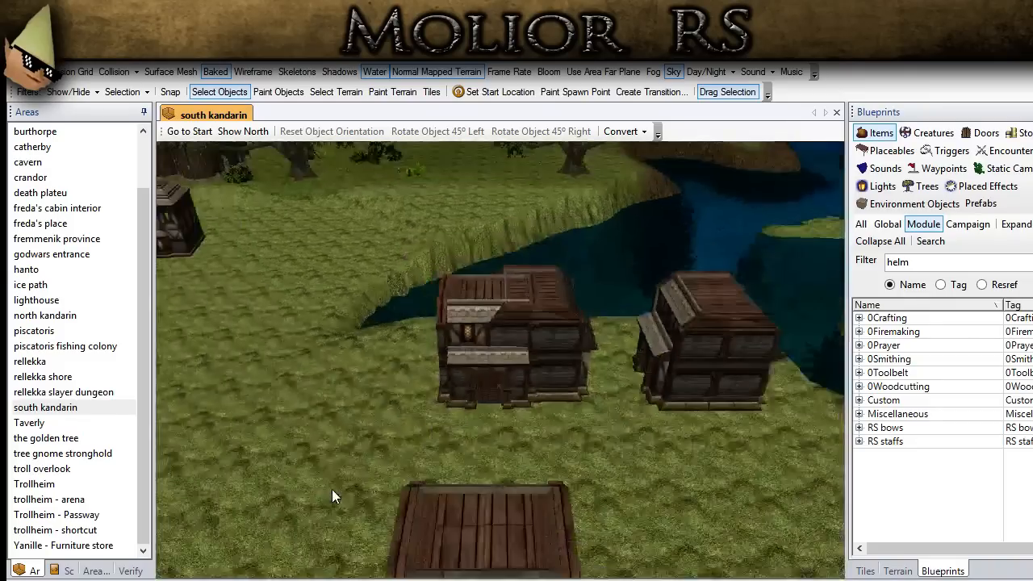
Examine the town buildings, river inlet and surrounding coastline of the south kandarin area.
middle_click_drag(331, 488, 457, 488)
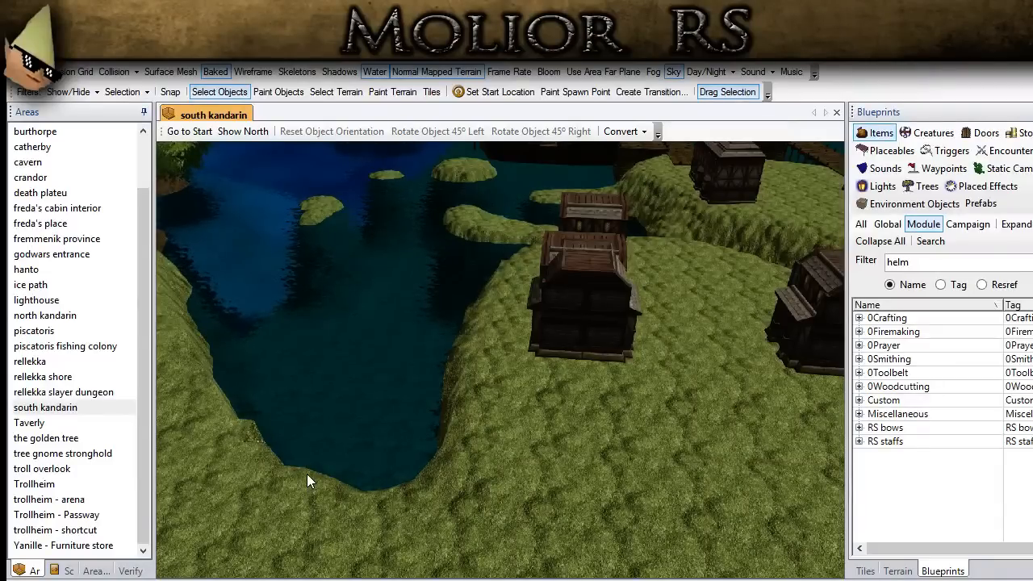
scroll(306, 473, "down", 3)
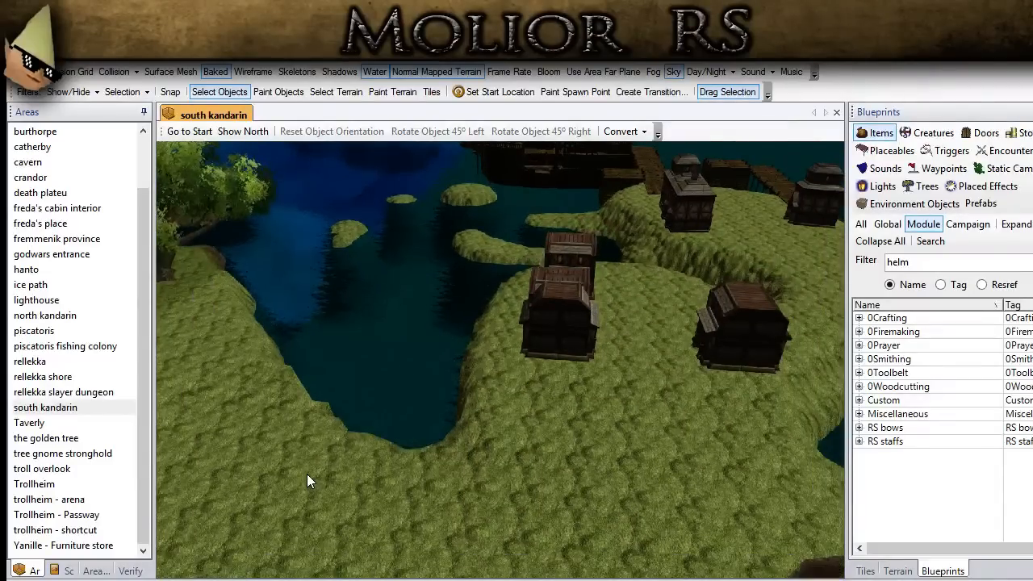
scroll(307, 474, "down", 5)
middle_click_drag(494, 452, 342, 450)
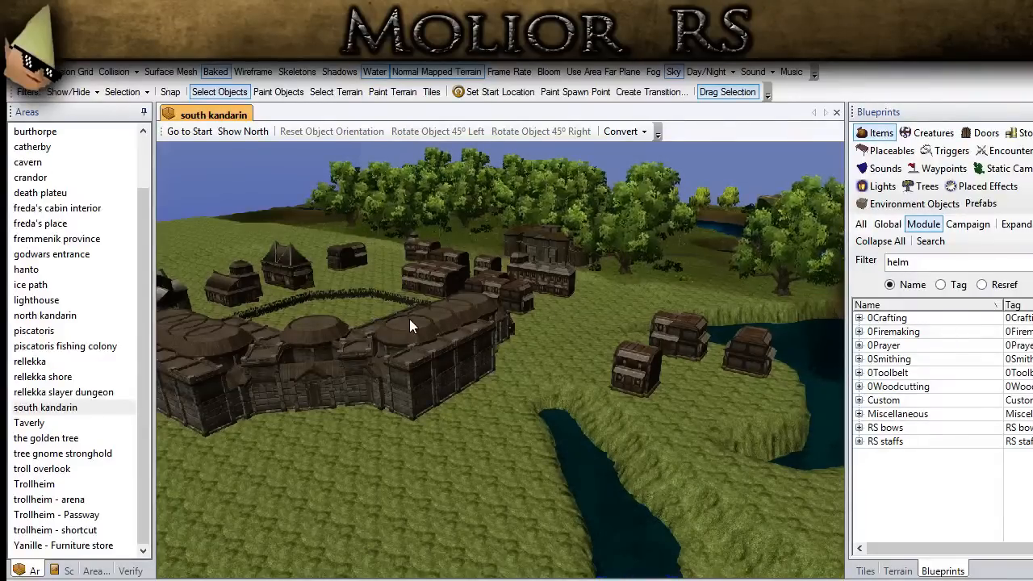
scroll(409, 319, "down", 3)
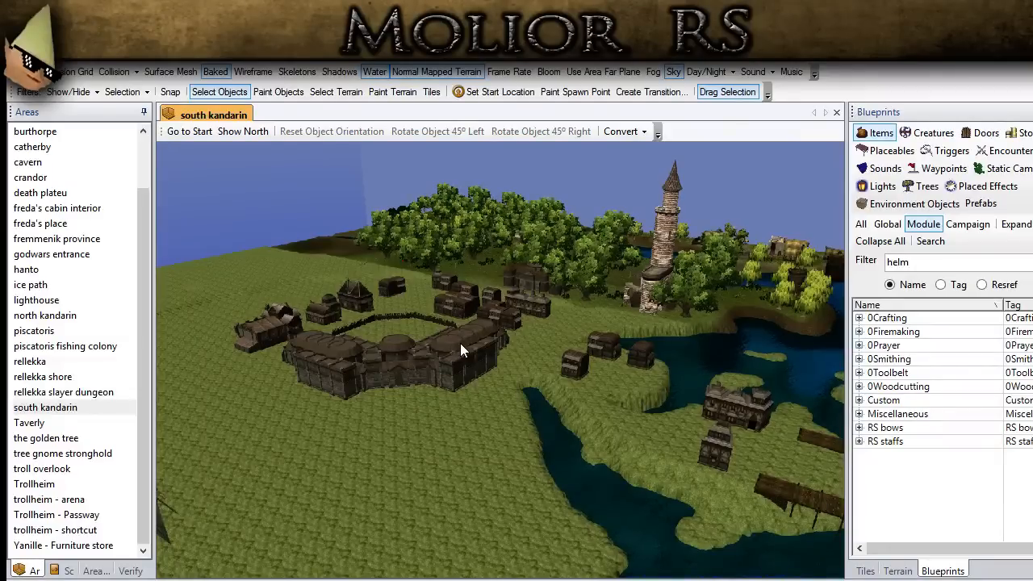
middle_click_drag(363, 366, 413, 377)
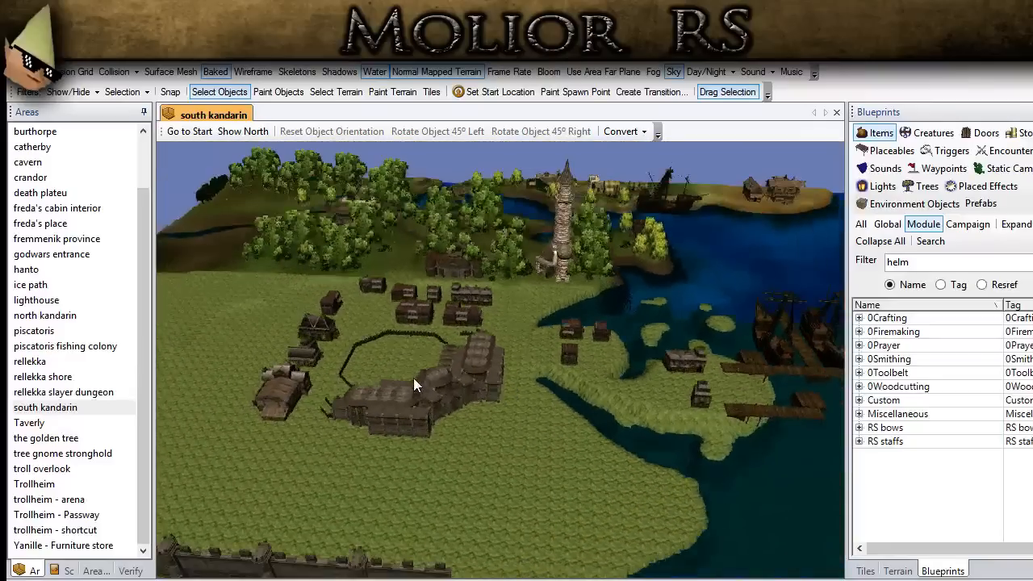
scroll(419, 317, "up", 1)
middle_click_drag(496, 430, 509, 577)
middle_click_drag(407, 327, 540, 400)
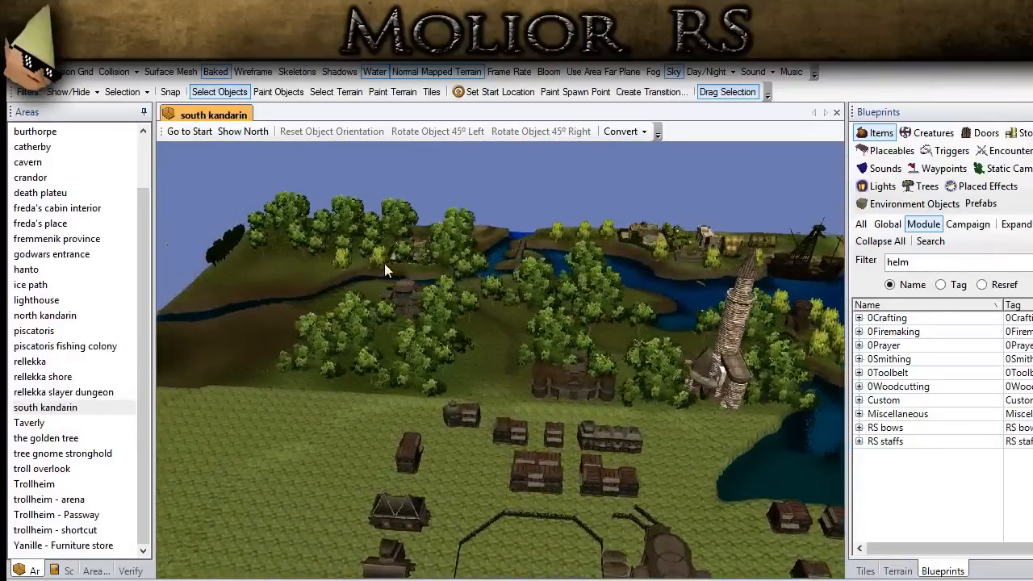
Examine the wooded land beyond the town, including the river, bridge and tall stone tower.
middle_click_drag(384, 263, 565, 482)
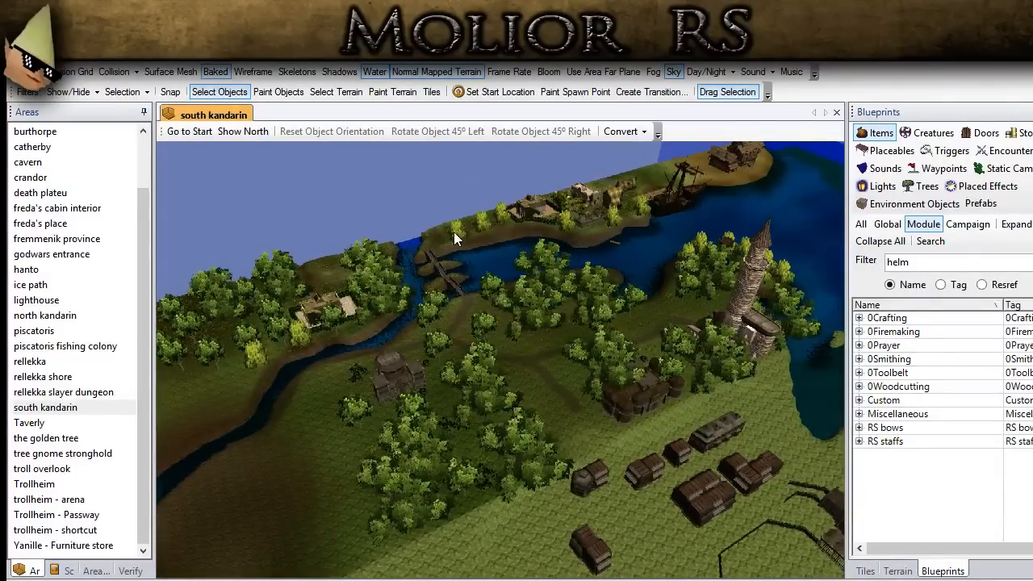
middle_click_drag(378, 293, 500, 275)
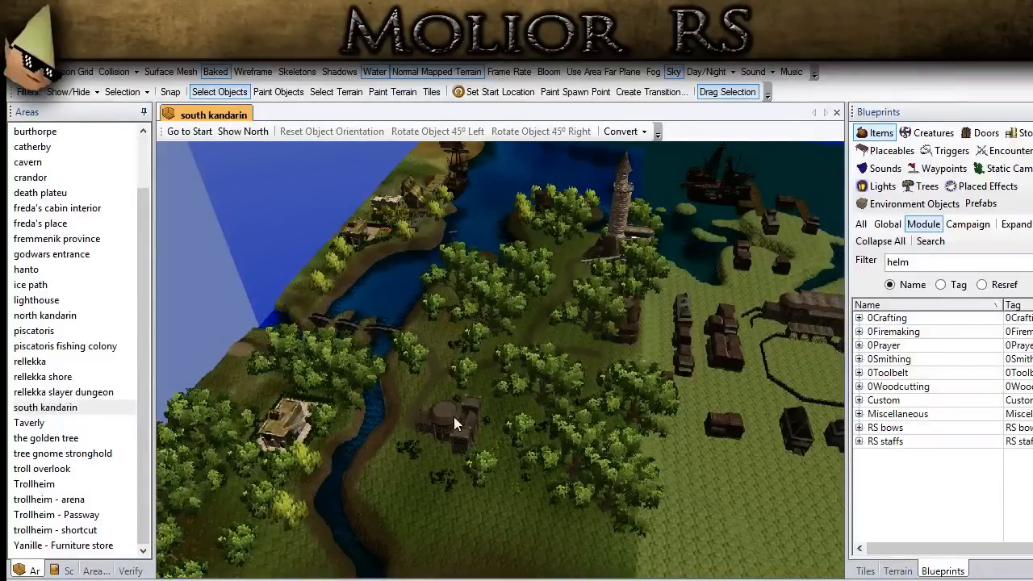
middle_click_drag(446, 441, 620, 262)
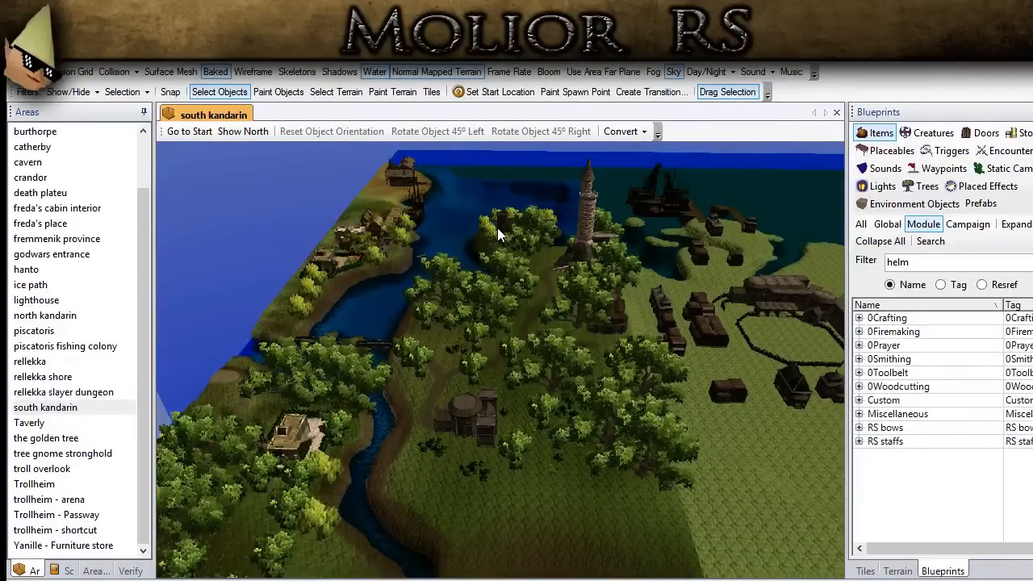
middle_click_drag(502, 224, 452, 282)
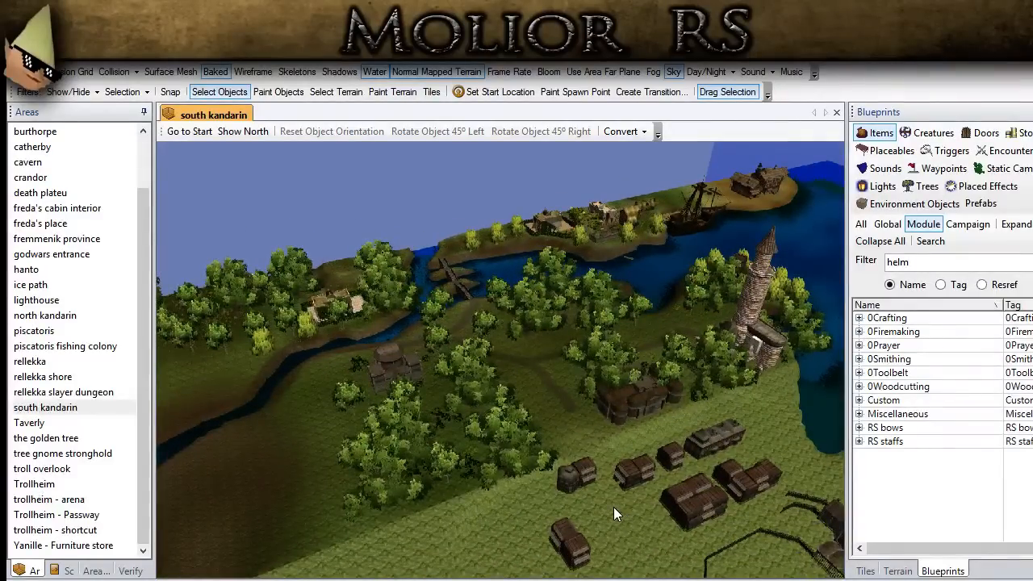
middle_click_drag(720, 555, 690, 531)
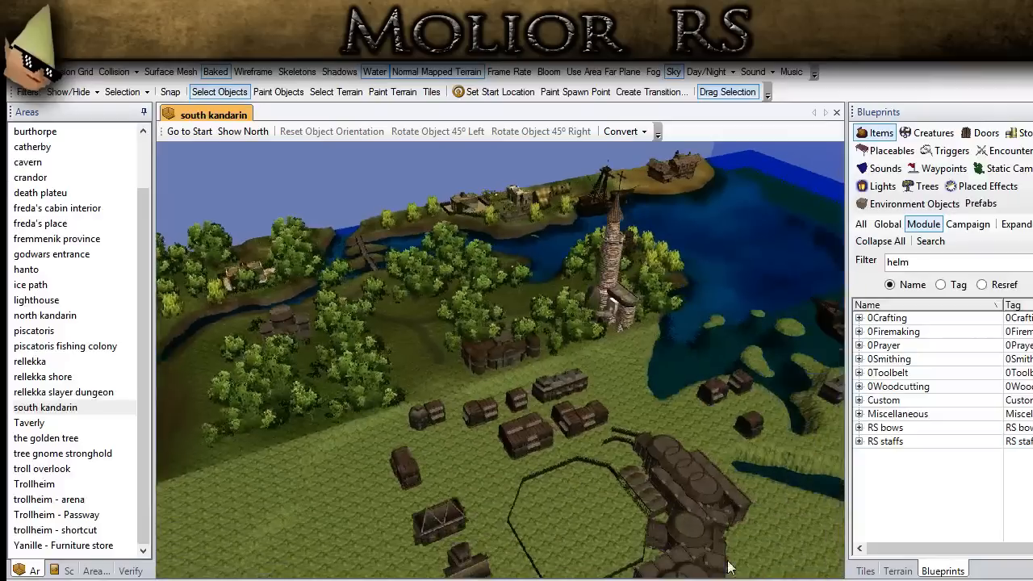
middle_click_drag(531, 455, 305, 454)
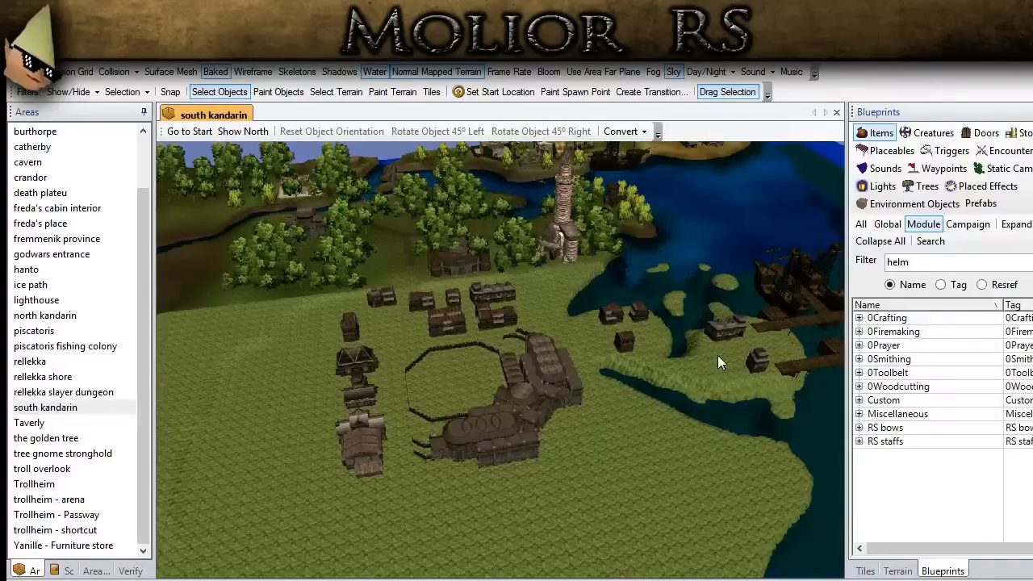
Examine the harbour peninsula with its docks, ships and small buildings.
middle_click_drag(718, 355, 337, 529)
left_click(887, 415)
middle_click_drag(800, 417, 457, 394)
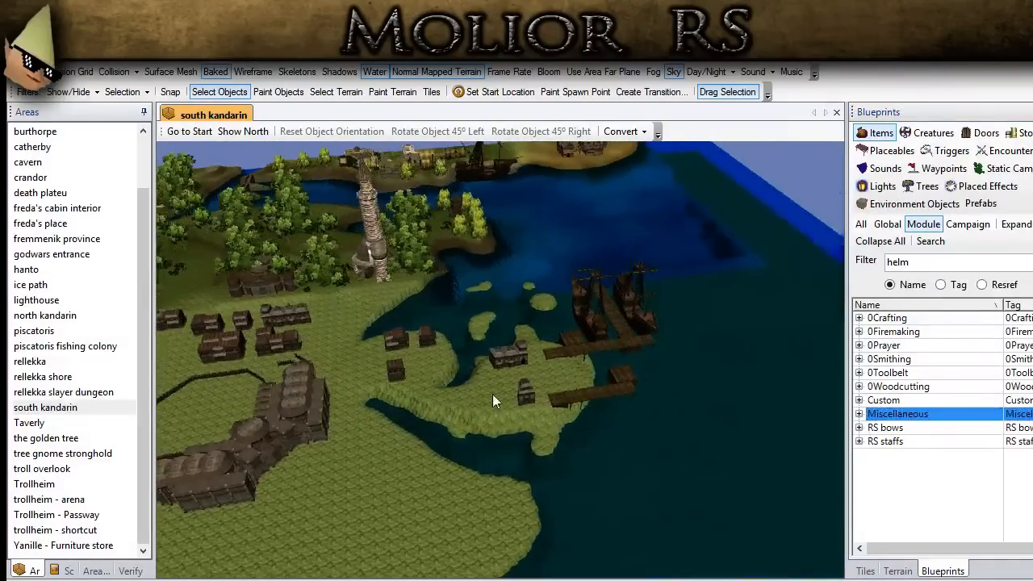
middle_click_drag(586, 406, 461, 391)
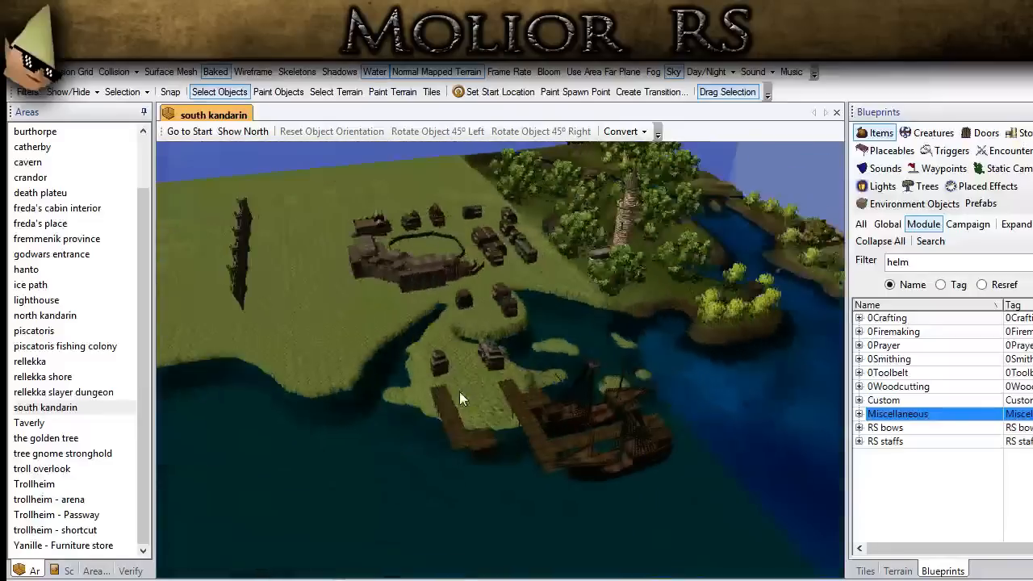
Inspect the long stone wall standing on the open grass beside the town.
middle_click_drag(274, 235, 516, 423)
middle_click_drag(749, 430, 343, 283)
scroll(434, 329, "up", 2)
scroll(433, 329, "up", 2)
middle_click_drag(431, 330, 588, 366)
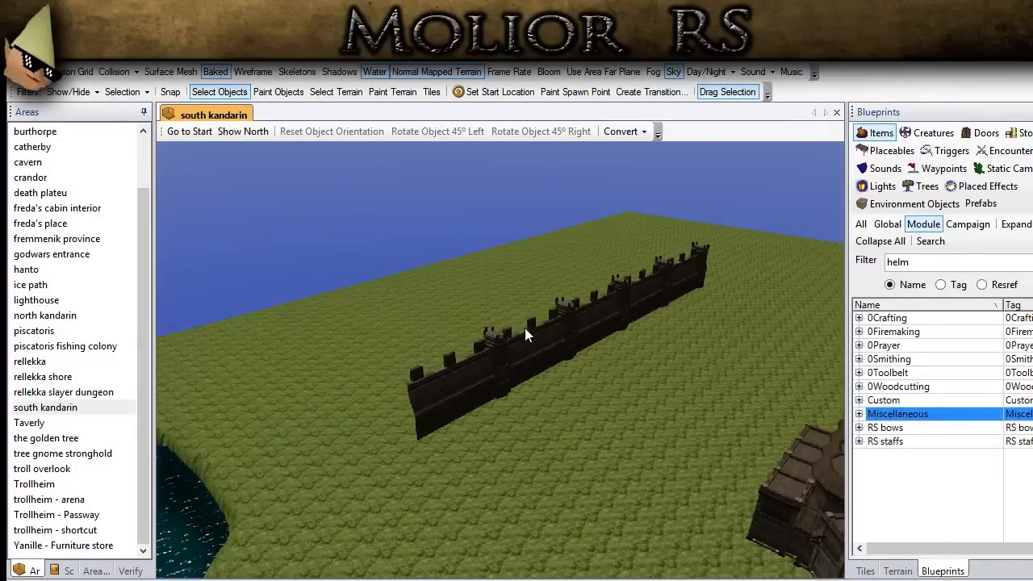
middle_click_drag(516, 325, 461, 334)
middle_click_drag(609, 346, 1024, 336)
scroll(447, 376, "down", 2)
middle_click_drag(447, 376, 339, 331)
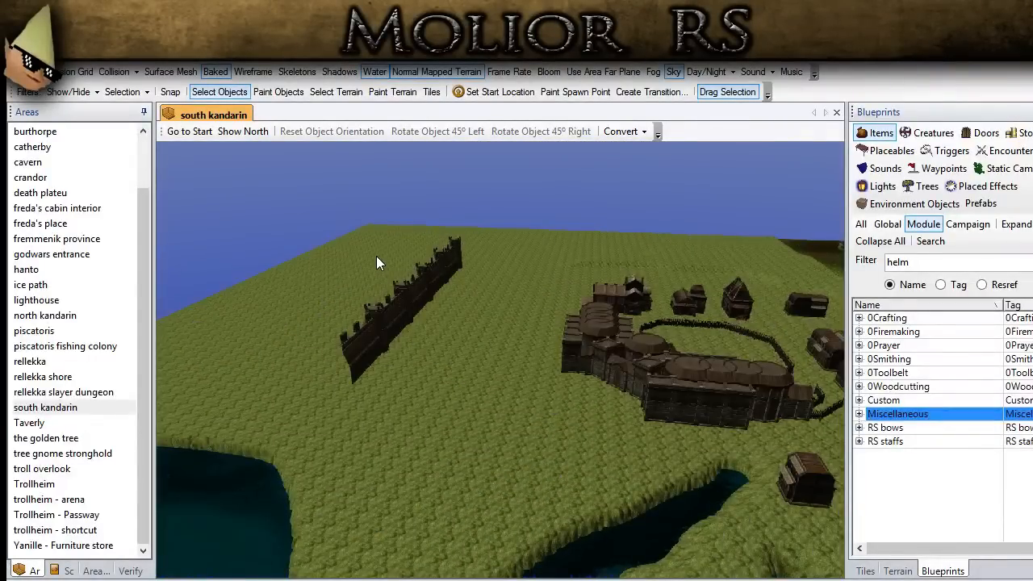
Display the surface mesh briefly, hide it again, and review the ground between the wall and the town.
left_click(177, 72)
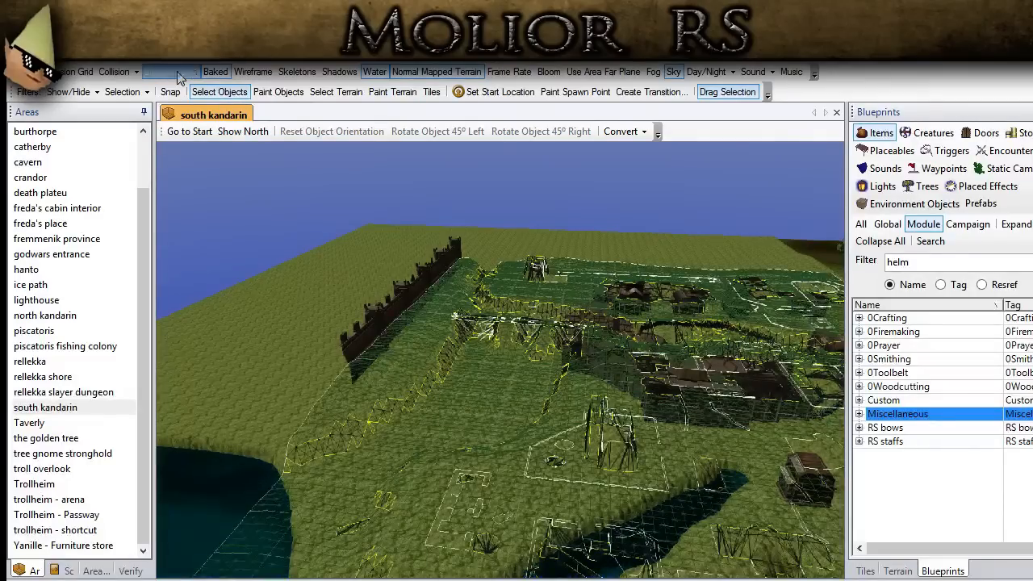
left_click(178, 72)
middle_click_drag(369, 277, 406, 385)
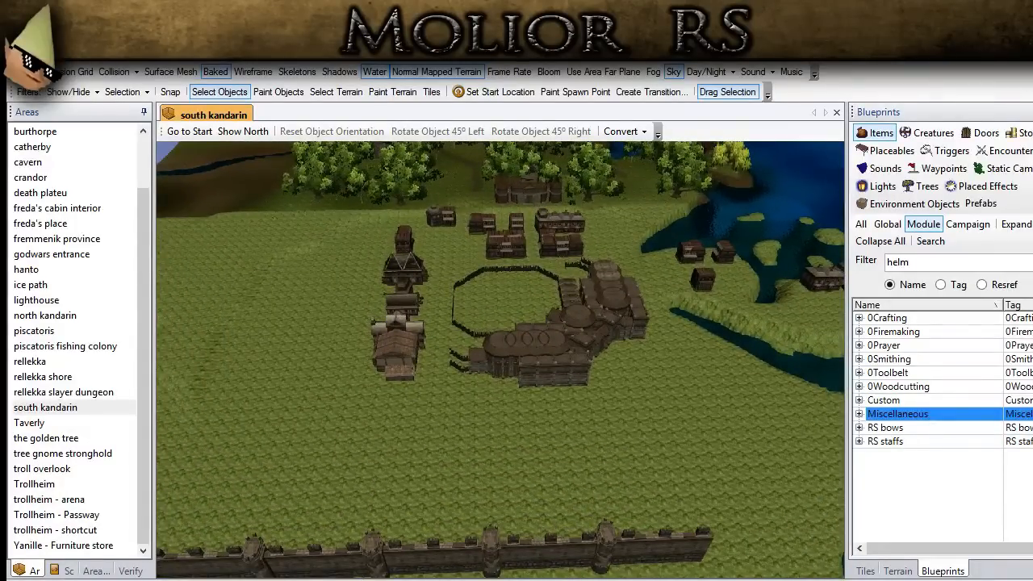
middle_click_drag(452, 368, 519, 359)
middle_click_drag(567, 345, 391, 353)
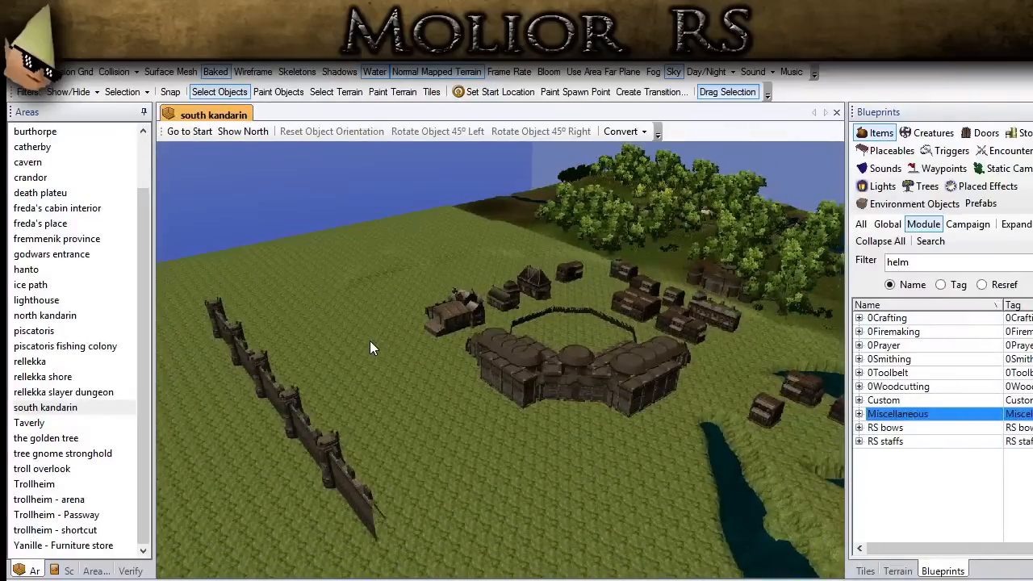
middle_click_drag(383, 329, 481, 375)
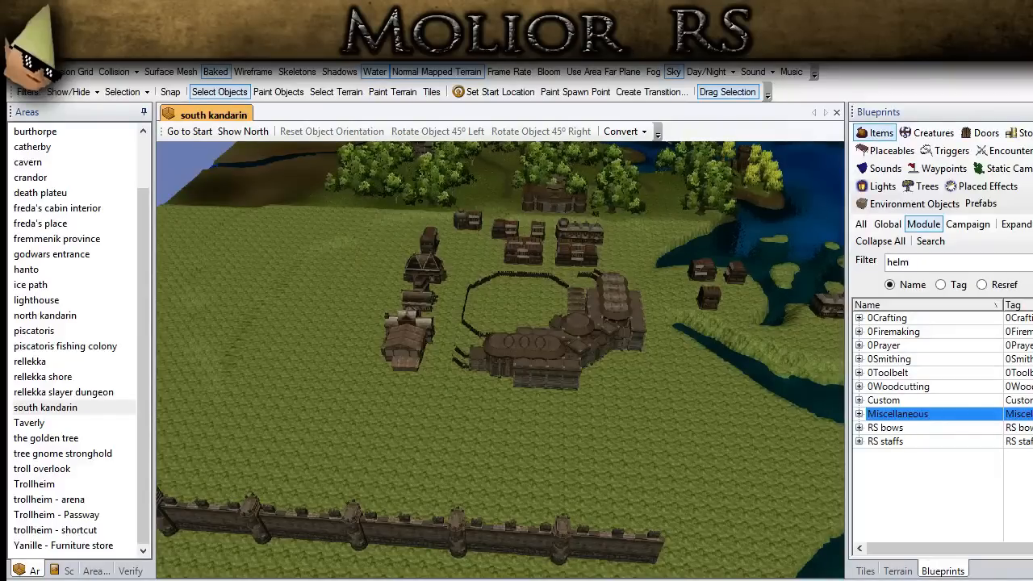
Examine the houses around the fenced ring and the terrain seam between the town grass and the darker land.
scroll(401, 441, "up", 1)
middle_click_drag(401, 441, 1032, 282)
scroll(488, 438, "up", 4)
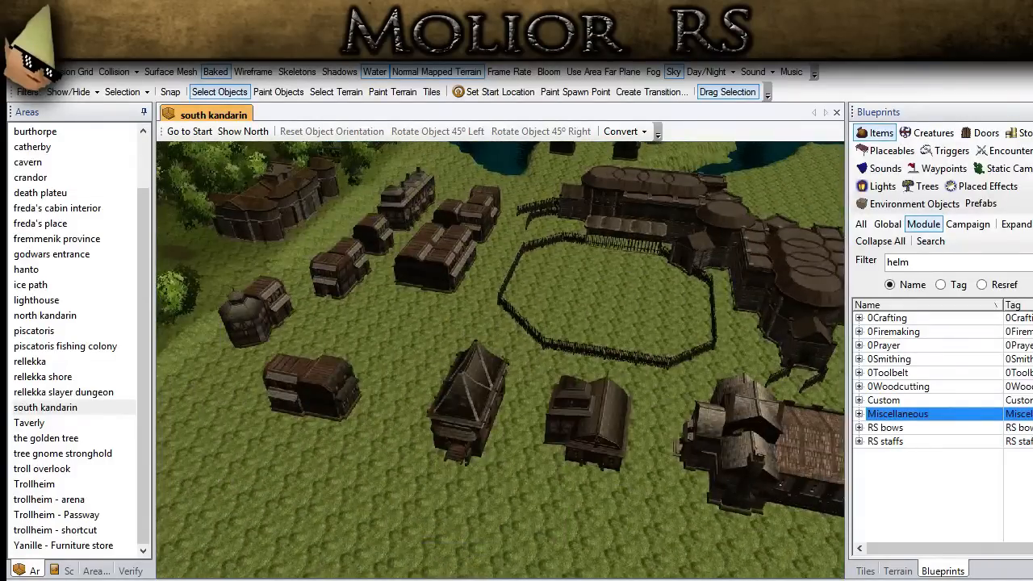
middle_click_drag(415, 438, 683, 289)
middle_click_drag(379, 410, 266, 363)
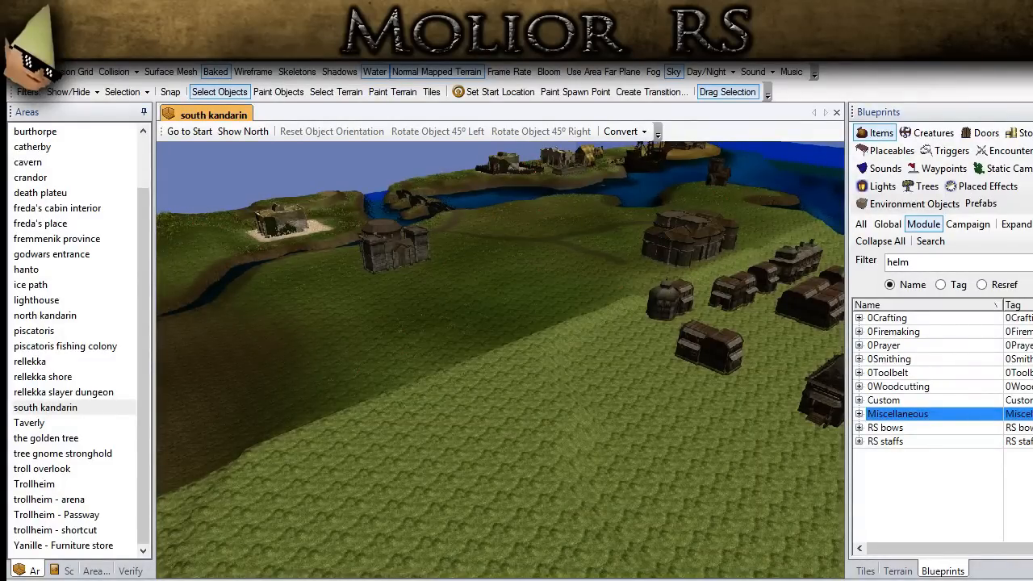
scroll(486, 369, "down", 3)
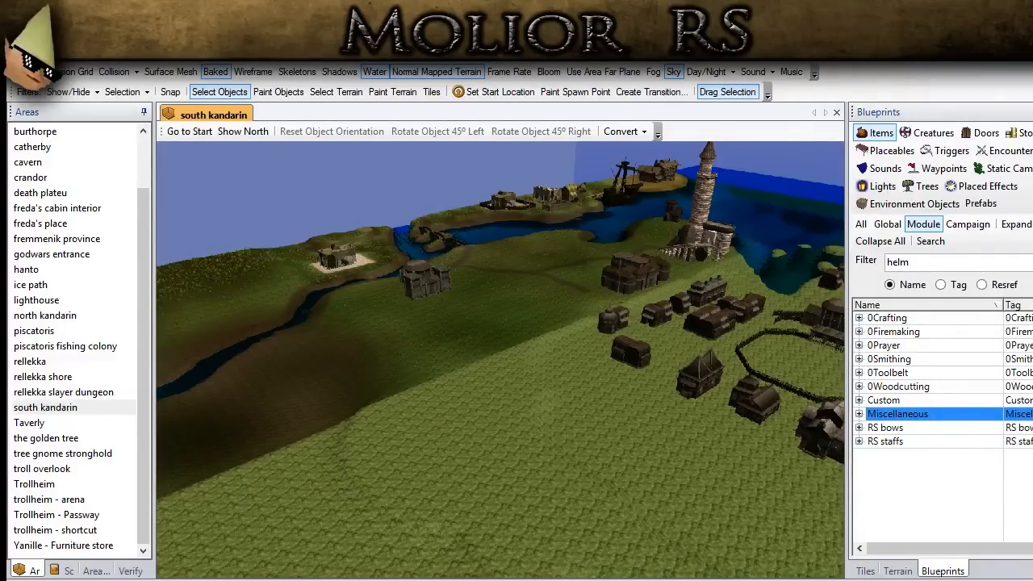
middle_click_drag(389, 435, 456, 433)
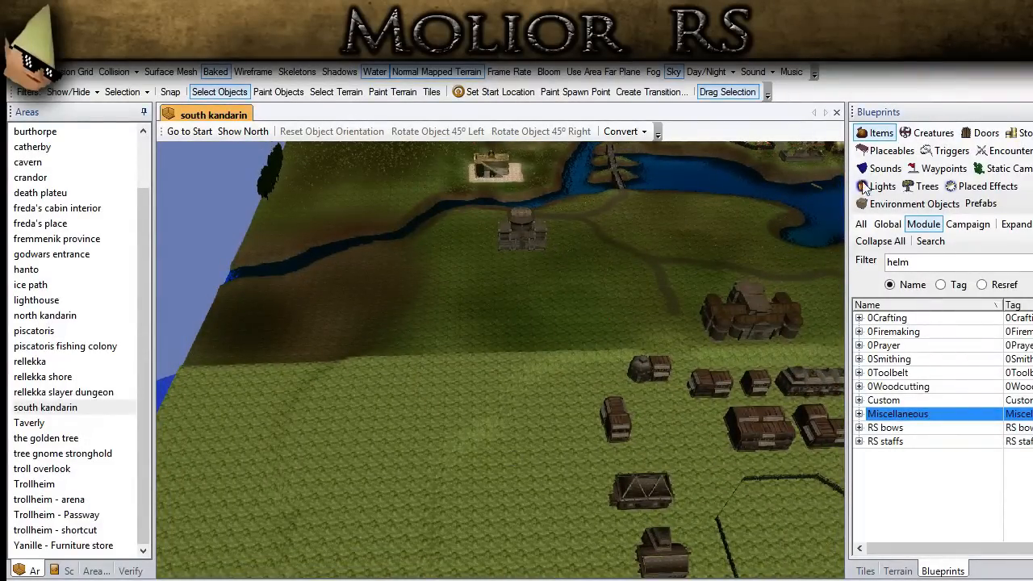
Start terrain texturing with the brush size and outer size set to 15.
left_click(887, 151)
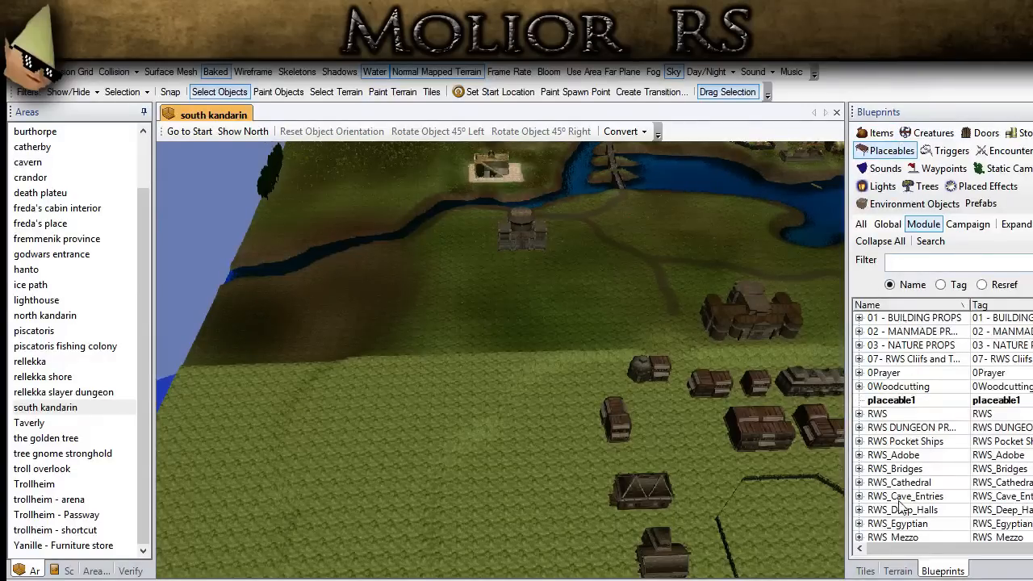
left_click(897, 571)
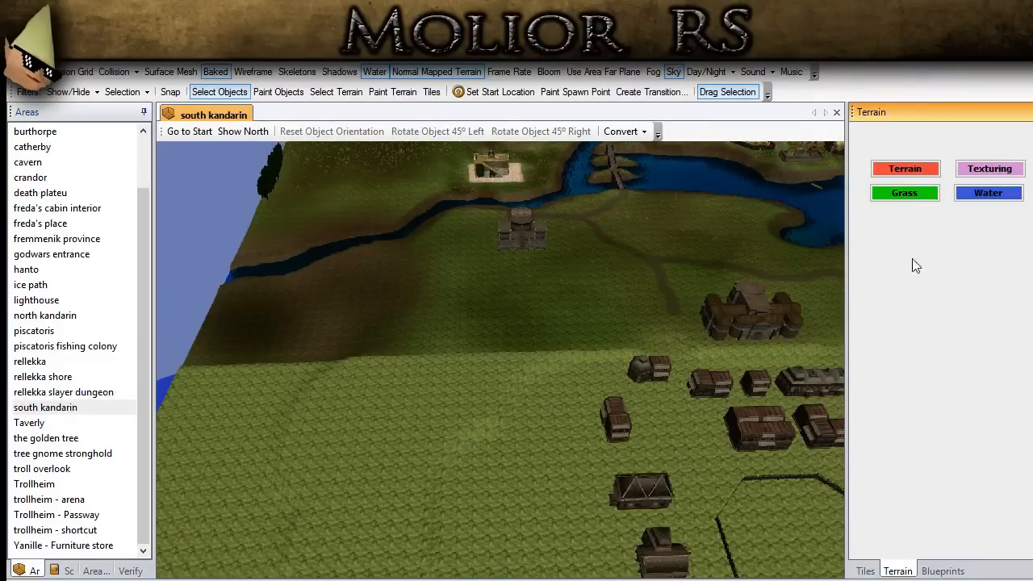
left_click(968, 175)
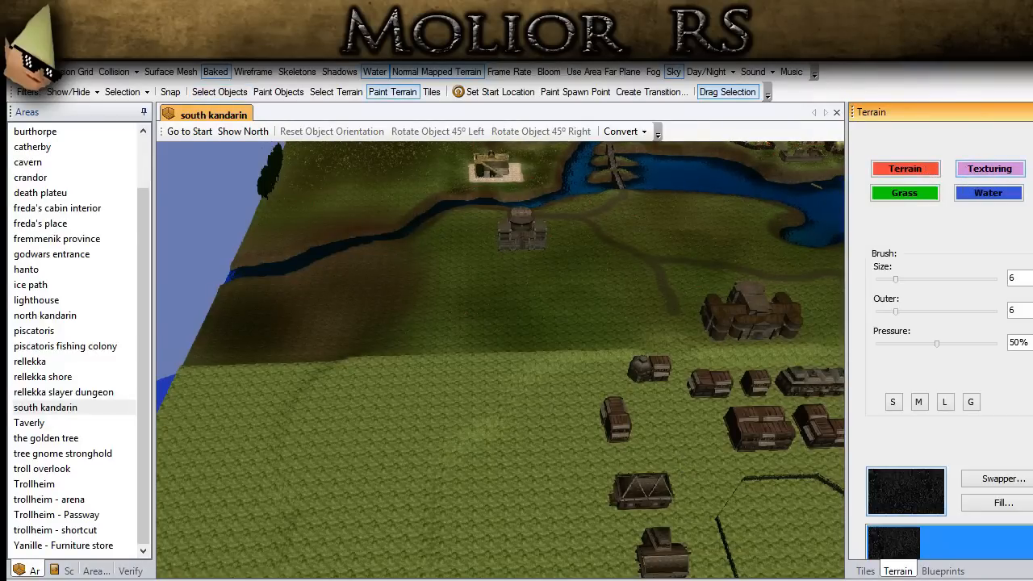
scroll(952, 238, "down", 2)
left_click(970, 346)
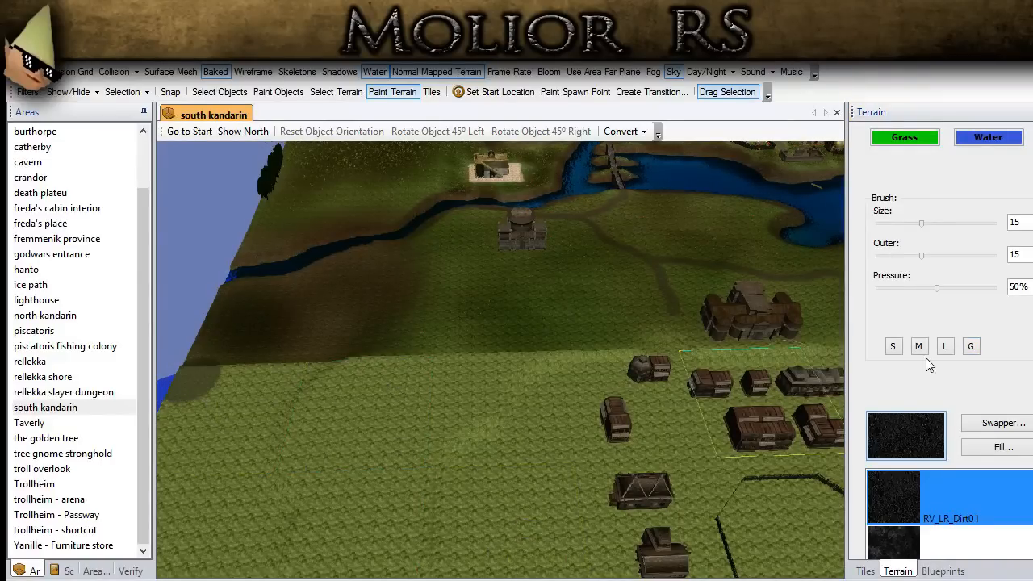
Choose the terrain texture TT_GG_Grass_19 already used on the town tile and set the brush pressure to 100%.
scroll(949, 347, "down", 4)
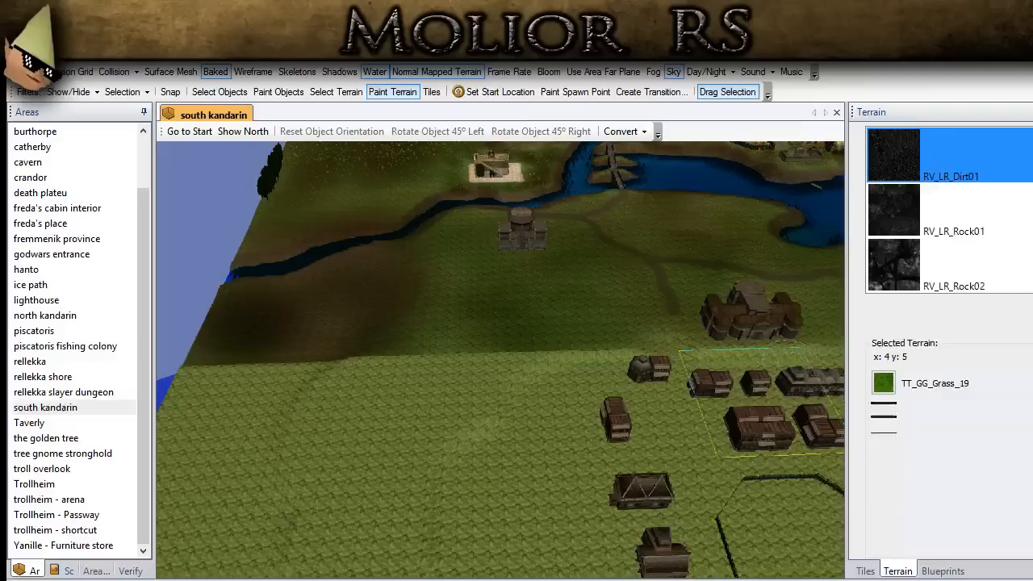
left_click(904, 375)
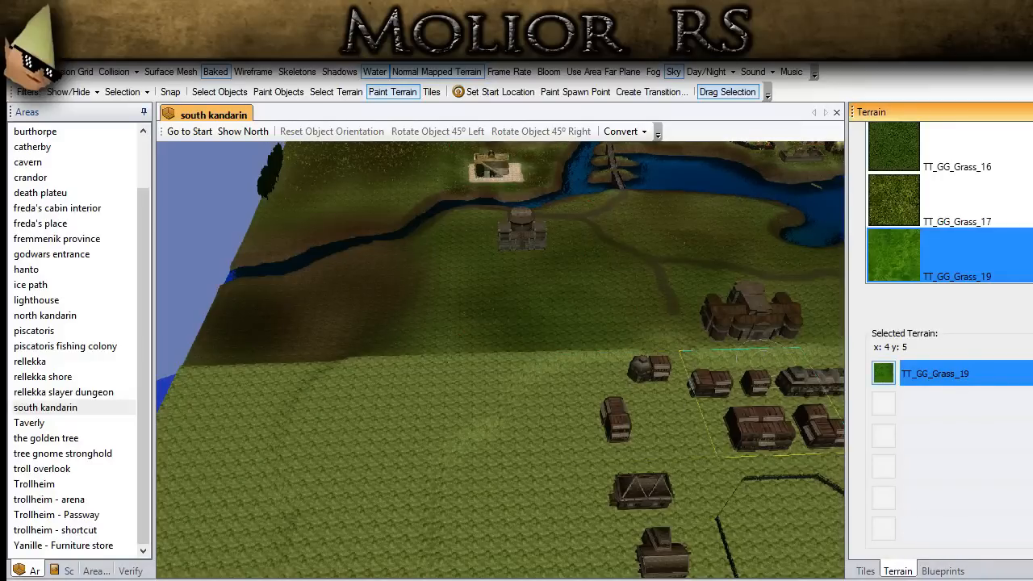
scroll(941, 212, "up", 4)
left_click_drag(935, 216, 997, 217)
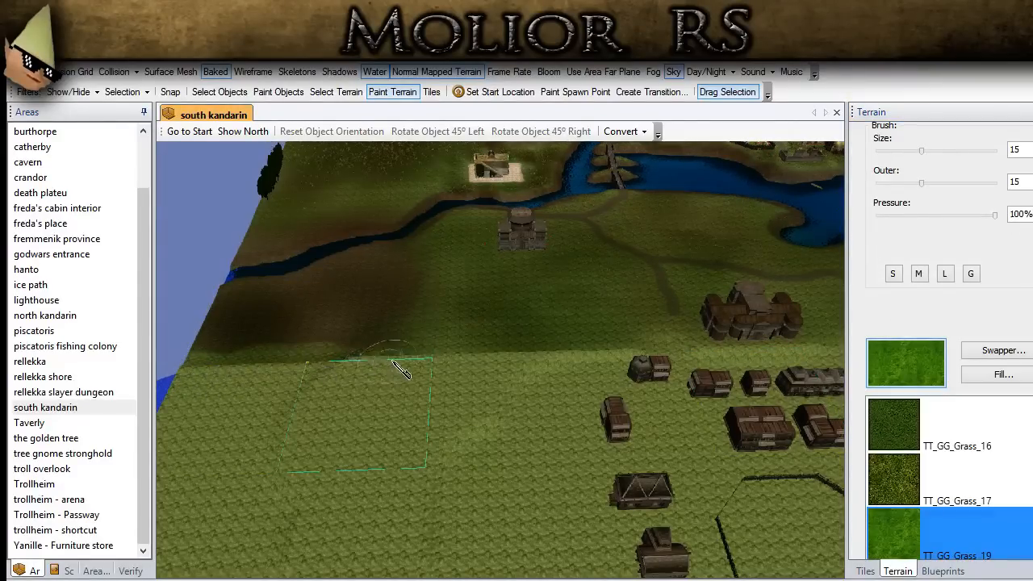
Switch from texturing to the terrain Color brush, with the brush size at its minimum and the outer size at 72.
mouse_move(511, 390)
middle_mouse_down()
mouse_move(591, 397)
mouse_move(649, 279)
mouse_move(464, 310)
middle_mouse_up()
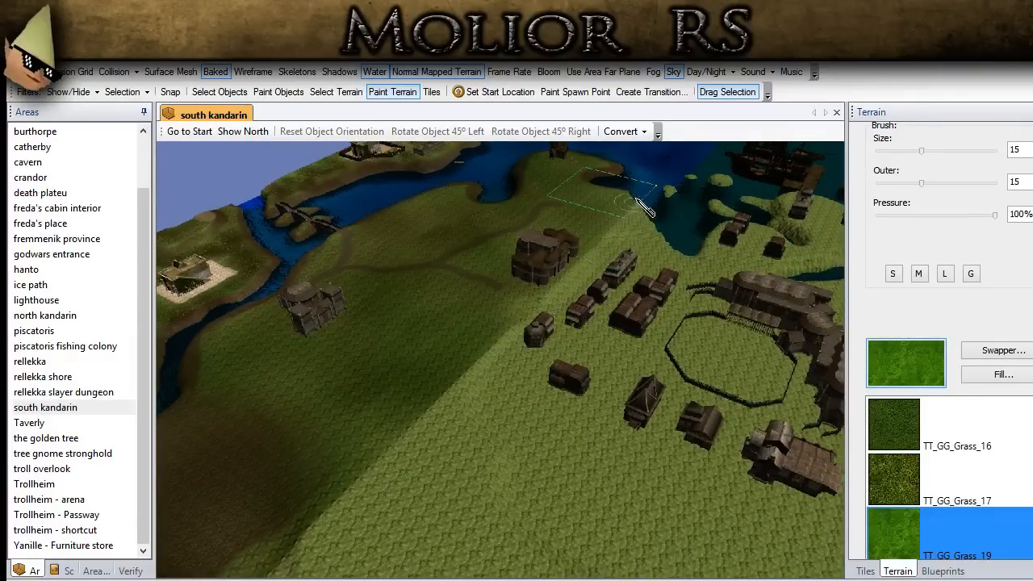
scroll(949, 347, "up", 3)
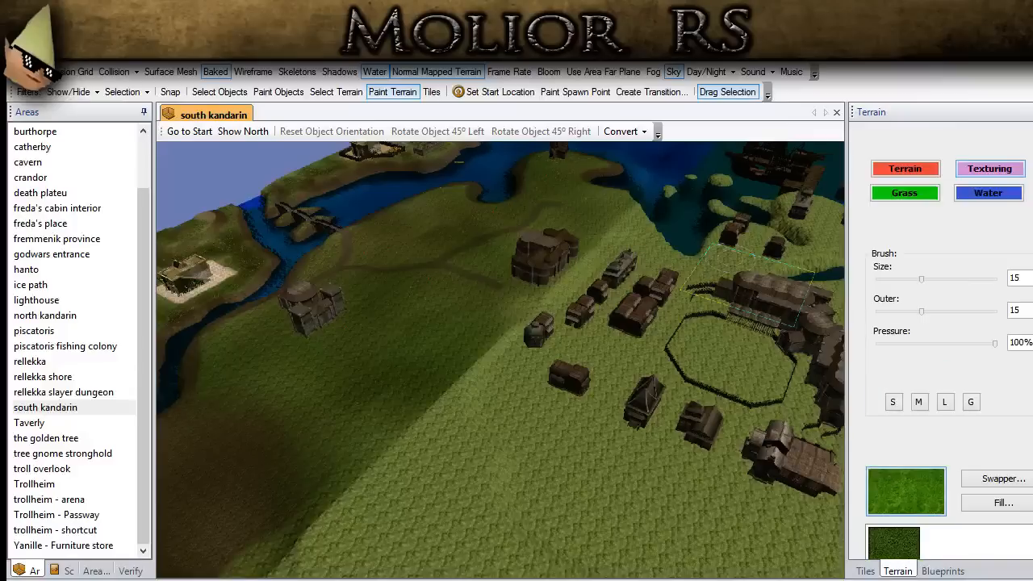
left_click(920, 169)
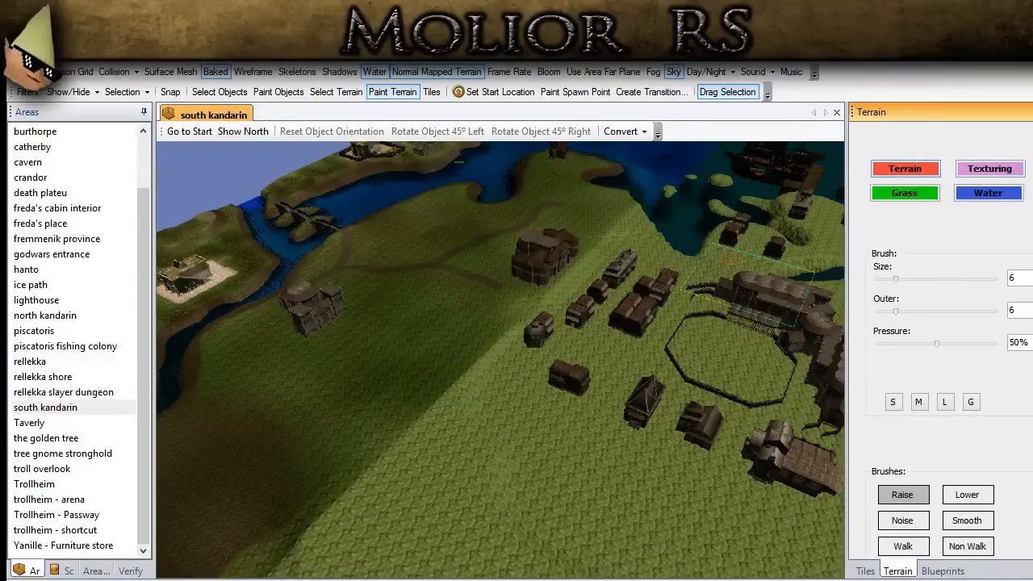
scroll(952, 363, "down", 3)
left_click(966, 476)
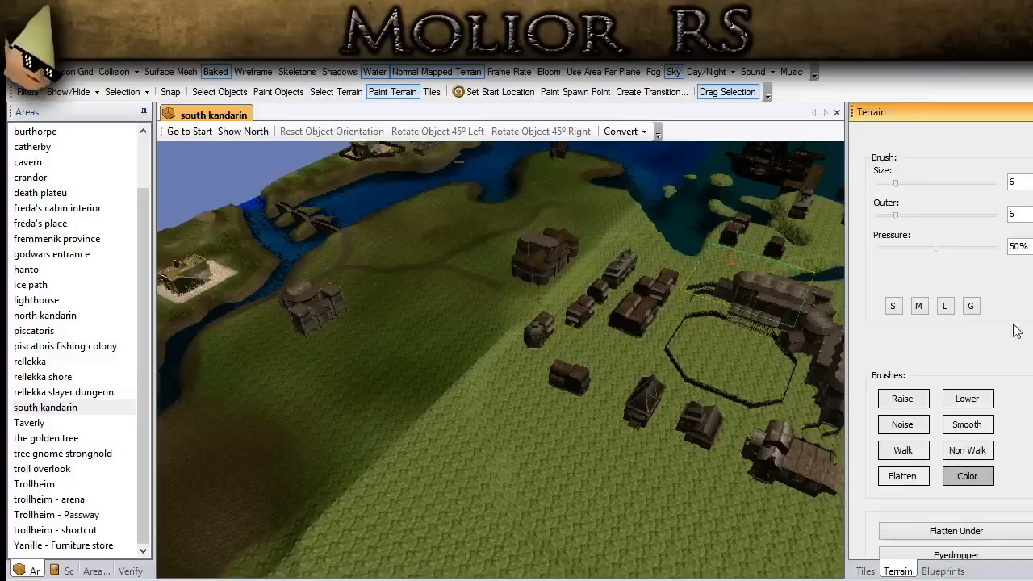
left_click_drag(895, 183, 873, 184)
left_click_drag(900, 219, 975, 228)
scroll(951, 403, "down", 3)
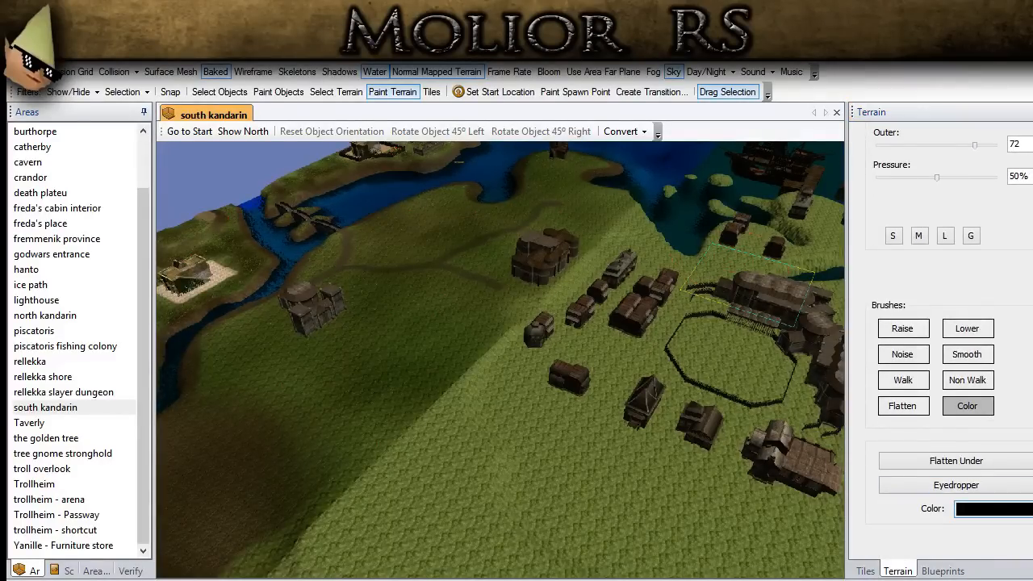
Set the brush color to dark green and test it on the grass seam near the houses, undoing the test stroke.
middle_click_drag(537, 440, 223, 378)
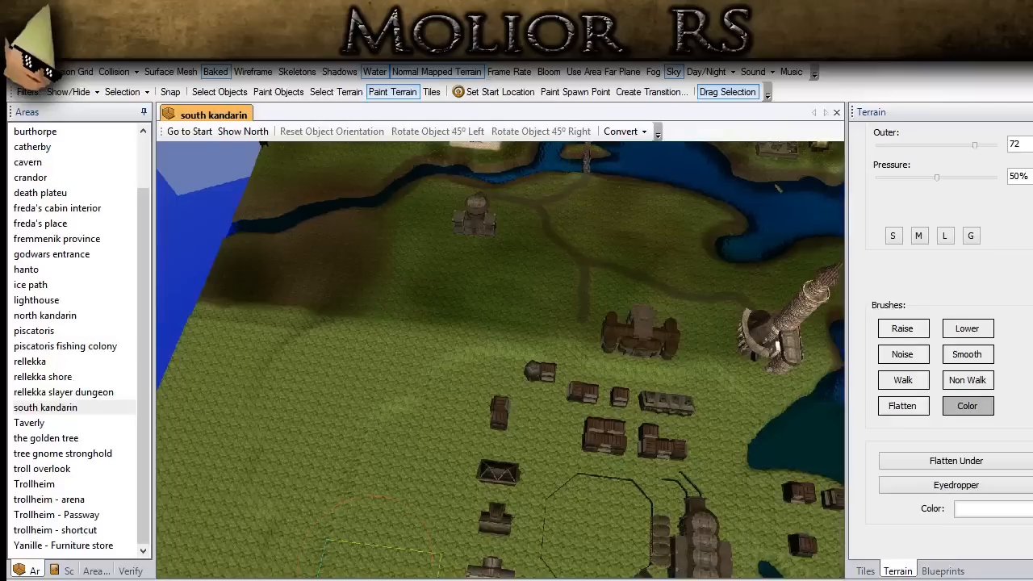
scroll(500, 363, "up", 3)
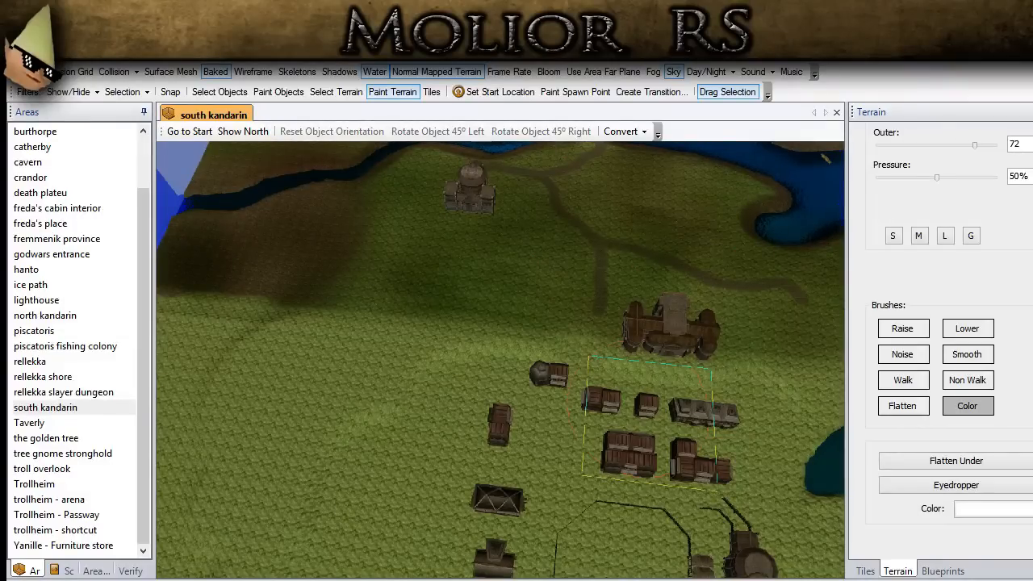
left_click(1013, 509)
left_click(432, 365)
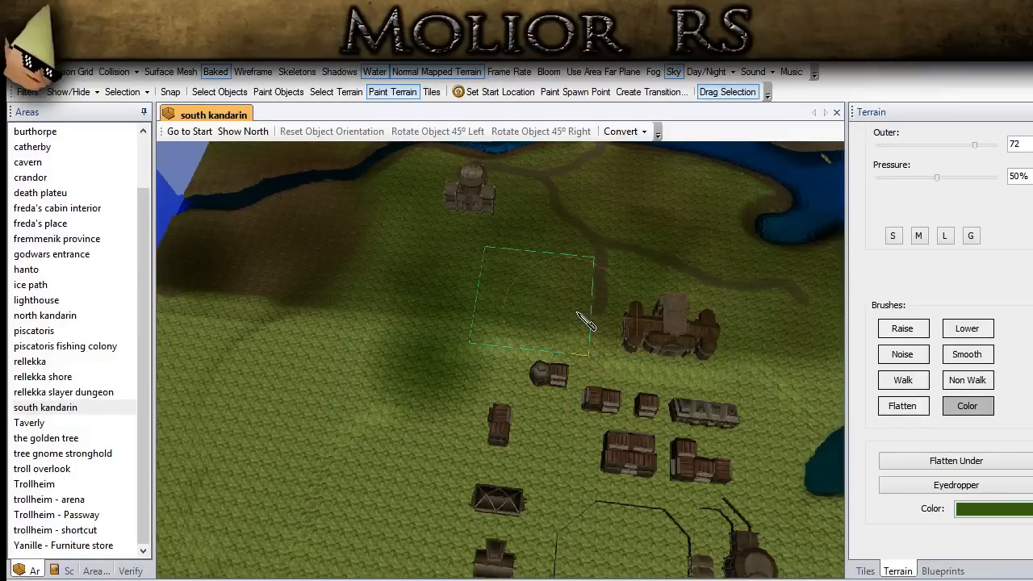
key("ctrl+z")
Set the color brush to 10% pressure and outer size 100, and paint dark green over the seam beside the town.
left_click(1015, 177)
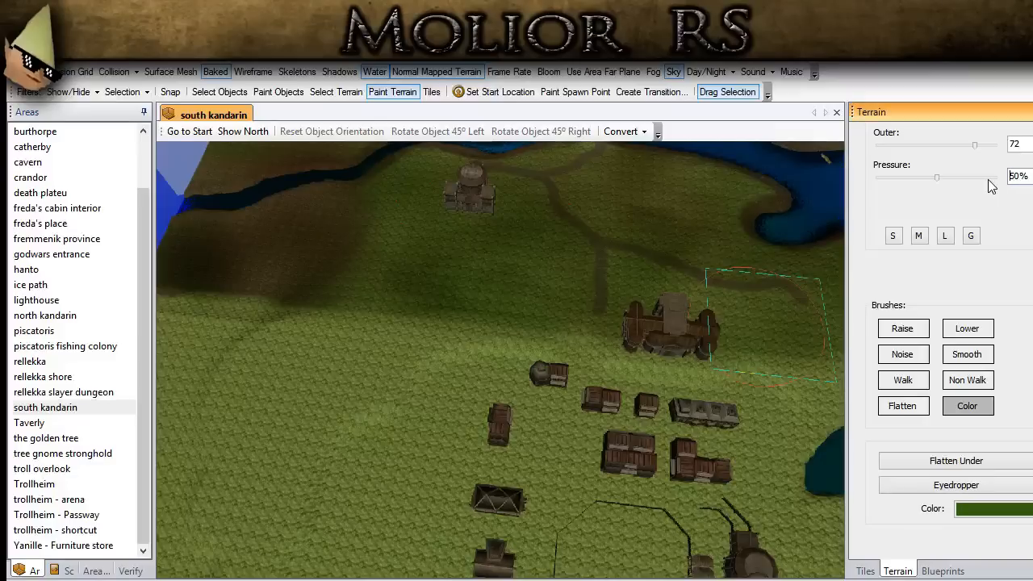
key("BackSpace")
type("1")
left_click_drag(973, 145, 997, 145)
mouse_move(351, 350)
left_mouse_down()
mouse_move(421, 419)
mouse_move(351, 370)
mouse_move(300, 365)
mouse_move(234, 395)
mouse_move(242, 480)
mouse_move(340, 481)
mouse_move(454, 449)
mouse_move(449, 422)
mouse_move(581, 325)
mouse_move(546, 357)
mouse_move(562, 405)
left_mouse_up()
scroll(405, 425, "down", 1)
scroll(410, 425, "down", 2)
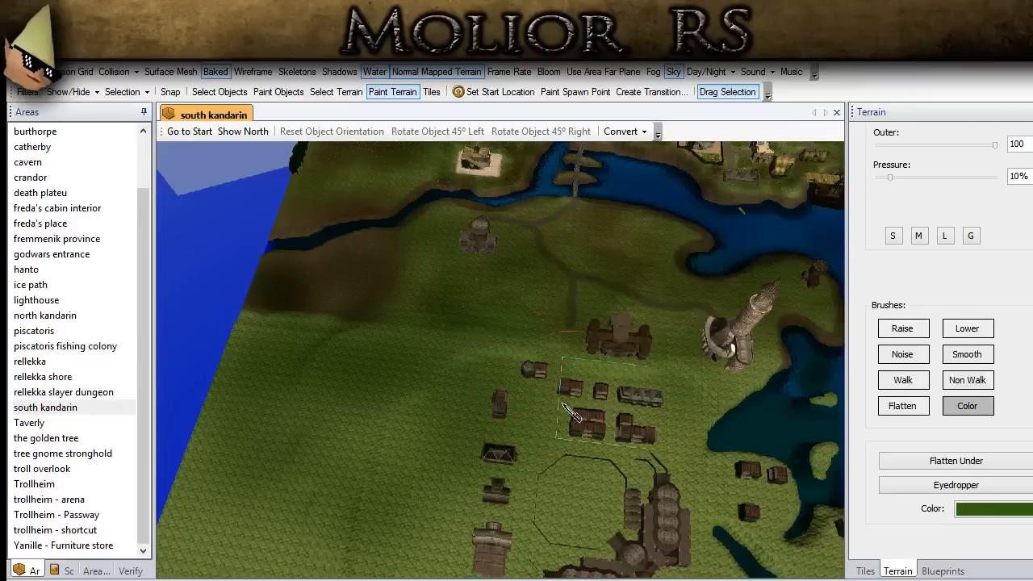
Paint dark green over the open grass around the houses, the fenced ring and the long wall.
right_click_drag(401, 414, 569, 409)
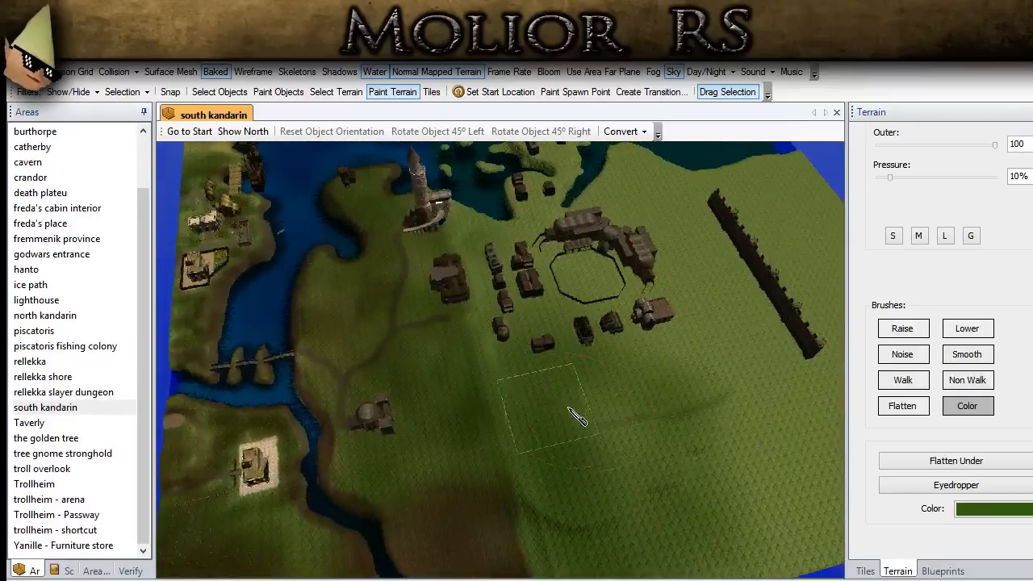
middle_click_drag(695, 443, 343, 417)
middle_click_drag(611, 405, 231, 437)
mouse_move(592, 522)
left_mouse_down()
mouse_move(638, 516)
mouse_move(670, 459)
mouse_move(589, 476)
mouse_move(464, 403)
mouse_move(500, 361)
mouse_move(540, 361)
left_mouse_up()
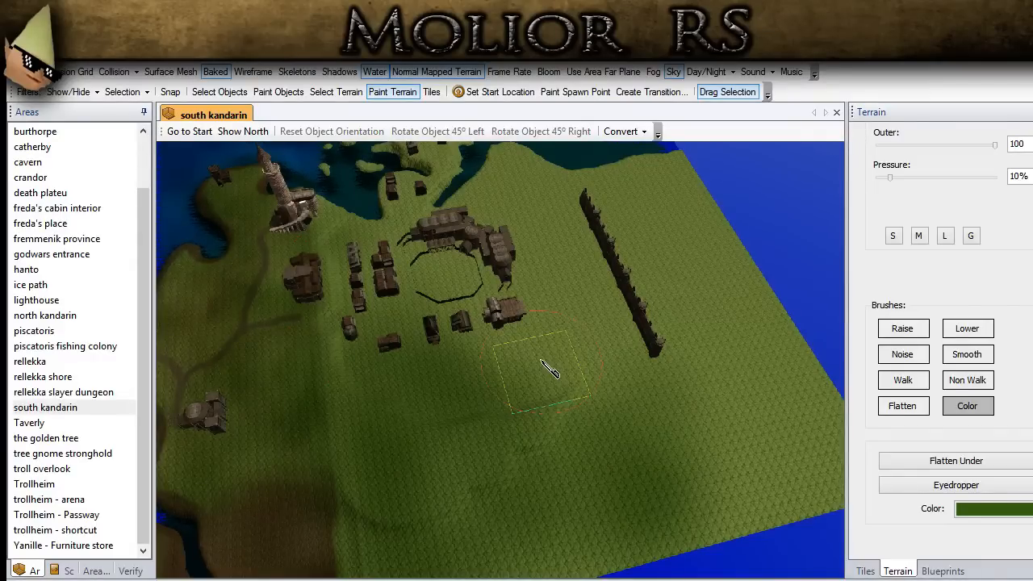
mouse_move(342, 358)
left_mouse_down()
mouse_move(334, 342)
mouse_move(346, 272)
mouse_move(339, 237)
mouse_move(373, 228)
mouse_move(428, 242)
mouse_move(399, 264)
mouse_move(408, 305)
mouse_move(480, 297)
mouse_move(513, 322)
left_mouse_up()
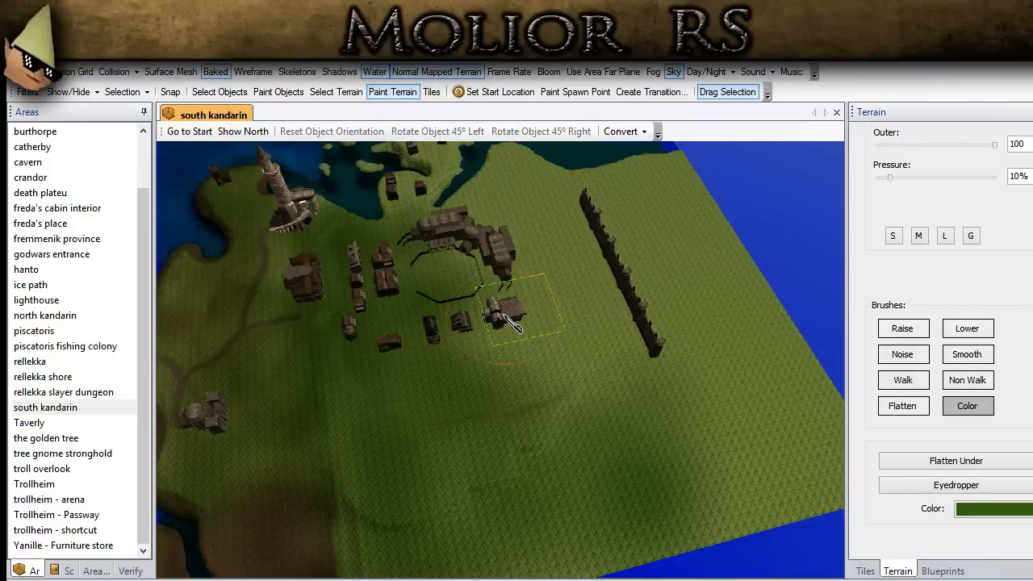
mouse_move(510, 320)
left_mouse_down()
mouse_move(516, 343)
mouse_move(560, 365)
mouse_move(613, 339)
mouse_move(584, 240)
mouse_move(496, 165)
mouse_move(475, 211)
mouse_move(526, 268)
mouse_move(568, 432)
mouse_move(477, 476)
mouse_move(455, 297)
mouse_move(429, 244)
mouse_move(400, 231)
mouse_move(335, 577)
left_mouse_up()
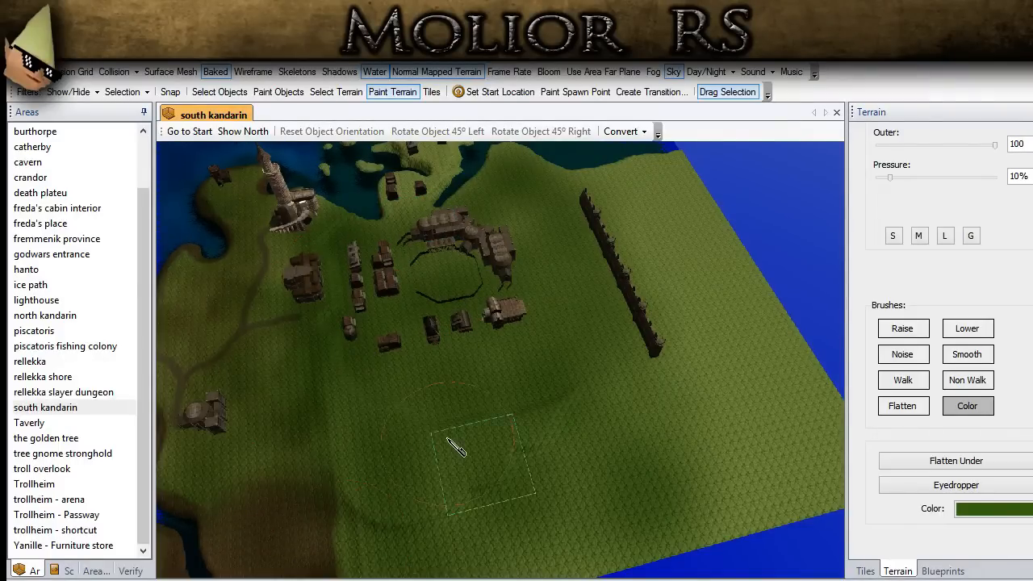
middle_click_drag(454, 445, 334, 434)
scroll(335, 439, "up", 1)
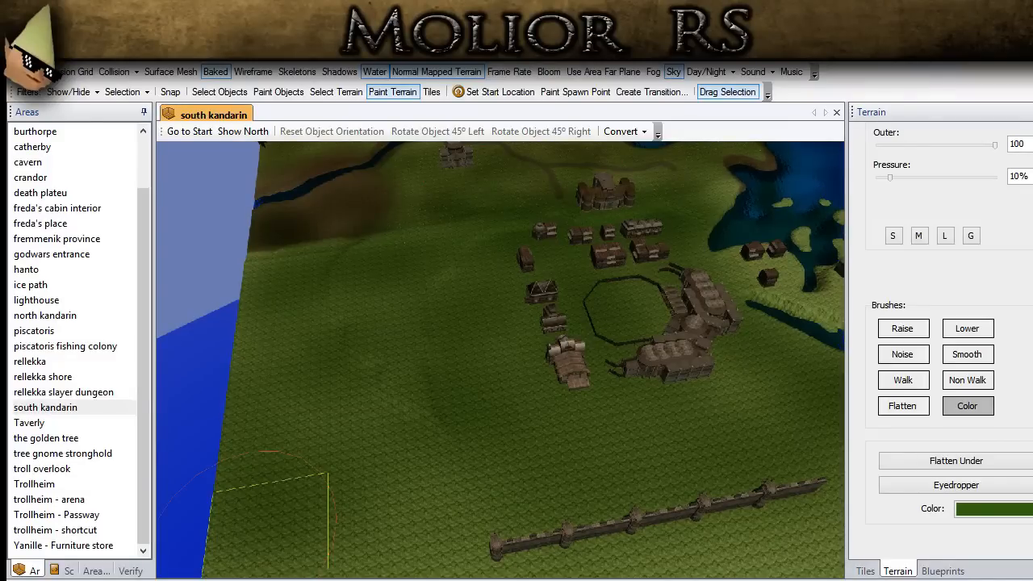
Set the brush color to dark brown and paint the ground around the town buildings and the fenced ring.
key("w")
key("d")
left_click(997, 512)
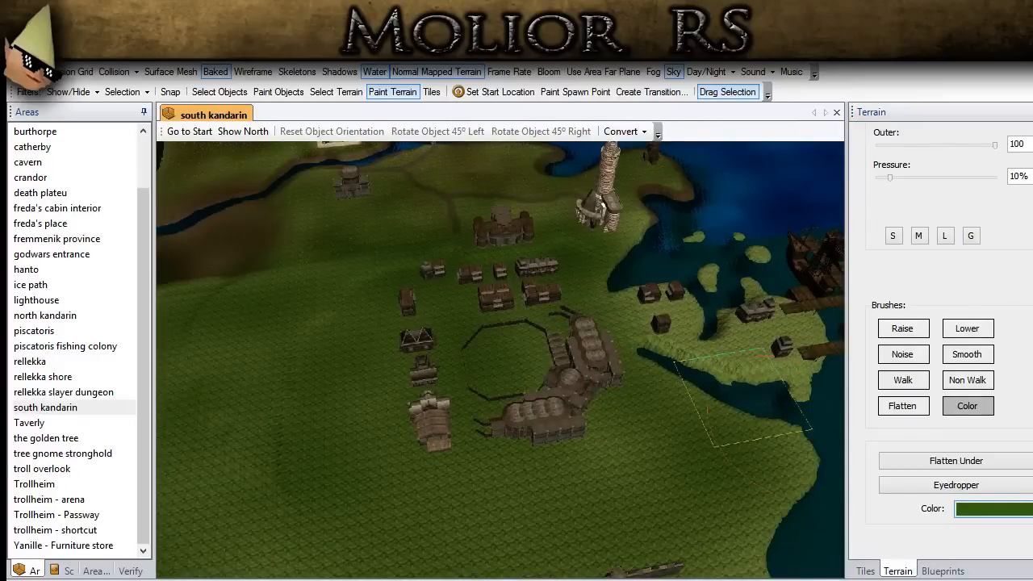
right_click_drag(484, 363, 565, 404)
mouse_move(634, 470)
left_mouse_down()
mouse_move(602, 402)
mouse_move(537, 350)
mouse_move(515, 249)
mouse_move(469, 280)
mouse_move(424, 271)
mouse_move(448, 317)
mouse_move(459, 403)
mouse_move(516, 408)
left_mouse_up()
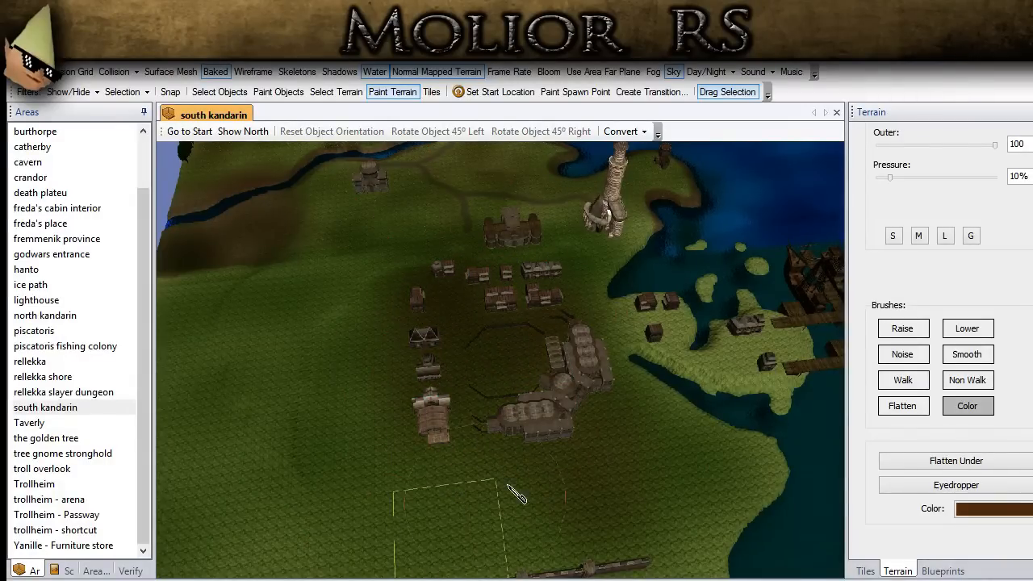
mouse_move(499, 504)
left_mouse_down()
mouse_move(418, 482)
mouse_move(370, 358)
mouse_move(452, 218)
mouse_move(655, 447)
mouse_move(646, 339)
mouse_move(702, 339)
mouse_move(758, 379)
mouse_move(767, 322)
mouse_move(609, 309)
mouse_move(543, 249)
mouse_move(350, 310)
mouse_move(322, 398)
mouse_move(234, 536)
left_mouse_up()
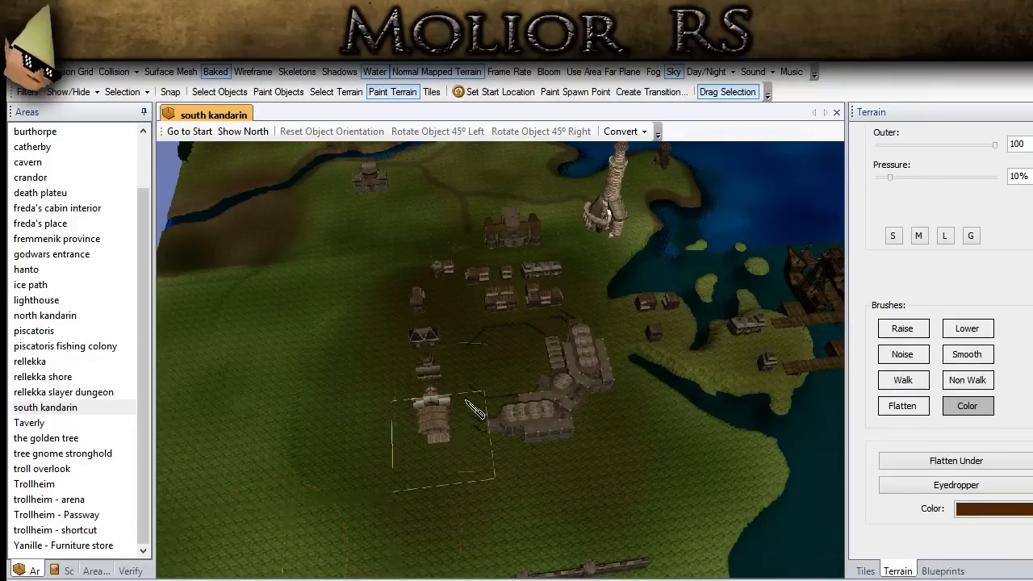
Examine the colored ground around the fenced ring up close, with object selection active in place of terrain painting.
middle_click_drag(476, 408, 416, 349)
scroll(422, 351, "up", 6)
scroll(395, 417, "up", 3)
middle_click_drag(396, 417, 450, 401)
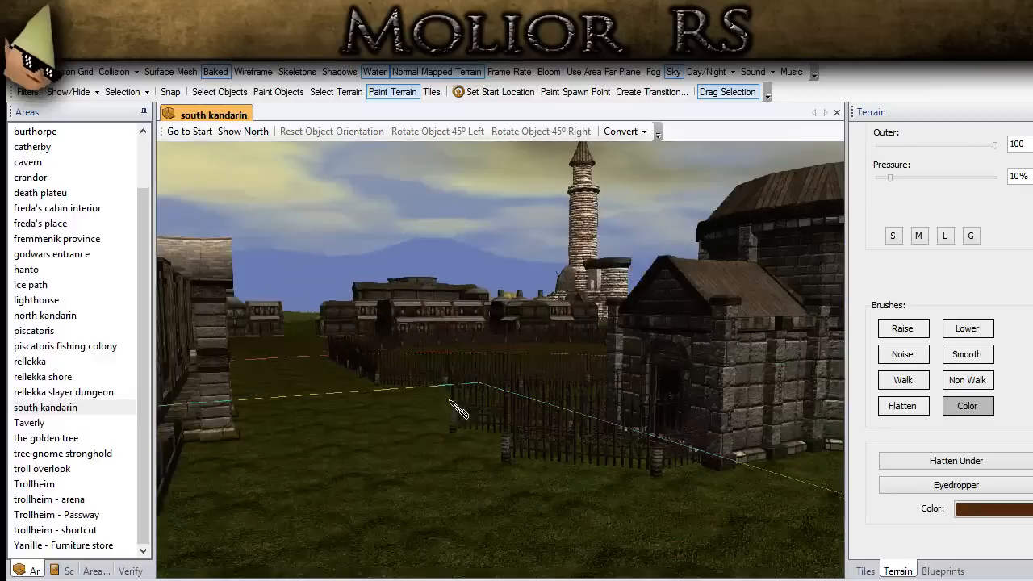
scroll(382, 443, "down", 2)
left_click(207, 93)
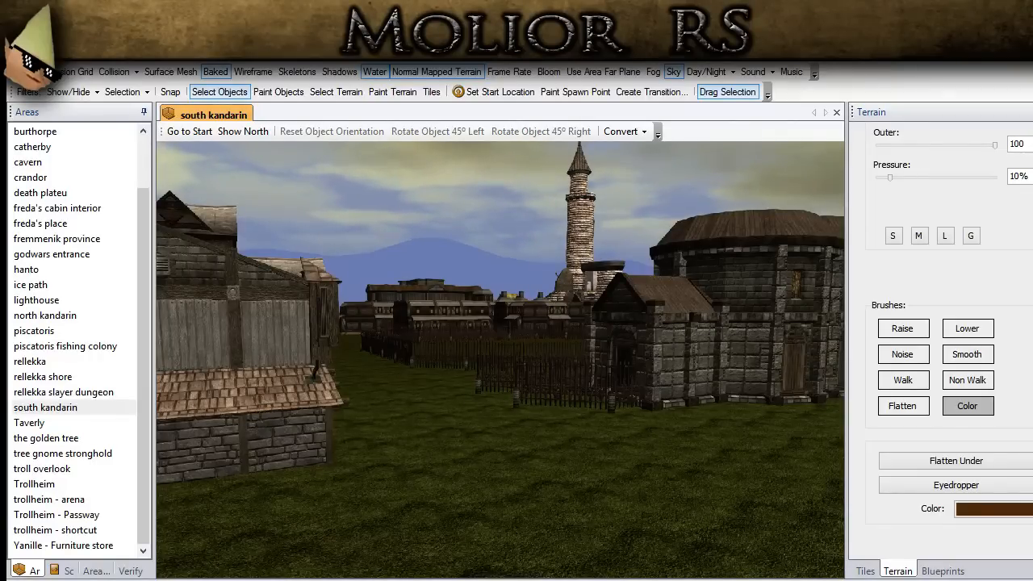
middle_click_drag(344, 436, 339, 474)
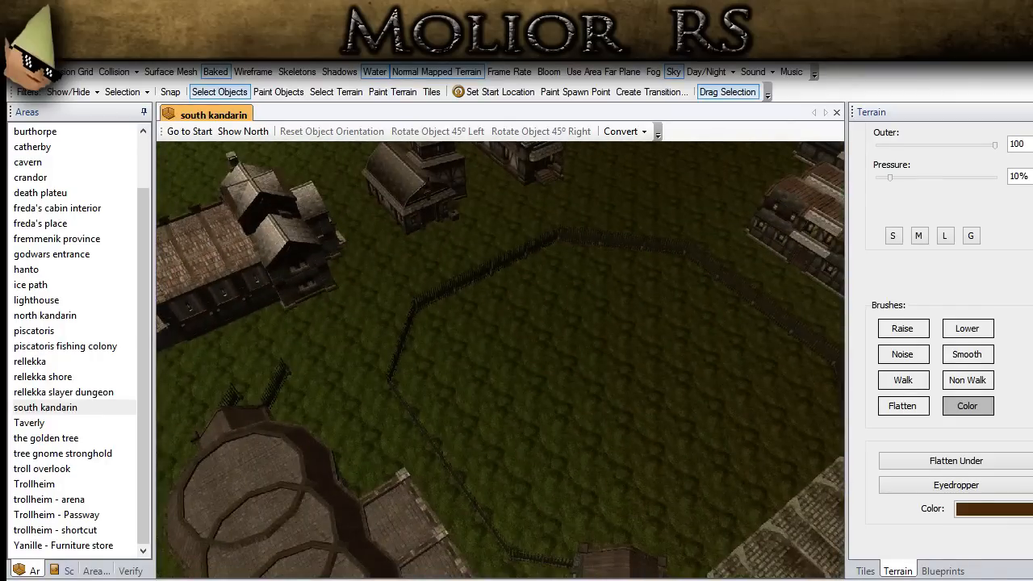
Return to terrain texturing with brush size 0, outer size 52 and 50% pressure.
scroll(952, 347, "up", 4)
left_click(1010, 176)
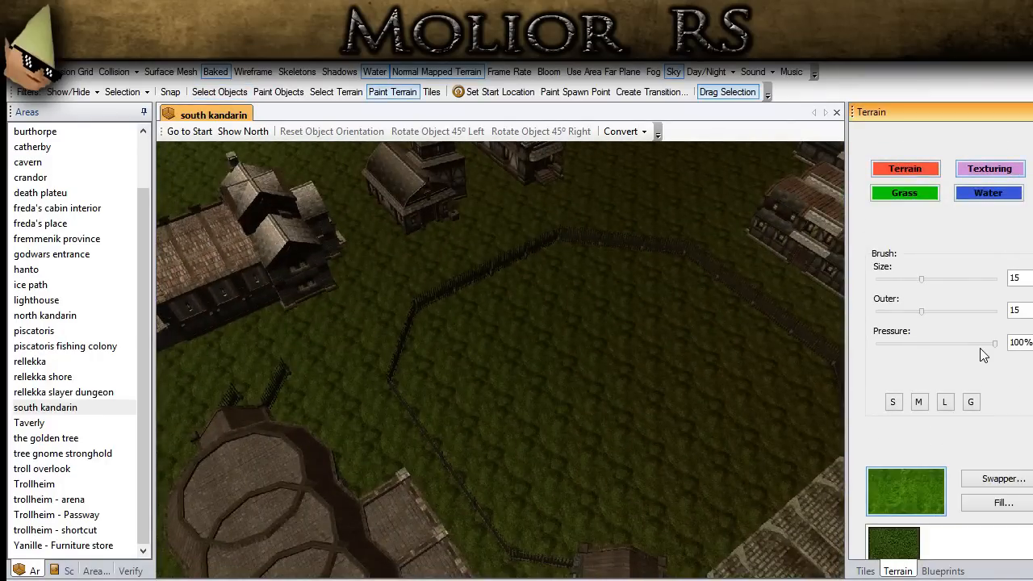
left_click_drag(1019, 345, 1007, 342)
type("5")
left_click_drag(921, 283, 860, 288)
mouse_move(921, 314)
left_mouse_down()
mouse_move(968, 315)
mouse_move(960, 315)
left_mouse_up()
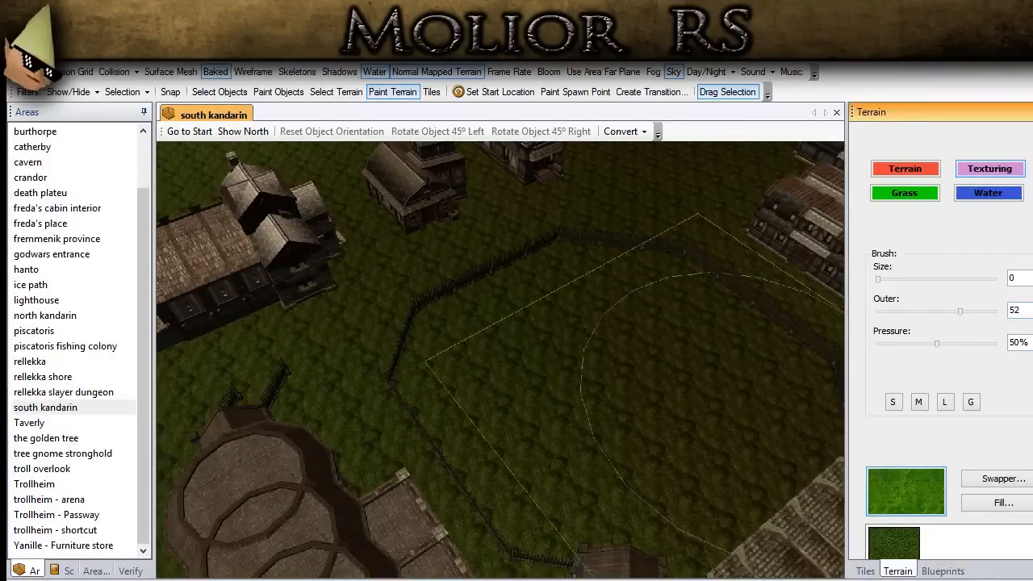
Choose the terrain texture TT_GD_Dirt_15 and paint it over the ground inside the fenced ring.
scroll(949, 355, "down", 3)
scroll(949, 396, "up", 10)
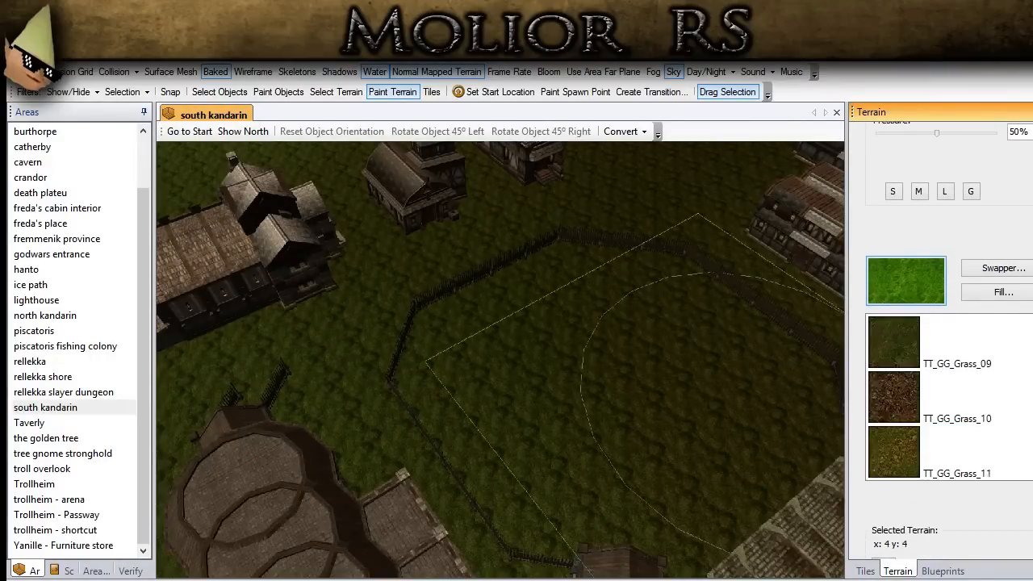
scroll(943, 407, "up", 1)
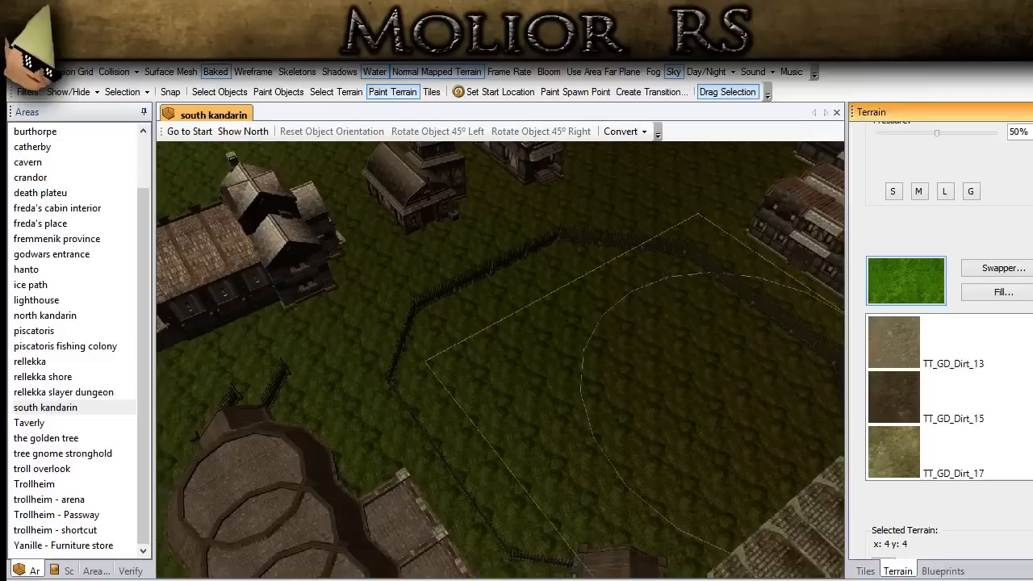
left_click(942, 408)
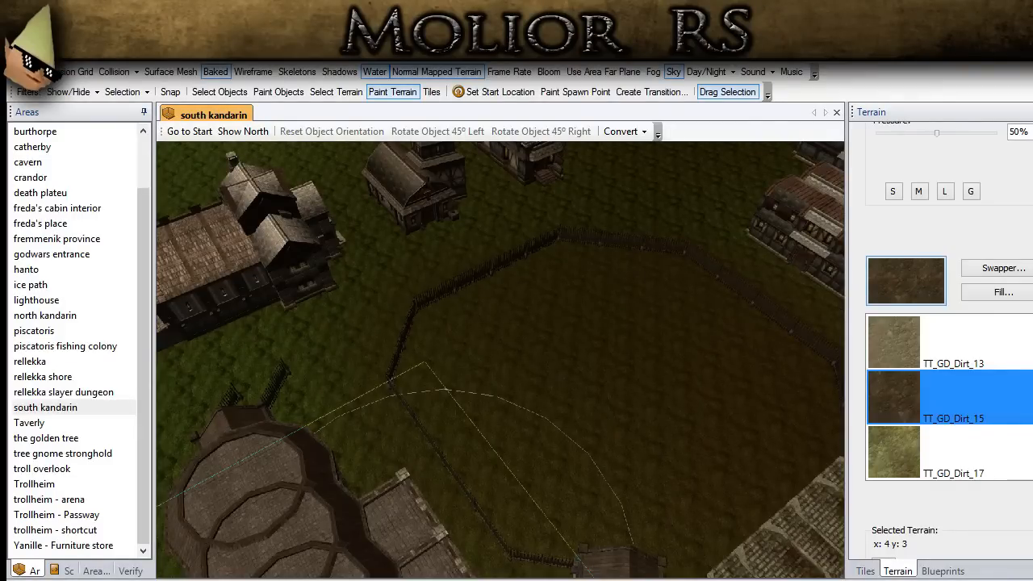
scroll(463, 440, "down", 5)
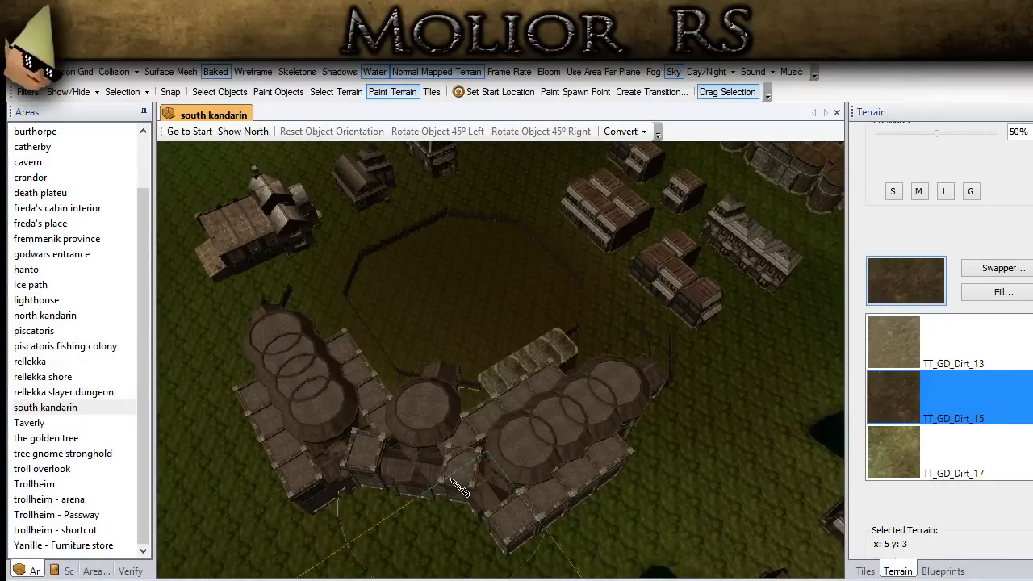
right_click_drag(449, 479, 368, 460)
key("w")
key("s")
key("d")
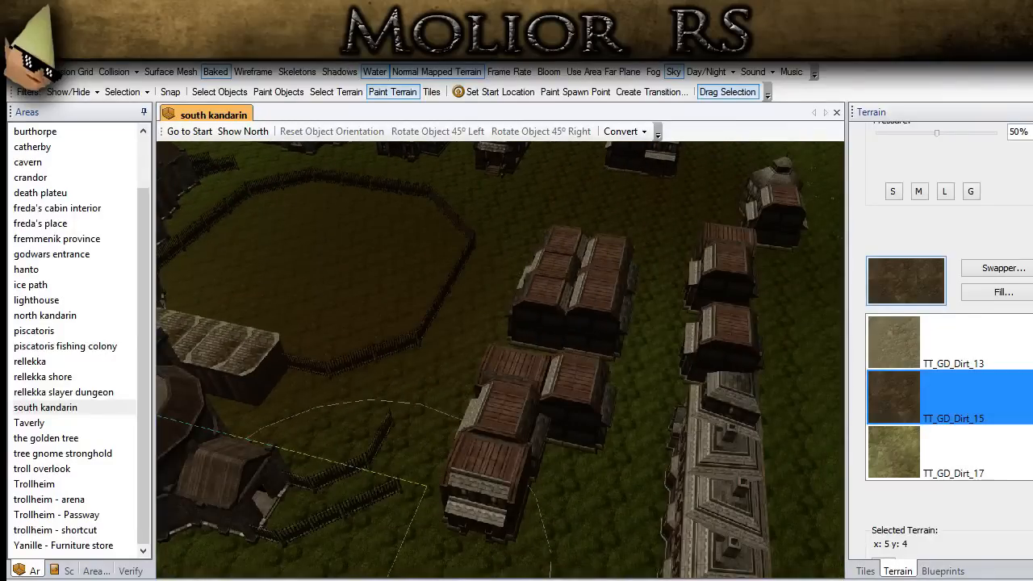
Choose the terrain texture TT_GG_Grass_21 and paint it on the ground around the rows of houses beside the ring.
scroll(948, 347, "down", 2)
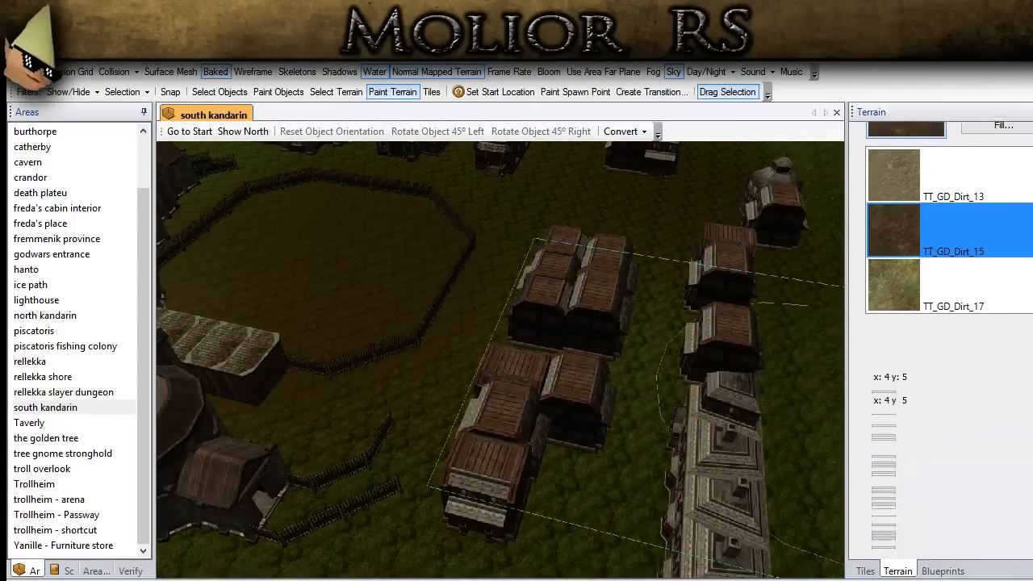
scroll(948, 347, "up", 1)
scroll(948, 319, "down", 8)
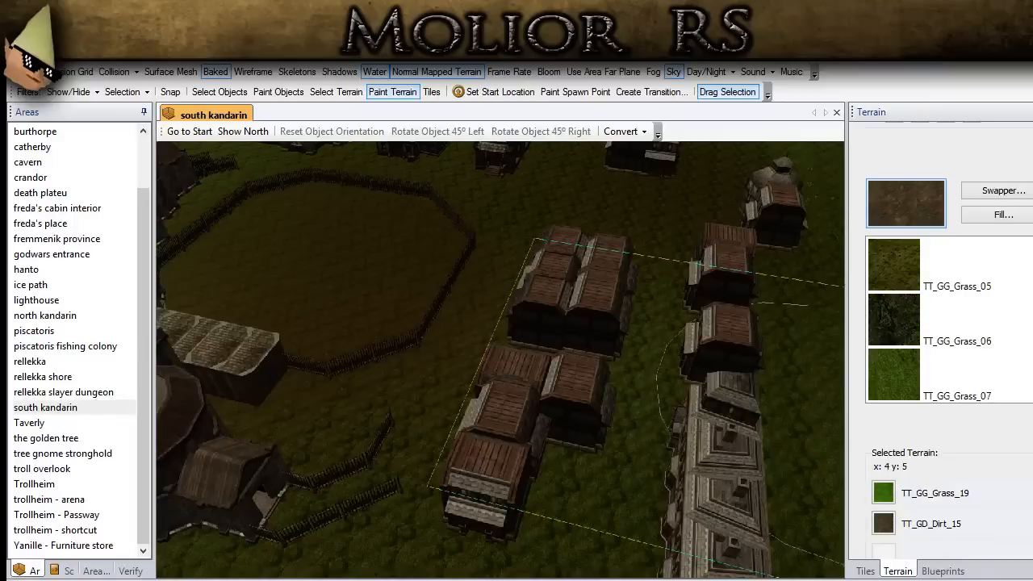
scroll(1031, 310, "down", 6)
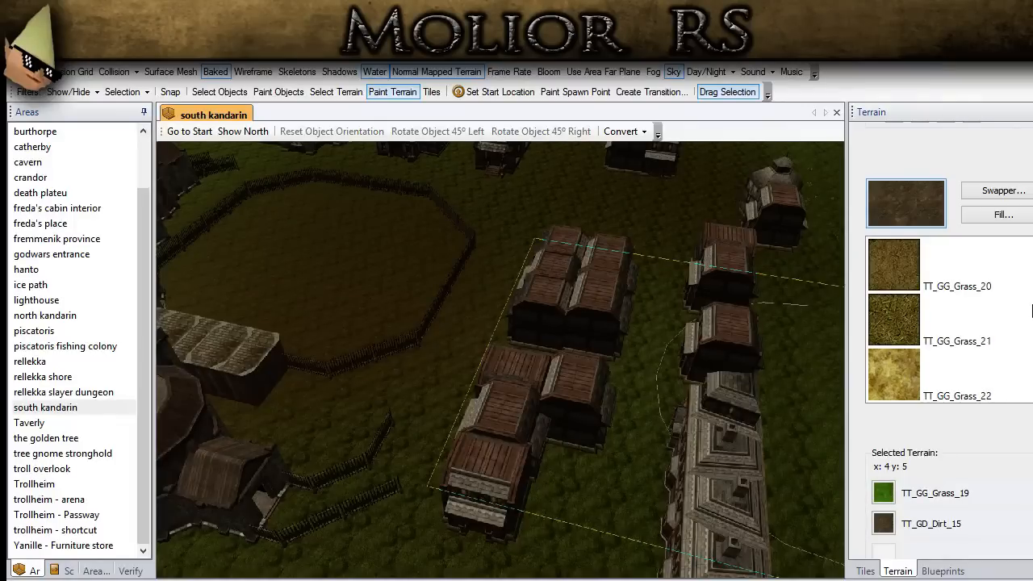
scroll(1031, 312, "down", 1)
left_click(923, 319)
left_click(922, 280)
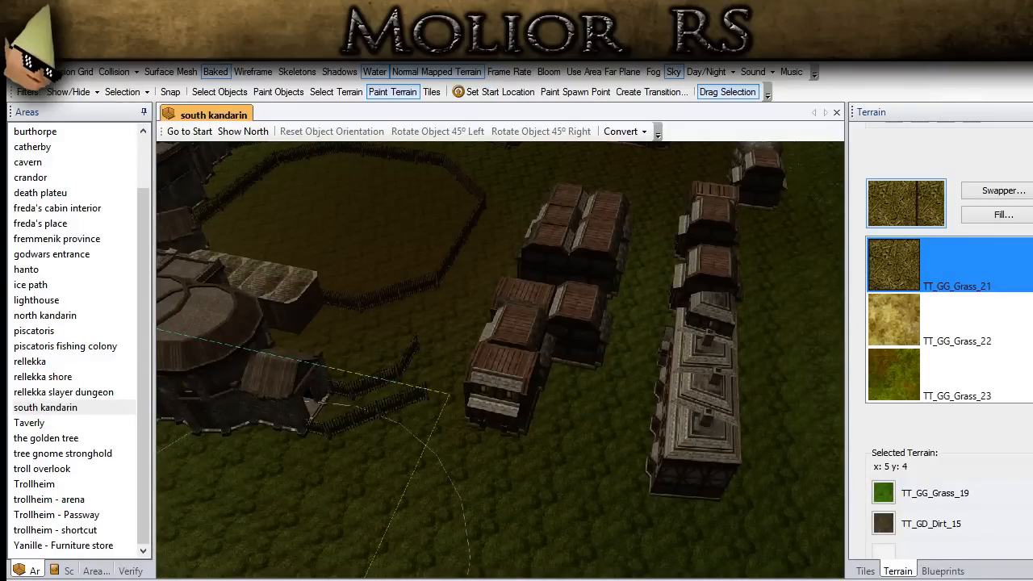
scroll(573, 414, "down", 4)
mouse_move(584, 443)
left_mouse_down()
mouse_move(633, 465)
mouse_move(637, 373)
left_mouse_up()
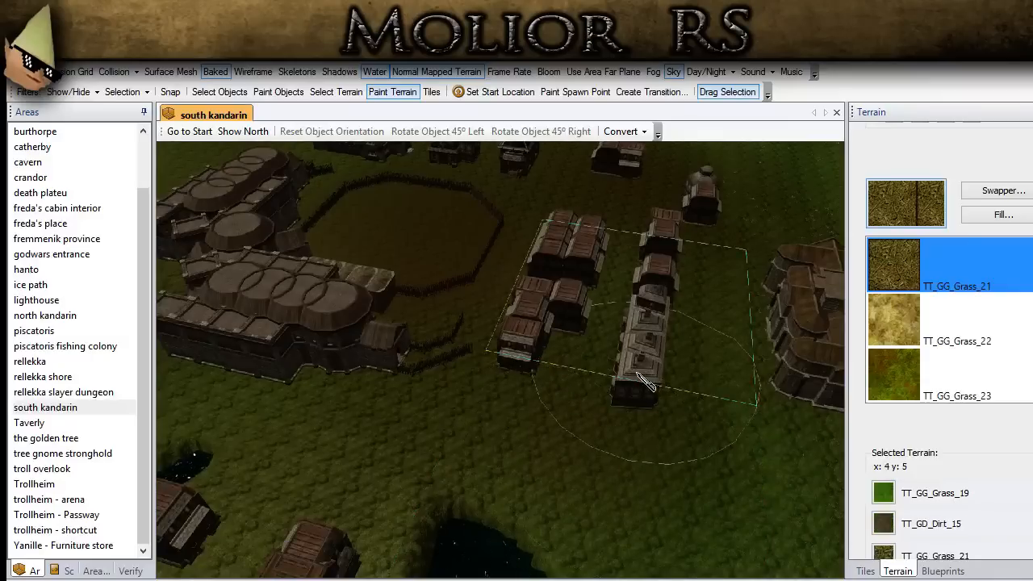
Try the terrain texture TT_GG_Grass_22 on the ground near the houses and set the brush pressure to 30%.
left_click(902, 313)
mouse_move(533, 411)
left_mouse_down()
mouse_move(350, 432)
mouse_move(475, 386)
left_mouse_up()
middle_click_drag(569, 368, 565, 435)
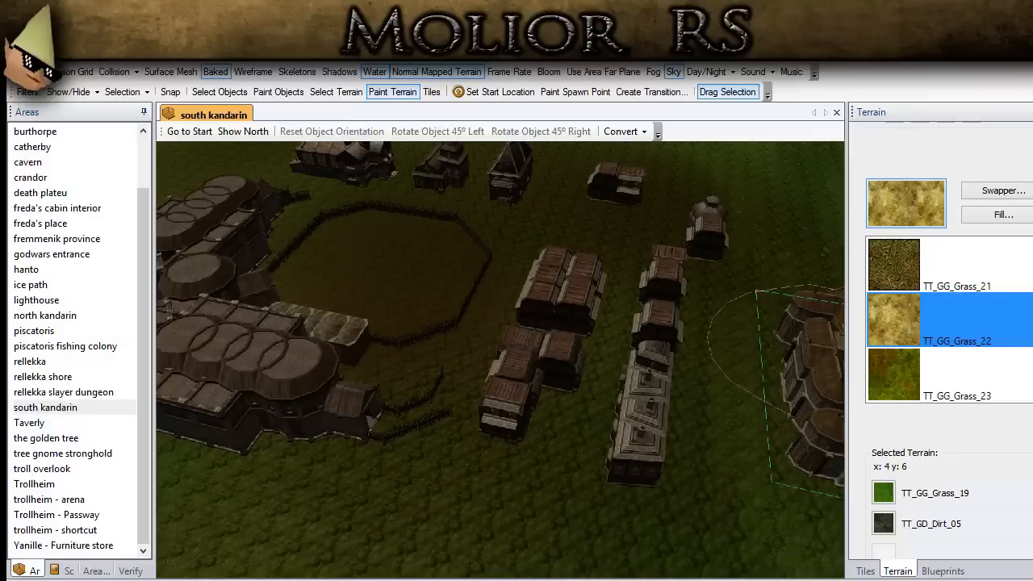
scroll(948, 323, "up", 3)
left_click_drag(1018, 201, 993, 198)
type("30")
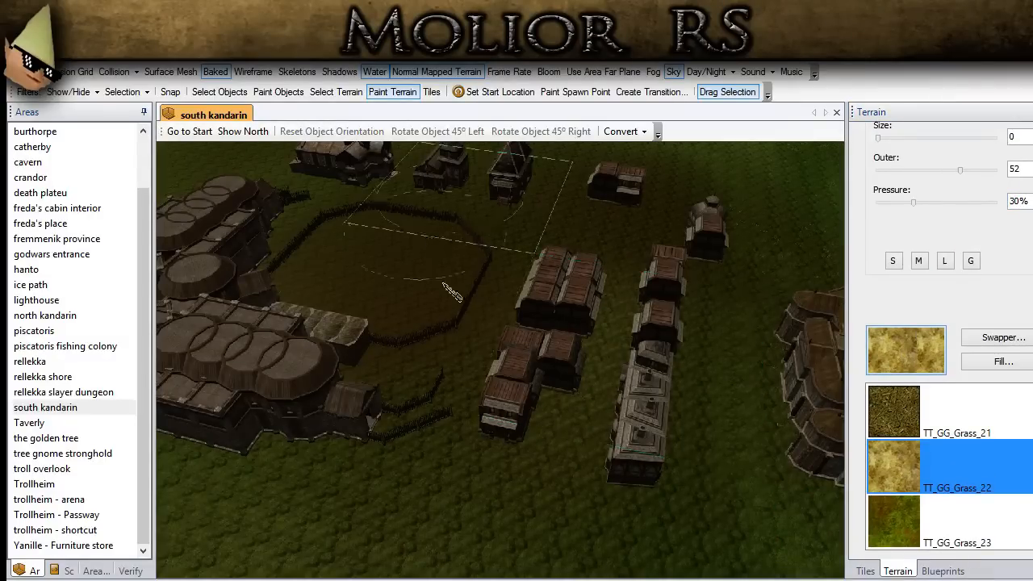
Continue painting the TT_GG_Grass_22 texture at 30% pressure over the ground around the houses, the fenced ring and the fortress.
middle_click_drag(442, 283, 794, 487)
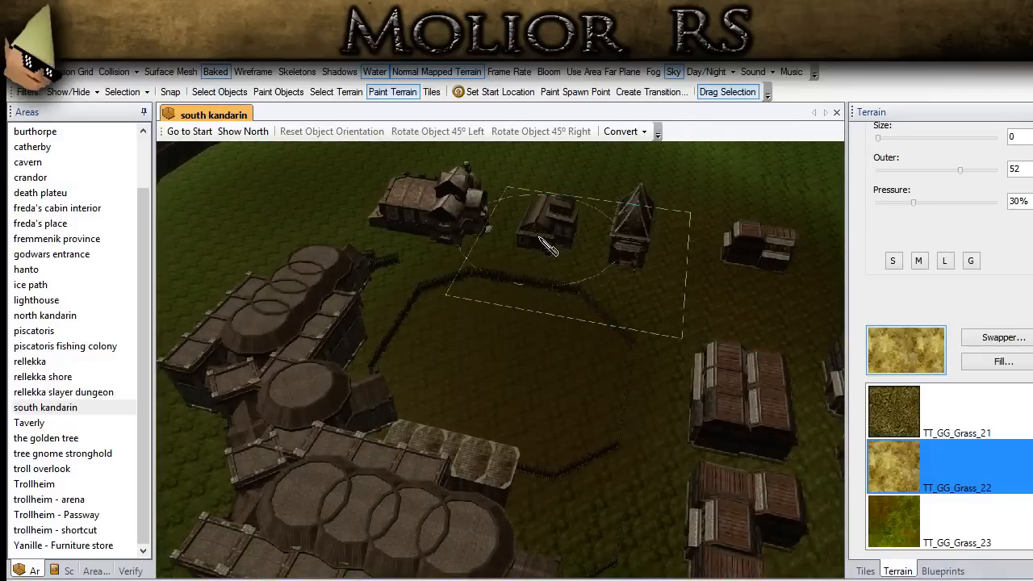
middle_click_drag(300, 563, 320, 508)
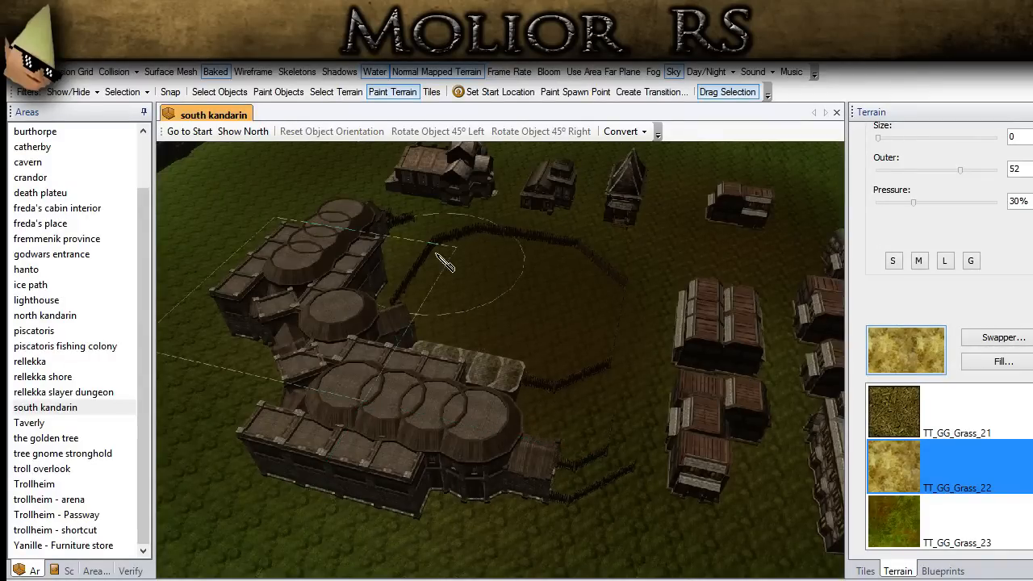
middle_click_drag(331, 341, 558, 341)
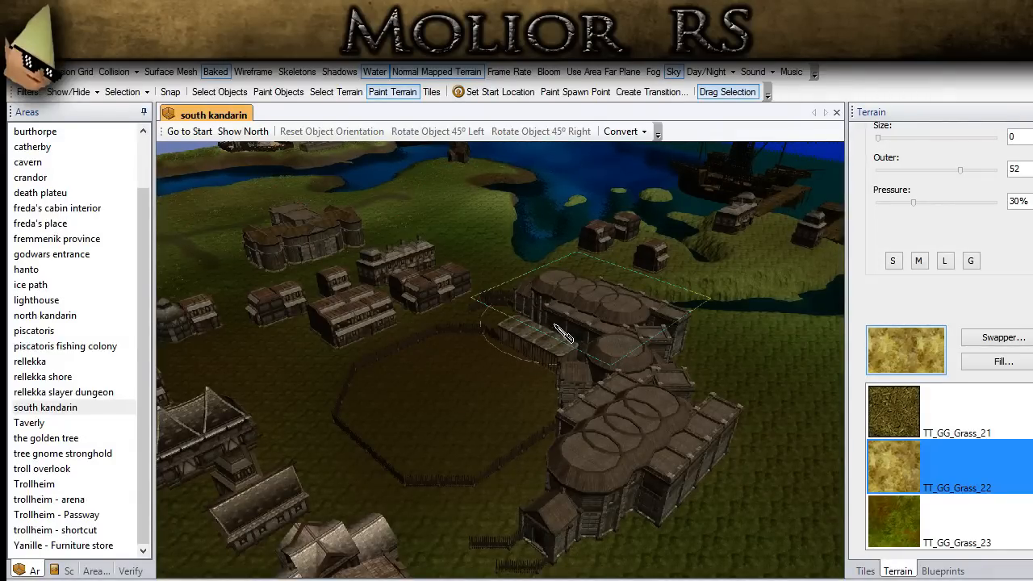
scroll(474, 395, "down", 5)
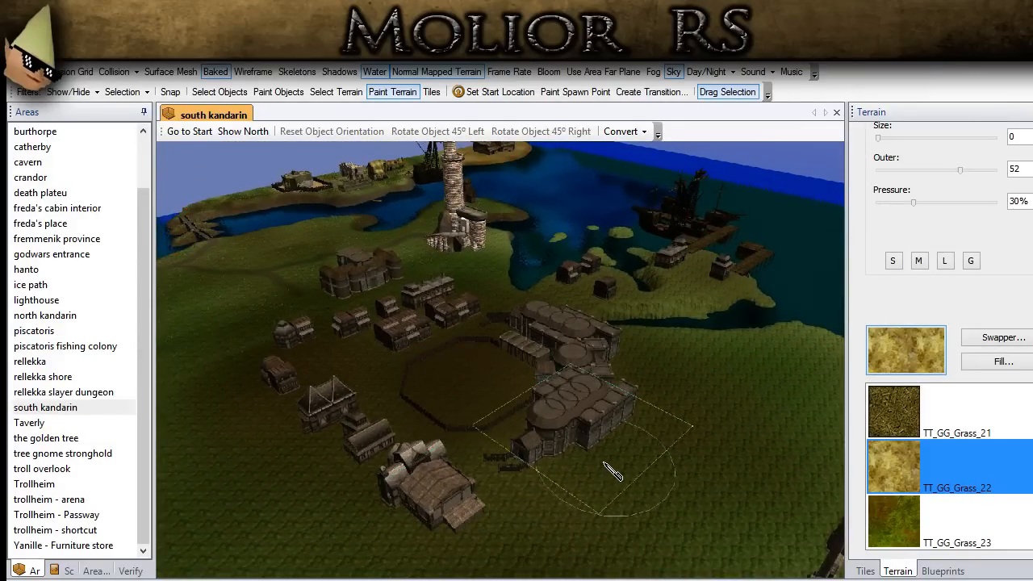
middle_click_drag(503, 510, 583, 498)
scroll(582, 493, "up", 4)
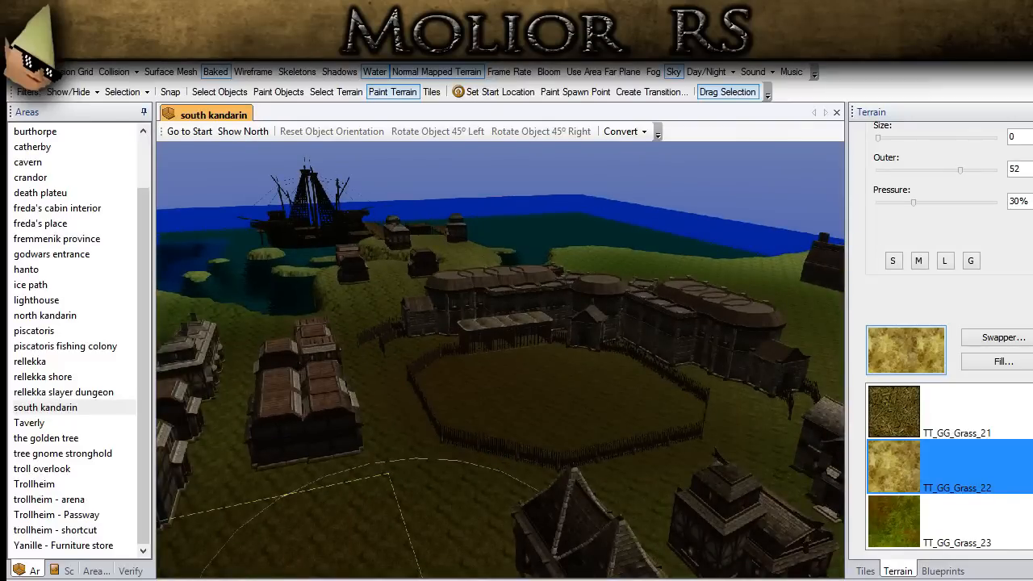
scroll(654, 431, "up", 4)
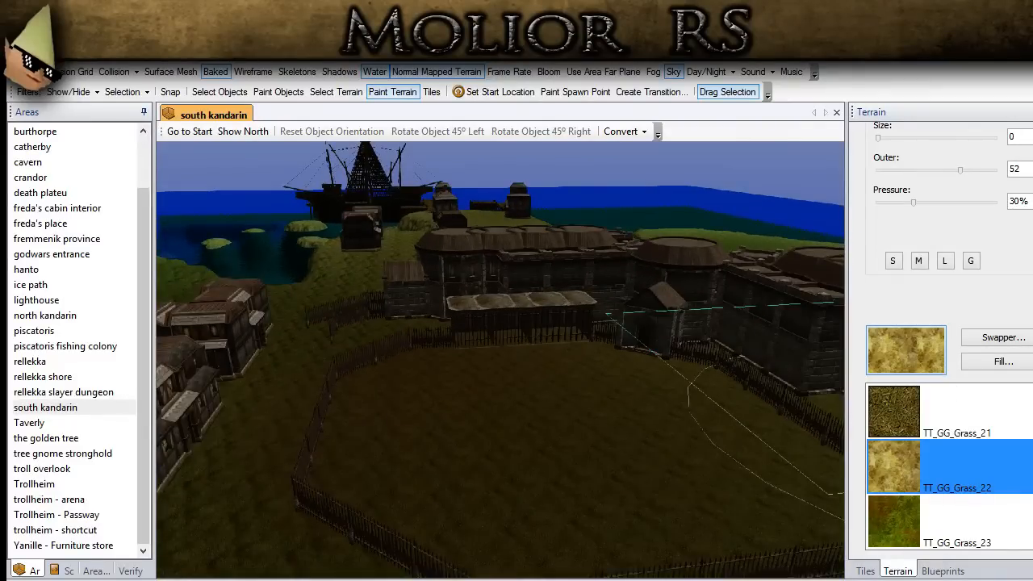
Choose the terrain texture TT_GG_Grass_29 and paint it over the ground around the houses, the ring and the fortress.
scroll(948, 323, "down", 3)
scroll(949, 362, "down", 3)
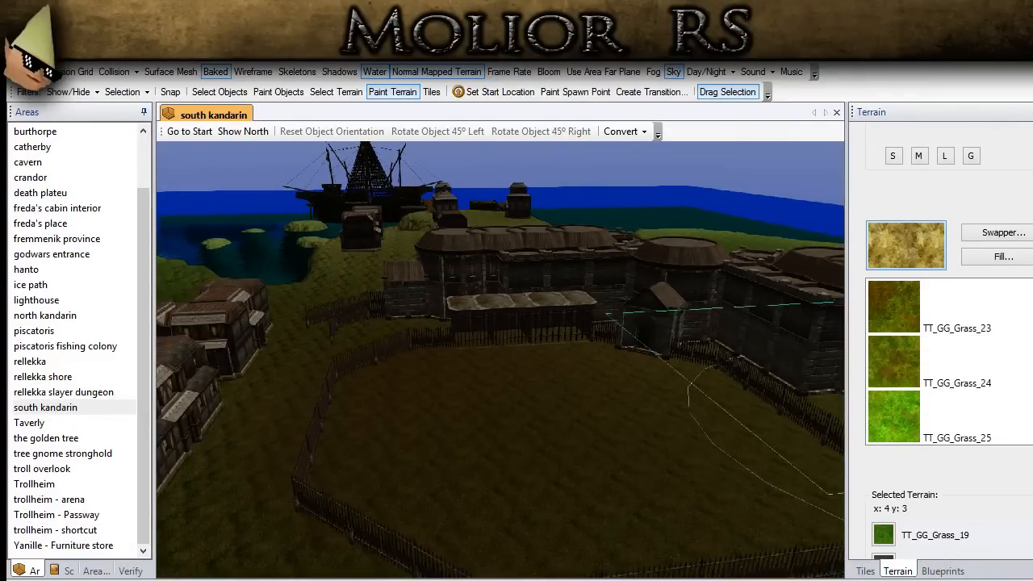
scroll(948, 361, "down", 4)
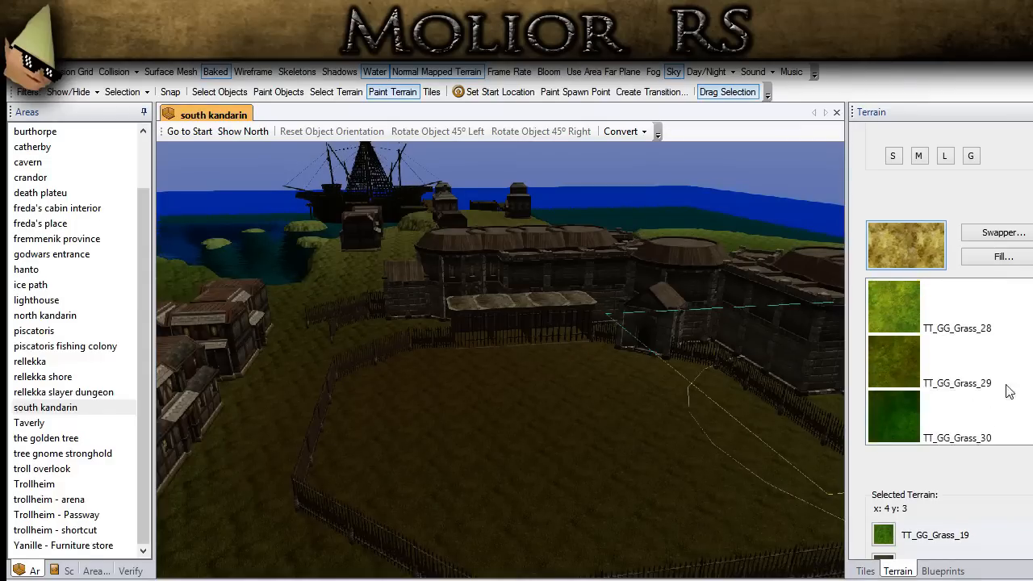
left_click(947, 363)
scroll(467, 452, "down", 4)
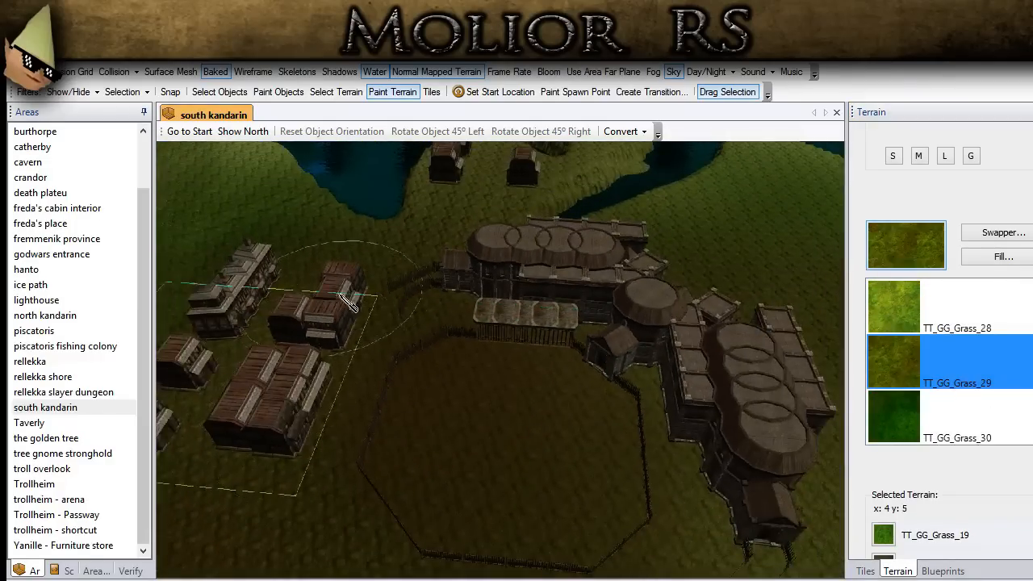
mouse_move(274, 488)
middle_mouse_down()
mouse_move(357, 421)
mouse_move(373, 395)
middle_mouse_up()
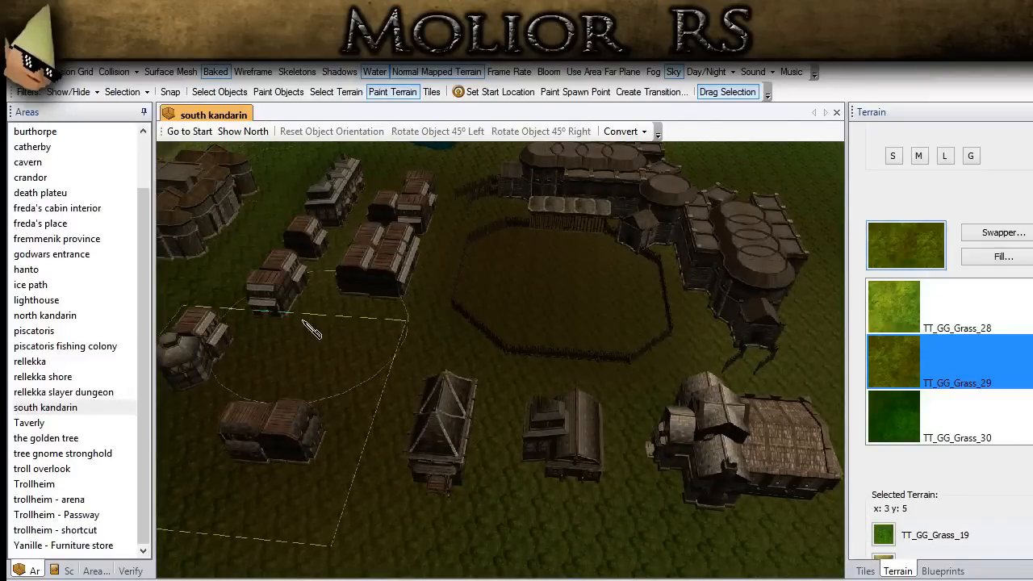
middle_click_drag(336, 269, 242, 359)
scroll(227, 364, "down", 2)
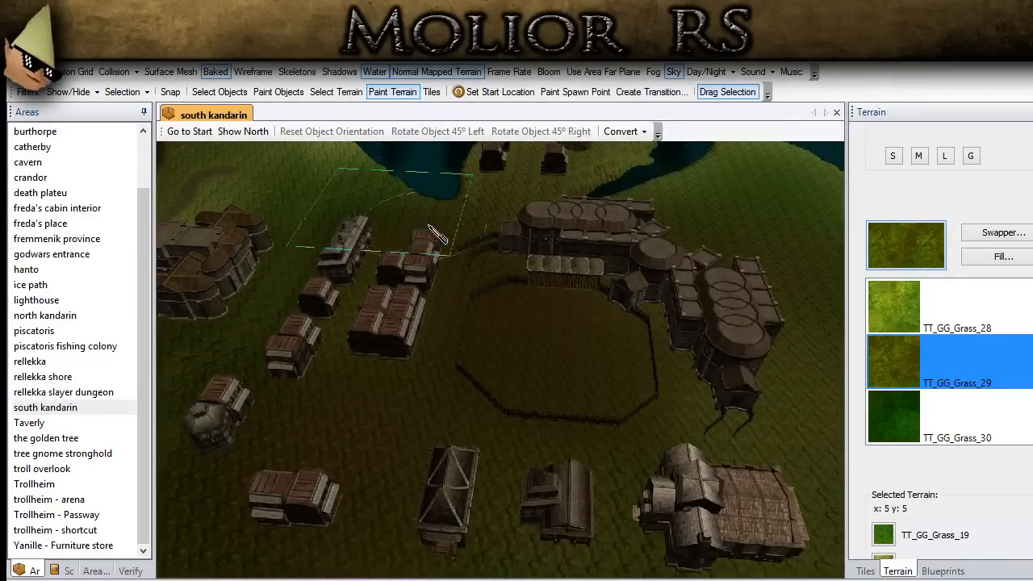
middle_click_drag(754, 474, 644, 333)
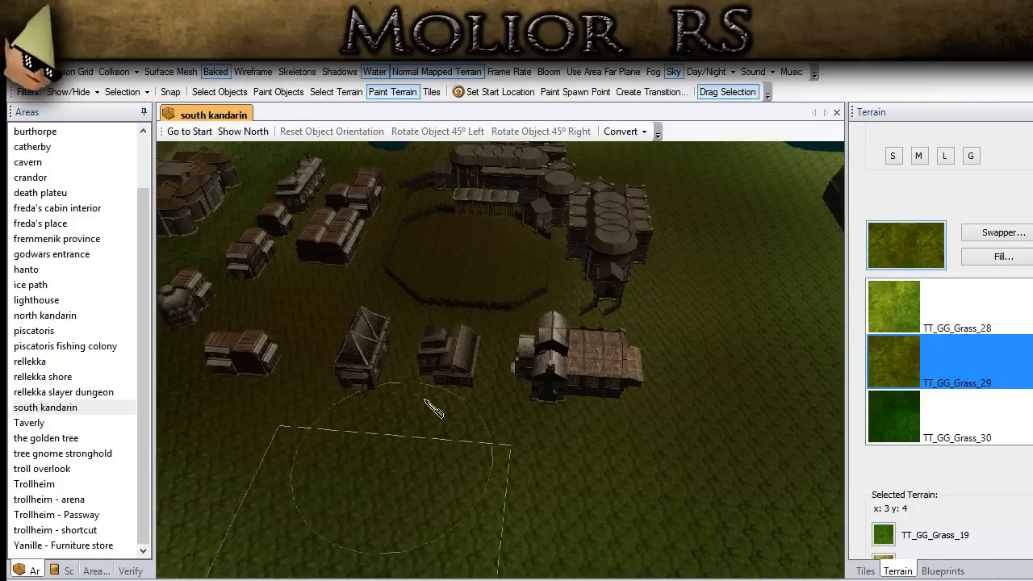
middle_click_drag(434, 261, 486, 434)
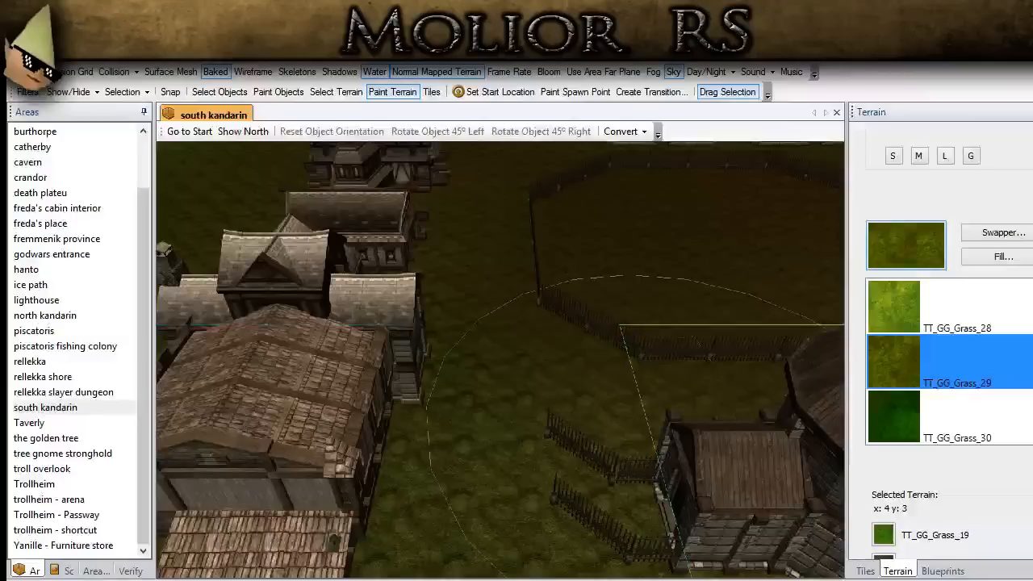
Switch to raising terrain with brush size 0, outer size 10 and 20% pressure beside the large tiled-roof building.
scroll(877, 161, "up", 3)
left_click(887, 168)
left_click(901, 494)
left_click_drag(897, 278, 866, 278)
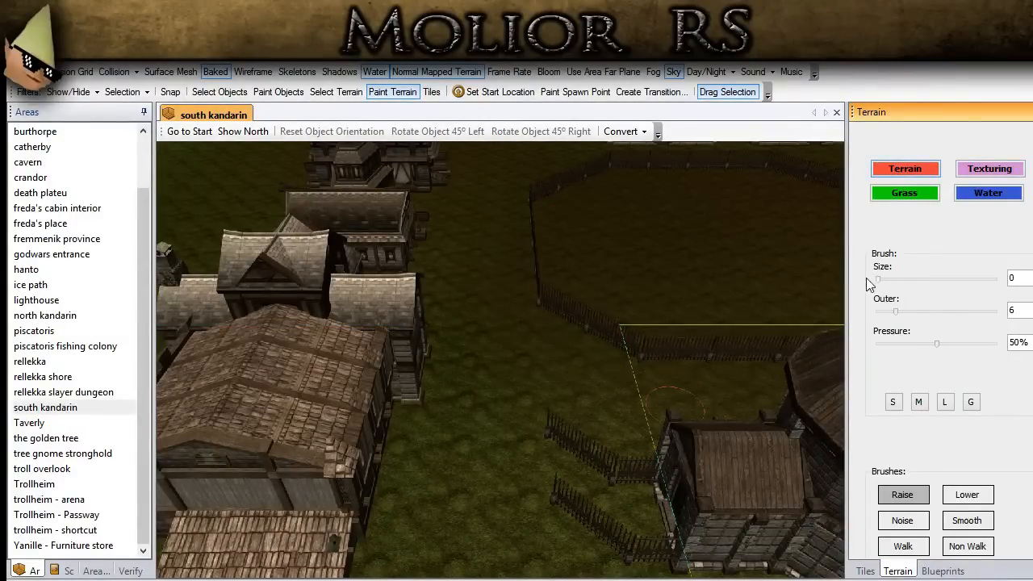
left_click_drag(901, 317, 929, 316)
left_click_drag(1015, 343, 1005, 344)
type("2")
key("Return")
left_click_drag(930, 315, 909, 308)
scroll(495, 465, "down", 2)
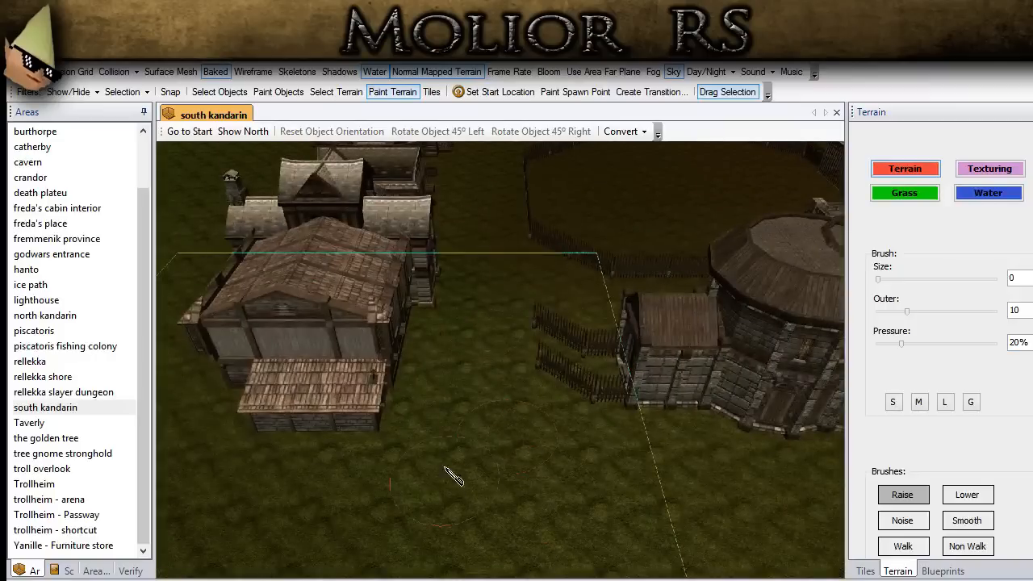
Set the Raise brush to outer size 17 and 40% pressure for the ground near the large tiled-roof building.
left_click(1015, 343)
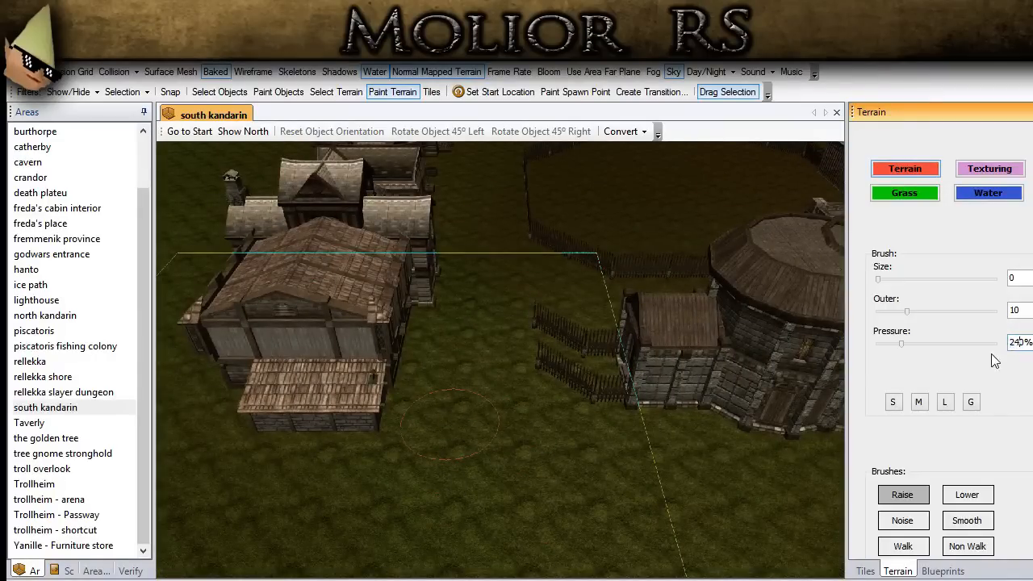
type("4")
key("BackSpace")
left_click_drag(905, 311, 926, 312)
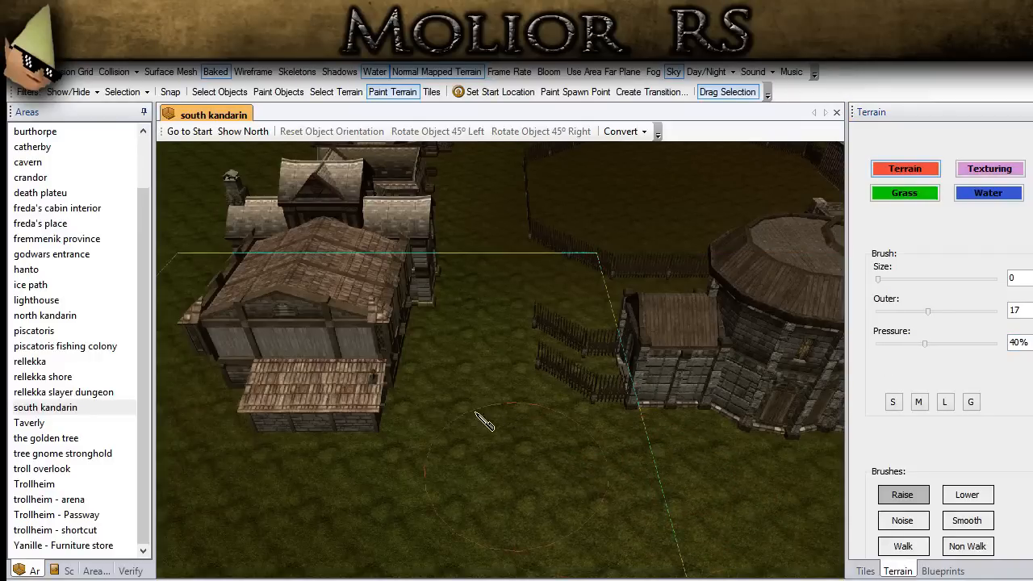
middle_click_drag(491, 287, 599, 399)
key("w")
right_click_drag(599, 399, 482, 417)
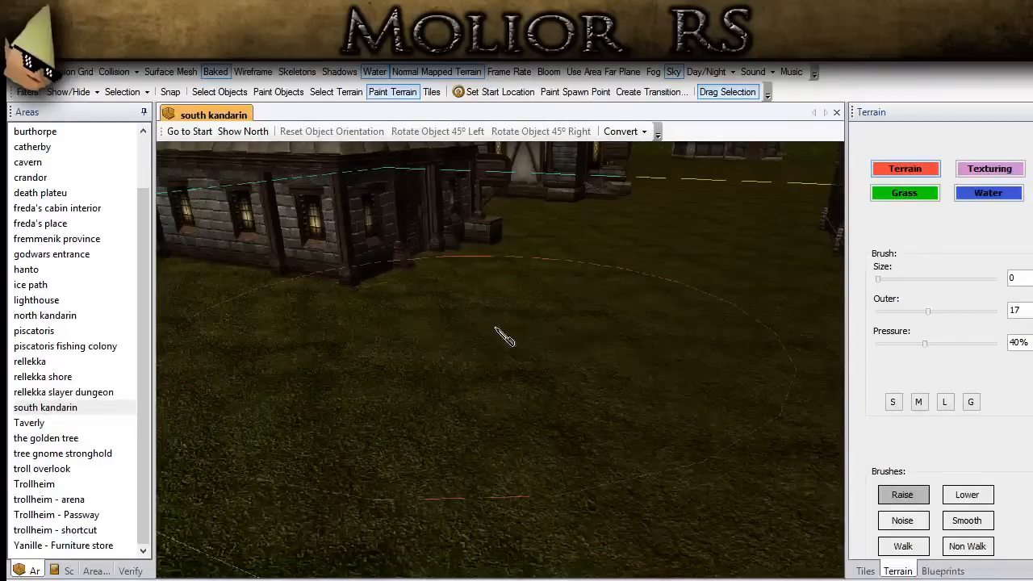
Try the Raise brush with outer size 7 near the buildings, and settle on outer size 10 with 30% pressure.
right_click_drag(600, 297, 943, 326)
left_click_drag(928, 311, 899, 307)
right_click_drag(837, 303, 571, 452)
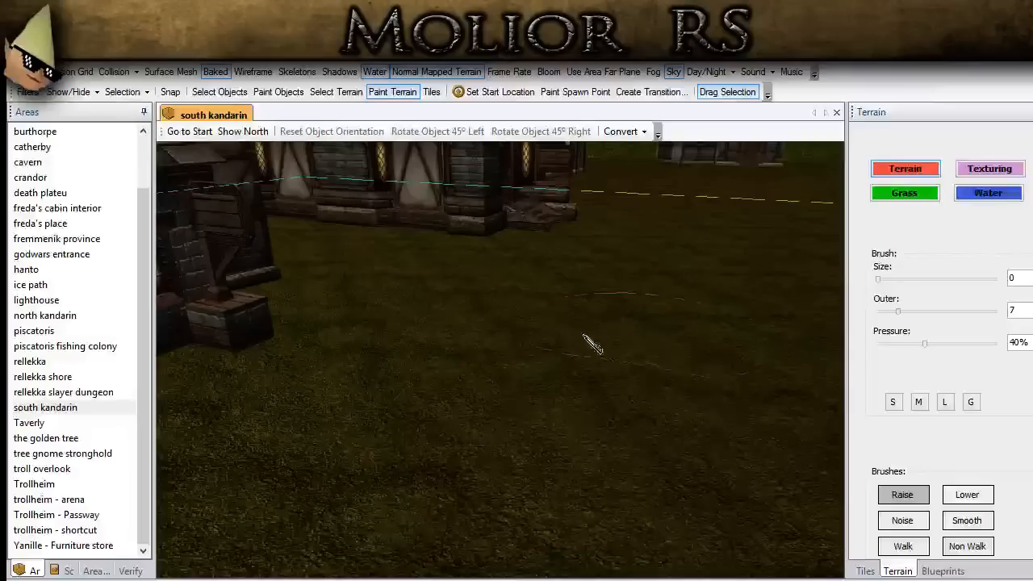
right_click_drag(659, 376, 730, 404)
left_click_drag(899, 311, 907, 313)
left_click_drag(1015, 343, 1009, 342)
type("3")
mouse_move(563, 370)
right_mouse_down()
mouse_move(551, 402)
mouse_move(567, 357)
right_mouse_up()
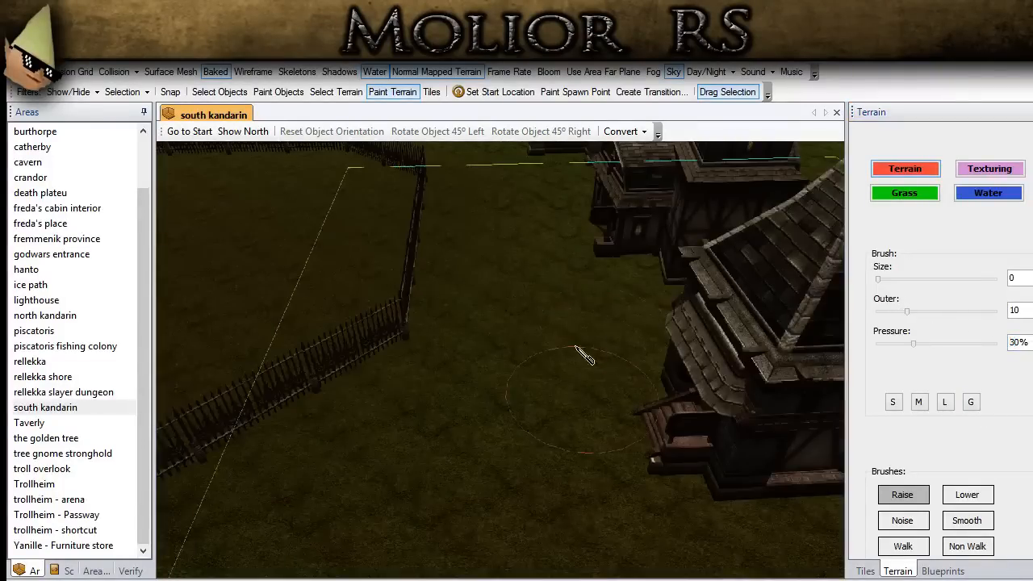
Raise small uneven bumps in the ground between the ring fence and the surrounding buildings with the outer size 10 brush.
mouse_move(526, 516)
right_mouse_down()
mouse_move(488, 421)
mouse_move(539, 467)
mouse_move(525, 460)
mouse_move(533, 430)
right_mouse_up()
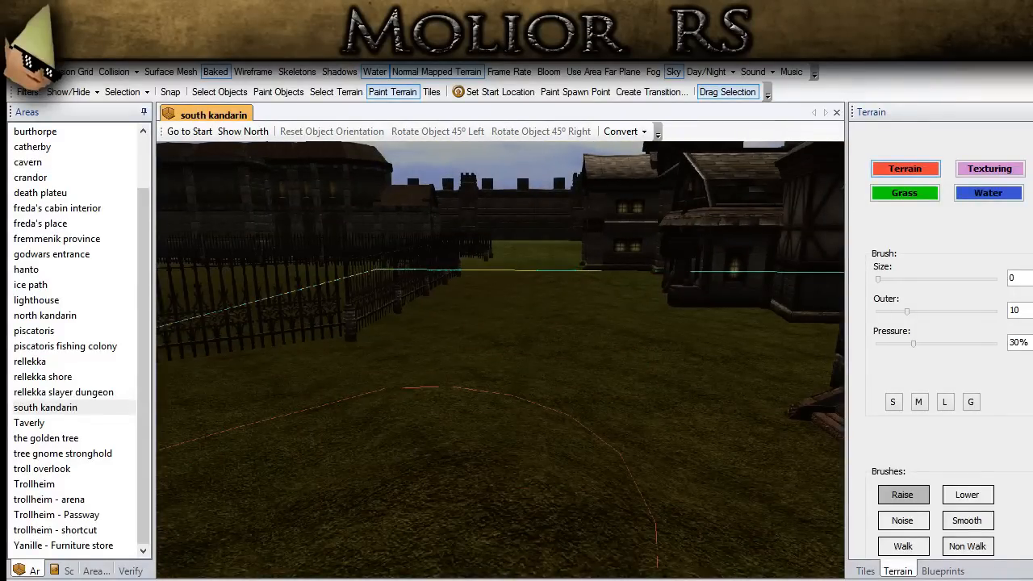
mouse_move(541, 415)
right_mouse_down()
mouse_move(772, 295)
mouse_move(350, 454)
mouse_move(362, 411)
right_mouse_up()
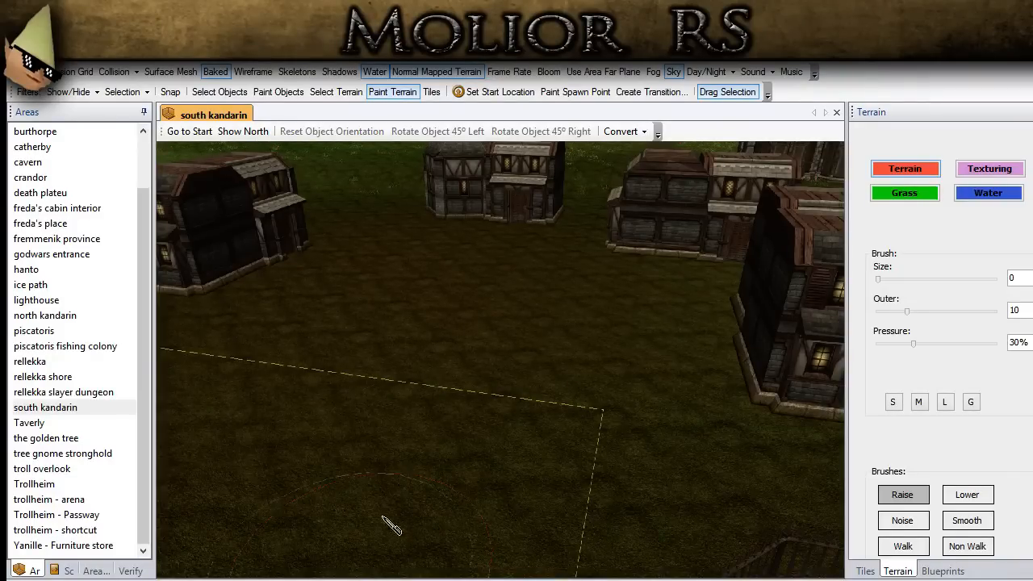
scroll(381, 517, "down", 8)
left_click_drag(484, 410, 378, 383, "ctrl")
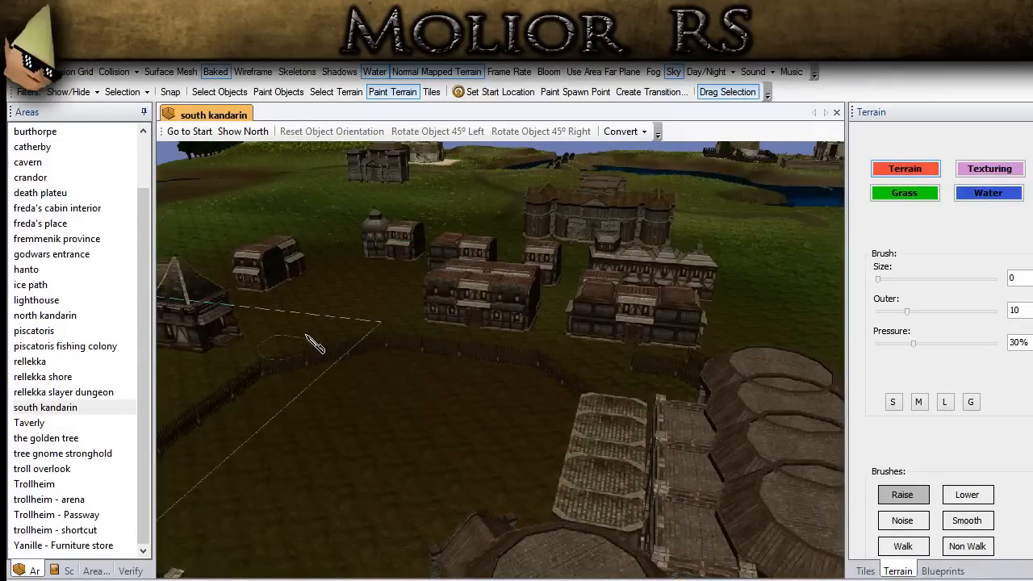
middle_click_drag(561, 414, 613, 416)
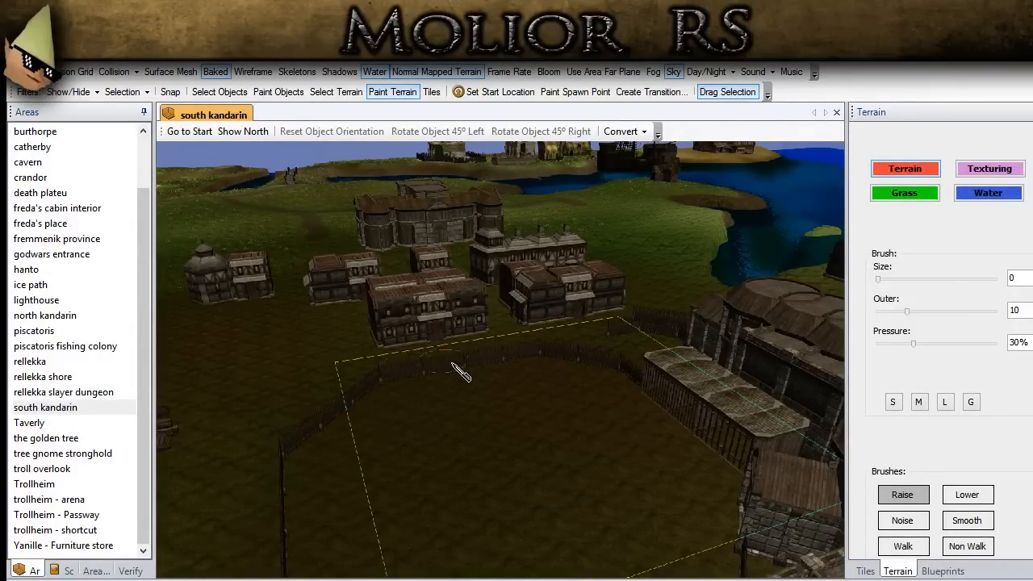
mouse_move(477, 371)
middle_mouse_down()
mouse_move(363, 341)
mouse_move(344, 490)
middle_mouse_up()
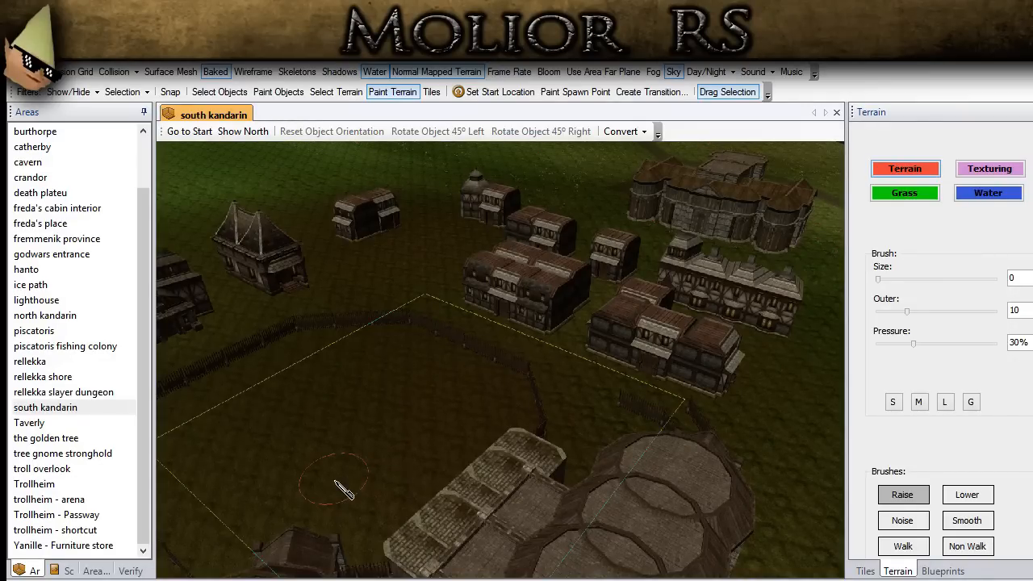
mouse_move(611, 310)
middle_mouse_down()
mouse_move(558, 351)
mouse_move(613, 362)
middle_mouse_up()
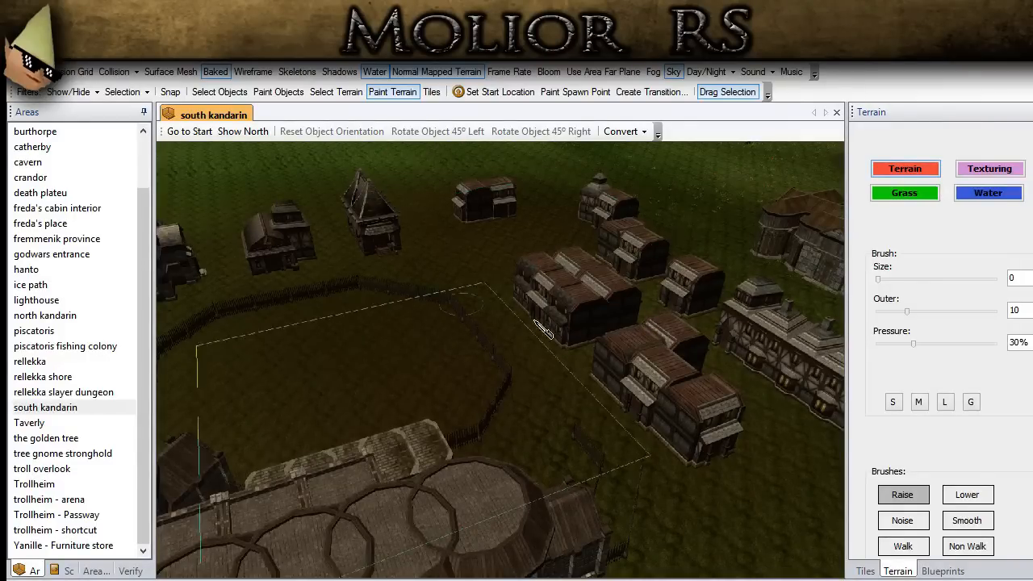
mouse_move(484, 318)
middle_mouse_down()
mouse_move(502, 348)
mouse_move(502, 393)
mouse_move(387, 428)
mouse_move(594, 396)
mouse_move(593, 424)
mouse_move(649, 399)
middle_mouse_up()
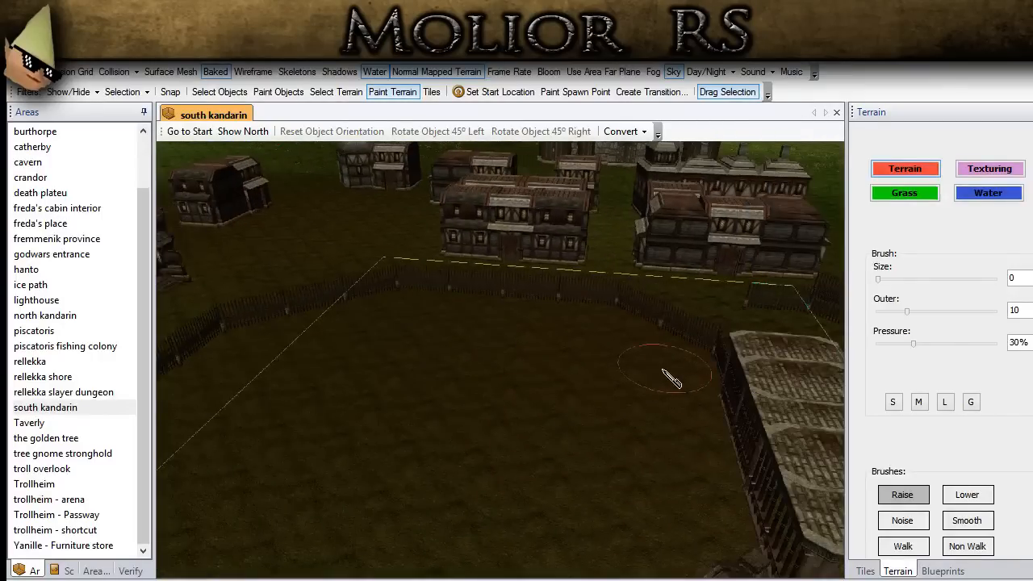
middle_click_drag(594, 299, 456, 383)
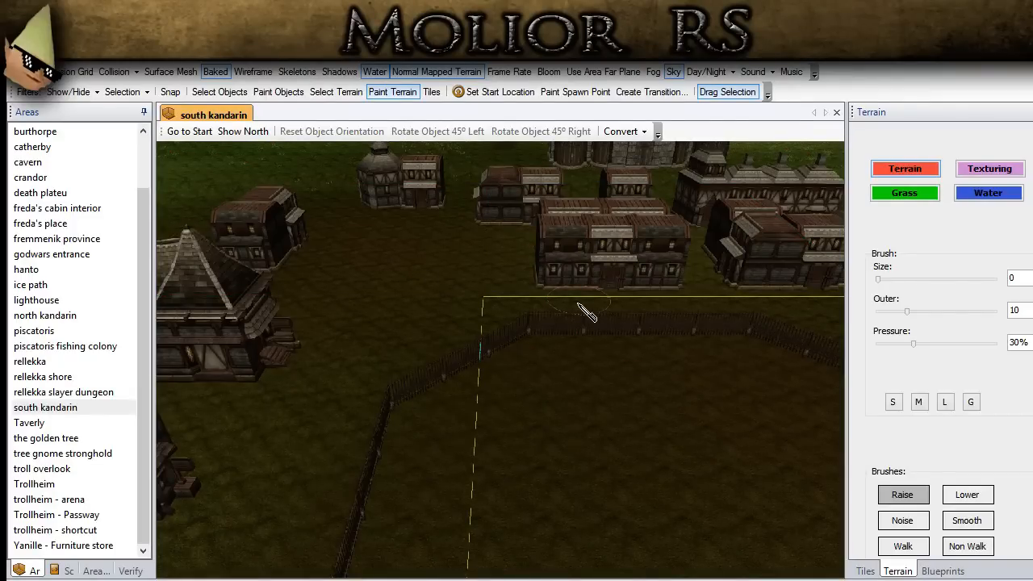
Raise small bumps across the ground inside the fenced ring at 30% pressure.
scroll(578, 339, "up", 4)
middle_click_drag(576, 343, 447, 340)
middle_click_drag(512, 443, 561, 470)
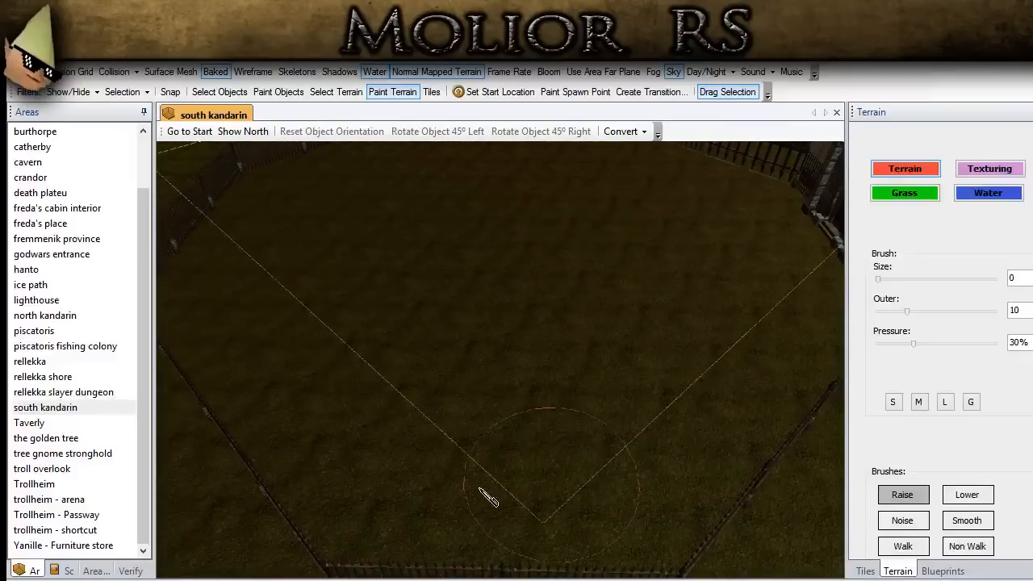
middle_click_drag(256, 256, 380, 376)
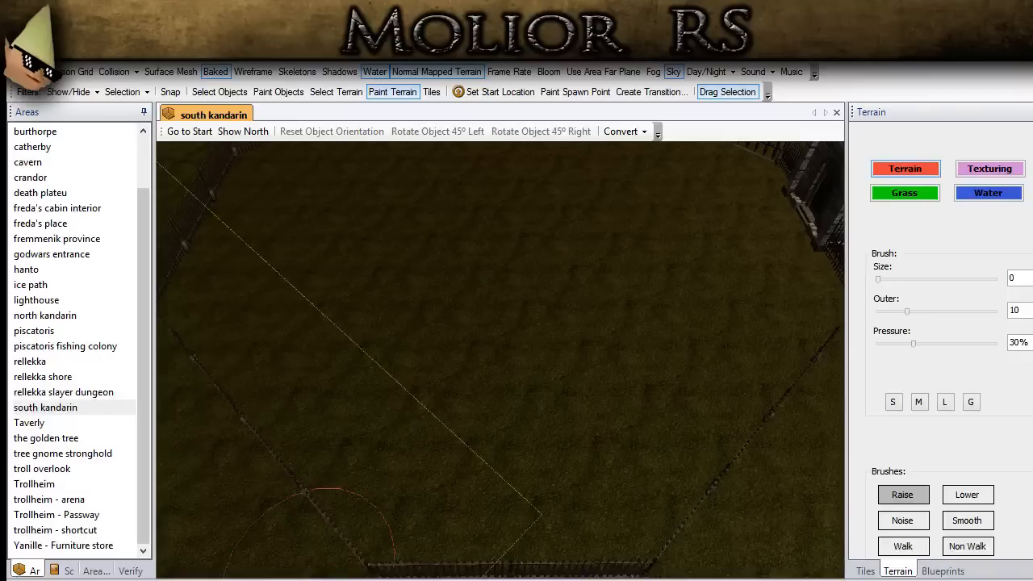
scroll(484, 406, "down", 3)
middle_click_drag(484, 406, 614, 405)
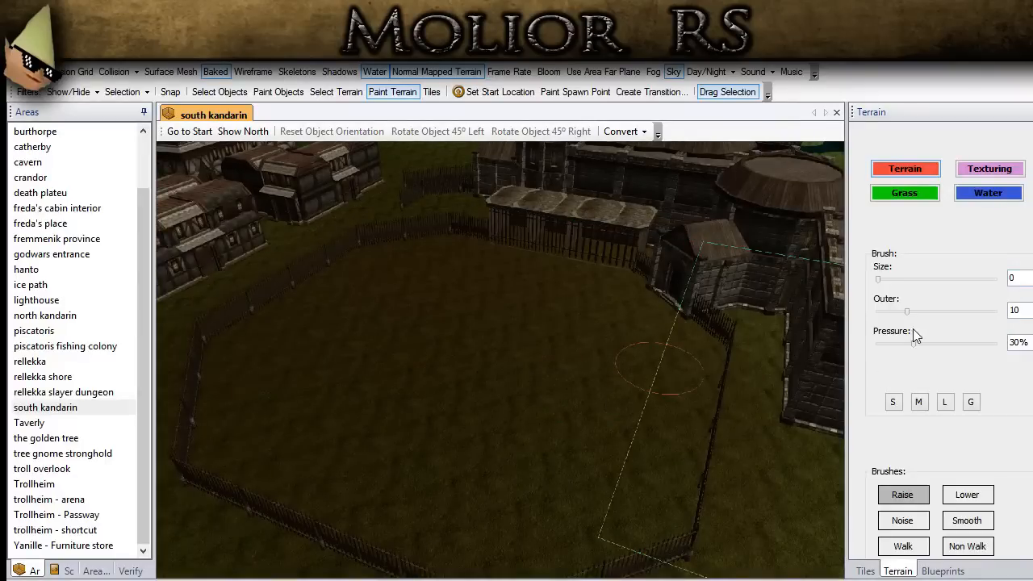
Set the Raise brush's outer size to 20 for the ground inside the ring, and switch to object selection to inspect it.
left_click_drag(906, 313, 936, 314)
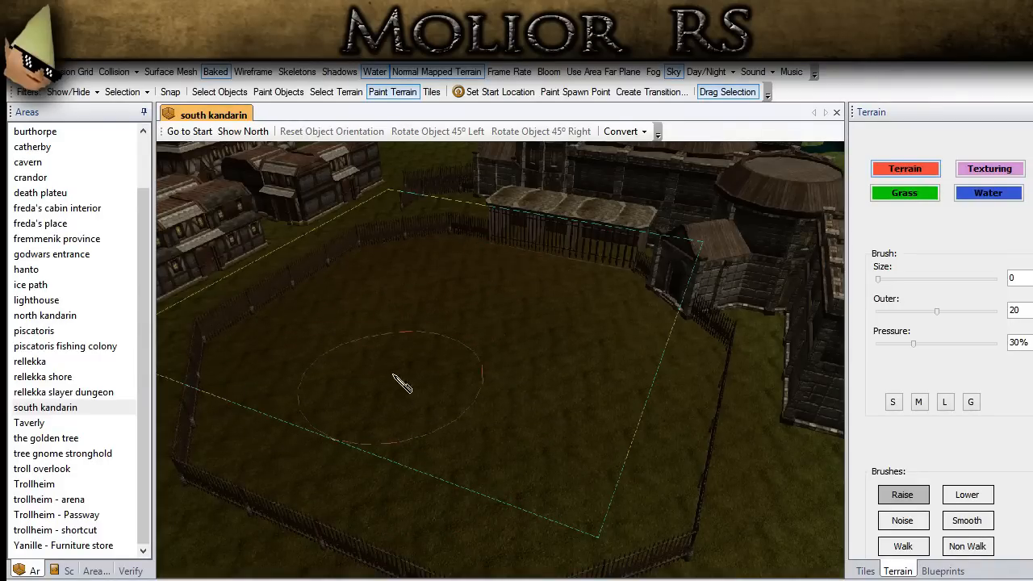
mouse_move(477, 396)
middle_mouse_down()
mouse_move(486, 369)
mouse_move(511, 417)
mouse_move(398, 406)
middle_mouse_up()
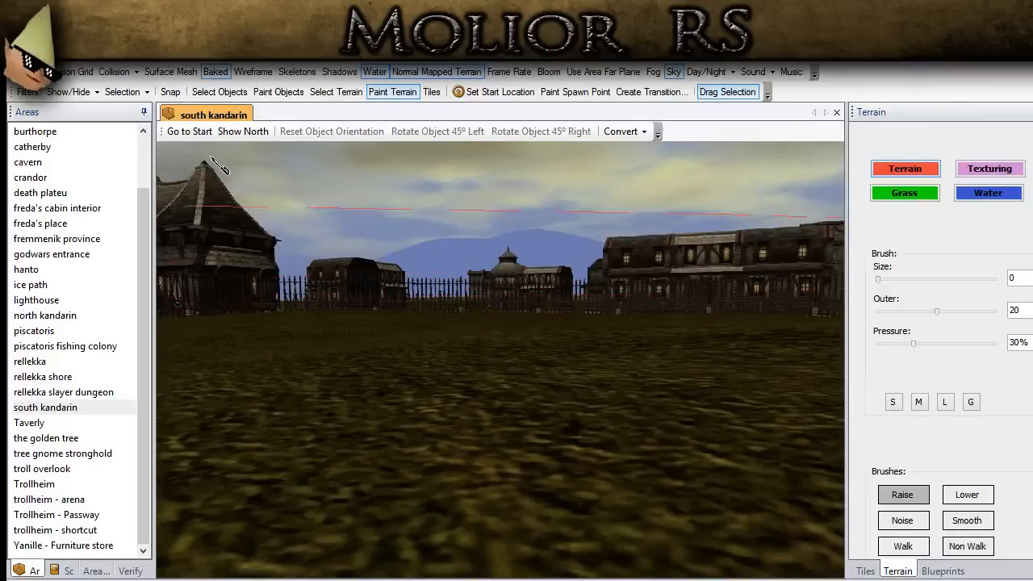
left_click(234, 94)
scroll(449, 357, "down", 3)
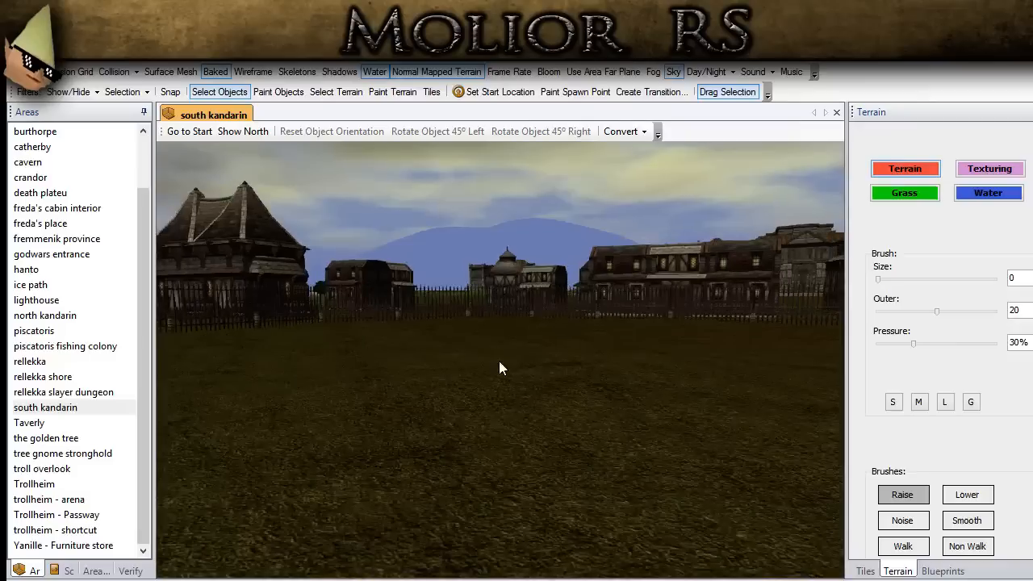
middle_click_drag(499, 362, 518, 389)
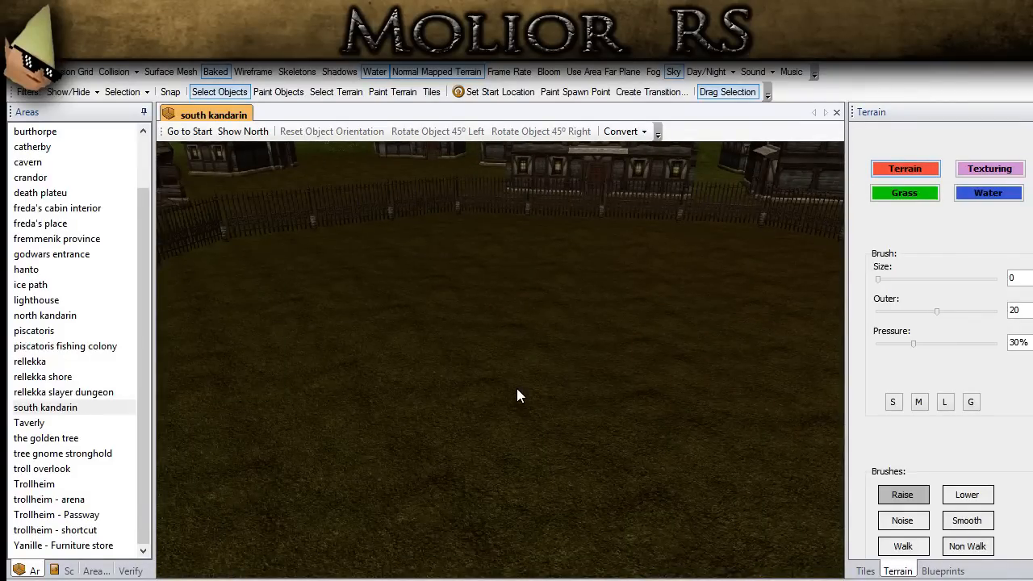
Set the Raise brush's outer size to 11 and raise small bumps in the ground between the ring fence and the houses.
scroll(463, 394, "down", 4)
middle_click_drag(392, 298, 425, 397)
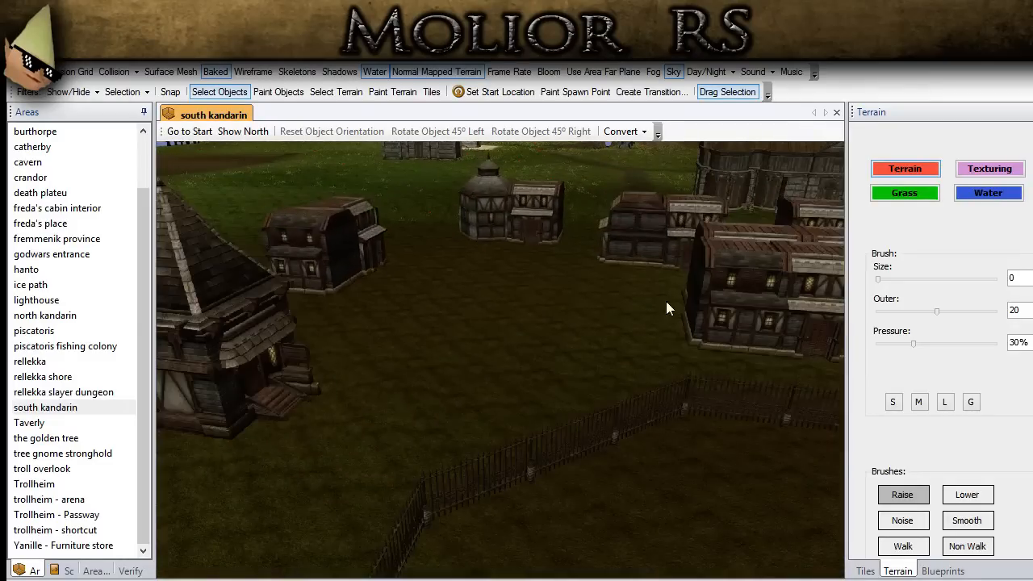
left_click_drag(935, 311, 912, 312)
middle_click_drag(613, 388, 502, 423)
left_click(392, 91)
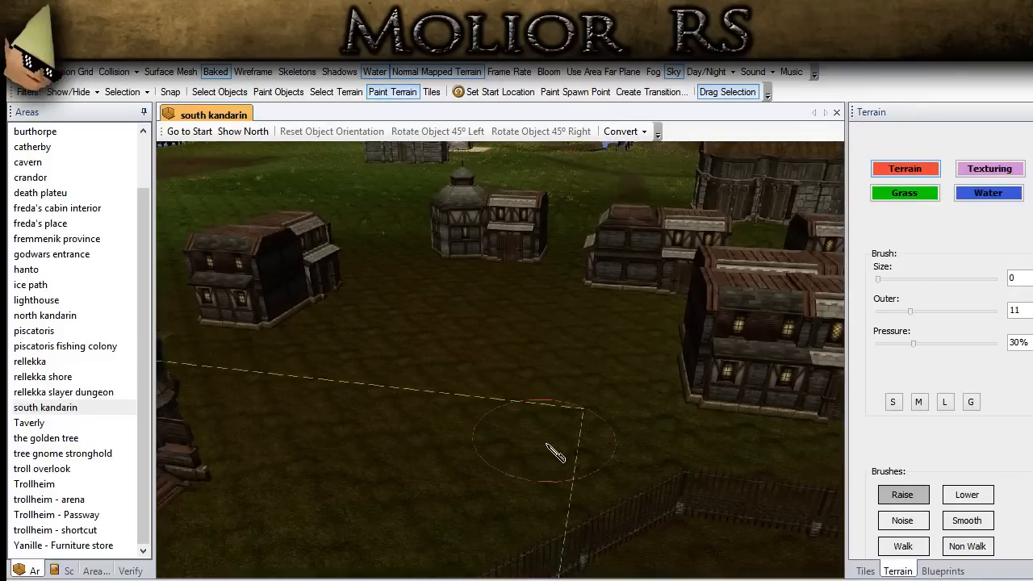
middle_click_drag(542, 446, 543, 475)
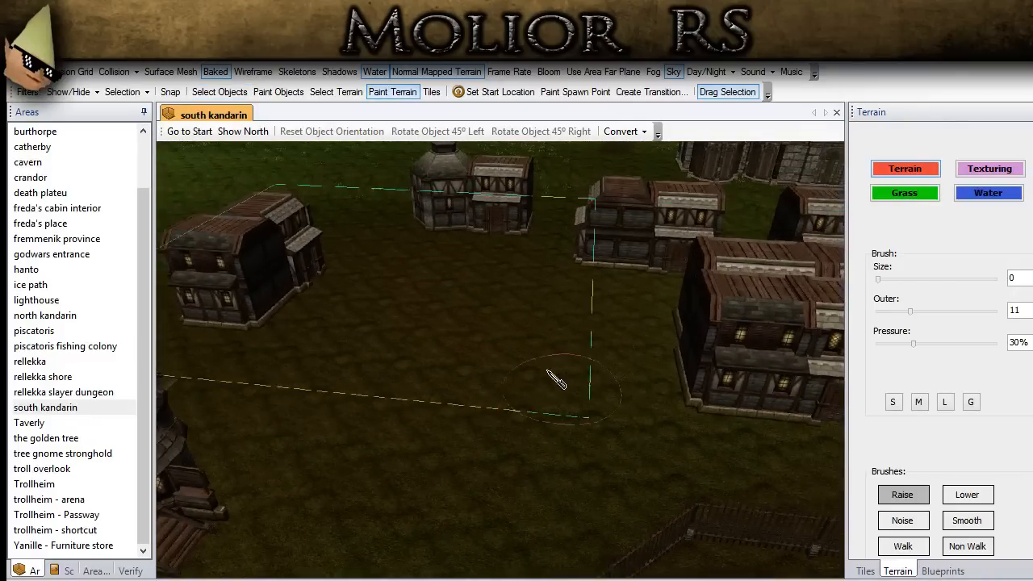
Set the Raise brush's outer size to 24 and raise wider bumps in the open ground among the houses beyond the ring.
left_click_drag(910, 311, 939, 312)
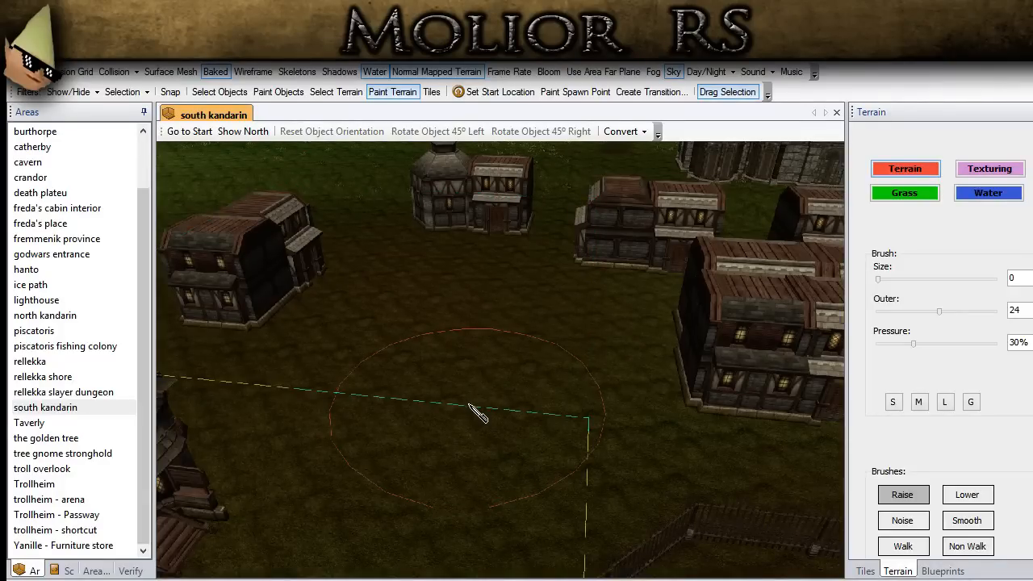
middle_click_drag(239, 397, 599, 400)
middle_click_drag(380, 504, 576, 539)
scroll(390, 415, "down", 3)
Raise uneven bumps in the grass along the outer side of the row of houses with the outer size 24 brush.
middle_click_drag(521, 389, 165, 78)
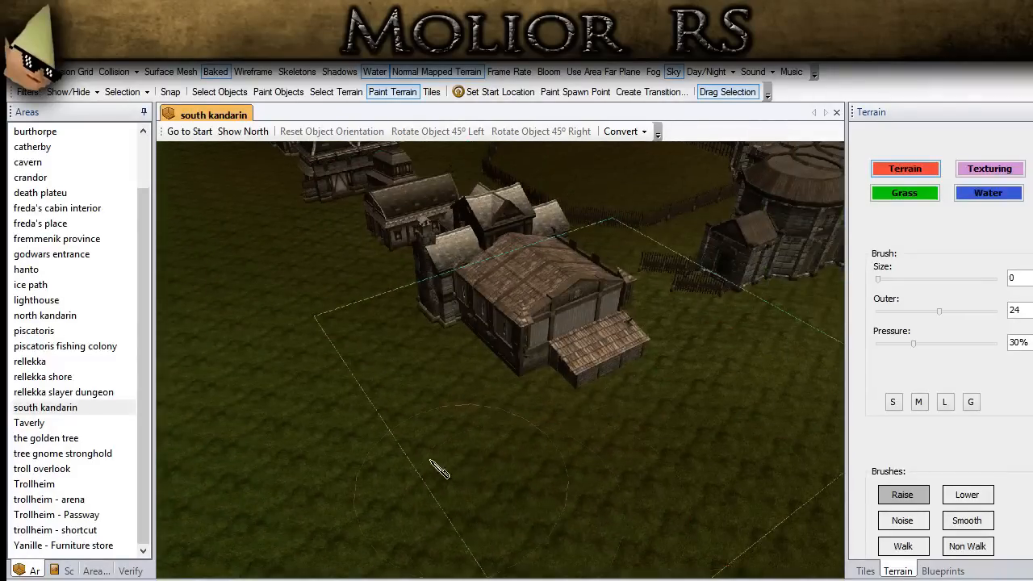
middle_click_drag(367, 359, 502, 474)
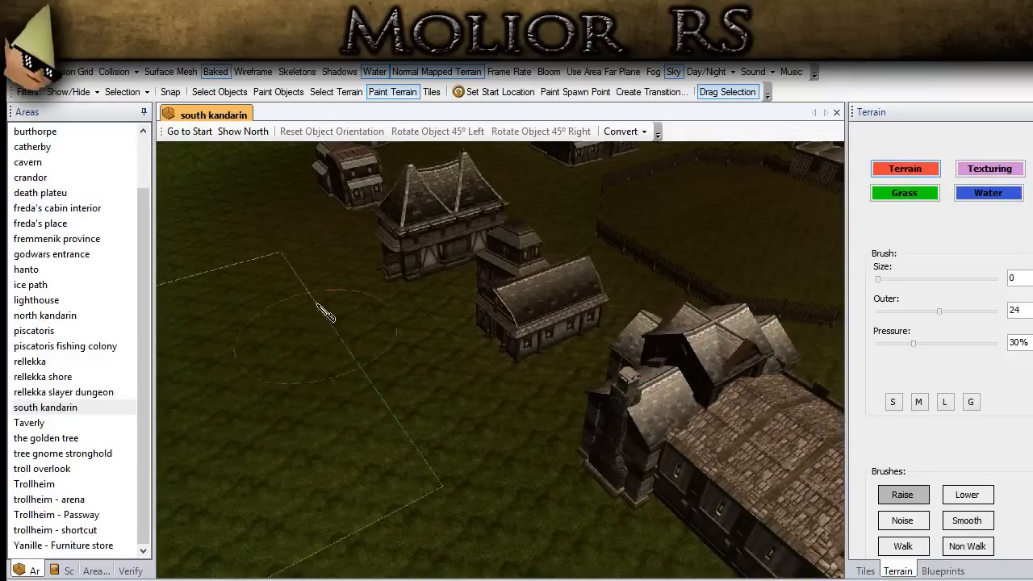
middle_click_drag(274, 250, 396, 387)
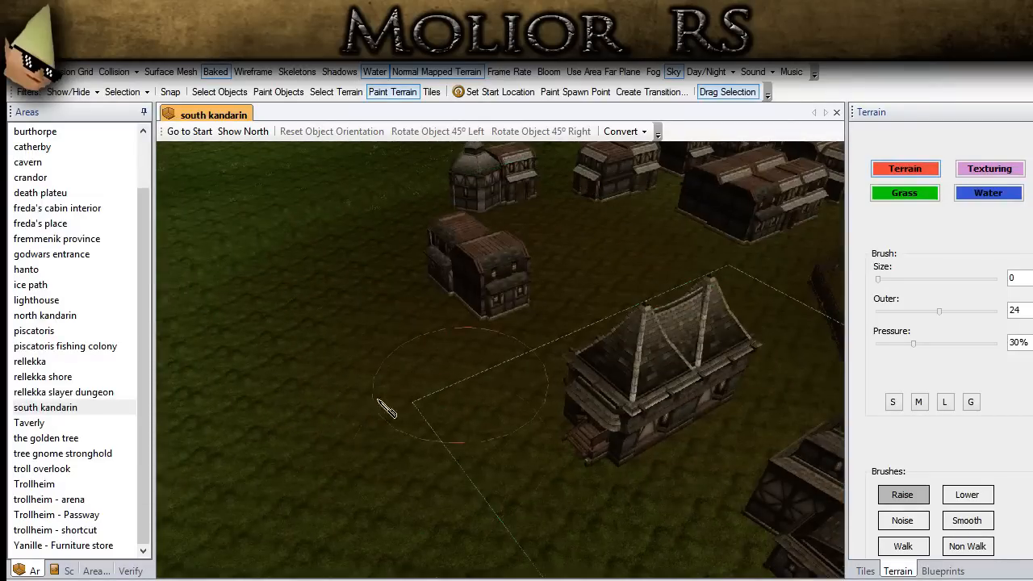
middle_click_drag(281, 312, 807, 383)
Raise uneven bumps in the grass around the pond and the large stone building at outer size 24.
mouse_move(509, 406)
middle_mouse_down()
mouse_move(672, 329)
mouse_move(684, 425)
mouse_move(747, 373)
middle_mouse_up()
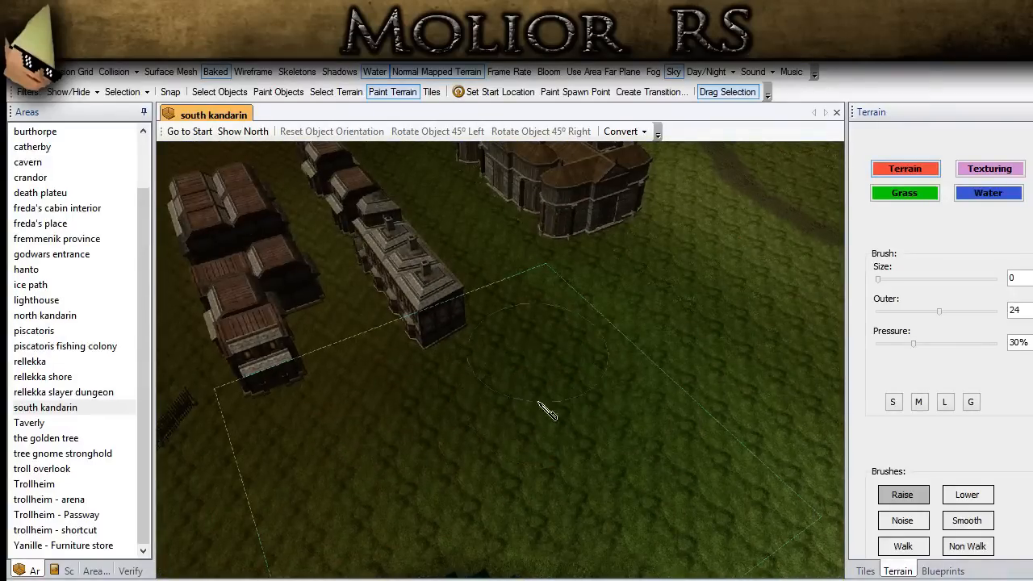
middle_click_drag(436, 499, 863, 204)
middle_click_drag(413, 478, 589, 273)
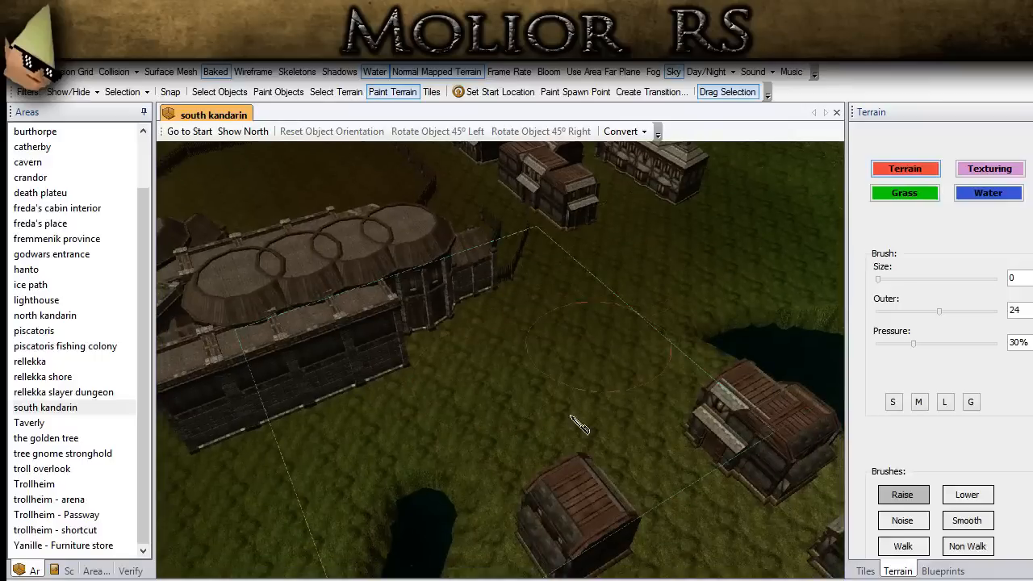
middle_click_drag(288, 502, 451, 459)
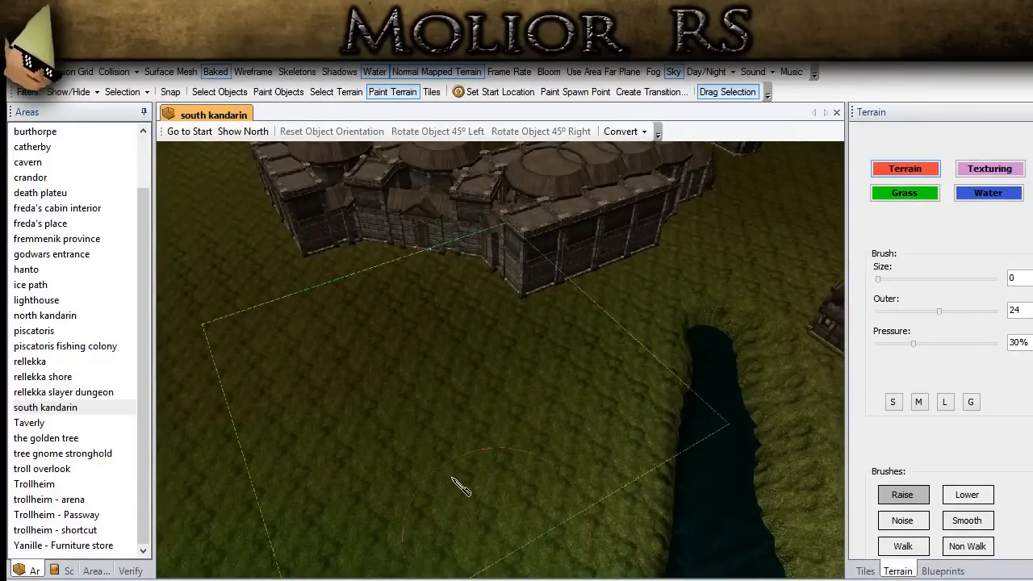
middle_click_drag(227, 292, 769, 552)
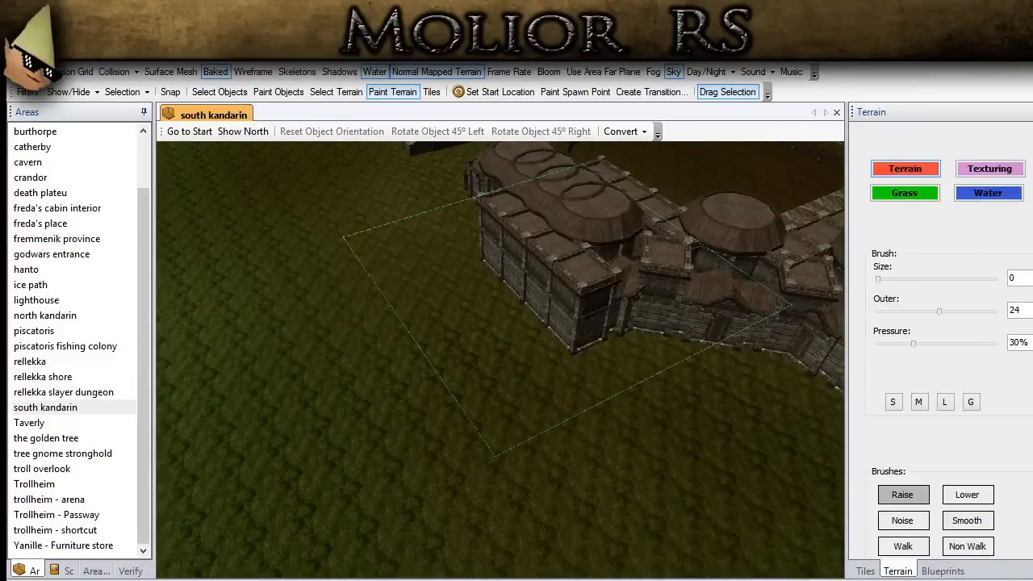
Set the Raise brush to 50% pressure and outer size 56, and raise broad bumps between the long wall and the large stone building.
left_click_drag(1020, 341, 1006, 341)
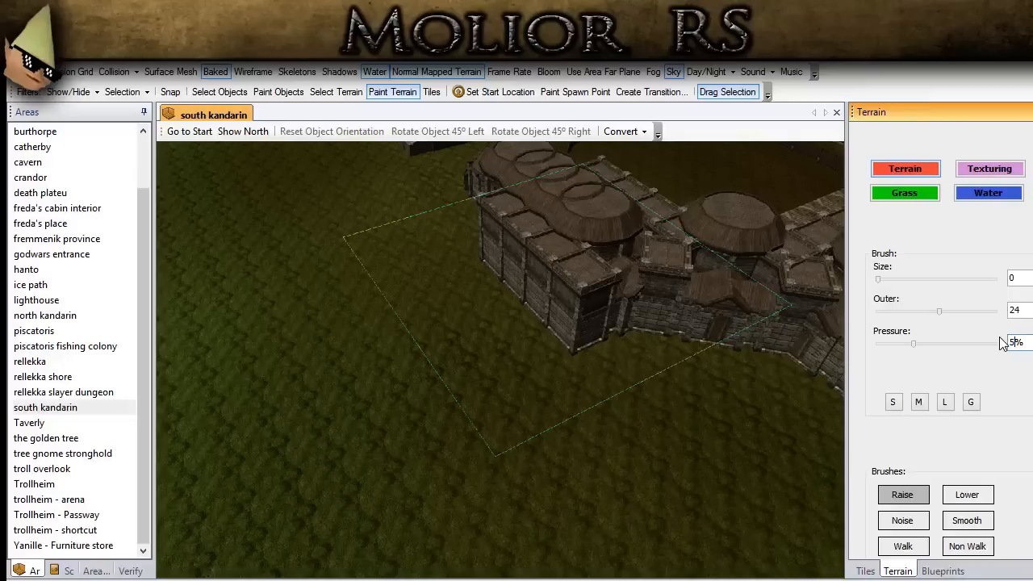
left_click_drag(941, 313, 964, 313)
middle_click_drag(345, 457, 460, 416)
scroll(522, 411, "down", 3)
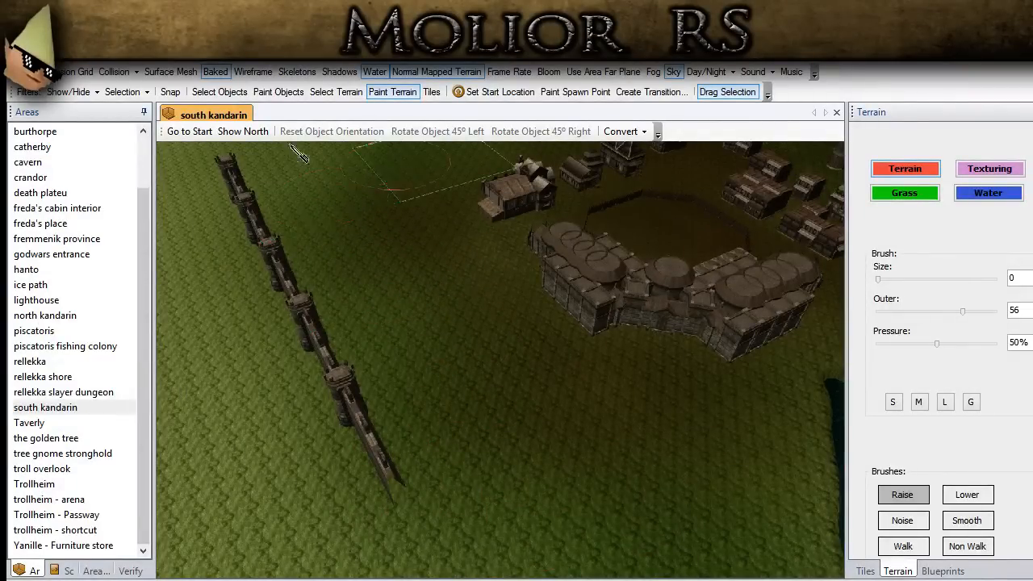
Inspect the raised land near the long wall at ground level, and raise more broad bumps in front of the tiled-roof house.
left_click(226, 92)
middle_click_drag(447, 408, 456, 393)
scroll(455, 393, "up", 5)
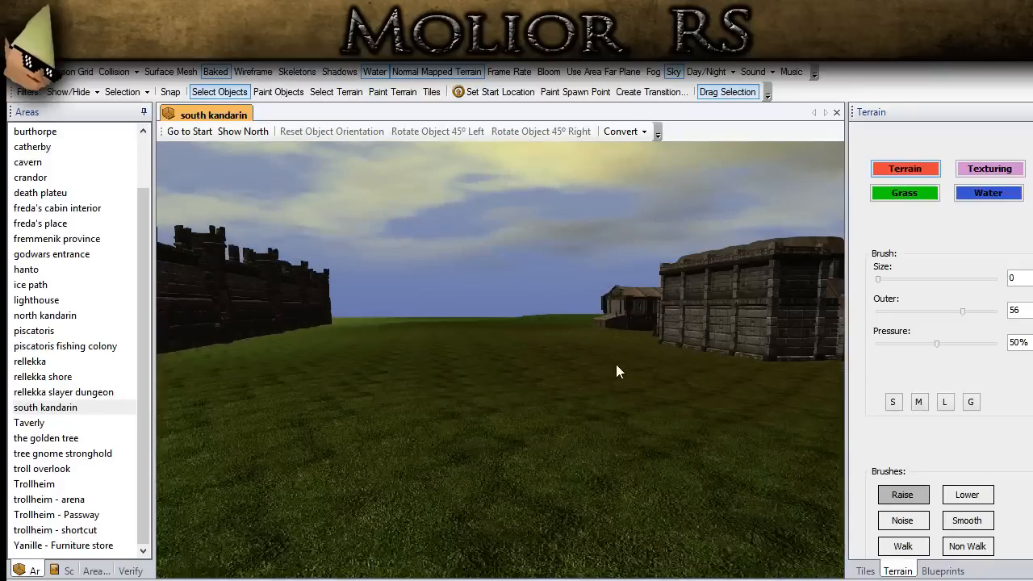
scroll(616, 364, "up", 3)
mouse_move(615, 363)
right_mouse_down()
mouse_move(586, 385)
mouse_move(346, 264)
mouse_move(340, 230)
right_mouse_up()
left_click(392, 92)
mouse_move(472, 476)
right_mouse_down()
mouse_move(437, 388)
mouse_move(640, 471)
mouse_move(645, 461)
right_mouse_up()
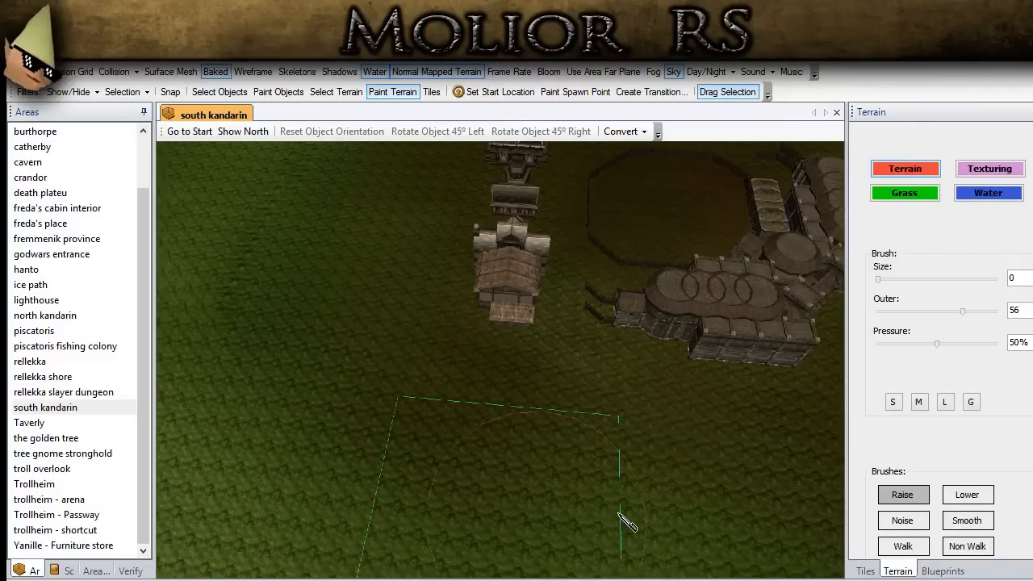
Examine the raised terrain around the town buildings and the fenced ring from close to the ground in object selection mode.
left_click(218, 91)
mouse_move(452, 202)
right_mouse_down()
mouse_move(504, 381)
mouse_move(484, 428)
mouse_move(391, 557)
right_mouse_up()
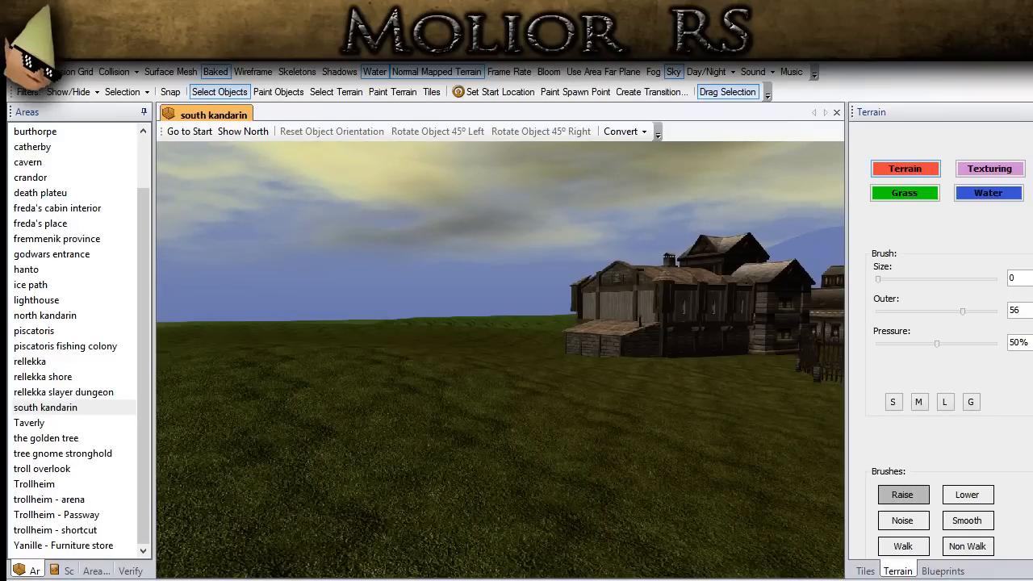
scroll(504, 404, "up", 5)
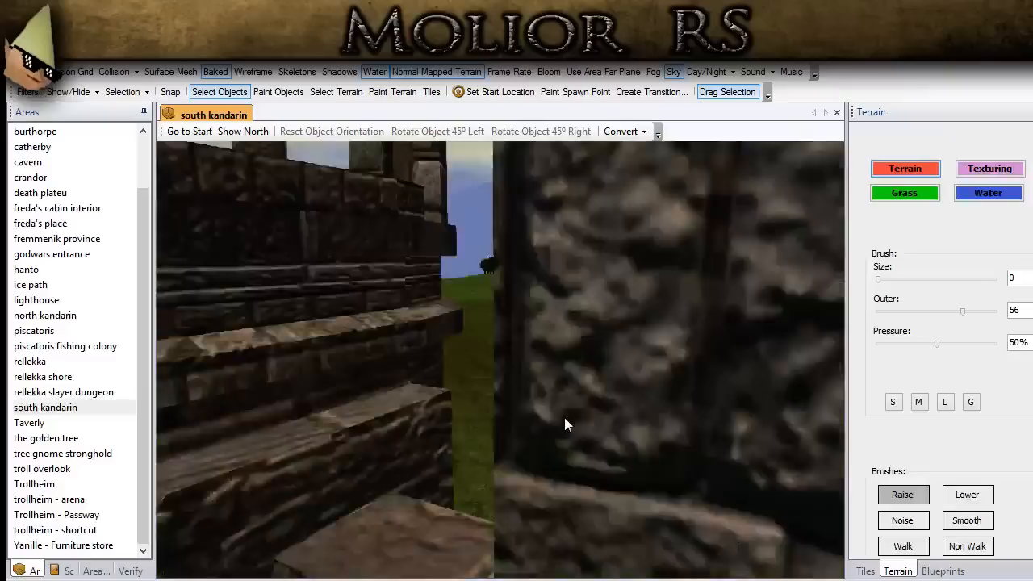
right_click_drag(563, 414, 606, 384)
scroll(540, 392, "up", 3)
scroll(541, 395, "up", 4)
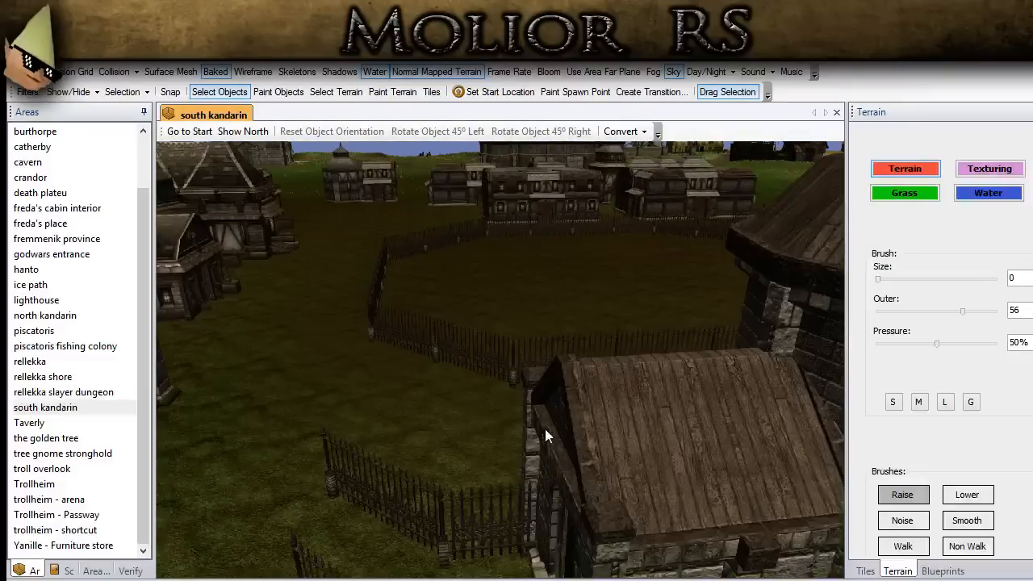
Switch to texture painting and set the brush's outer size to 8 for the ground near the short fences.
left_click(989, 171)
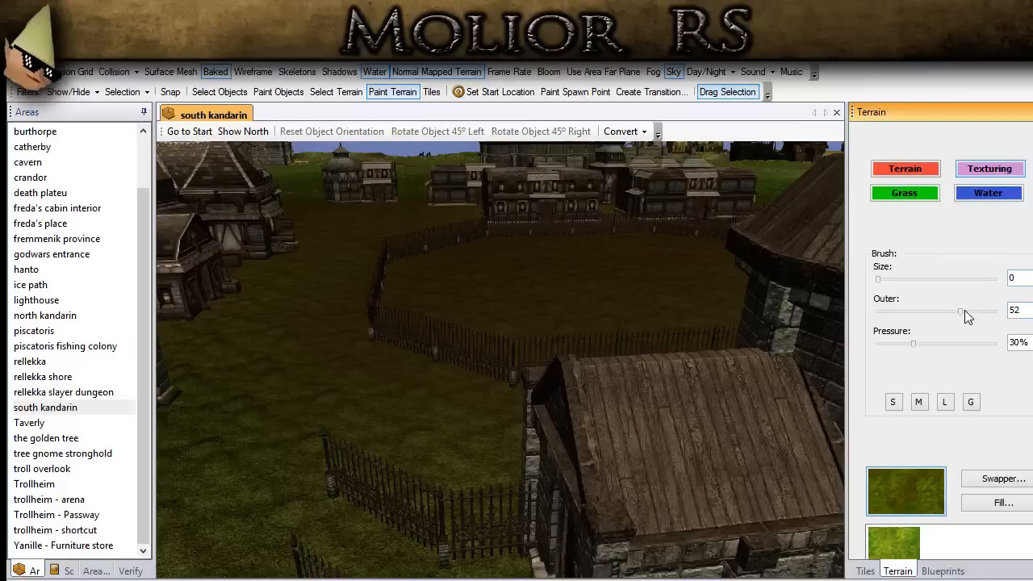
left_click_drag(959, 312, 910, 312)
scroll(233, 516, "up", 5)
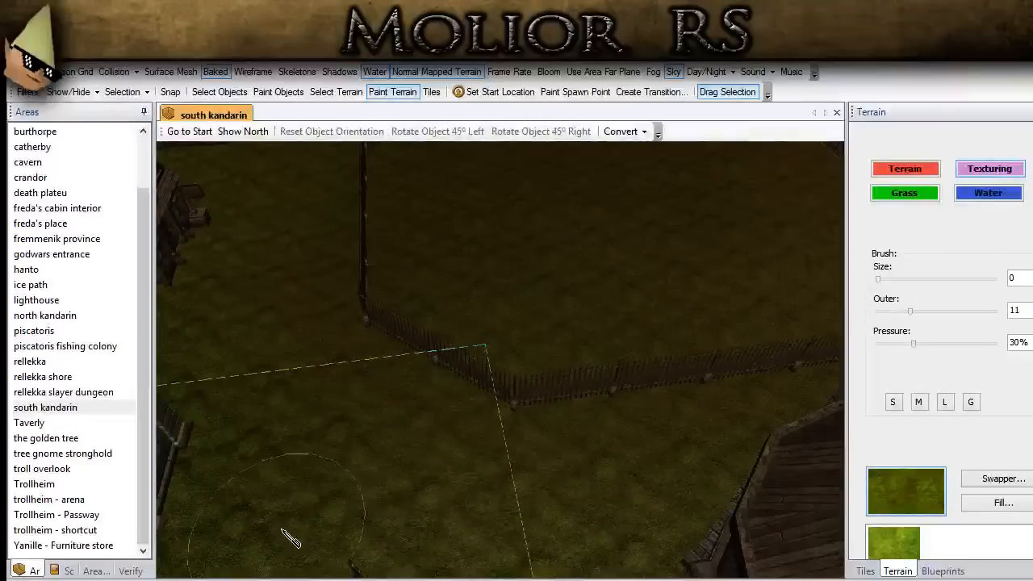
key("s")
key("a")
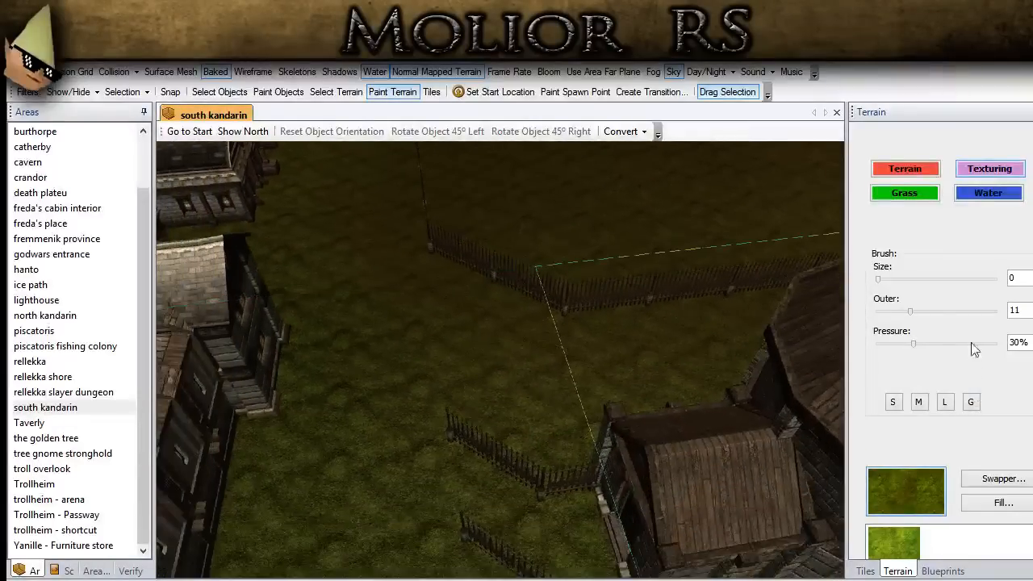
left_click(911, 312)
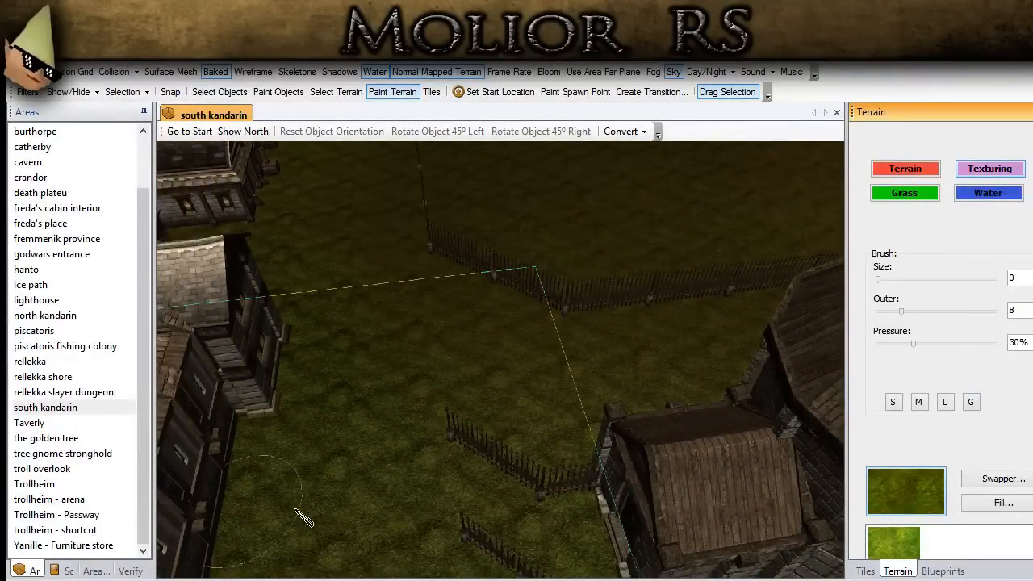
Examine how the ground textures blend around the ring, the buildings and the short entrance fences.
right_click_drag(481, 480, 369, 304)
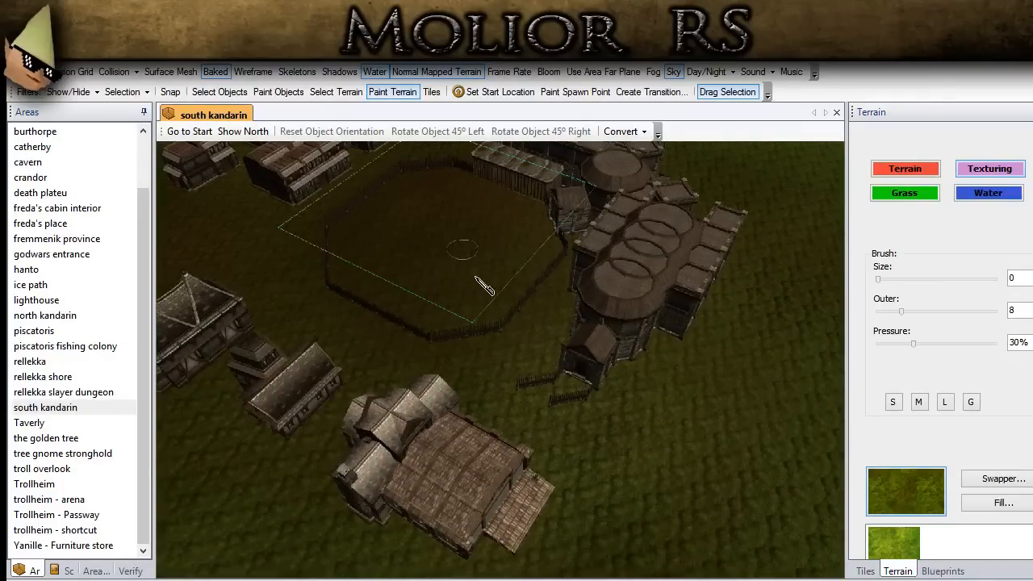
right_click_drag(415, 329, 386, 304)
middle_click_drag(391, 297, 452, 392)
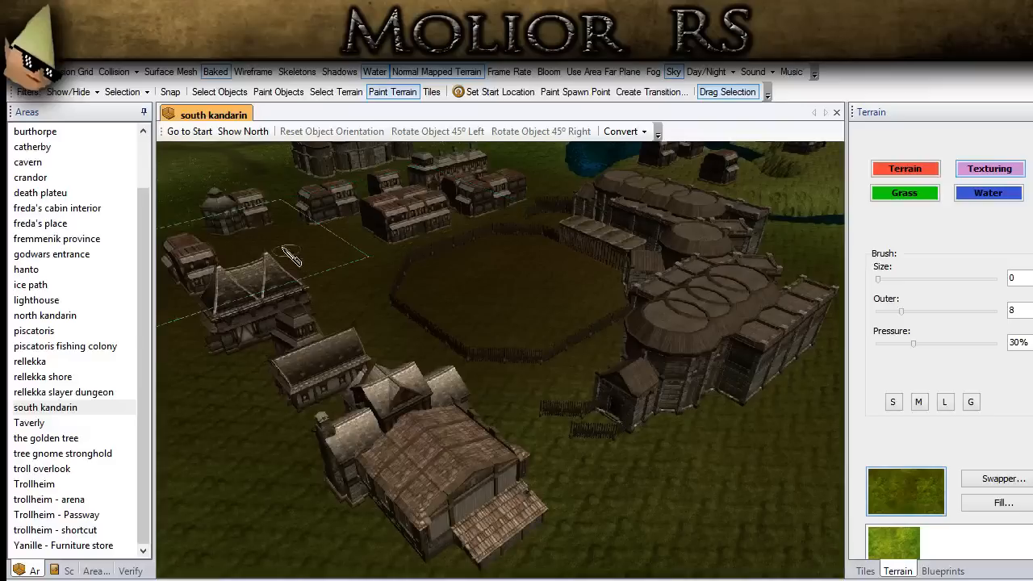
middle_click_drag(590, 426, 560, 447)
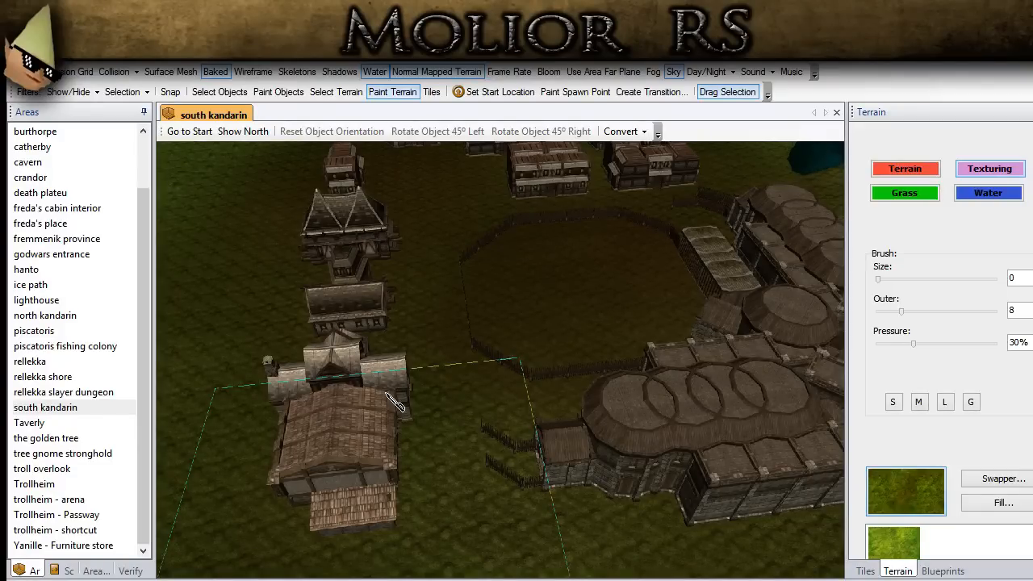
scroll(388, 396, "up", 5)
middle_click_drag(460, 471, 474, 423)
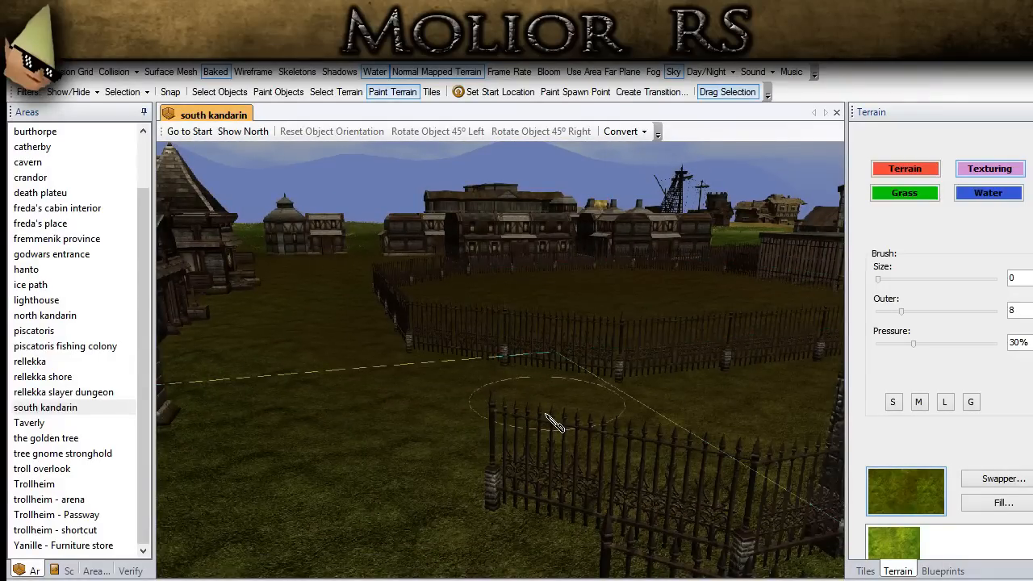
scroll(493, 486, "down", 3)
right_click_drag(493, 486, 321, 574)
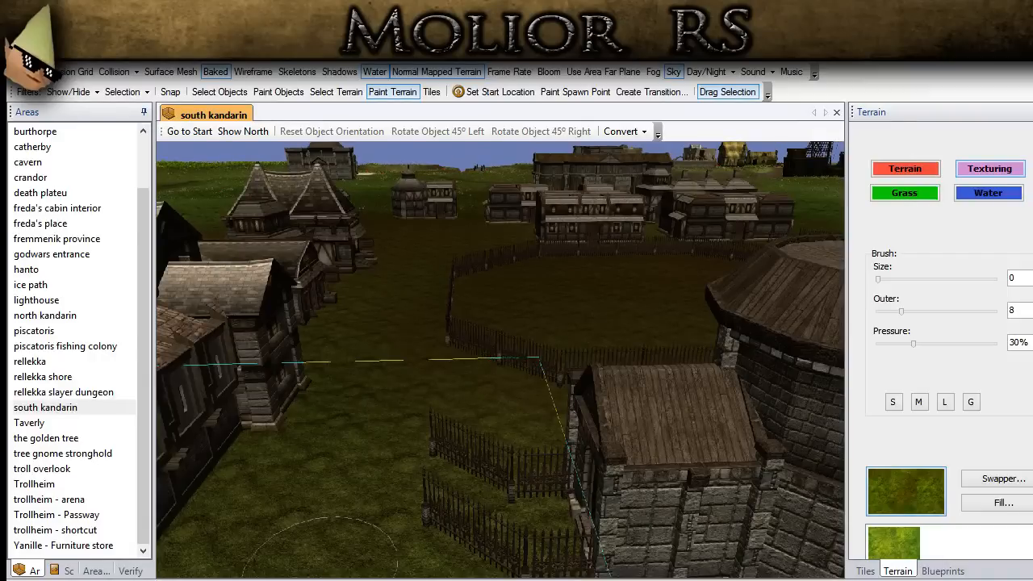
middle_click_drag(375, 562, 389, 502)
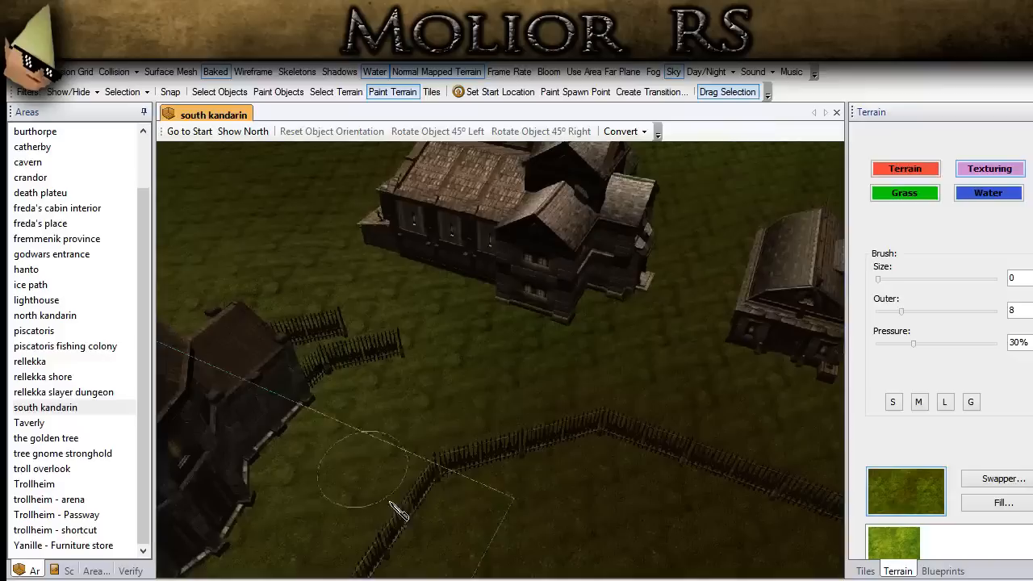
Browse the dirt and grass terrain textures and choose TT_GM_Mud_01 for the ground near the short fences.
scroll(948, 363, "down", 3)
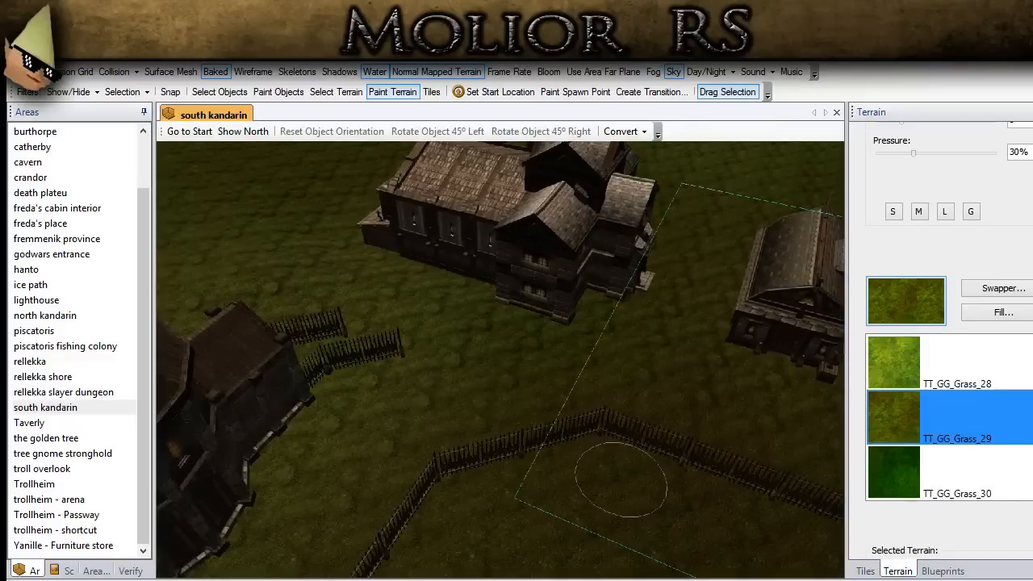
scroll(948, 417, "up", 8)
scroll(947, 417, "up", 3)
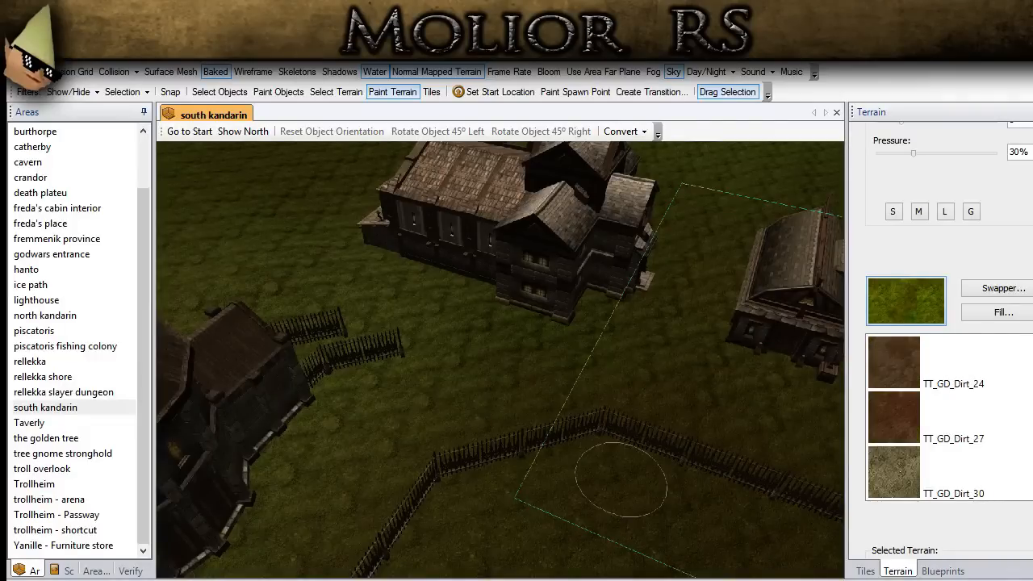
scroll(948, 417, "down", 11)
scroll(1026, 431, "down", 3)
left_click(903, 488)
right_click_drag(466, 479, 690, 504)
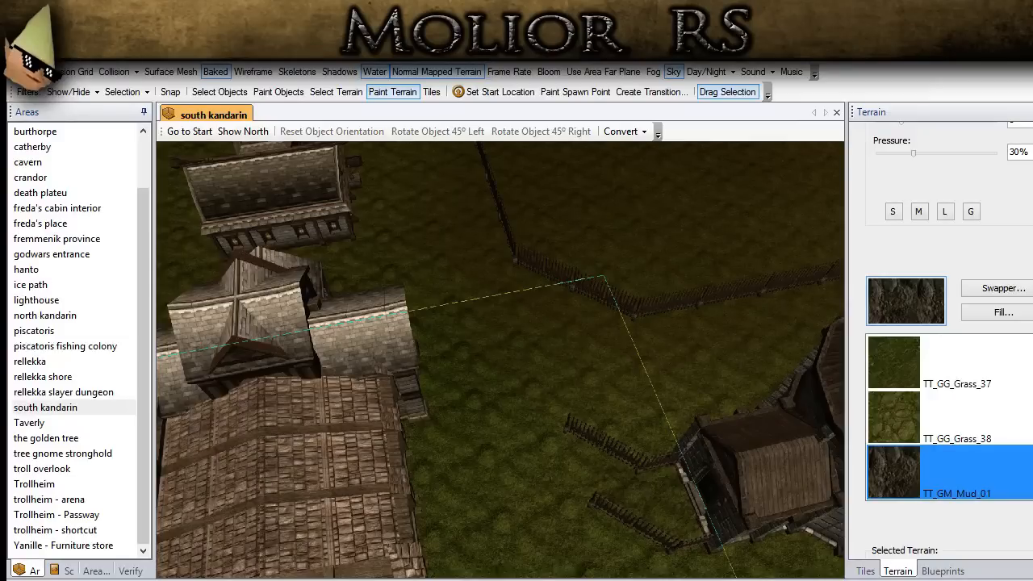
right_click_drag(613, 467, 799, 468)
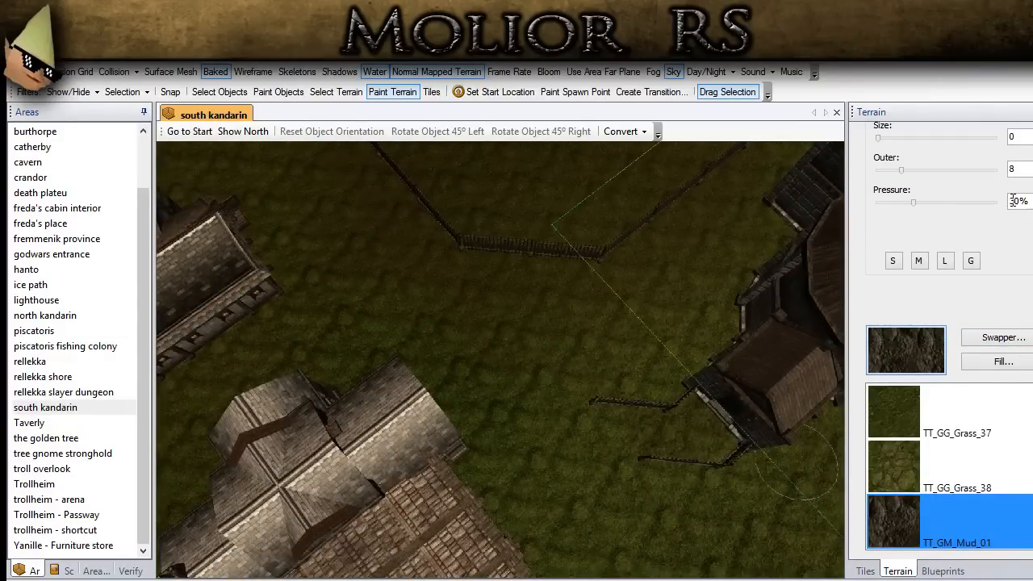
Set the texture brush's pressure to 60% and try painting mud on the ground beside the short entrance fences.
left_click(1010, 202)
type("60")
key("Return")
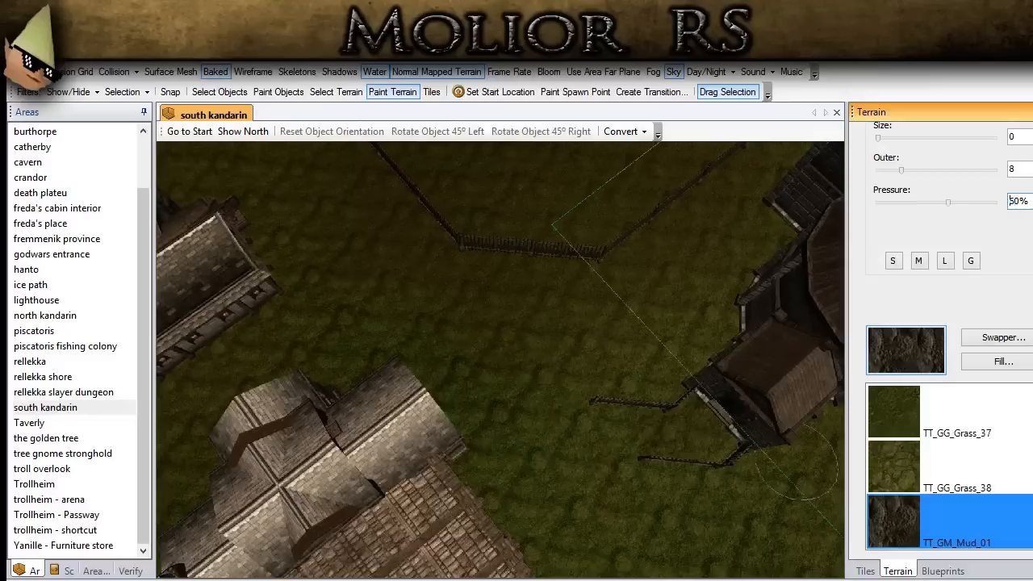
left_click_drag(762, 433, 582, 441)
middle_click_drag(611, 473, 554, 460)
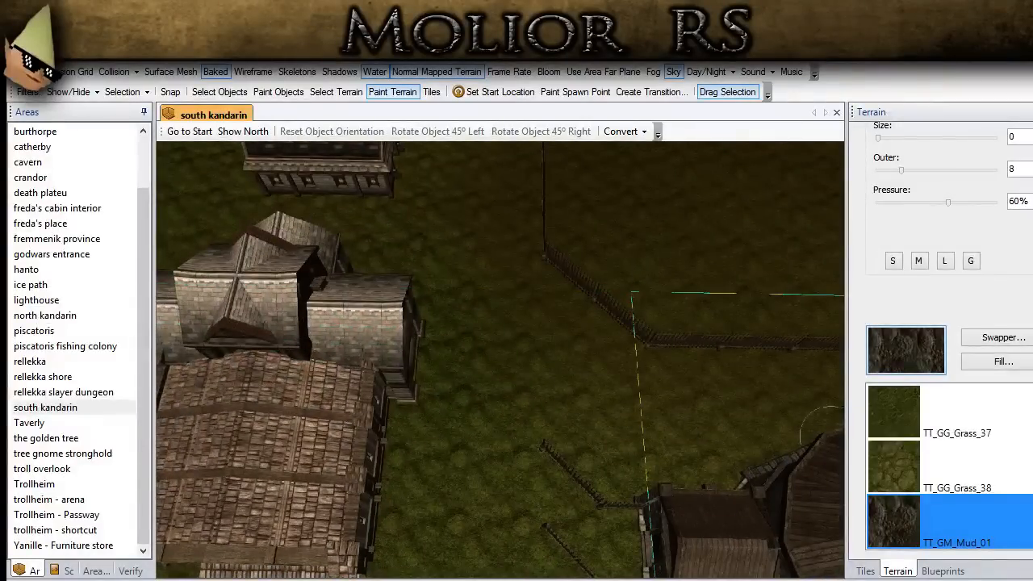
Choose TT_GG_Grass_38 and try painting it on the ground between the two short entrance fences.
scroll(984, 419, "down", 3)
left_click(985, 413)
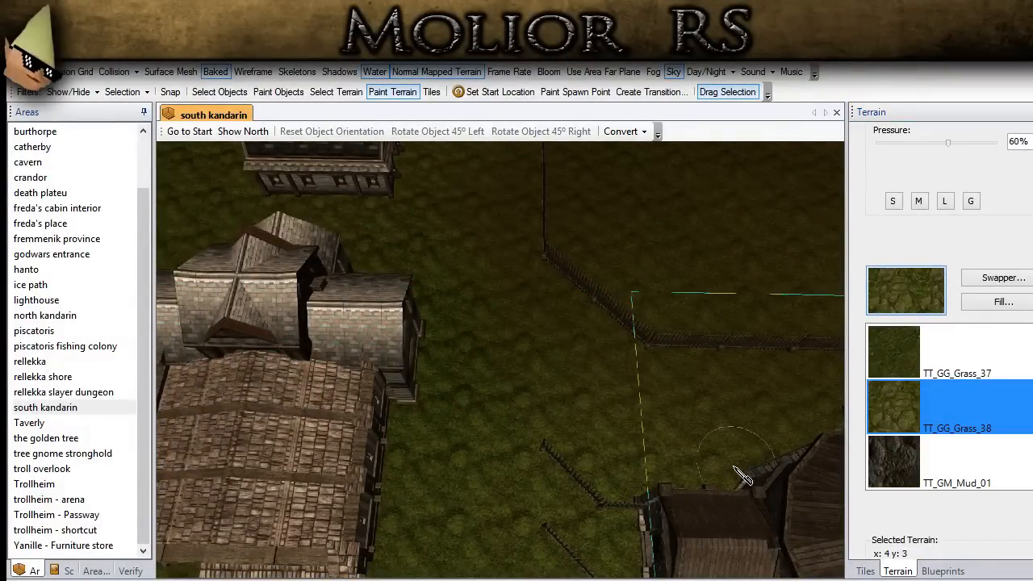
middle_click_drag(679, 505, 682, 444)
scroll(1023, 411, "down", 1)
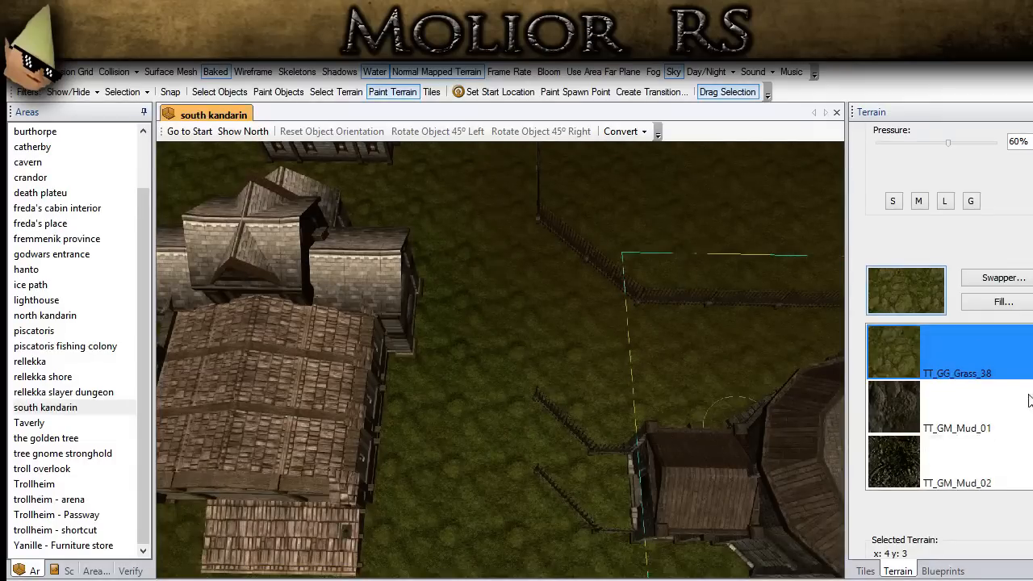
scroll(1025, 360, "up", 1)
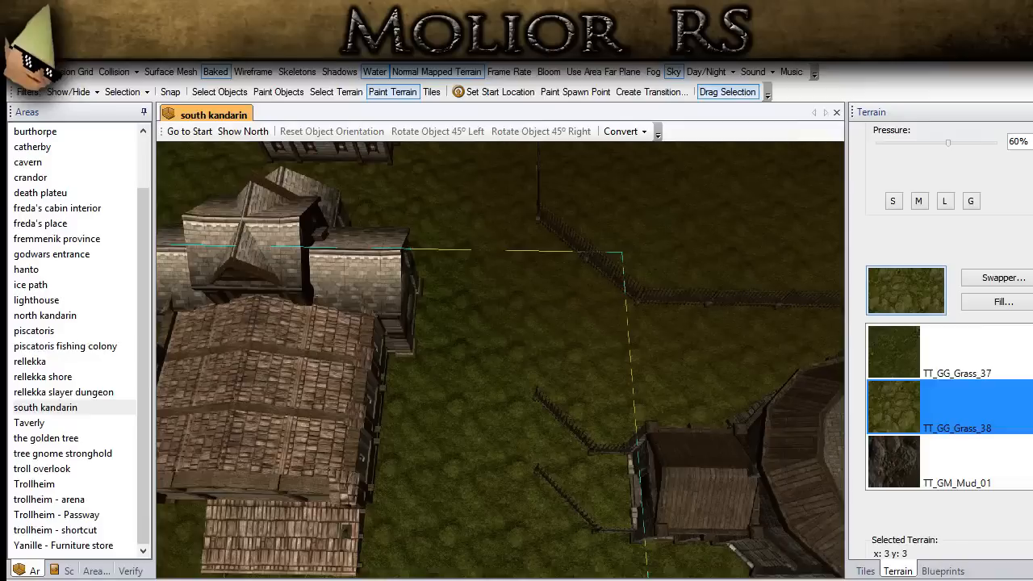
left_click_drag(617, 487, 595, 479)
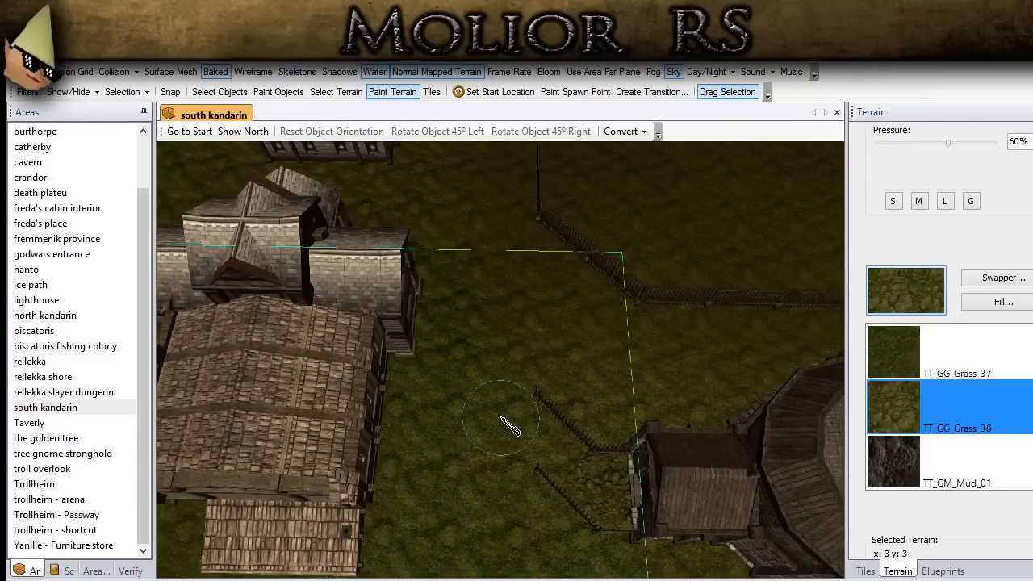
left_click(974, 354)
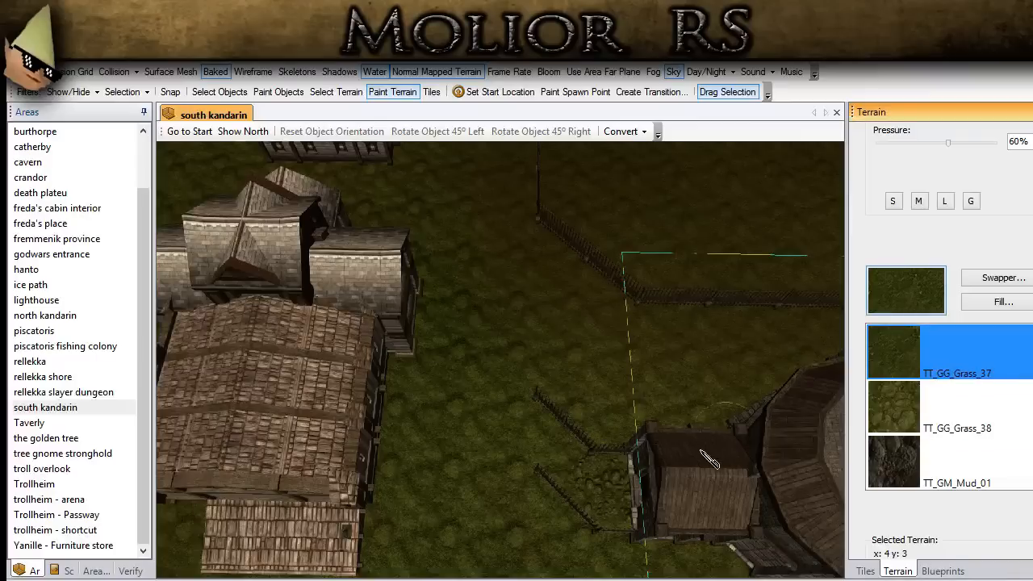
left_click(943, 403)
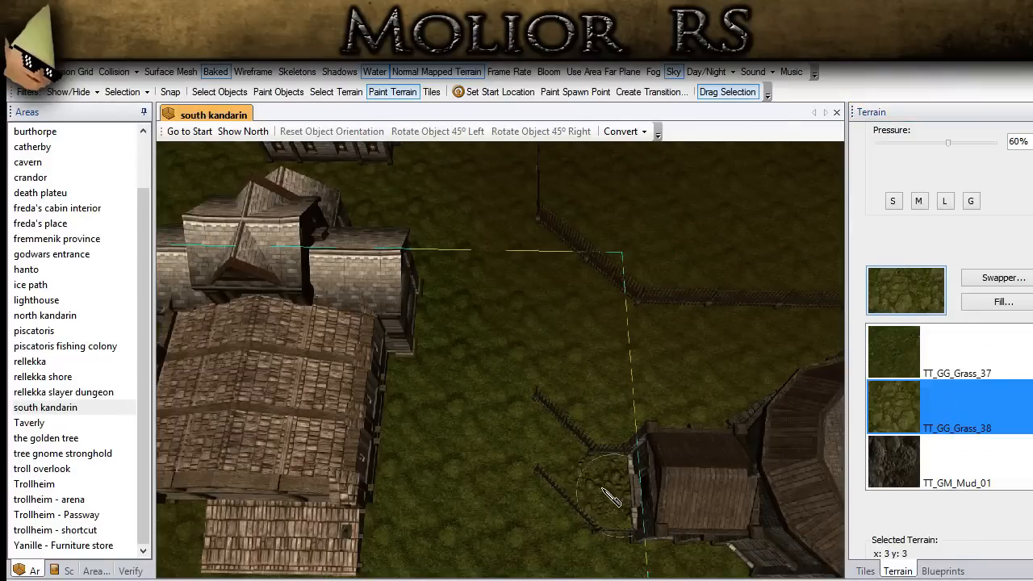
Raise the brush pressure to 100% and try painting TT_GG_Grass_38 along the path beyond the short entrance fences.
middle_click_drag(495, 416, 782, 480)
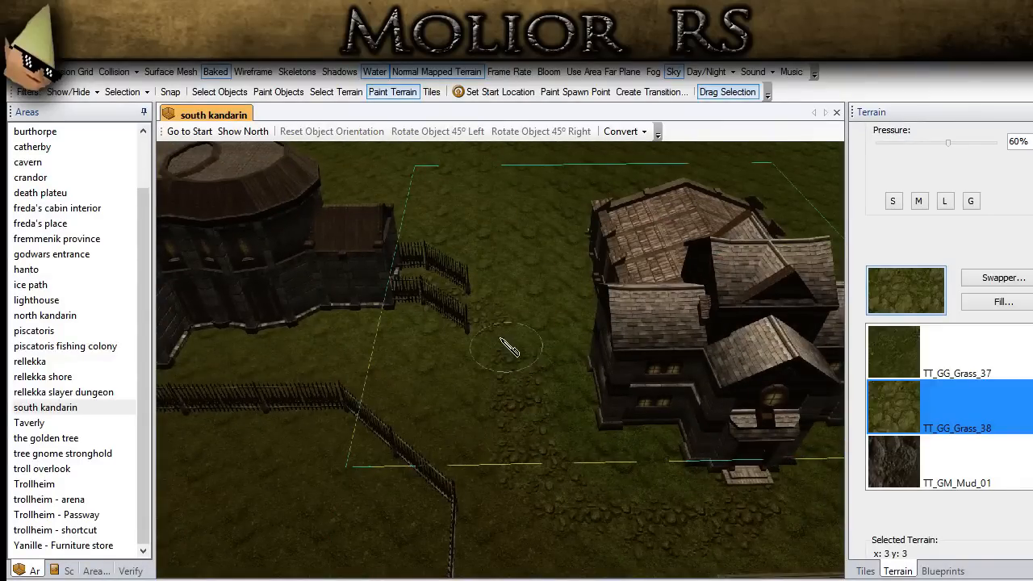
scroll(536, 468, "up", 5)
middle_click_drag(560, 471, 389, 452)
middle_click_drag(536, 453, 402, 489)
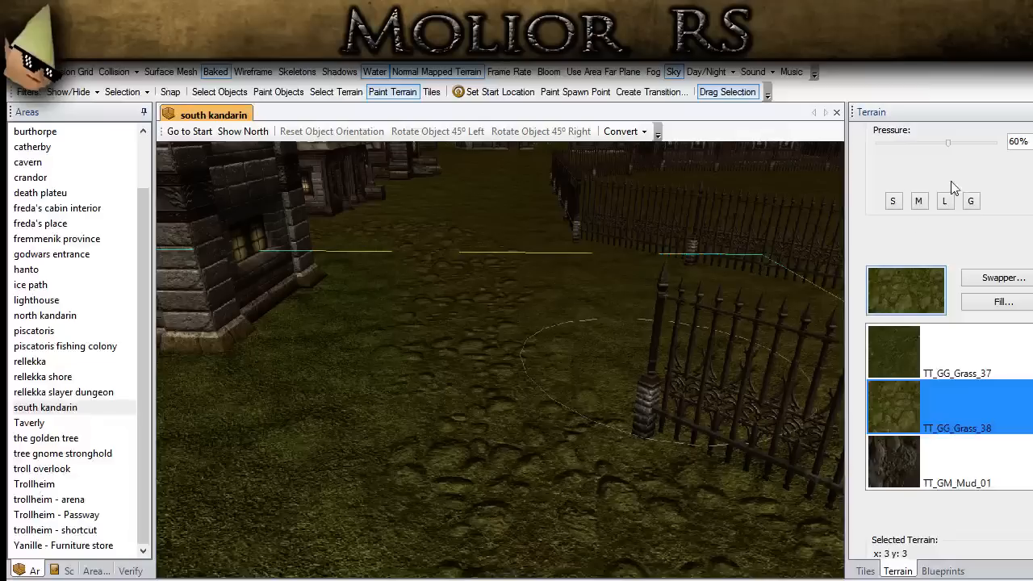
left_click_drag(947, 143, 995, 143)
mouse_move(441, 443)
left_mouse_down()
mouse_move(431, 425)
mouse_move(443, 429)
left_mouse_up()
Undo the TT_GG_Grass_38 strokes on the path and between the short entrance fences.
scroll(436, 422, "down", 5)
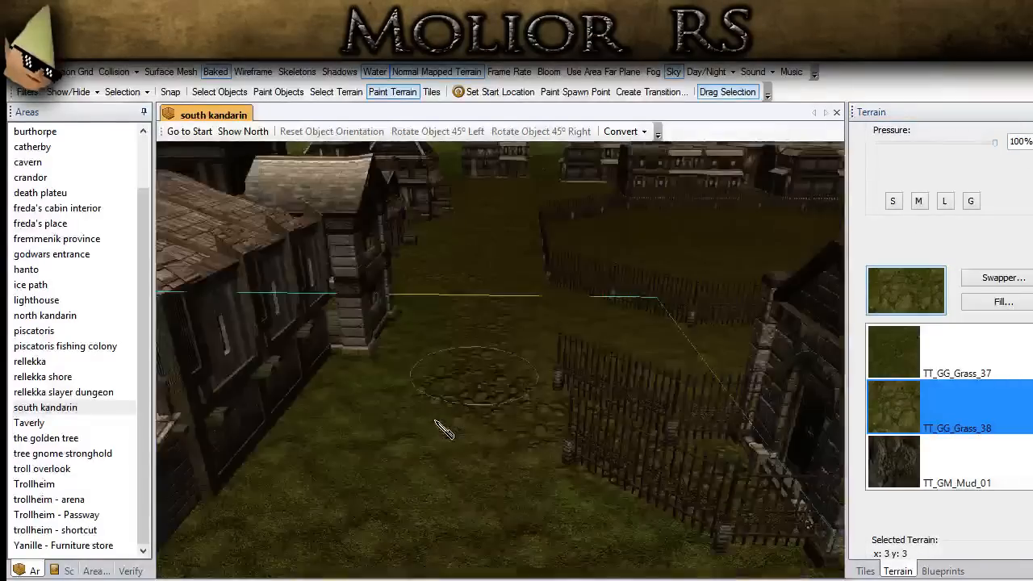
middle_click_drag(438, 423, 442, 467)
key("ctrl+z")
key("ctrl+z")
key("ctrl+z")
key("ctrl+z")
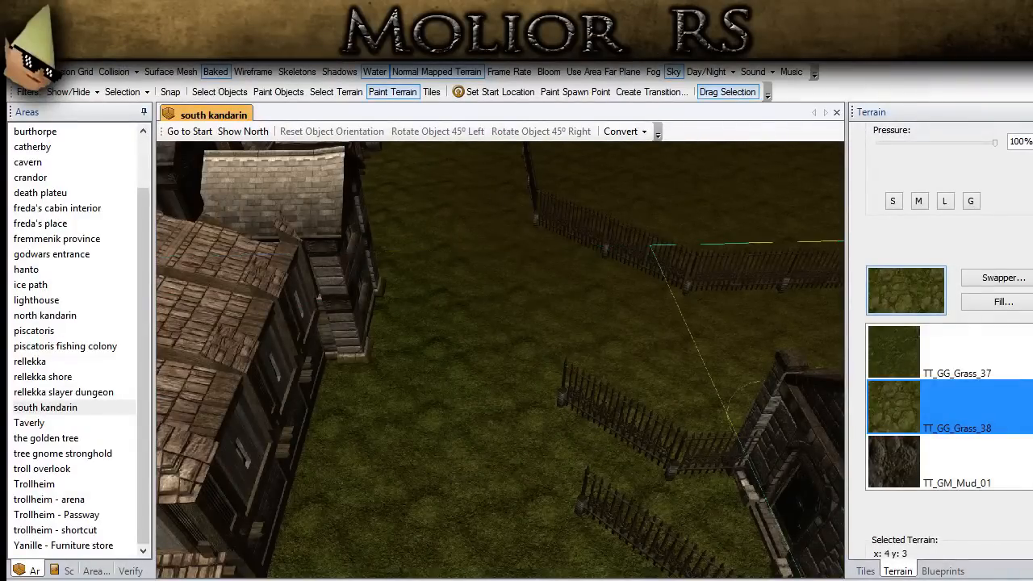
Paint TT_GM_Mud_01 at 70% pressure from between the short entrance fences out onto the open grass.
left_click(1007, 480)
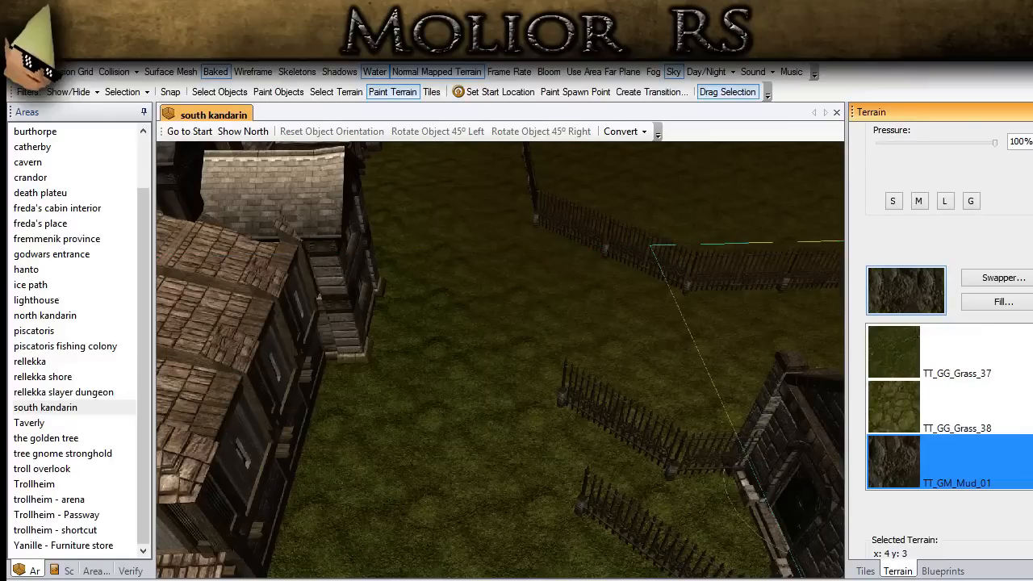
left_click_drag(1020, 140, 1000, 139)
type("7")
key("Return")
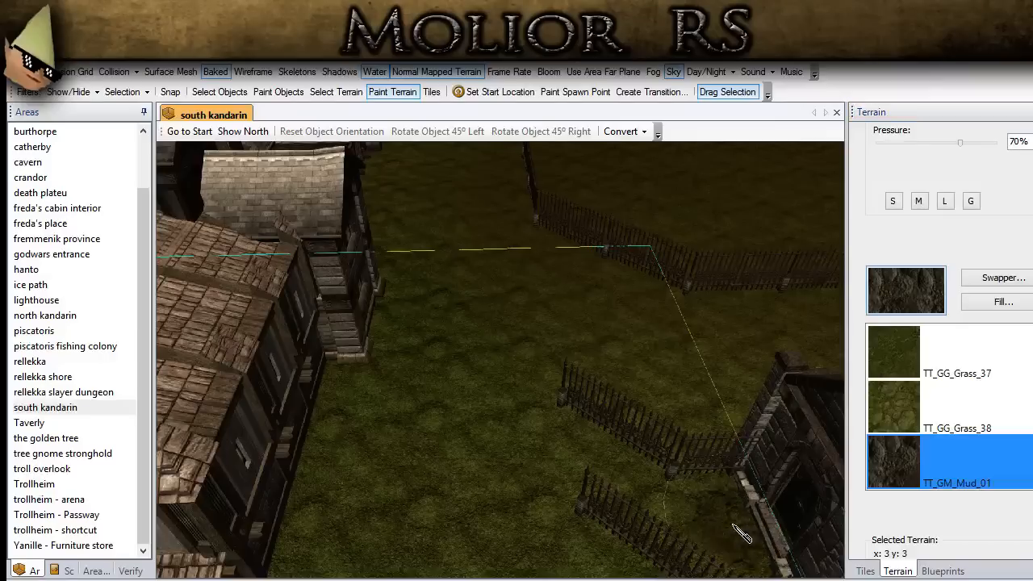
left_click_drag(609, 488, 553, 443)
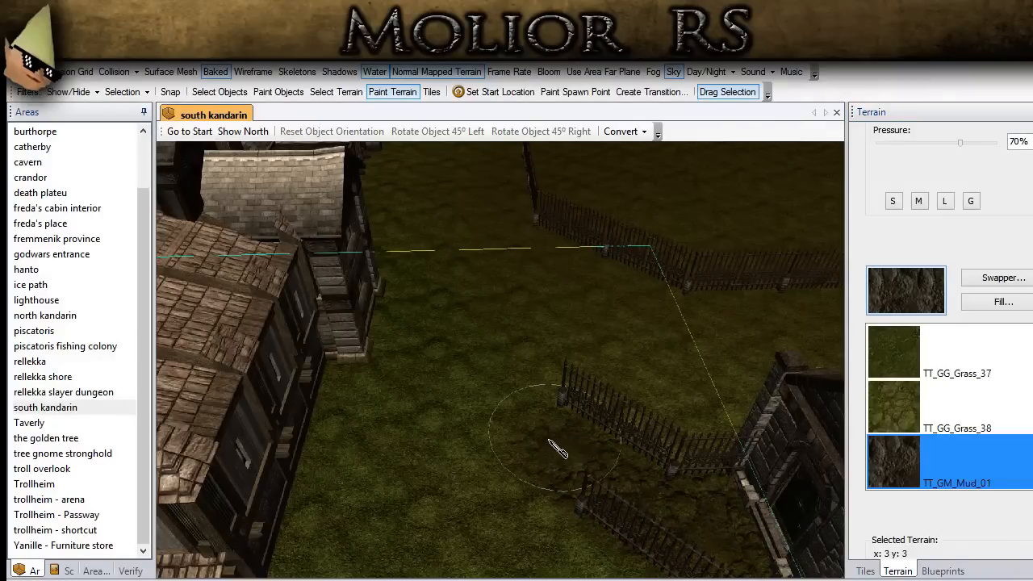
middle_click_drag(529, 430, 426, 425)
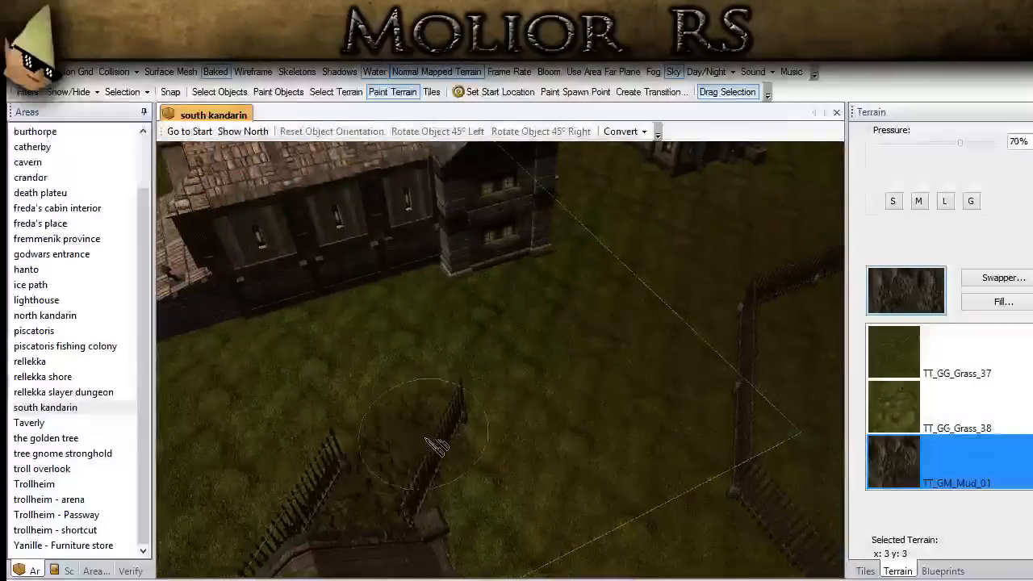
left_click_drag(408, 410, 564, 335)
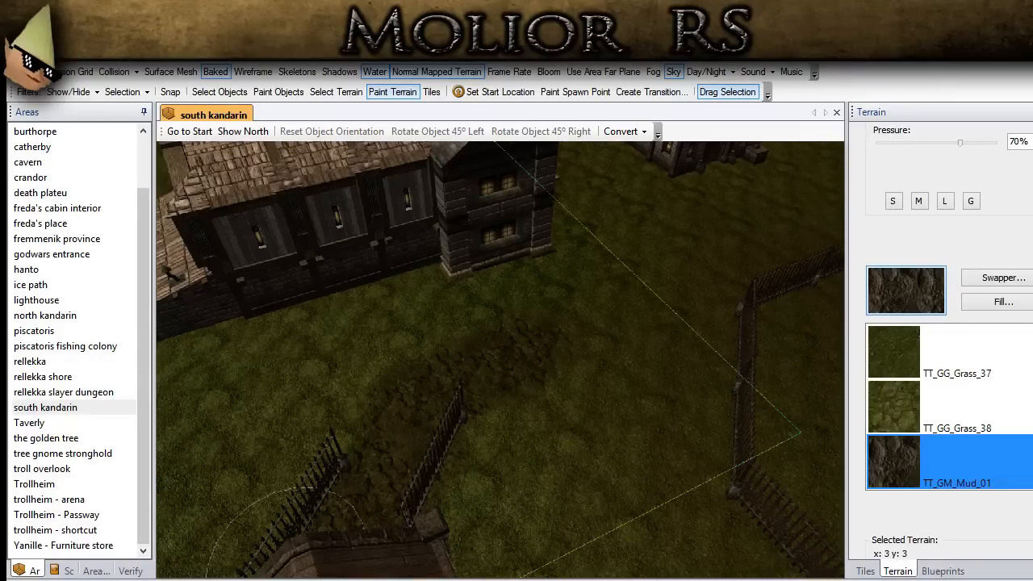
Extend the mud path around the corner of the stone house to its front doorstep.
middle_click_drag(493, 449, 364, 416)
mouse_move(583, 456)
middle_mouse_down()
mouse_move(367, 490)
mouse_move(331, 468)
middle_mouse_up()
mouse_move(242, 420)
left_mouse_down()
mouse_move(379, 496)
mouse_move(535, 530)
mouse_move(654, 457)
mouse_move(623, 375)
left_mouse_up()
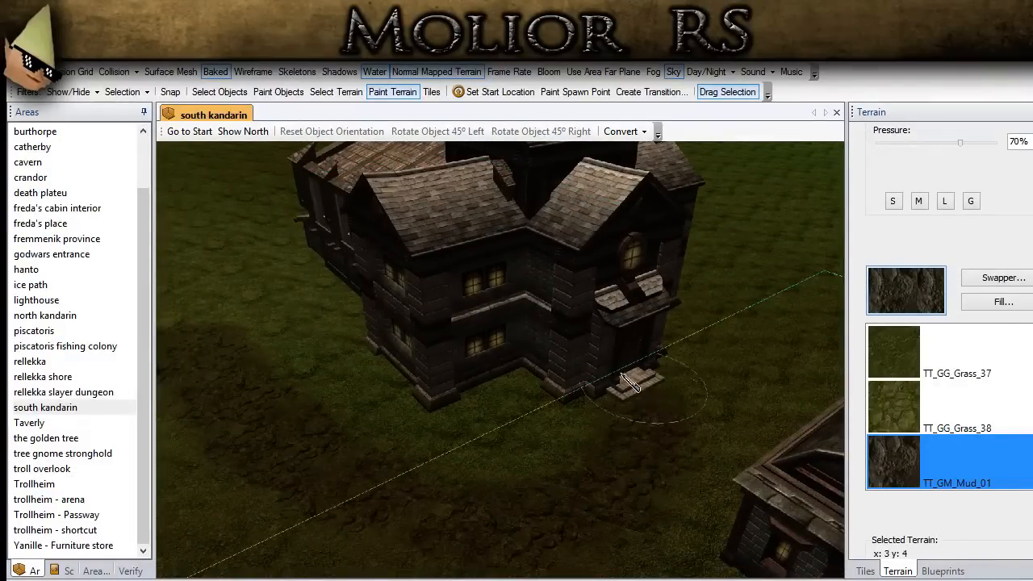
Continue the mud path between the ring fence and the neighbouring timber house's entrance.
scroll(562, 472, "down", 5)
mouse_move(562, 472)
middle_mouse_down()
mouse_move(599, 484)
mouse_move(476, 452)
mouse_move(367, 444)
mouse_move(419, 408)
middle_mouse_up()
mouse_move(518, 339)
left_mouse_down()
mouse_move(510, 407)
mouse_move(371, 456)
mouse_move(293, 461)
left_mouse_up()
middle_click_drag(293, 462, 419, 454)
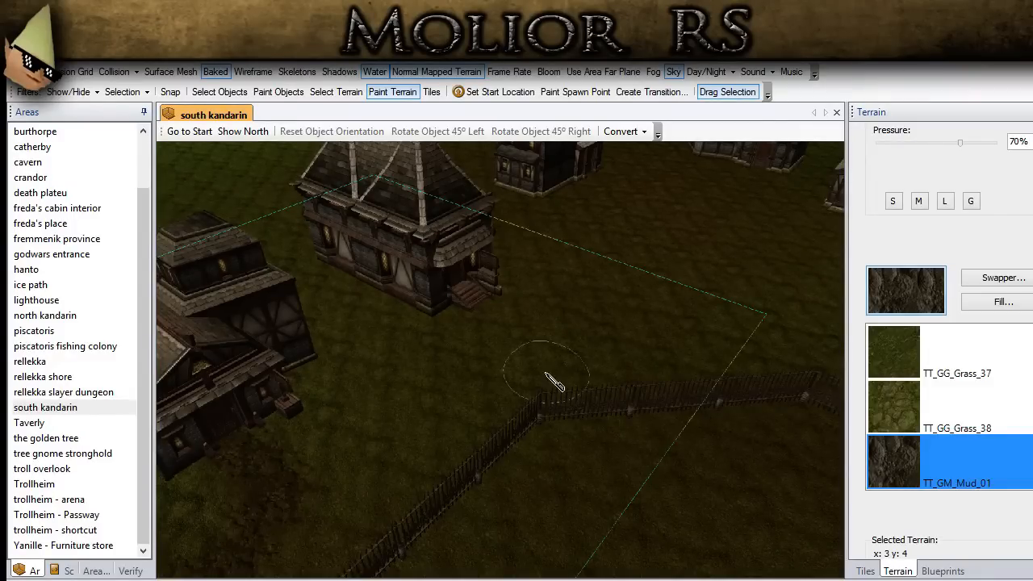
Paint the mud path along the ring fence to the tall-roofed house's wooden stairs and the next red-roofed house's door.
key("Right")
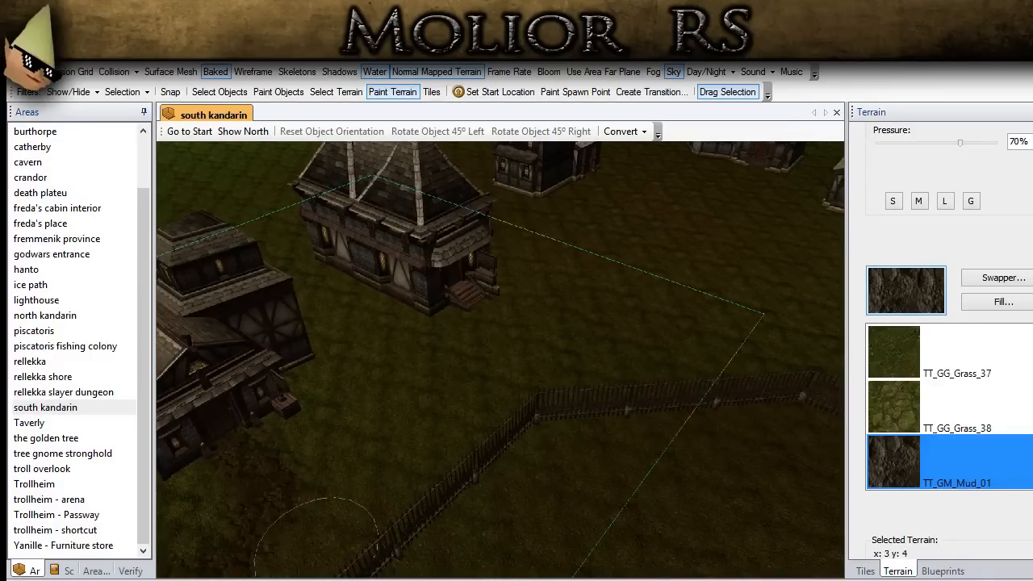
mouse_move(381, 526)
right_mouse_down()
mouse_move(393, 437)
mouse_move(327, 375)
right_mouse_up()
mouse_move(259, 343)
left_mouse_down()
mouse_move(393, 376)
mouse_move(524, 388)
mouse_move(579, 304)
mouse_move(597, 311)
left_mouse_up()
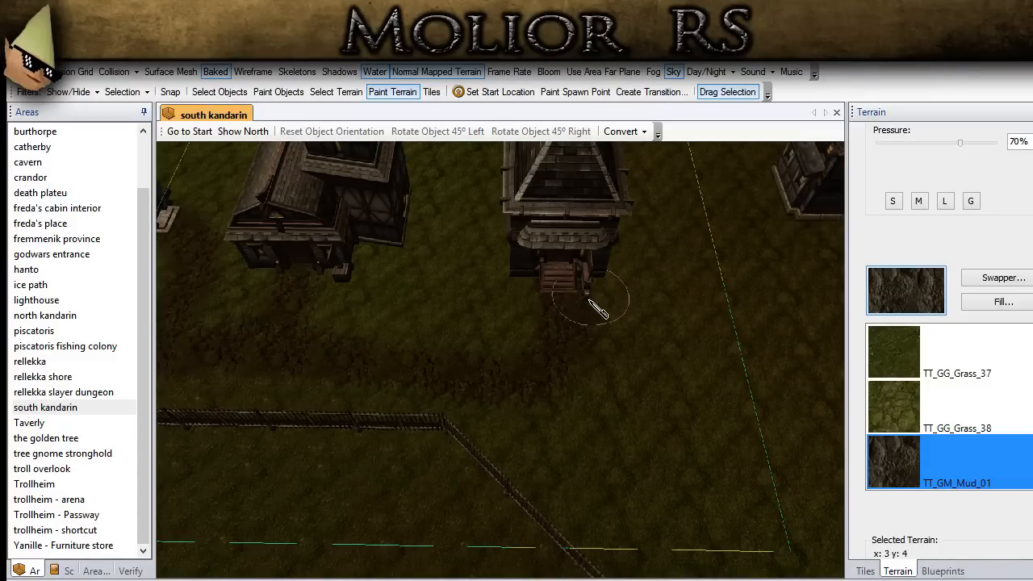
middle_click_drag(651, 365, 478, 417)
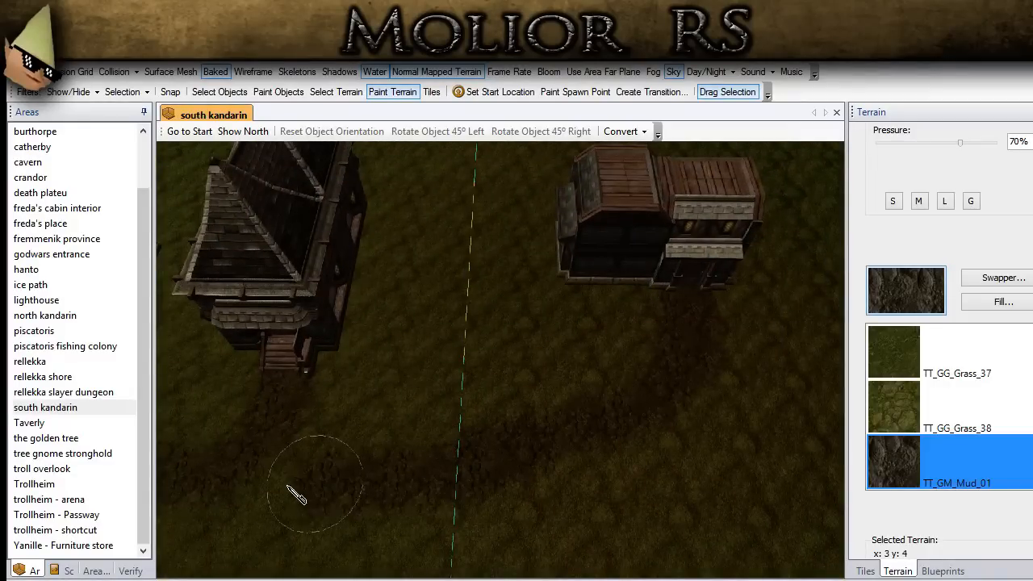
Paint mud from the other pair of short fences along the fronts of the joined red-roofed houses.
middle_click_drag(246, 476, 227, 506)
middle_click_drag(450, 436, 292, 357)
middle_click_drag(179, 345, 210, 338)
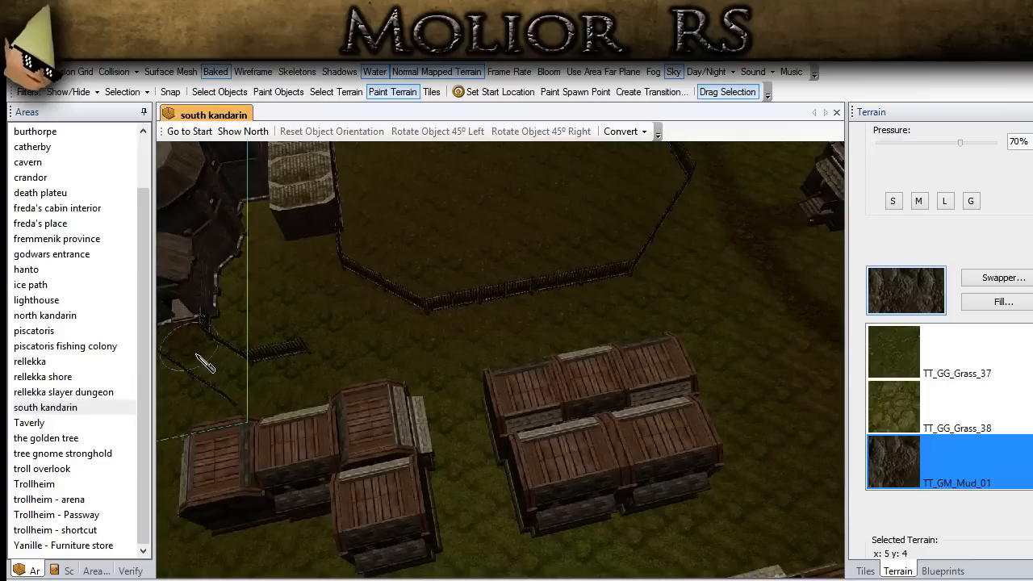
middle_click_drag(335, 385, 585, 480)
mouse_move(585, 480)
left_mouse_down()
mouse_move(566, 452)
mouse_move(586, 410)
left_mouse_up()
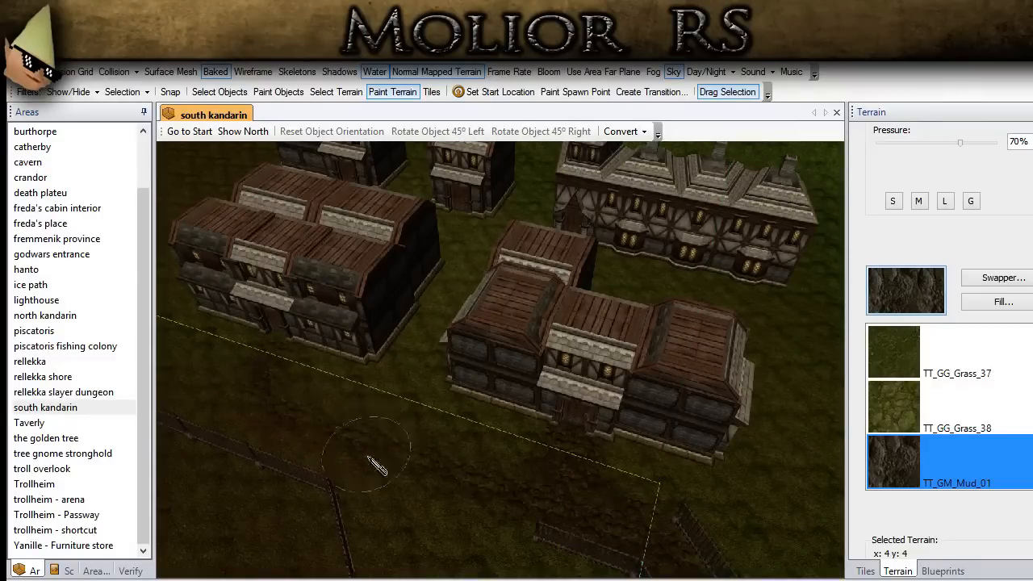
middle_click_drag(367, 458, 321, 475)
middle_click_drag(331, 309, 430, 542)
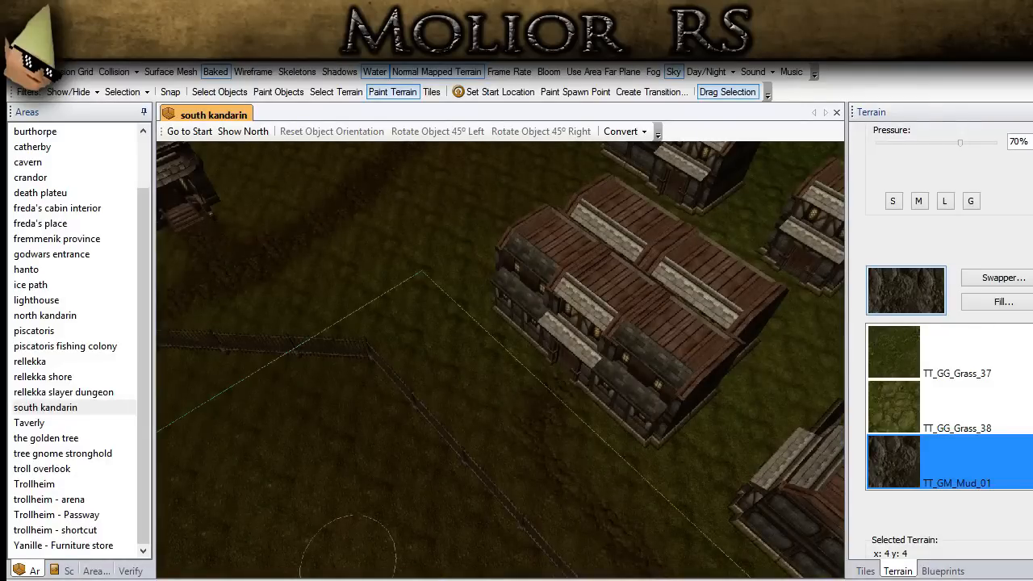
Link the mud paths between the ring fence and the joined houses, branching to the two small houses' doors.
scroll(350, 557, "up", 2)
mouse_move(387, 452)
middle_mouse_down()
mouse_move(450, 407)
mouse_move(456, 423)
middle_mouse_up()
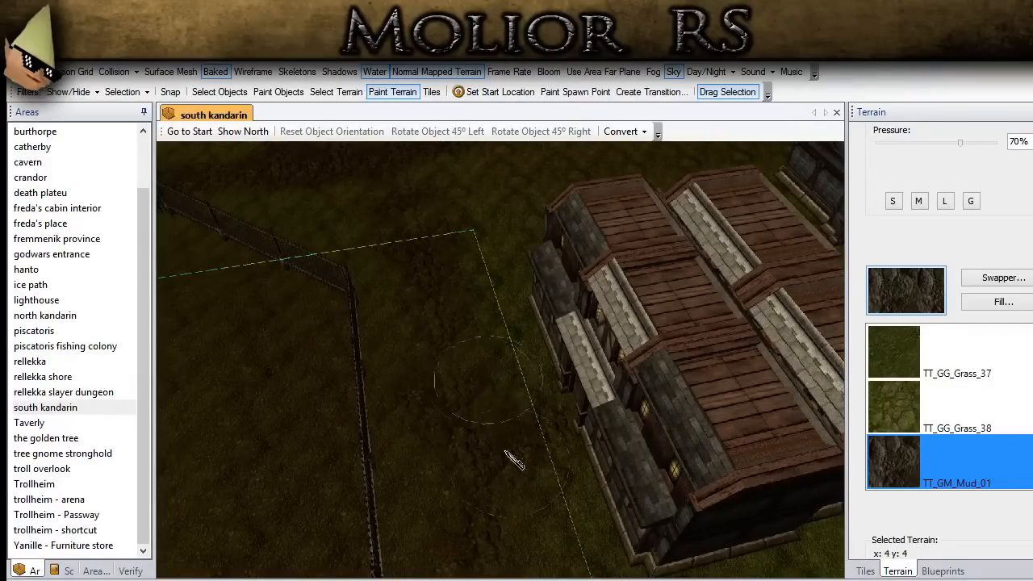
middle_click_drag(506, 451, 530, 487)
scroll(402, 383, "down", 5)
scroll(409, 392, "up", 5)
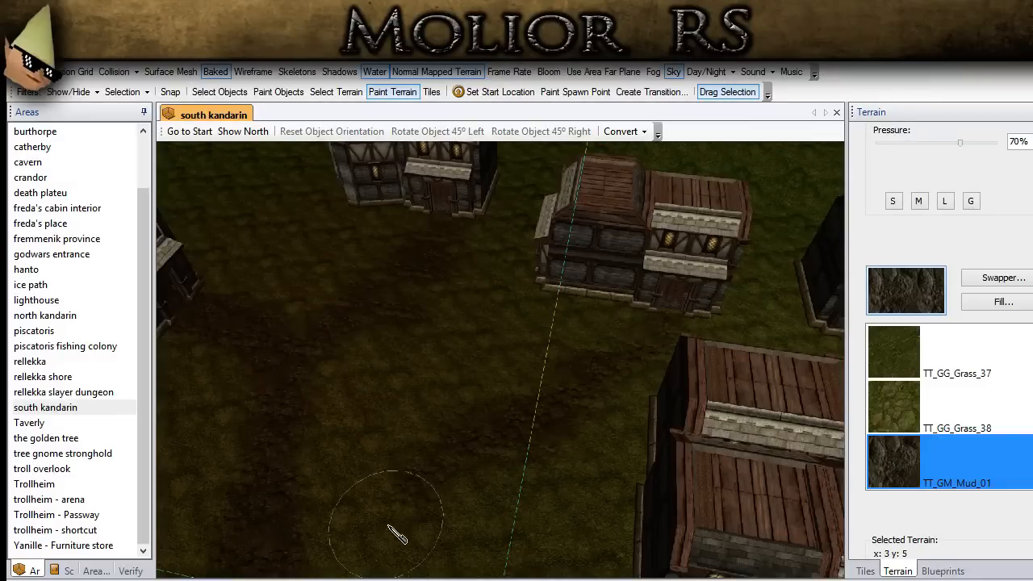
Paint mud through the lanes between the red-roofed houses and up to the long chimneyed building's entrances.
scroll(468, 469, "down", 3)
middle_click_drag(469, 472, 551, 507, "alt")
middle_click_drag(678, 491, 236, 518)
mouse_move(713, 385)
middle_mouse_down("alt")
mouse_move(574, 400)
mouse_move(524, 455)
middle_mouse_up("alt")
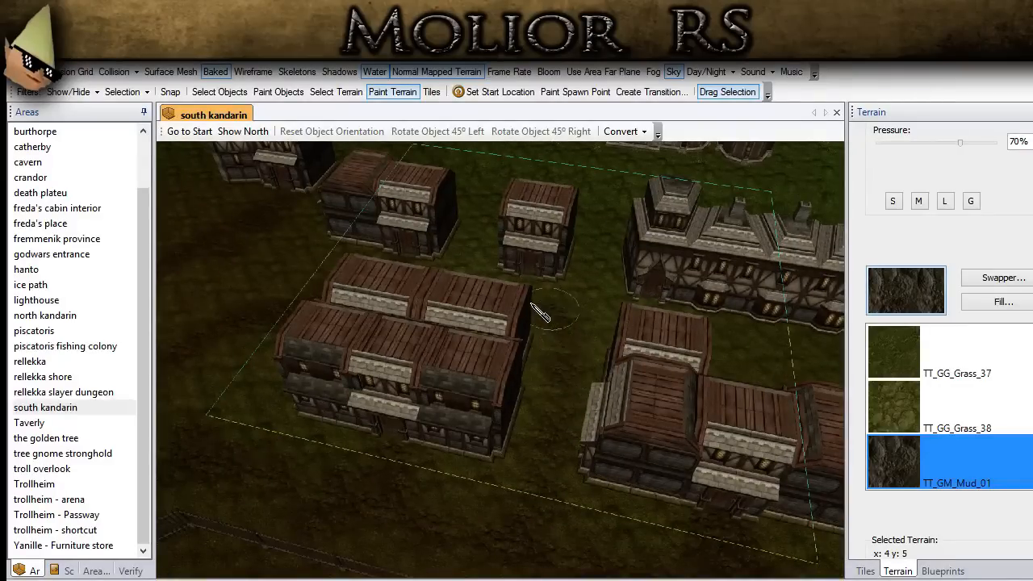
mouse_move(547, 332)
middle_mouse_down()
mouse_move(510, 321)
mouse_move(483, 440)
middle_mouse_up()
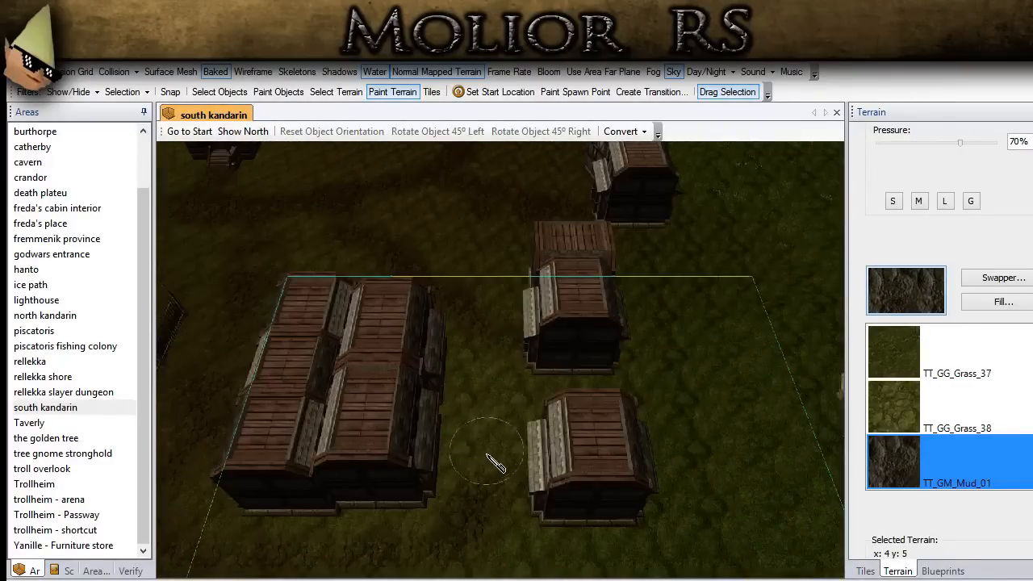
mouse_move(482, 359)
middle_mouse_down()
mouse_move(432, 420)
mouse_move(427, 388)
middle_mouse_up()
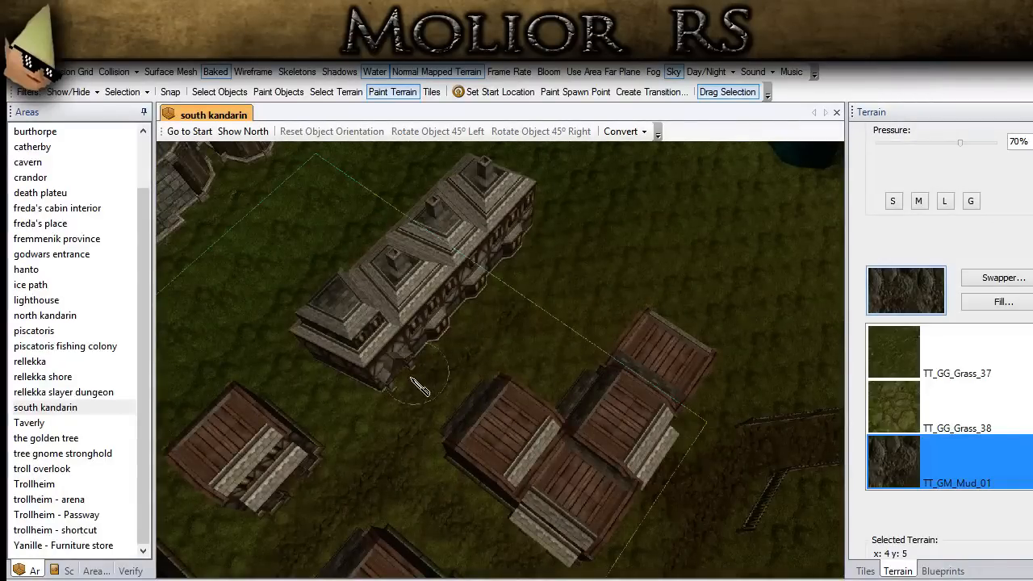
middle_click_drag(413, 380, 464, 426)
scroll(456, 414, "up", 2)
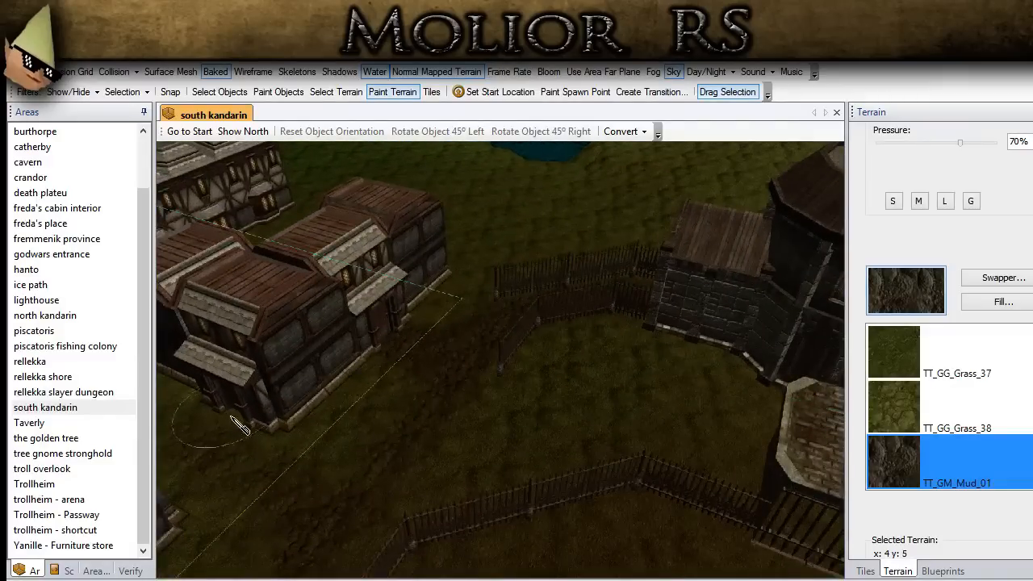
Examine how the mud paths run around the fenced ring, the entrance fences and the surrounding houses.
mouse_move(649, 274)
middle_mouse_down()
mouse_move(510, 465)
mouse_move(737, 269)
middle_mouse_up()
middle_click_drag(557, 454, 685, 495)
middle_click_drag(622, 471, 136, 395)
middle_click_drag(626, 396, 474, 393)
scroll(473, 394, "down", 2)
middle_click_drag(624, 365, 610, 227)
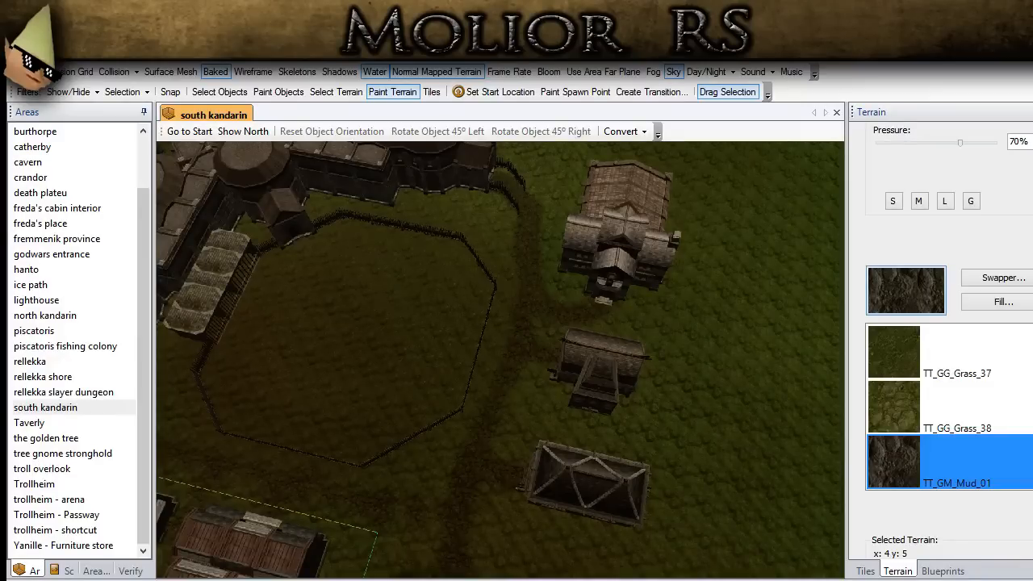
middle_click_drag(347, 434, 438, 430)
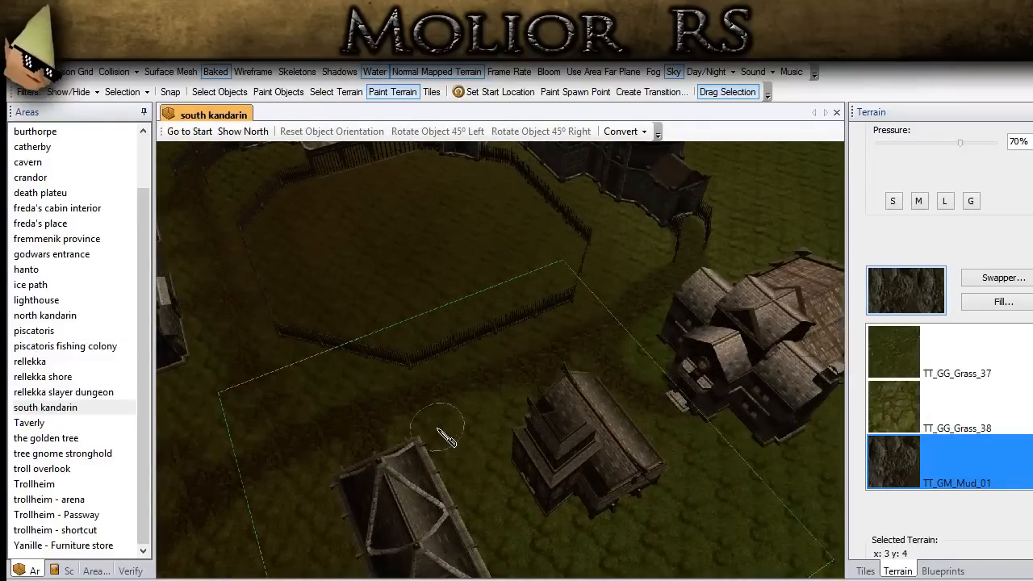
middle_click_drag(406, 423, 607, 385)
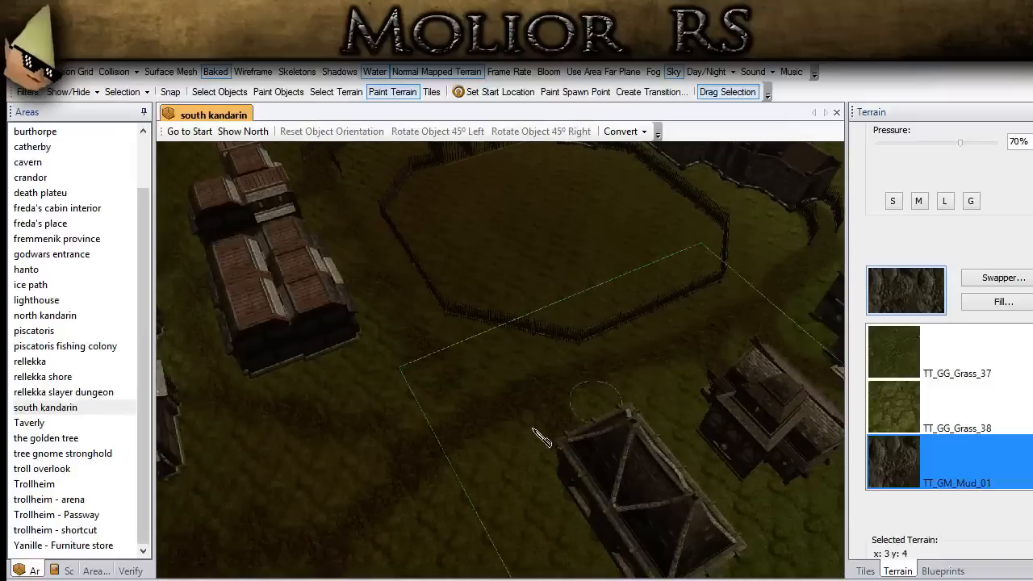
middle_click_drag(476, 482, 379, 486)
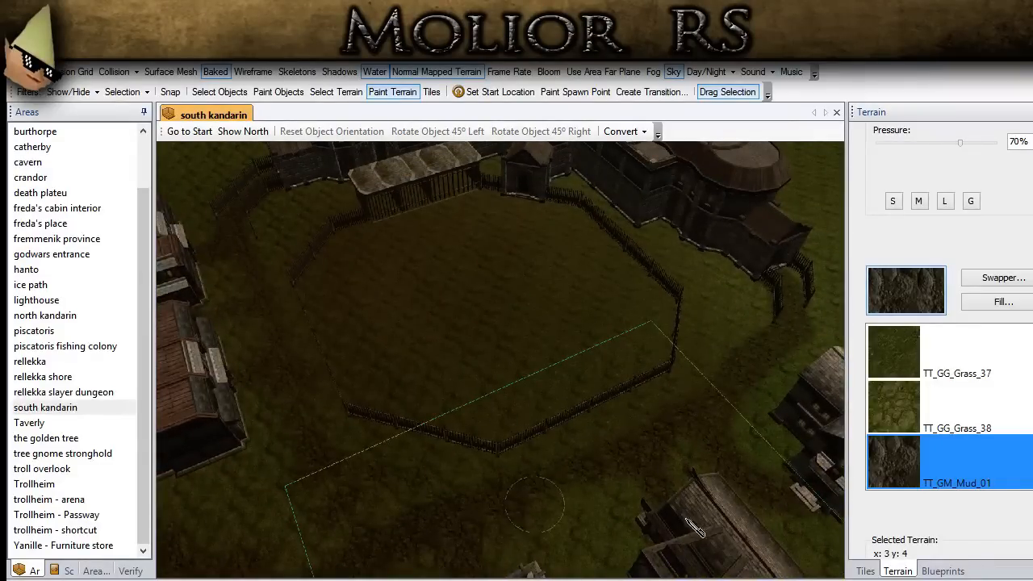
Set the texture brush's pressure to 40% and its outer size to 44.
left_click_drag(1016, 142, 977, 151)
type("5")
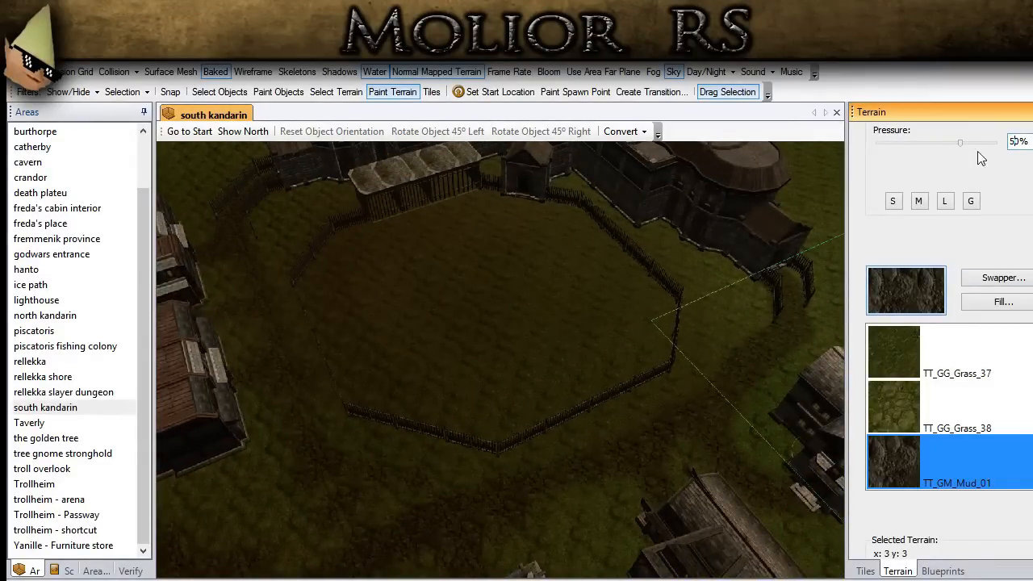
key("Return")
key("Delete")
type("4")
key("Return")
scroll(948, 229, "up", 2)
left_click_drag(902, 209, 952, 209)
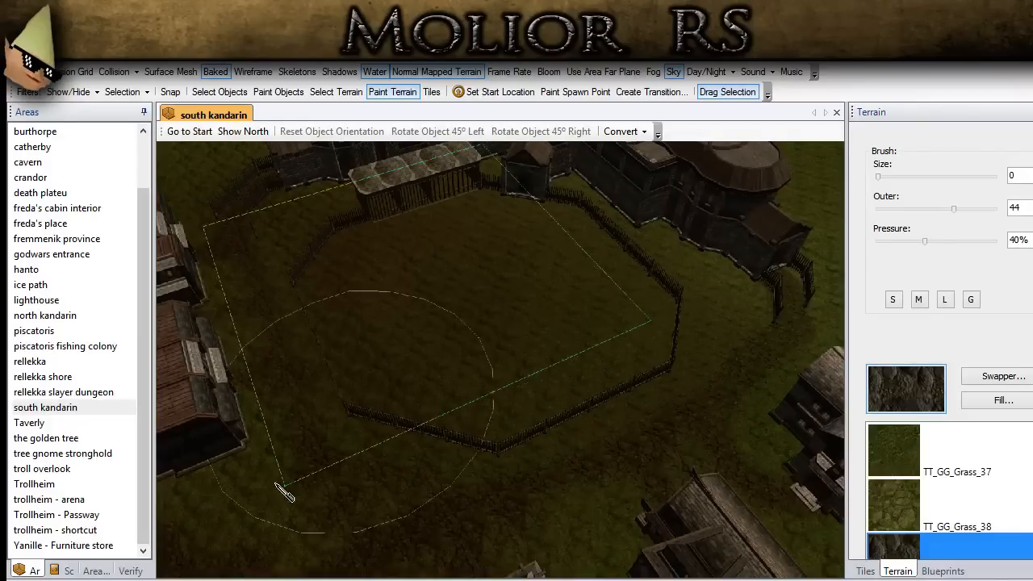
Paint TT_GD_Dirt_15 over the middle of the fenced ring at 80% pressure with an outer brush size of 19.
scroll(1000, 442, "down", 4)
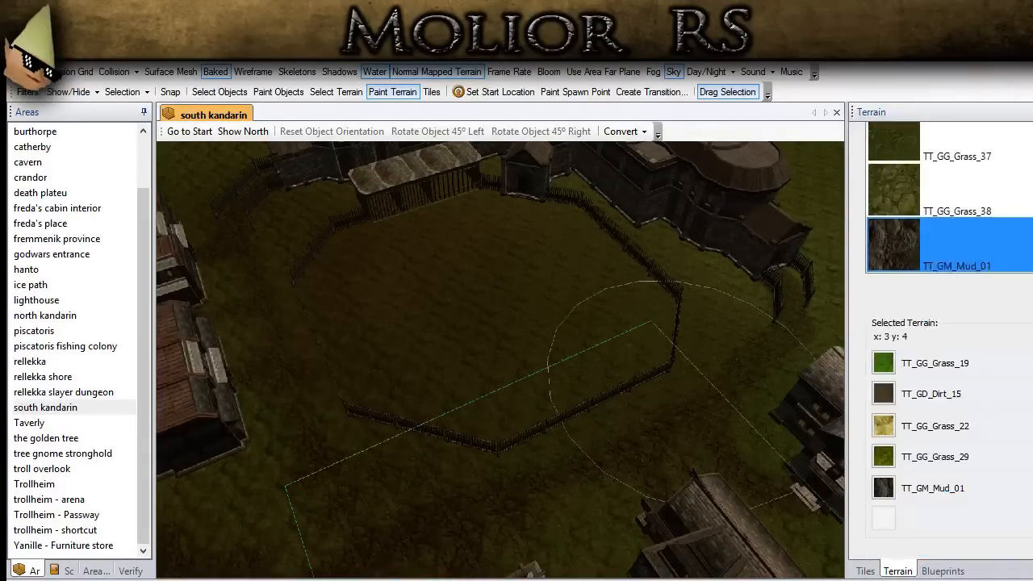
left_click(919, 395)
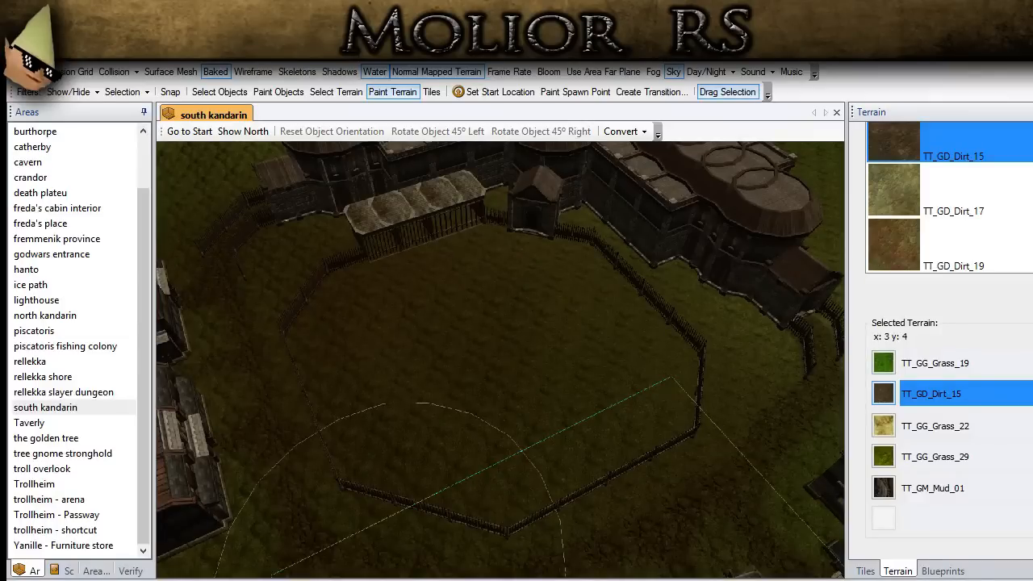
left_click(886, 397)
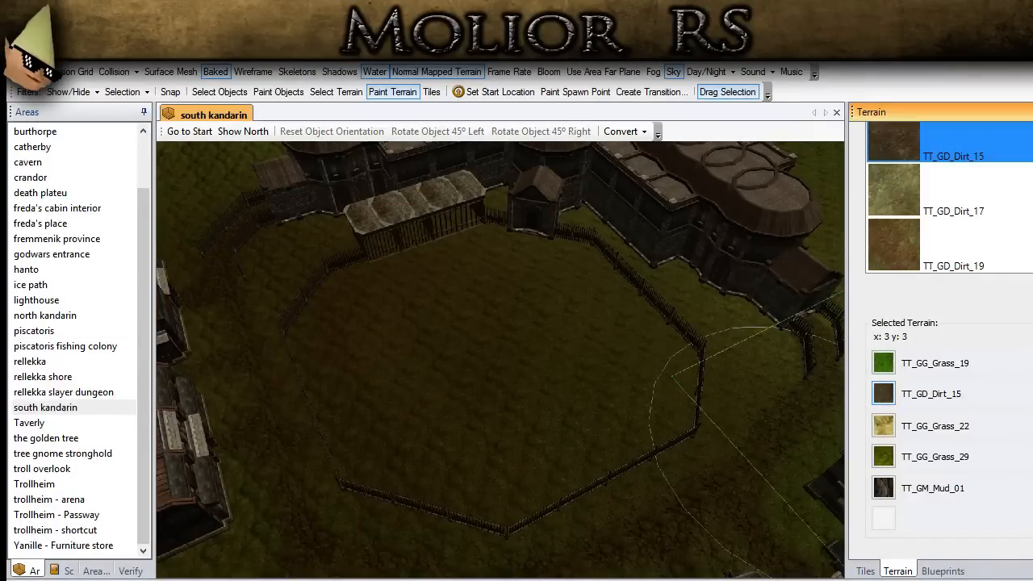
scroll(1001, 392, "up", 2)
scroll(949, 347, "up", 1)
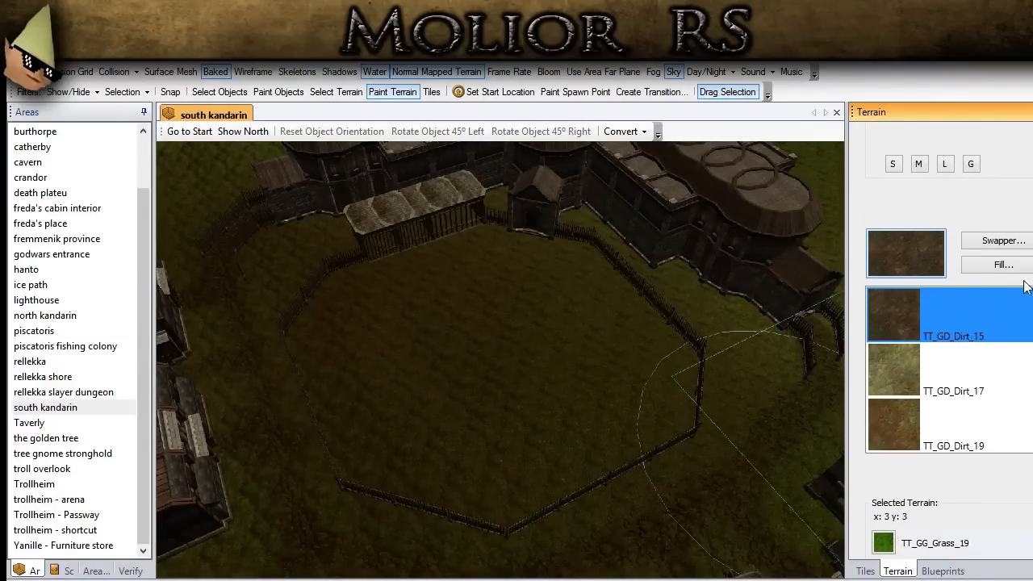
scroll(948, 339, "up", 3)
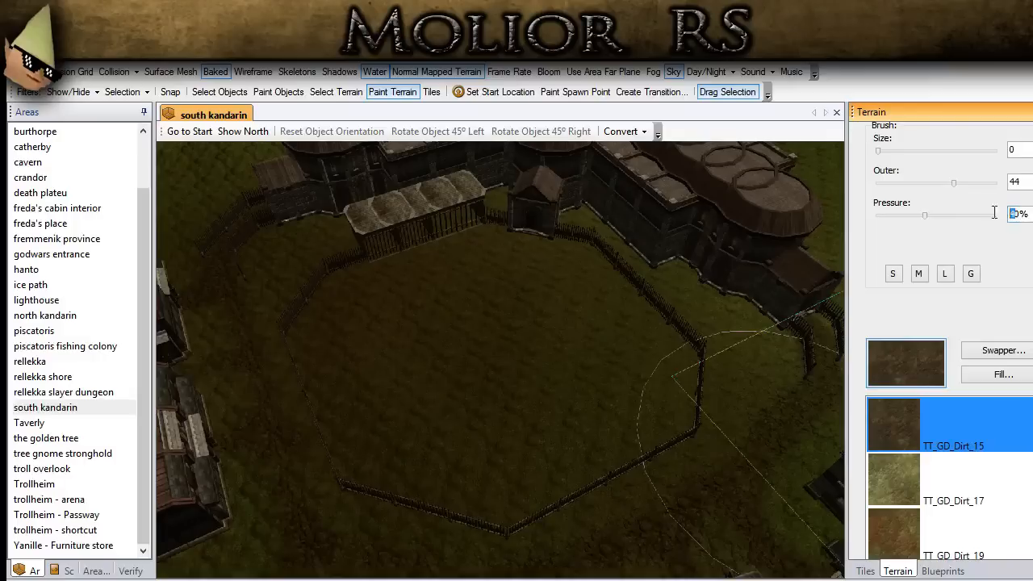
type("8")
key("Return")
left_click_drag(953, 183, 934, 188)
mouse_move(537, 347)
left_mouse_down()
mouse_move(540, 337)
mouse_move(488, 312)
mouse_move(410, 316)
mouse_move(410, 374)
mouse_move(498, 388)
mouse_move(384, 406)
left_mouse_up()
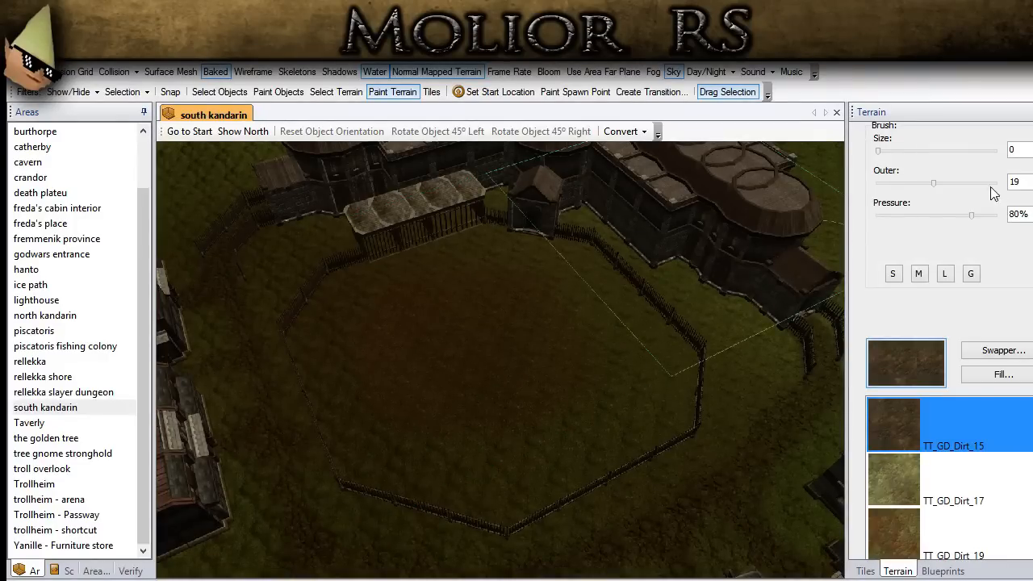
Spread the dirt across more of the ring's floor with the brush's outer size at 32 and pressure at 100%.
left_click_drag(933, 183, 943, 183)
left_click_drag(971, 215, 1021, 216)
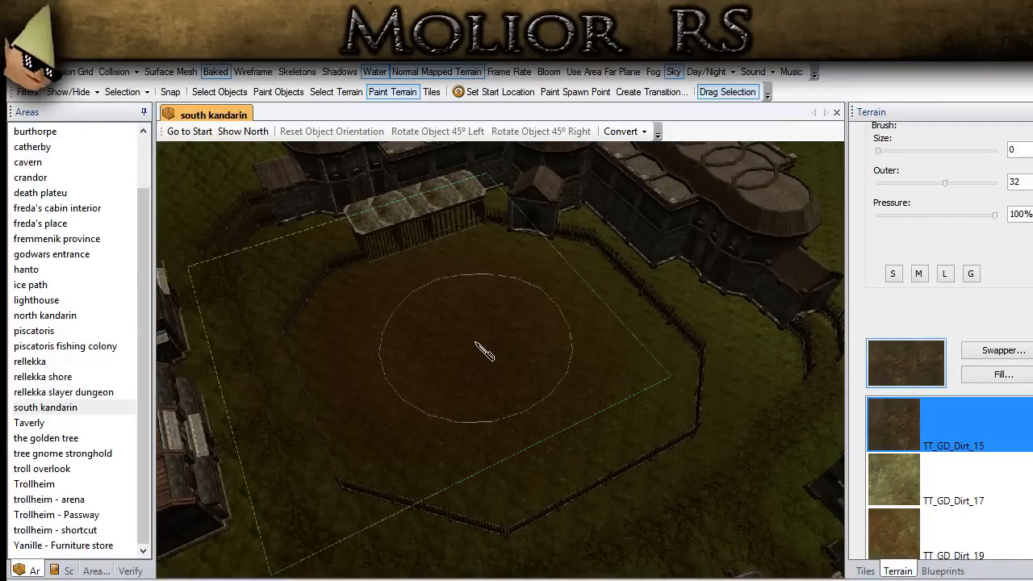
mouse_move(692, 496)
middle_mouse_down()
mouse_move(589, 522)
mouse_move(584, 459)
middle_mouse_up()
scroll(586, 458, "up", 2)
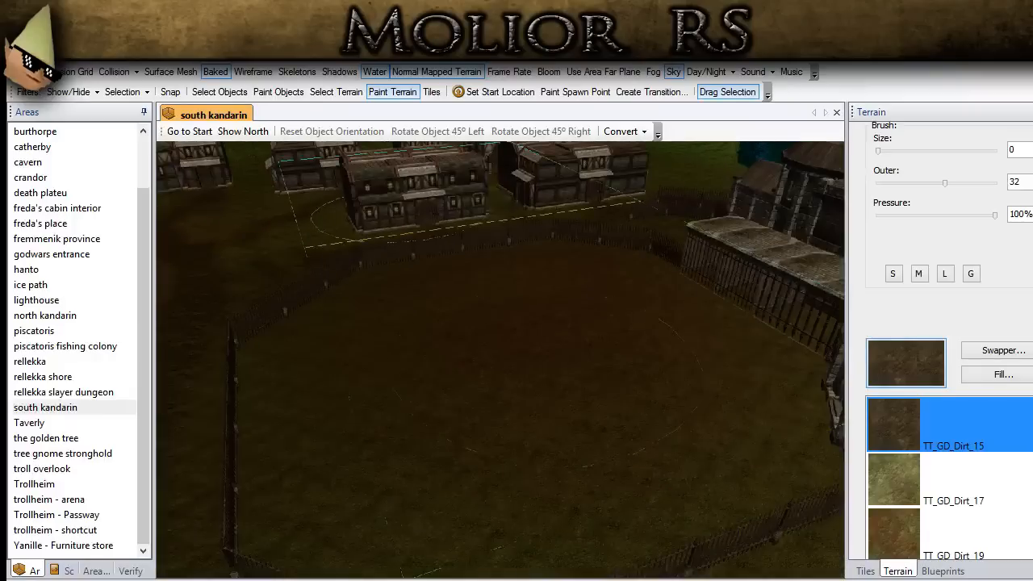
left_click(234, 94)
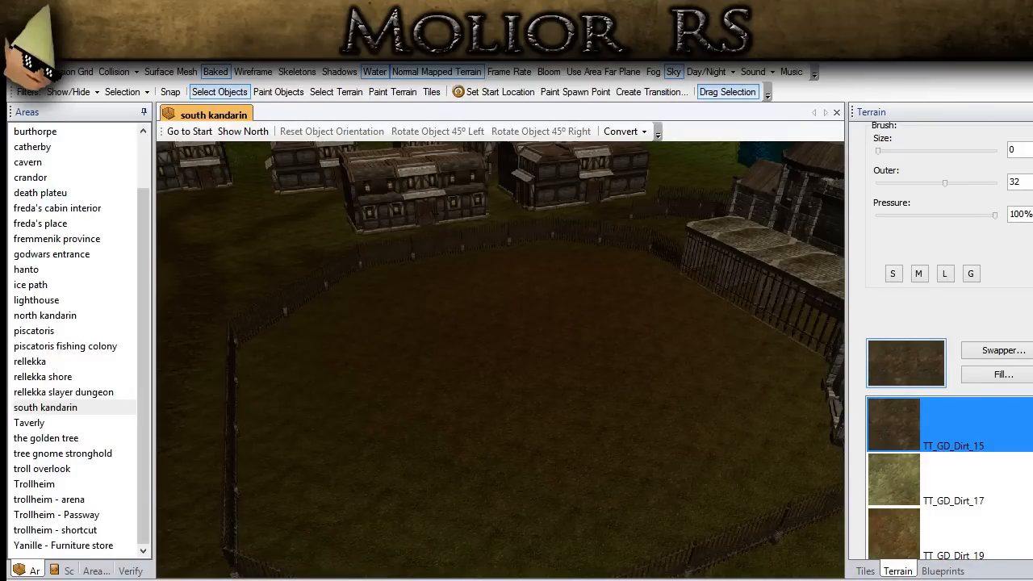
middle_click_drag(473, 401, 461, 578)
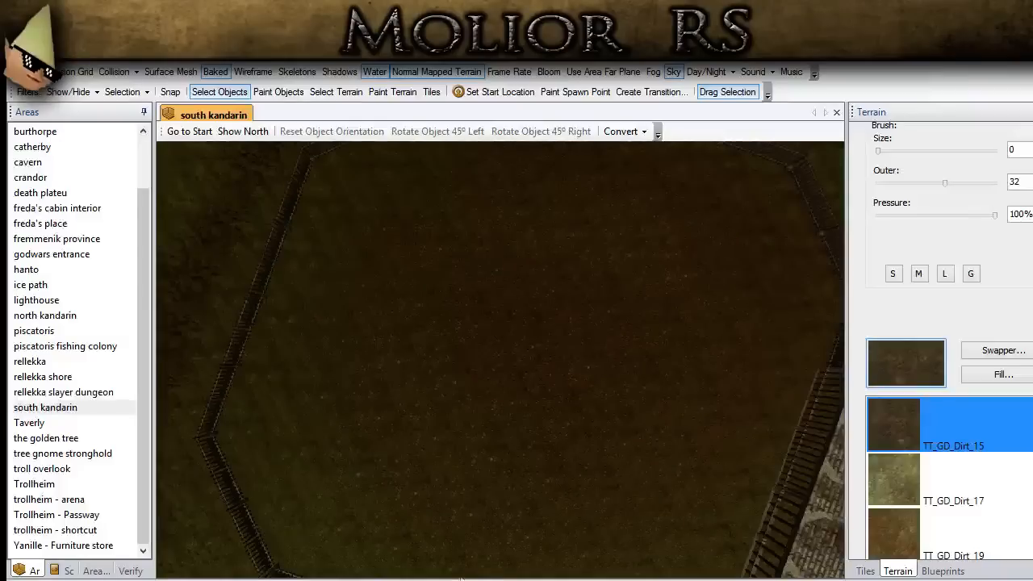
middle_click_drag(381, 429, 490, 449)
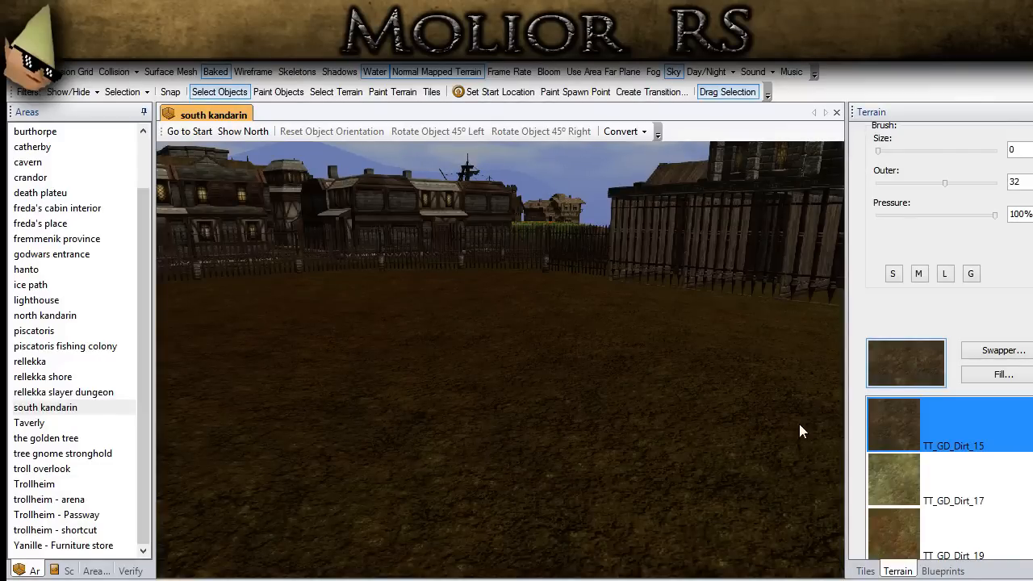
left_click(903, 165)
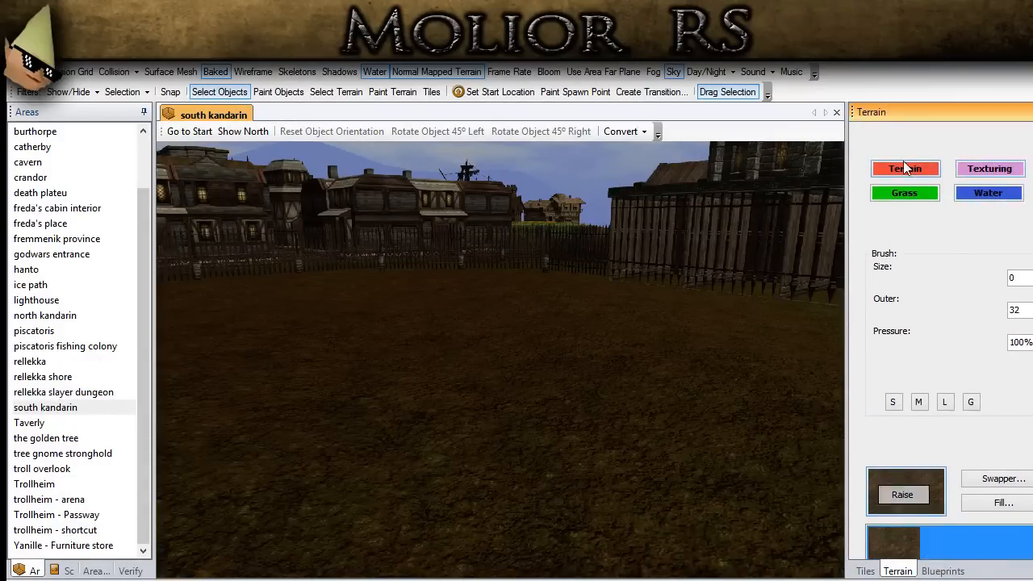
left_click(971, 402)
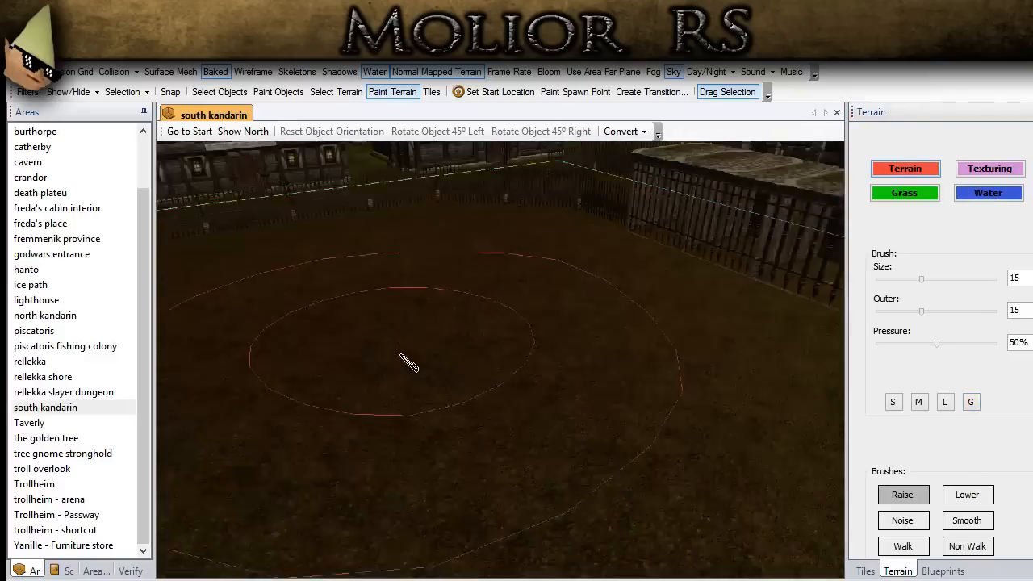
scroll(391, 367, "down", 4)
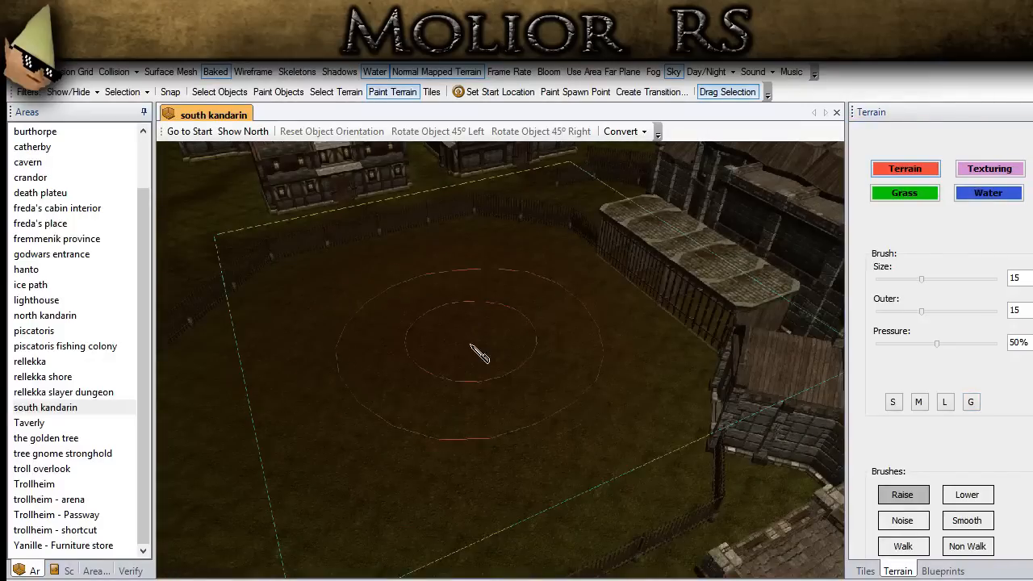
mouse_move(682, 477)
middle_mouse_down()
mouse_move(644, 411)
mouse_move(534, 396)
mouse_move(433, 417)
middle_mouse_up()
left_click(213, 92)
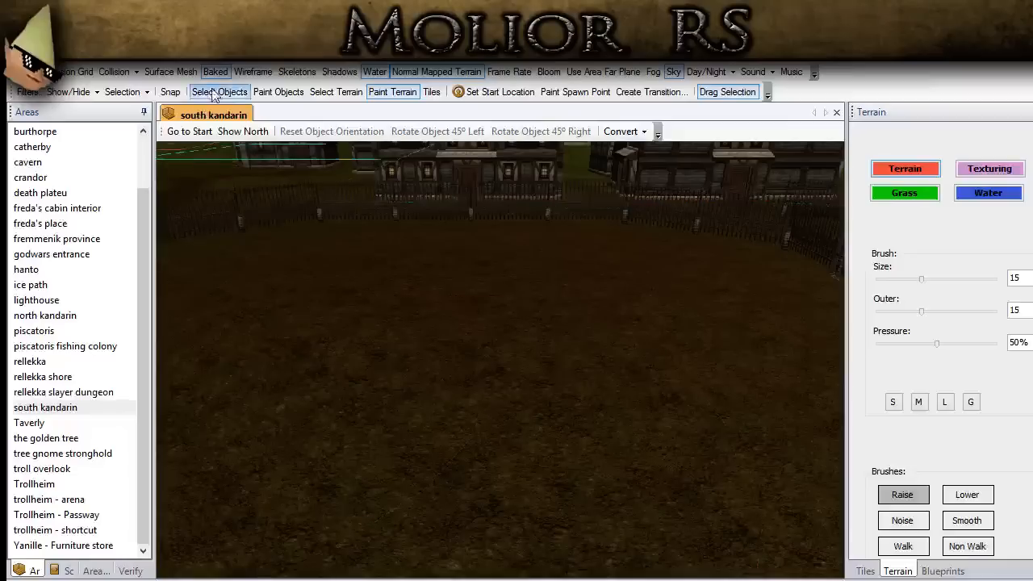
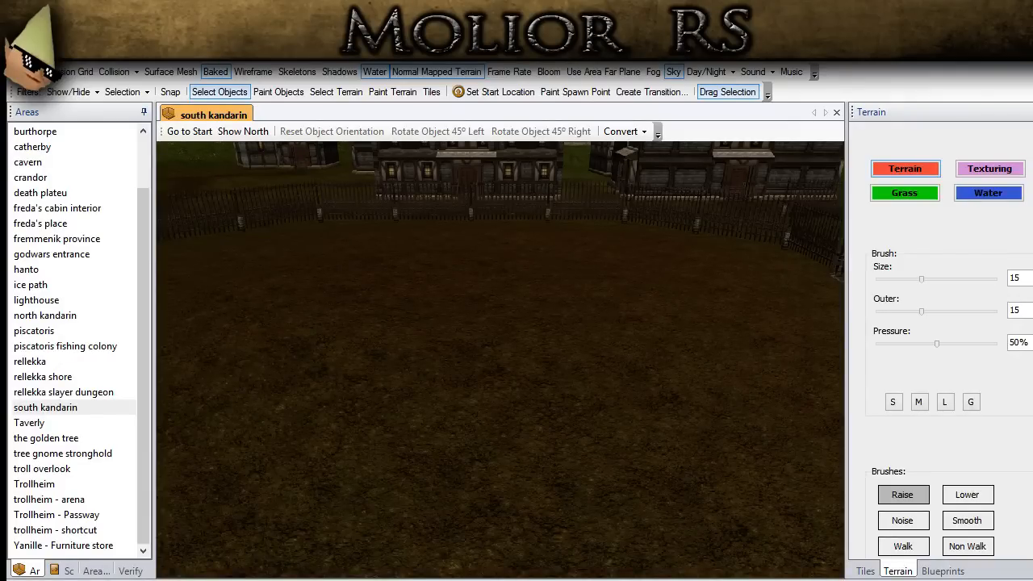
Examine the dirt floor of the fenced ring and its blend into the surrounding paths from ground level and from above.
scroll(347, 475, "down", 3)
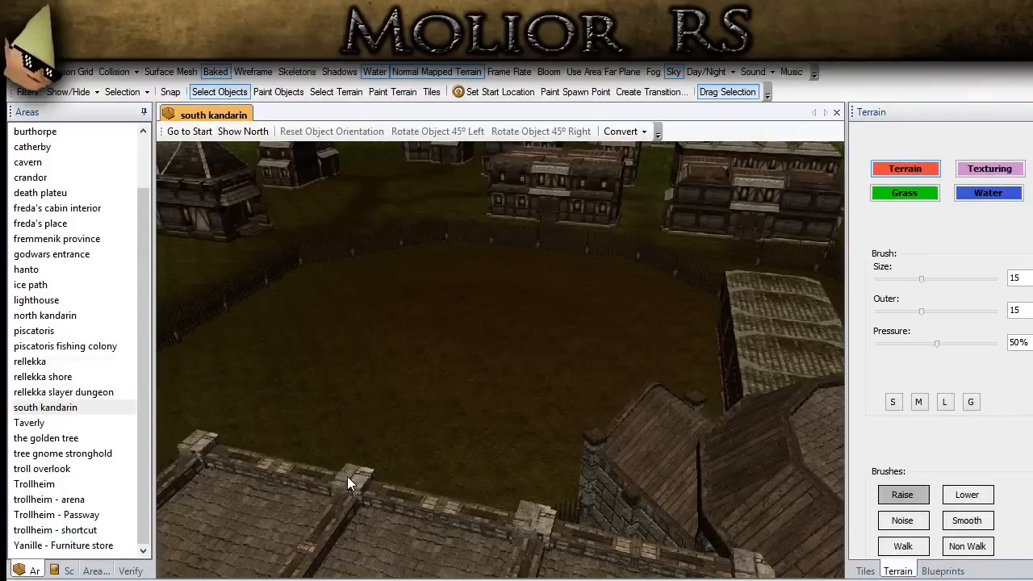
middle_click_drag(347, 476, 510, 399)
scroll(413, 437, "up", 4)
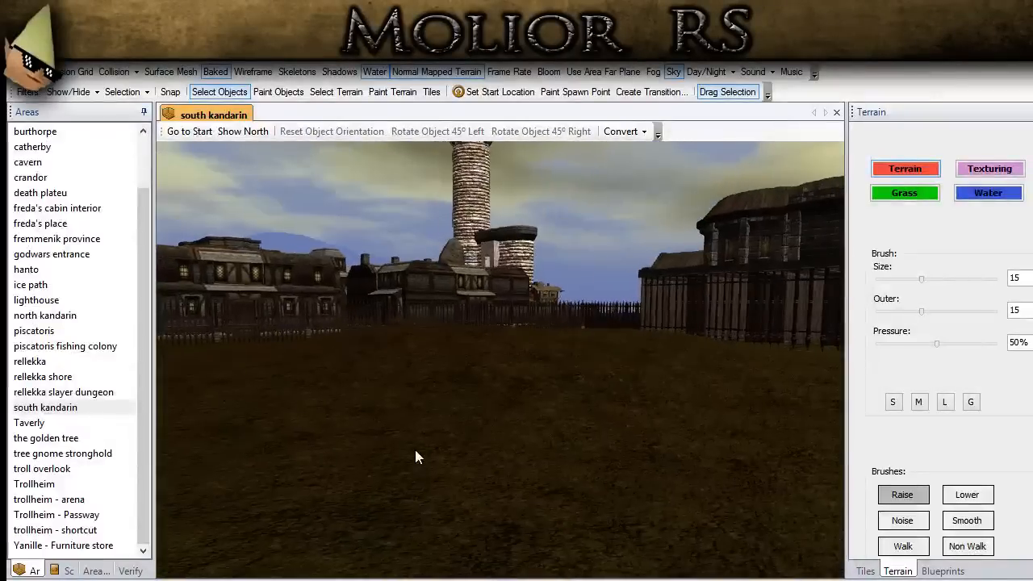
middle_click_drag(416, 456, 401, 464)
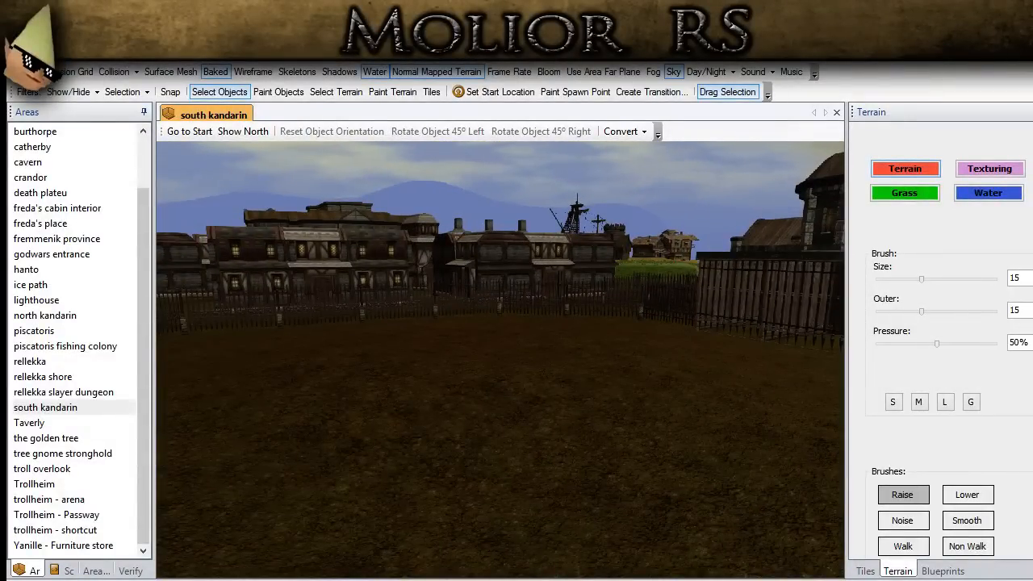
middle_click_drag(432, 493, 537, 374)
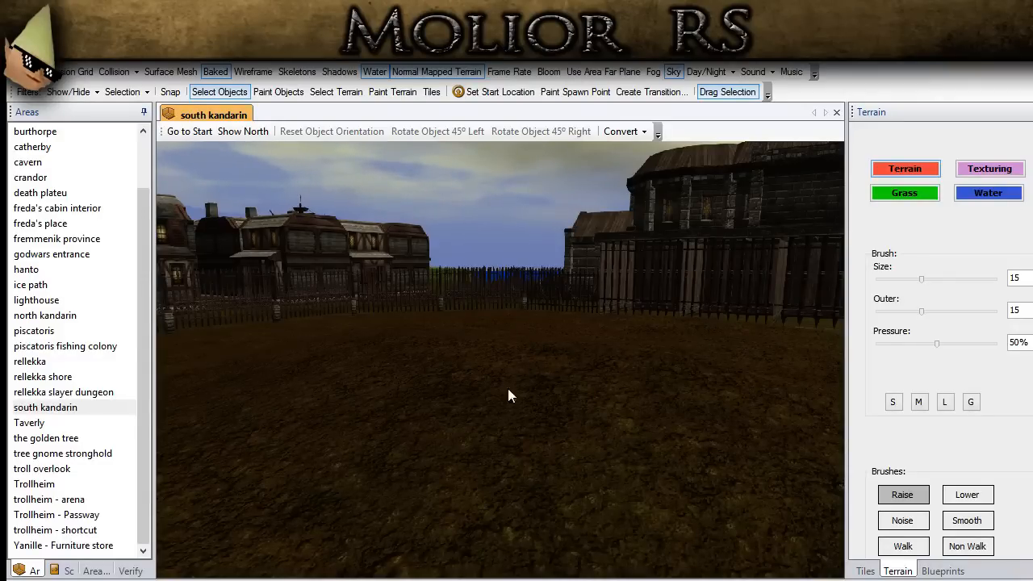
scroll(532, 356, "down", 3)
right_click_drag(510, 352, 385, 407)
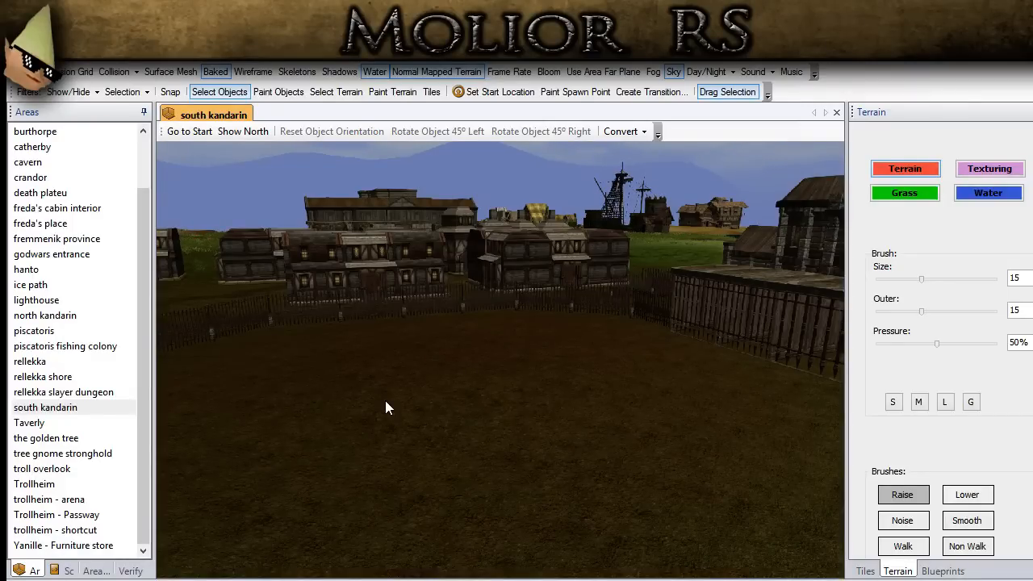
scroll(517, 408, "down", 5)
middle_click_drag(517, 407, 377, 575)
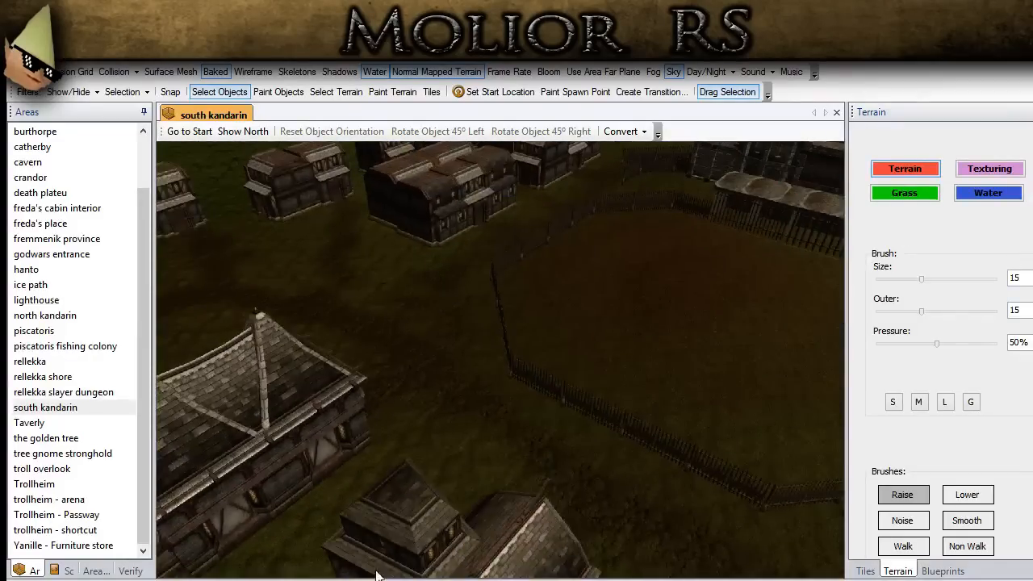
left_click(1013, 169)
left_click(920, 401)
mouse_move(895, 279)
left_mouse_down()
mouse_move(878, 279)
mouse_move(918, 312)
mouse_move(905, 313)
left_mouse_up()
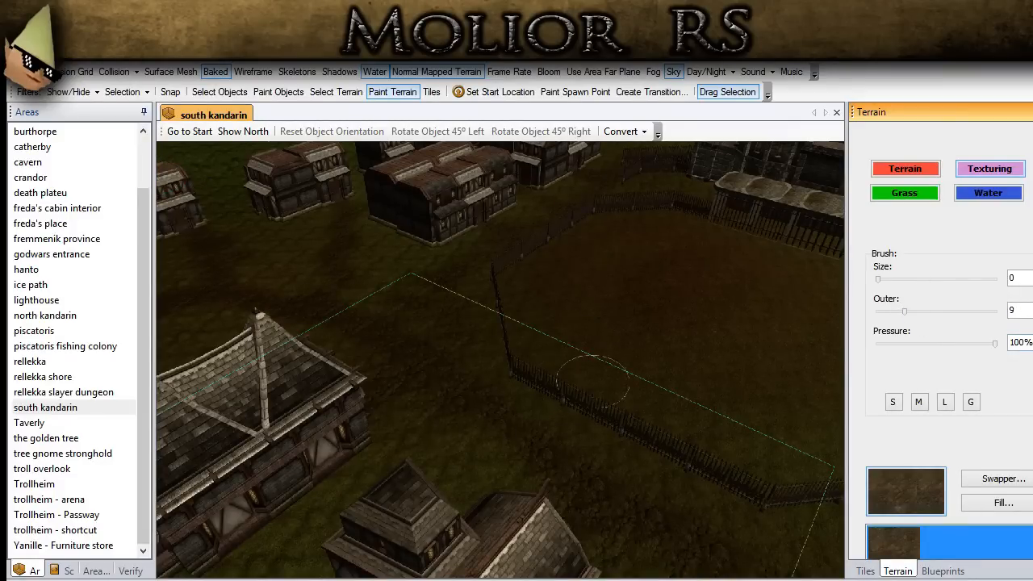
scroll(991, 347, "down", 5)
scroll(991, 346, "up", 3)
scroll(948, 347, "up", 2)
Set up the terrain Color brush with a dark green colour, 60% pressure and an outer size of 10.
left_click(902, 171)
scroll(952, 339, "down", 4)
left_click(968, 409)
left_click(992, 509)
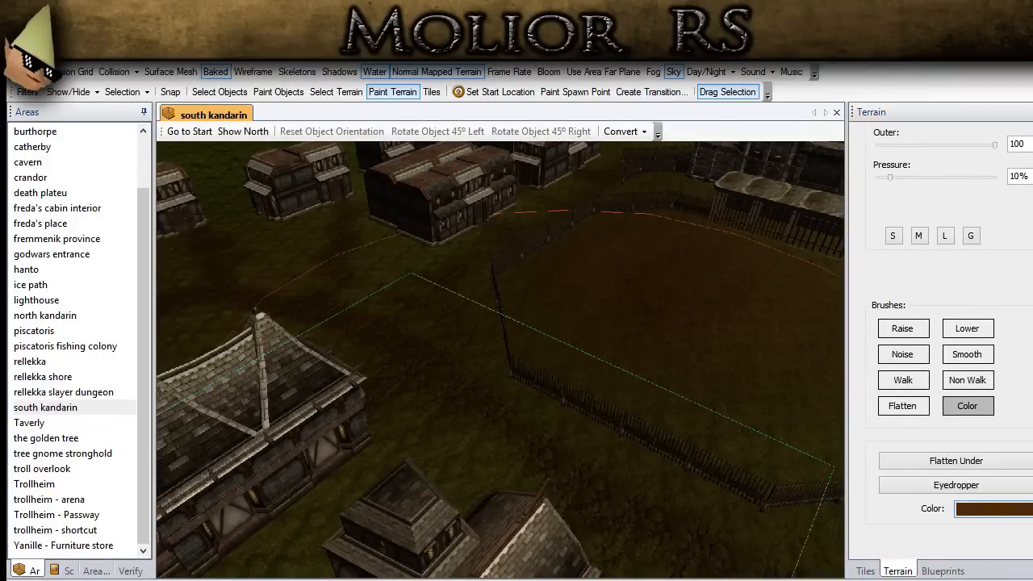
left_click(461, 416)
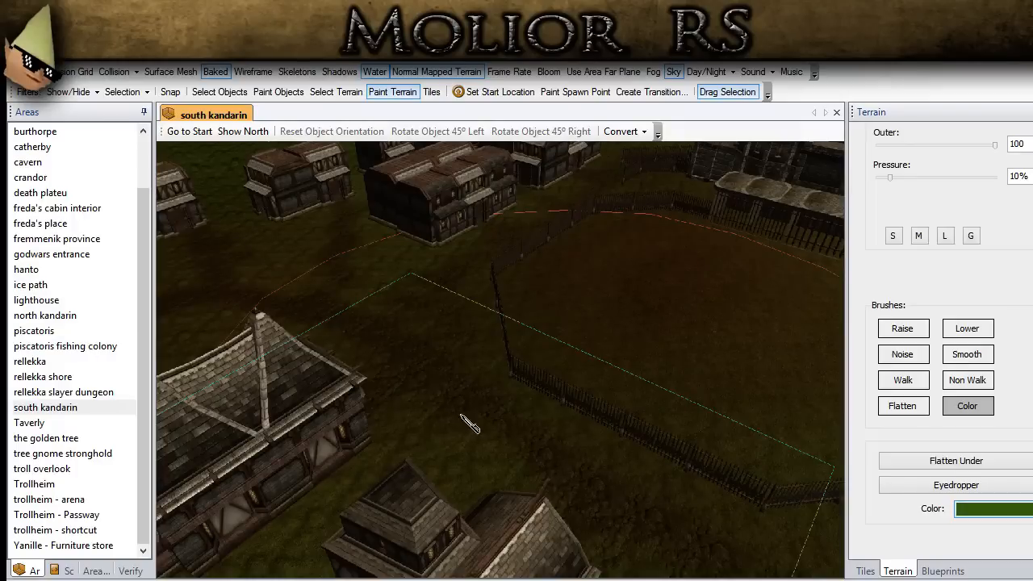
double_click(1015, 179)
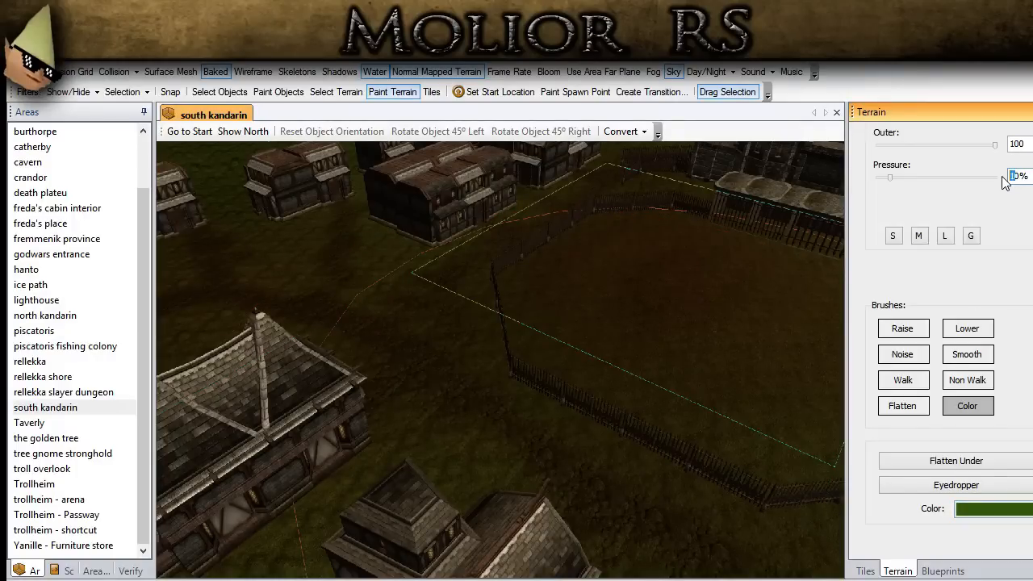
type("50")
left_click_drag(994, 146, 907, 146)
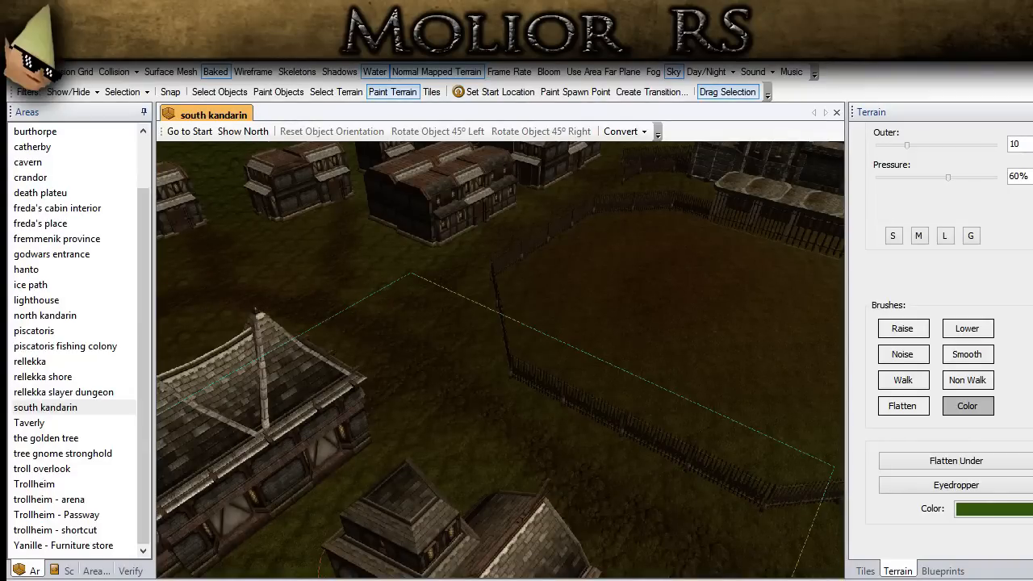
Try tinting the grass green at 60% pressure in front of the brown-roofed joined house.
right_click_drag(396, 470, 318, 489)
middle_click_drag(318, 489, 370, 197)
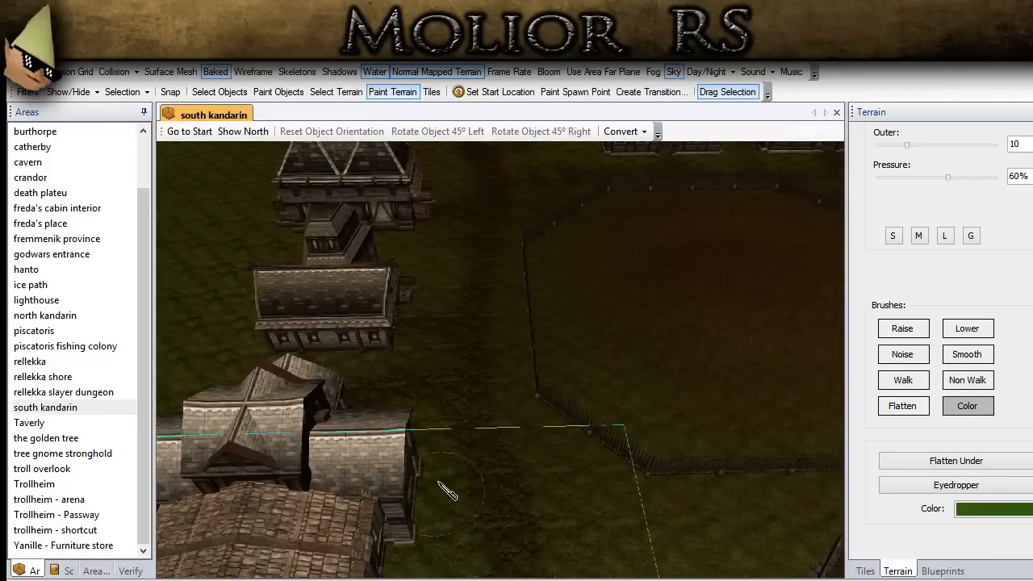
right_click_drag(438, 481, 452, 393)
middle_click_drag(453, 393, 550, 405)
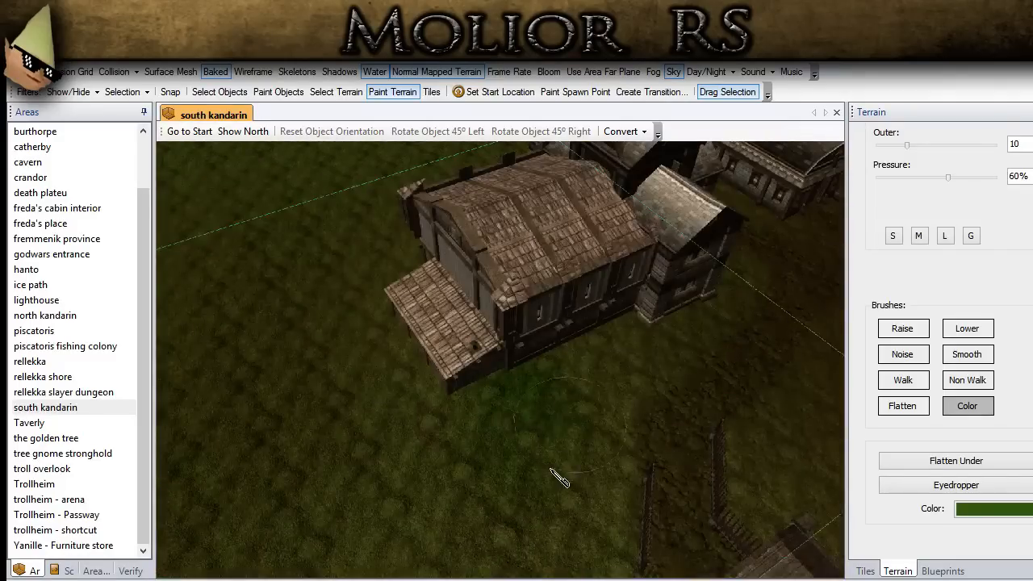
Lower the colour brush's pressure to 20% and tint the grass green beside the brown-roofed joined house.
double_click(1016, 176)
type("20")
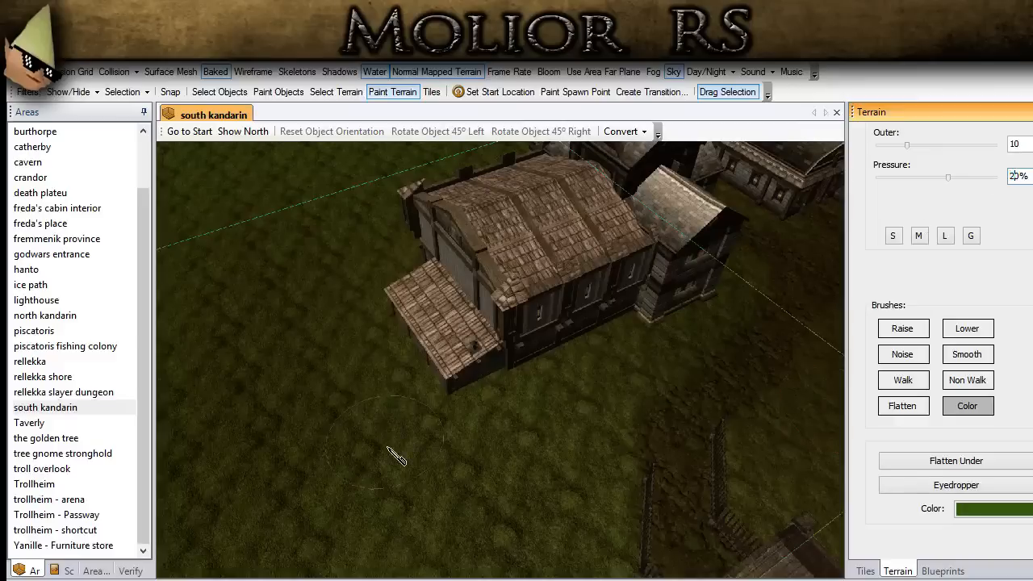
key("Return")
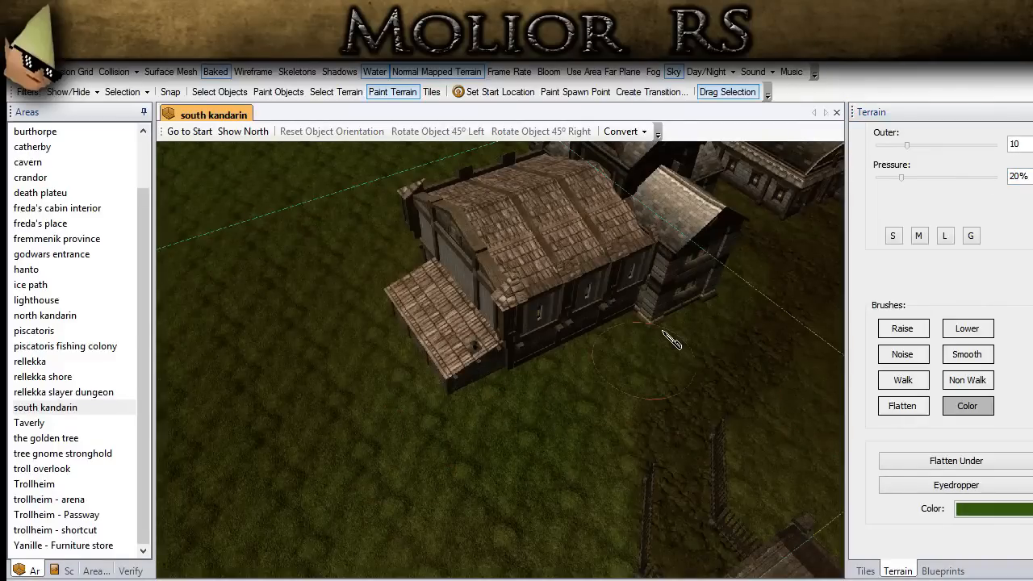
middle_click_drag(663, 329, 597, 345)
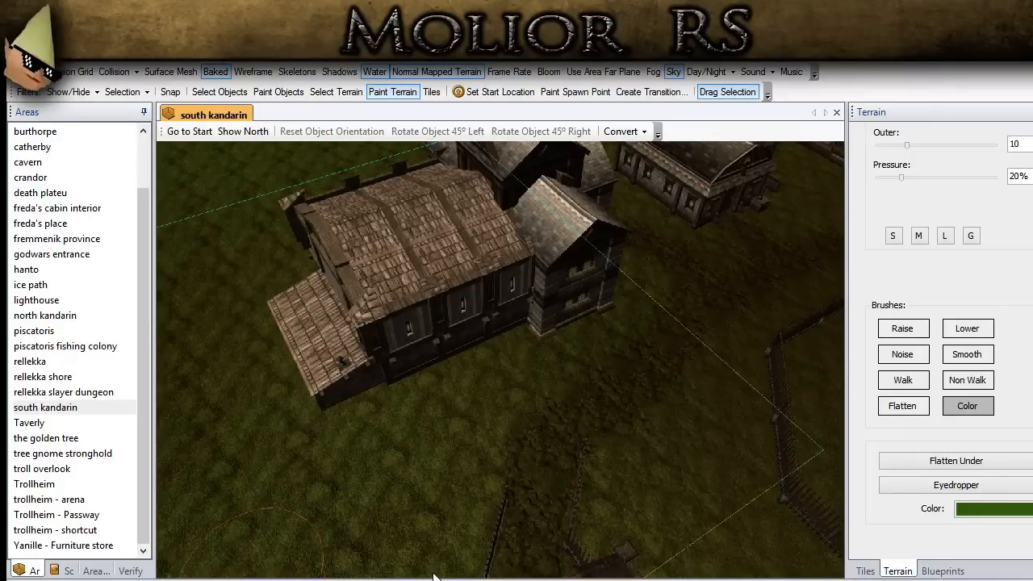
Tint the grass along the brown-roofed house's long wall a lighter green with the outer brush size at 15.
left_click_drag(907, 144, 921, 146)
right_click_drag(618, 282, 595, 287)
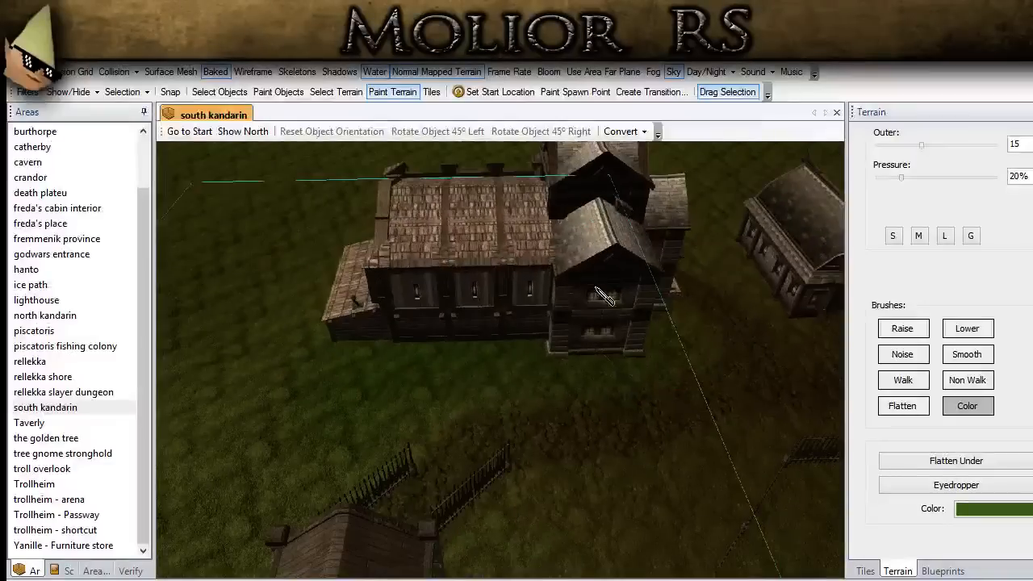
left_click(982, 510)
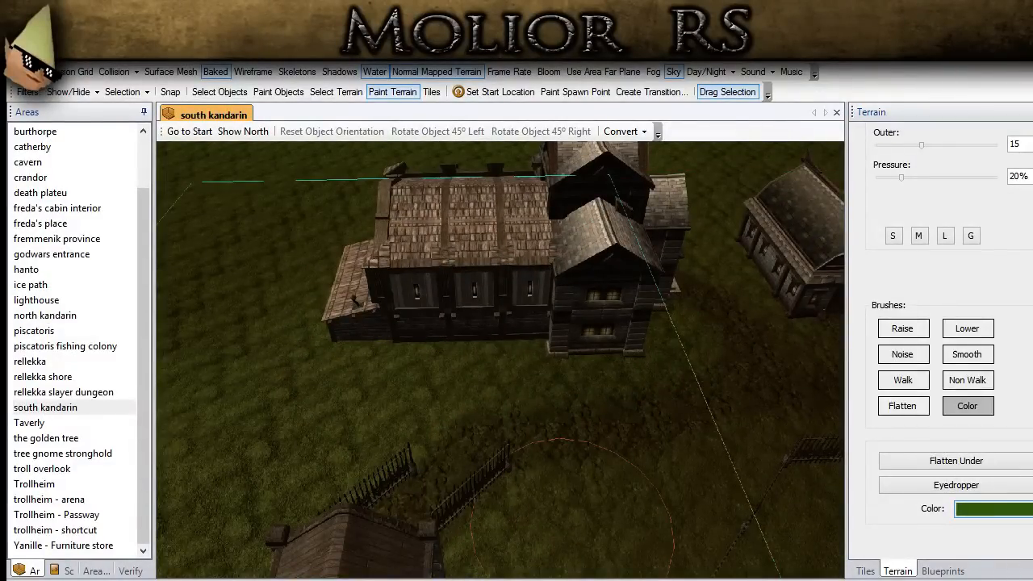
mouse_move(346, 393)
left_mouse_down()
mouse_move(408, 412)
mouse_move(498, 366)
left_mouse_up()
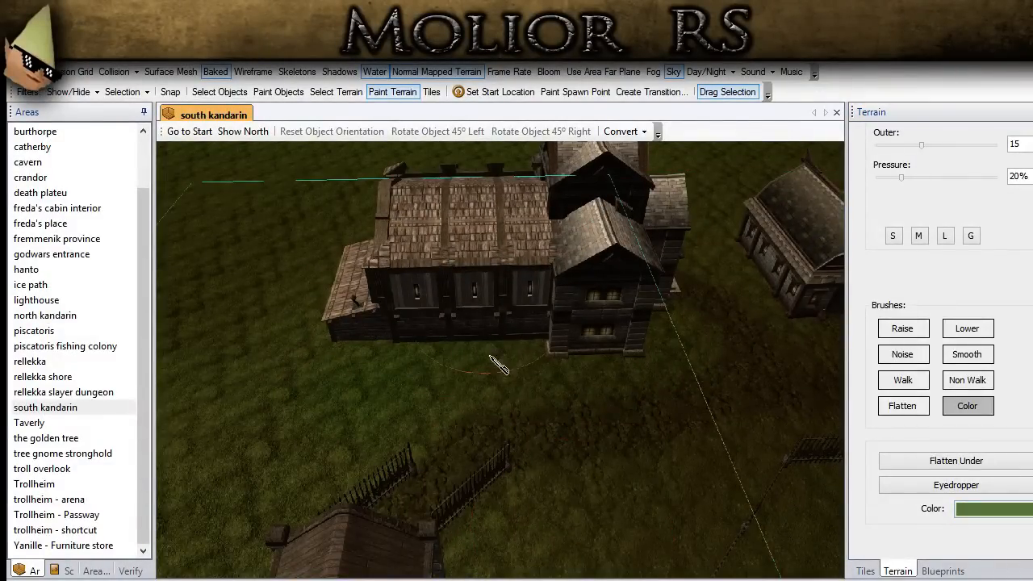
Change the terrain colour to an olive green and retint the grass along the brown-roofed joined house.
left_click(973, 510)
mouse_move(627, 426)
middle_mouse_down()
mouse_move(557, 391)
mouse_move(608, 406)
mouse_move(633, 442)
middle_mouse_up()
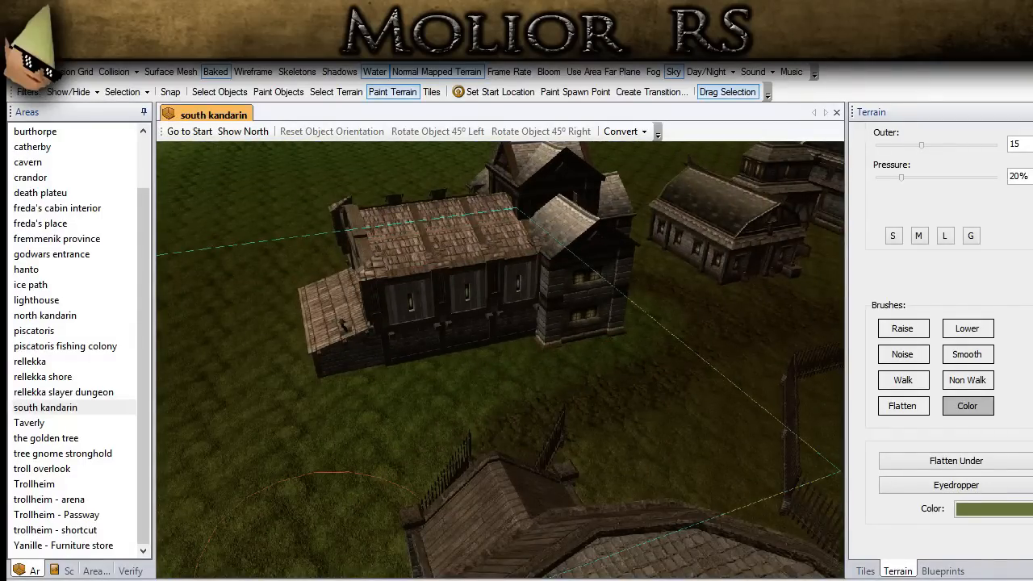
Switch to terrain texturing and set the brush's outer size to 13 and its pressure to 50%.
scroll(952, 347, "up", 2)
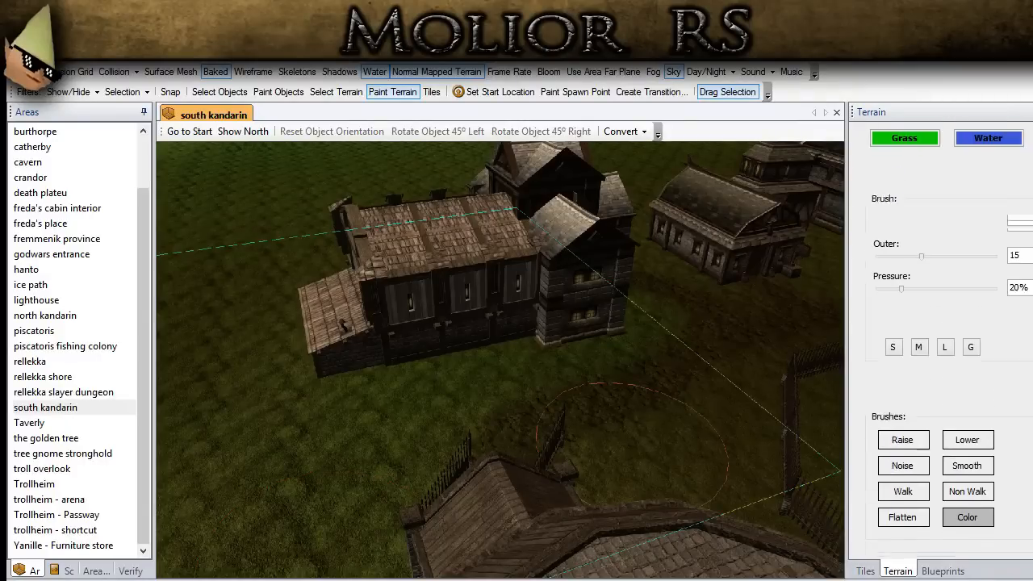
scroll(993, 139, "up", 1)
left_click(991, 145)
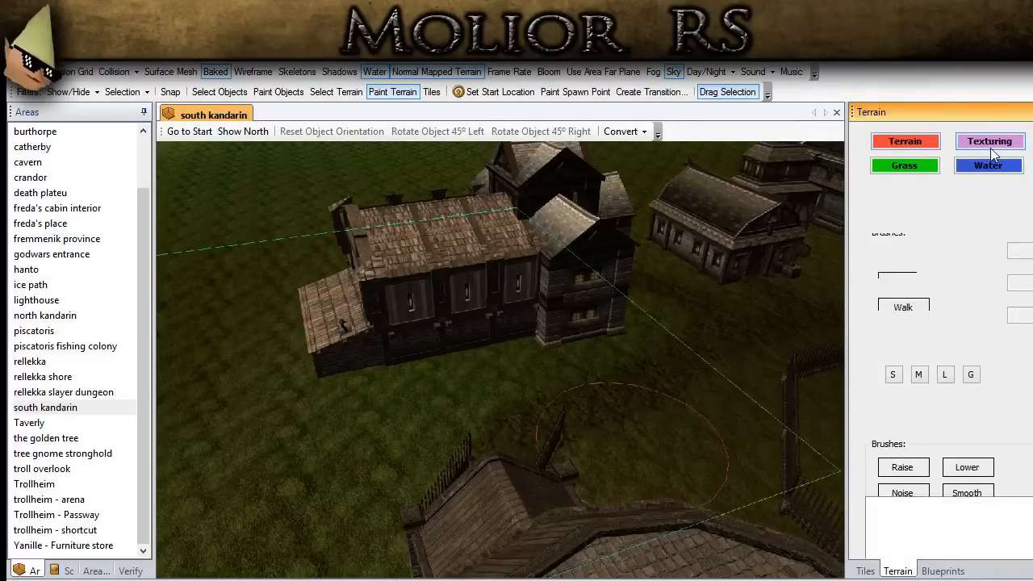
double_click(1014, 316)
left_click_drag(1015, 316, 992, 316)
key("Return")
left_click_drag(904, 284, 917, 290)
Paint the TT_GG_Grass_29 texture along the brown-roofed joined house's long wall and around its front corner.
scroll(917, 289, "down", 3)
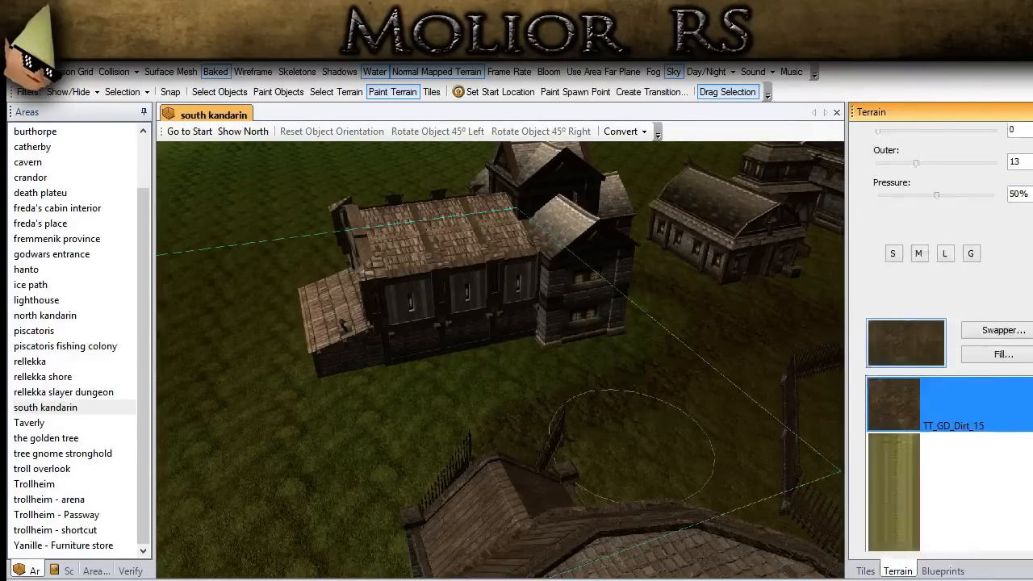
scroll(1026, 484, "down", 6)
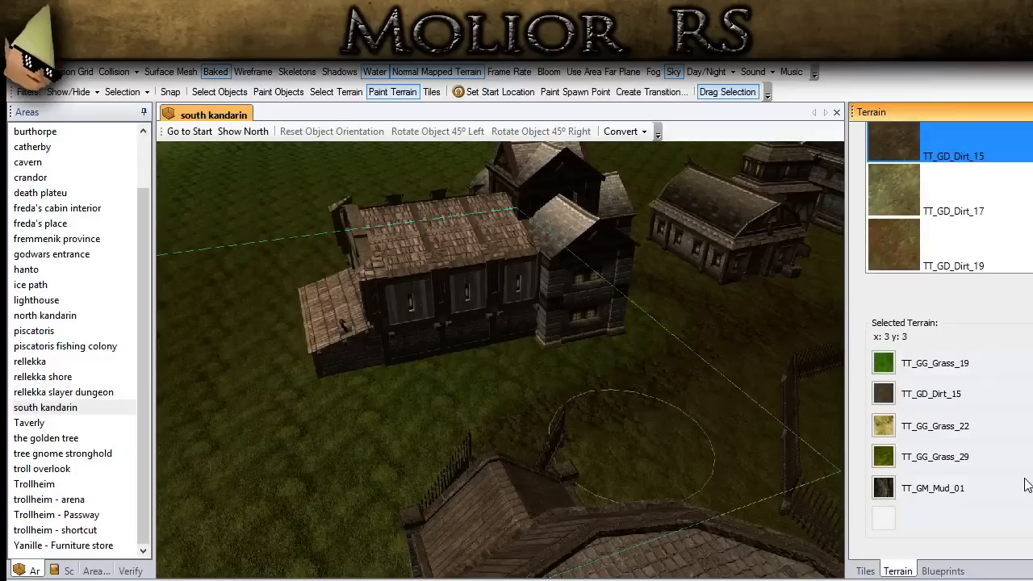
left_click(895, 457)
mouse_move(380, 374)
left_mouse_down()
mouse_move(431, 383)
mouse_move(489, 374)
mouse_move(533, 347)
mouse_move(635, 331)
left_mouse_up()
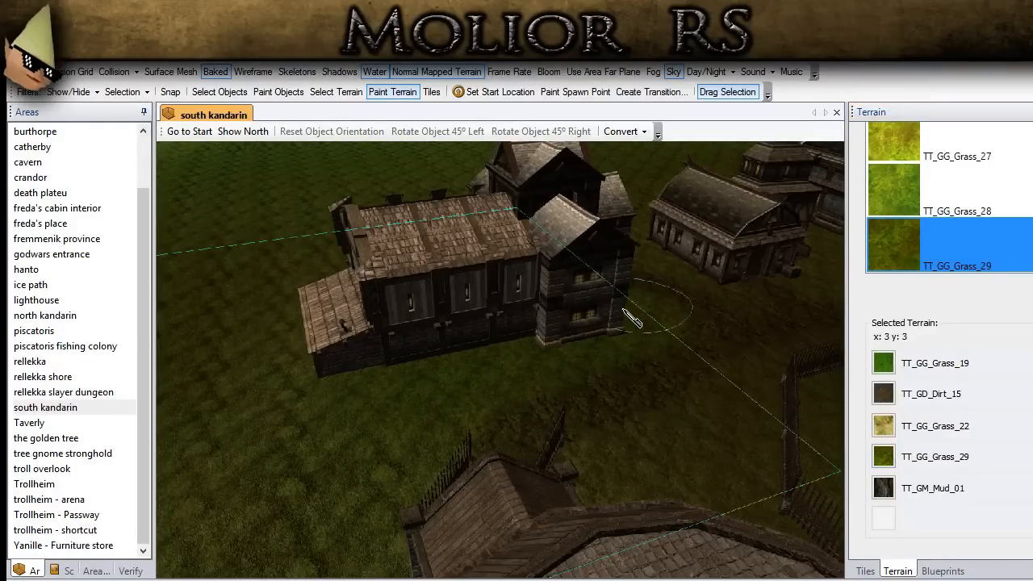
mouse_move(610, 388)
middle_mouse_down()
mouse_move(507, 417)
mouse_move(476, 414)
middle_mouse_up()
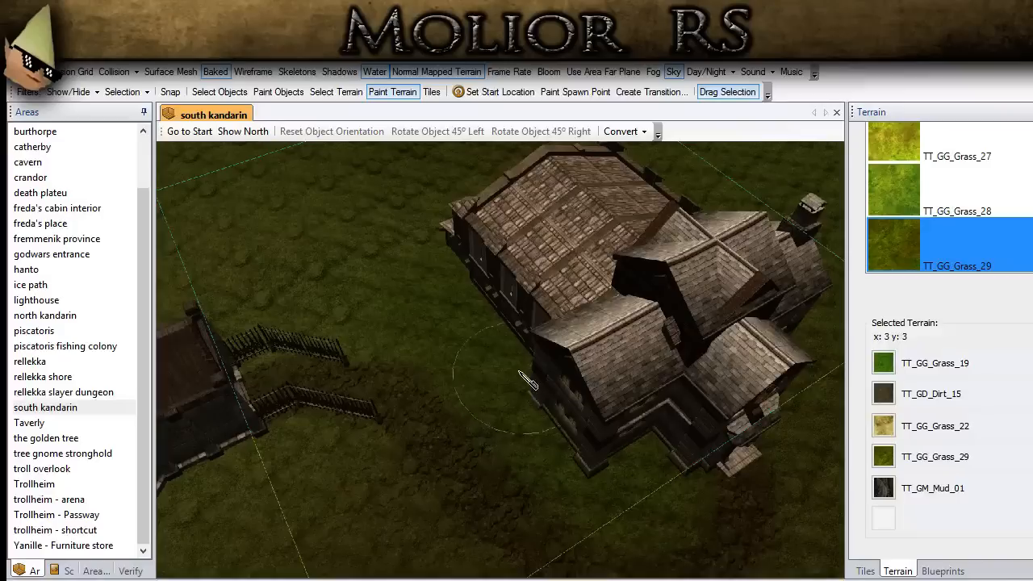
middle_click_drag(518, 371, 538, 362)
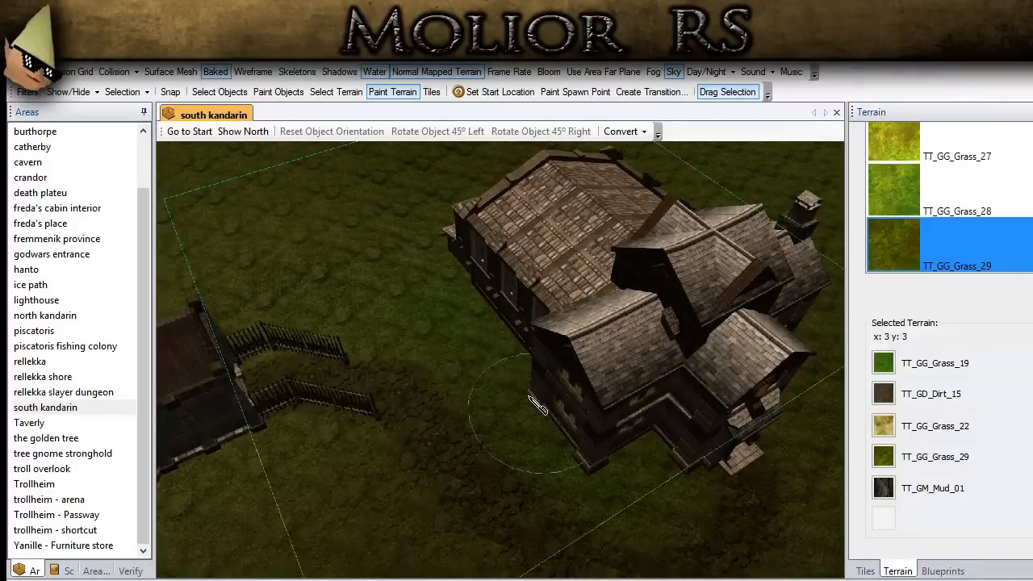
mouse_move(512, 359)
middle_mouse_down()
mouse_move(653, 351)
mouse_move(521, 398)
middle_mouse_up()
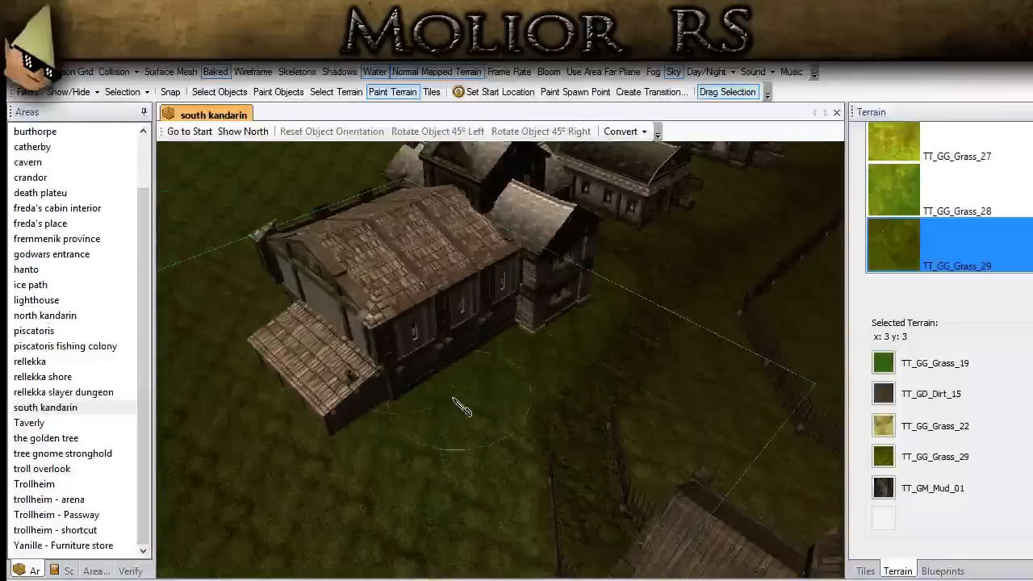
Paint TT_GG_Grass_29 between the joined house and the fenced building, then around the small towered house and the pointed-roof building.
middle_click_drag(398, 504, 493, 418)
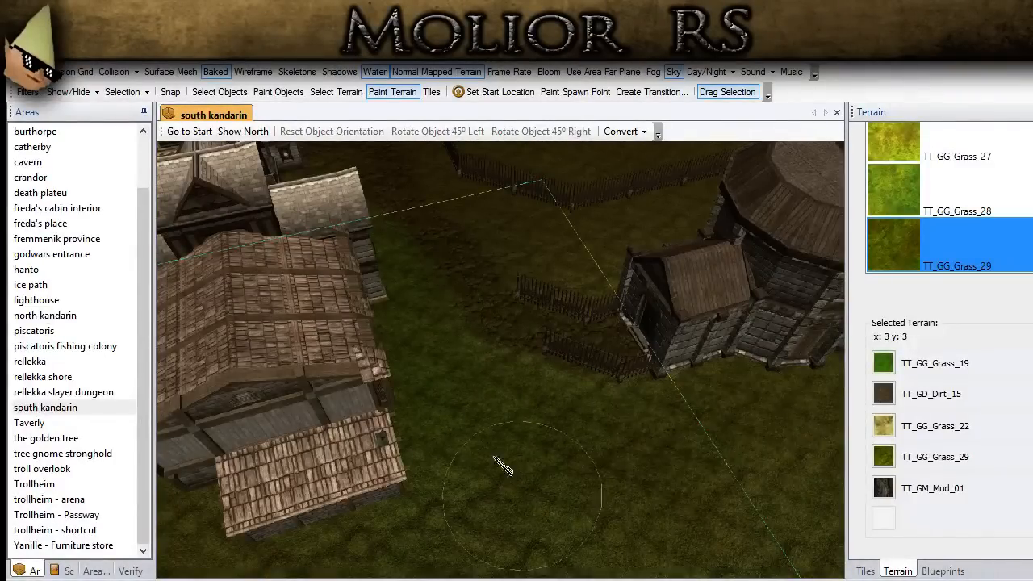
mouse_move(375, 431)
middle_mouse_down()
mouse_move(401, 575)
mouse_move(415, 565)
middle_mouse_up()
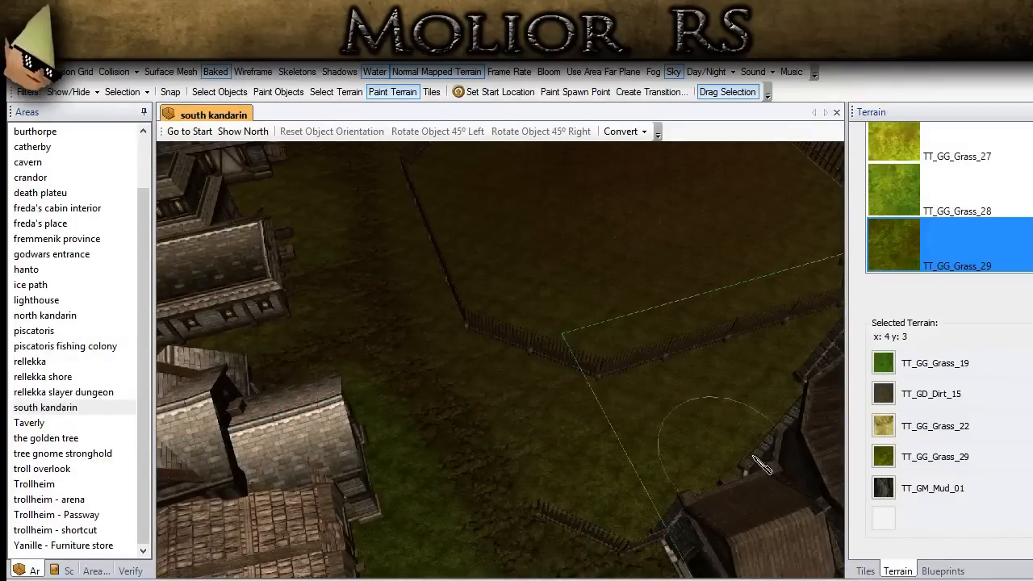
middle_click_drag(770, 466, 758, 464)
mouse_move(520, 474)
middle_mouse_down()
mouse_move(613, 371)
mouse_move(567, 417)
mouse_move(519, 366)
mouse_move(482, 363)
middle_mouse_up()
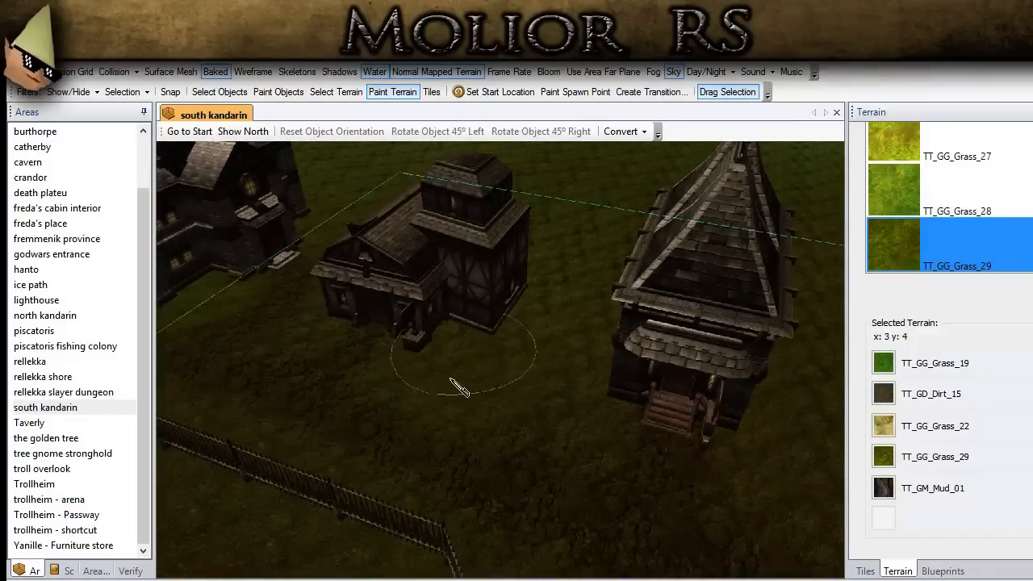
middle_click_drag(633, 484, 361, 438)
key("w")
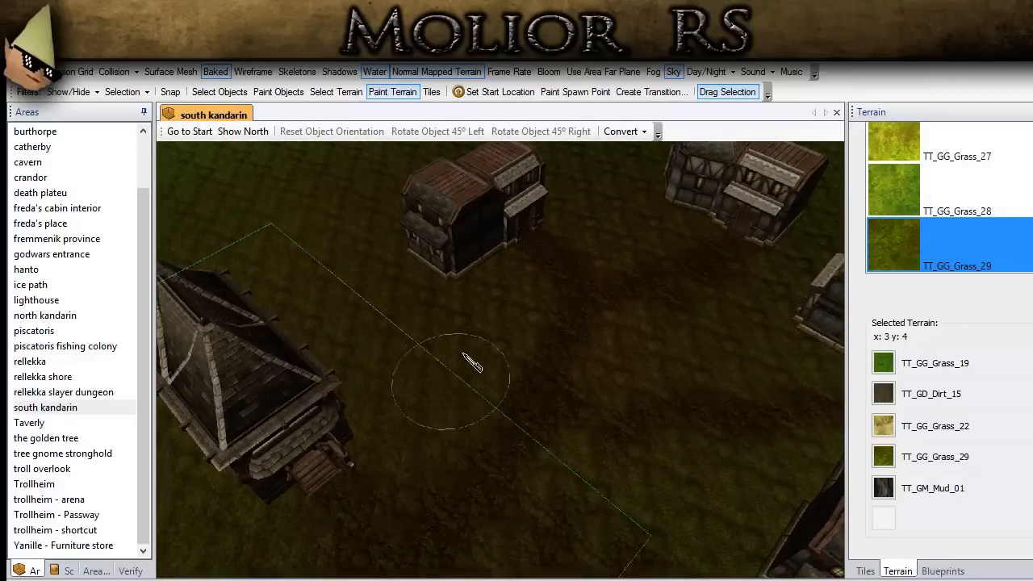
Blend TT_GG_Grass_29 into the ground around the red-roofed double house and the smaller houses beside it.
mouse_move(557, 427)
middle_mouse_down()
mouse_move(314, 364)
mouse_move(342, 392)
mouse_move(557, 472)
mouse_move(472, 422)
mouse_move(488, 359)
middle_mouse_up()
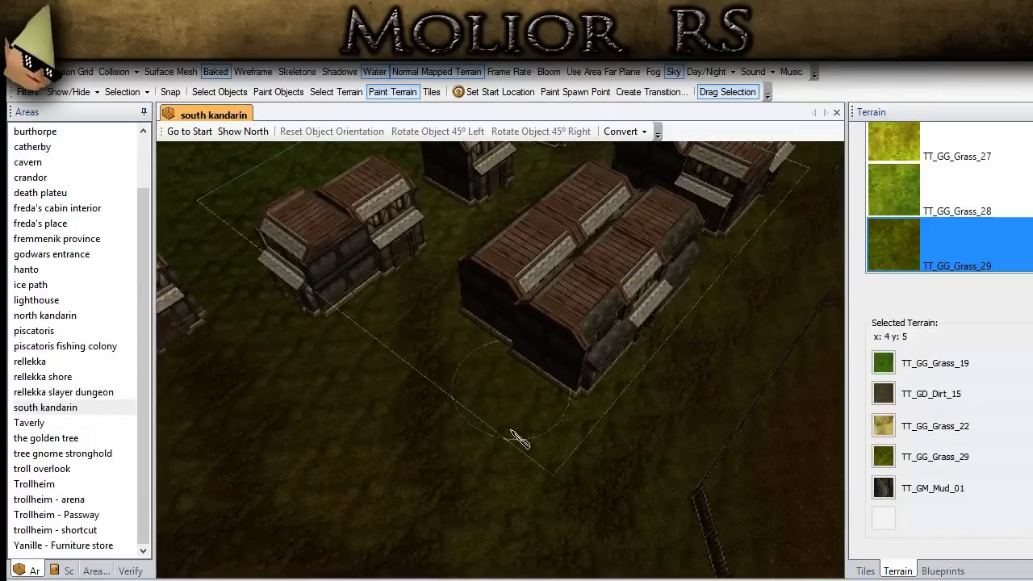
middle_click_drag(389, 438, 493, 373)
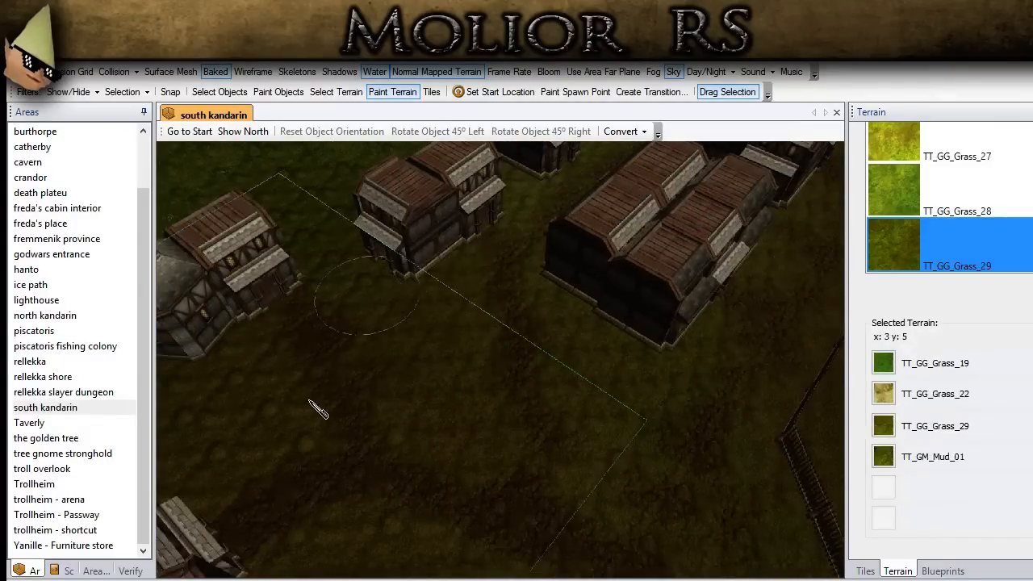
middle_click_drag(323, 417, 270, 418)
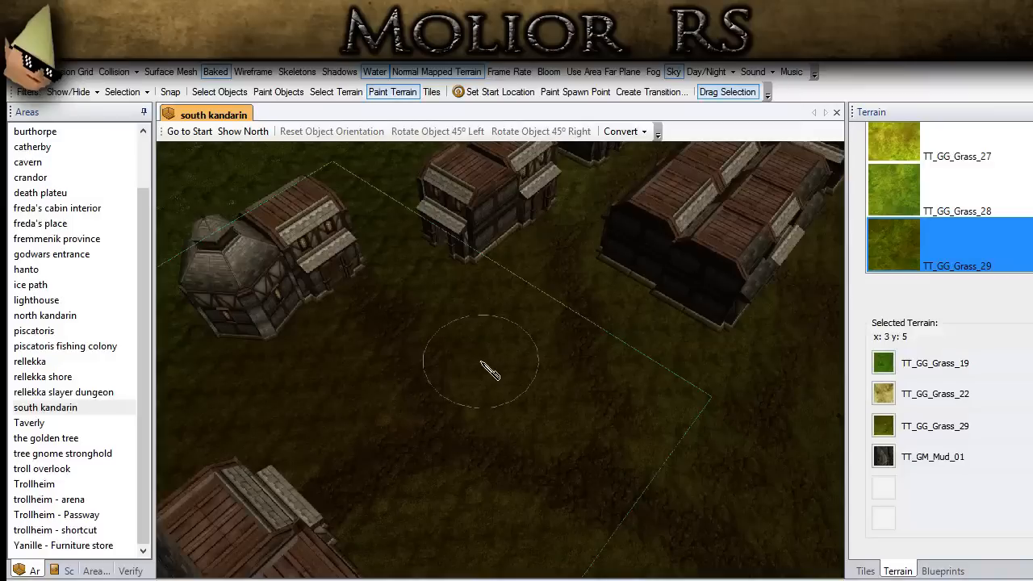
middle_click_drag(633, 321, 92, 420)
middle_click_drag(539, 321, 393, 461)
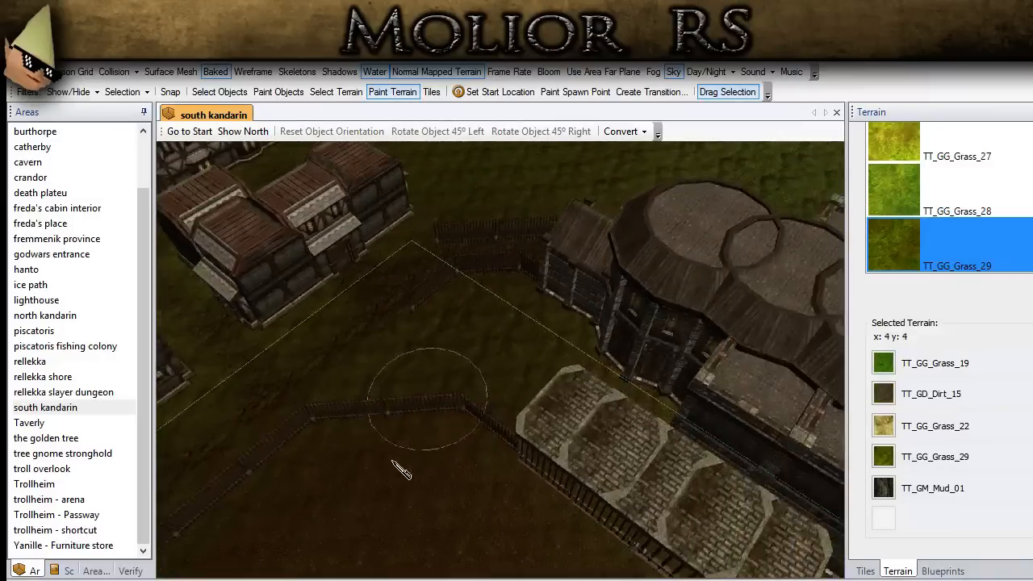
Paint TT_GG_Grass_29 between the domed building, its stone-roofed shed and the fenced mud path.
middle_click_drag(447, 427, 570, 427)
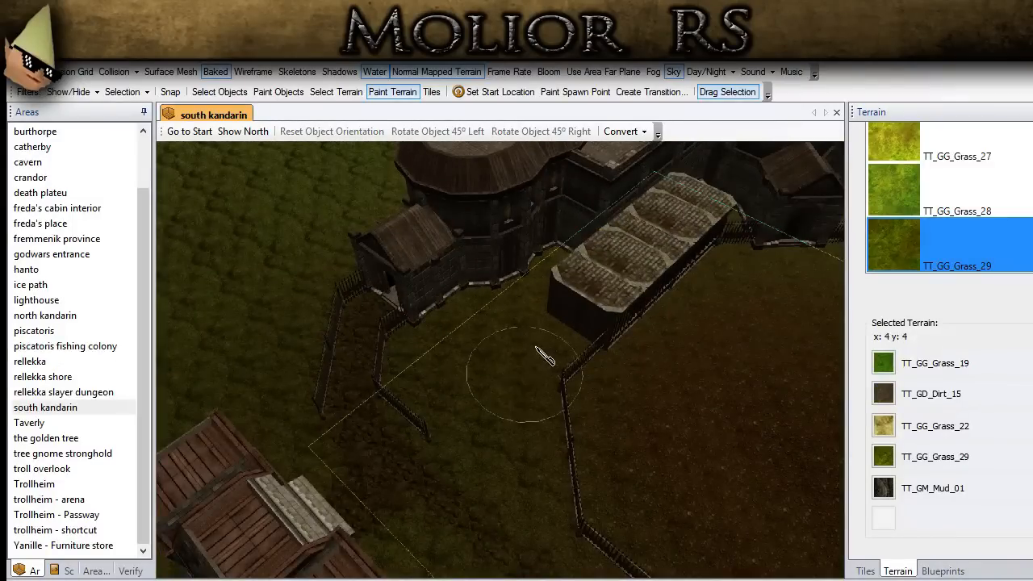
middle_click_drag(389, 467, 470, 516)
mouse_move(319, 443)
middle_mouse_down()
mouse_move(369, 406)
mouse_move(361, 394)
middle_mouse_up()
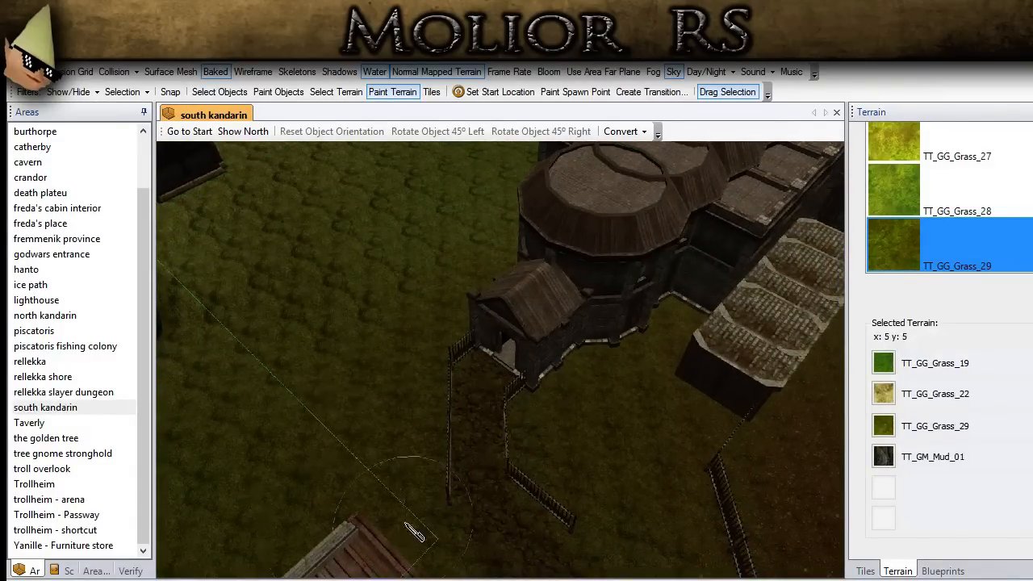
middle_click_drag(414, 533, 382, 250)
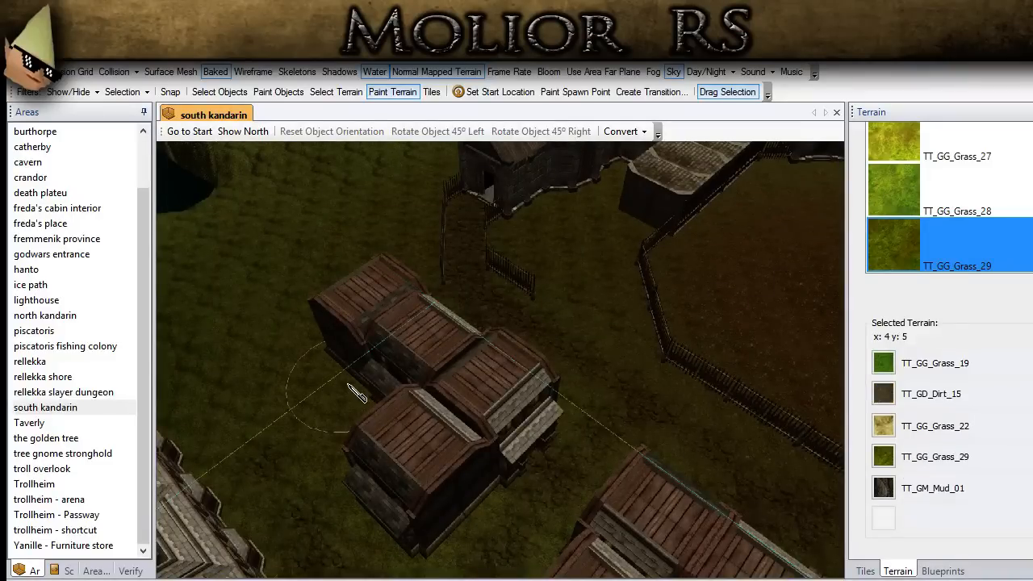
Paint TT_GG_Grass_29 around the joined red-roofed houses and the long grey-roofed row house.
middle_click_drag(348, 384, 425, 383)
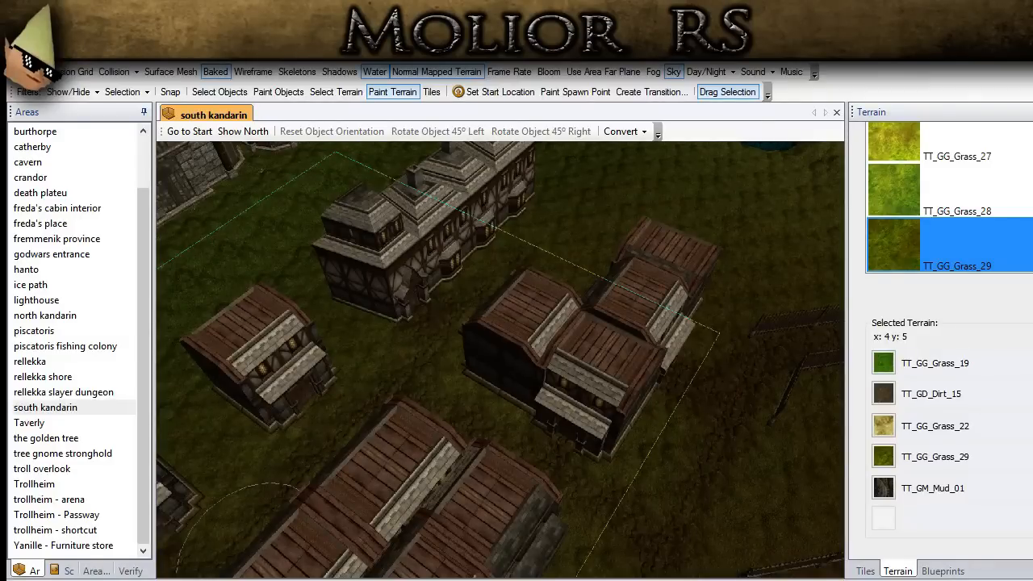
middle_click_drag(383, 409, 568, 366)
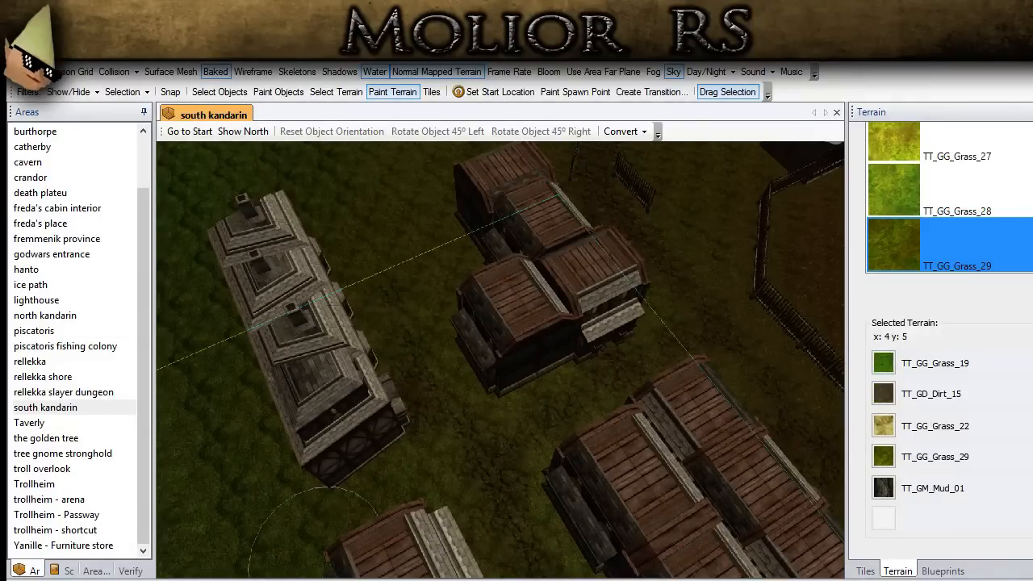
mouse_move(405, 451)
middle_mouse_down()
mouse_move(392, 436)
mouse_move(485, 480)
mouse_move(486, 541)
middle_mouse_up()
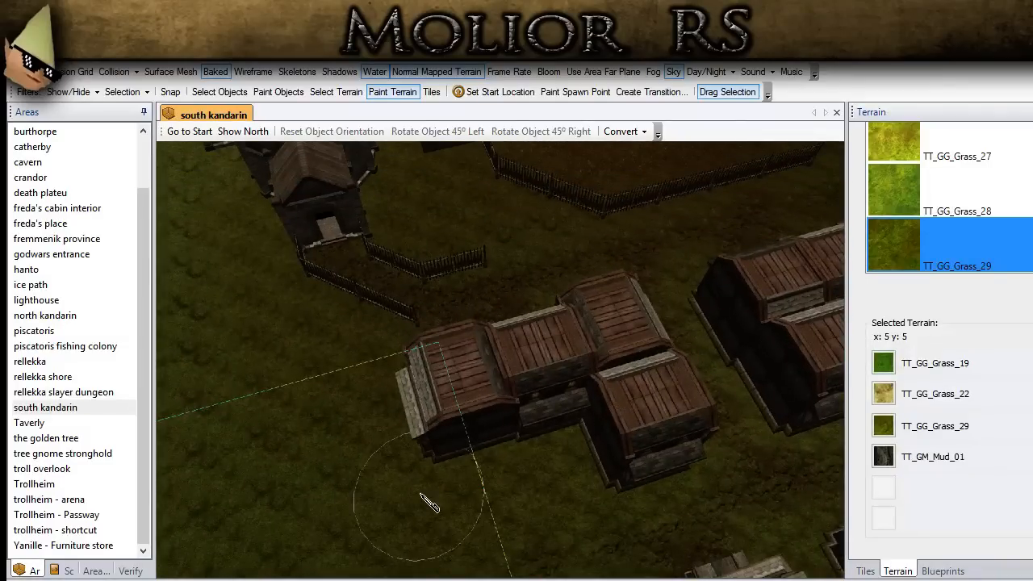
scroll(355, 452, "down", 2)
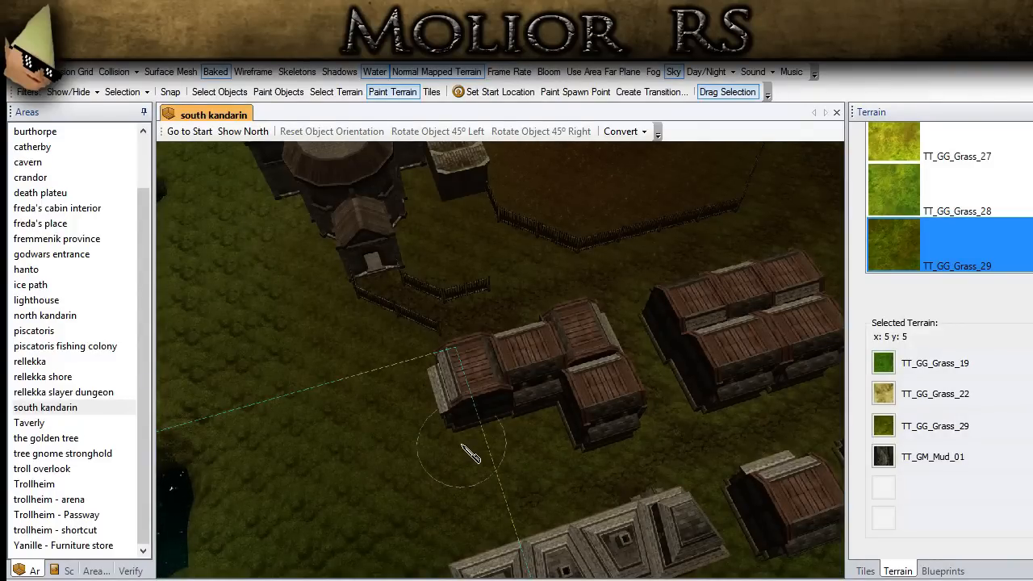
middle_click_drag(436, 427, 505, 483)
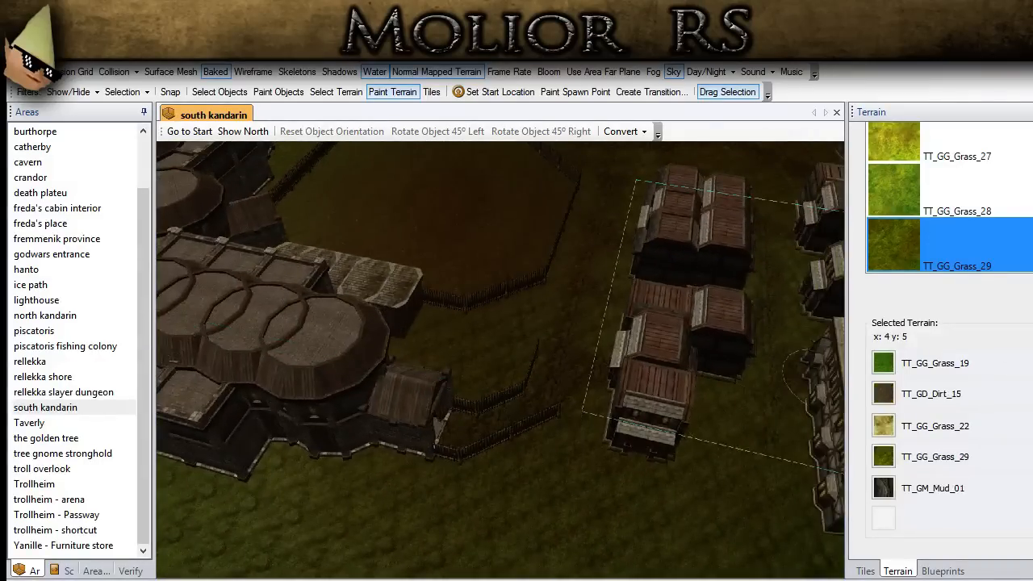
Return to the terrain Color brush at 20% pressure and tint the grass green between the domed building, its shed and the fence.
scroll(949, 338, "up", 5)
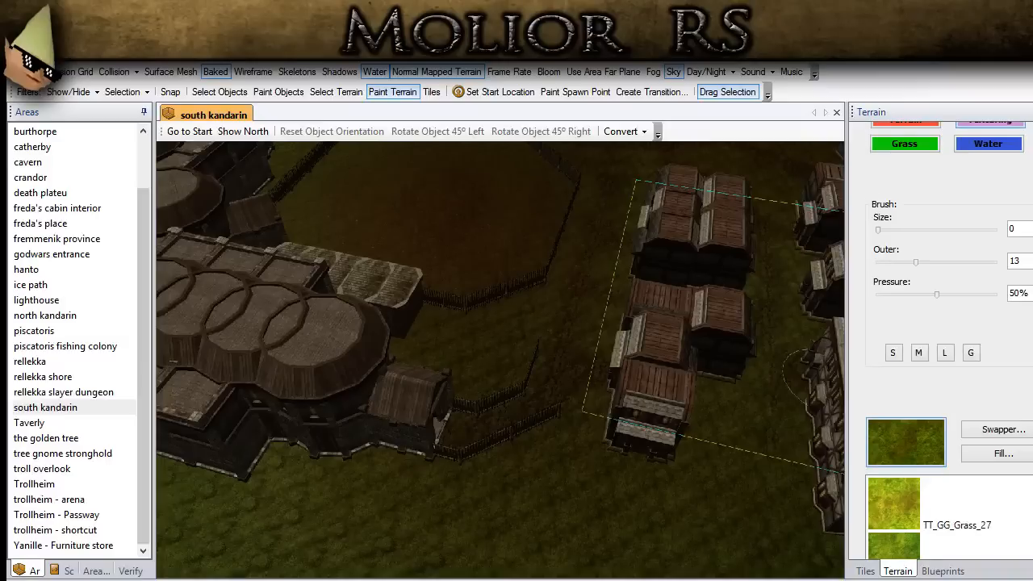
scroll(1026, 196, "up", 1)
scroll(1026, 196, "down", 4)
scroll(1026, 196, "up", 4)
left_click(922, 169)
scroll(954, 436, "down", 2)
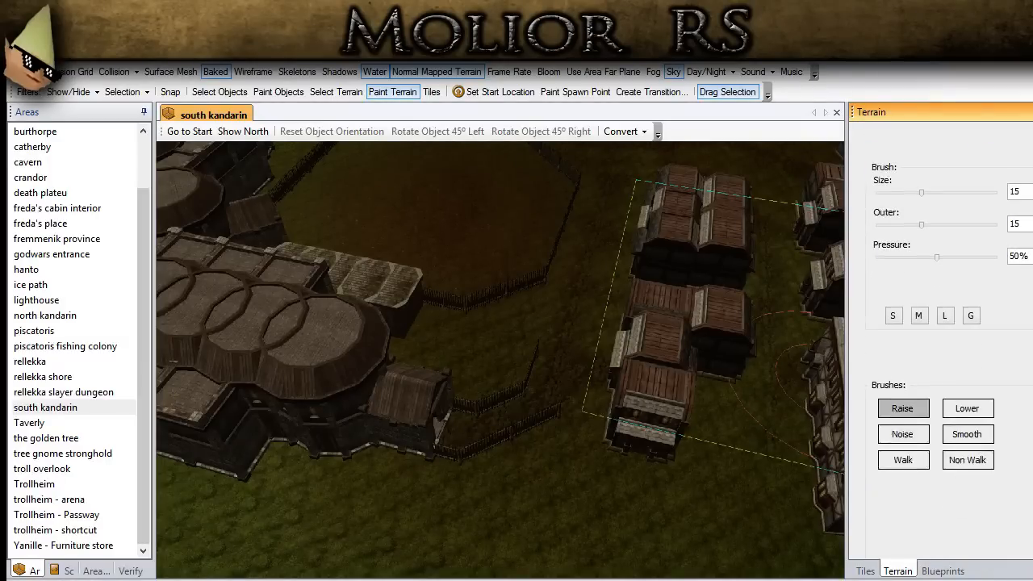
left_click(966, 472)
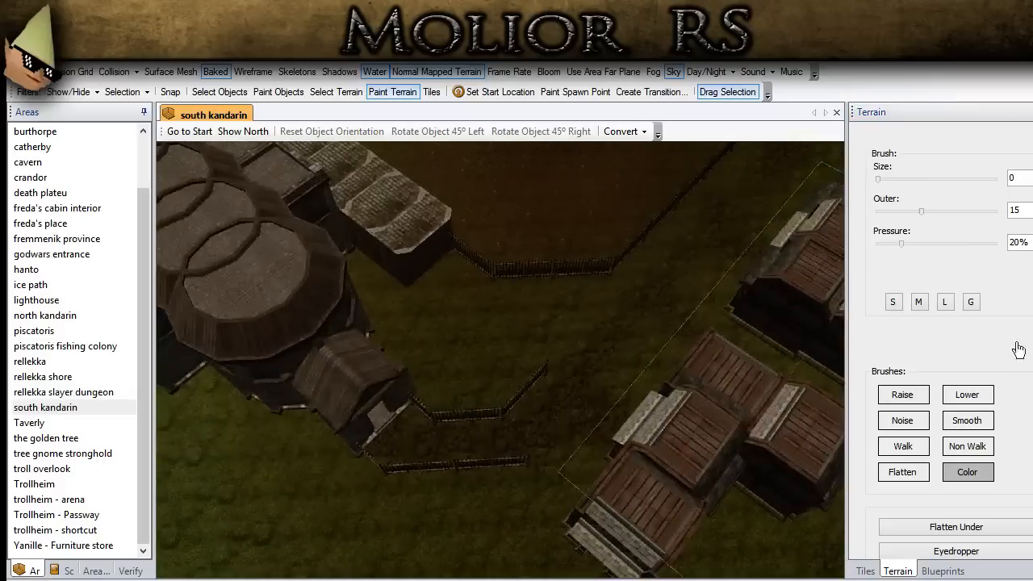
scroll(956, 435, "down", 2)
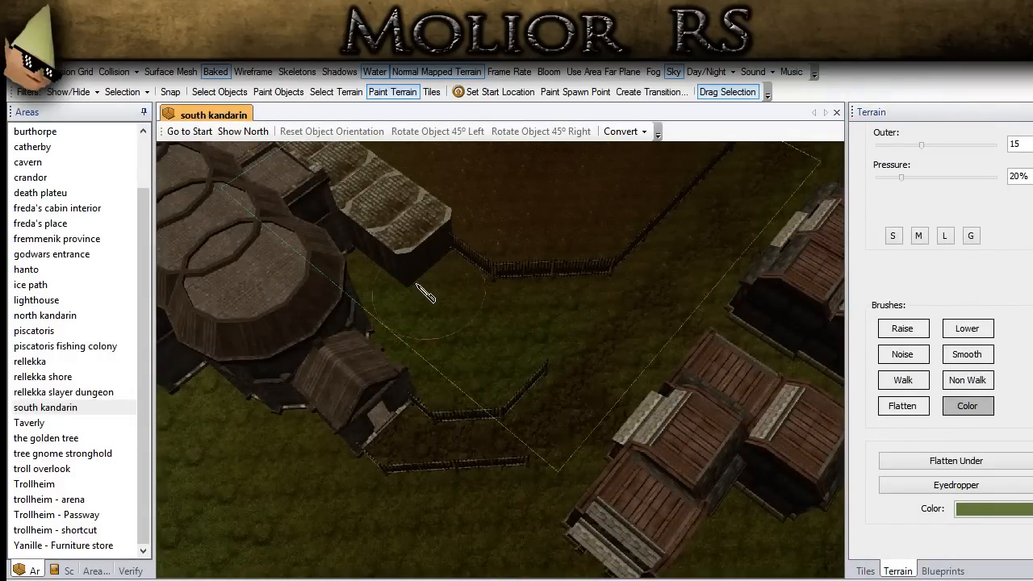
Increase the colour brush's outer size to 18 and tint the grass outside the domed building's entrance.
scroll(339, 422, "down", 3)
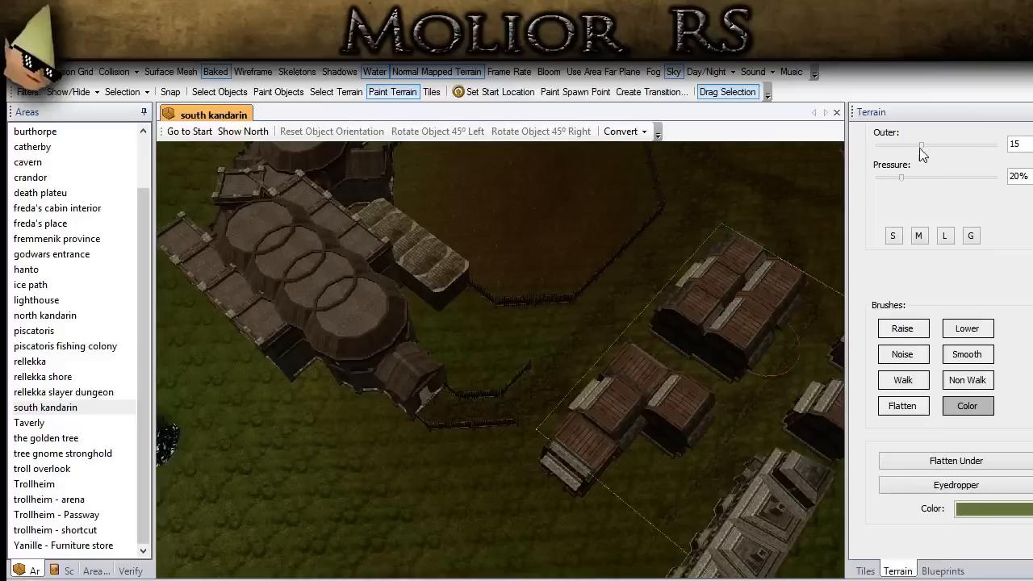
left_click_drag(922, 146, 930, 148)
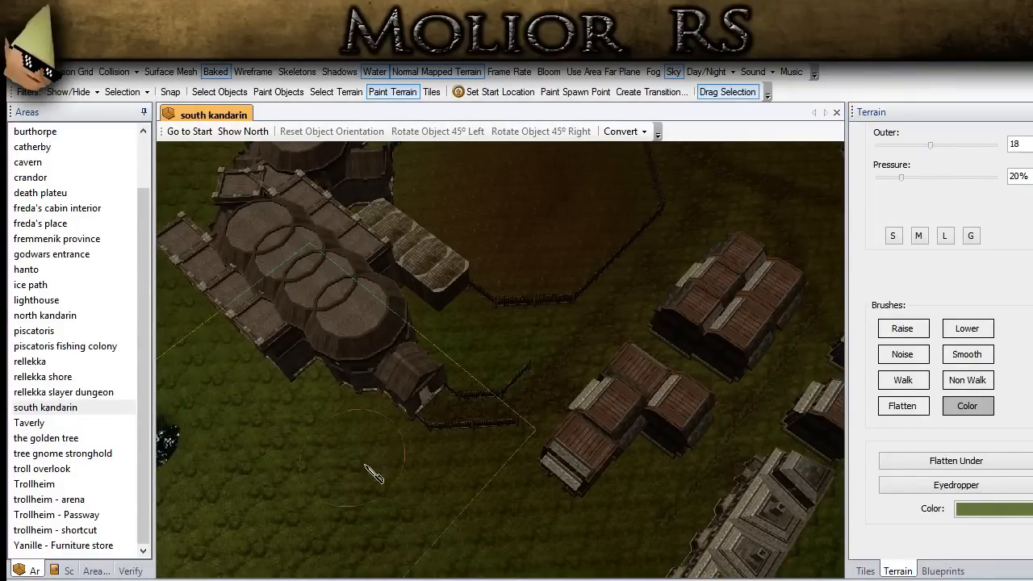
scroll(646, 445, "down", 2)
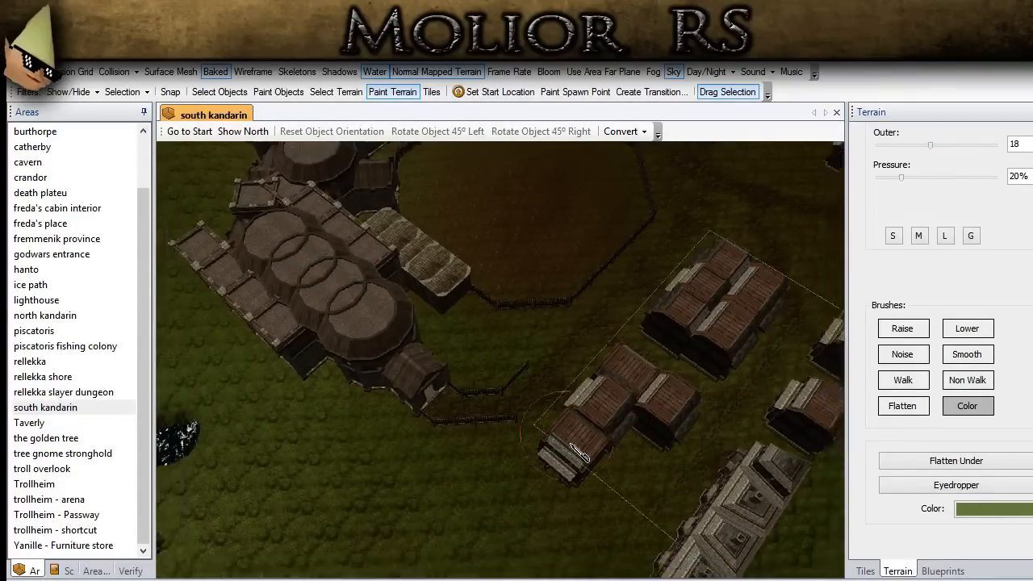
Tint the grass green around the red-roofed town houses, including the two outlying houses, keeping the dirt paths brown.
middle_click_drag(646, 445, 512, 491)
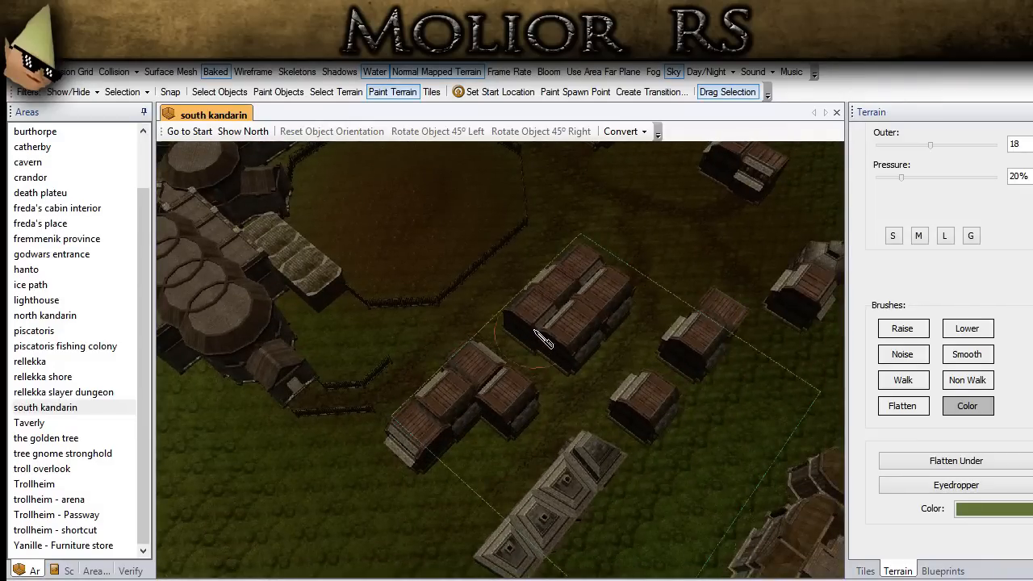
middle_click_drag(607, 324, 399, 551)
middle_click_drag(458, 484, 338, 317)
middle_click_drag(434, 515, 636, 408)
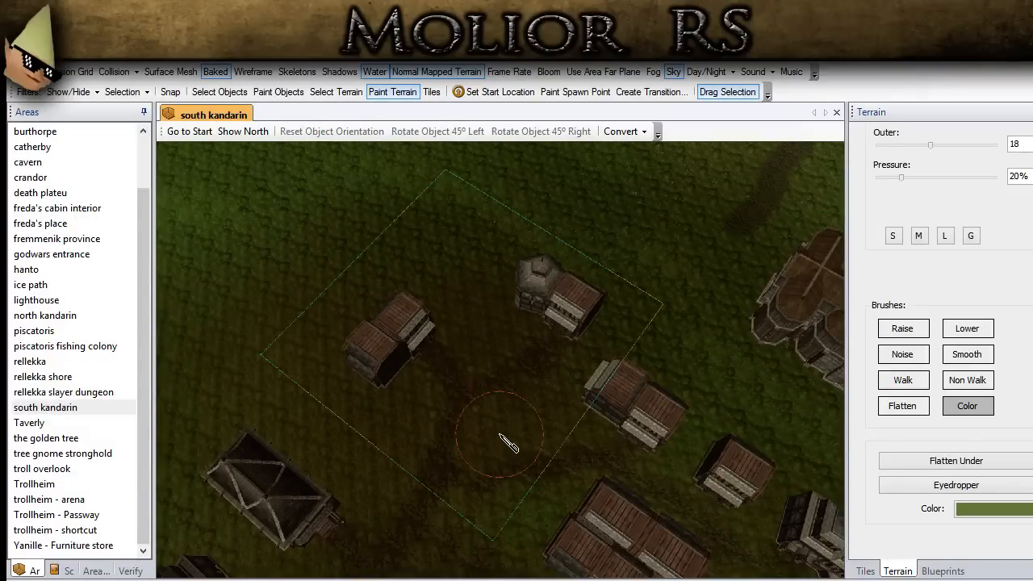
left_click_drag(510, 444, 597, 389)
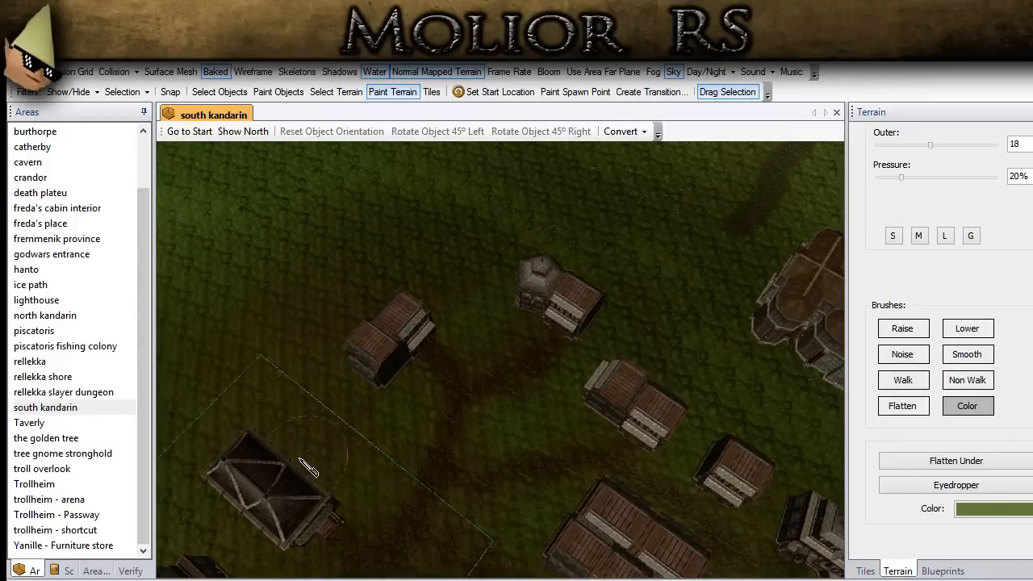
Tint the grass green around the grey-roofed houses beside the fenced arena, leaving the dirt paths brown.
mouse_move(257, 473)
middle_mouse_down()
mouse_move(333, 410)
mouse_move(334, 351)
middle_mouse_up()
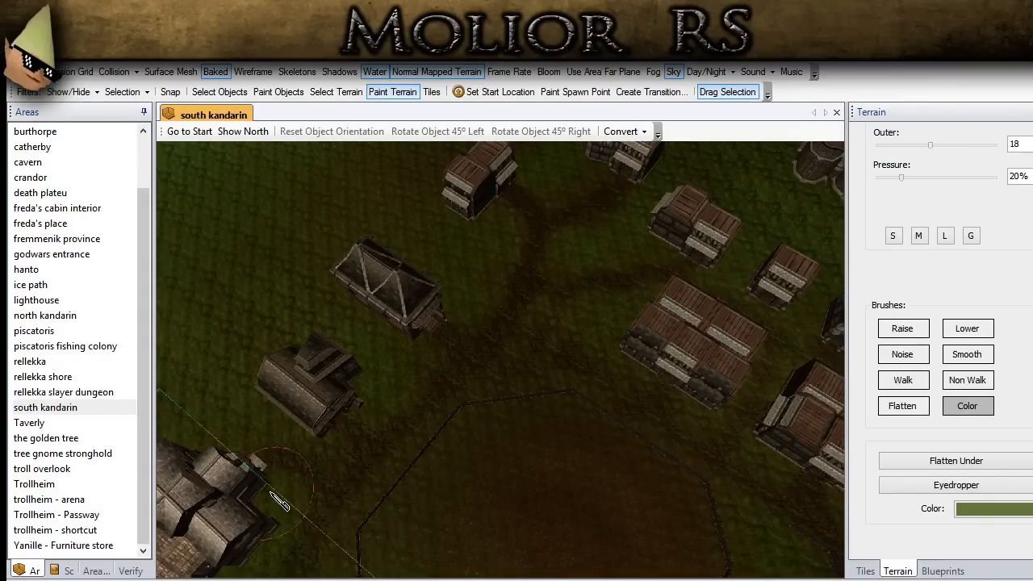
middle_click_drag(213, 413, 348, 384)
scroll(349, 376, "up", 2)
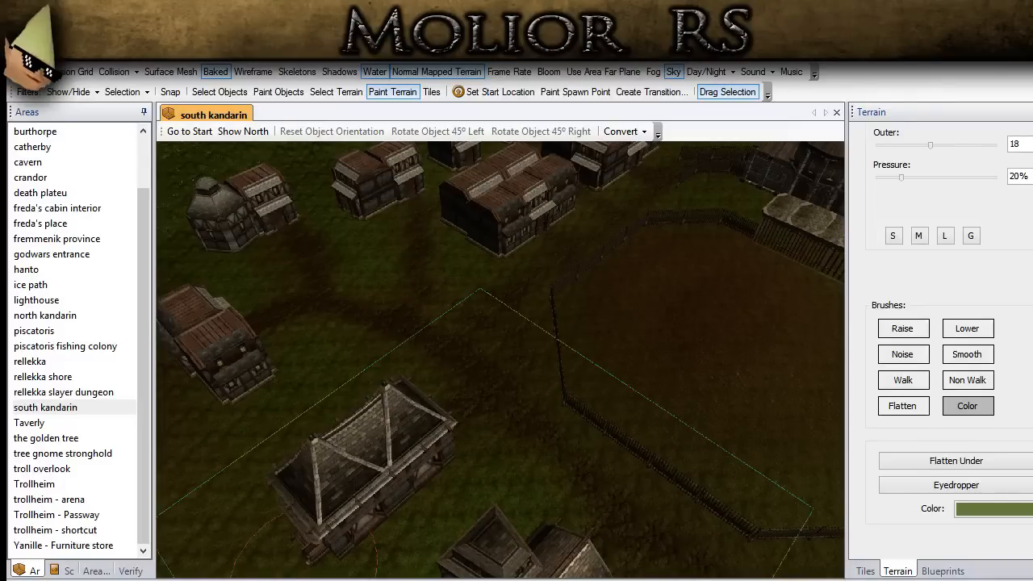
right_click_drag(404, 385, 459, 392)
right_click_drag(574, 413, 373, 484)
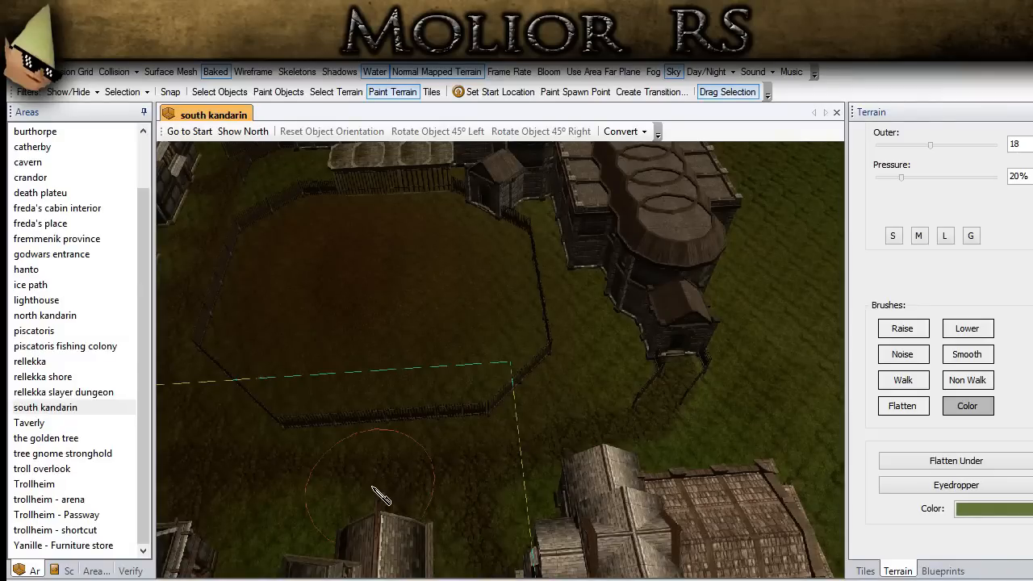
Tint the grass green between the large tiled-roof building and the entrance of the domed hall.
scroll(630, 419, "down", 1)
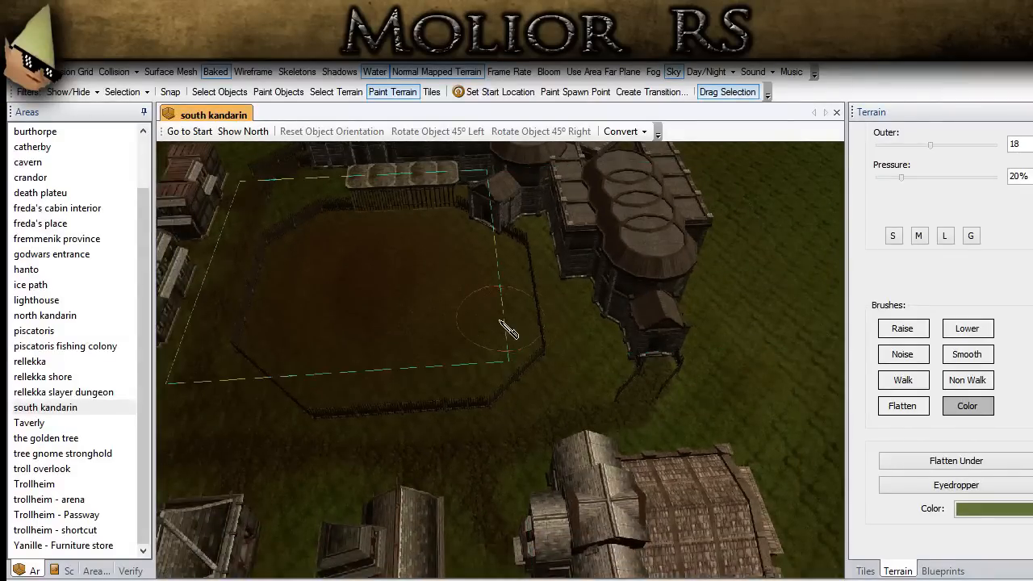
scroll(499, 346, "up", 2)
left_click_drag(543, 404, 210, 367, "ctrl")
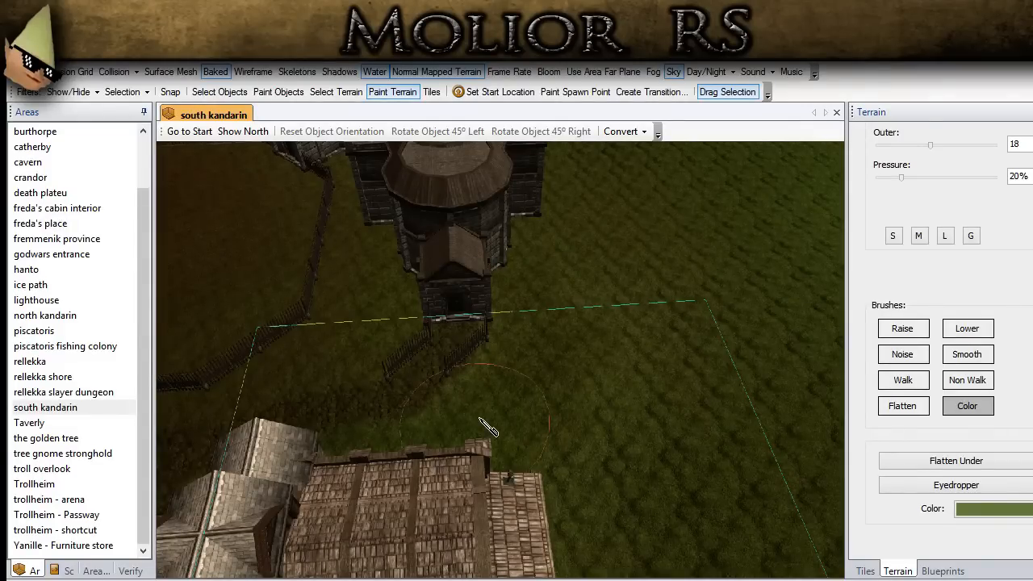
middle_click_drag(499, 416, 291, 421)
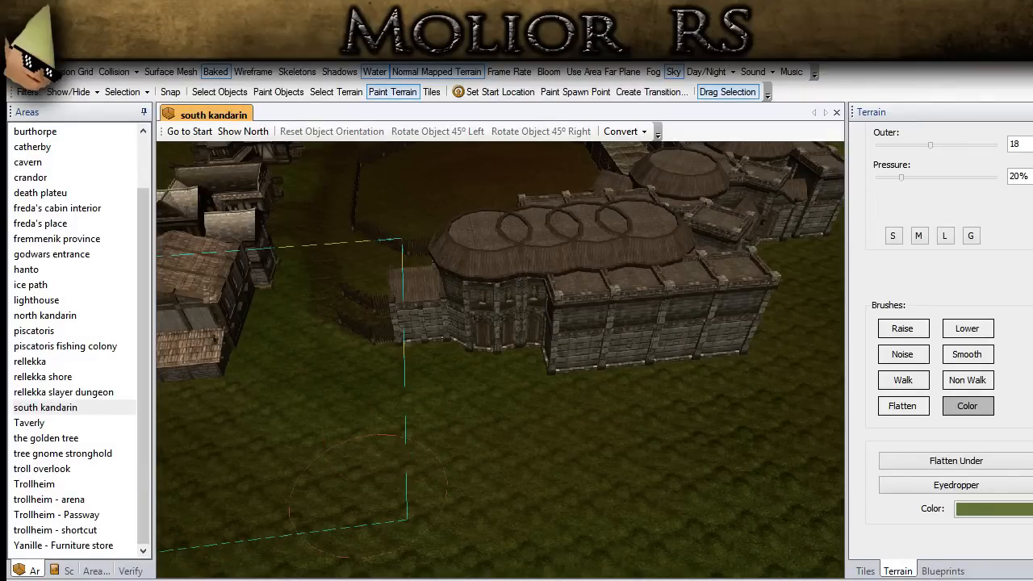
scroll(368, 496, "down", 5)
middle_click_drag(564, 323, 655, 476)
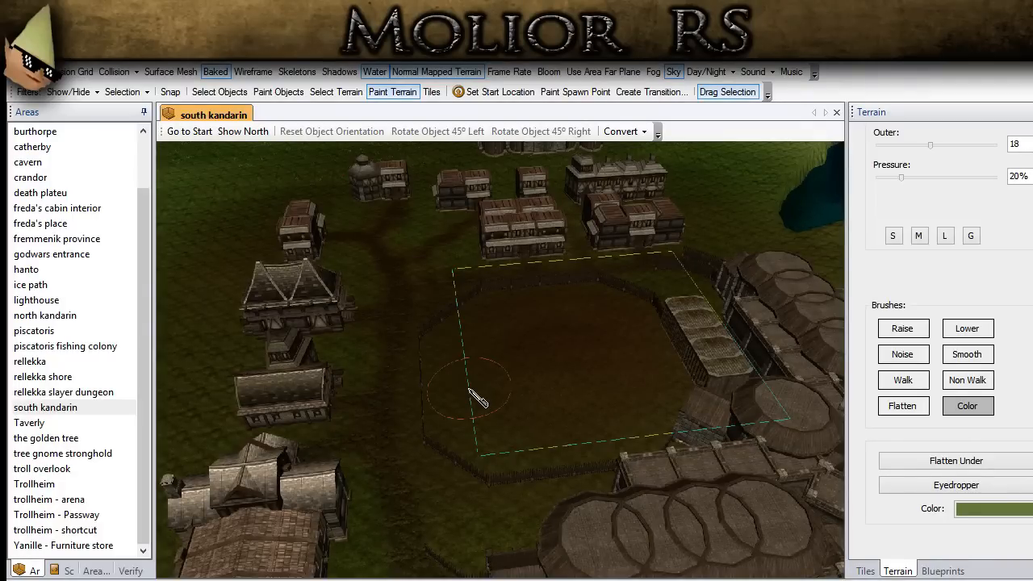
Tint the ground green along the arena's fence line, leaving the middle of the arena brown.
scroll(484, 424, "up", 6)
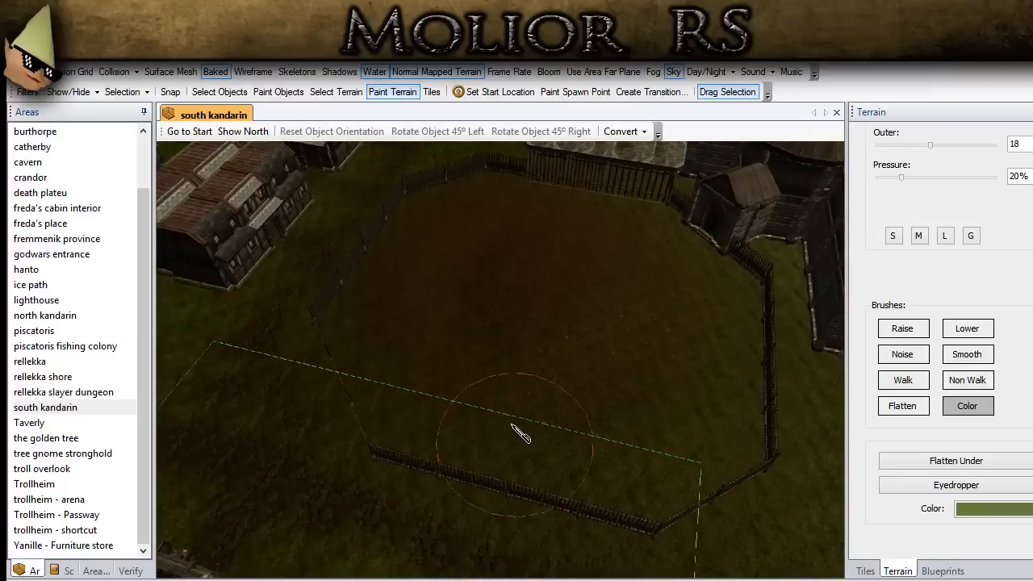
middle_click_drag(633, 415, 368, 405)
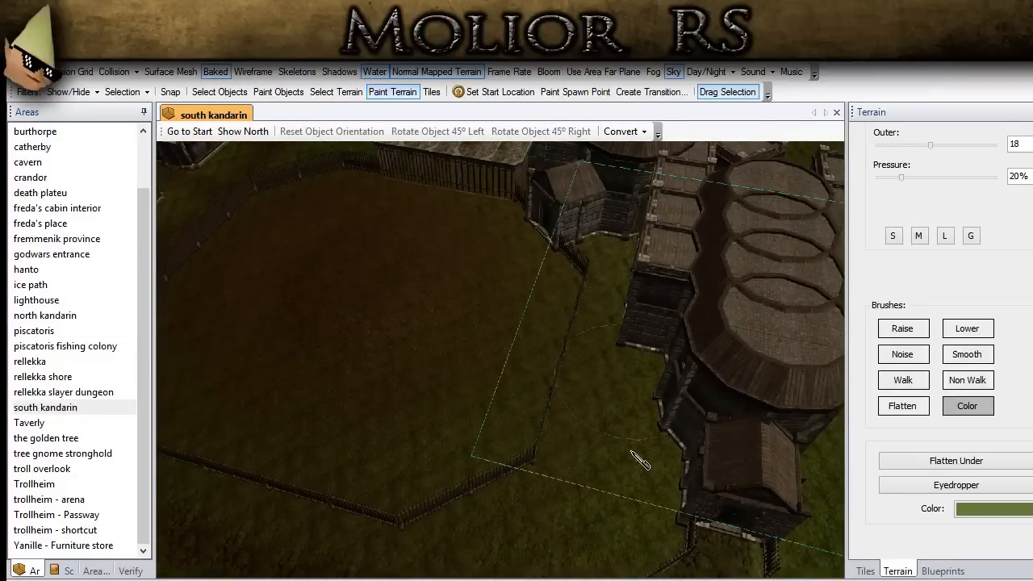
middle_click_drag(368, 276, 637, 338)
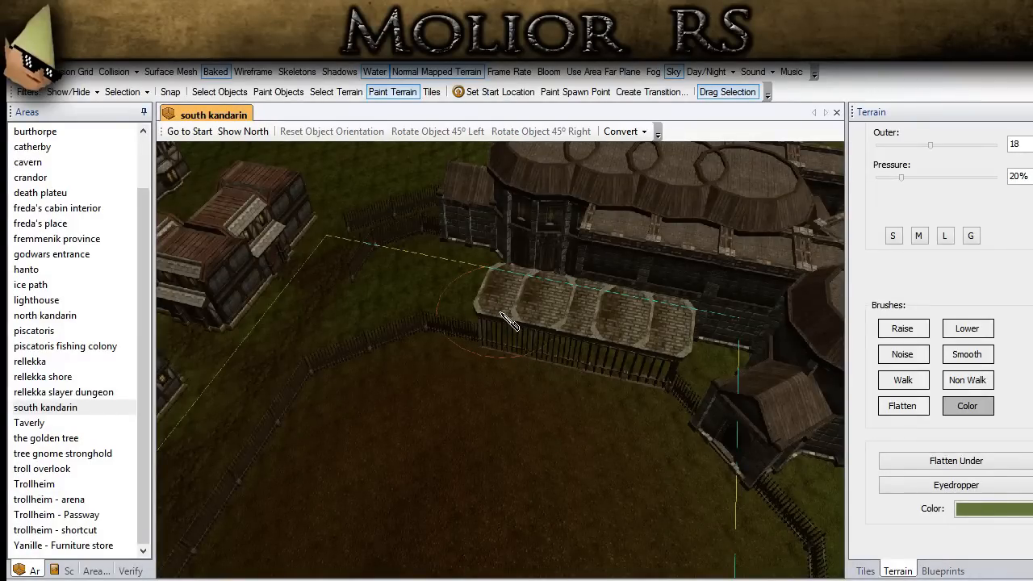
middle_click_drag(263, 459, 349, 389)
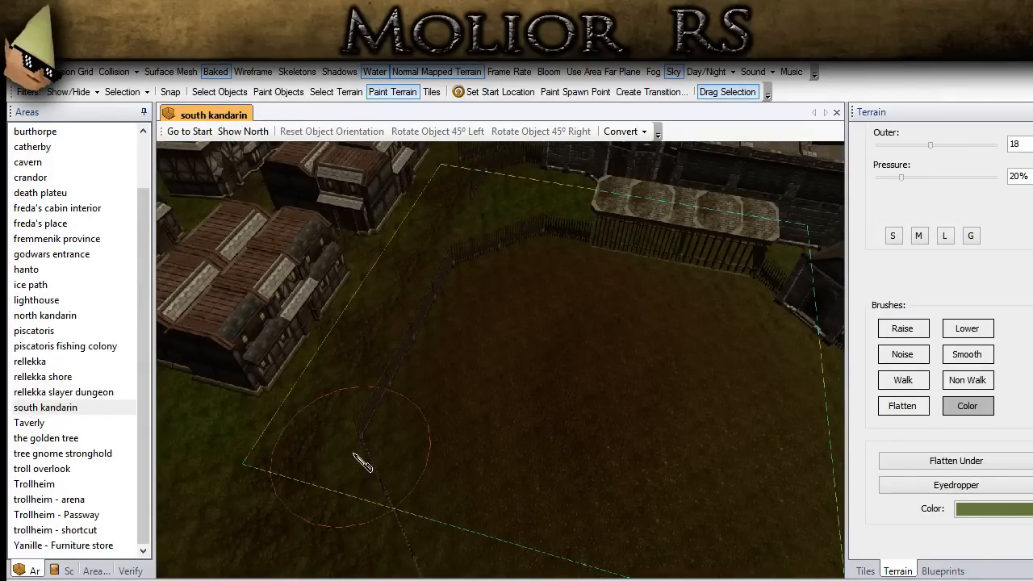
Examine the green tint across the town houses, the fenced arena and the domed halls from several angles.
scroll(363, 464, "down", 3)
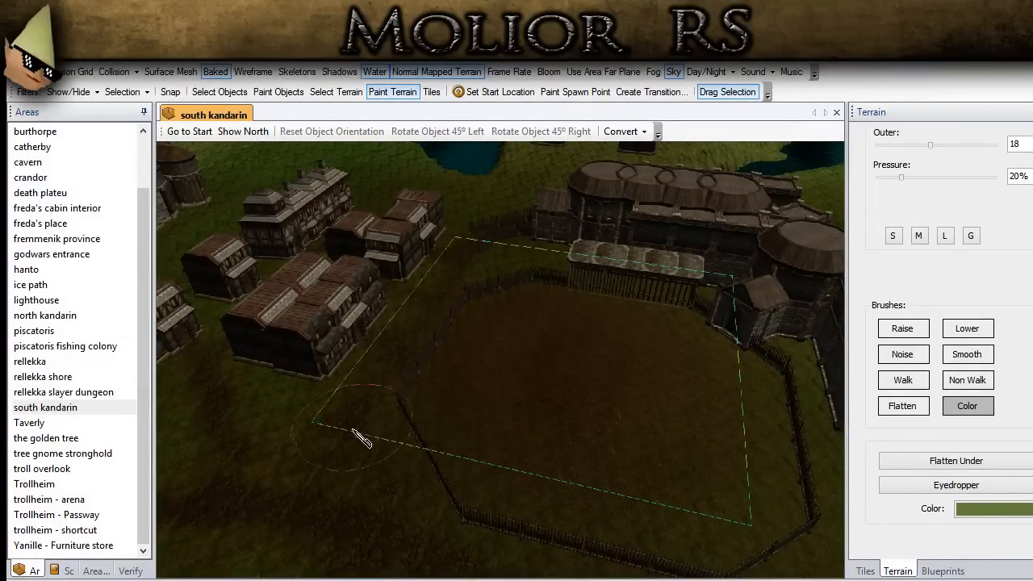
key("Left")
scroll(335, 430, "down", 2)
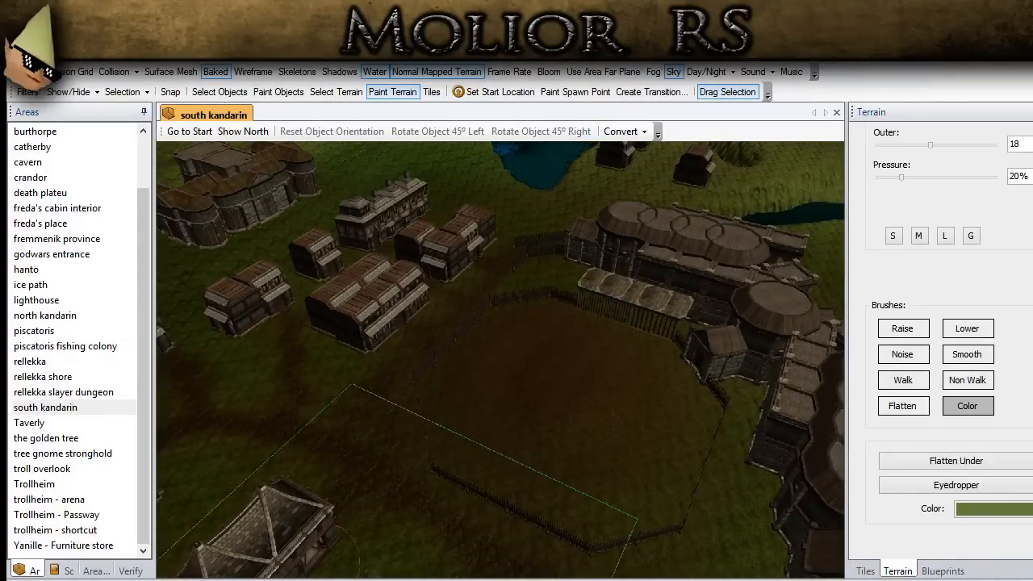
right_click_drag(439, 463, 455, 529)
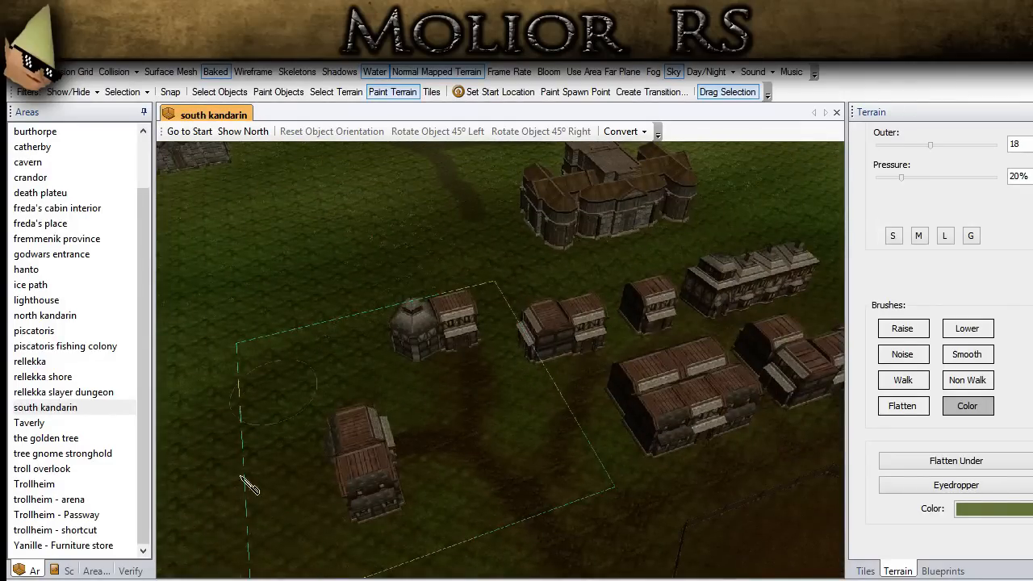
key("s")
key("d")
key("s")
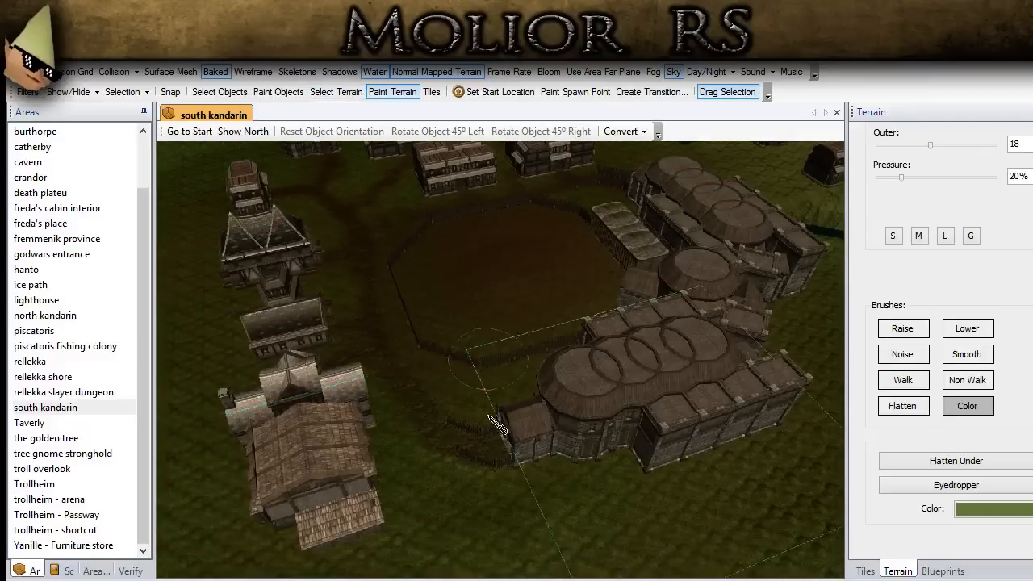
key("w")
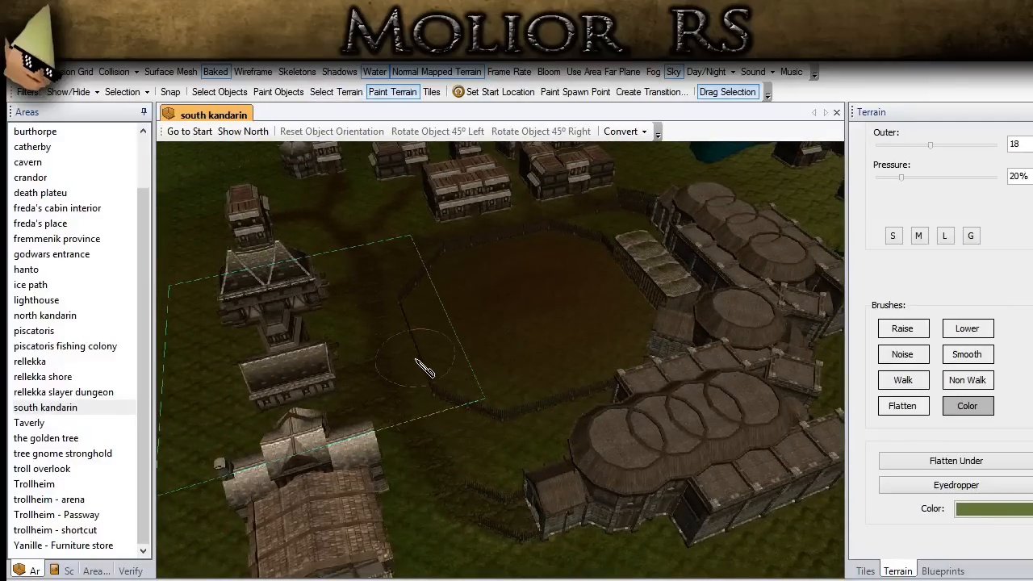
Tint the remaining dull grass green along the arena fence and the adjoining walls of the domed hall.
middle_click_drag(460, 384, 582, 394)
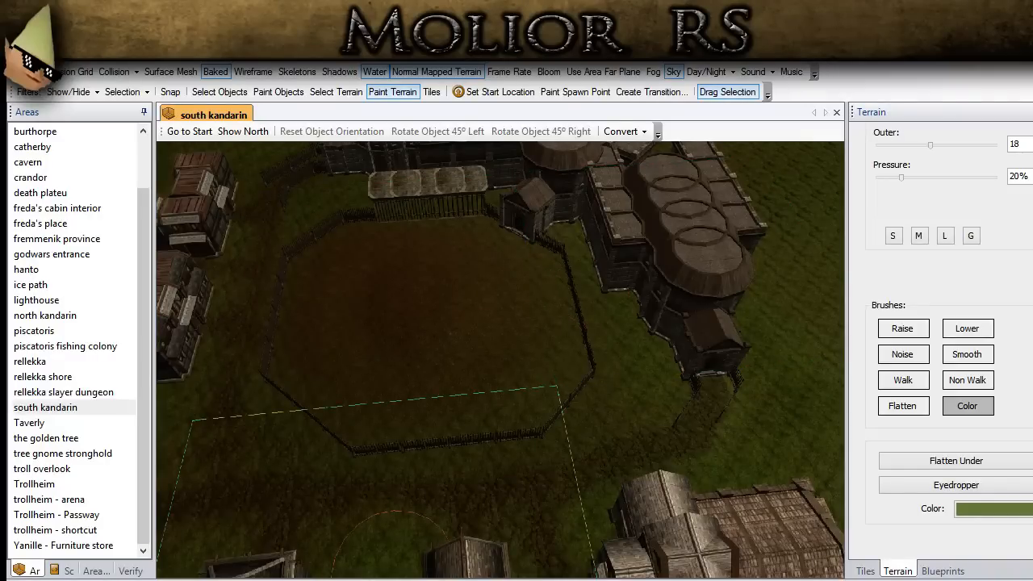
mouse_move(471, 480)
middle_mouse_down()
mouse_move(447, 413)
mouse_move(424, 397)
mouse_move(373, 440)
middle_mouse_up()
scroll(459, 411, "up", 5)
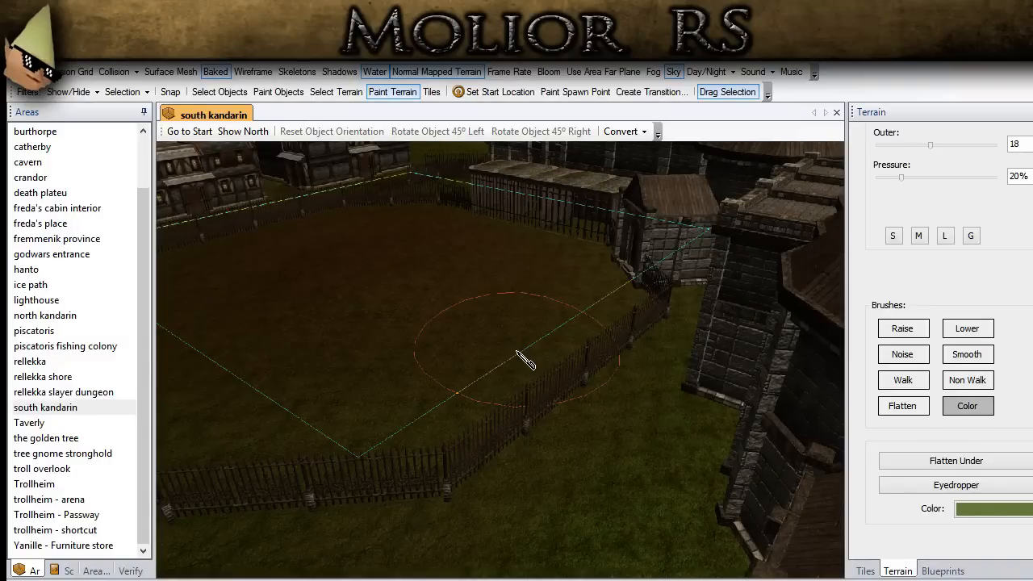
scroll(514, 351, "down", 4)
middle_click_drag(428, 354, 668, 437)
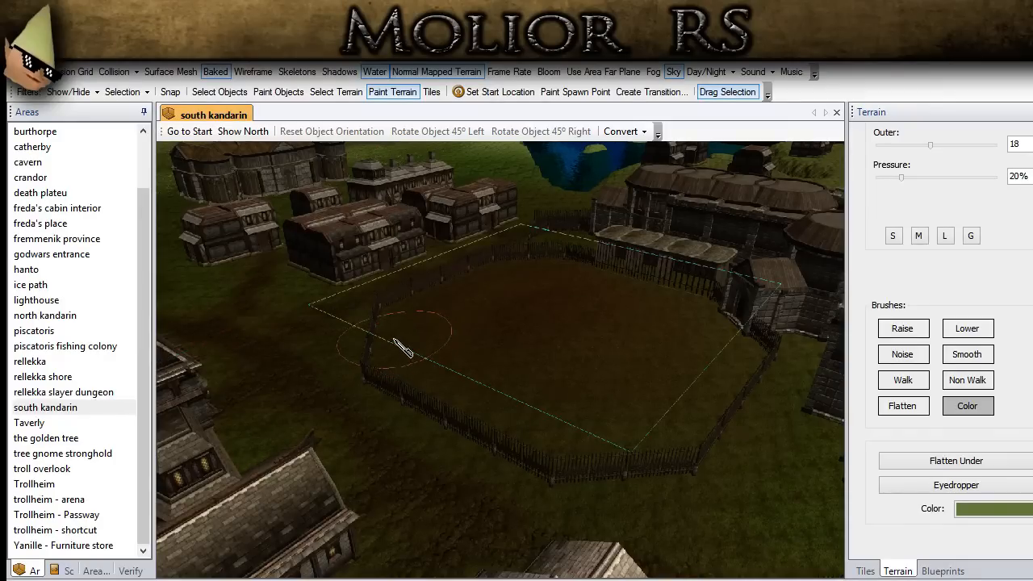
middle_click_drag(575, 434, 569, 480)
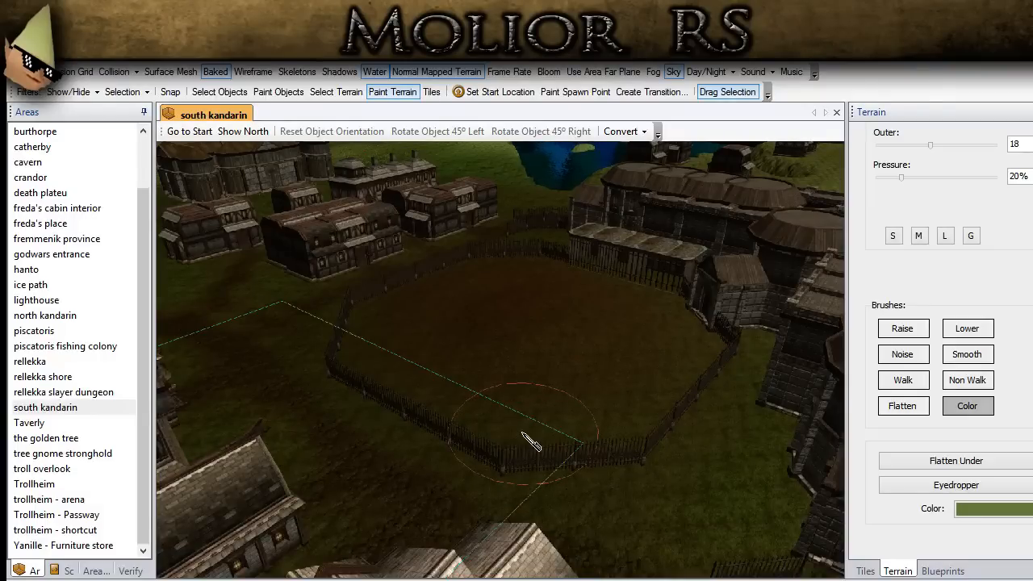
middle_click_drag(522, 433, 454, 468)
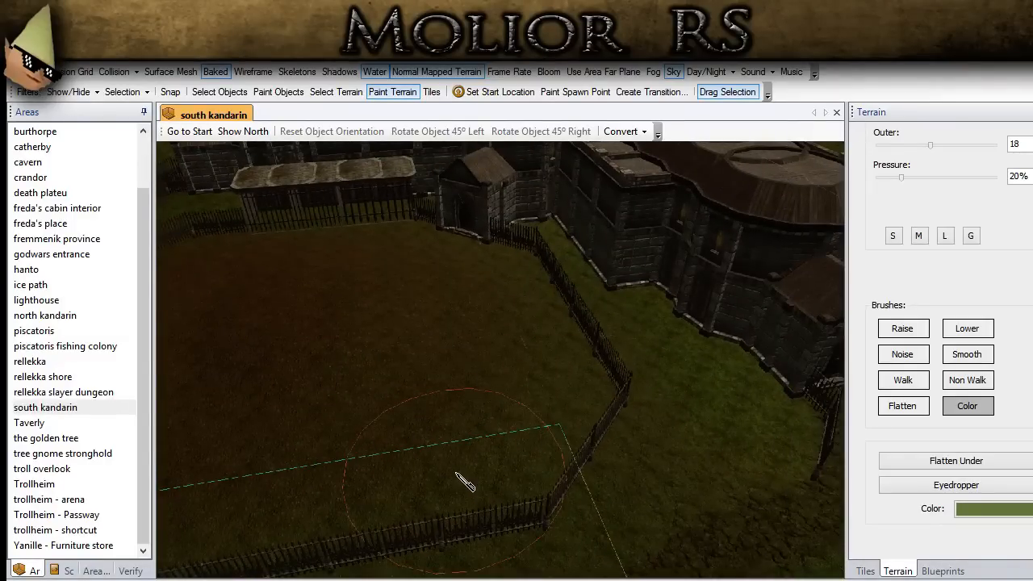
scroll(694, 376, "down", 3)
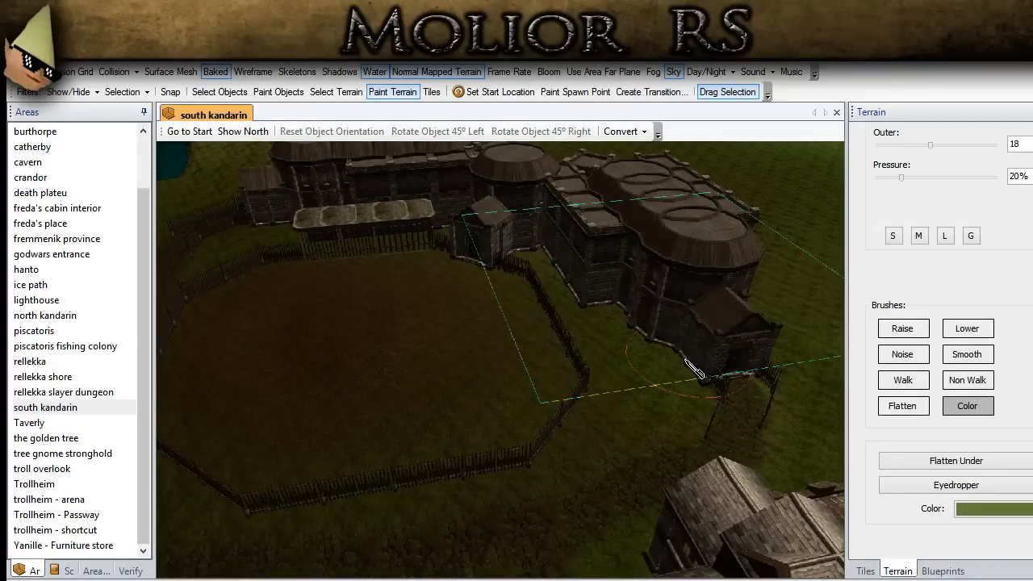
At the coast, switch to texture painting with size and outer 10 at 100% pressure and choose TT_GD_Dirt_03.
mouse_move(662, 380)
middle_mouse_down()
mouse_move(616, 417)
mouse_move(839, 514)
mouse_move(498, 399)
mouse_move(492, 467)
middle_mouse_up()
middle_click_drag(405, 346, 341, 277)
middle_click_drag(440, 409, 387, 467)
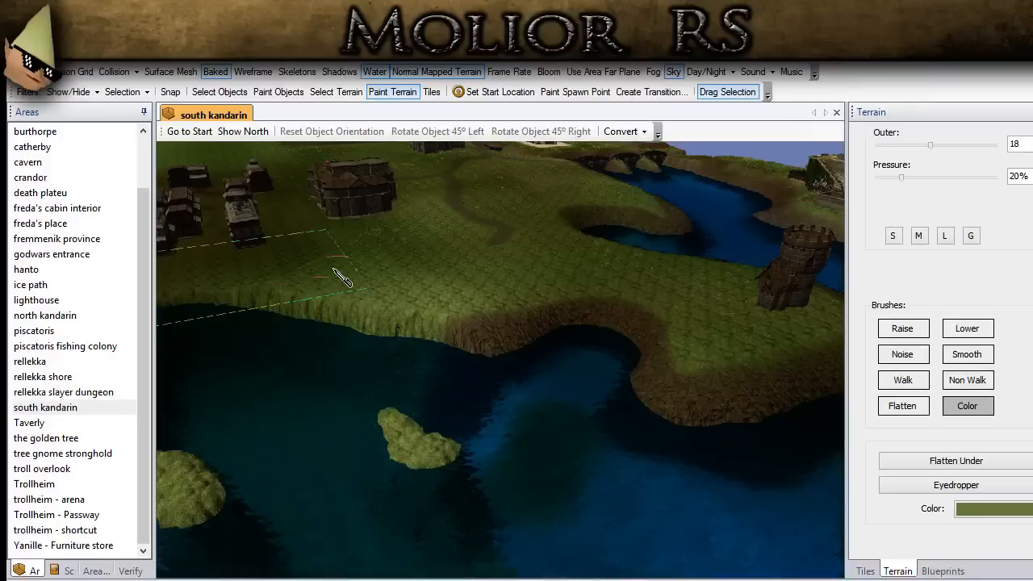
middle_click_drag(563, 346, 540, 430)
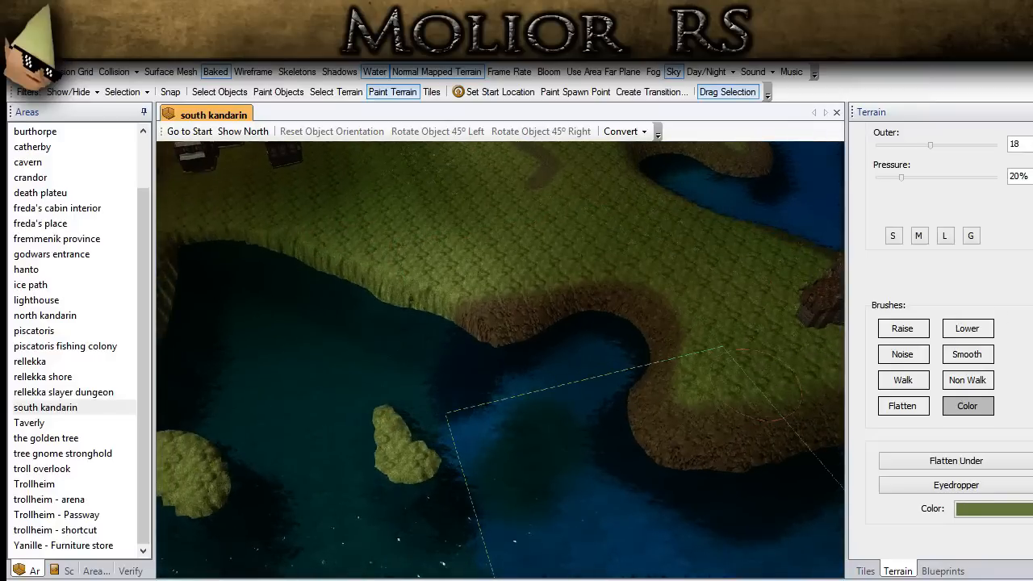
scroll(951, 324, "up", 5)
left_click(989, 168)
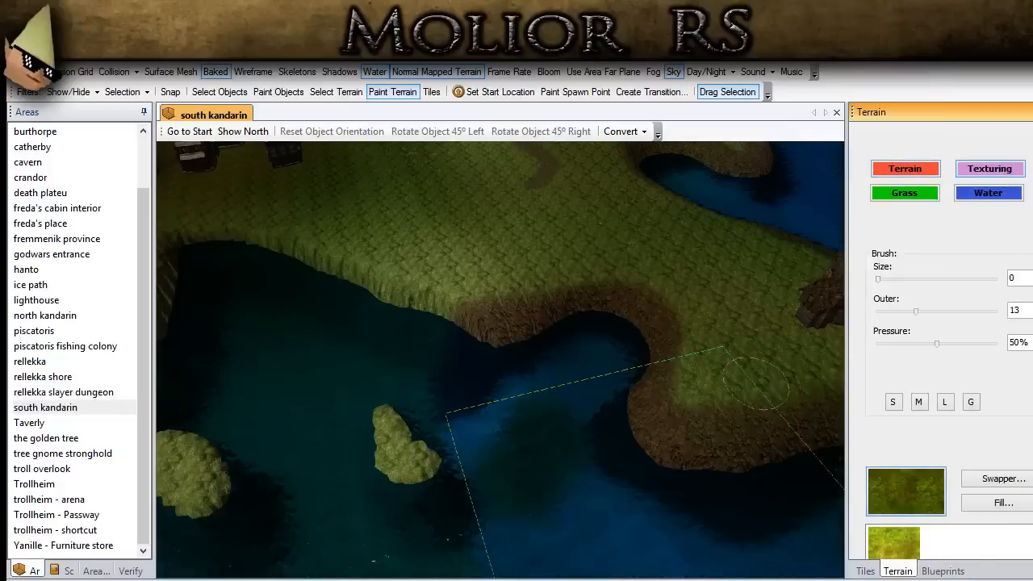
left_click(919, 401)
left_click_drag(935, 343, 993, 343)
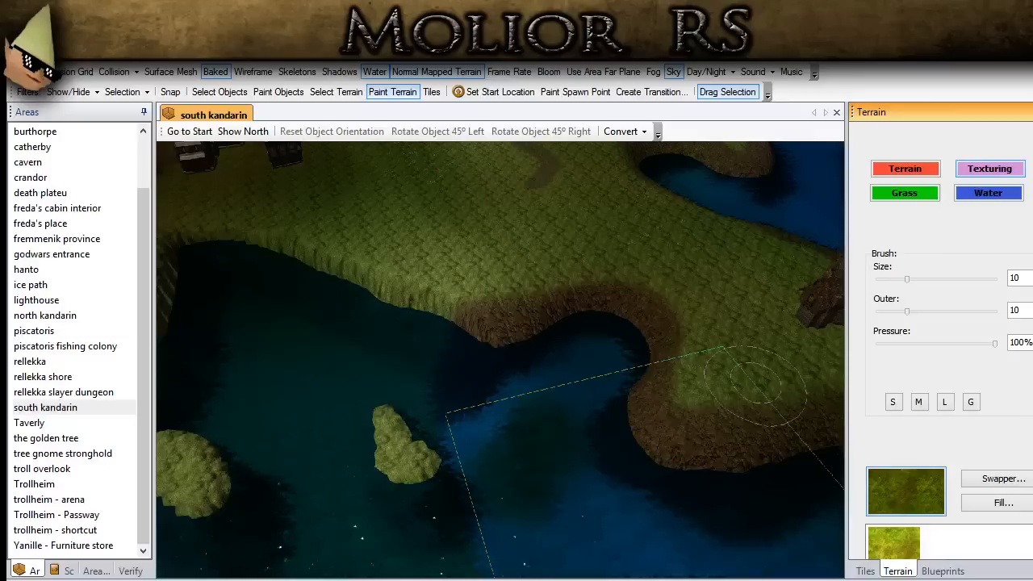
scroll(881, 448, "down", 10)
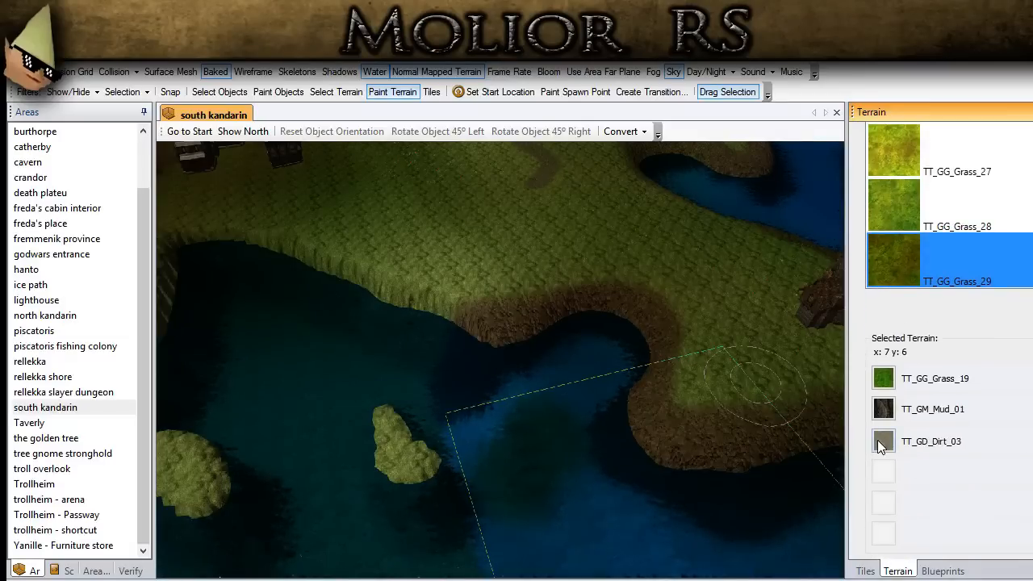
left_click(882, 443)
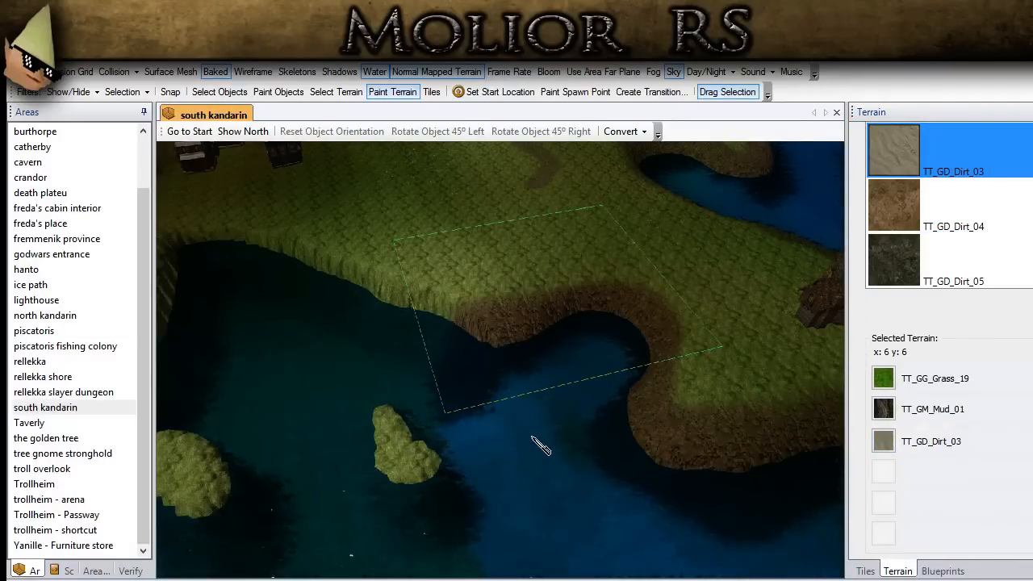
Paint TT_GD_Dirt_03 over the seabed and shoreline of the bay near the lighthouse, increasing the brush's size and outer to 15.
middle_click_drag(538, 467, 476, 449)
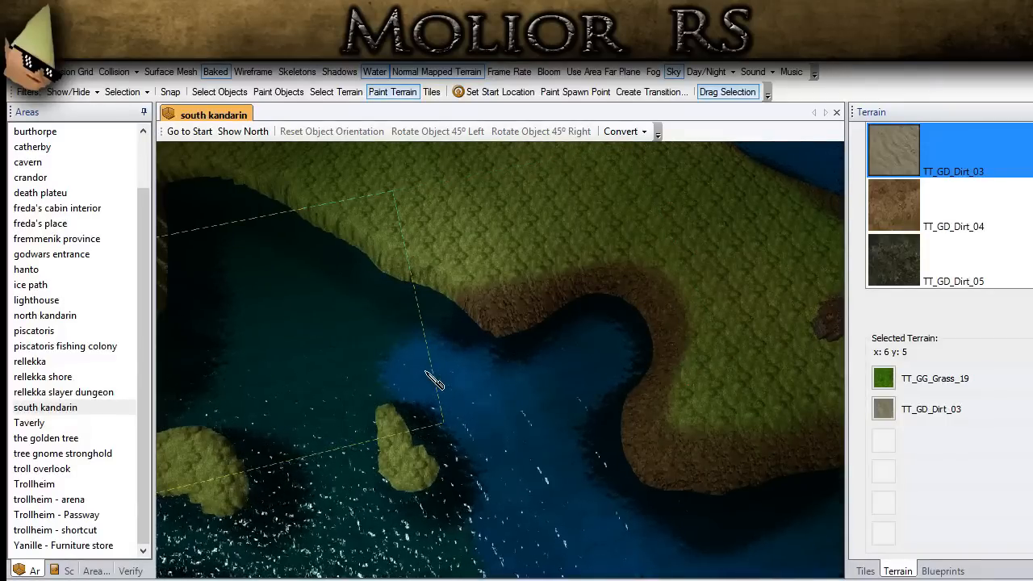
scroll(426, 372, "down", 3)
middle_click_drag(416, 394, 666, 498)
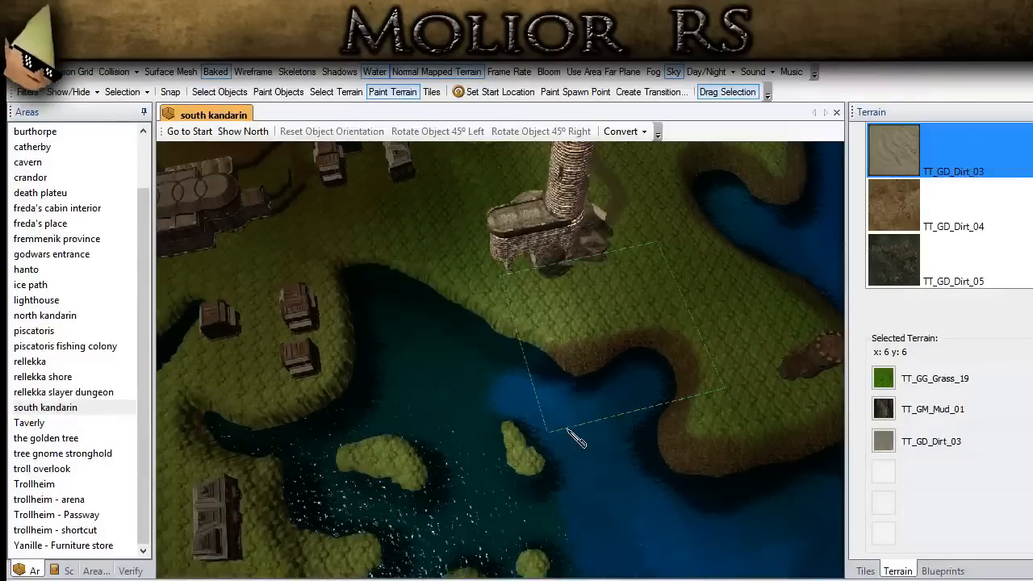
scroll(928, 371, "up", 5)
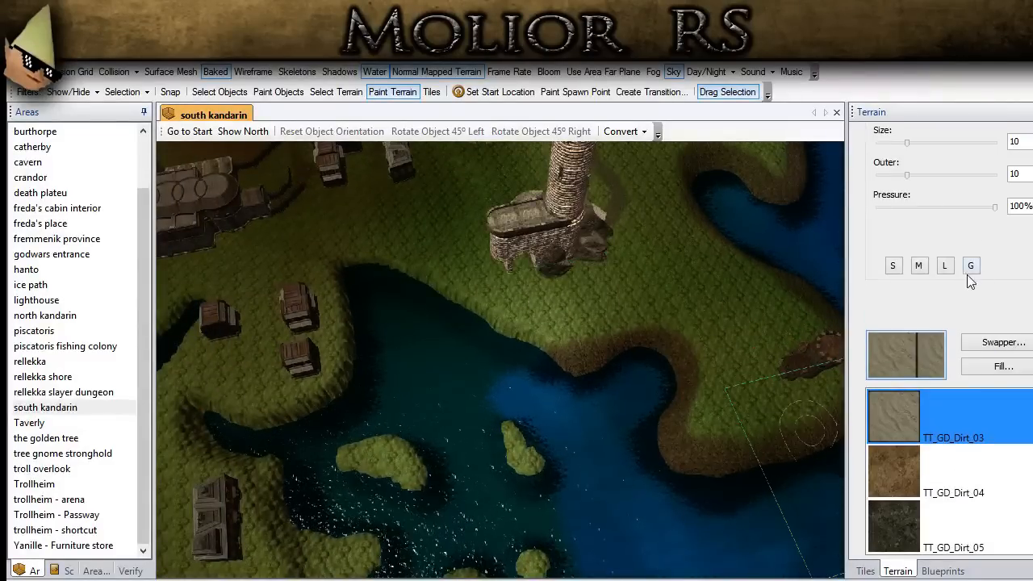
left_click(971, 267)
mouse_move(534, 378)
left_mouse_down()
mouse_move(484, 323)
mouse_move(454, 349)
mouse_move(396, 318)
mouse_move(398, 410)
left_mouse_up()
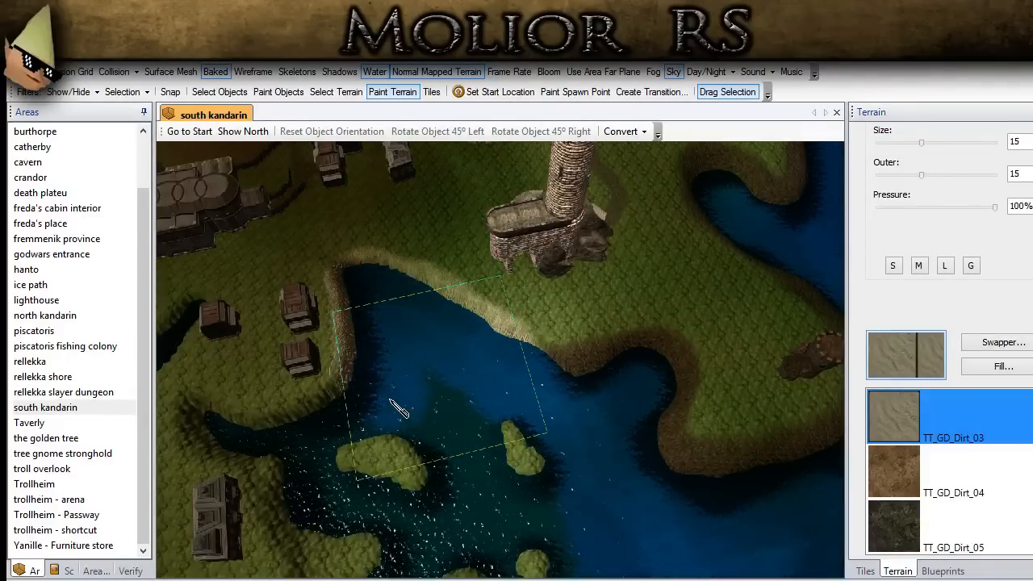
Set the brush's size and outer to 10 and paint TT_GD_Dirt_03 around the narrow inlet beside the wooden houses.
middle_click_drag(383, 404, 686, 468)
scroll(701, 471, "up", 3)
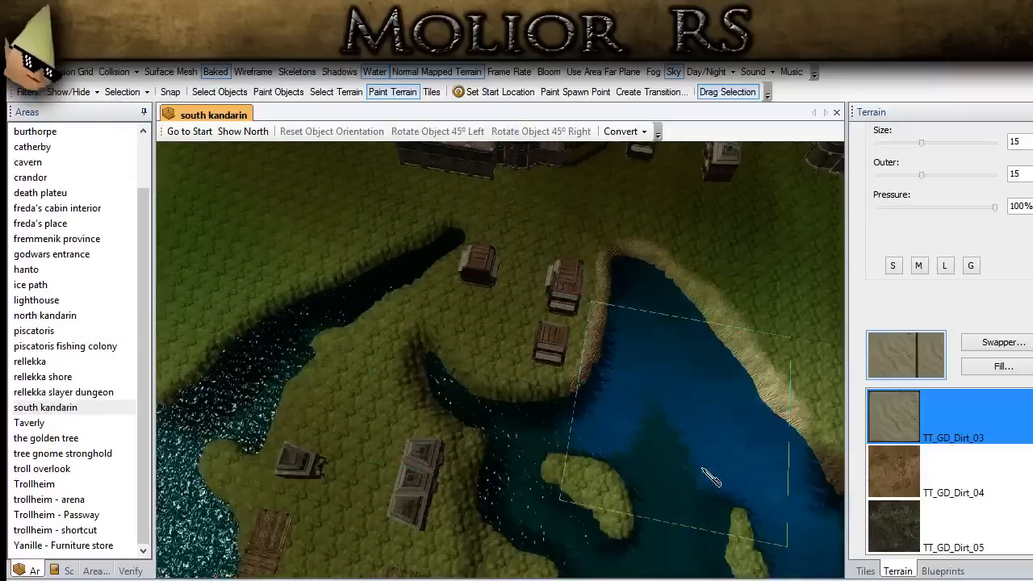
scroll(601, 464, "up", 1)
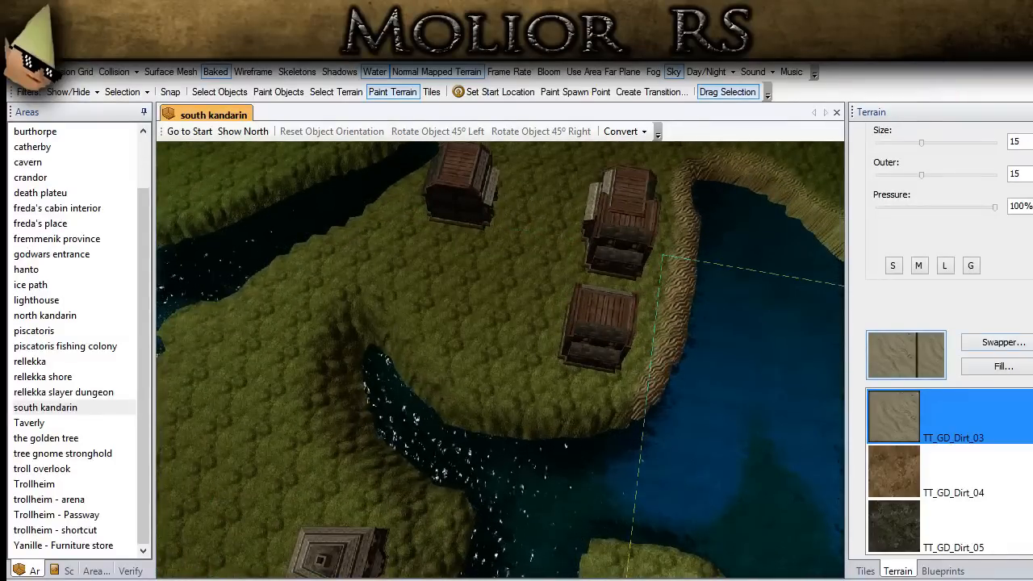
left_click(946, 264)
mouse_move(589, 395)
middle_mouse_down()
mouse_move(494, 355)
mouse_move(484, 335)
middle_mouse_up()
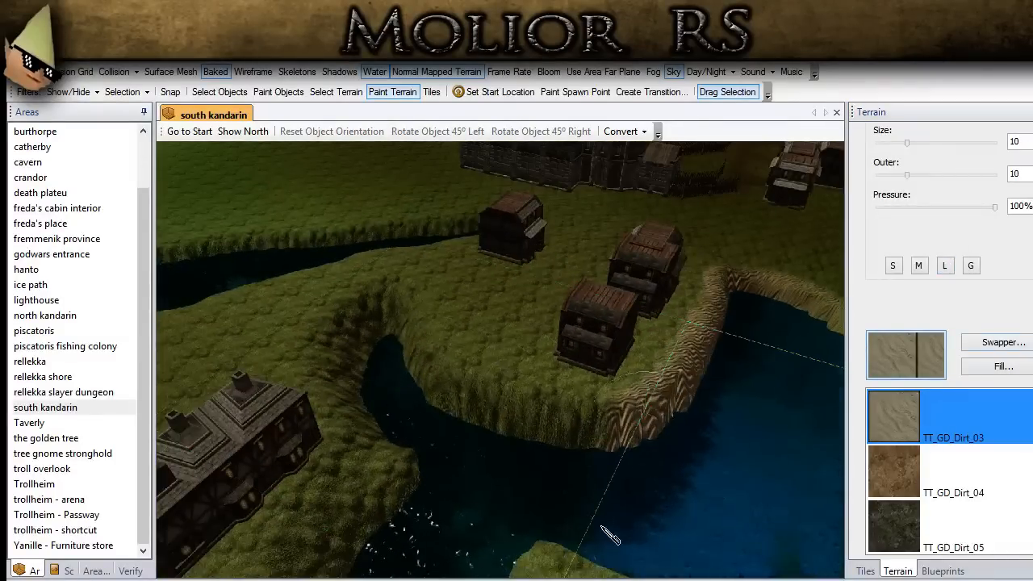
left_click_drag(603, 521, 533, 510)
middle_click_drag(488, 498, 474, 469)
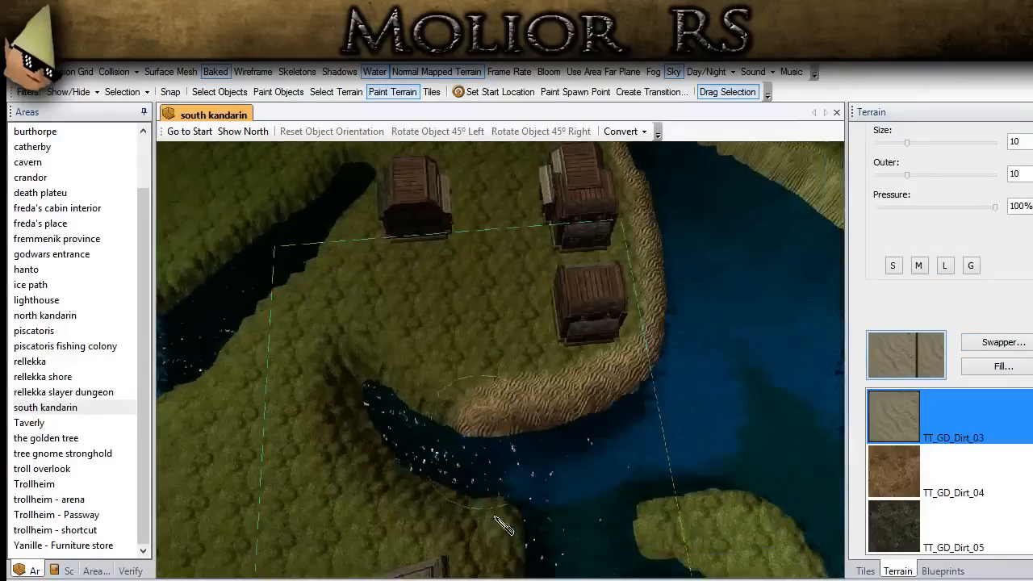
left_click_drag(464, 460, 389, 401)
middle_click_drag(440, 459, 556, 454)
mouse_move(557, 453)
left_mouse_down()
mouse_move(412, 416)
mouse_move(284, 426)
left_mouse_up()
mouse_move(284, 426)
middle_mouse_down()
mouse_move(347, 428)
mouse_move(385, 452)
mouse_move(466, 448)
middle_mouse_up()
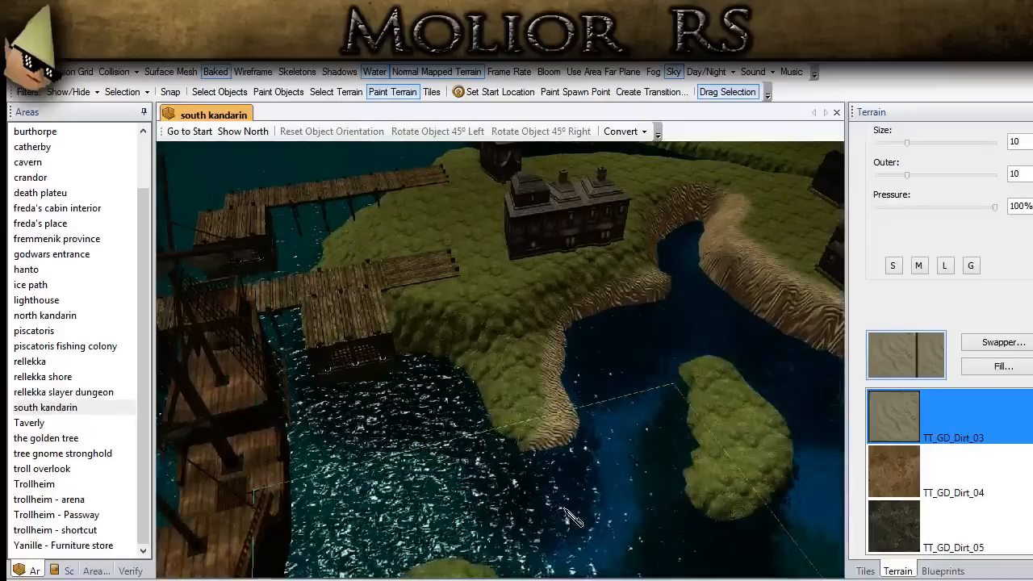
Continue TT_GD_Dirt_03 around the headland, beneath the wooden piers and along the shore of the harbour peninsula.
mouse_move(460, 440)
left_mouse_down()
mouse_move(426, 372)
mouse_move(351, 403)
mouse_move(306, 390)
left_mouse_up()
middle_click_drag(306, 395, 337, 480)
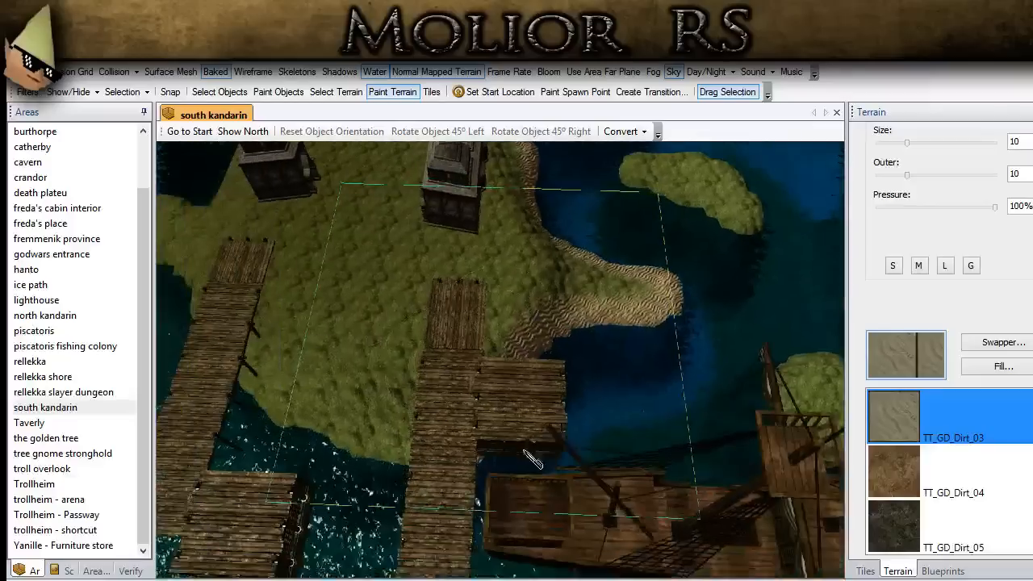
left_click_drag(332, 472, 242, 395)
mouse_move(240, 371)
middle_mouse_down()
mouse_move(488, 442)
mouse_move(485, 472)
middle_mouse_up()
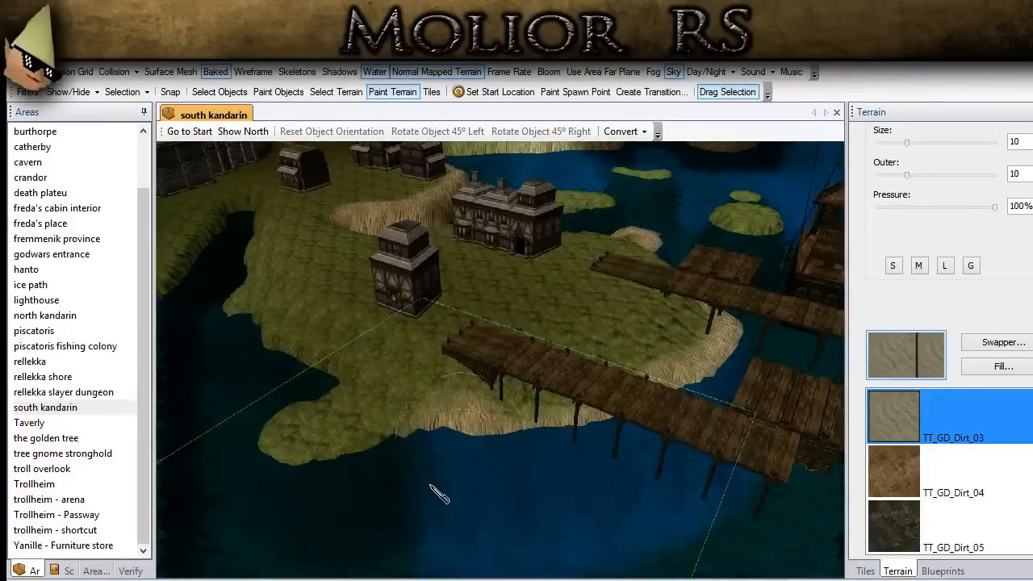
middle_click_drag(279, 491, 546, 451)
mouse_move(527, 443)
left_mouse_down()
mouse_move(430, 526)
mouse_move(347, 557)
left_mouse_up()
Paint TT_GD_Dirt_03 along both banks and the bed of the long channel behind the harbour peninsula.
mouse_move(711, 350)
middle_mouse_down()
mouse_move(733, 315)
mouse_move(560, 443)
middle_mouse_up()
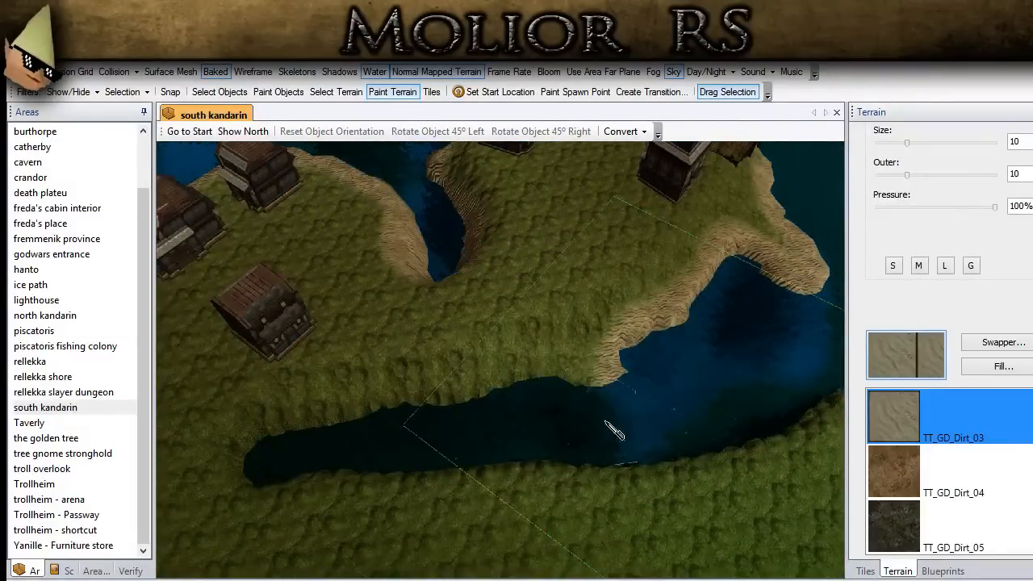
middle_click_drag(605, 418, 571, 425)
mouse_move(557, 428)
left_mouse_down()
mouse_move(476, 416)
mouse_move(347, 428)
mouse_move(278, 451)
mouse_move(347, 484)
mouse_move(451, 493)
mouse_move(716, 457)
mouse_move(768, 419)
left_mouse_up()
middle_click_drag(768, 419, 167, 496)
mouse_move(373, 468)
left_mouse_down()
mouse_move(500, 447)
mouse_move(527, 463)
left_mouse_up()
middle_click_drag(527, 463, 429, 486)
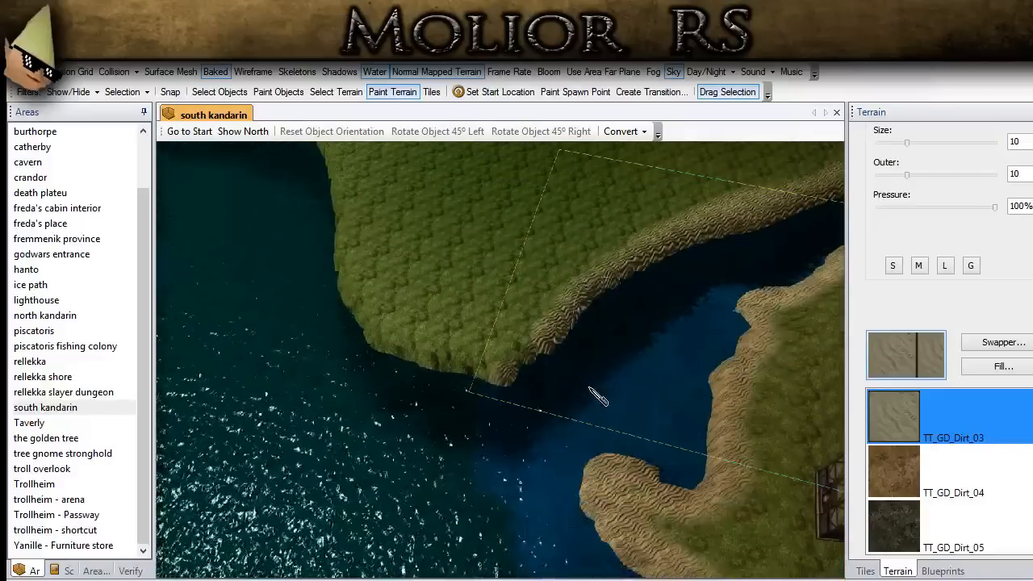
Extend TT_GD_Dirt_03 around the channel mouth and along the outer sea coast beyond it.
left_click_drag(479, 437, 356, 395)
mouse_move(357, 396)
middle_mouse_down()
mouse_move(387, 448)
mouse_move(479, 479)
middle_mouse_up()
middle_click_drag(389, 477, 634, 438)
mouse_move(634, 438)
left_mouse_down()
mouse_move(622, 447)
mouse_move(342, 385)
mouse_move(178, 419)
left_mouse_up()
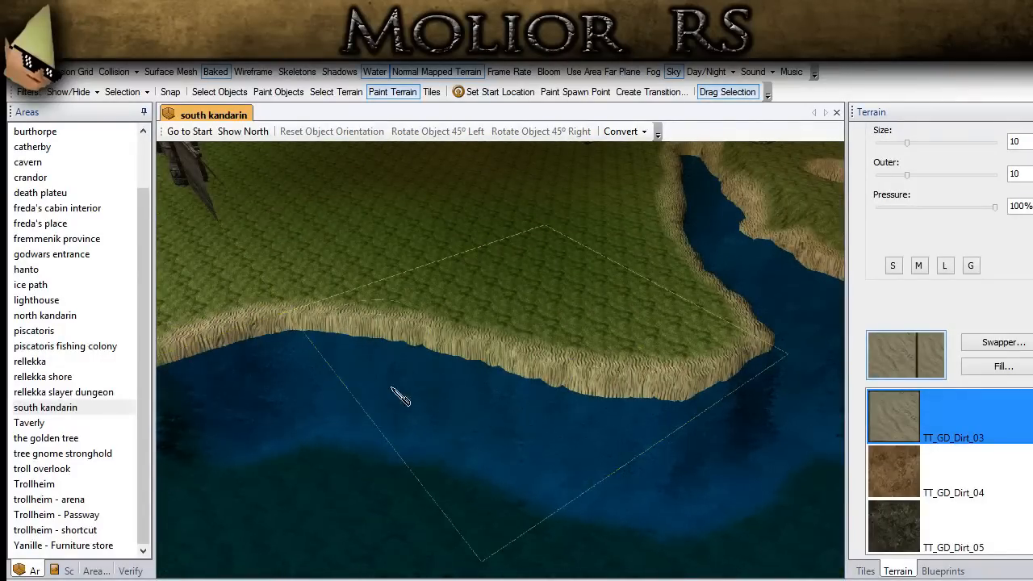
middle_click_drag(758, 316, 563, 417)
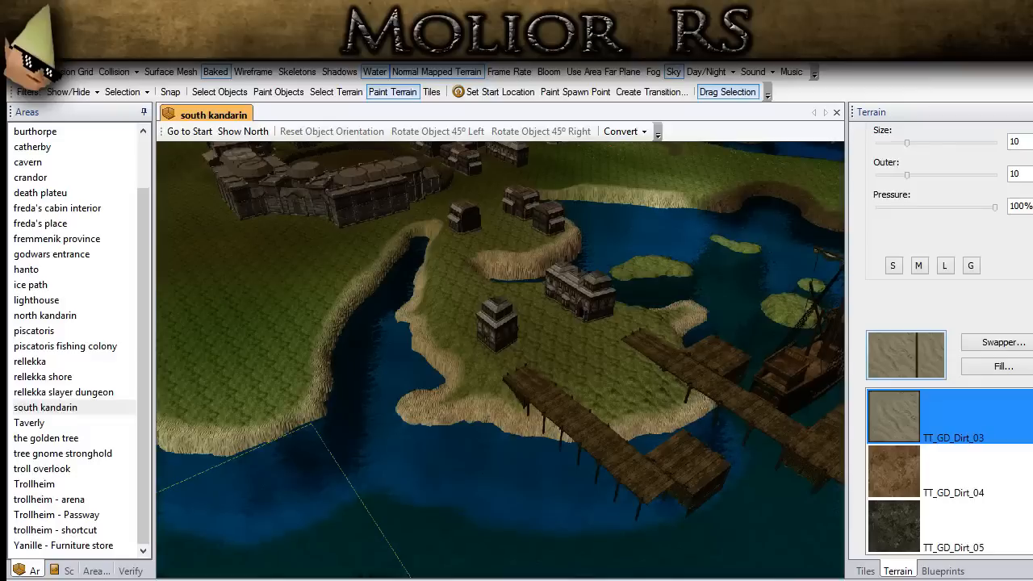
Choose TT_GM_Mud_01 from the shore tile's textures and paint it over the sandy bank of the lighthouse bay.
right_click_drag(542, 428, 419, 413)
scroll(422, 415, "up", 4)
middle_click_drag(681, 494, 132, 262)
right_click_drag(554, 459, 687, 475)
mouse_move(687, 474)
middle_mouse_down()
mouse_move(171, 454)
mouse_move(162, 517)
middle_mouse_up()
left_click_drag(442, 421, 444, 426)
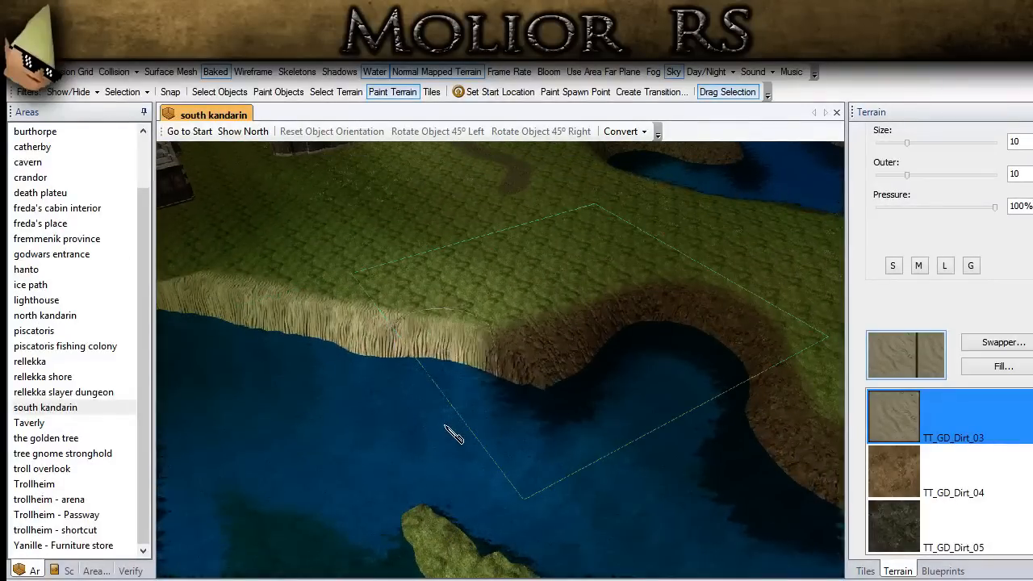
left_click(1003, 342)
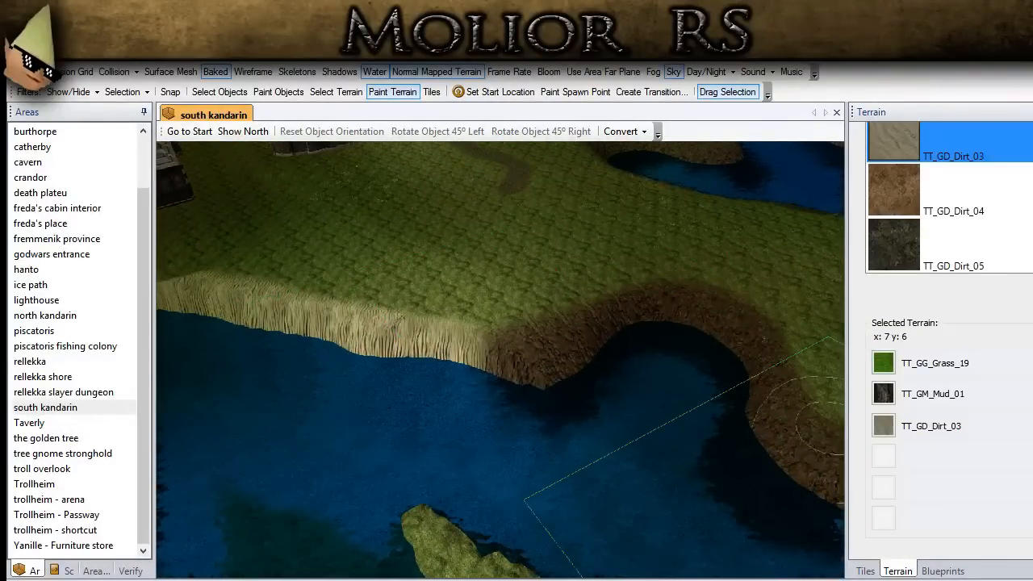
left_click(883, 393)
mouse_move(533, 406)
left_mouse_down()
mouse_move(443, 376)
mouse_move(394, 380)
left_mouse_up()
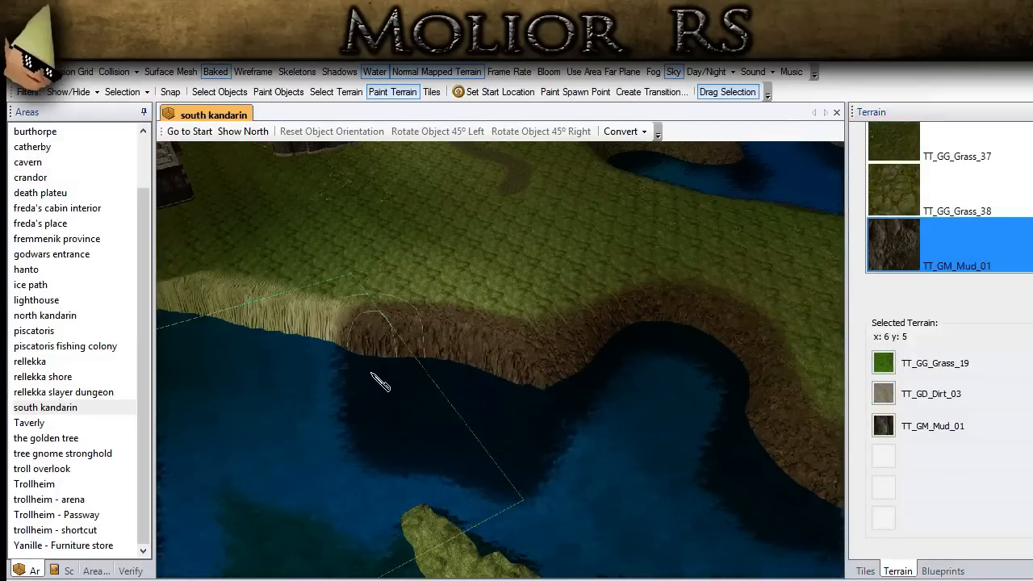
Paint TT_GM_Mud_01 around the head of the bay, below the wooden houses and around the narrow inlet.
middle_click_drag(371, 373, 724, 528)
left_click_drag(608, 473, 400, 417)
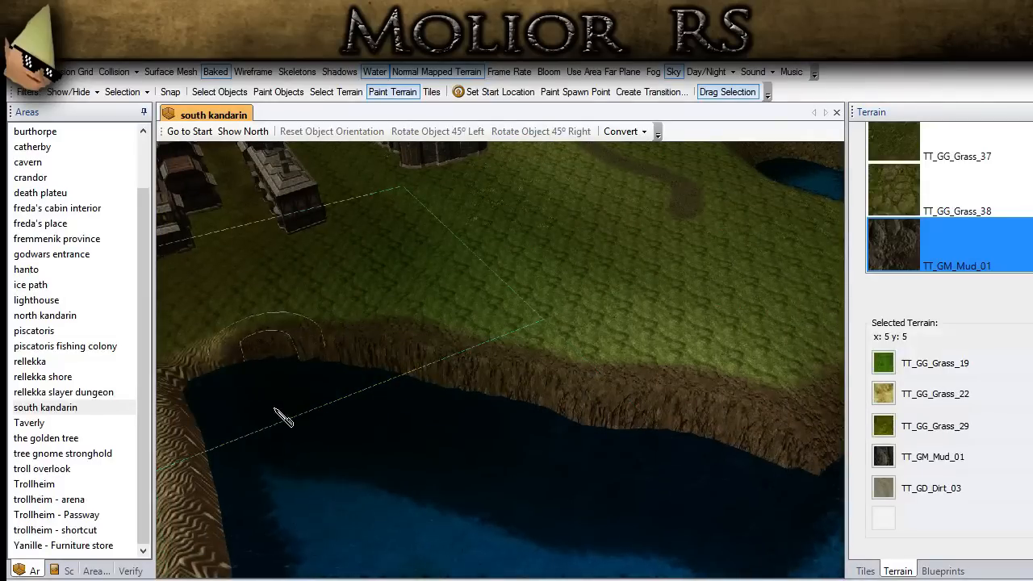
middle_click_drag(242, 442, 638, 388)
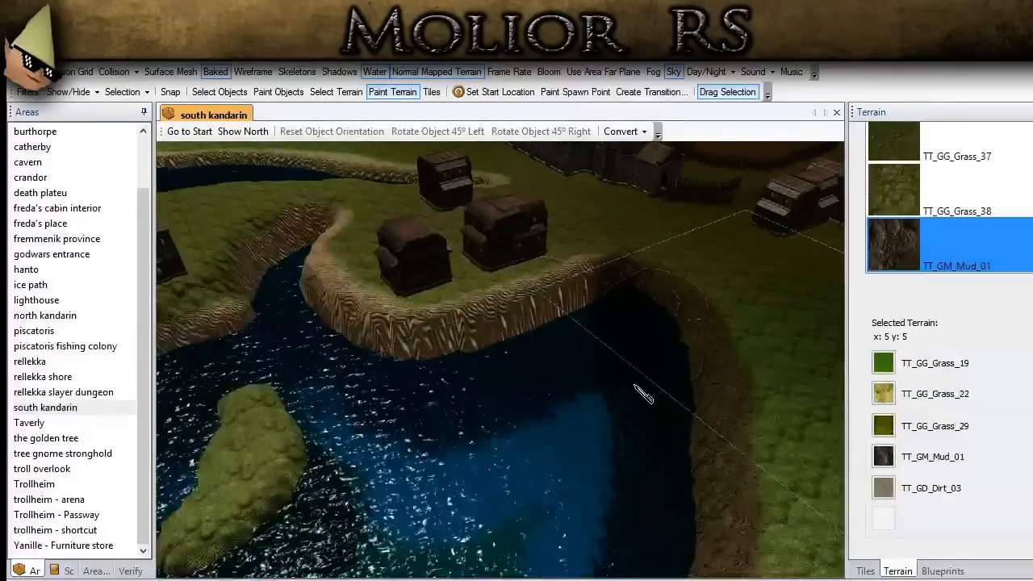
left_click_drag(622, 341, 376, 426)
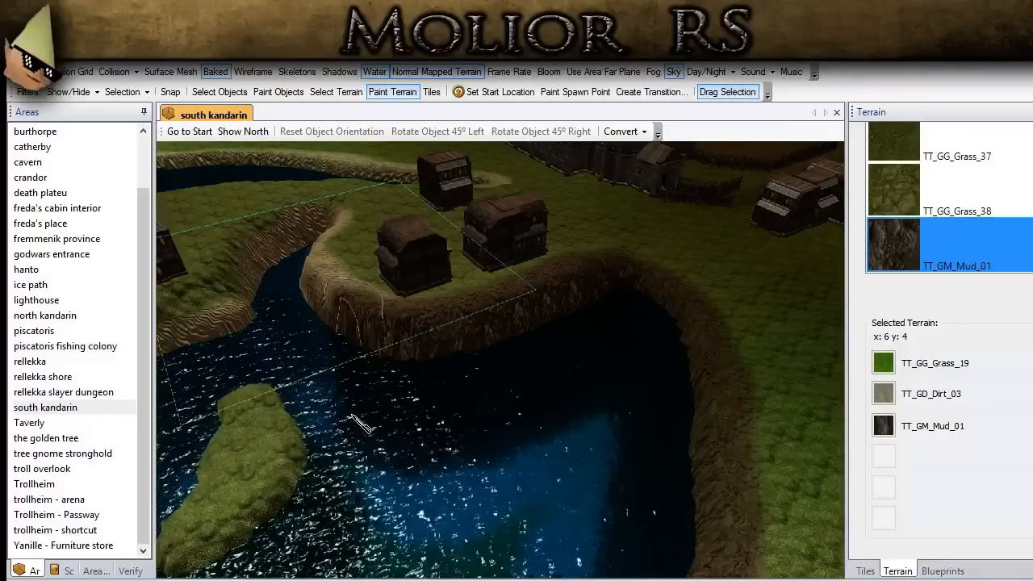
middle_click_drag(359, 421, 684, 385)
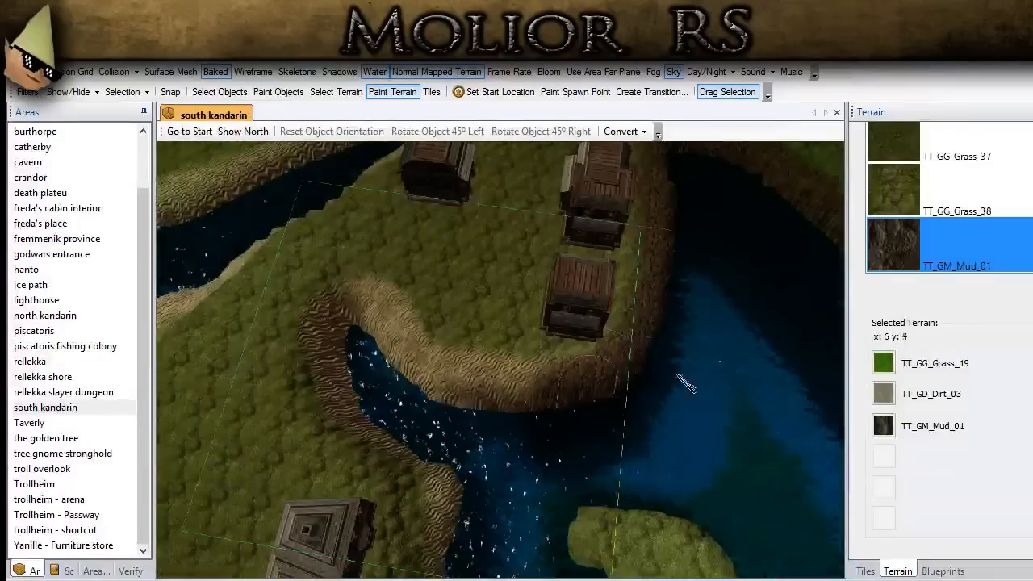
mouse_move(425, 404)
left_mouse_down()
mouse_move(419, 379)
mouse_move(391, 355)
mouse_move(367, 367)
left_mouse_up()
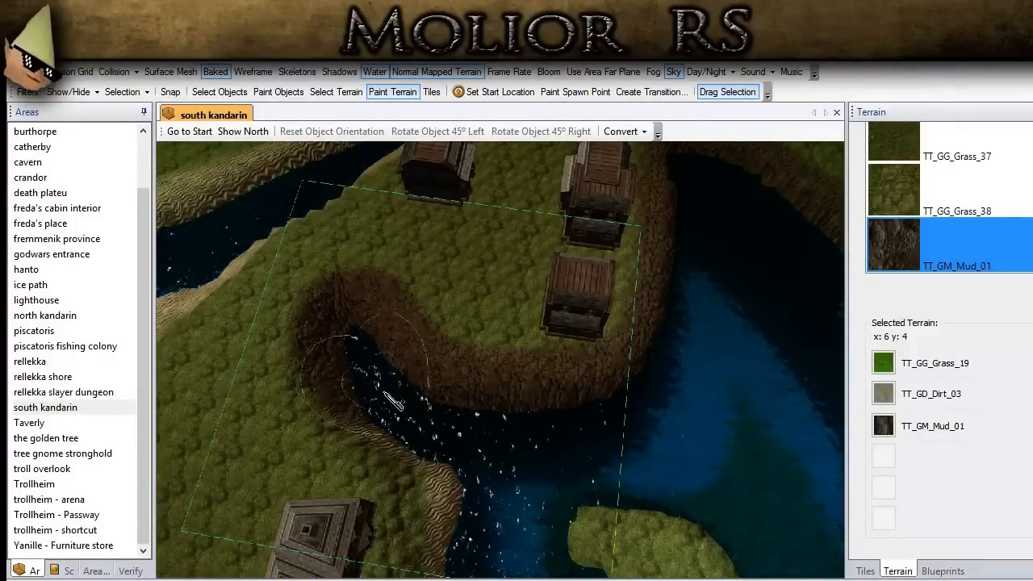
Cover the headland, the shore beneath the piers and the peninsula's channel bank with TT_GM_Mud_01.
mouse_move(462, 541)
middle_mouse_down()
mouse_move(254, 304)
mouse_move(253, 402)
mouse_move(185, 414)
middle_mouse_up()
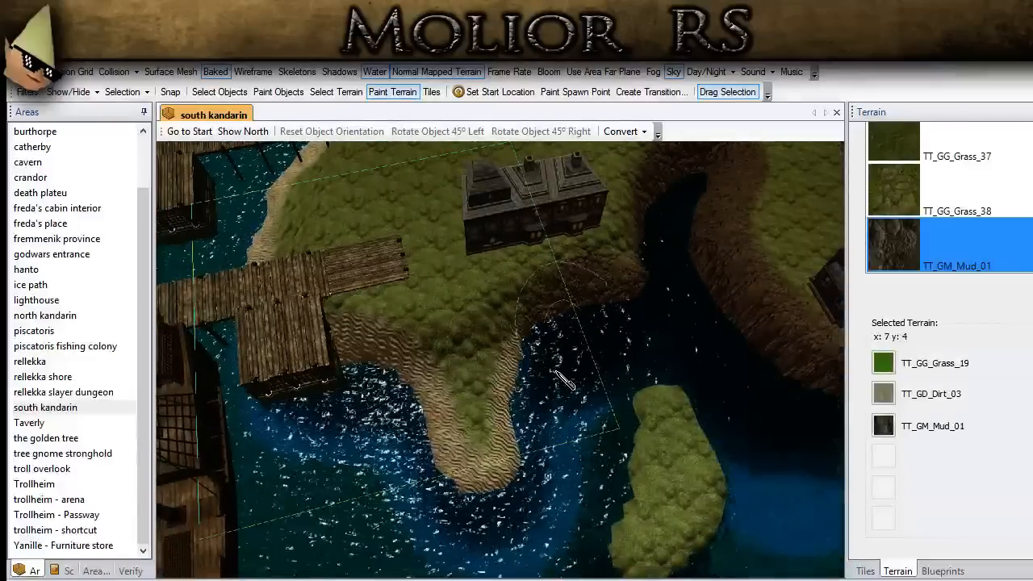
mouse_move(518, 489)
left_mouse_down()
mouse_move(468, 494)
mouse_move(415, 463)
mouse_move(379, 326)
mouse_move(327, 307)
left_mouse_up()
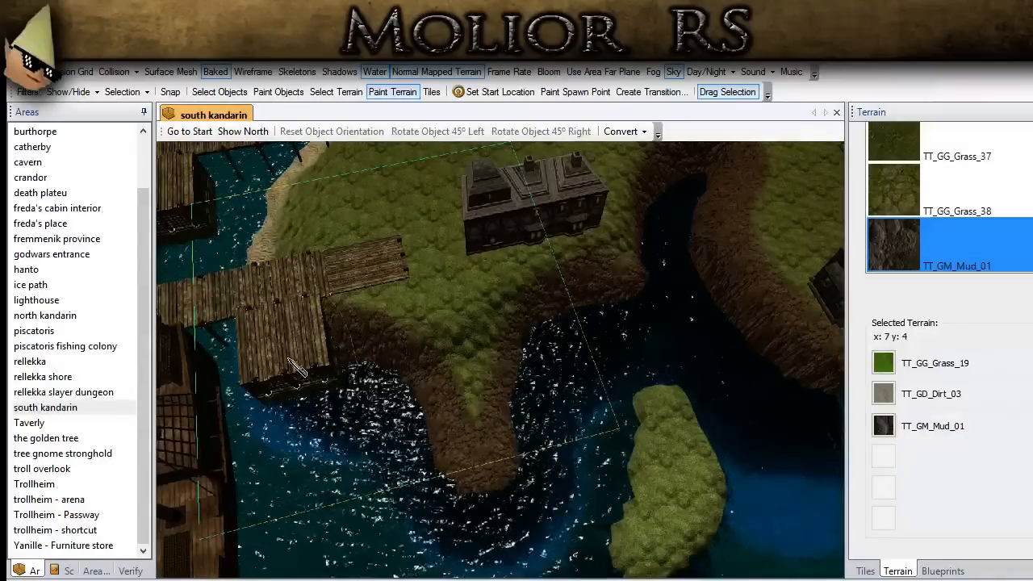
middle_click_drag(247, 295, 358, 277)
middle_click_drag(274, 375, 590, 481)
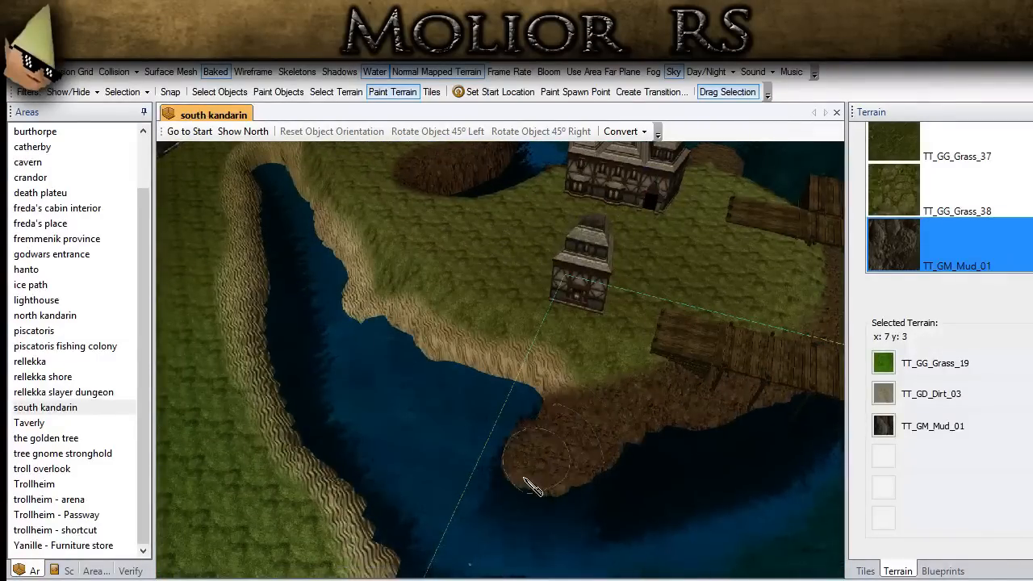
middle_click_drag(595, 476, 589, 347)
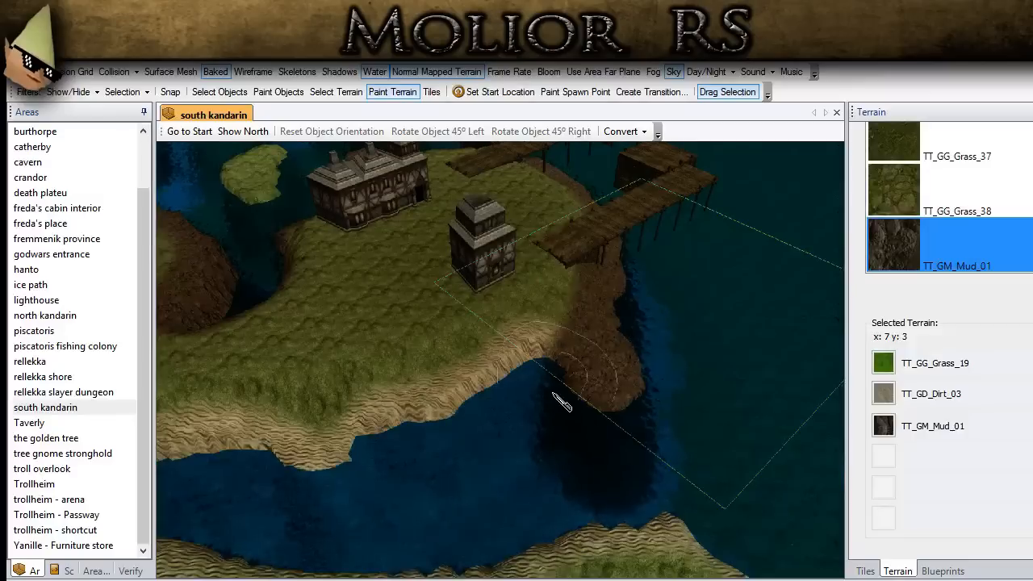
mouse_move(488, 429)
left_mouse_down()
mouse_move(422, 401)
mouse_move(286, 512)
mouse_move(250, 500)
mouse_move(260, 491)
left_mouse_up()
Paint TT_GM_Mud_01 around the channel's inland end, along its far bank and up the outer sea coast.
middle_click_drag(260, 491, 586, 509)
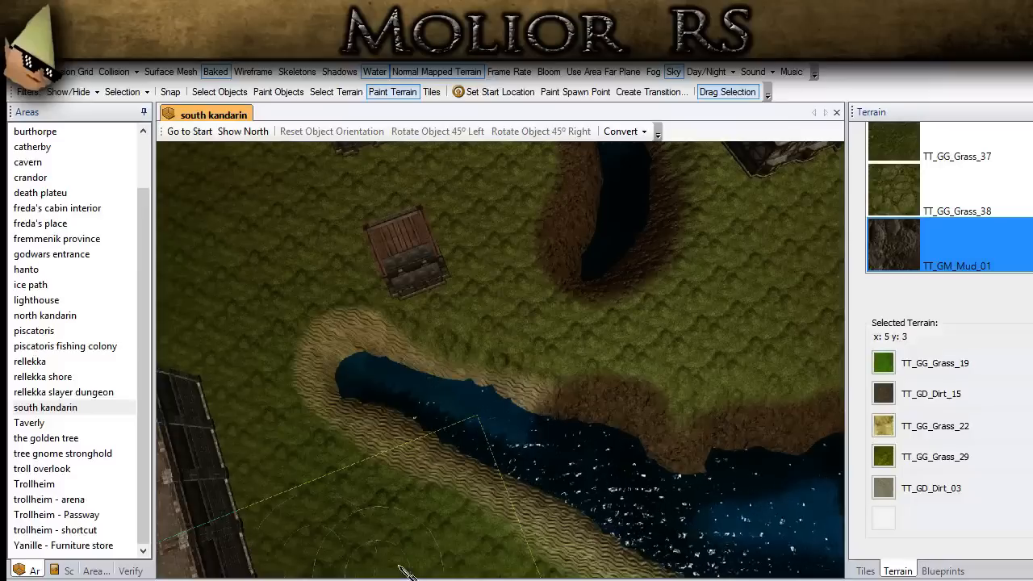
mouse_move(565, 456)
left_mouse_down()
mouse_move(549, 436)
mouse_move(484, 411)
mouse_move(372, 388)
mouse_move(373, 399)
left_mouse_up()
left_click_drag(425, 430, 604, 551)
middle_click_drag(654, 574, 385, 438)
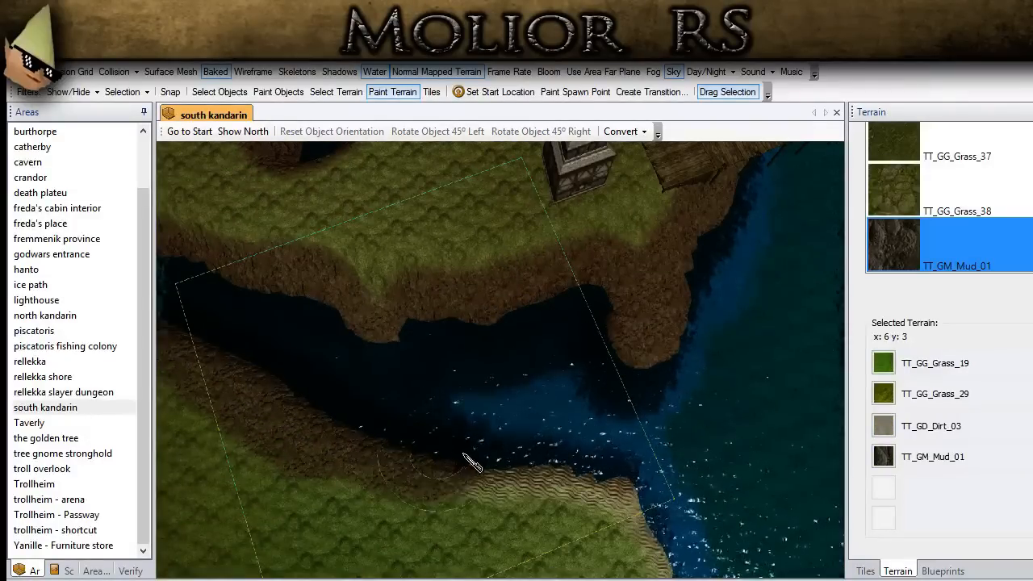
key("Left")
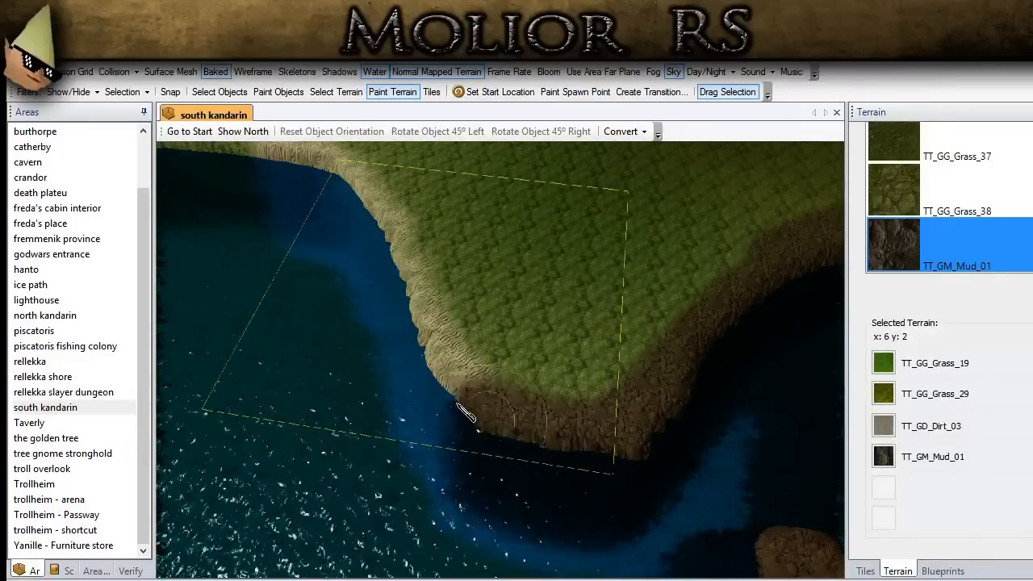
mouse_move(467, 414)
left_mouse_down()
mouse_move(357, 220)
mouse_move(314, 178)
mouse_move(277, 166)
mouse_move(369, 198)
left_mouse_up()
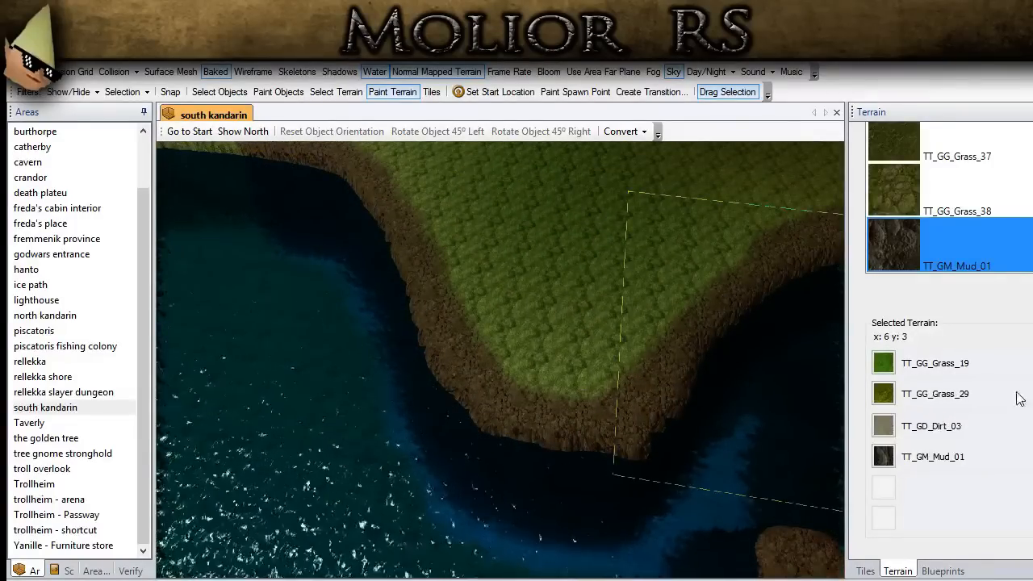
Choose TT_GD_Dirt_03 from the tile's textures and paint it over the darkened seabed in the middle of the bay.
left_click(884, 422)
scroll(726, 423, "down", 3)
left_click_drag(733, 427, 129, 298, "ctrl")
left_click_drag(615, 303, 39, 267, "ctrl")
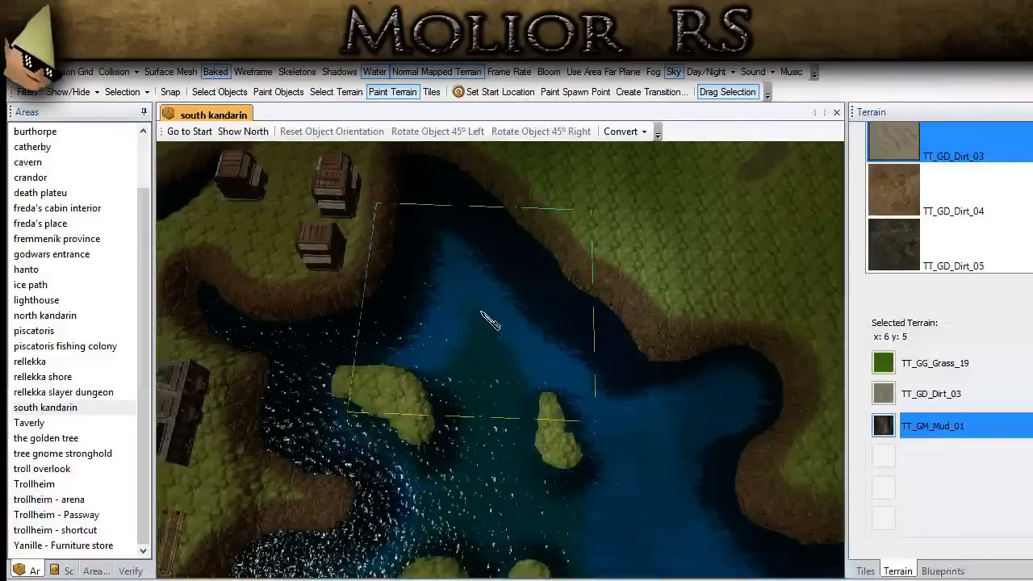
left_click_drag(494, 376, 699, 422, "ctrl")
middle_click_drag(699, 422, 706, 453)
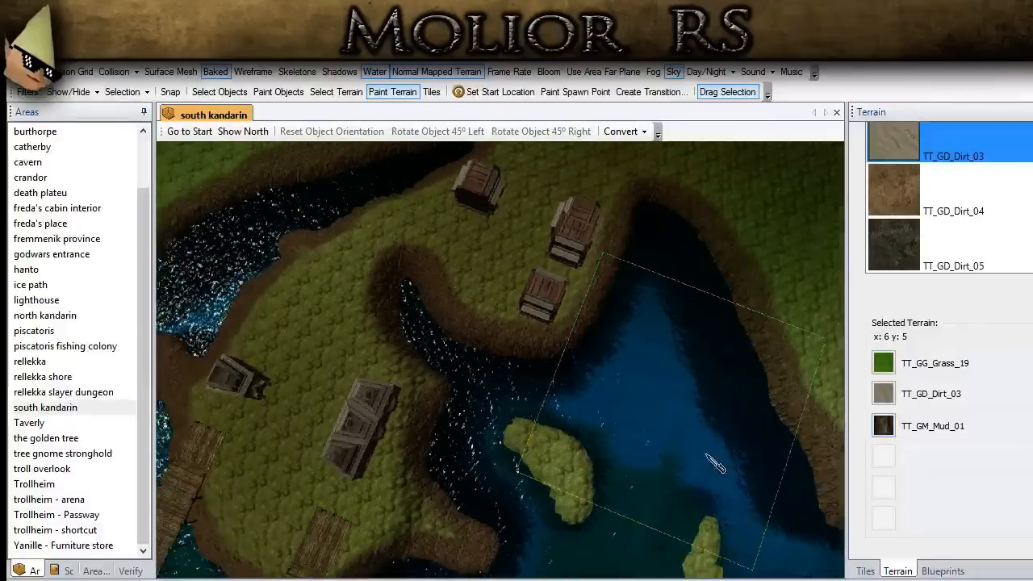
left_click_drag(705, 452, 491, 436, "ctrl")
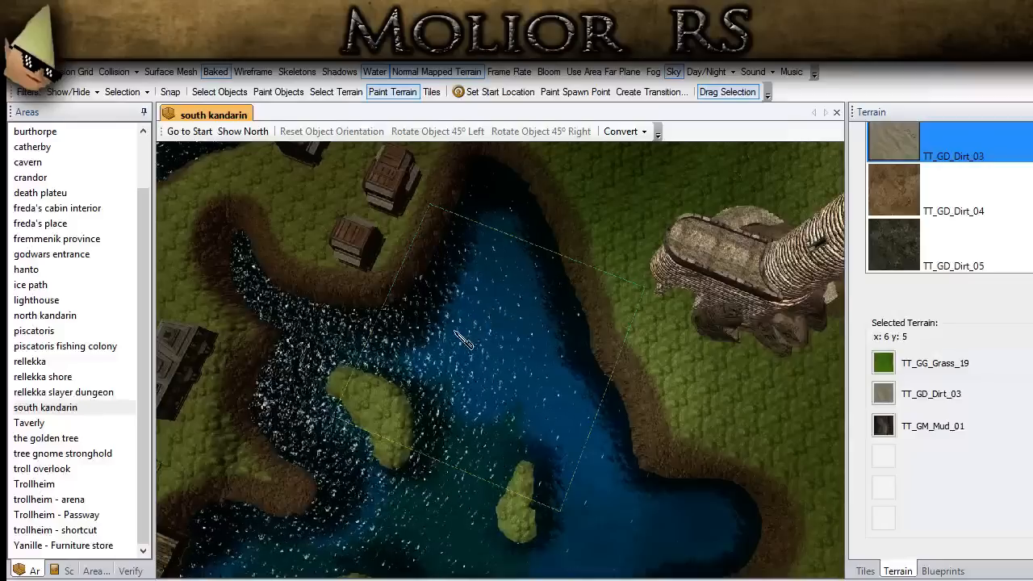
Set the brush to the medium preset of size 6 and paint TT_GD_Dirt_03 on the larger islet in the bay.
mouse_move(355, 402)
middle_mouse_down()
mouse_move(315, 404)
mouse_move(726, 441)
middle_mouse_up()
scroll(948, 339, "up", 4)
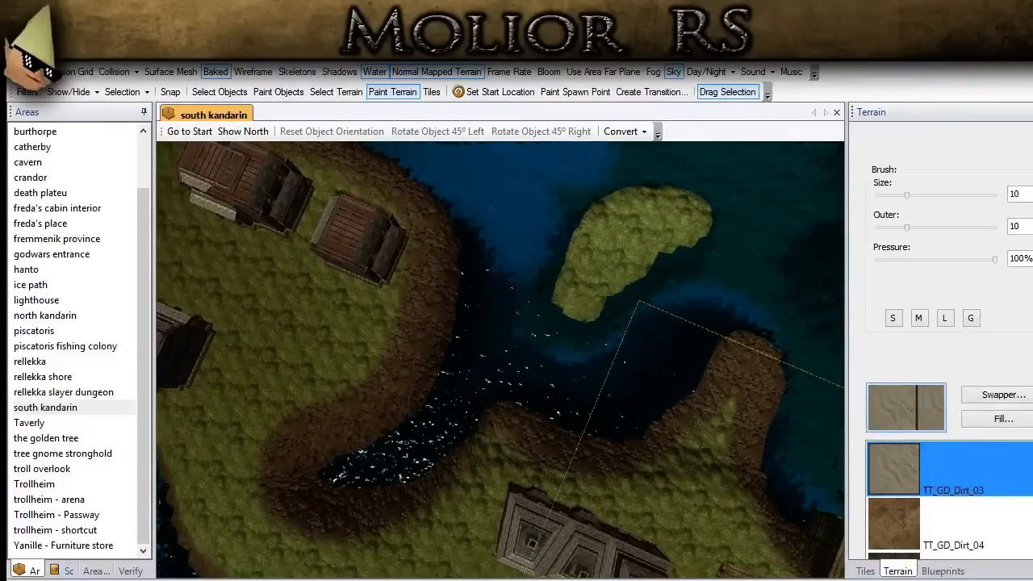
left_click(918, 318)
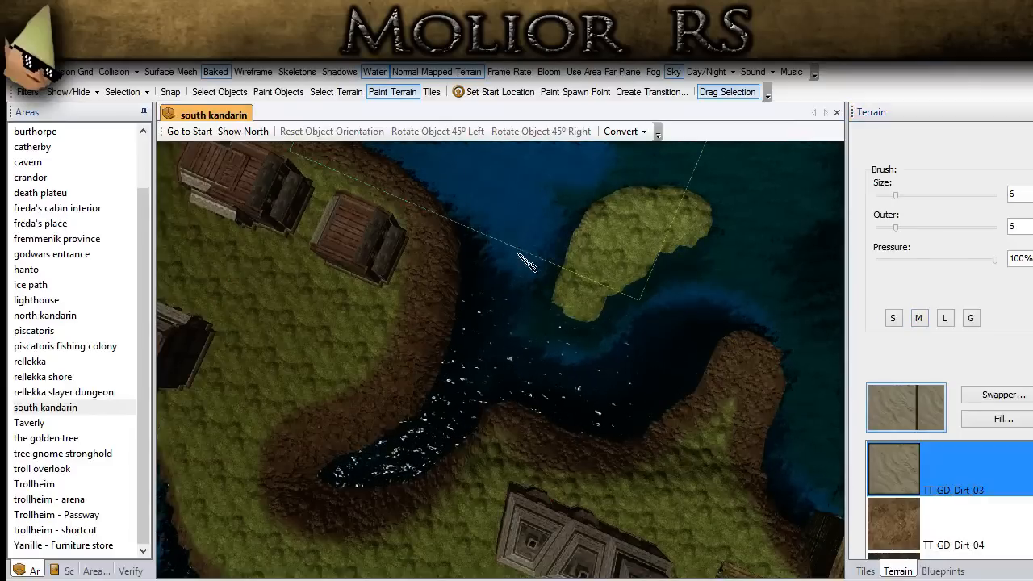
mouse_move(534, 359)
left_mouse_down()
mouse_move(601, 365)
mouse_move(645, 337)
mouse_move(626, 283)
mouse_move(572, 332)
mouse_move(592, 228)
left_mouse_up()
middle_click(592, 232)
middle_click_drag(685, 405, 497, 357)
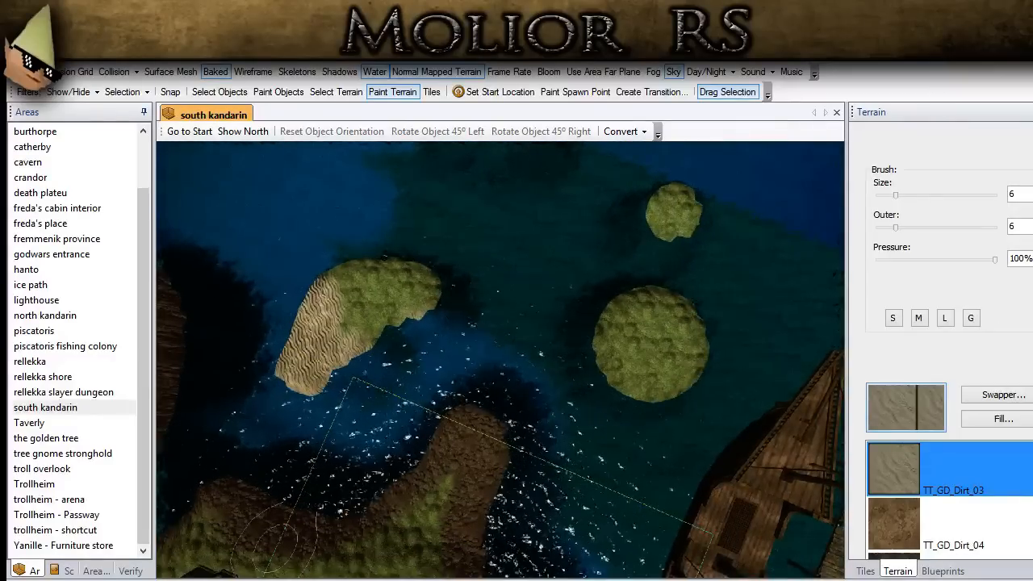
Paint TT_GD_Dirt_03 over the seabed around the peninsula's tip, beneath the piers and off the southern headland.
middle_click_drag(275, 539, 537, 332)
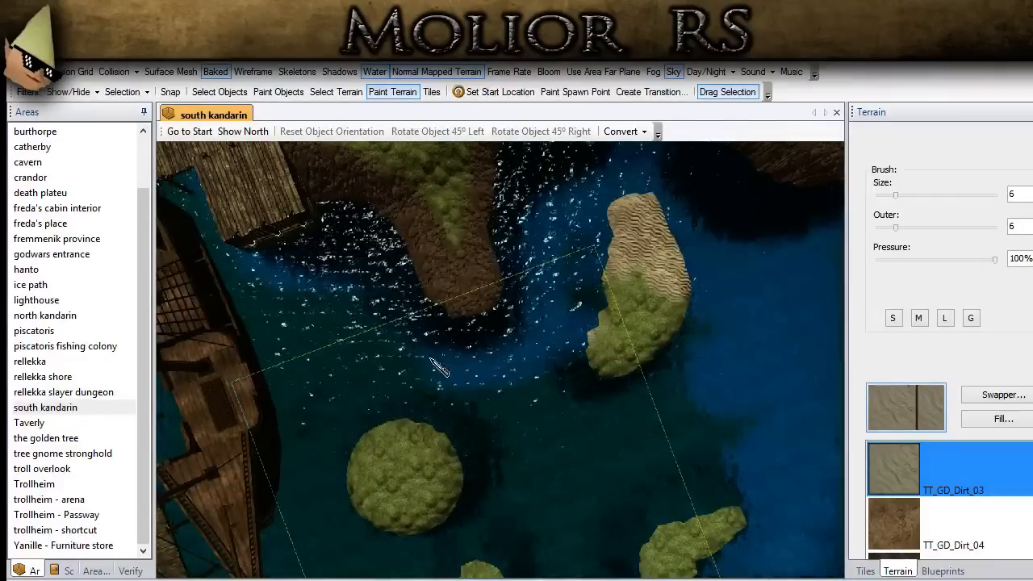
middle_click_drag(247, 254, 546, 362)
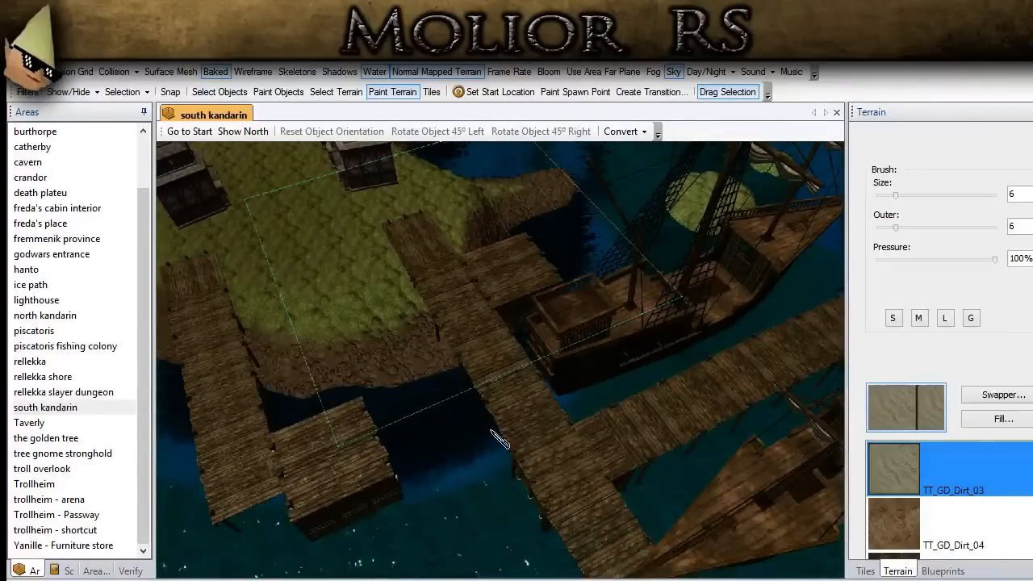
middle_click_drag(240, 470, 878, 470)
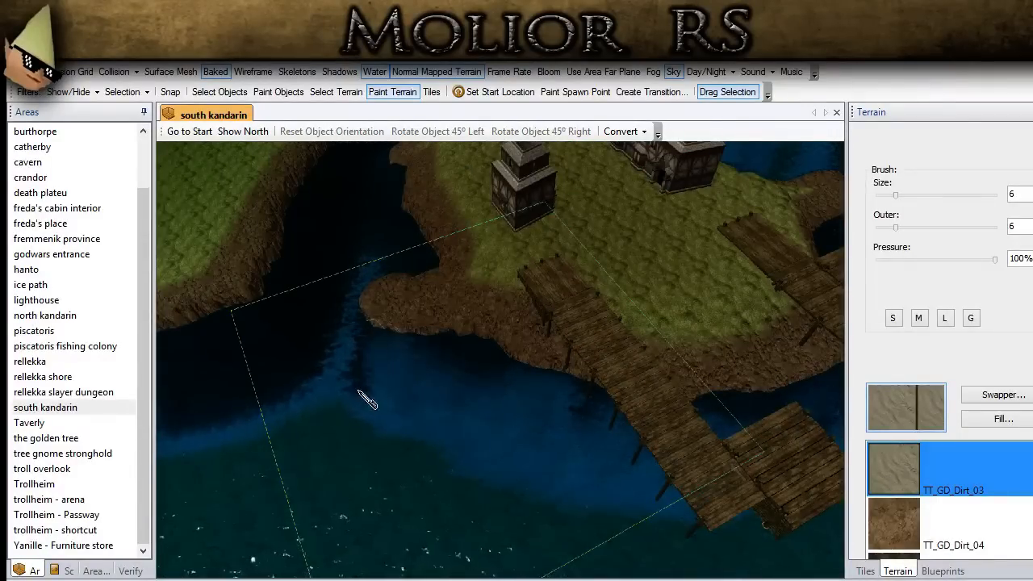
middle_click_drag(337, 372, 532, 555)
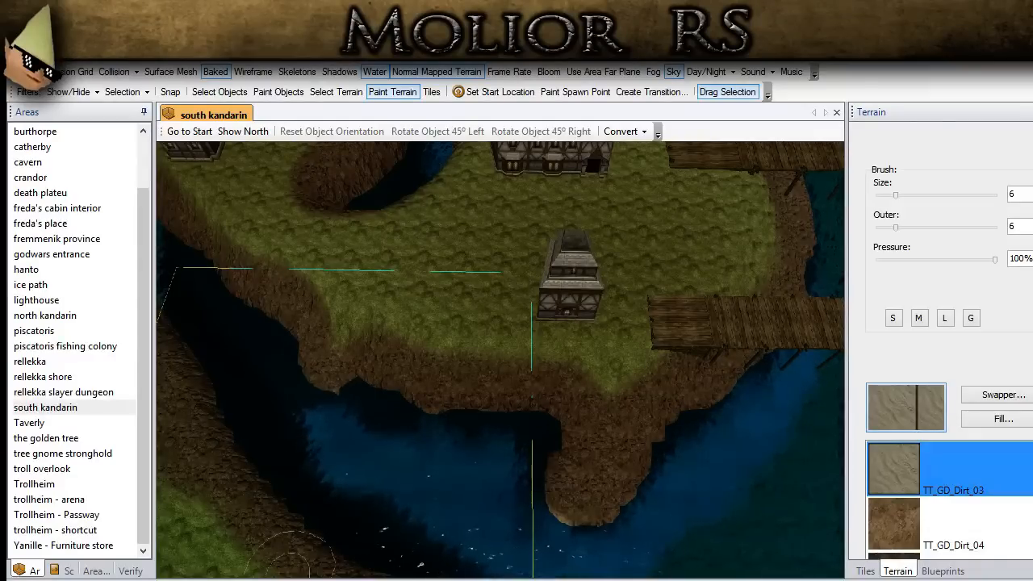
Paint TT_GD_Dirt_03 along the bed of the narrow channel, from its inland end to its mouth.
middle_click_drag(321, 401, 524, 528)
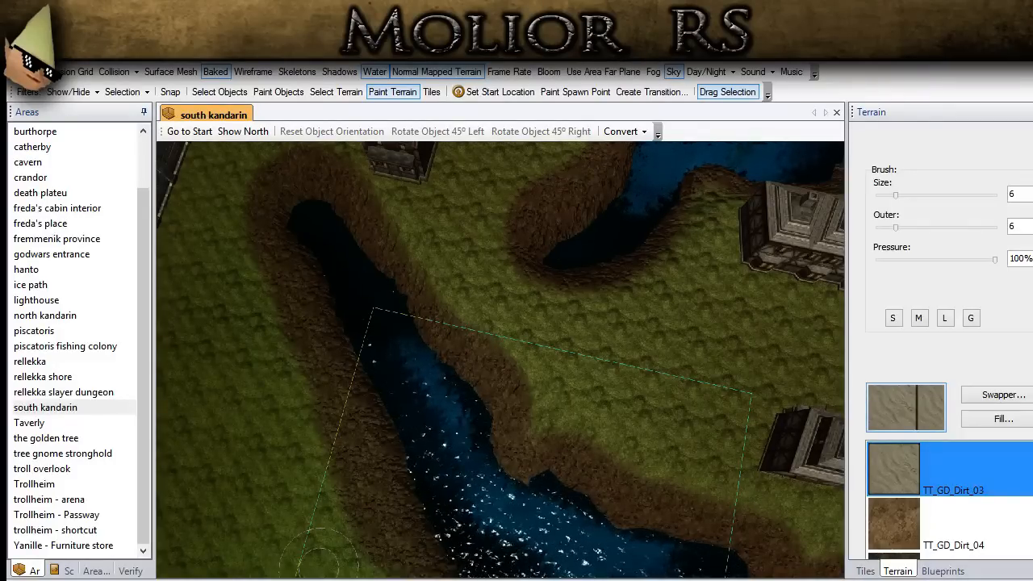
scroll(491, 422, "down", 1)
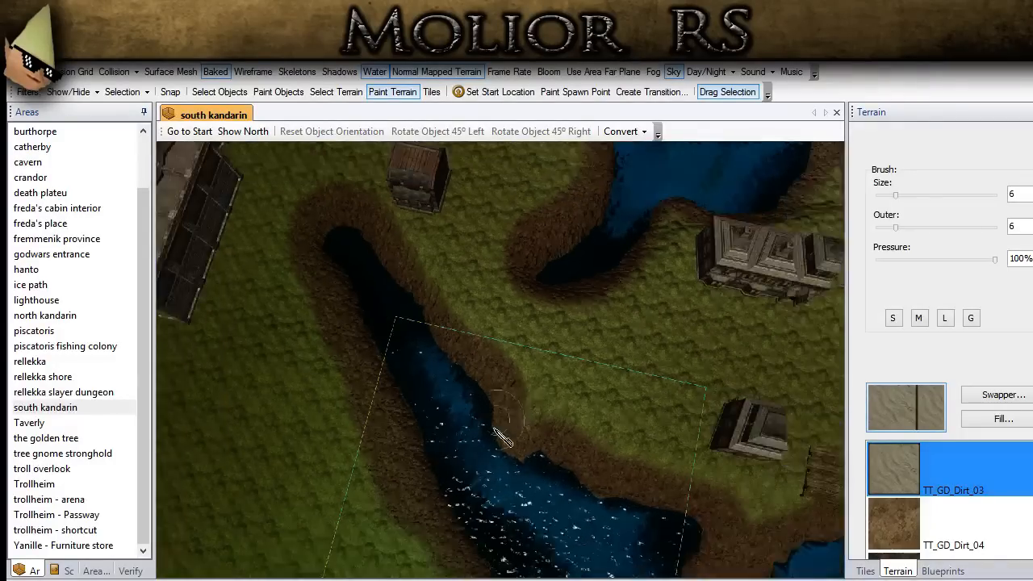
middle_click_drag(491, 423, 262, 193)
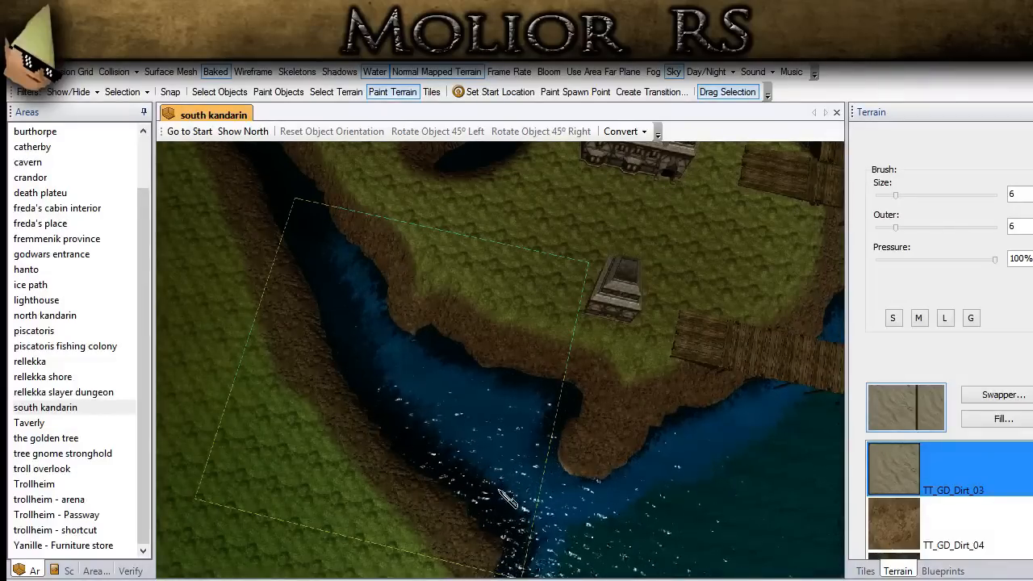
Paint a band of TT_GD_Dirt_03 on the seabed along the outer sea coast beyond the channel mouth.
middle_click_drag(539, 534, 526, 244)
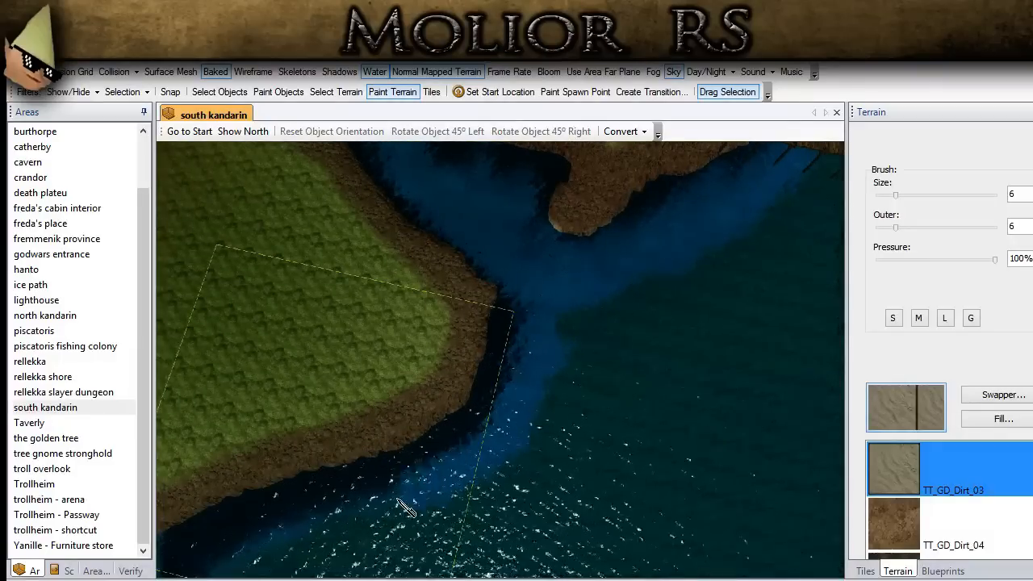
middle_click_drag(361, 504, 532, 399)
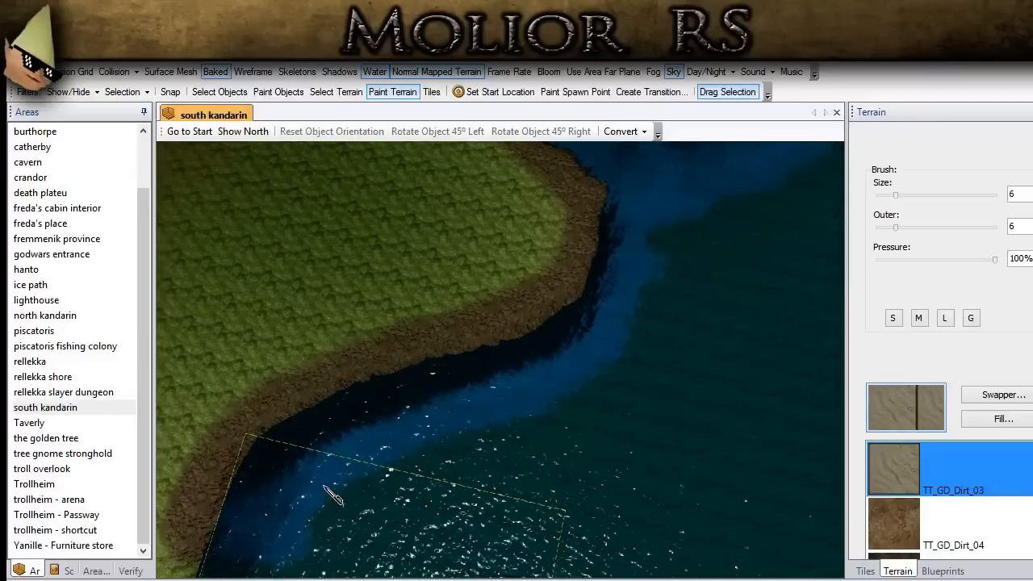
middle_click_drag(355, 539, 655, 286)
mouse_move(624, 306)
left_mouse_down()
mouse_move(503, 337)
mouse_move(446, 384)
left_mouse_up()
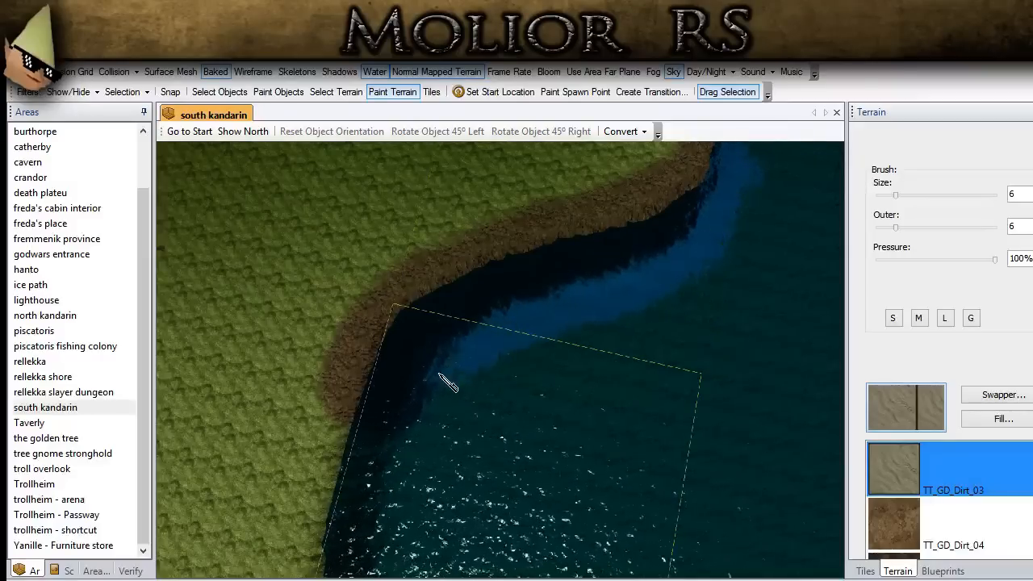
left_click_drag(412, 456, 408, 514)
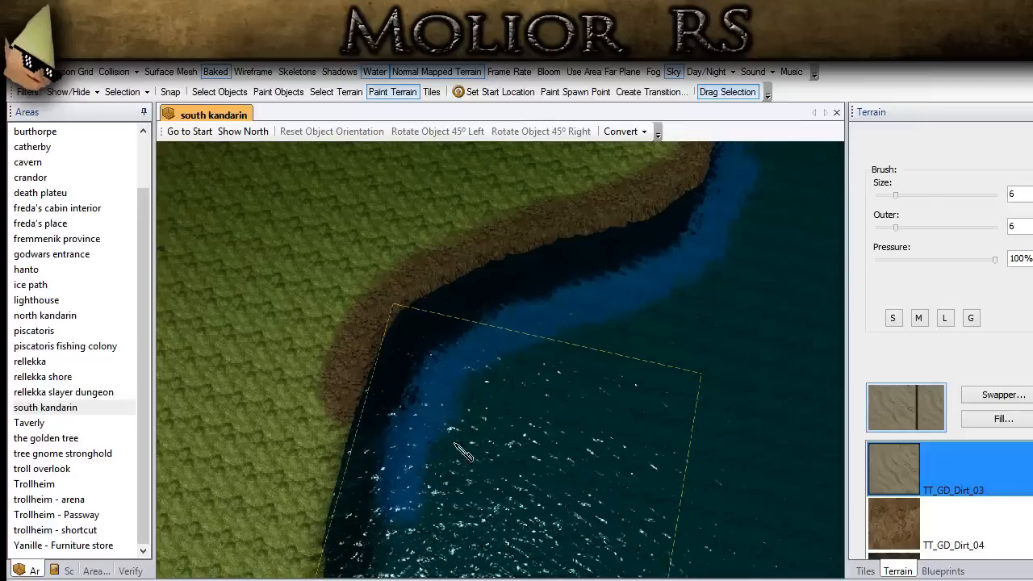
Set the brush size and outer size to 15 and widen the TT_GD_Dirt_03 area off the outer coast.
left_click(970, 318)
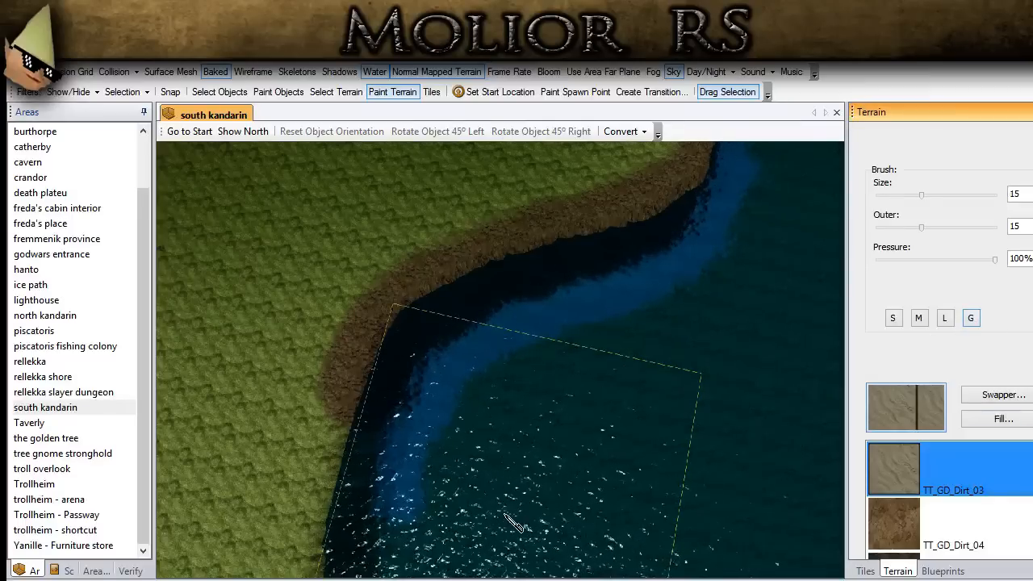
left_click(466, 484)
mouse_move(512, 370)
left_mouse_down()
mouse_move(609, 353)
mouse_move(577, 412)
mouse_move(639, 402)
left_mouse_up()
scroll(635, 404, "down", 1)
scroll(634, 406, "down", 3)
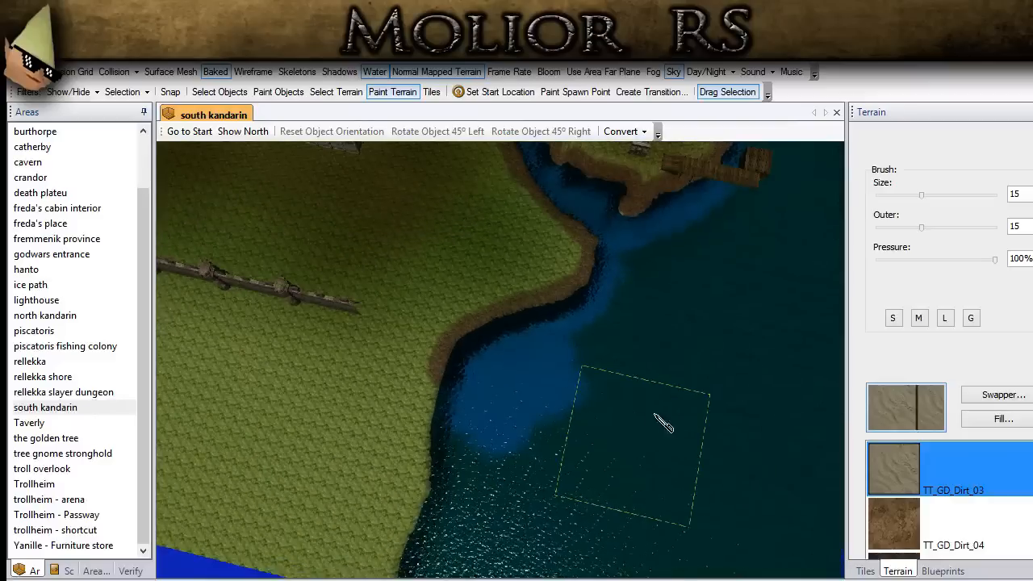
scroll(673, 217, "up", 2)
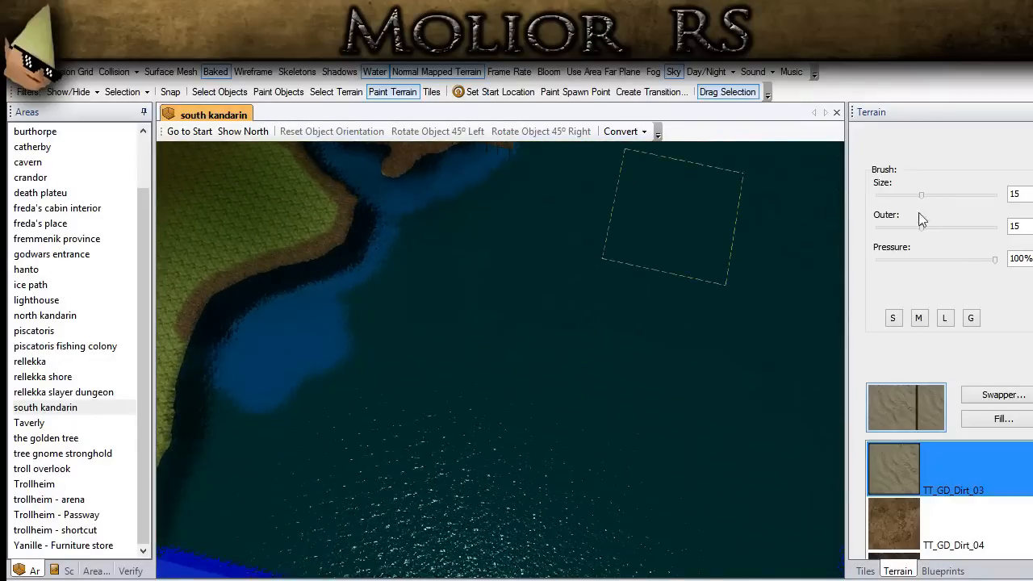
Set the brush size to 72, paint large patches of TT_GD_Dirt_03 on the open seabed and undo the last stroke.
left_click_drag(922, 195, 974, 195)
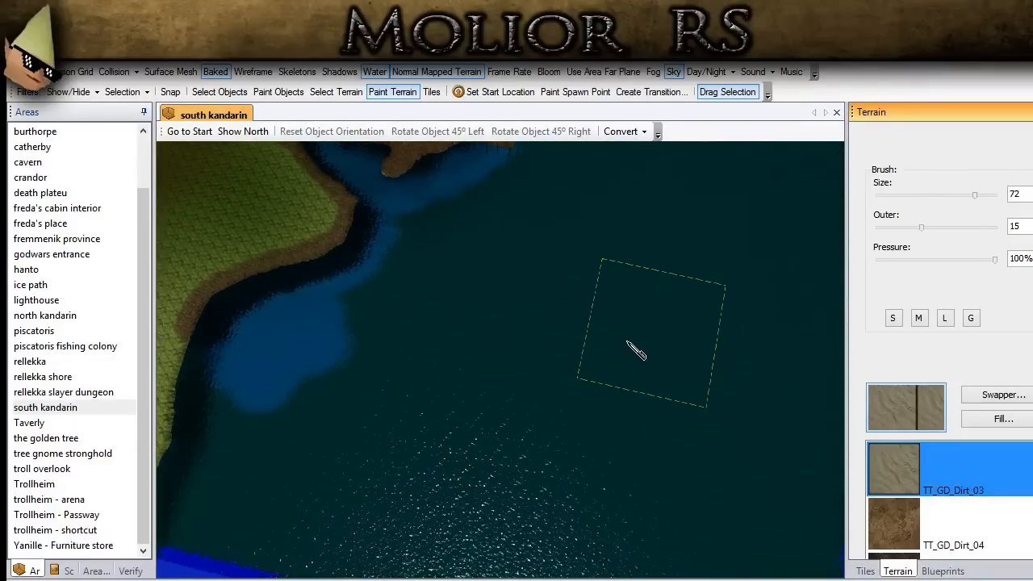
left_click(628, 344)
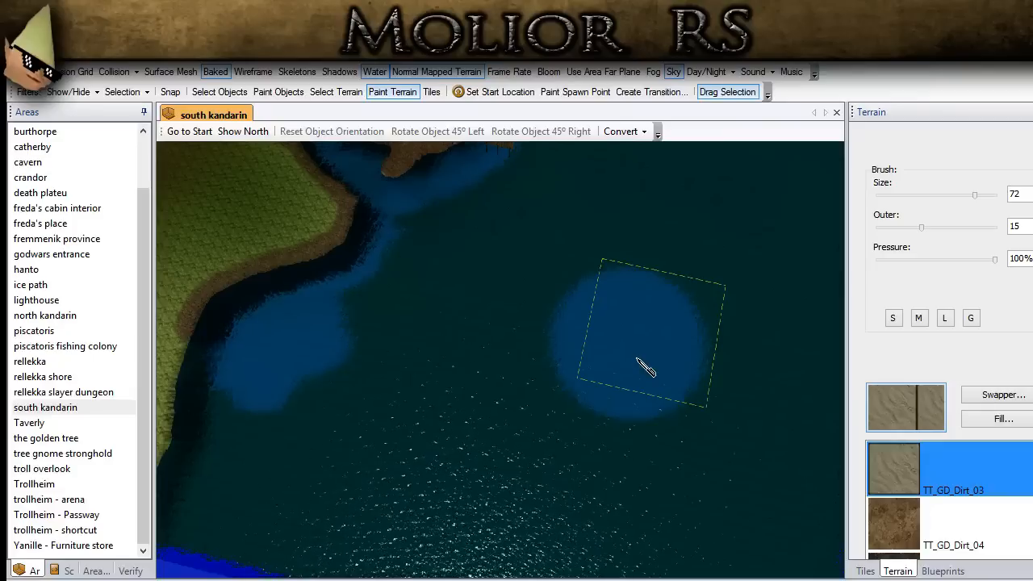
mouse_move(650, 389)
left_mouse_down()
mouse_move(583, 364)
mouse_move(507, 470)
left_mouse_up()
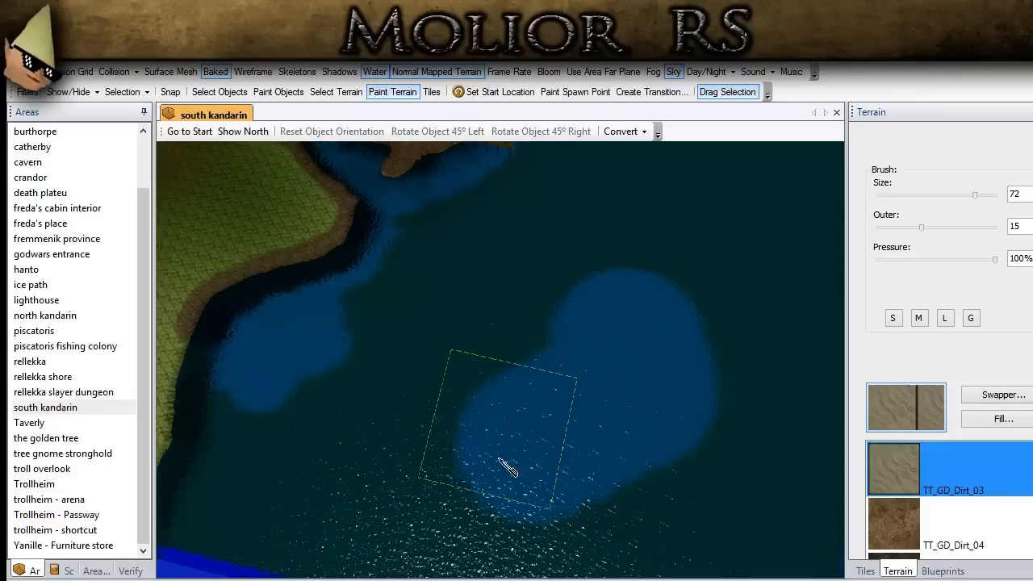
mouse_move(351, 449)
left_mouse_down()
mouse_move(331, 414)
mouse_move(368, 352)
mouse_move(466, 254)
mouse_move(447, 260)
mouse_move(430, 322)
mouse_move(392, 333)
mouse_move(352, 392)
mouse_move(299, 404)
mouse_move(622, 449)
left_mouse_up()
key("ctrl+z")
Cover the rest of the open seabed off the town's coast with TT_GD_Dirt_03, including the map edge and the dark middle strip.
scroll(655, 405, "down", 2)
right_click_drag(511, 301, 549, 306)
mouse_move(498, 387)
right_mouse_down()
mouse_move(592, 395)
mouse_move(569, 416)
right_mouse_up()
mouse_move(574, 423)
left_mouse_down()
mouse_move(672, 409)
mouse_move(714, 355)
mouse_move(704, 319)
mouse_move(521, 180)
mouse_move(476, 181)
mouse_move(286, 315)
mouse_move(298, 289)
mouse_move(255, 282)
left_mouse_up()
middle_click_drag(254, 282, 660, 359)
mouse_move(360, 310)
left_mouse_down()
mouse_move(367, 298)
mouse_move(426, 302)
mouse_move(403, 319)
mouse_move(494, 360)
mouse_move(512, 392)
mouse_move(509, 417)
mouse_move(589, 480)
mouse_move(762, 565)
mouse_move(747, 460)
mouse_move(782, 345)
mouse_move(682, 237)
mouse_move(595, 202)
left_mouse_up()
middle_click_drag(588, 277, 672, 254)
mouse_move(319, 257)
middle_mouse_down()
mouse_move(611, 346)
mouse_move(665, 373)
middle_mouse_up()
left_click_drag(734, 309, 747, 260)
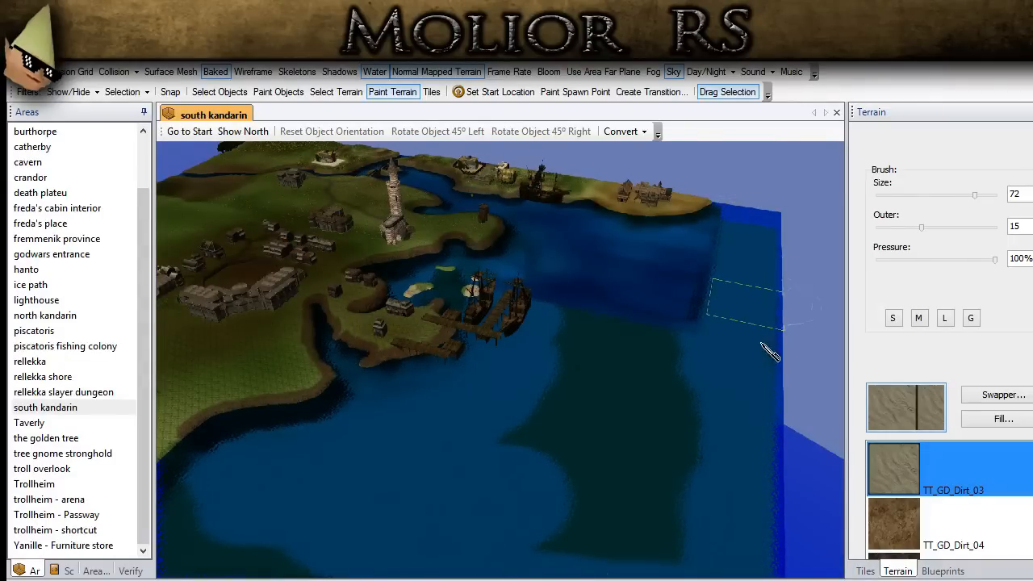
mouse_move(599, 324)
left_mouse_down()
mouse_move(525, 443)
mouse_move(530, 557)
mouse_move(671, 505)
mouse_move(621, 436)
mouse_move(625, 388)
mouse_move(611, 403)
left_mouse_up()
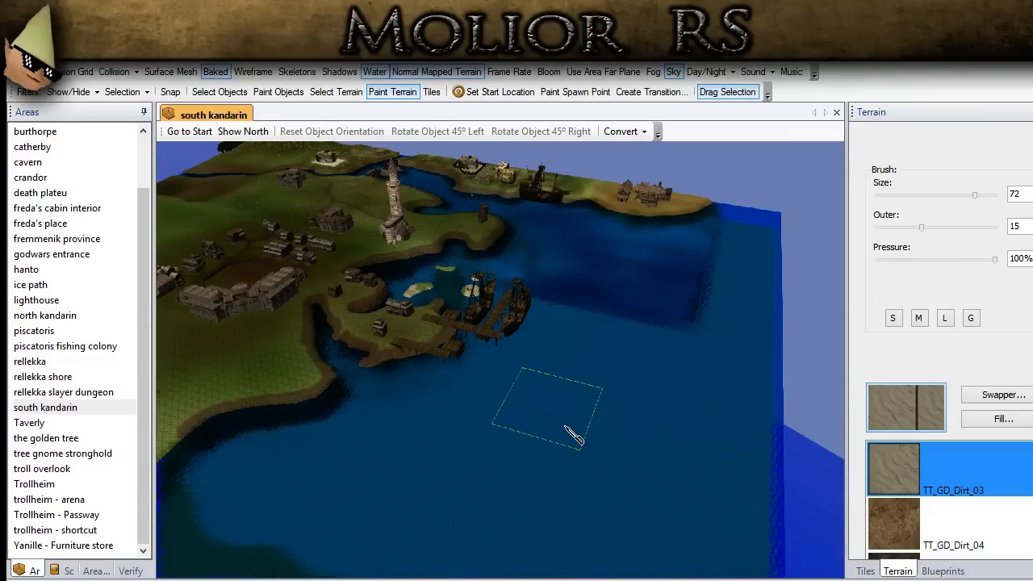
Reduce the brush size to 15 and paint TT_GD_Dirt_03 over the islets and the dark seabed between them.
middle_click_drag(554, 391, 584, 476)
mouse_move(456, 242)
left_mouse_down("ctrl")
mouse_move(467, 307)
mouse_move(436, 410)
left_mouse_up("ctrl")
left_click(971, 320)
left_click_drag(558, 327, 580, 373, "ctrl")
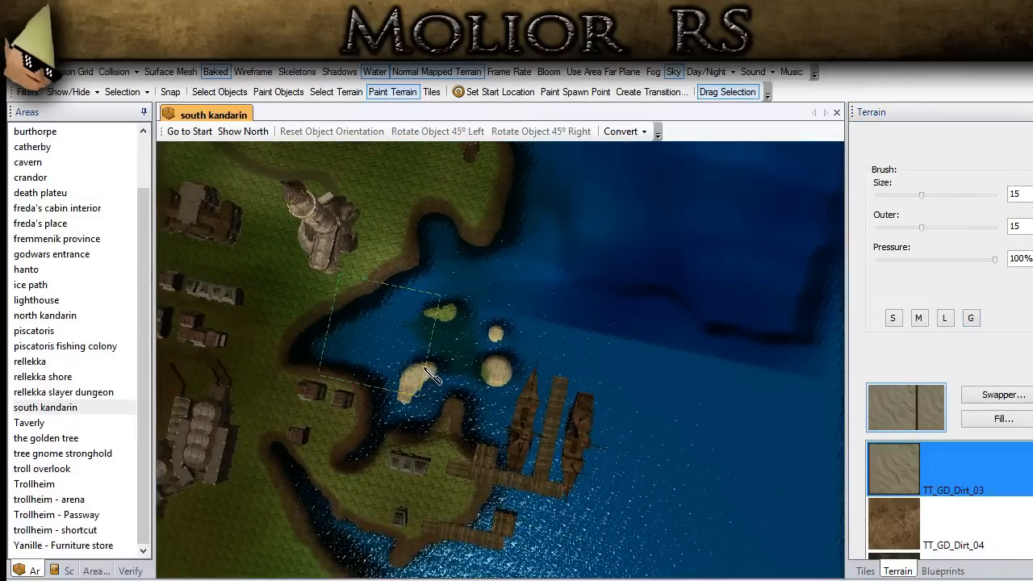
mouse_move(430, 359)
left_mouse_down()
mouse_move(421, 331)
mouse_move(447, 298)
mouse_move(460, 332)
left_mouse_up()
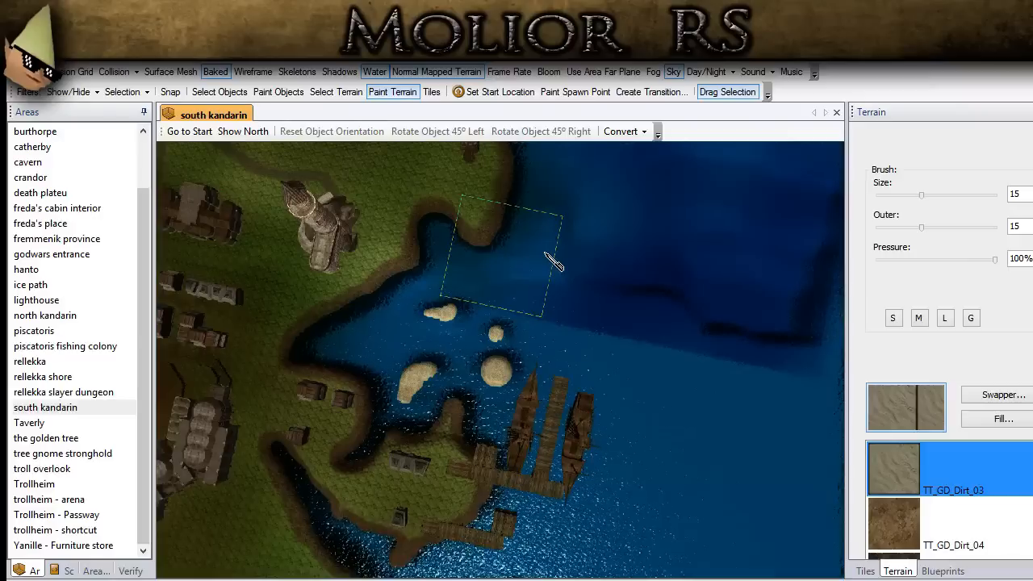
Set the brush size to 6 and touch up the seabed with TT_GD_Dirt_03 around the head of the bay.
scroll(560, 256, "up", 4)
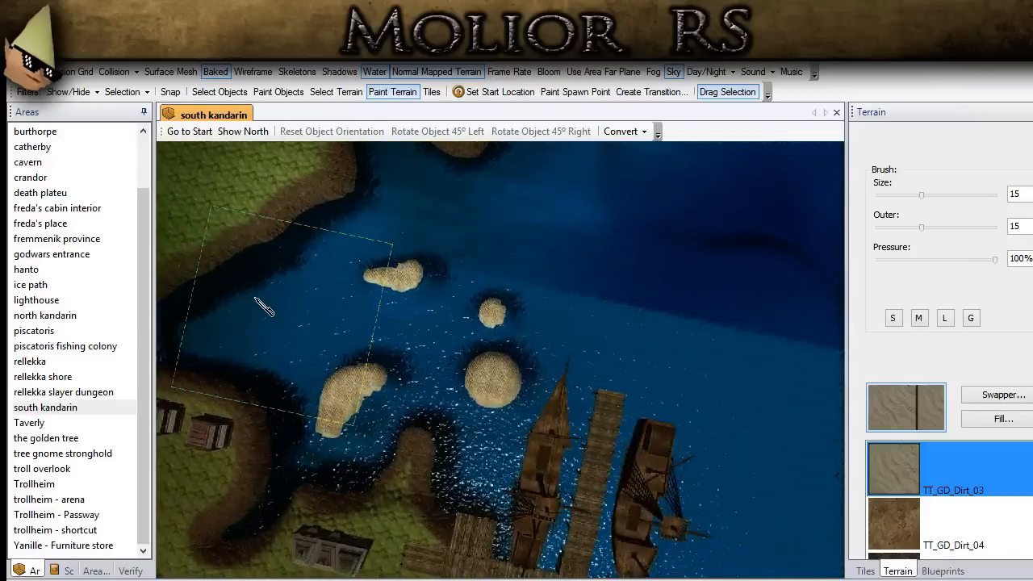
middle_click_drag(255, 298, 553, 411)
right_click_drag(553, 411, 440, 297)
middle_click_drag(441, 298, 528, 460)
scroll(525, 416, "up", 2)
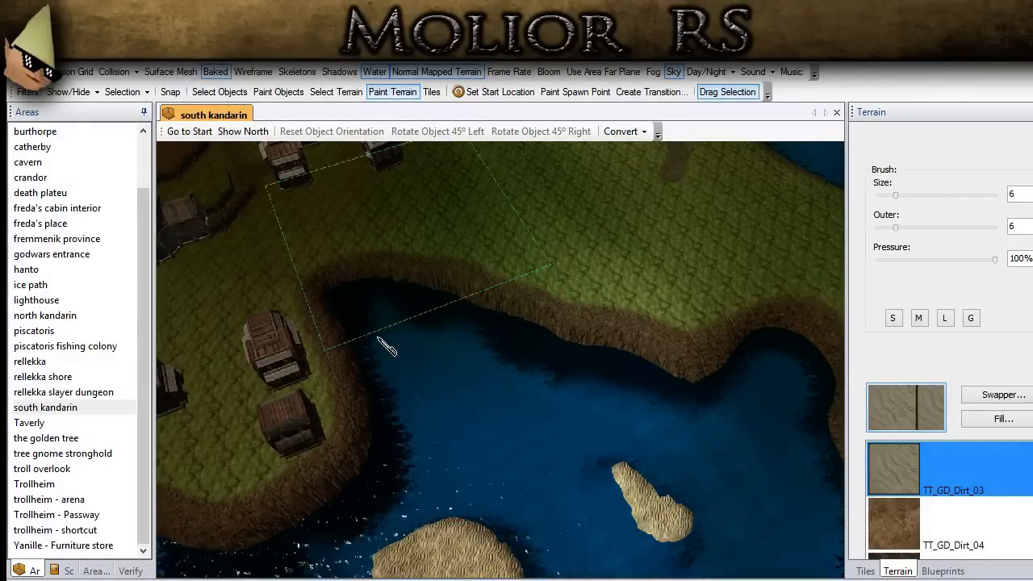
middle_click_drag(516, 507, 478, 450)
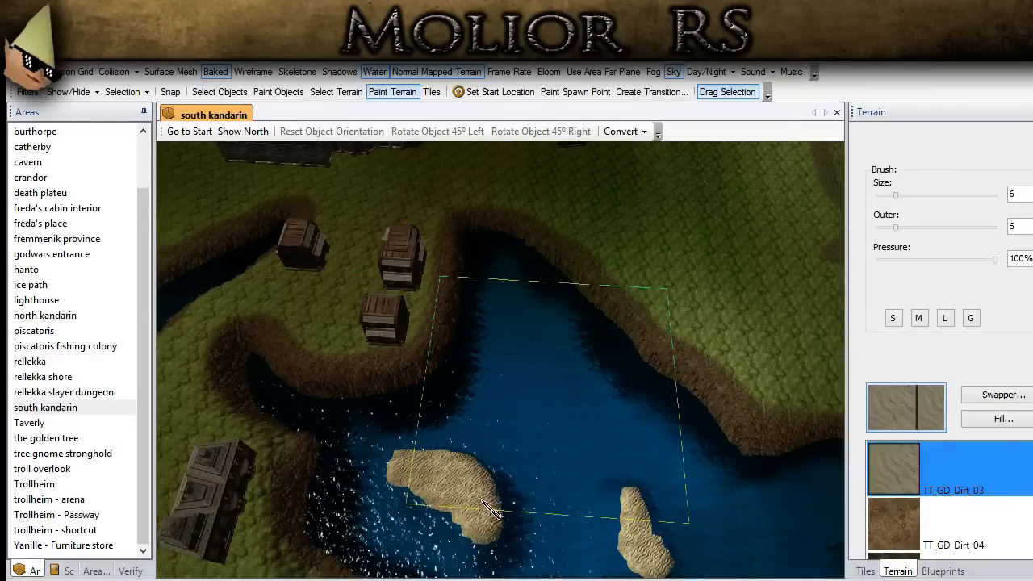
Inspect the painted coastline, the channel and the ground textures around the town's houses and fenced field.
scroll(473, 439, "down", 5)
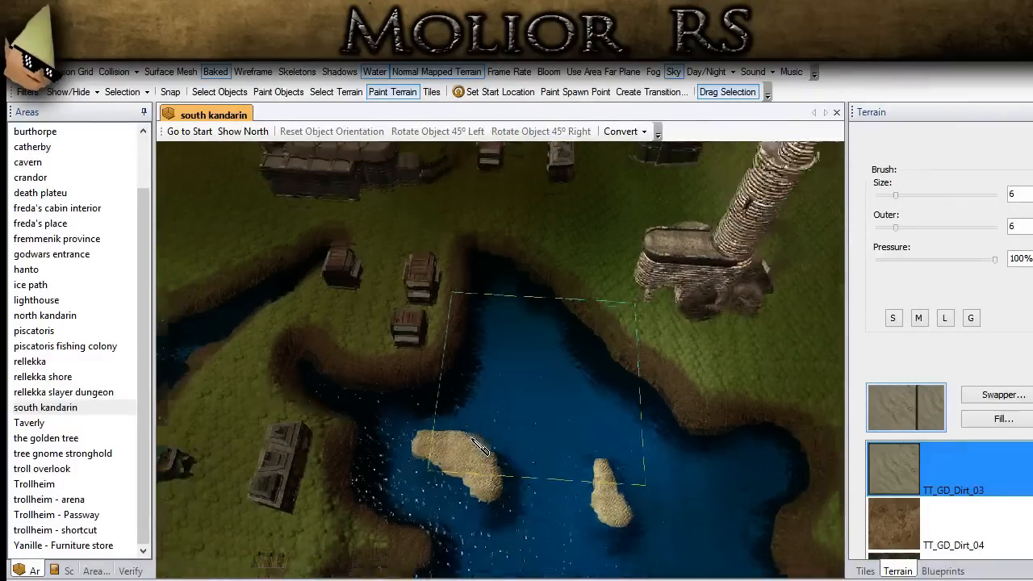
mouse_move(314, 445)
middle_mouse_down()
mouse_move(385, 396)
mouse_move(487, 295)
mouse_move(554, 256)
mouse_move(529, 326)
mouse_move(565, 447)
middle_mouse_up()
scroll(488, 297, "up", 1)
scroll(554, 256, "up", 2)
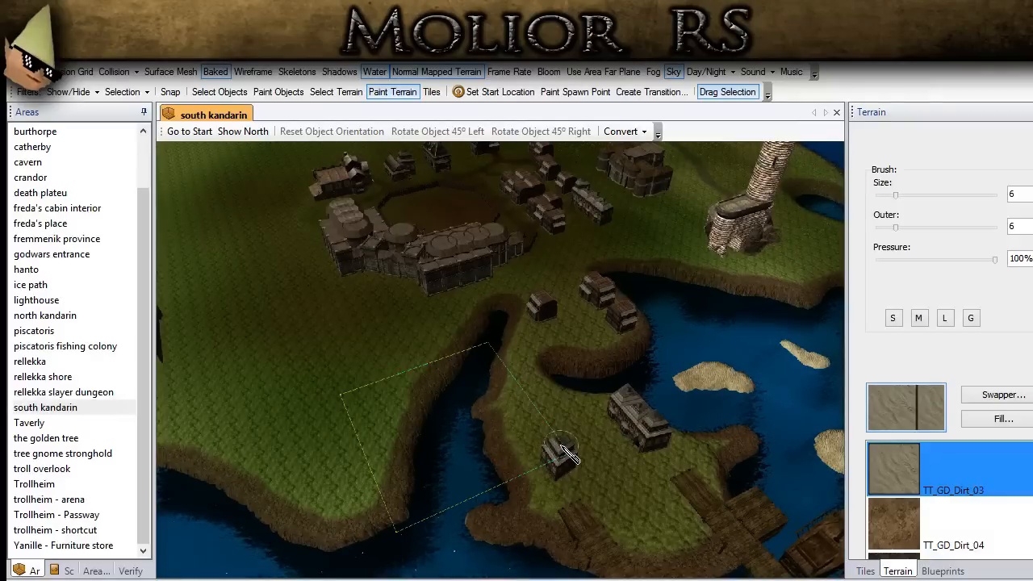
middle_click_drag(498, 389, 397, 432)
scroll(477, 399, "down", 5)
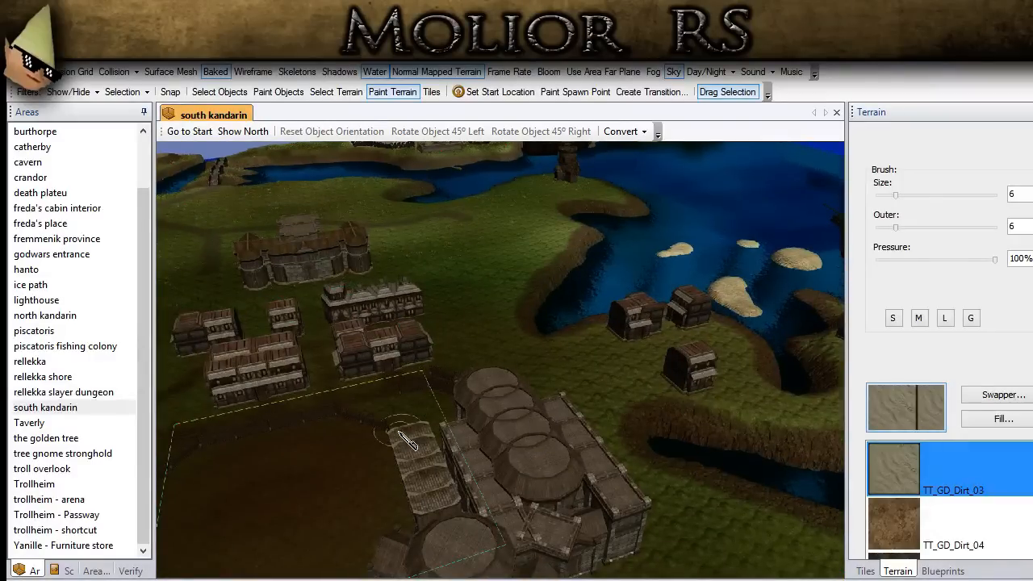
scroll(391, 435, "up", 5)
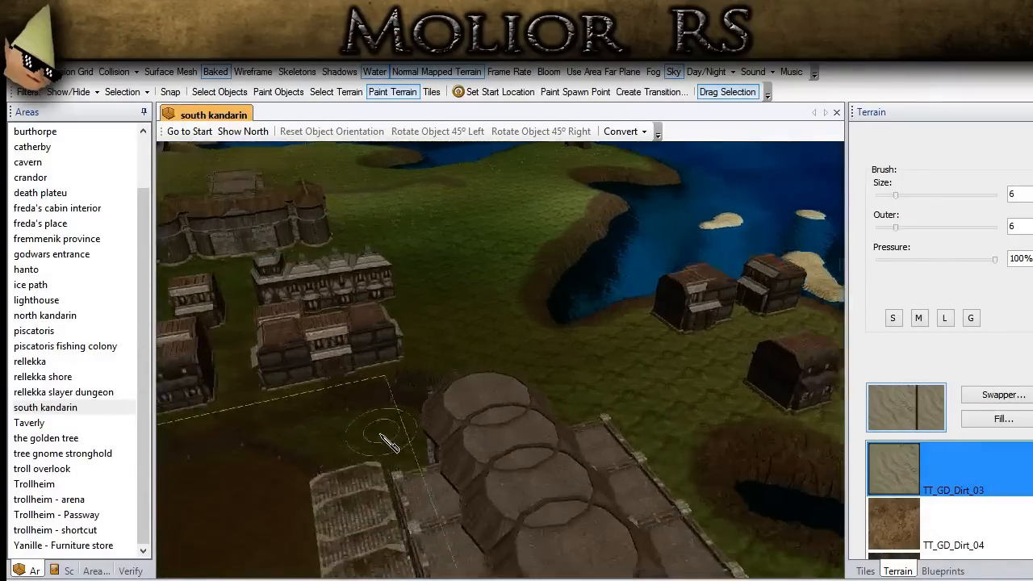
middle_click_drag(442, 346, 528, 415)
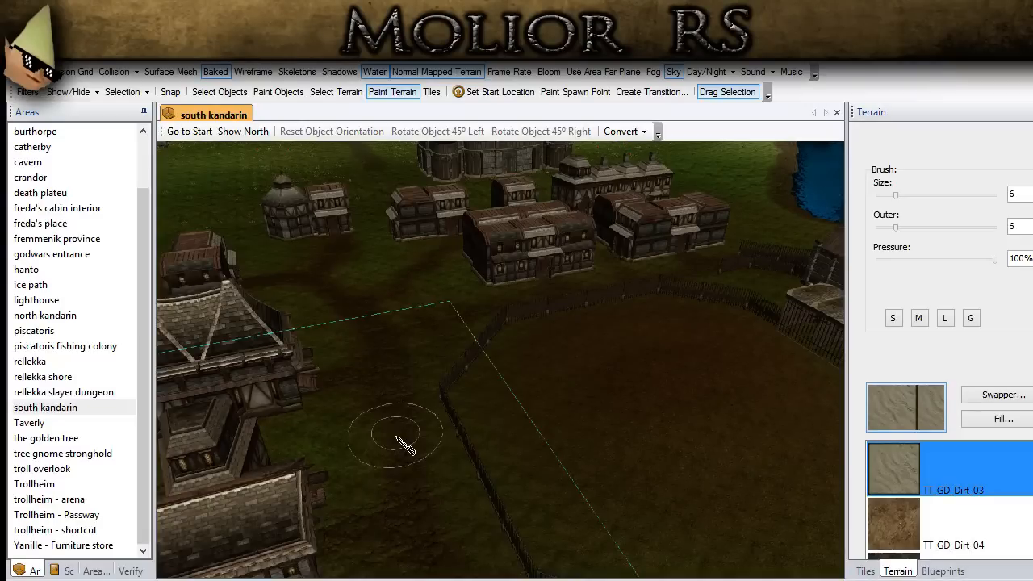
mouse_move(516, 501)
middle_mouse_down()
mouse_move(458, 414)
mouse_move(347, 298)
middle_mouse_up()
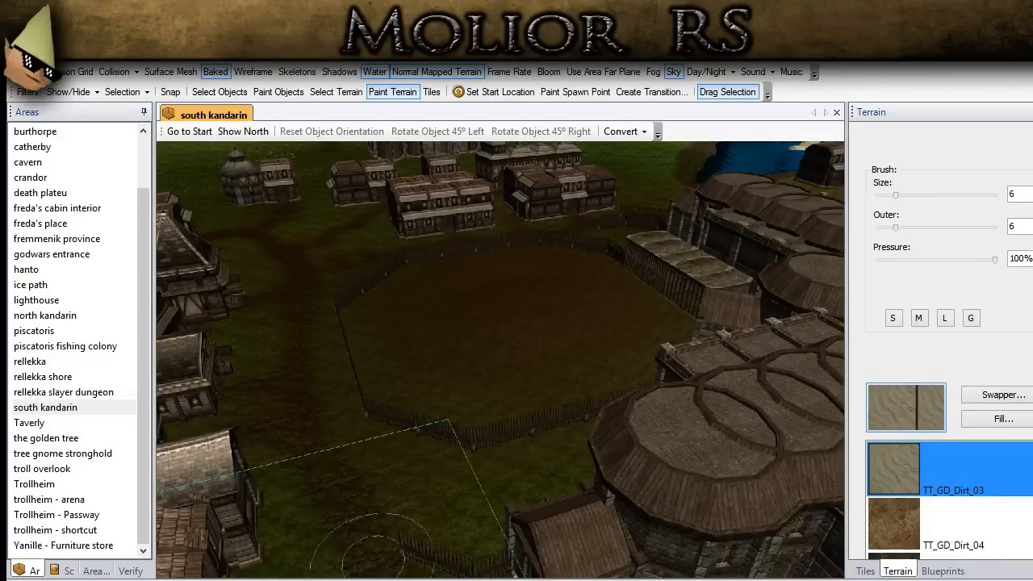
mouse_move(345, 479)
middle_mouse_down()
mouse_move(357, 469)
mouse_move(380, 363)
mouse_move(337, 478)
mouse_move(379, 476)
middle_mouse_up()
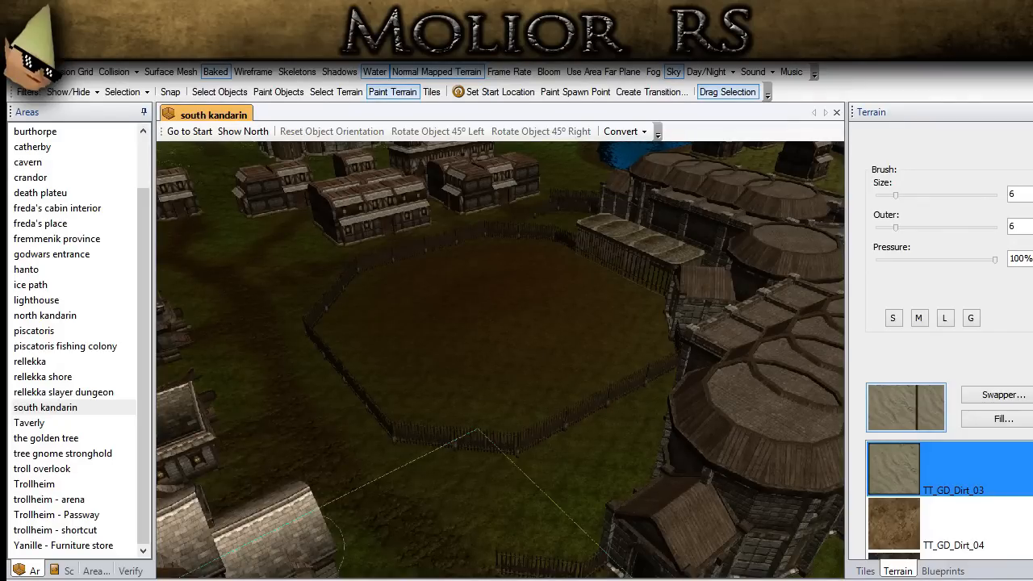
mouse_move(550, 402)
middle_mouse_down()
mouse_move(526, 379)
mouse_move(564, 347)
middle_mouse_up()
middle_click_drag(336, 360, 372, 322)
left_click(233, 94)
middle_click_drag(383, 253, 622, 421)
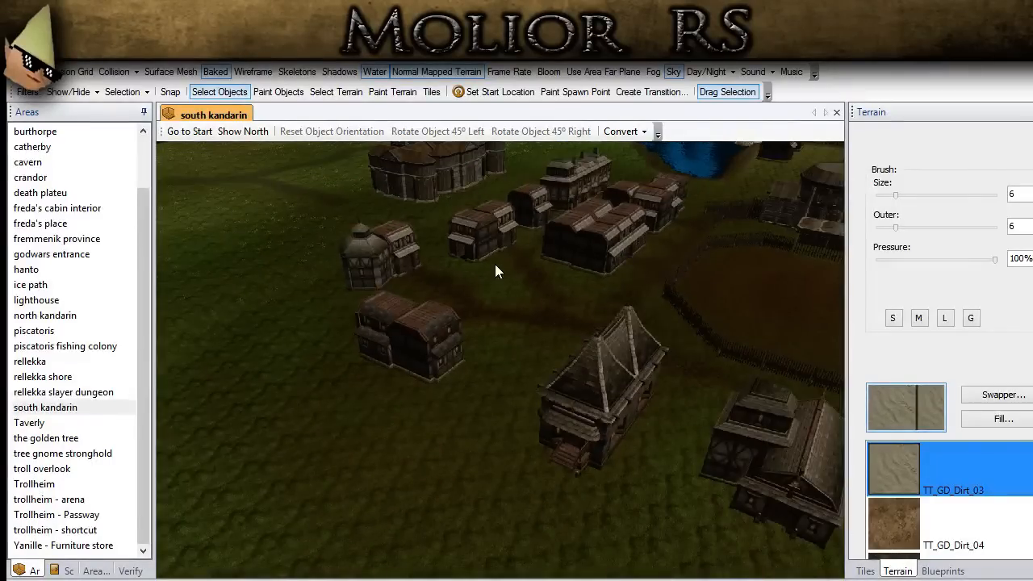
left_click(478, 234)
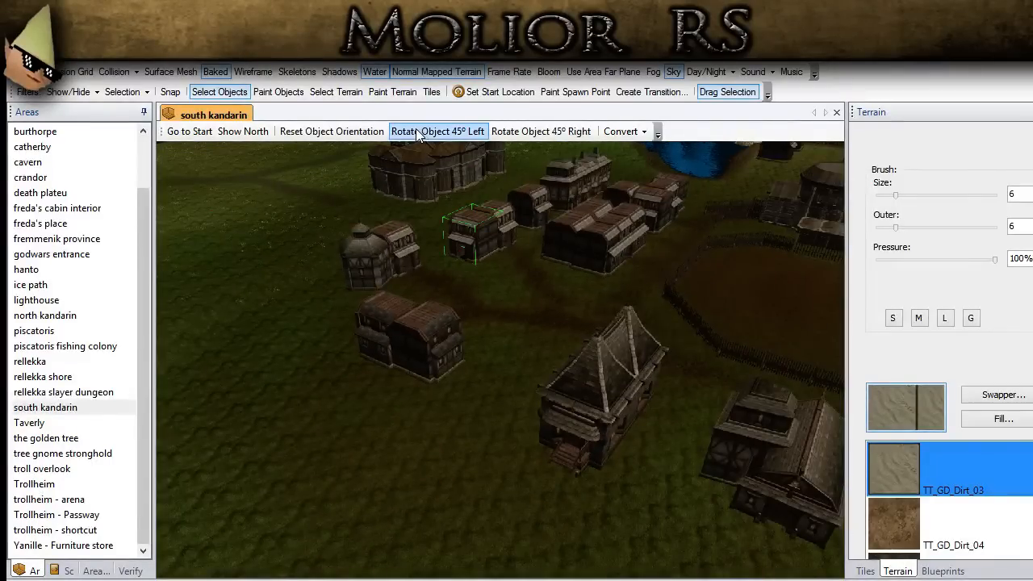
left_click(482, 353)
Switch the terrain tool to grass painting and set the brush's inner and outer size to 6.
scroll(949, 363, "up", 2)
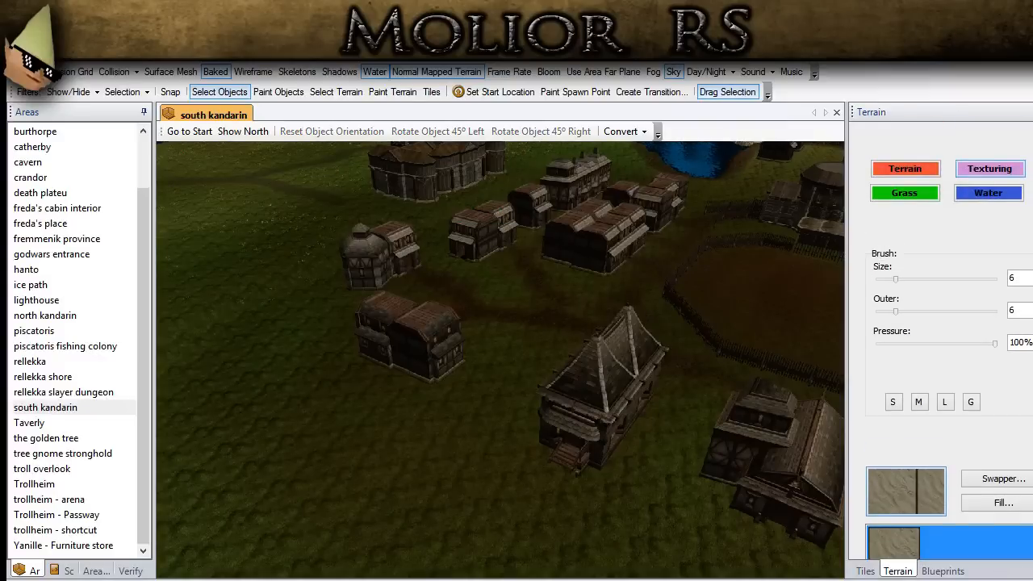
left_click(909, 199)
left_click(974, 403)
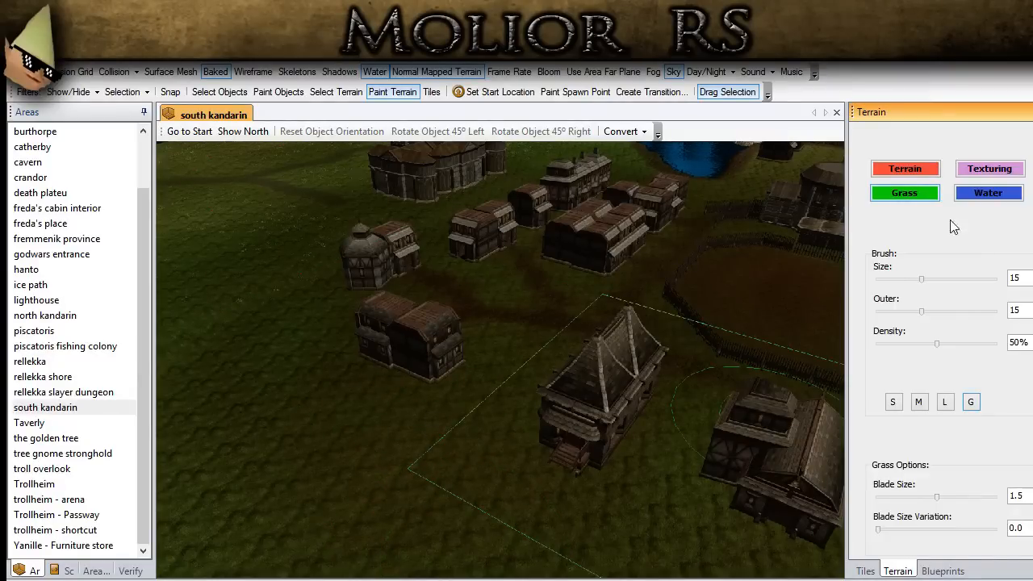
left_click(914, 191)
middle_click_drag(807, 322, 480, 282)
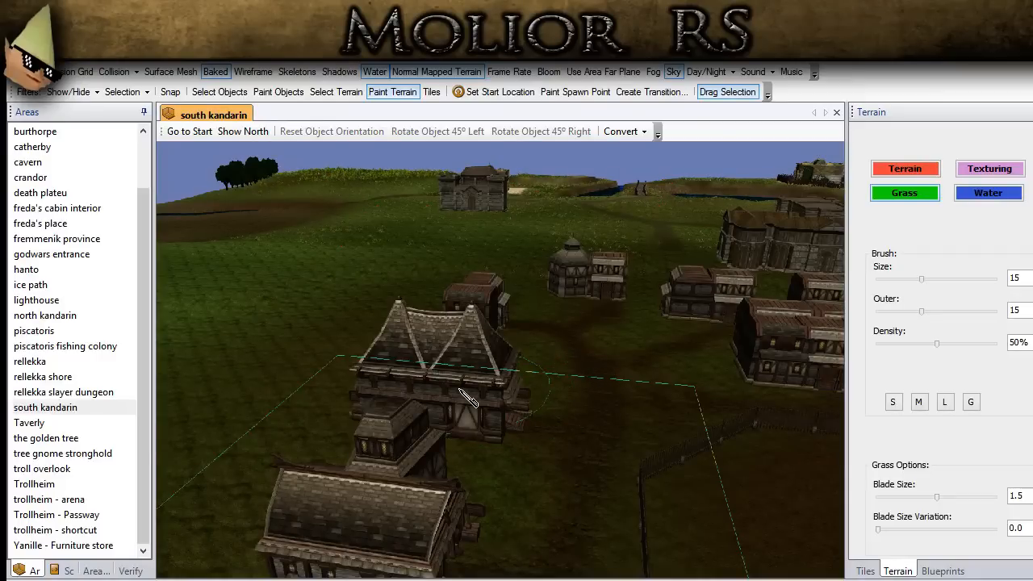
key("w")
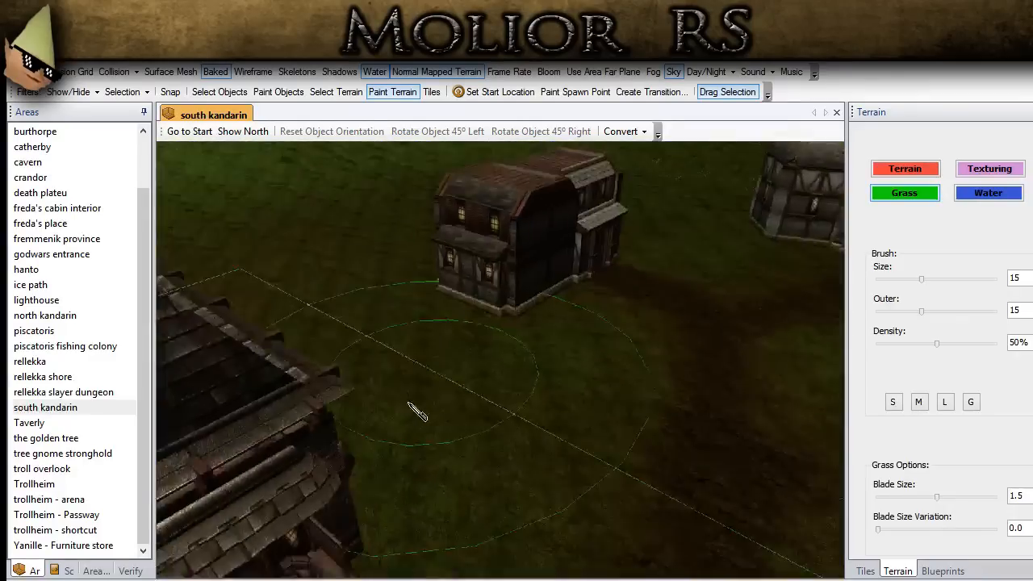
left_click(918, 402)
Select AG_Grass_02 as the grass type for painting.
scroll(940, 339, "down", 6)
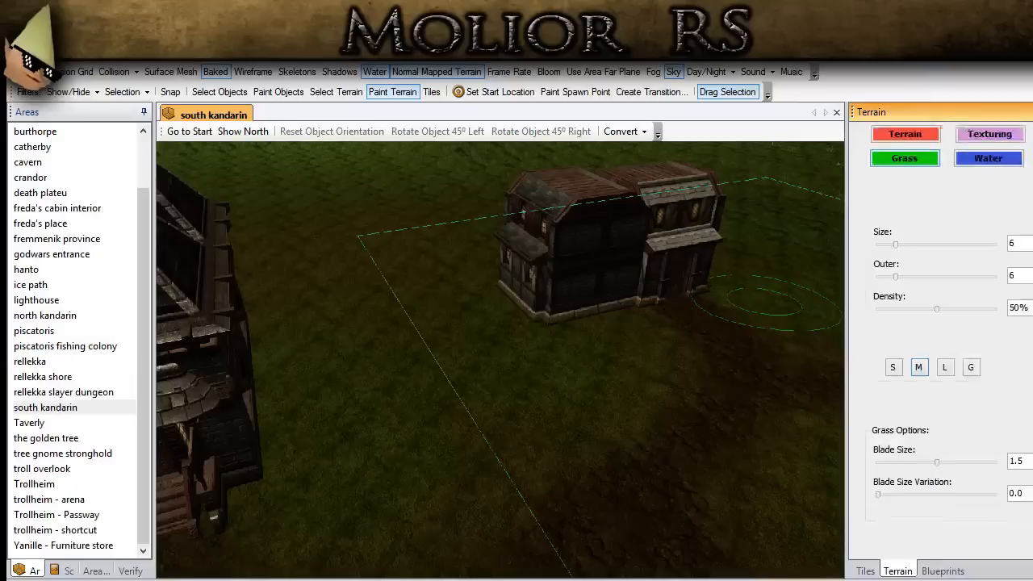
scroll(949, 339, "down", 1)
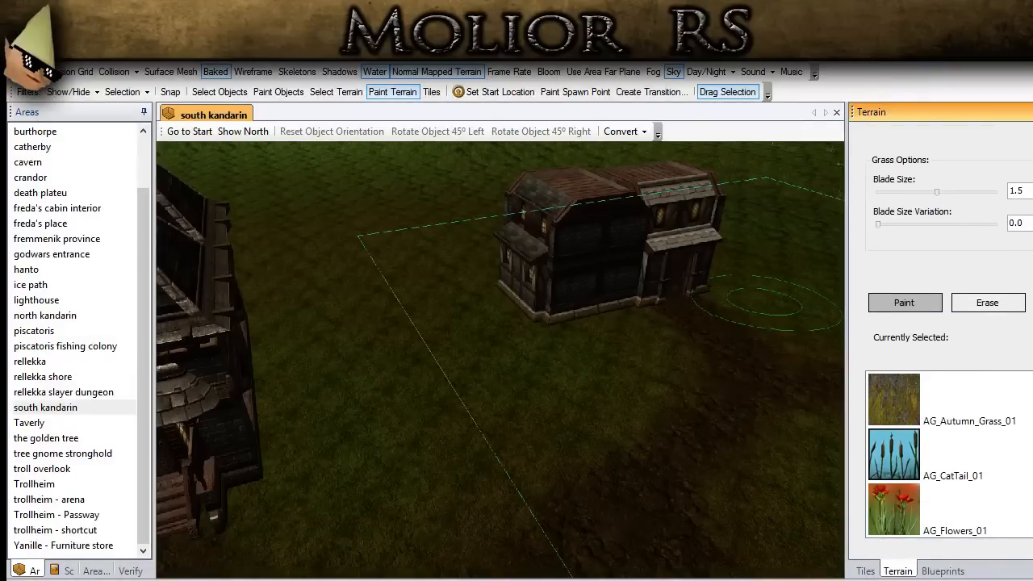
scroll(943, 451, "down", 5)
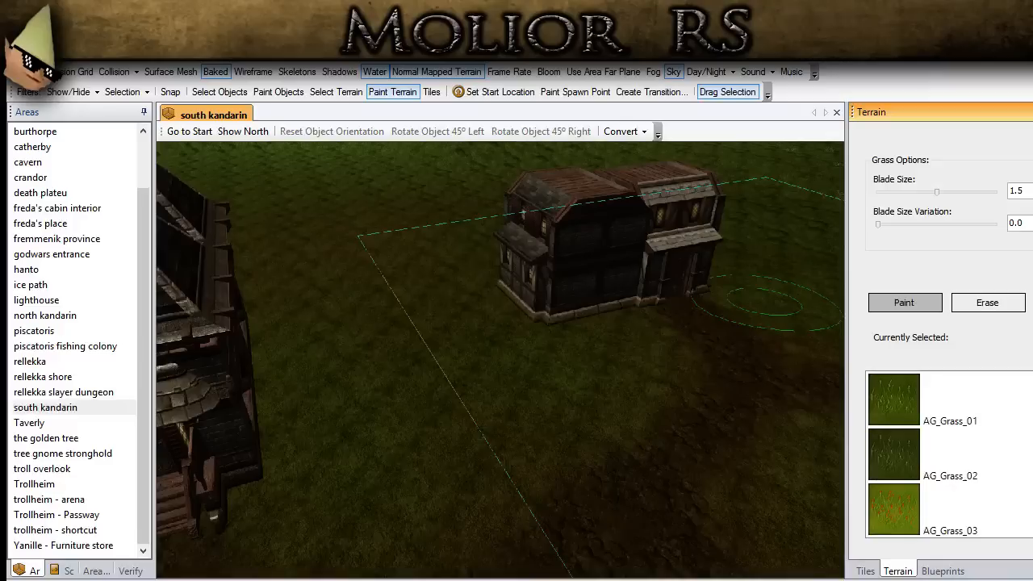
left_click(941, 443)
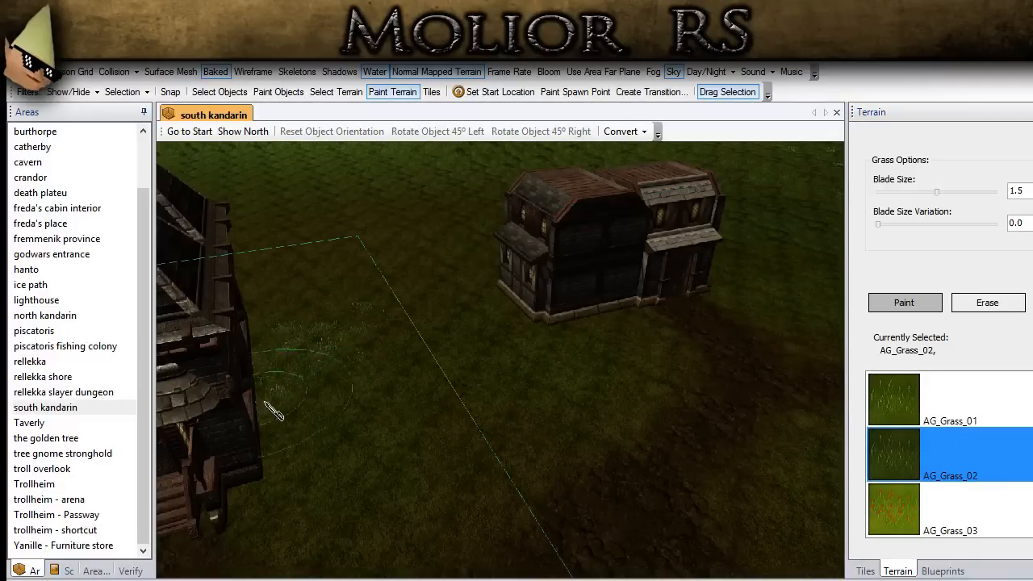
Try a stroke of AG_Grass_02 on the ground between the pointed-roof building and the neighbouring house, and undo it.
mouse_move(371, 506)
left_mouse_down()
mouse_move(480, 453)
mouse_move(624, 326)
mouse_move(505, 335)
mouse_move(397, 365)
left_mouse_up()
middle_click_drag(584, 296, 568, 279)
key("ctrl+z")
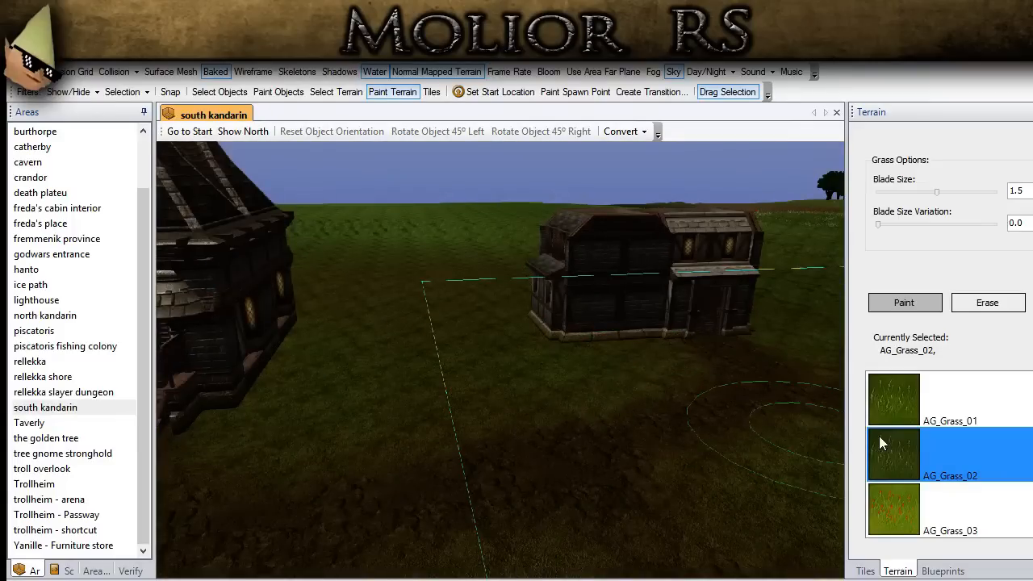
Add AG_Weeds_04 to the grass selection alongside AG_Grass_02, and look through the tall grass types.
scroll(949, 454, "down", 1)
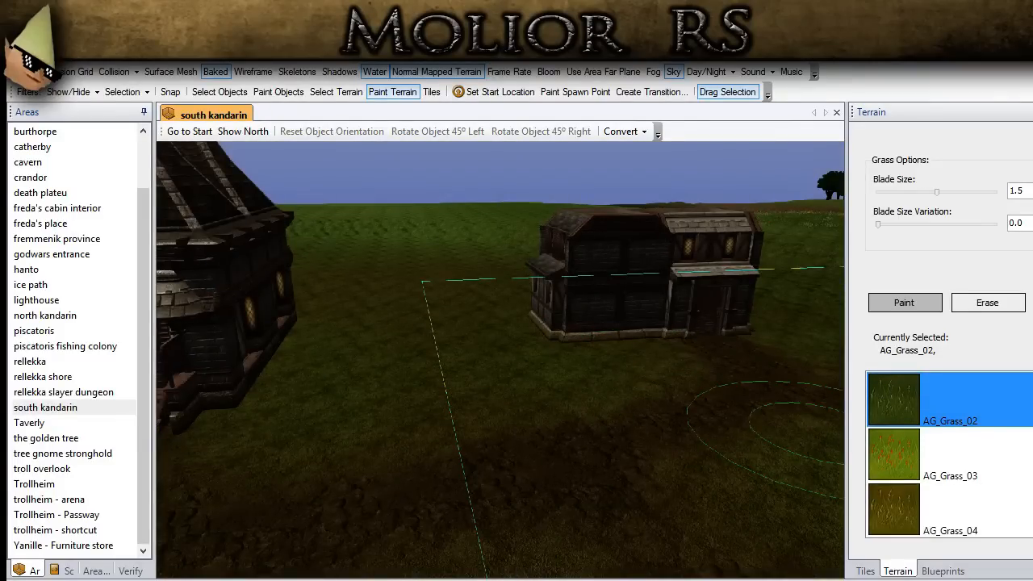
scroll(948, 453, "down", 10)
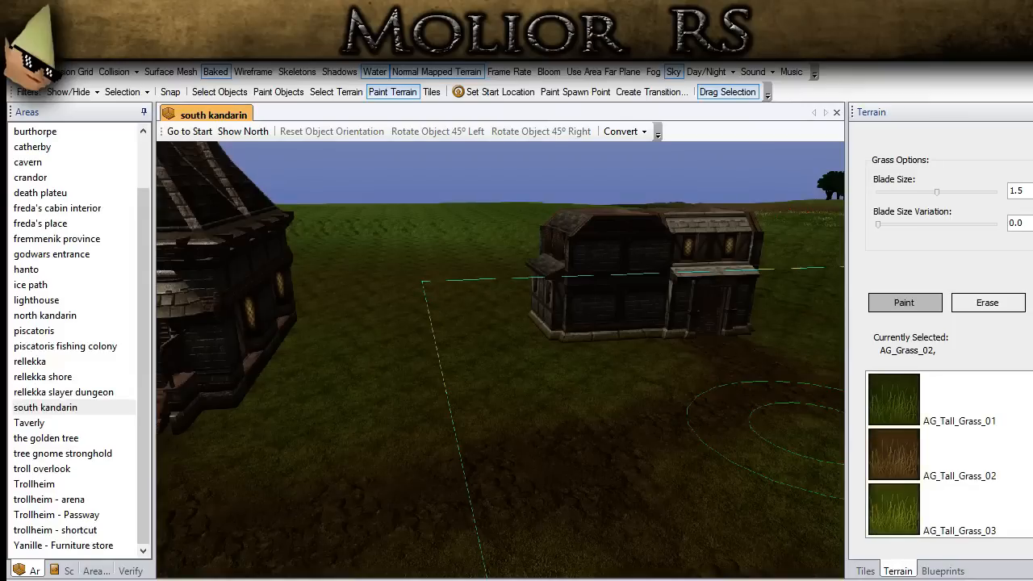
scroll(949, 453, "down", 7)
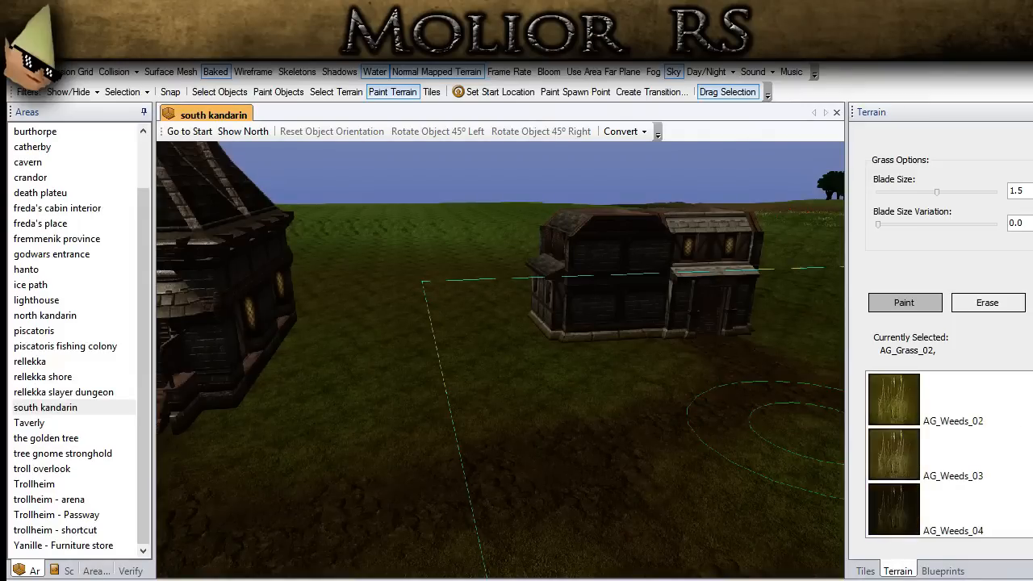
left_click(991, 472)
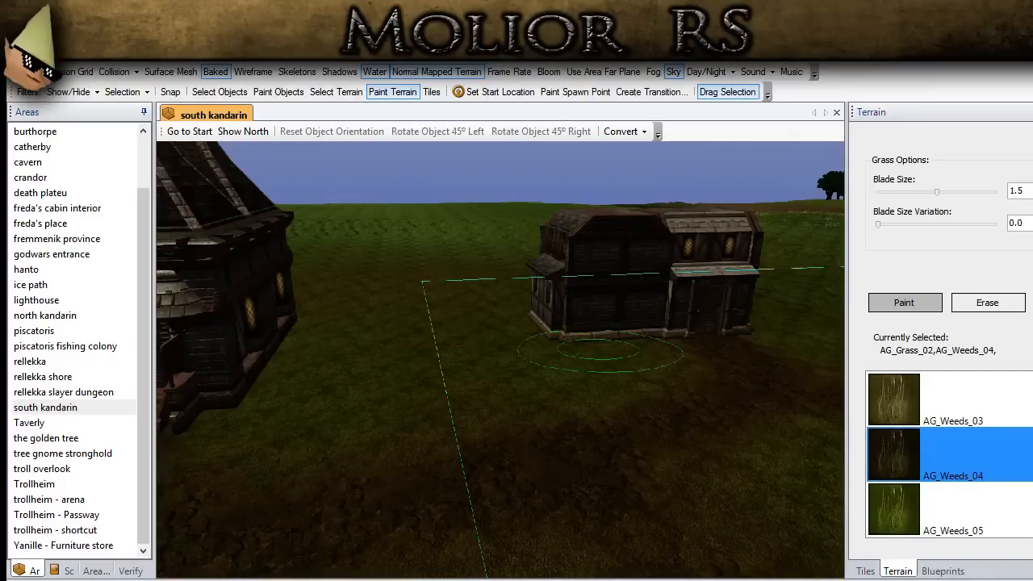
scroll(948, 454, "up", 7)
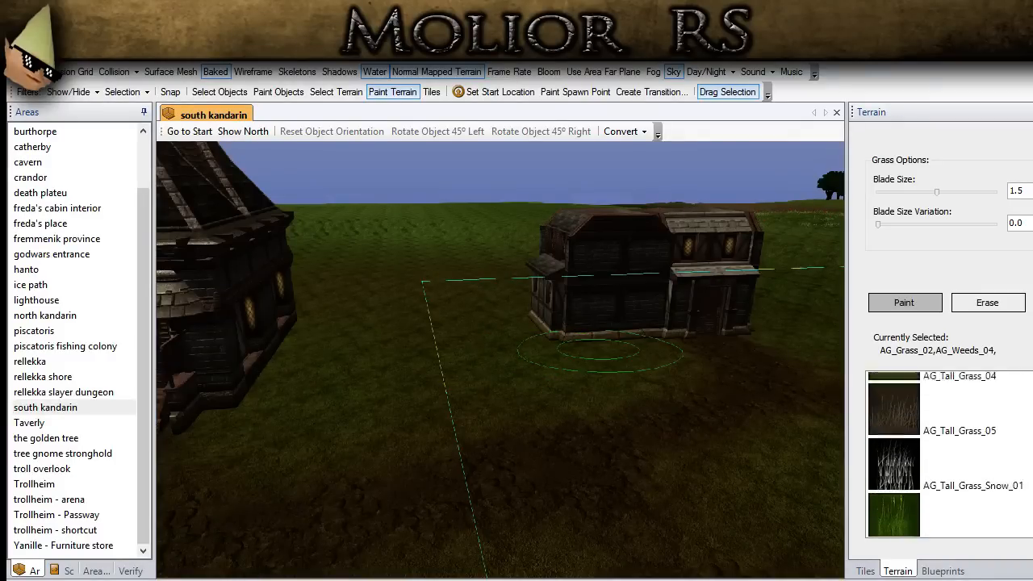
scroll(948, 454, "up", 2)
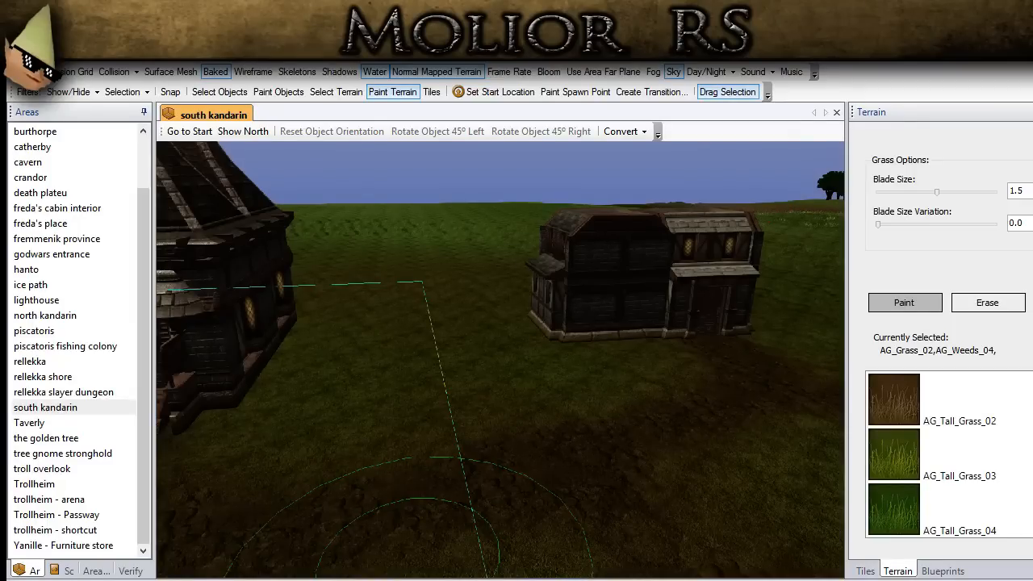
Set the grass brush size to 10 and try painting the grass and weeds mix between the two timbered houses.
right_click_drag(434, 450, 247, 307)
right_click_drag(525, 391, 662, 410)
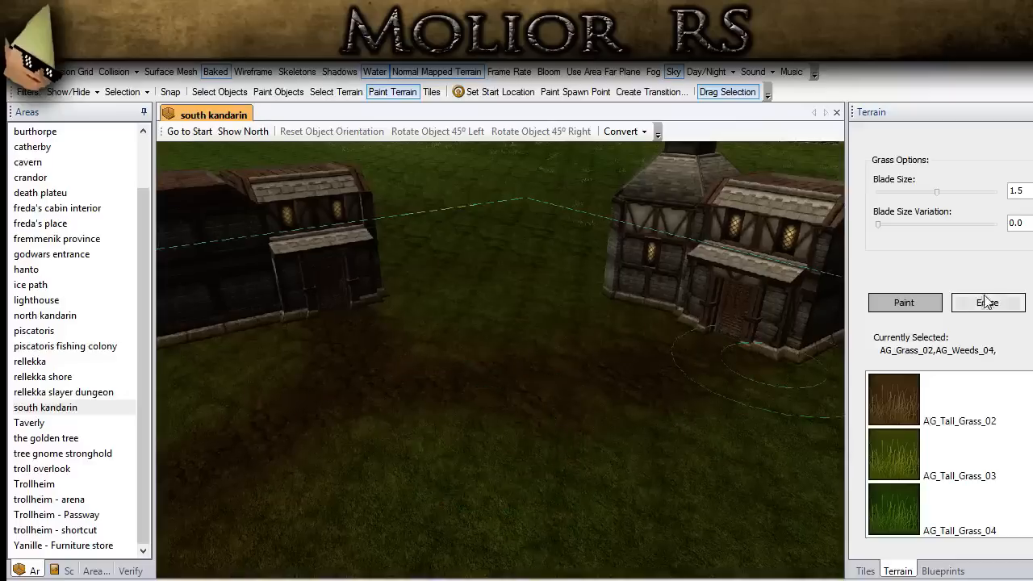
scroll(948, 347, "up", 3)
left_click(944, 271)
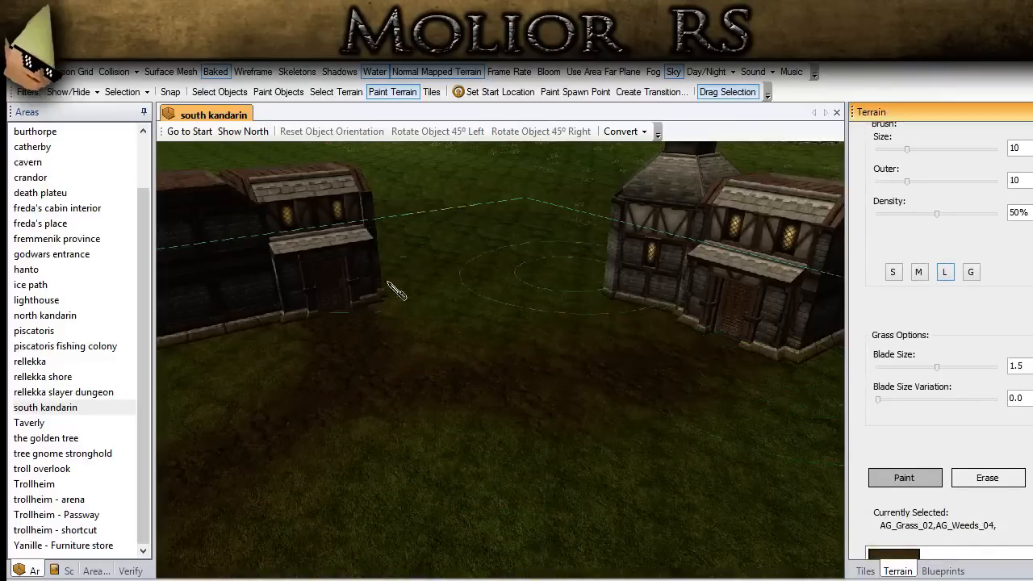
right_click_drag(395, 292, 427, 242)
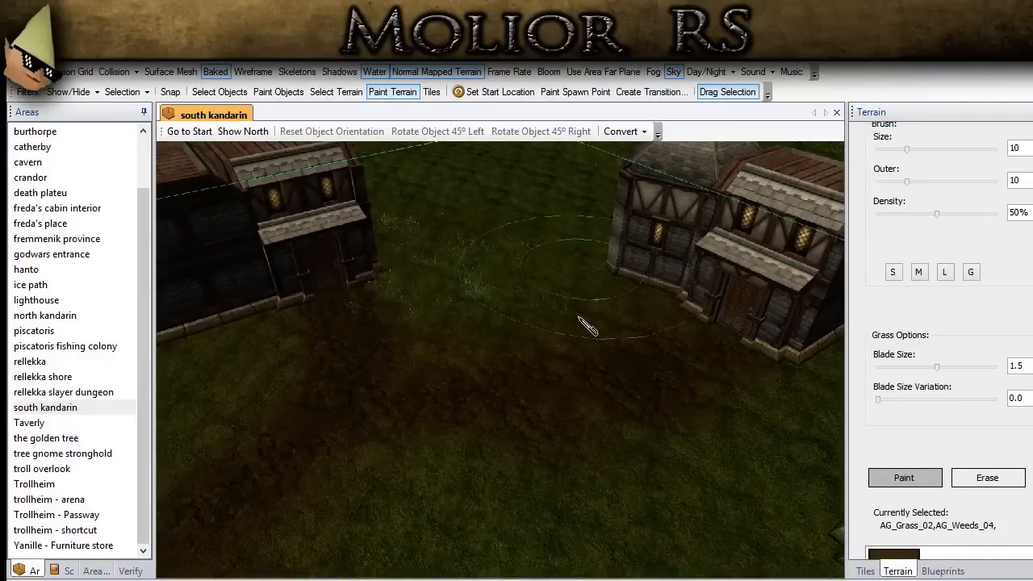
Reduce the grass brush size to 6, try the mix beside the house by the muddy path, and undo the stroke.
left_click(918, 274)
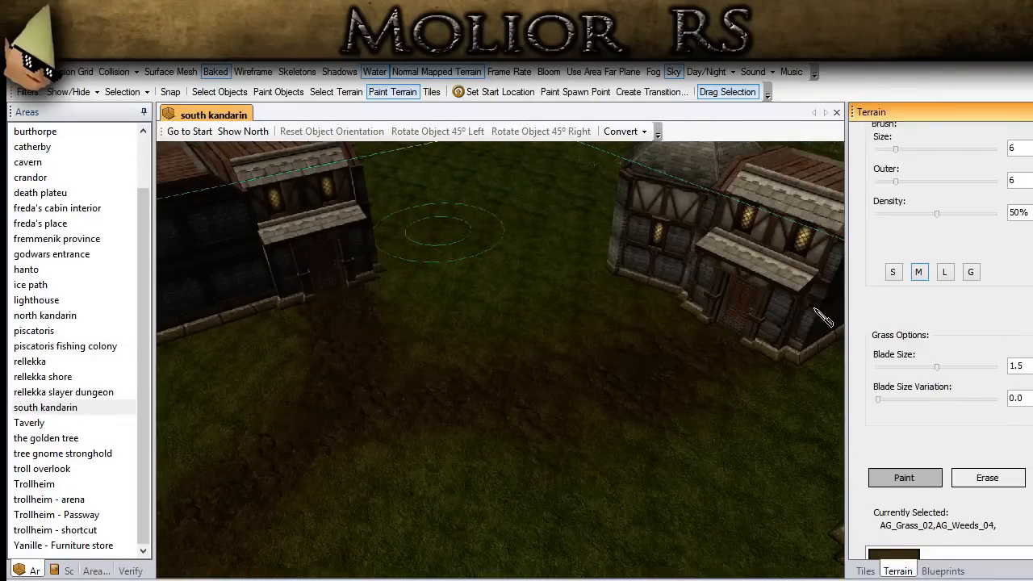
left_click_drag(460, 347, 337, 521, "ctrl")
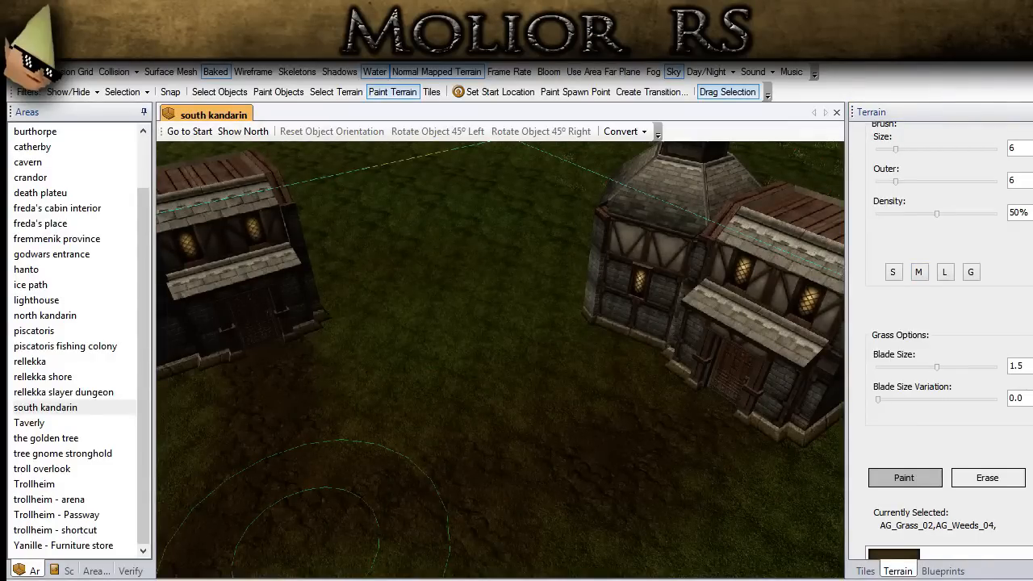
mouse_move(350, 263)
left_mouse_down()
mouse_move(348, 375)
mouse_move(410, 375)
left_mouse_up()
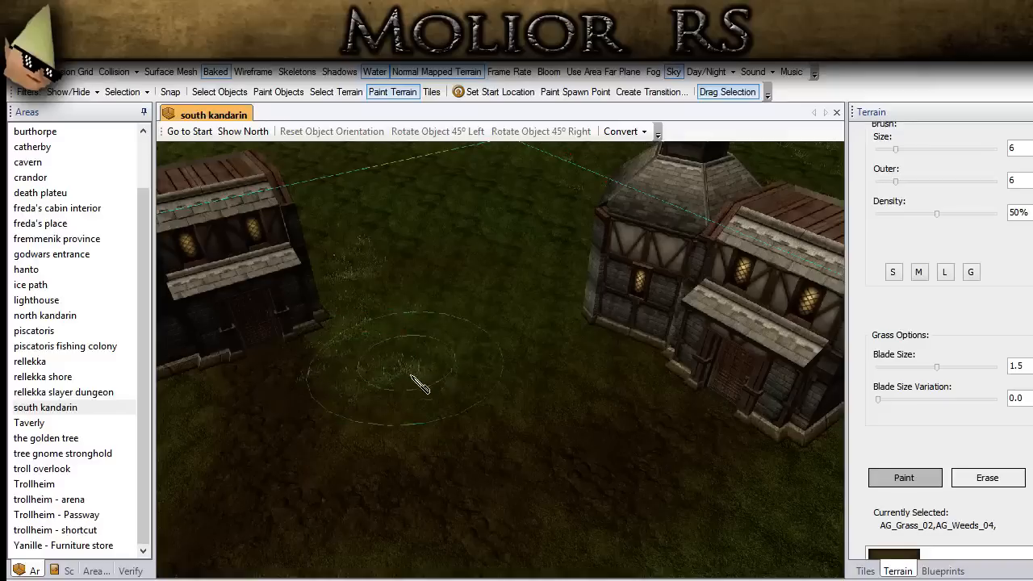
key("ctrl+z")
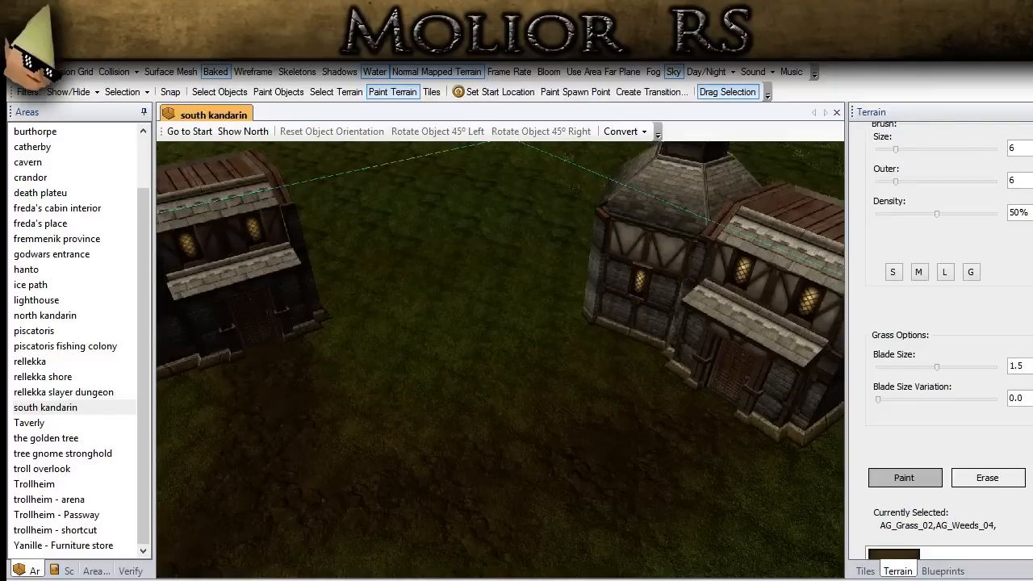
Replace AG_Grass_02 with AG_Grass_04 in the grass paint selection, keeping AG_Weeds_04 selected.
scroll(940, 339, "down", 3)
scroll(997, 423, "up", 10)
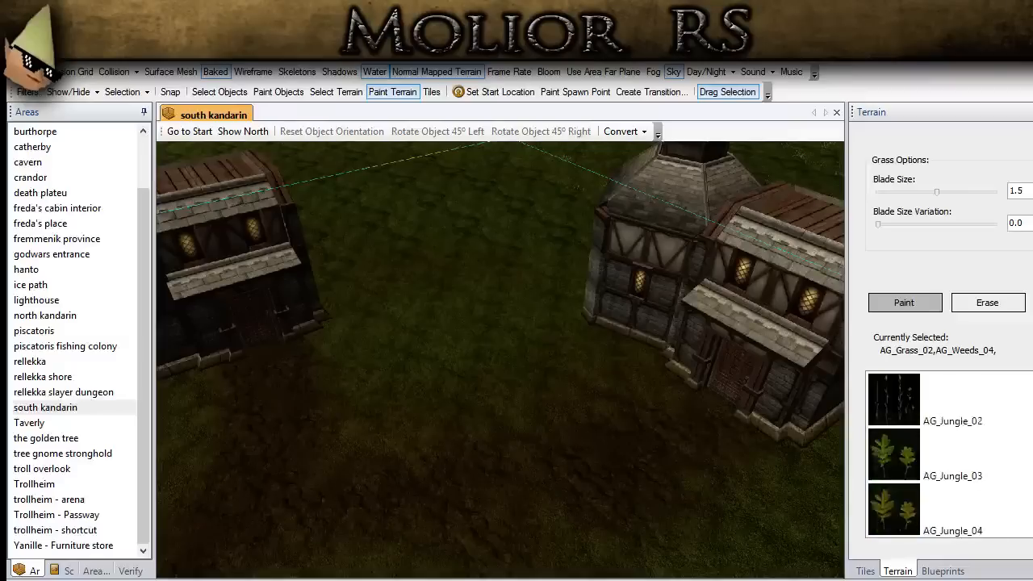
scroll(997, 423, "down", 2)
left_click(997, 423)
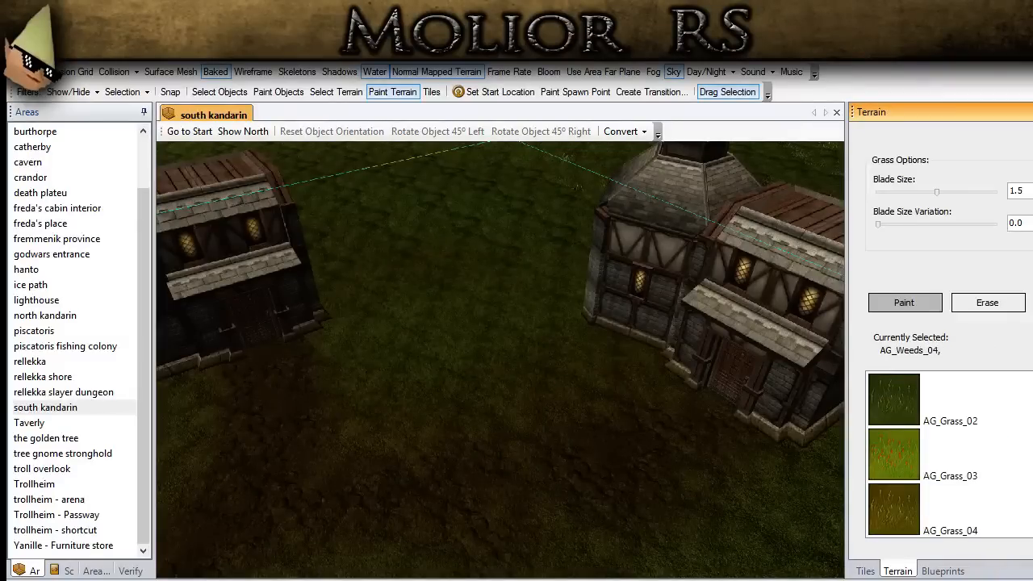
scroll(954, 405, "up", 1)
left_click(953, 405)
left_click(953, 405)
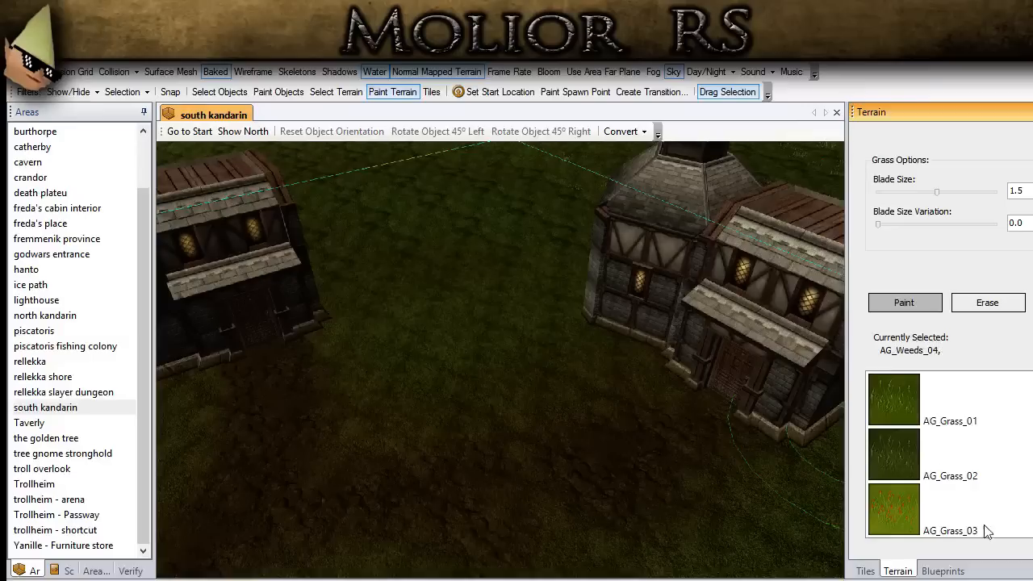
scroll(953, 405, "down", 1)
scroll(971, 508, "down", 1)
left_click(970, 508)
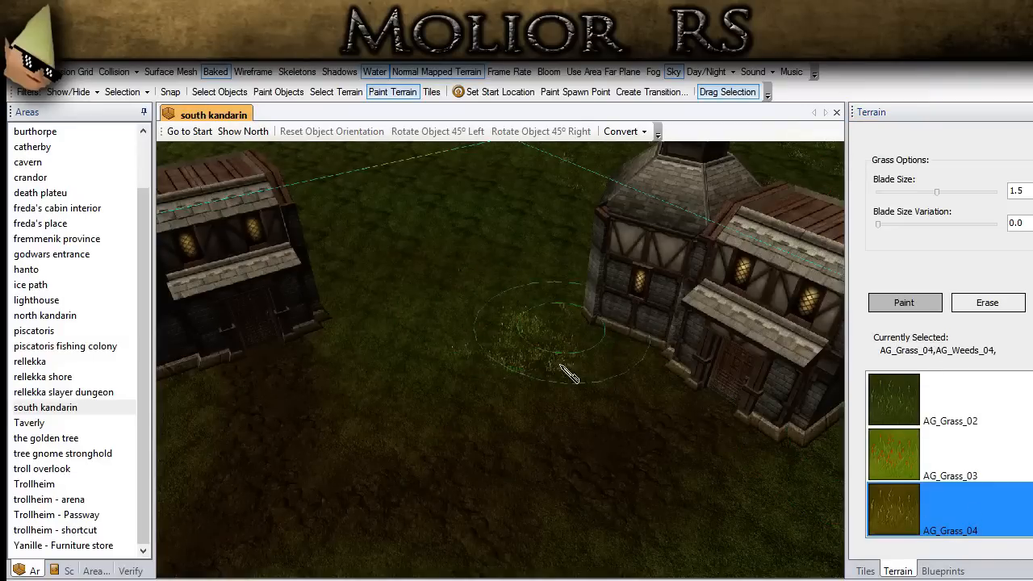
Try painting AG_Grass_04 and AG_Weeds_04 between the two timber houses at blade size 1.5, and undo it.
mouse_move(497, 396)
left_mouse_down()
mouse_move(411, 417)
mouse_move(368, 307)
mouse_move(428, 278)
mouse_move(478, 307)
left_mouse_up()
scroll(608, 304, "up", 5)
mouse_move(579, 359)
right_mouse_down()
mouse_move(634, 315)
mouse_move(671, 318)
right_mouse_up()
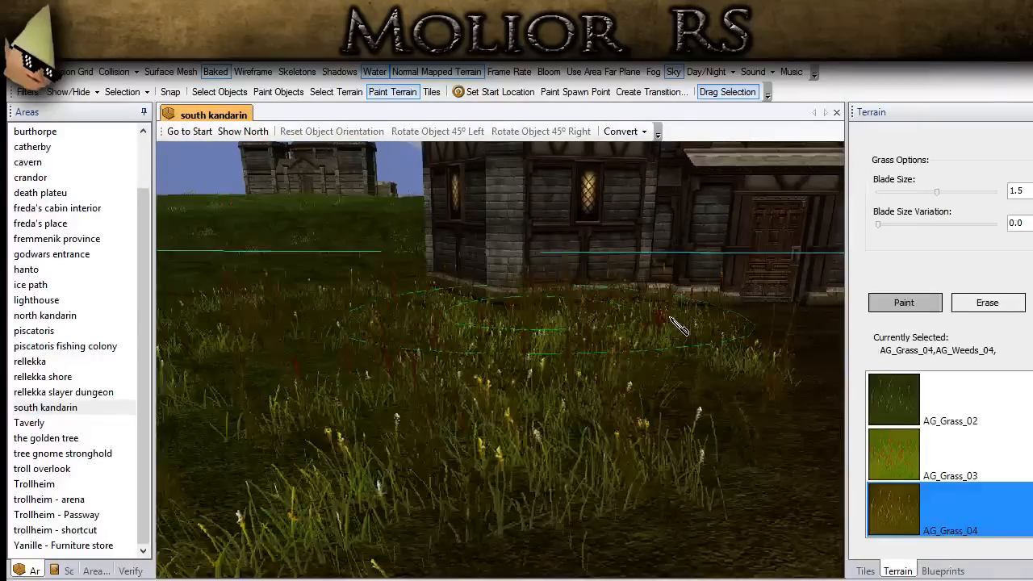
scroll(676, 323, "down", 5)
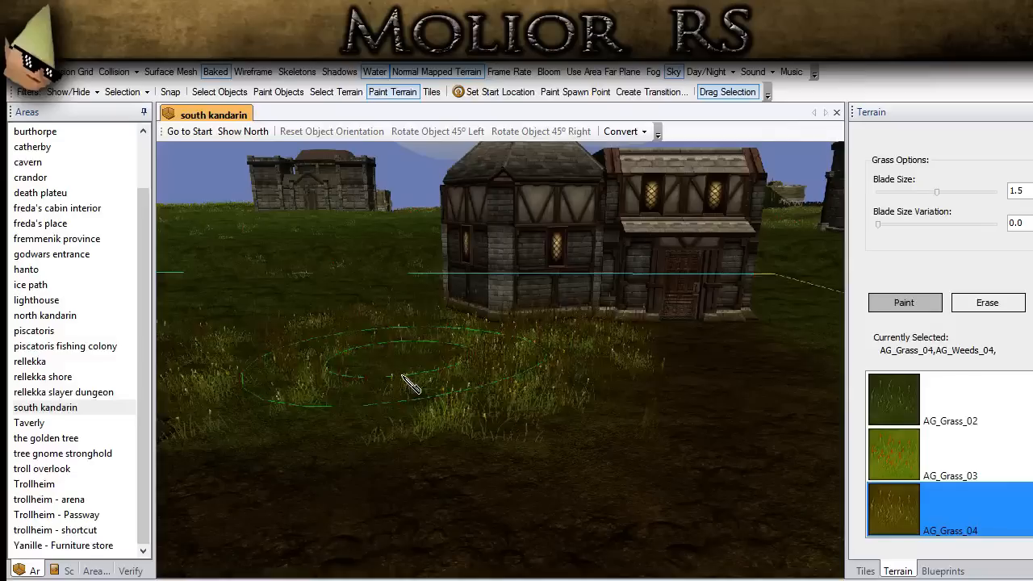
key("ctrl+z")
Set the grass blade size to 0.984 and apply the large (L) brush preset with an outer size of 10.
left_click_drag(1026, 192, 970, 194)
type("1")
right_click_drag(293, 421, 287, 423)
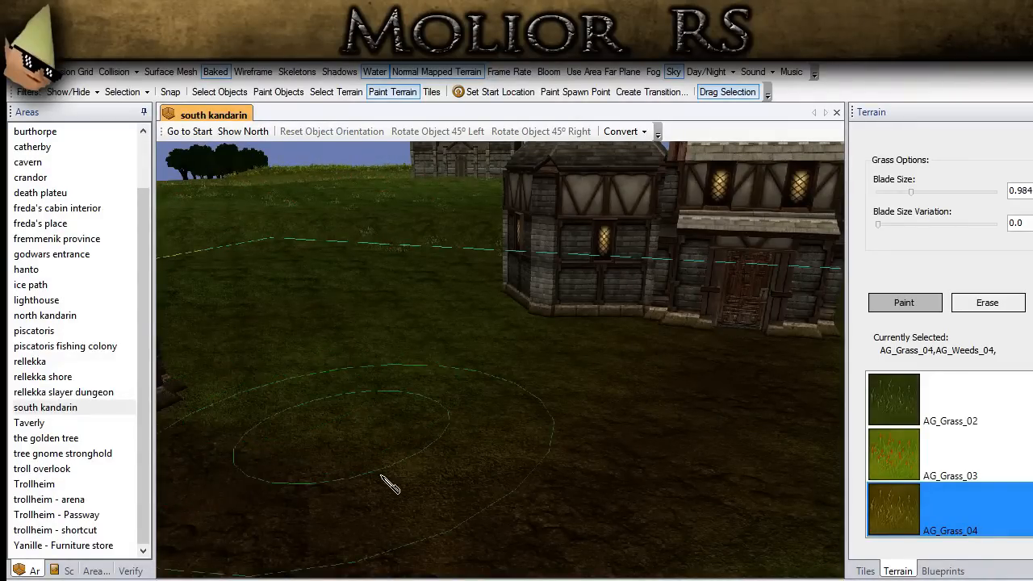
right_click_drag(397, 336, 340, 350)
scroll(428, 254, "down", 3)
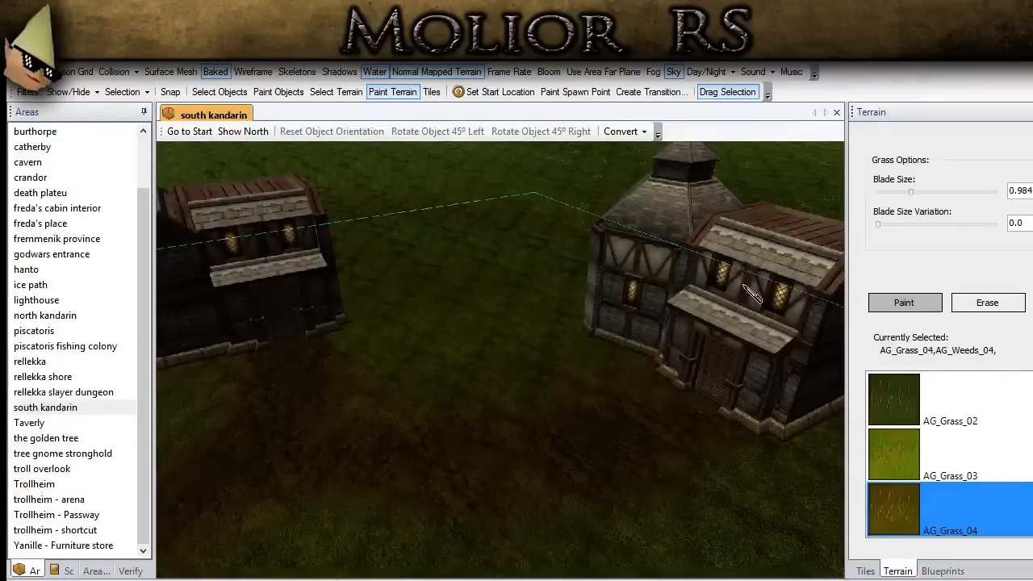
left_click(944, 244)
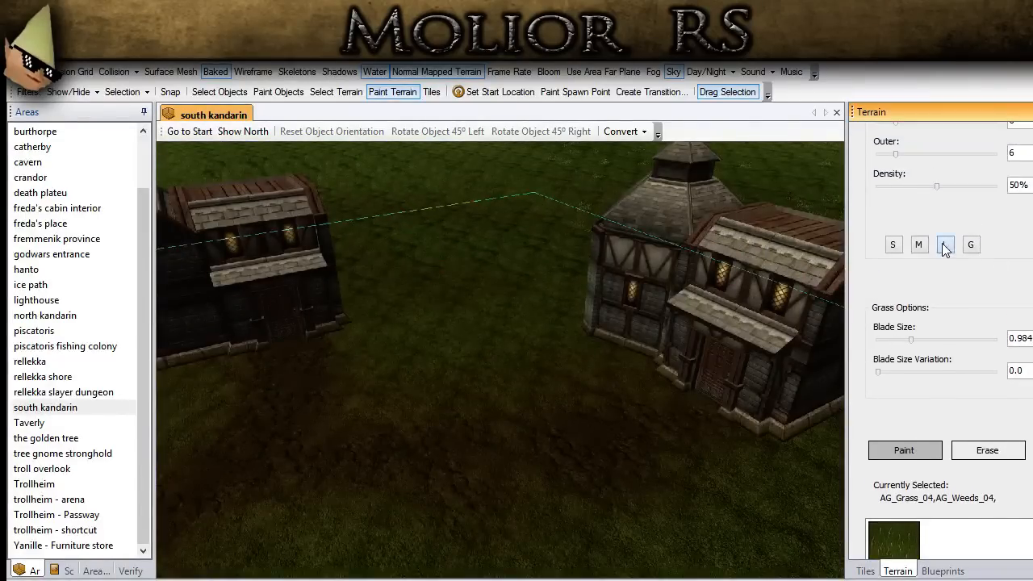
scroll(448, 315, "up", 2)
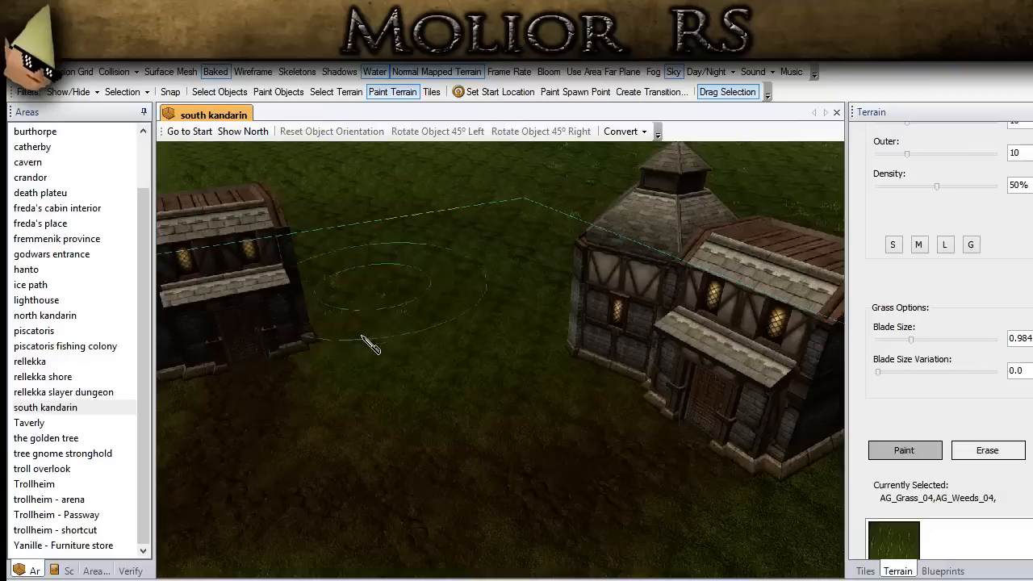
Try painting the smaller grass and weeds between the two timber houses, inspect it up close, and undo the stroke.
mouse_move(368, 391)
left_mouse_down()
mouse_move(432, 401)
mouse_move(559, 340)
mouse_move(511, 292)
mouse_move(426, 305)
left_mouse_up()
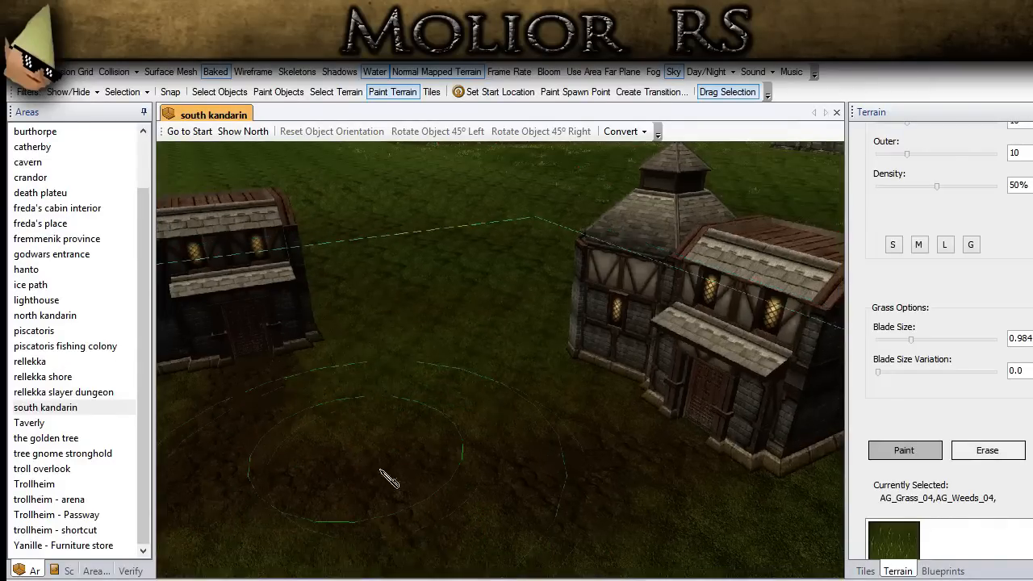
middle_click_drag(436, 384, 431, 414)
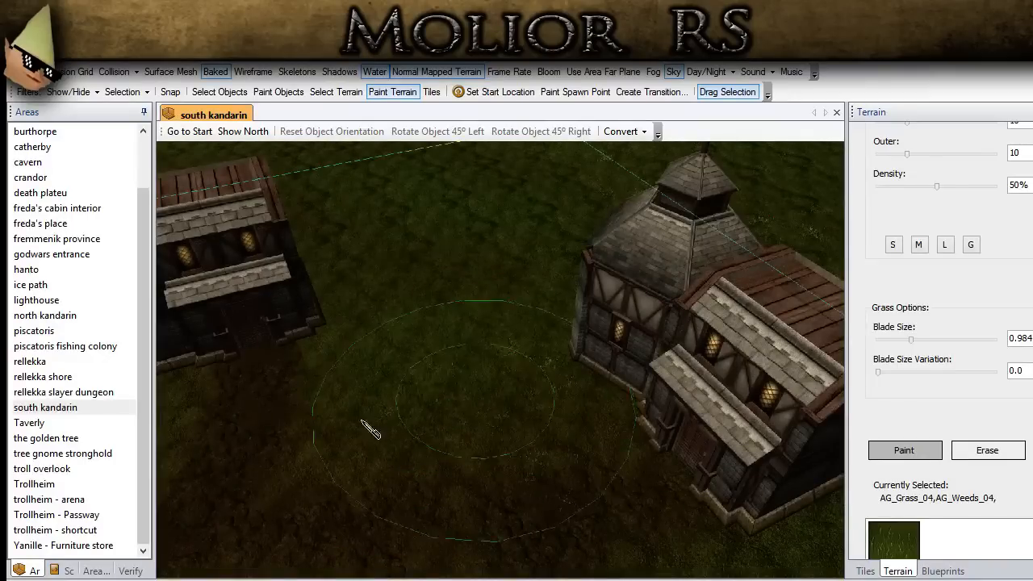
middle_click_drag(479, 368, 476, 305)
key("ctrl+z")
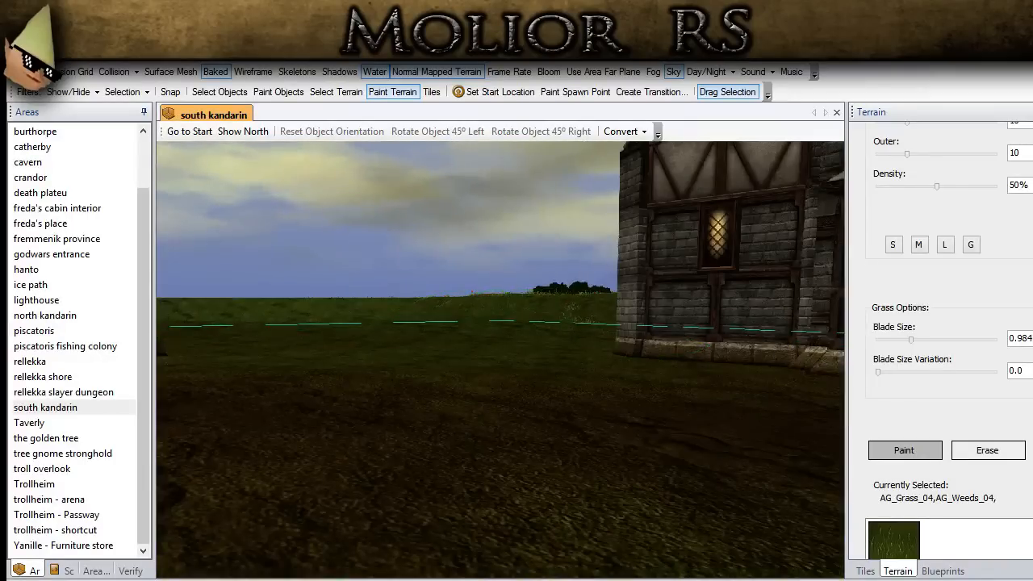
Set the grass blade size to 1.292 and paint grass and weeds on the green ground between the two timber houses.
left_click_drag(1028, 338, 995, 328)
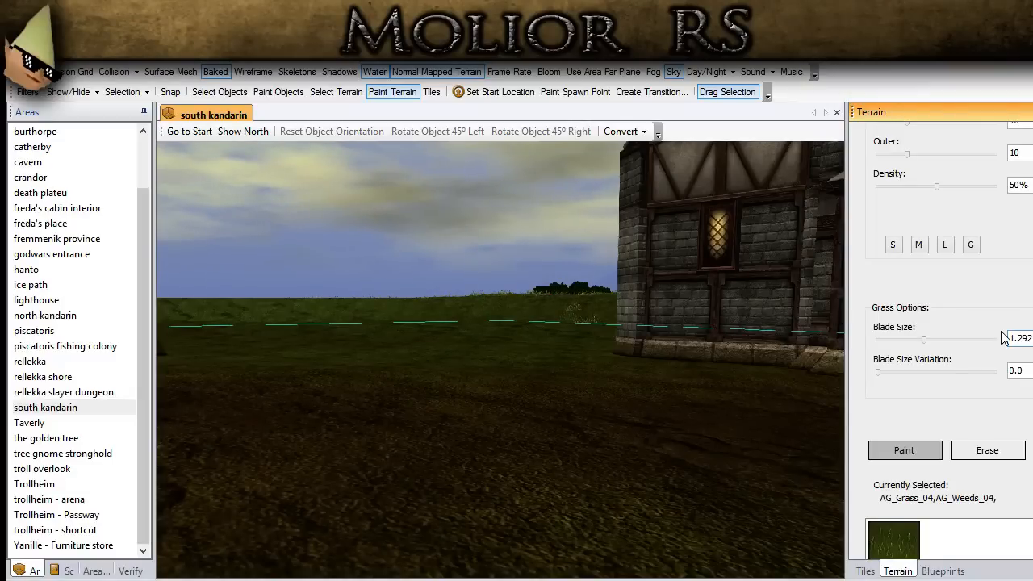
middle_click_drag(629, 376, 632, 388)
scroll(415, 272, "down", 3)
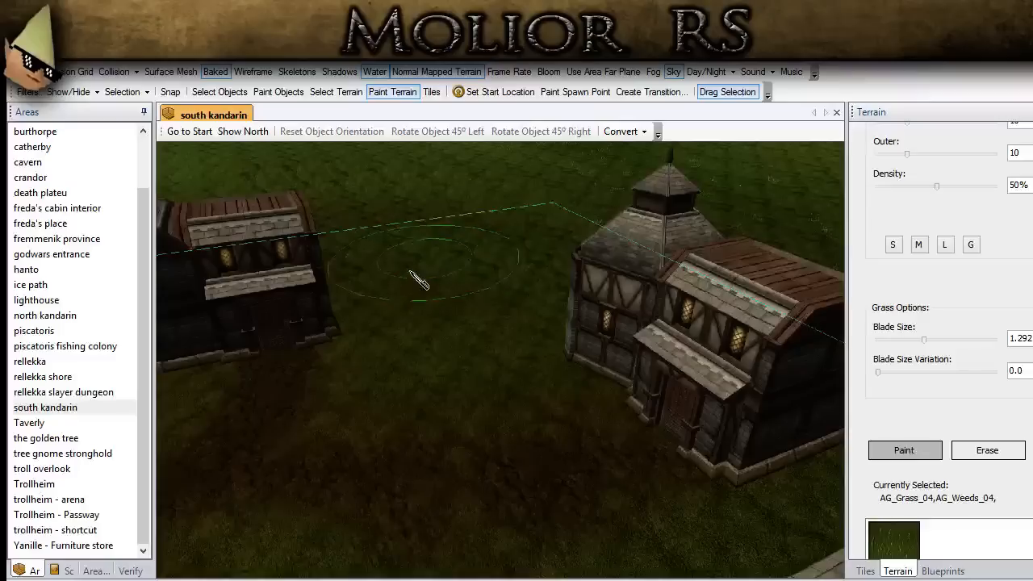
scroll(363, 271, "up", 3)
mouse_move(366, 279)
left_mouse_down()
mouse_move(325, 332)
mouse_move(249, 336)
mouse_move(341, 410)
mouse_move(533, 401)
left_mouse_up()
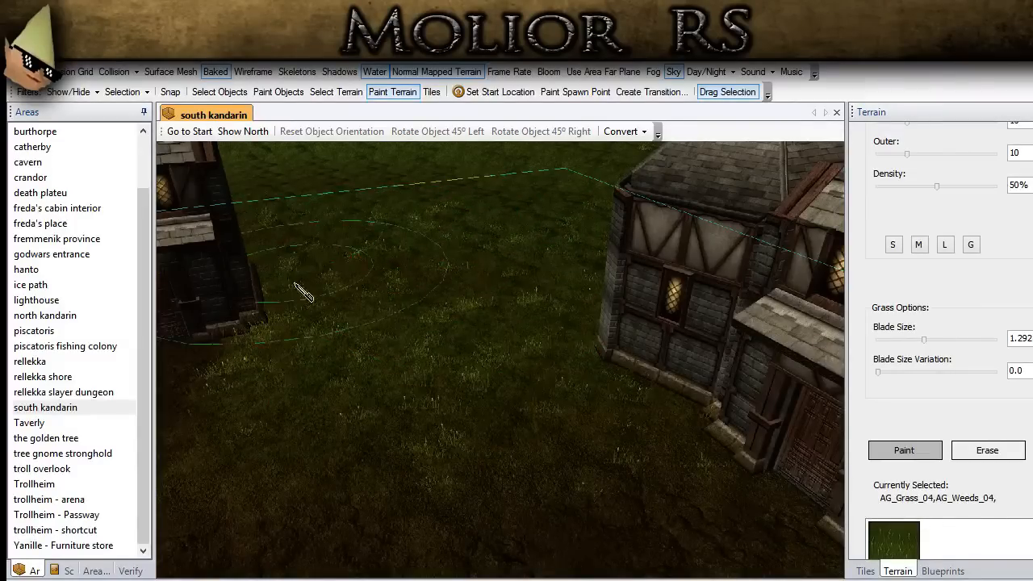
Paint grass and weeds around the spired house and the small towered house along the fenced dirt road.
left_click_drag(313, 305, 536, 287, "ctrl")
scroll(484, 347, "down", 5)
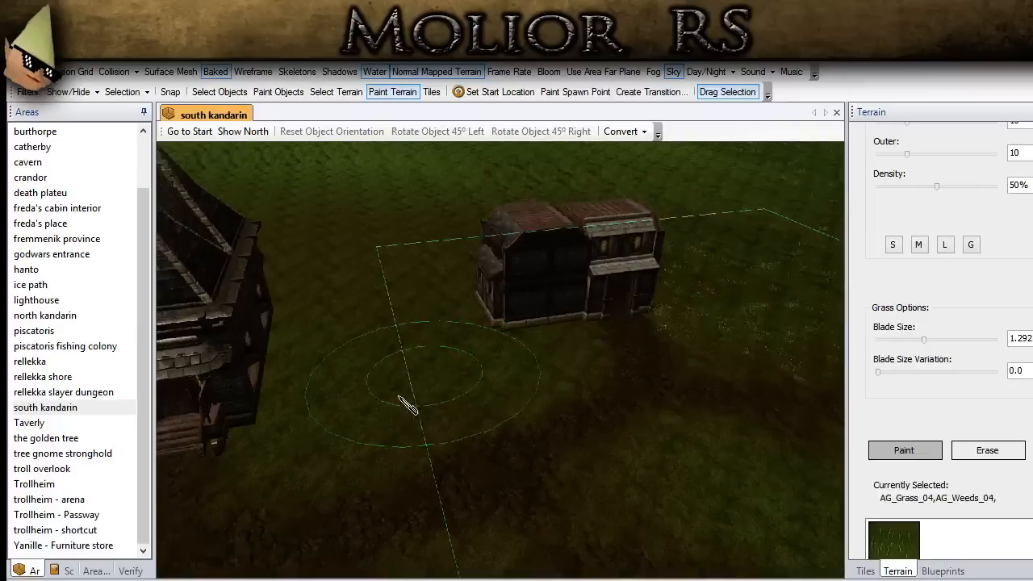
right_click_drag(400, 397, 376, 383)
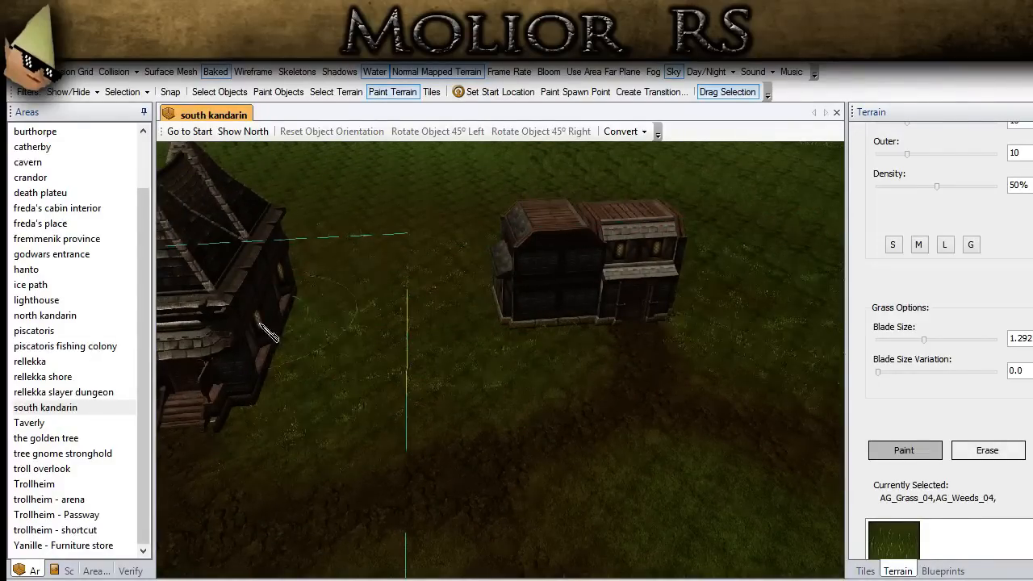
middle_click_drag(260, 324, 591, 260)
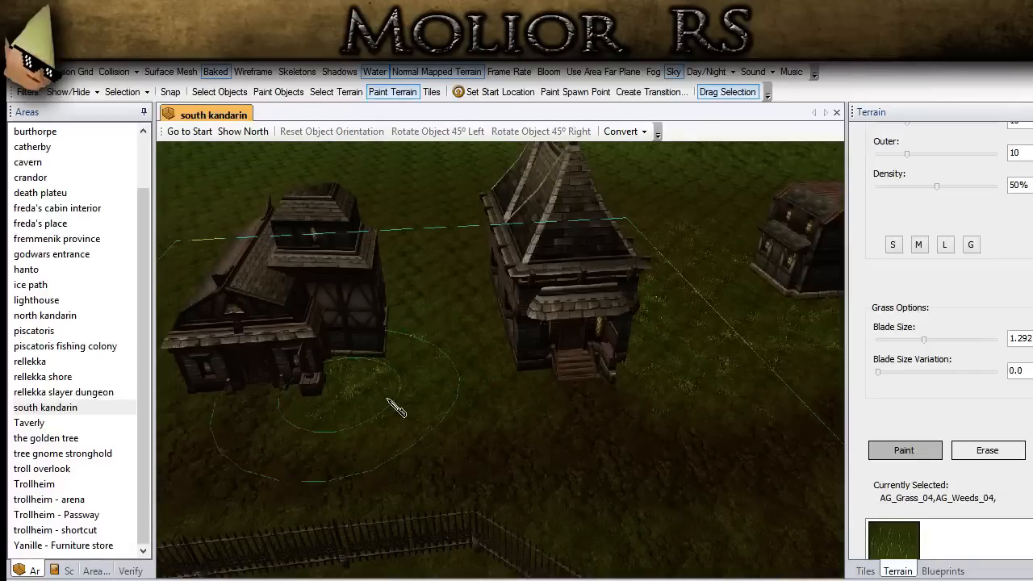
middle_click_drag(318, 343, 578, 312)
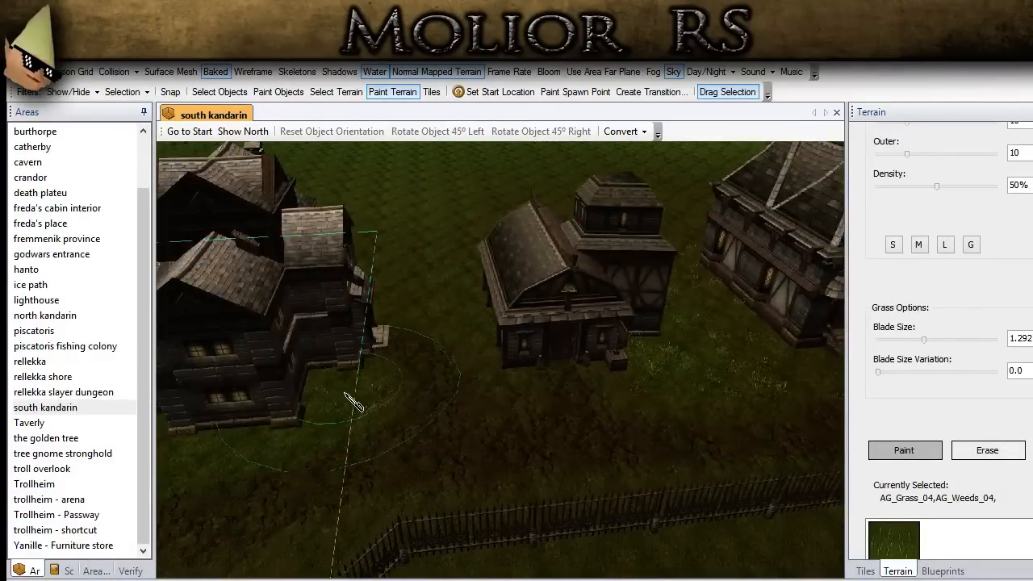
middle_click_drag(353, 404, 493, 382)
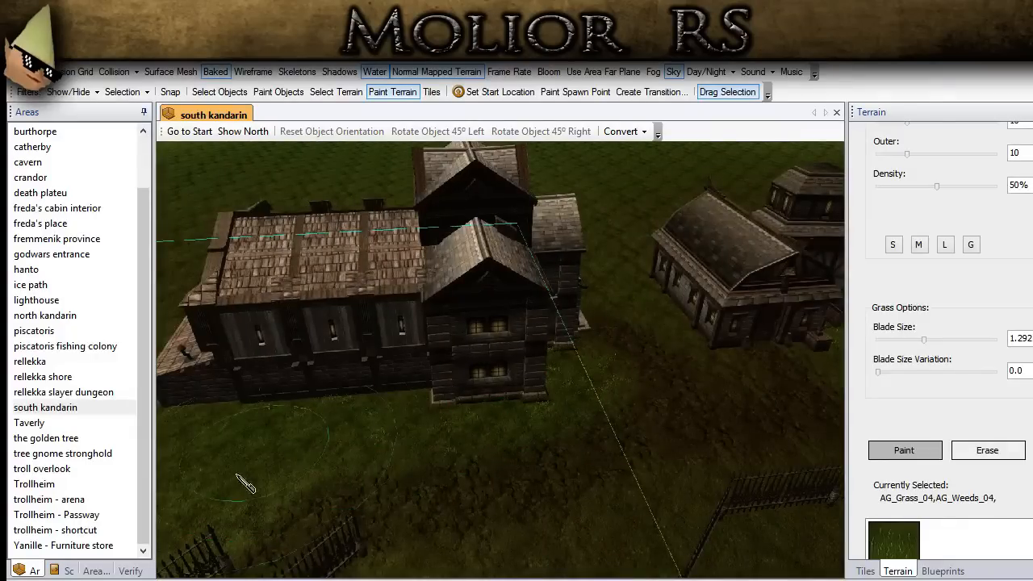
Paint grass and weeds around the long tiled-roof hall and on the ground behind the neighbouring small houses.
middle_click_drag(206, 503, 554, 349)
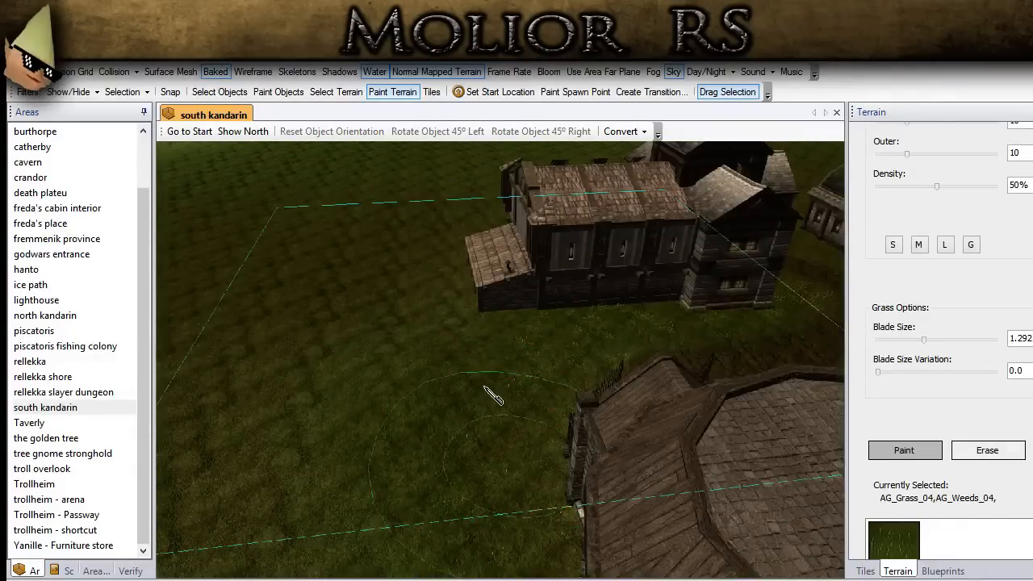
middle_click_drag(435, 340, 492, 405)
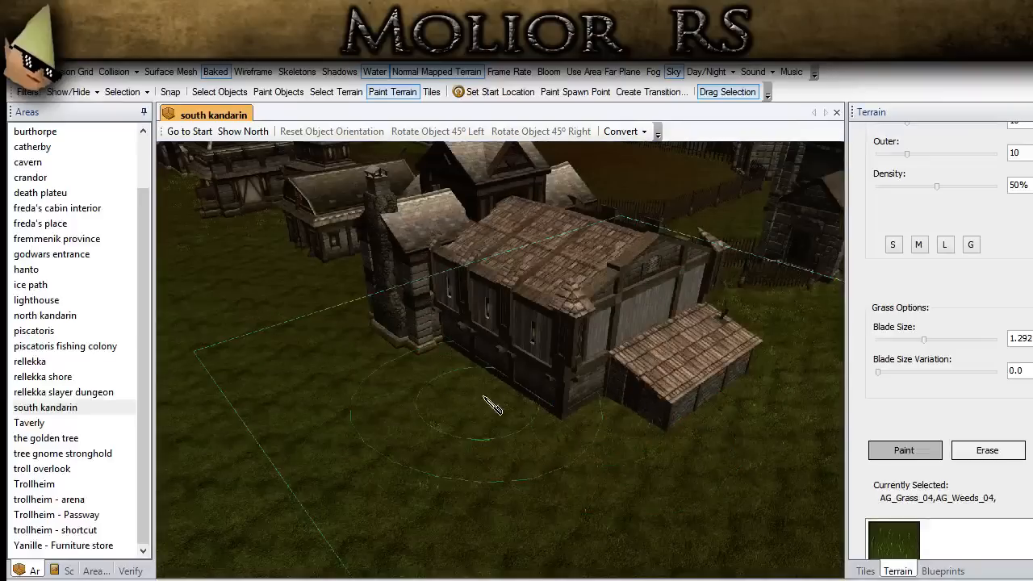
middle_click_drag(401, 382, 674, 385)
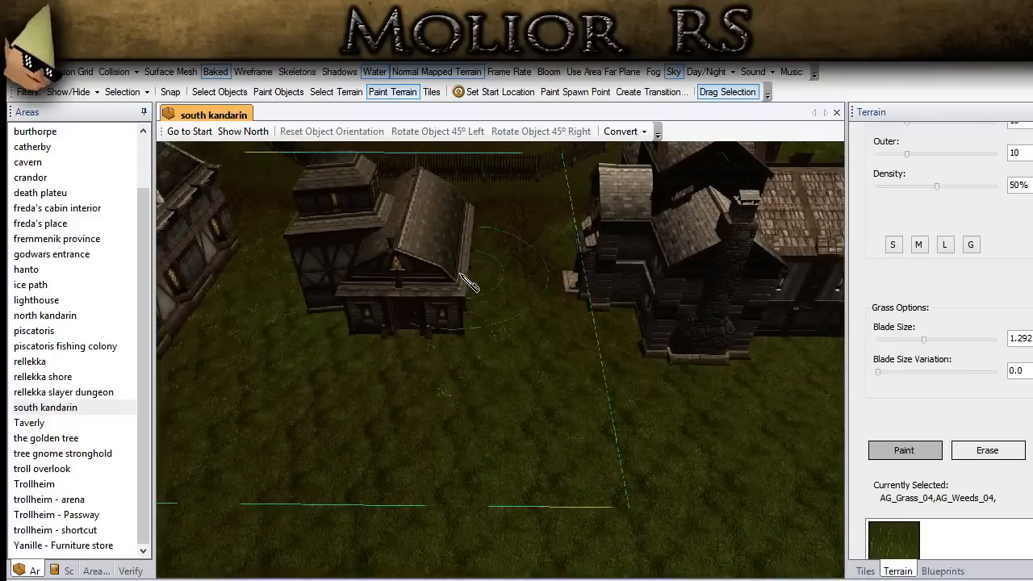
middle_click_drag(491, 387, 618, 421)
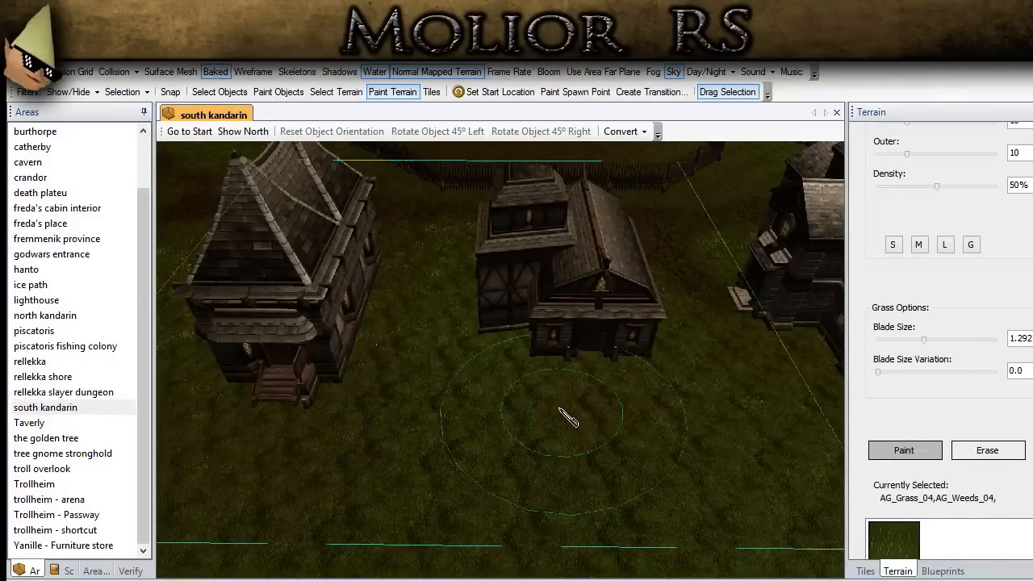
Paint grass and weeds beside the brown-roofed houses and the large double building near the fenced field.
mouse_move(426, 384)
middle_mouse_down()
mouse_move(436, 348)
mouse_move(270, 426)
middle_mouse_up()
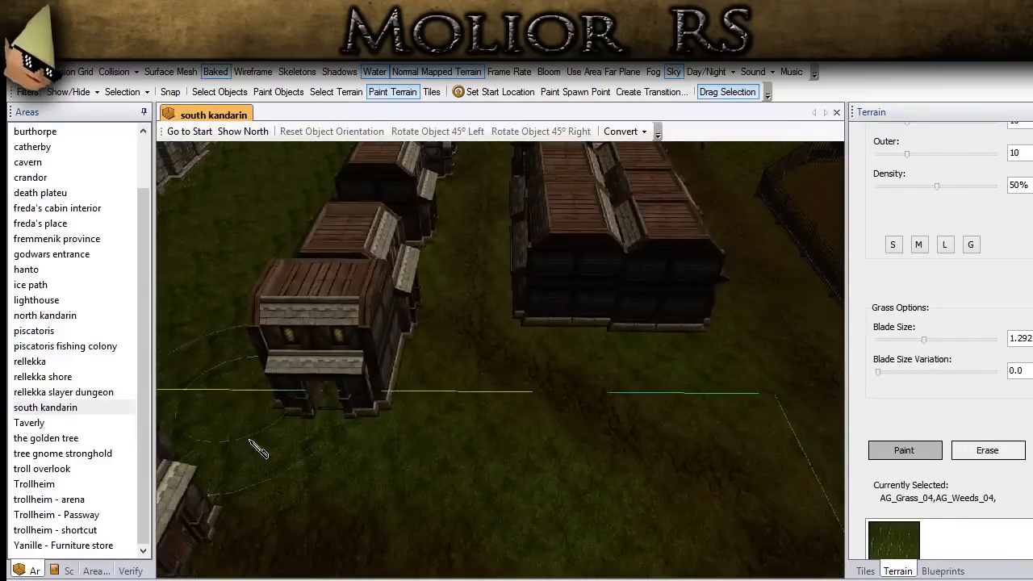
middle_click_drag(500, 456, 375, 395)
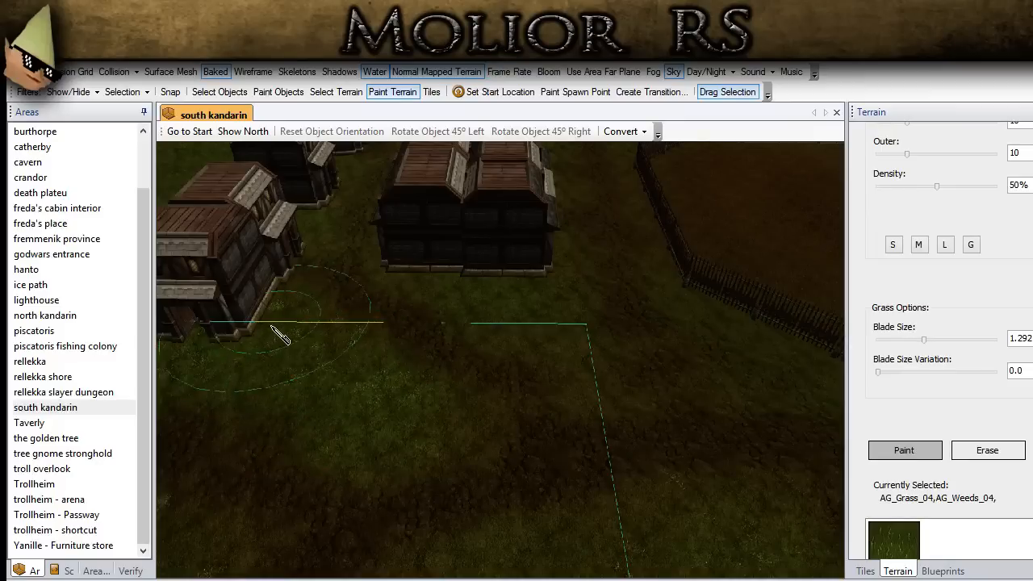
middle_click_drag(278, 335, 355, 313)
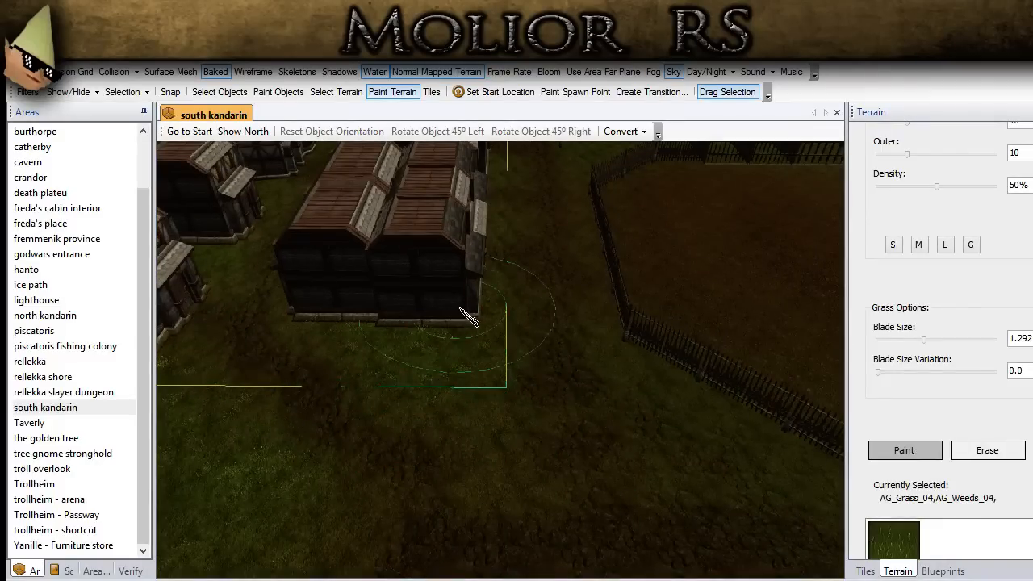
middle_click_drag(455, 303, 399, 411)
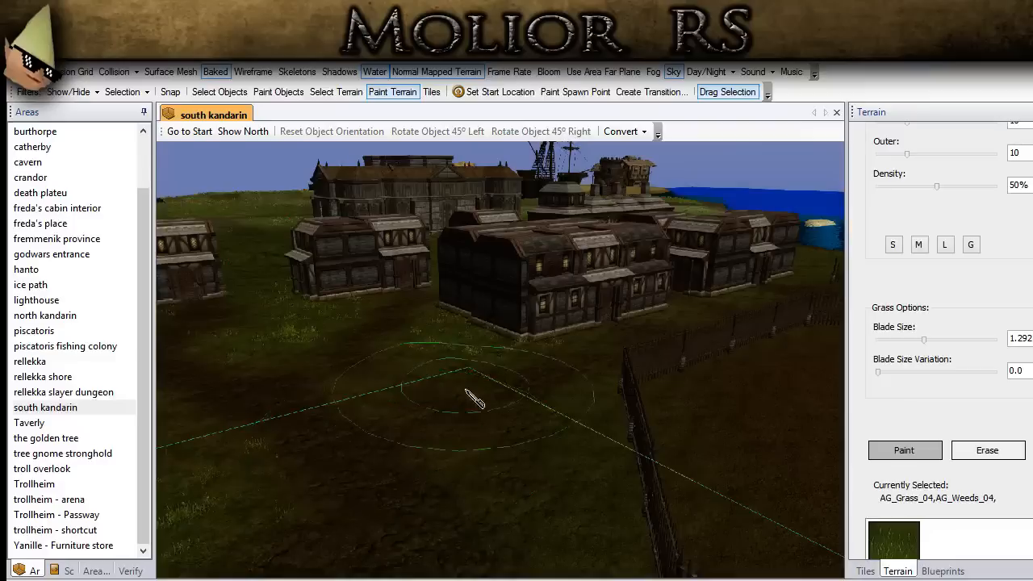
Paint grass and weeds around the detached brown-roofed houses and in the gaps between the village buildings.
right_click_drag(465, 389, 447, 428)
mouse_move(489, 257)
middle_mouse_down()
mouse_move(499, 440)
mouse_move(542, 536)
middle_mouse_up()
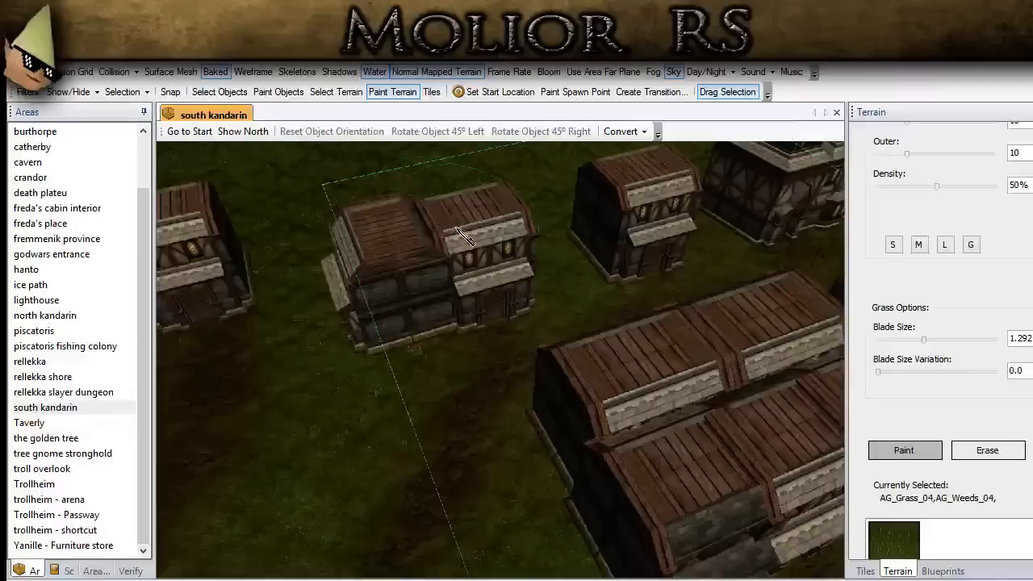
middle_click_drag(457, 226, 246, 285)
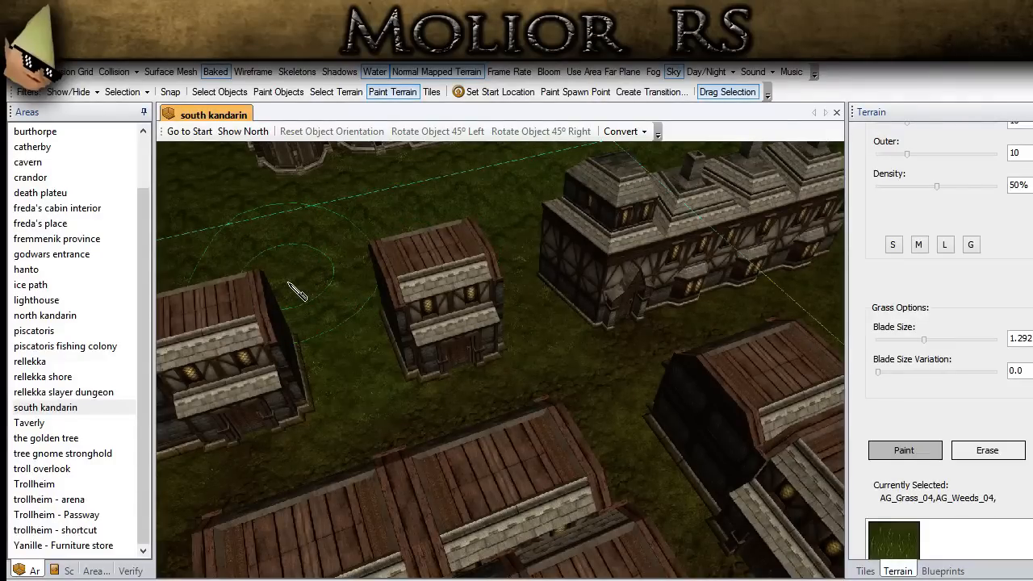
middle_click_drag(672, 453, 436, 349)
middle_click_drag(454, 466, 572, 267)
right_click_drag(534, 285, 586, 301)
middle_click_drag(586, 302, 497, 327)
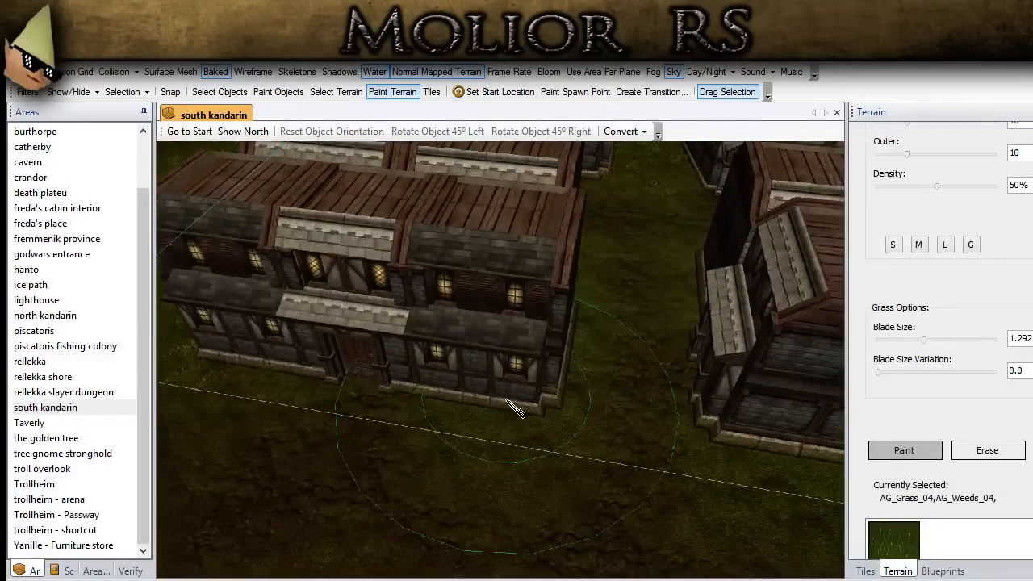
Paint grass and weeds around the cluster of brown-roofed houses and on the ground facing the long grey-roofed building.
right_click_drag(471, 320, 325, 327)
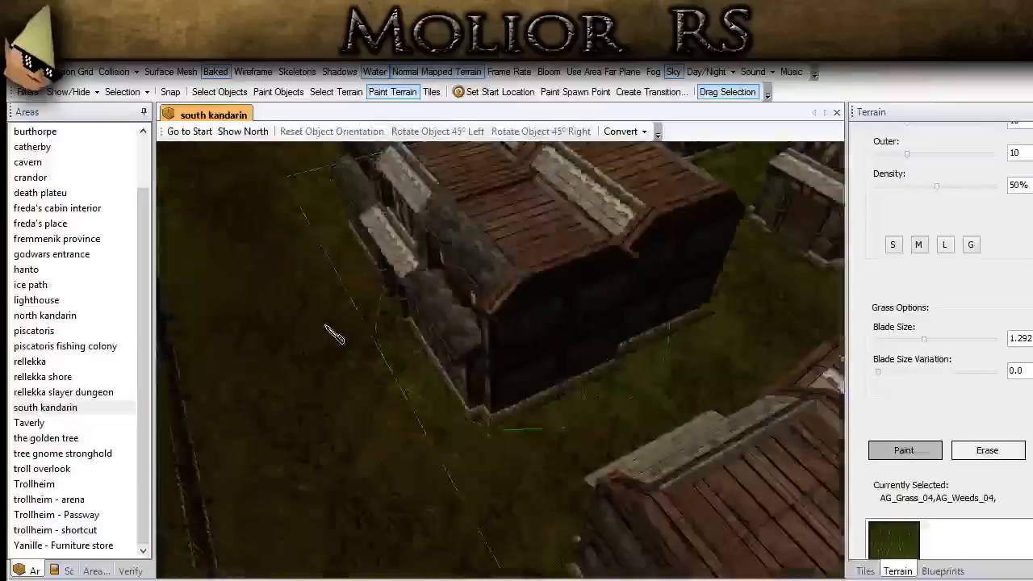
middle_click_drag(325, 327, 494, 347)
right_click_drag(494, 346, 376, 315)
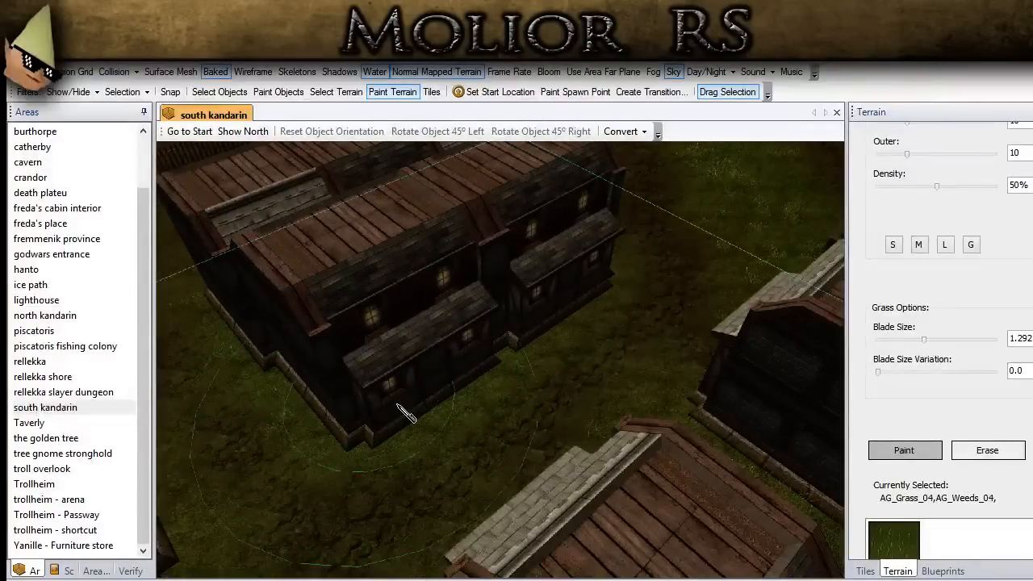
right_click_drag(563, 247, 401, 230)
right_click_drag(484, 290, 595, 502)
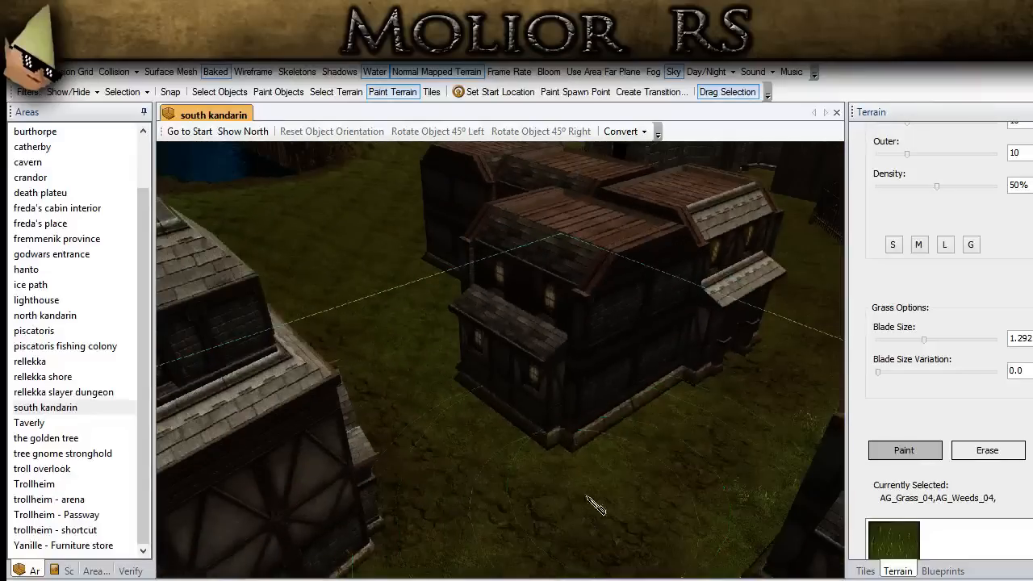
mouse_move(484, 372)
right_mouse_down()
mouse_move(642, 402)
mouse_move(526, 346)
mouse_move(627, 275)
right_mouse_up()
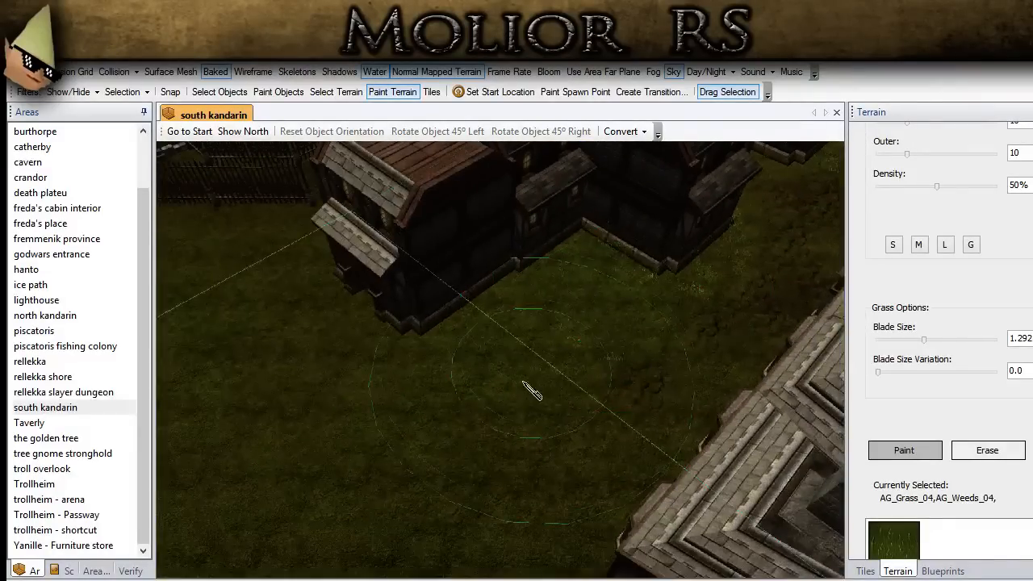
right_click_drag(414, 355, 570, 382)
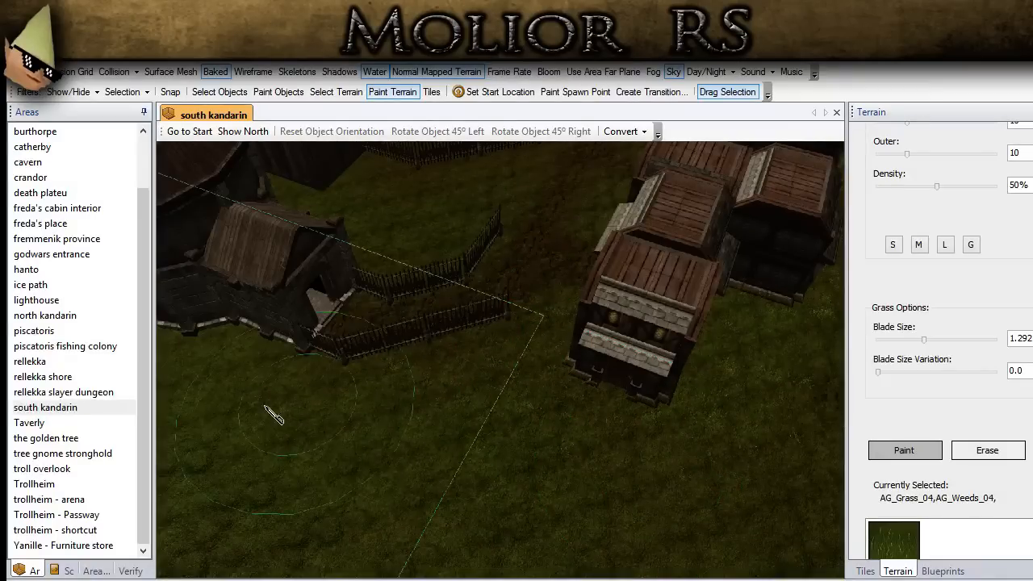
Paint grass and weeds on the open ground between the fort's fenced entrance, the houses and the pond.
middle_click_drag(498, 517, 387, 360)
scroll(332, 364, "down", 2)
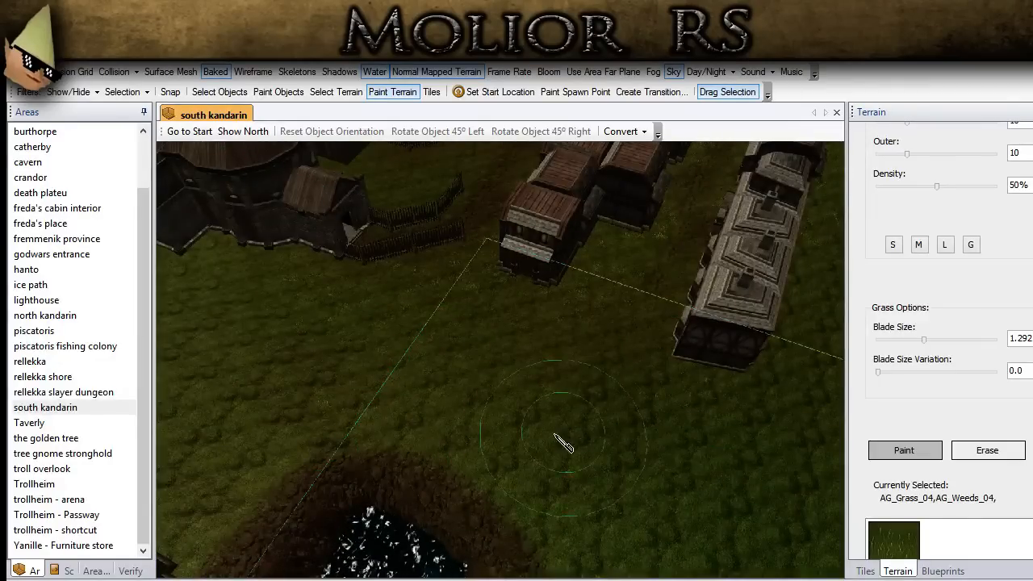
middle_click_drag(357, 281, 347, 418)
scroll(347, 418, "up", 2)
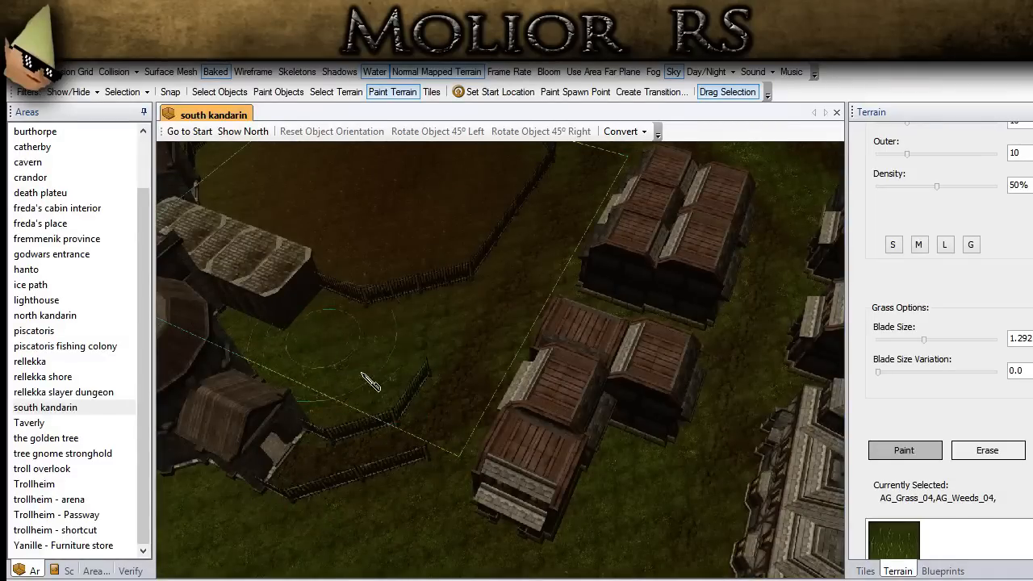
Paint grass and weeds along both edges of the dirt road between the field fence and the brown-roofed houses.
scroll(367, 379, "up", 1)
middle_click_drag(342, 398, 394, 397)
scroll(394, 397, "up", 1)
scroll(393, 397, "up", 2)
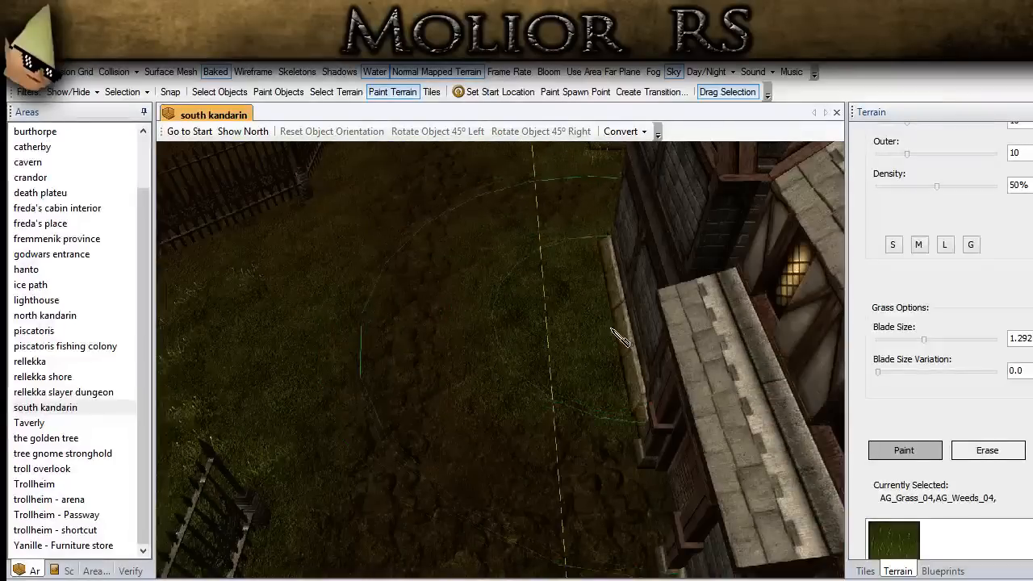
scroll(387, 399, "down", 4)
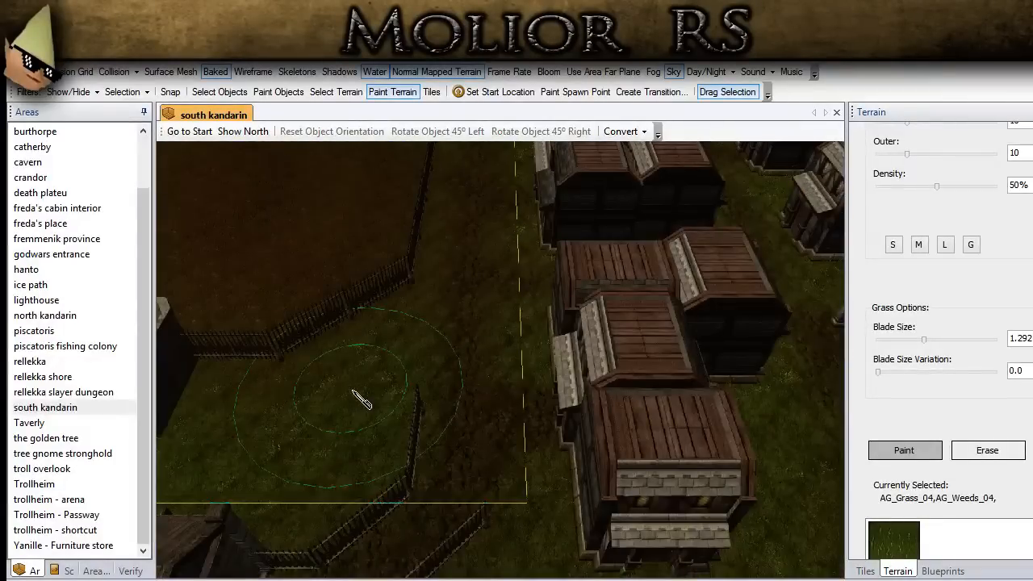
middle_click_drag(387, 461, 536, 502)
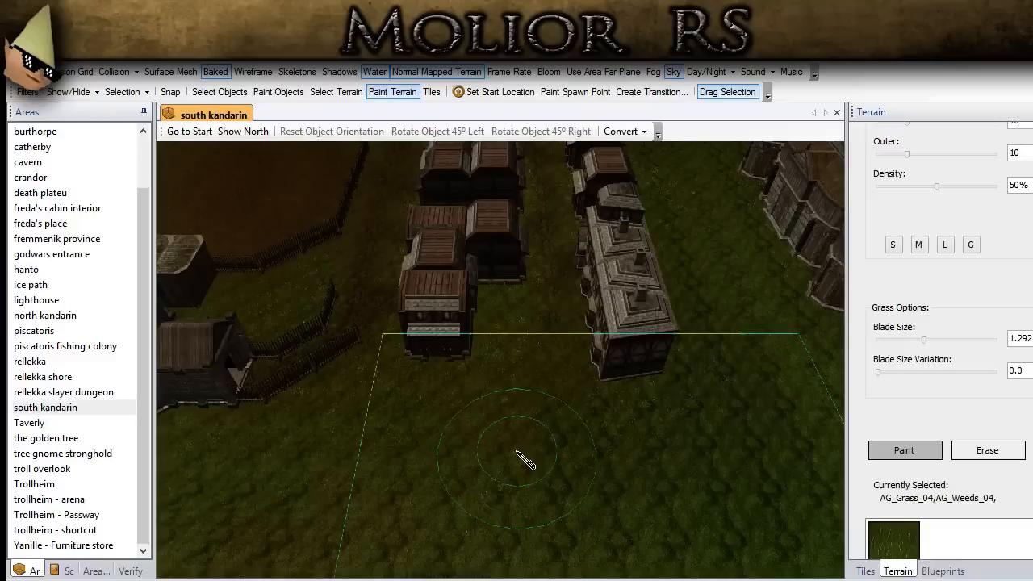
Paint grass and weeds along the stone fort's outer walls and porch, and beside the adjoining field fence.
middle_click_drag(429, 336, 743, 388)
middle_click_drag(386, 440, 747, 384)
scroll(571, 416, "down", 3)
left_click_drag(561, 368, 380, 292)
scroll(379, 292, "up", 10)
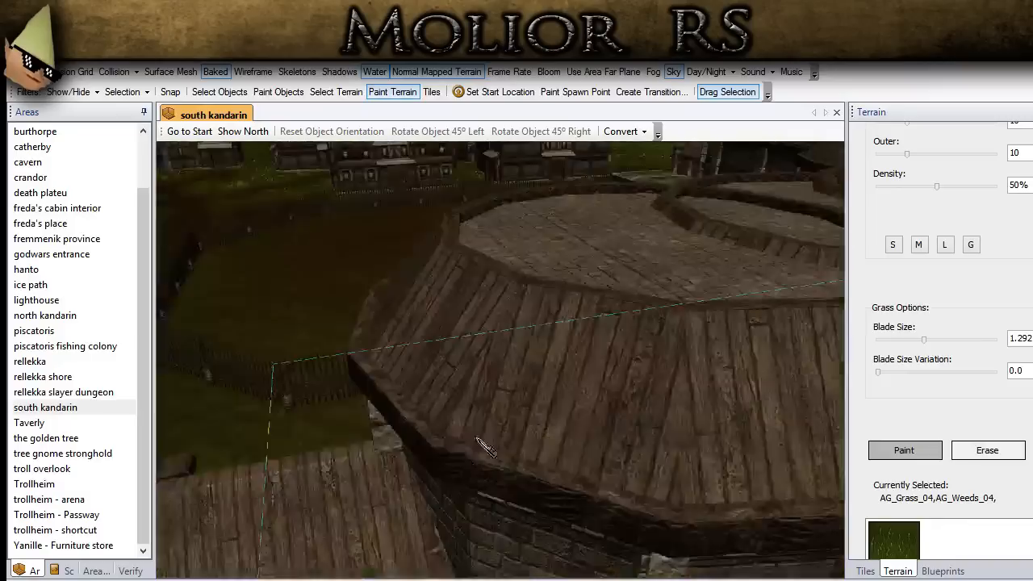
right_click_drag(476, 438, 542, 418)
middle_click_drag(529, 419, 579, 235)
middle_click_drag(484, 448, 562, 447)
middle_click_drag(562, 491, 554, 367)
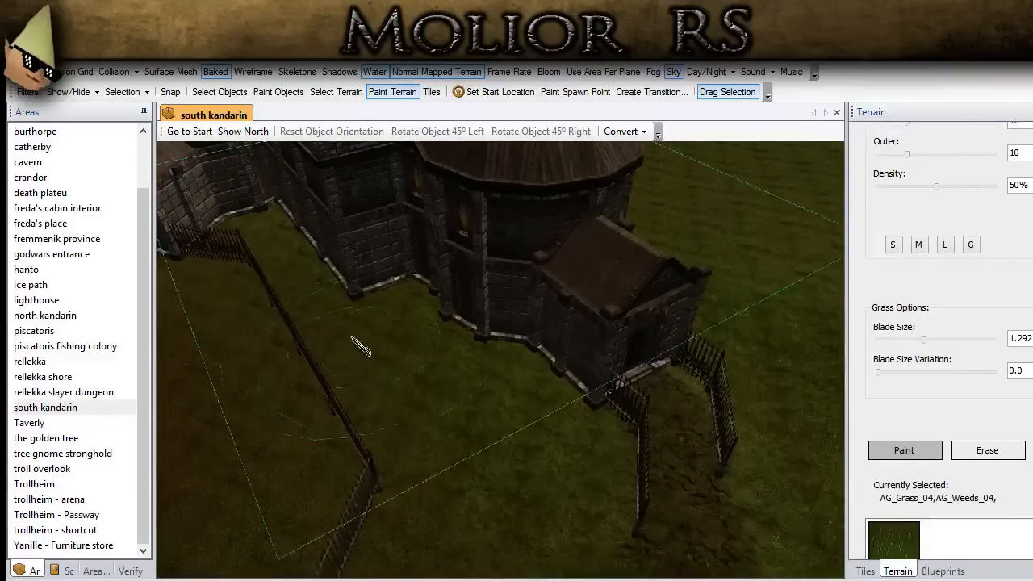
middle_click_drag(353, 338, 315, 240)
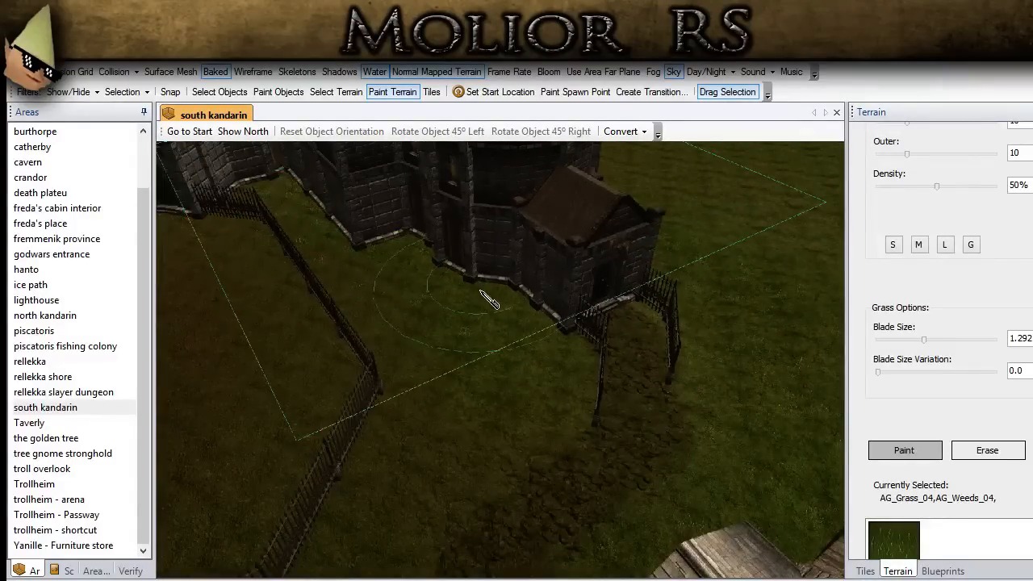
middle_click_drag(521, 423, 371, 319)
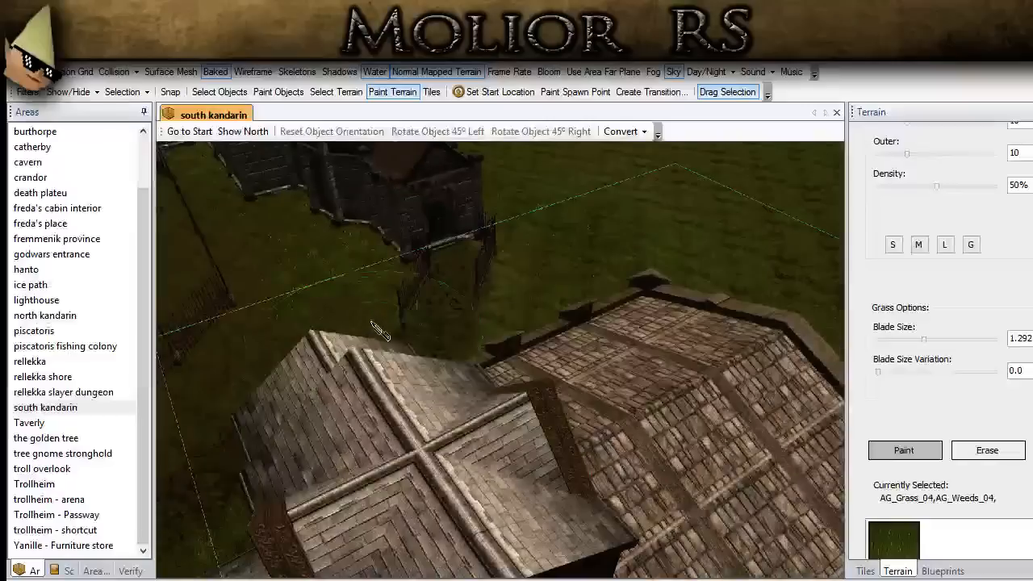
Set the brush to the G size preset with outer radius 15 and paint grass and weeds over the open ground around the fort.
middle_click_drag(547, 368, 467, 355)
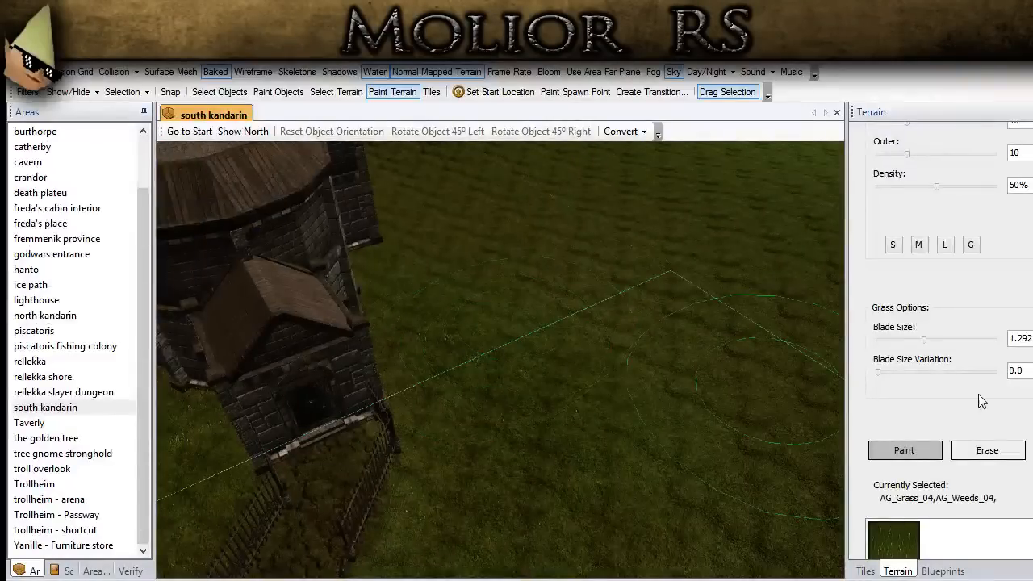
left_click(977, 246)
scroll(705, 355, "down", 5)
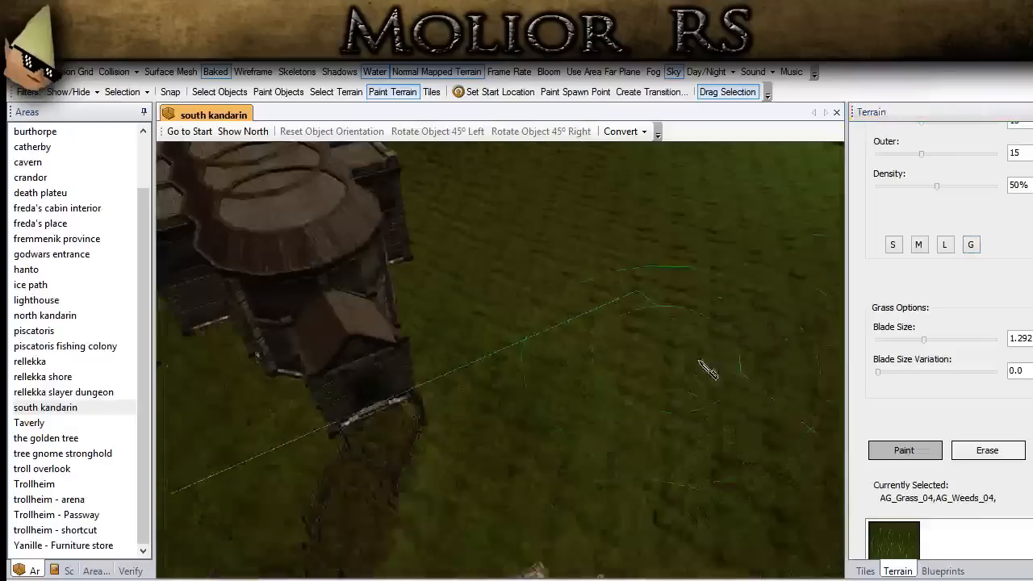
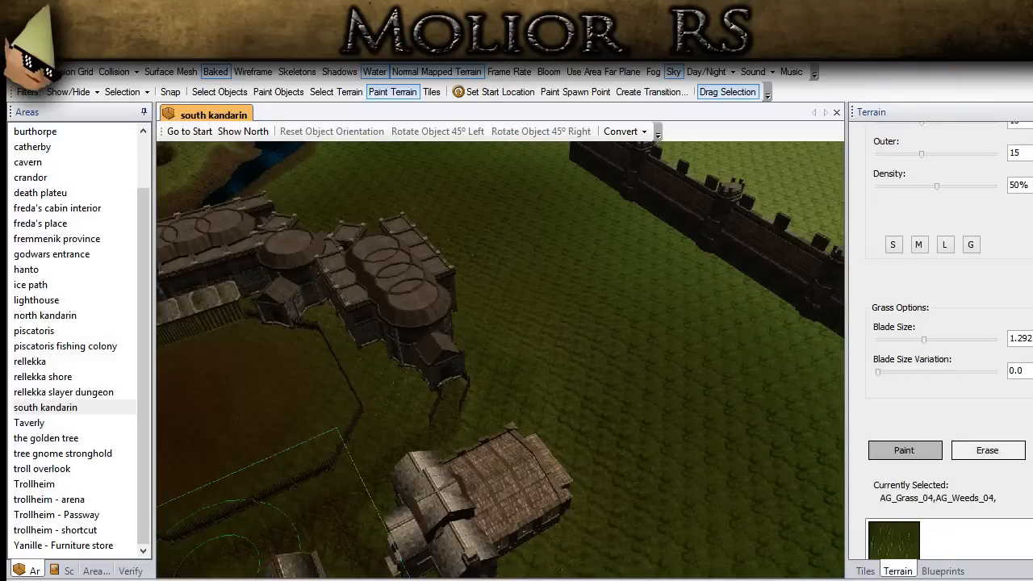
mouse_move(492, 371)
right_mouse_down()
mouse_move(433, 392)
mouse_move(371, 395)
right_mouse_up()
right_click_drag(756, 441, 579, 420)
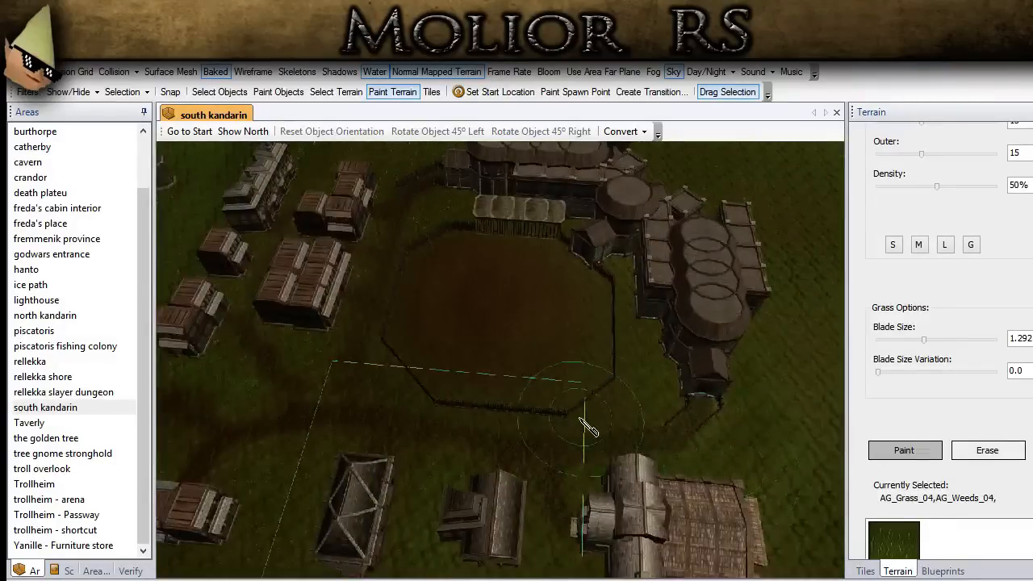
scroll(587, 427, "up", 3)
Set the brush to the M size preset with outer radius 6 and paint grass and weeds along the dirt field's fence.
left_click(918, 244)
mouse_move(785, 397)
left_mouse_down()
mouse_move(751, 453)
mouse_move(585, 498)
mouse_move(448, 476)
mouse_move(269, 418)
mouse_move(235, 322)
left_mouse_up()
middle_click_drag(236, 297, 599, 485)
mouse_move(505, 437)
left_mouse_down()
mouse_move(529, 244)
mouse_move(575, 186)
left_mouse_up()
middle_click_drag(603, 202, 613, 153)
middle_click_drag(680, 344, 416, 313)
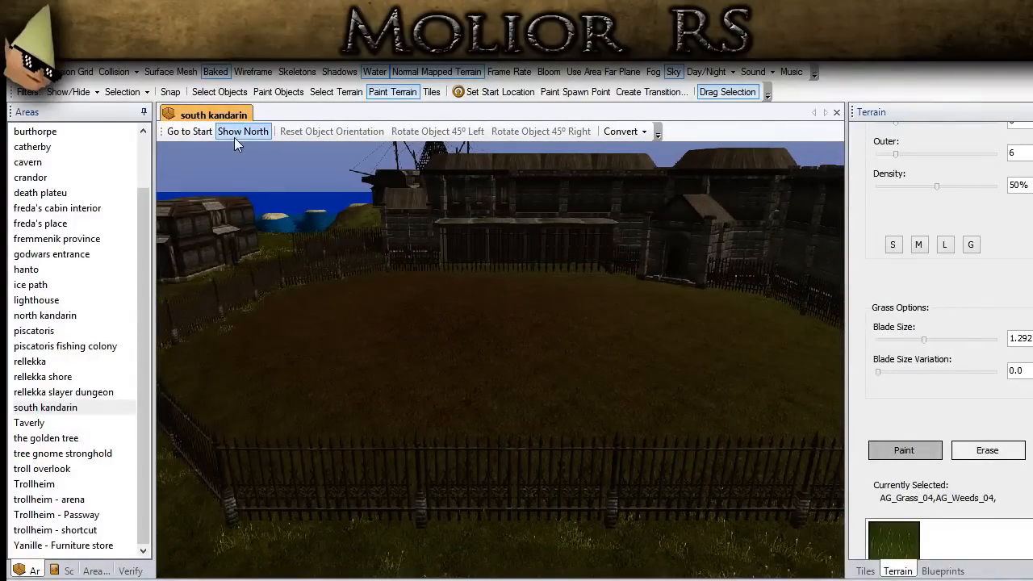
Paint grass and weeds in the narrow strip between the field fence and the fort walls beside the small gatehouse.
left_click(219, 91)
middle_click_drag(388, 396, 358, 232)
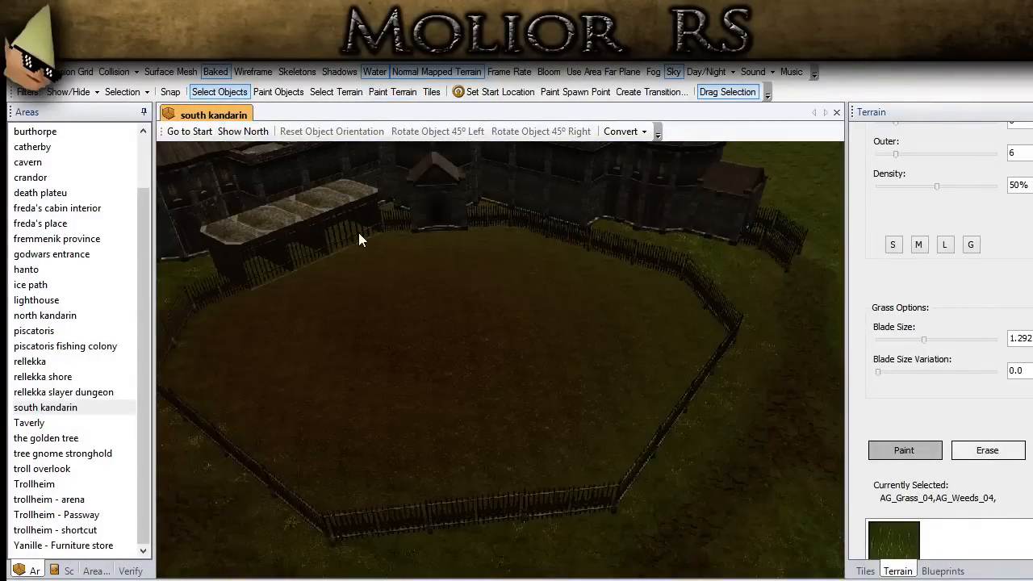
mouse_move(422, 305)
middle_mouse_down()
mouse_move(461, 286)
mouse_move(382, 192)
middle_mouse_up()
left_click(392, 91)
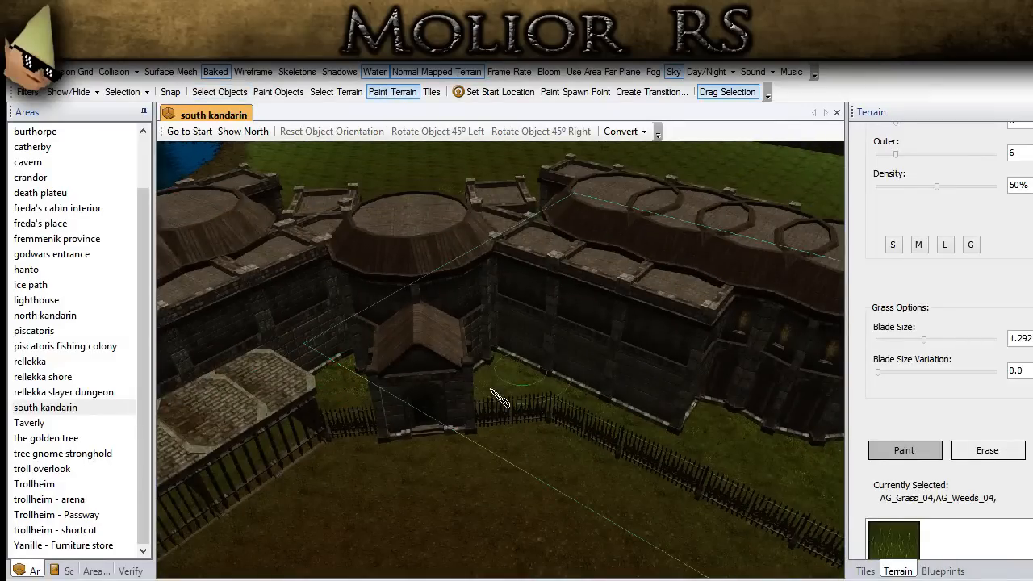
middle_click_drag(395, 453, 553, 347)
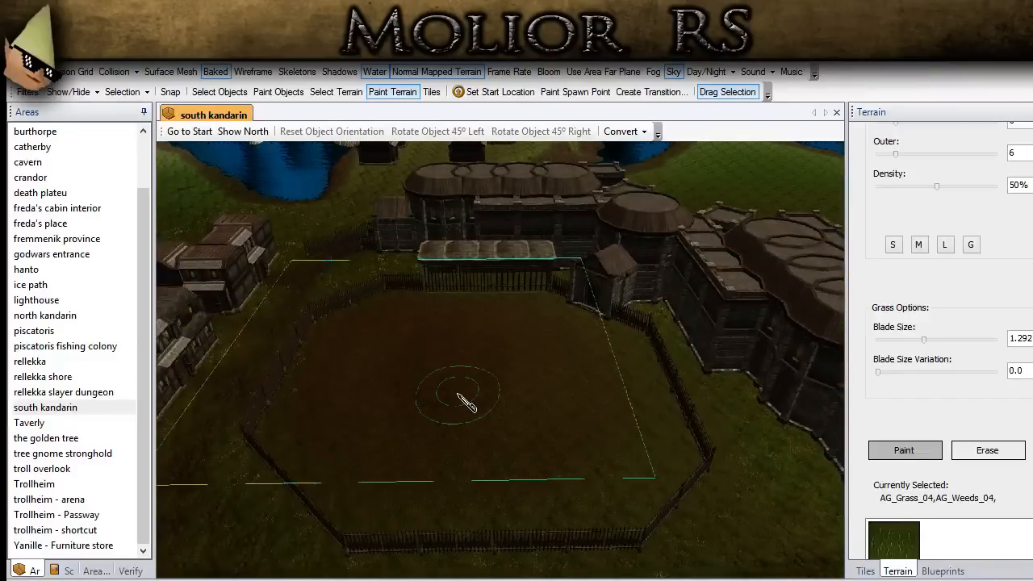
Paint grass and weeds around the inside edge of the fenced dirt field.
mouse_move(466, 404)
middle_mouse_down()
mouse_move(706, 522)
mouse_move(790, 516)
mouse_move(425, 397)
middle_mouse_up()
scroll(451, 407, "down", 5)
middle_click_drag(484, 418, 558, 431)
scroll(562, 416, "up", 3)
scroll(562, 415, "up", 1)
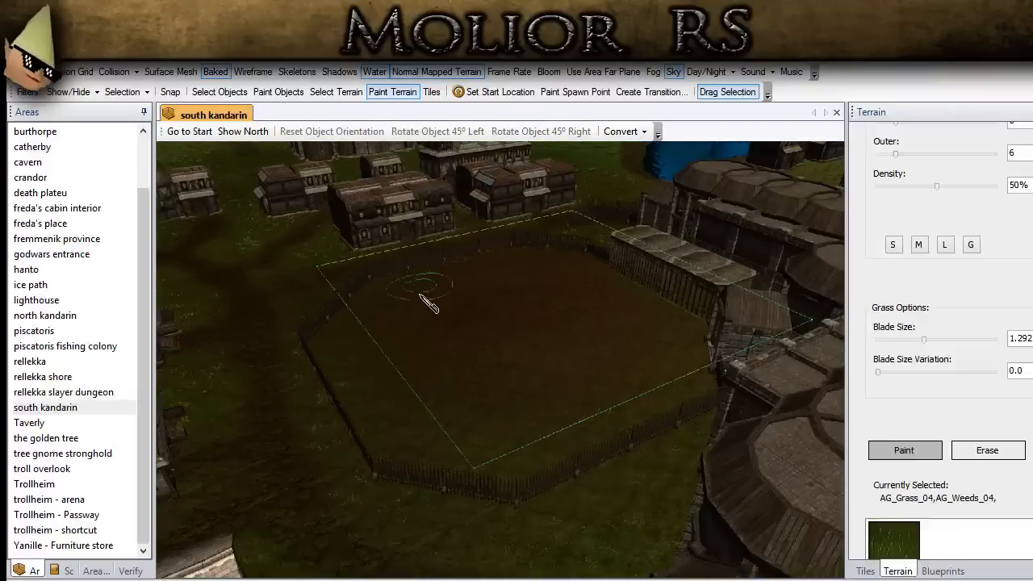
scroll(420, 293, "down", 3)
Switch to object selection and inspect the painted vegetation along the dirt road, the field fence and the roadside houses.
left_click(219, 91)
scroll(418, 371, "up", 5)
middle_click_drag(418, 368, 476, 359)
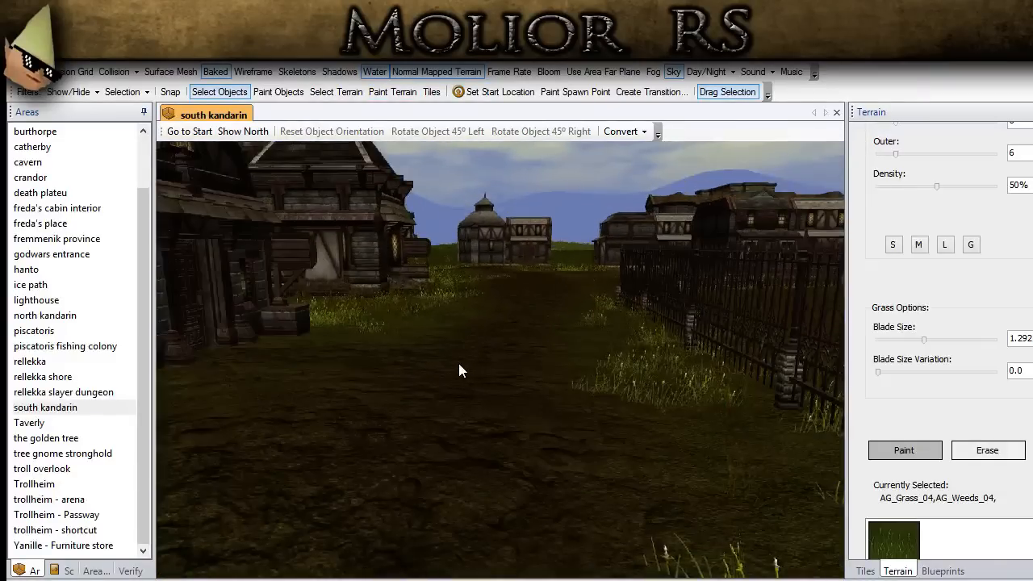
middle_click_drag(442, 412, 334, 492)
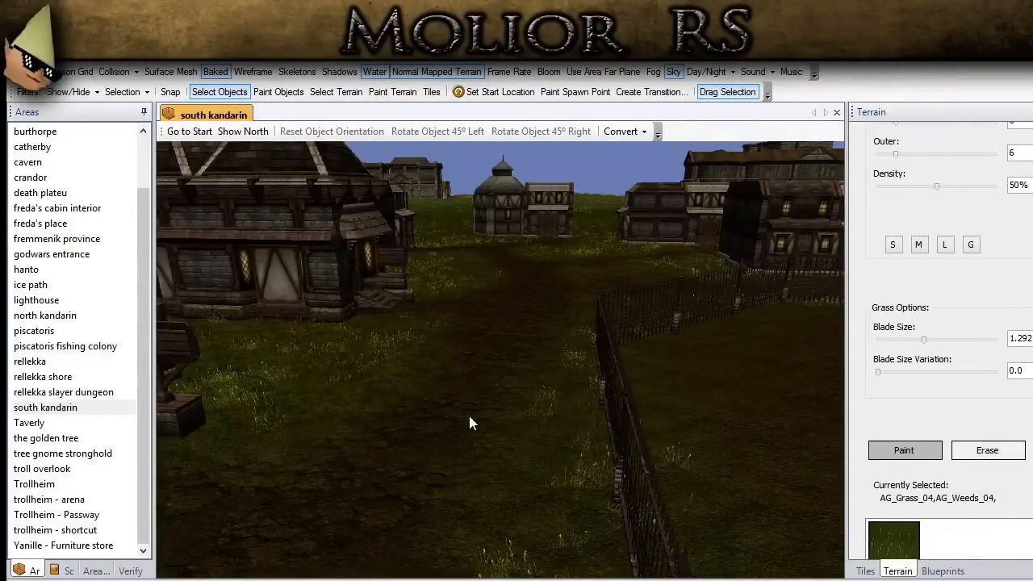
middle_click_drag(596, 322, 514, 331)
middle_click_drag(620, 304, 317, 387)
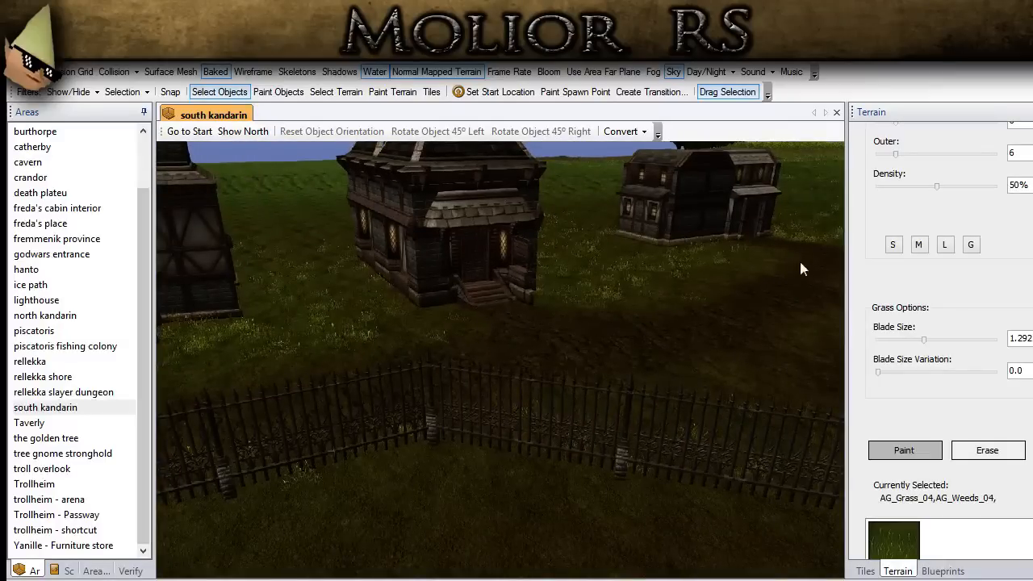
middle_click_drag(592, 369, 502, 354)
scroll(517, 371, "up", 3)
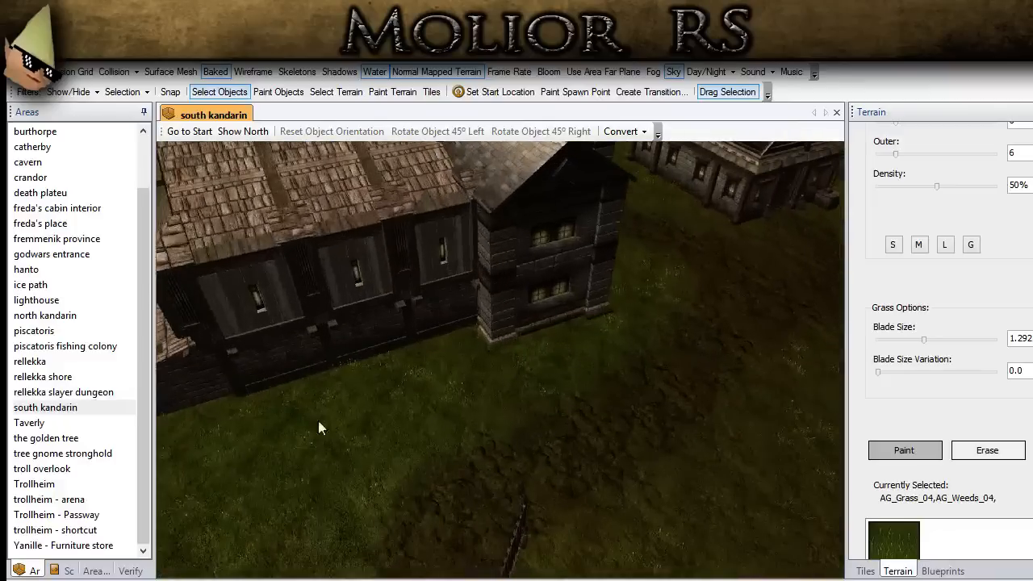
middle_click_drag(589, 275, 404, 440)
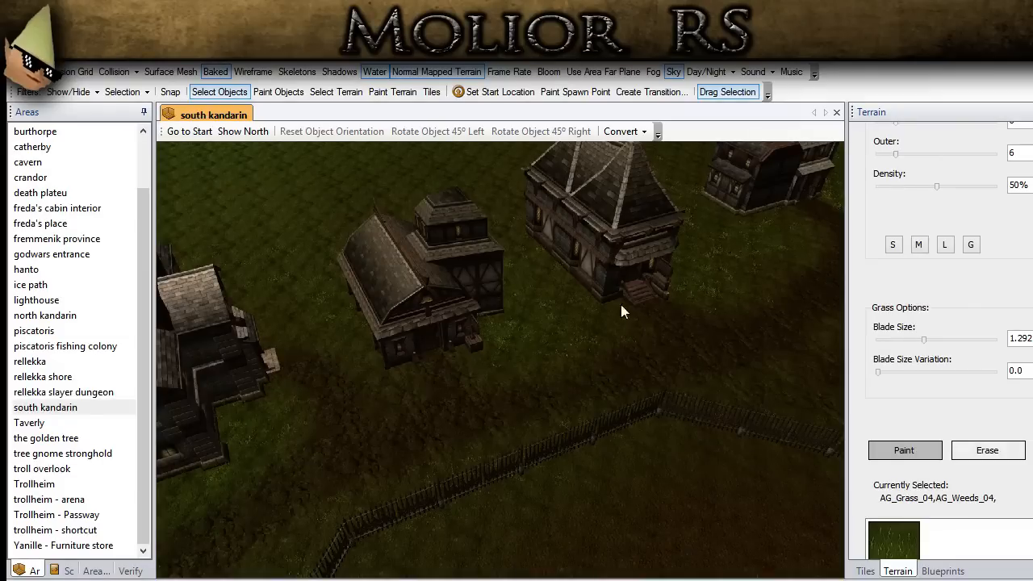
middle_click_drag(567, 356, 252, 387)
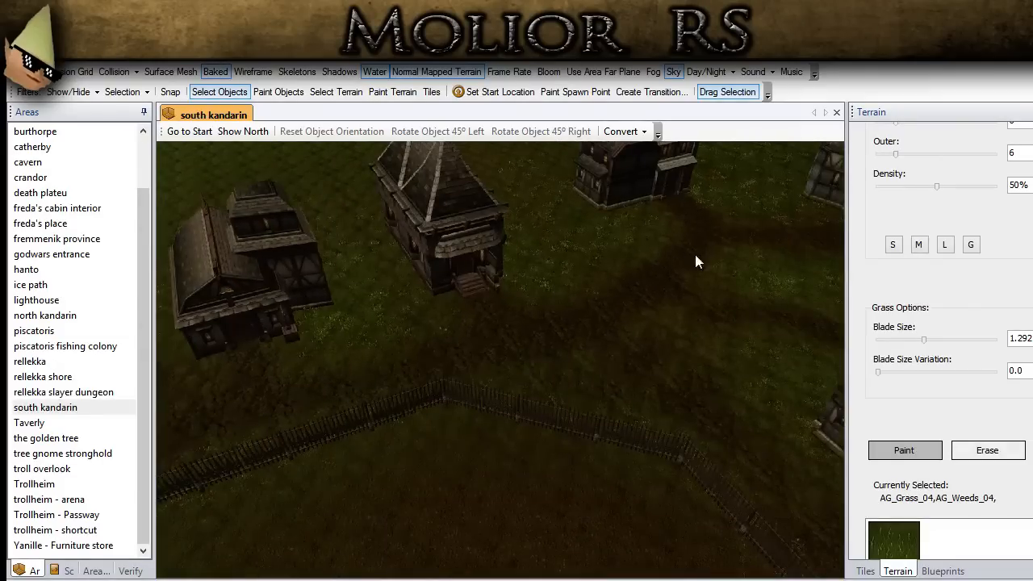
middle_click_drag(418, 387, 533, 387)
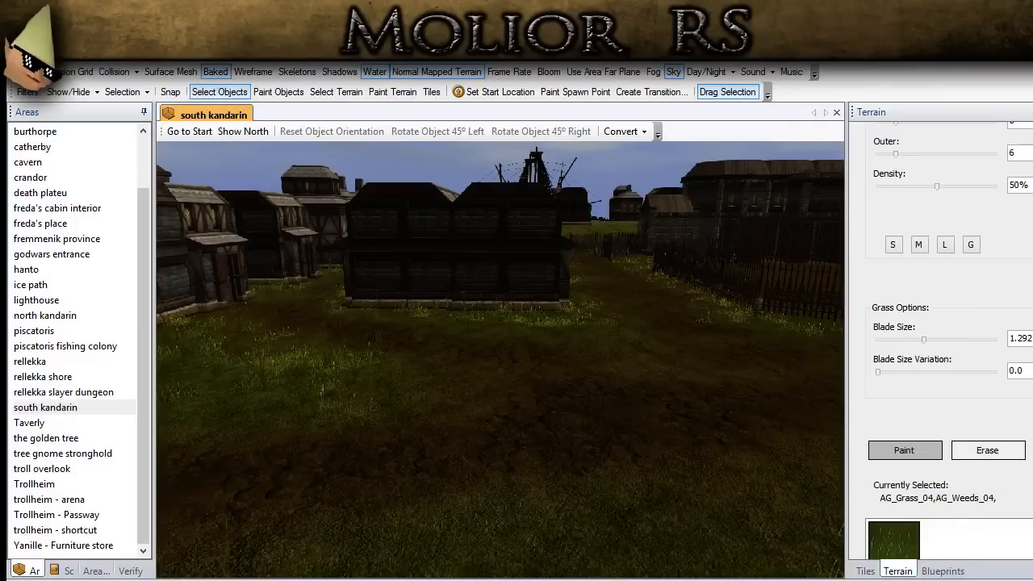
Review the village from ground level and from above, checking the grass around the brown-roofed houses, fort and fenced field.
right_click_drag(402, 442, 367, 457)
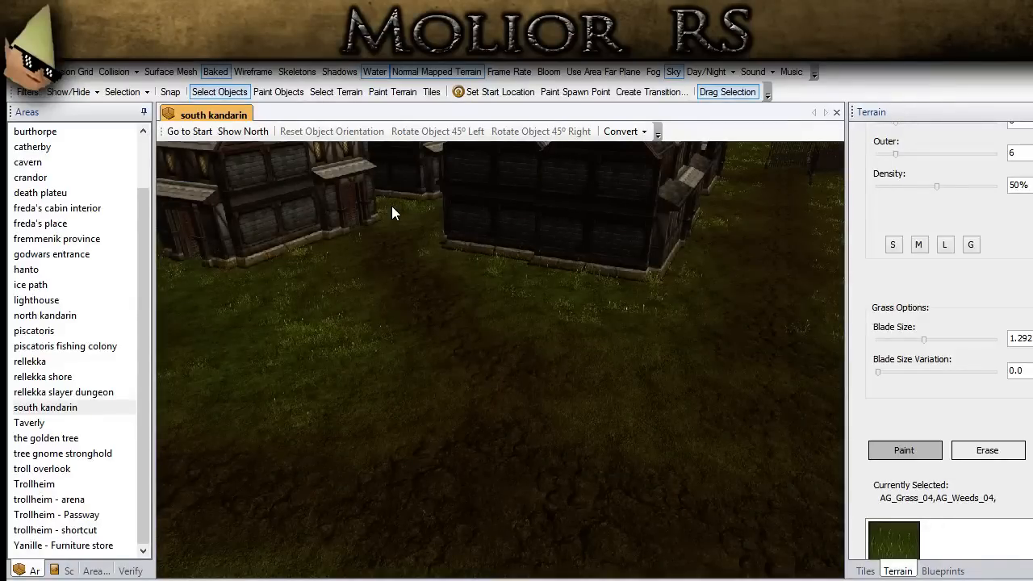
scroll(636, 323, "down", 3)
scroll(639, 322, "down", 3)
right_click_drag(719, 418, 791, 407)
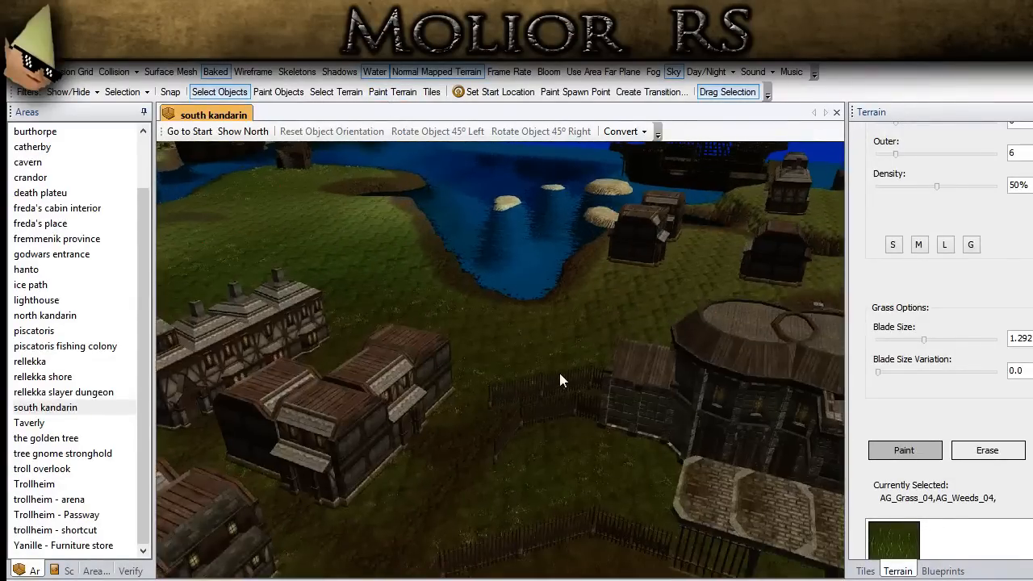
mouse_move(559, 373)
middle_mouse_down()
mouse_move(455, 377)
mouse_move(426, 392)
mouse_move(546, 361)
middle_mouse_up()
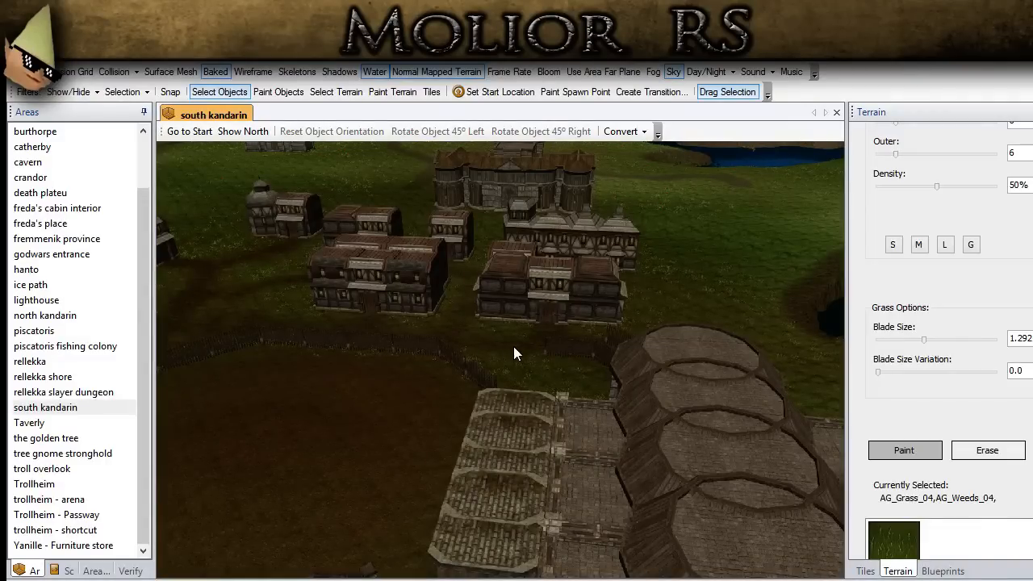
scroll(513, 346, "down", 3)
scroll(515, 348, "up", 5)
scroll(516, 347, "up", 2)
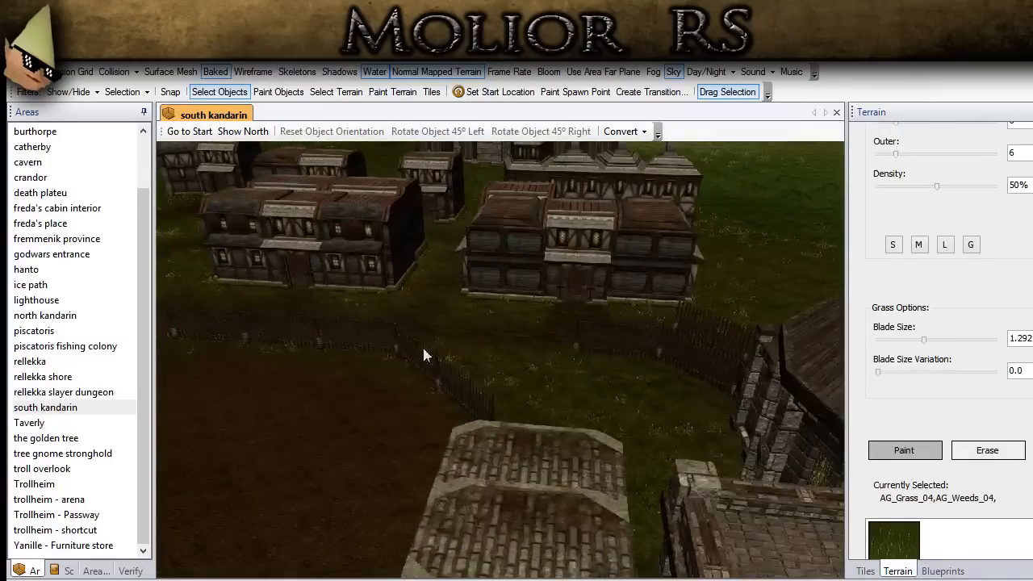
middle_click_drag(424, 352, 542, 280)
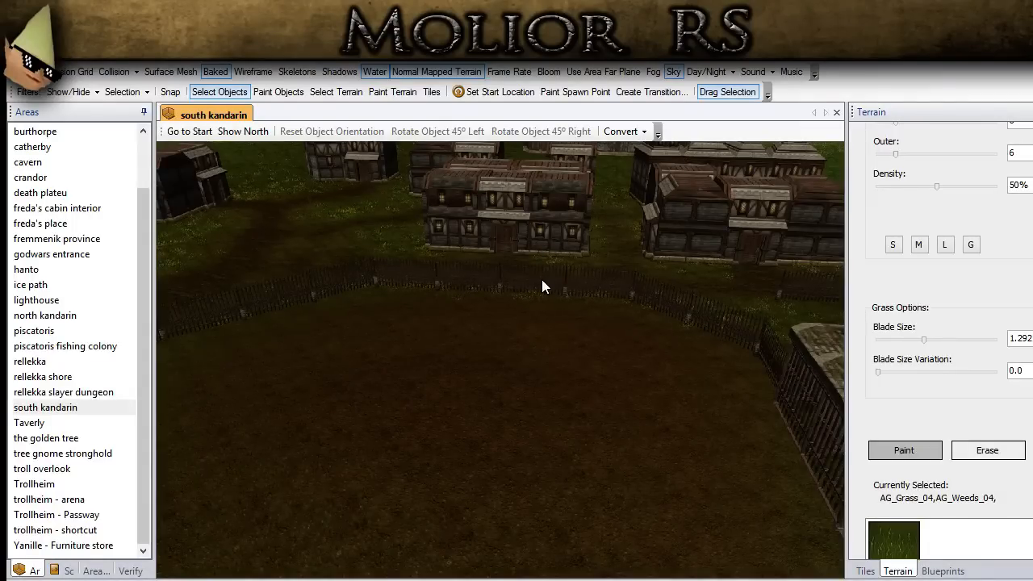
Inspect the bare interior of the fenced dirt field and the fence around it from ground level and from above.
scroll(541, 279, "down", 5)
right_click_drag(432, 416, 481, 406)
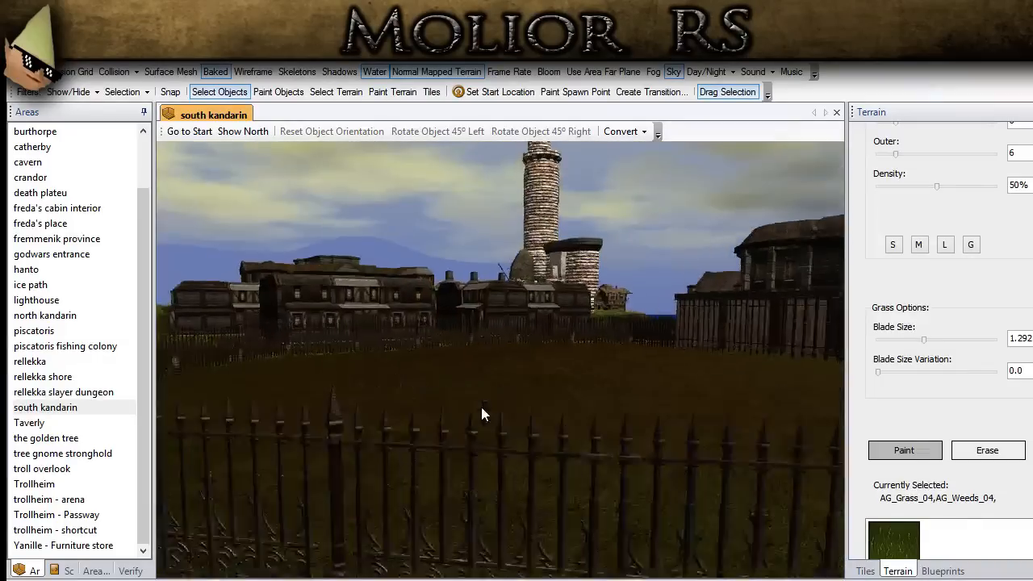
scroll(481, 406, "up", 2)
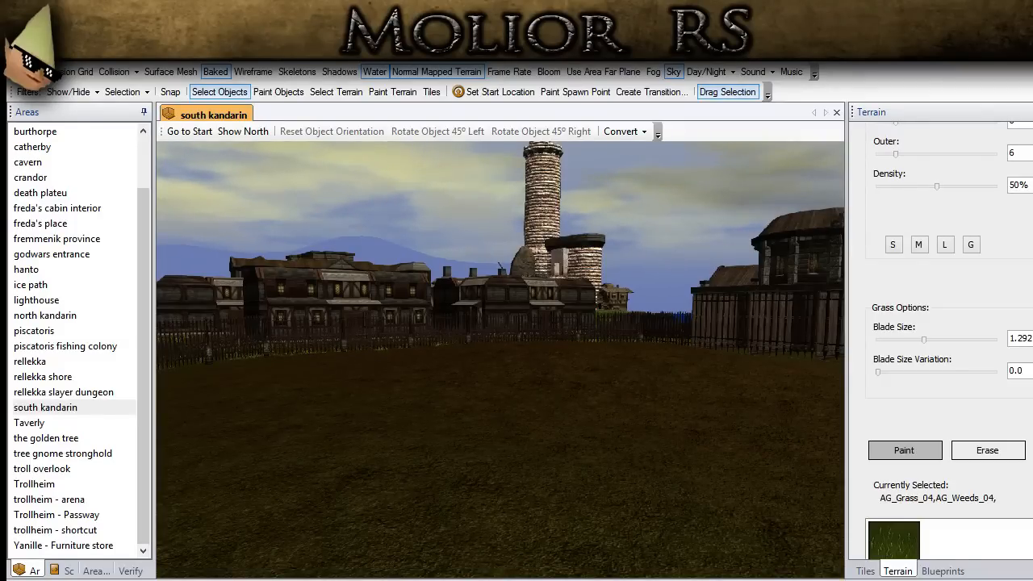
scroll(460, 462, "down", 5)
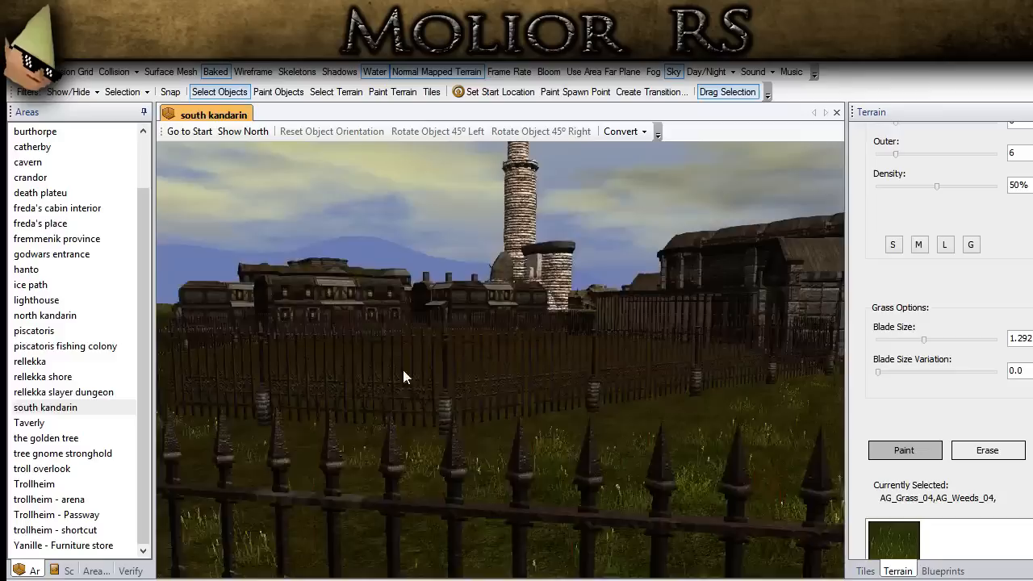
middle_click_drag(402, 369, 366, 403)
scroll(366, 402, "up", 4)
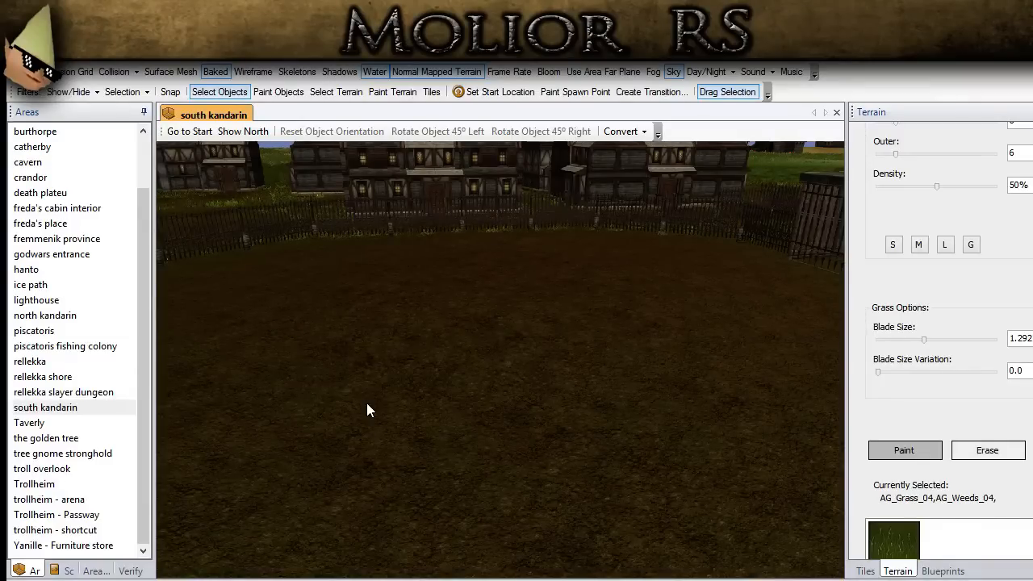
scroll(422, 392, "down", 5)
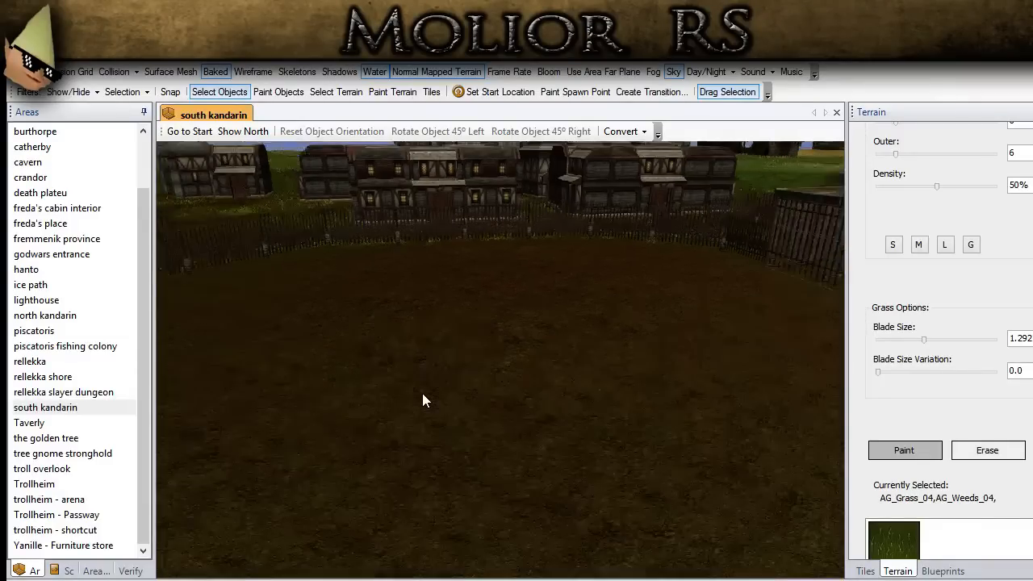
middle_click_drag(422, 393, 385, 405)
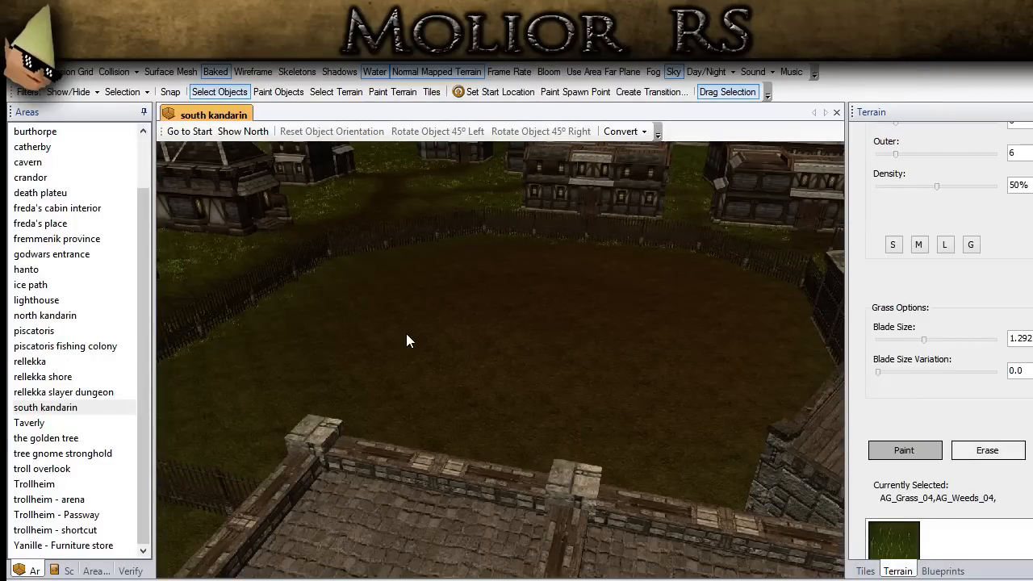
Examine the full outline of the fenced field from above, including its fence corners and the adjoining fort buildings.
right_click_drag(405, 333, 474, 246)
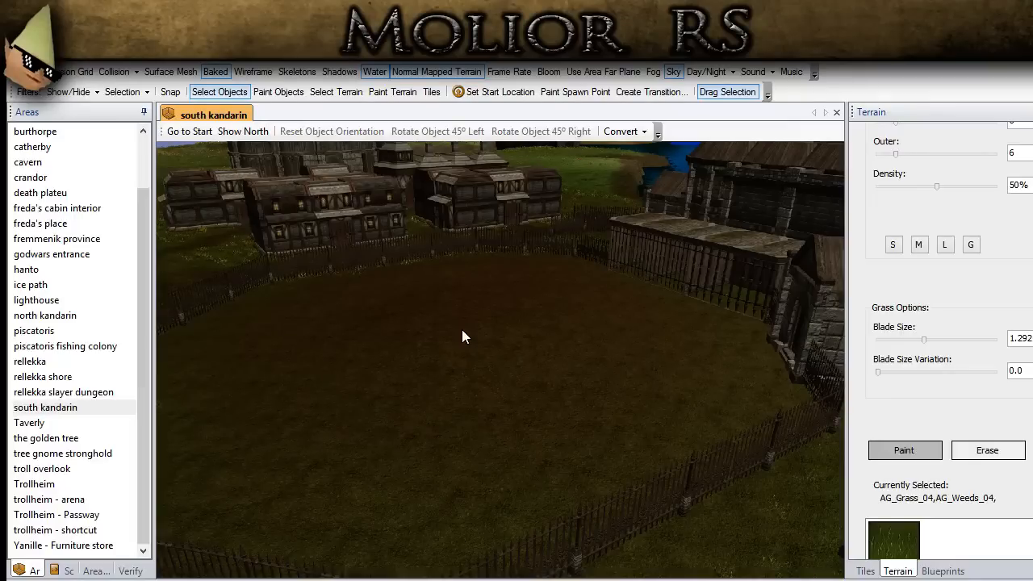
right_click_drag(462, 330, 425, 363)
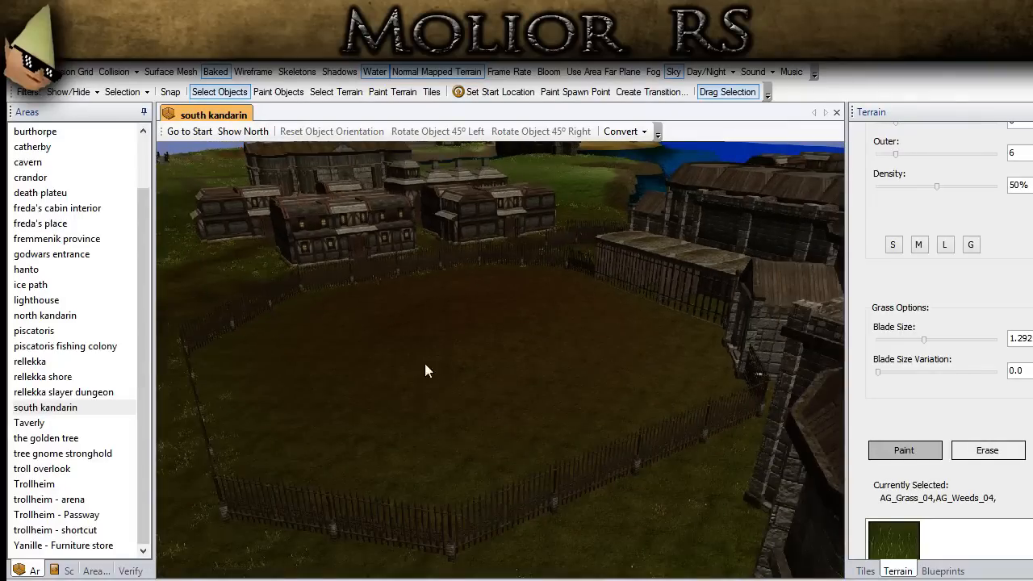
middle_click_drag(492, 436, 456, 347)
scroll(454, 356, "up", 4)
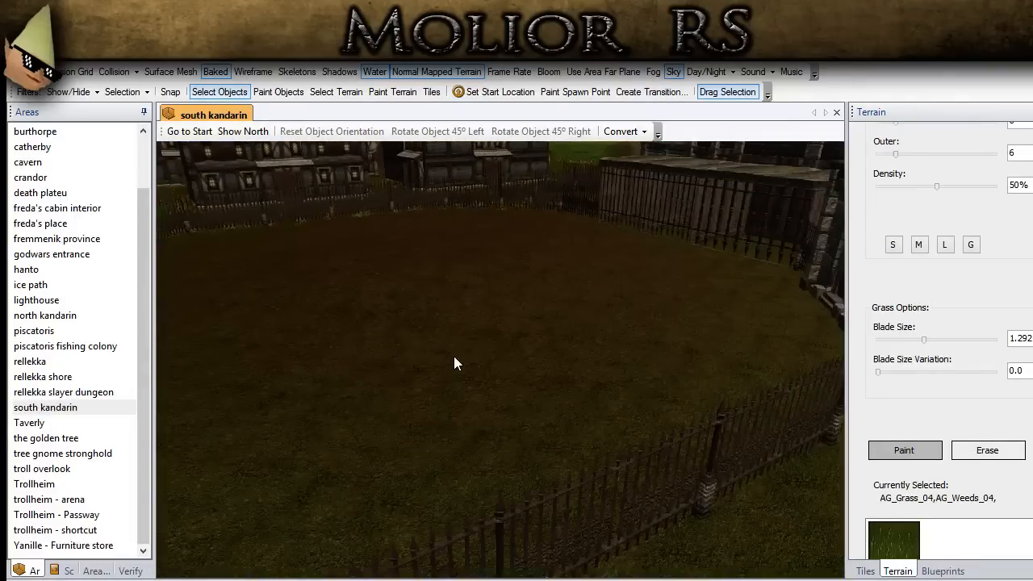
scroll(453, 356, "down", 3)
scroll(539, 378, "down", 2)
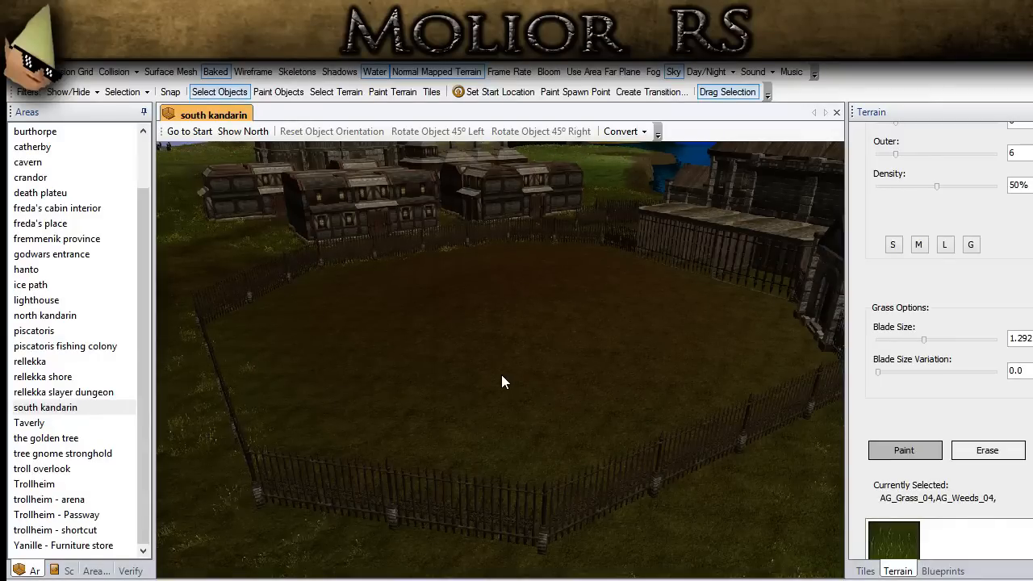
scroll(501, 374, "down", 3)
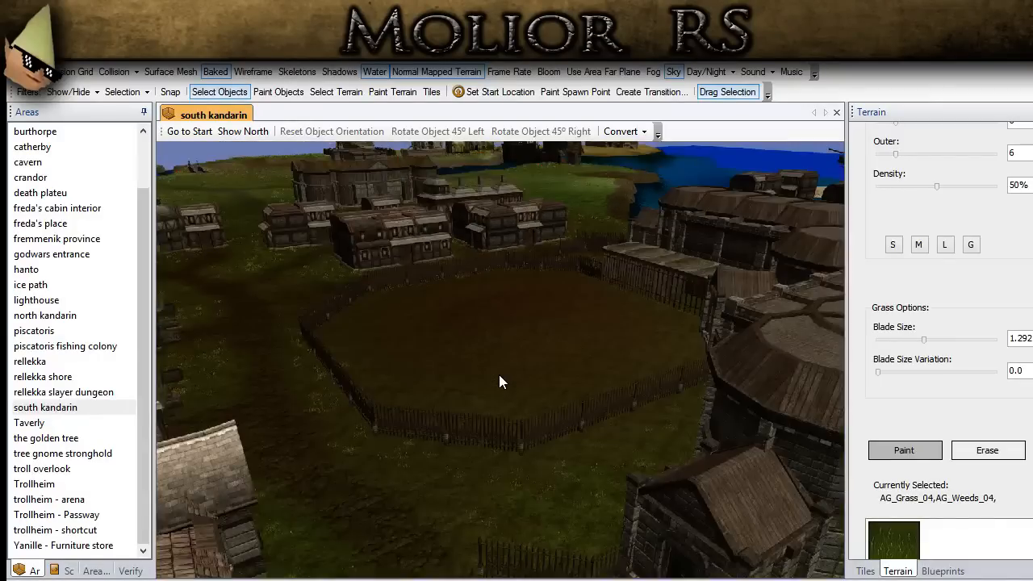
scroll(498, 374, "up", 3)
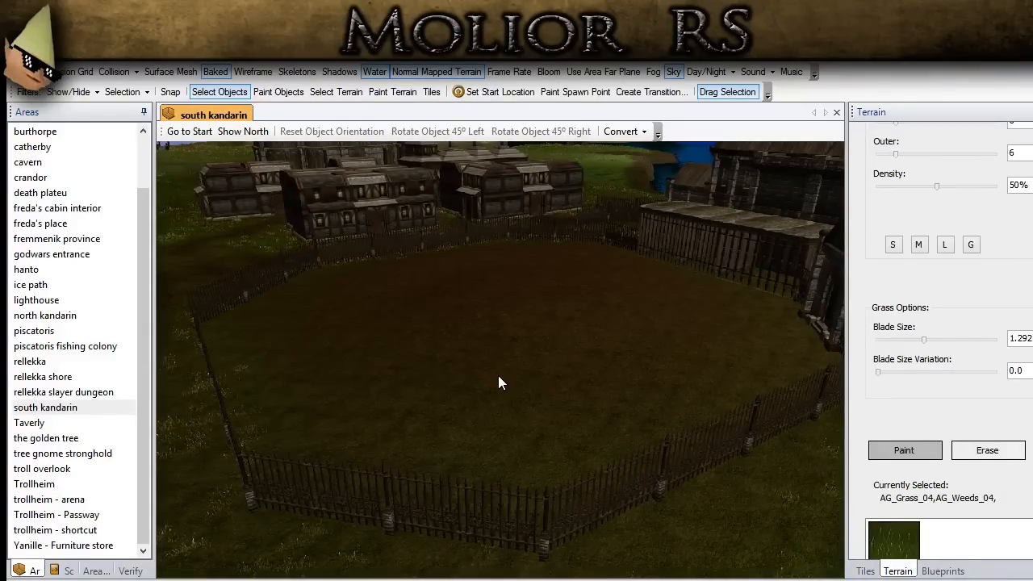
Examine the grass strip between the field fence and the fort walls, and the open ground inside the field.
middle_click_drag(516, 357, 570, 202)
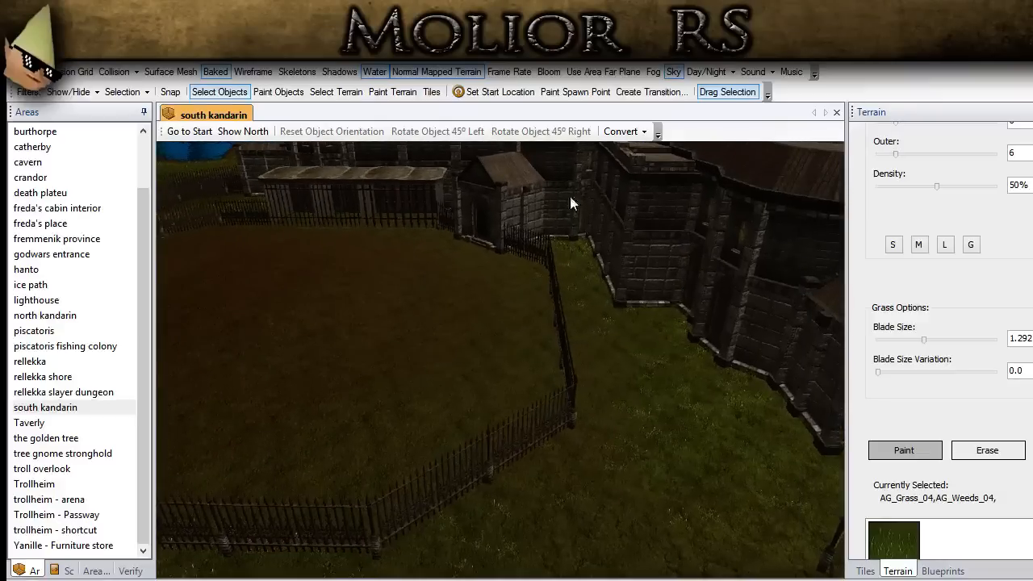
middle_click_drag(386, 377, 755, 315)
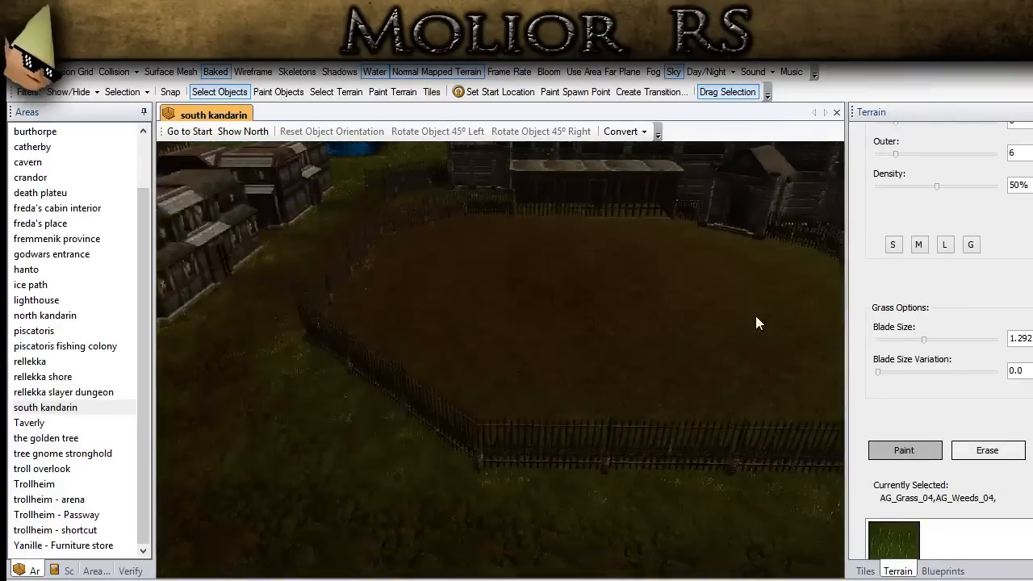
middle_click_drag(562, 334, 454, 418)
scroll(454, 419, "up", 3)
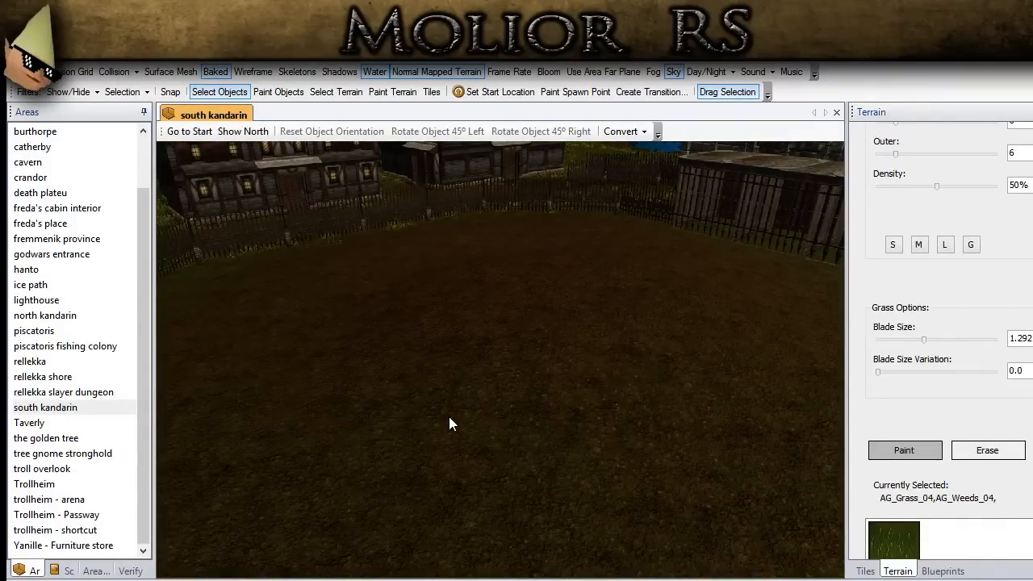
scroll(476, 398, "down", 3)
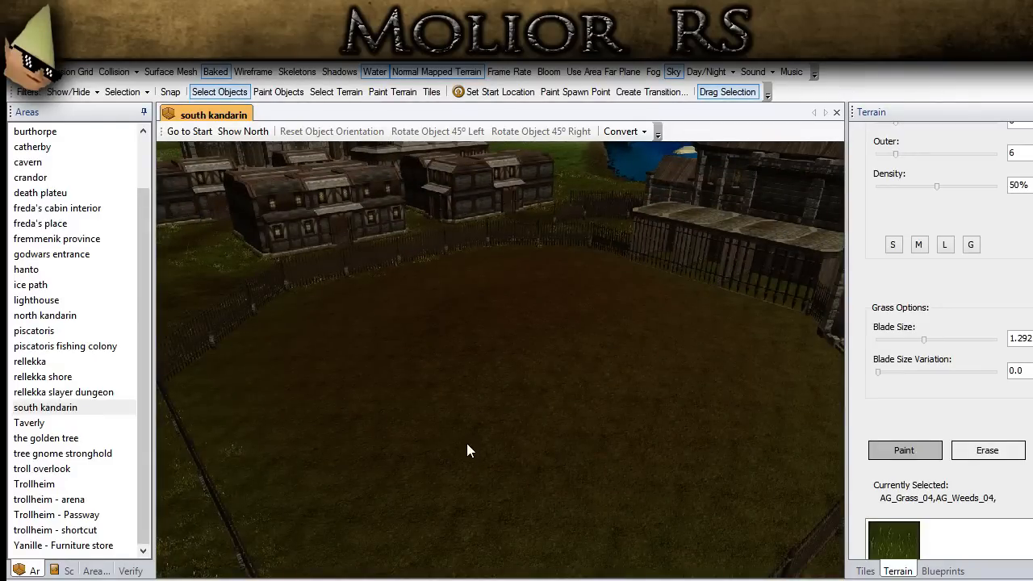
scroll(466, 443, "up", 3)
right_click_drag(466, 443, 357, 419)
scroll(376, 388, "down", 2)
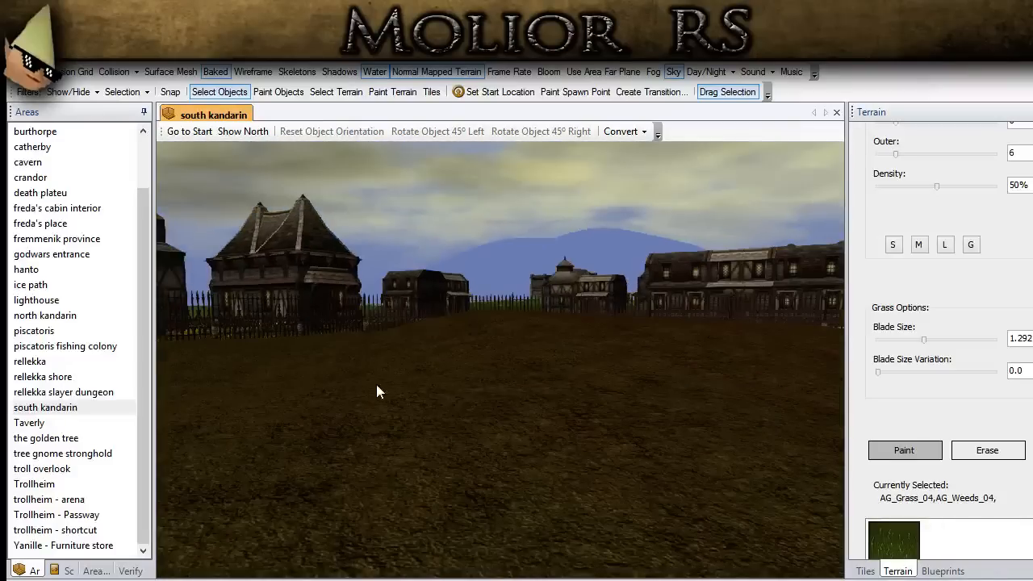
scroll(449, 410, "up", 5)
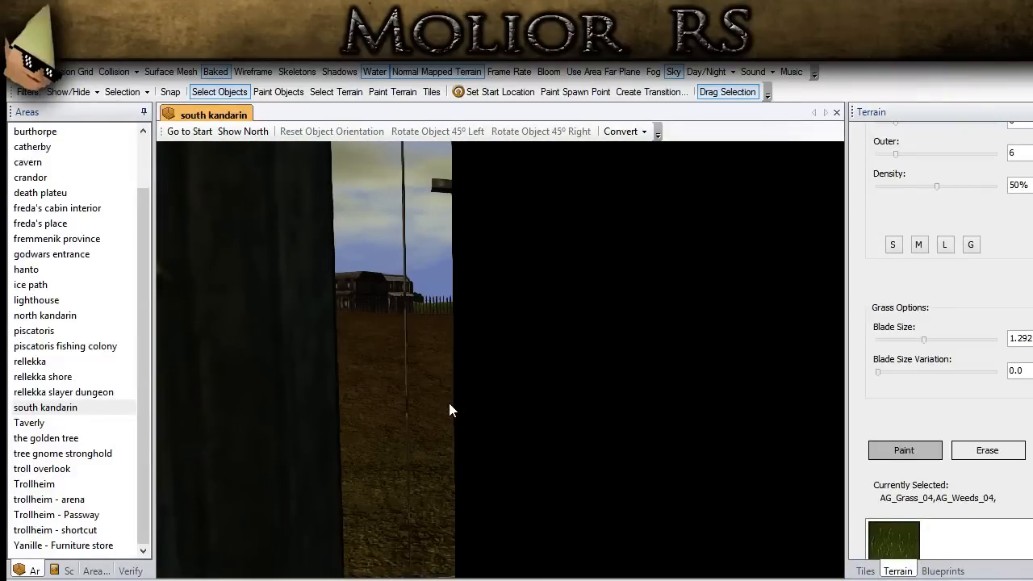
scroll(449, 402, "down", 4)
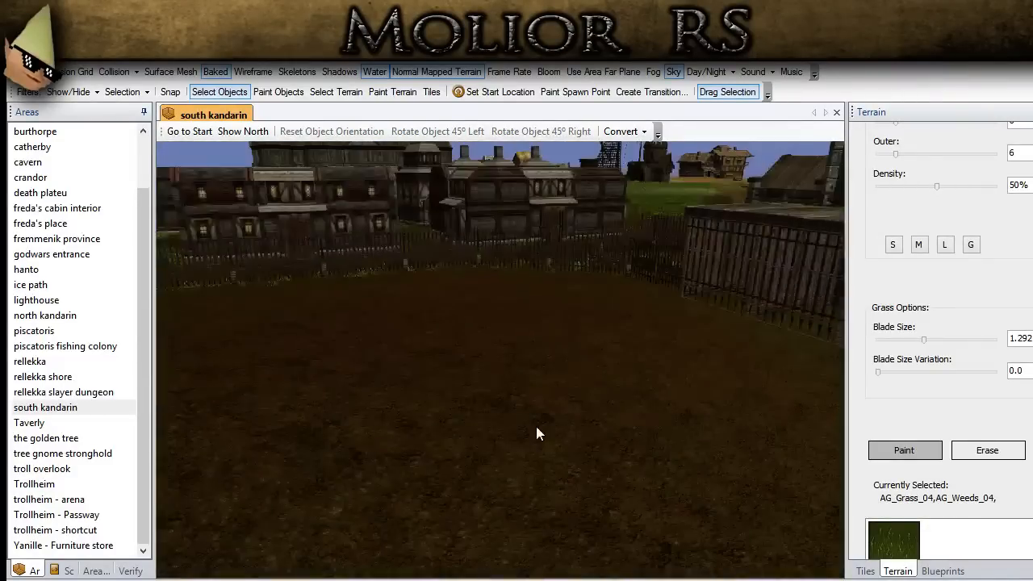
right_click_drag(572, 415, 509, 533)
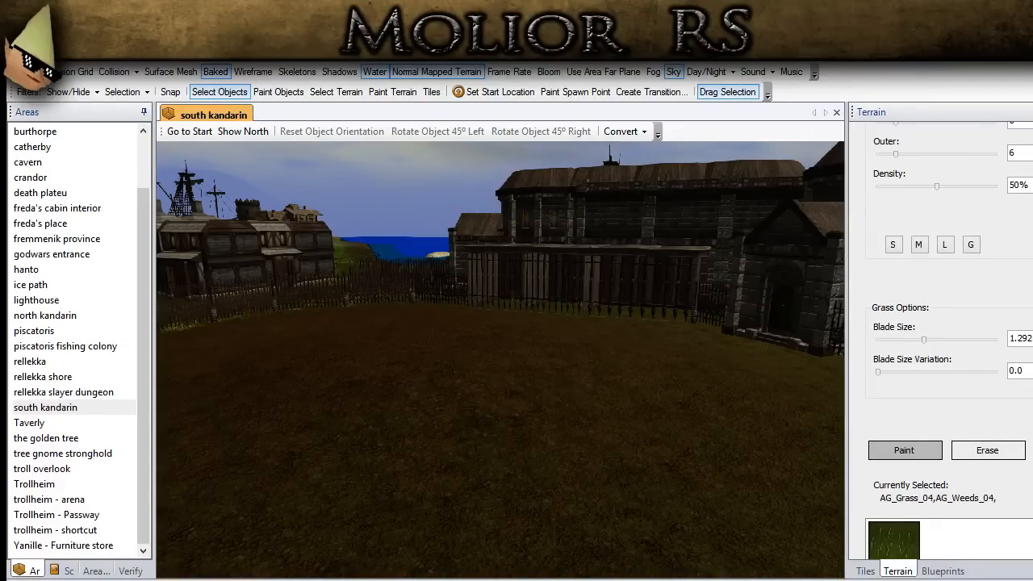
Look over the open grassland and coastline beside the village, keeping the editor in object selection mode.
scroll(458, 418, "down", 5)
middle_click_drag(458, 418, 459, 358)
left_click(371, 312)
mouse_move(371, 312)
middle_mouse_down()
mouse_move(354, 409)
mouse_move(548, 391)
middle_mouse_up()
key("ctrl+v")
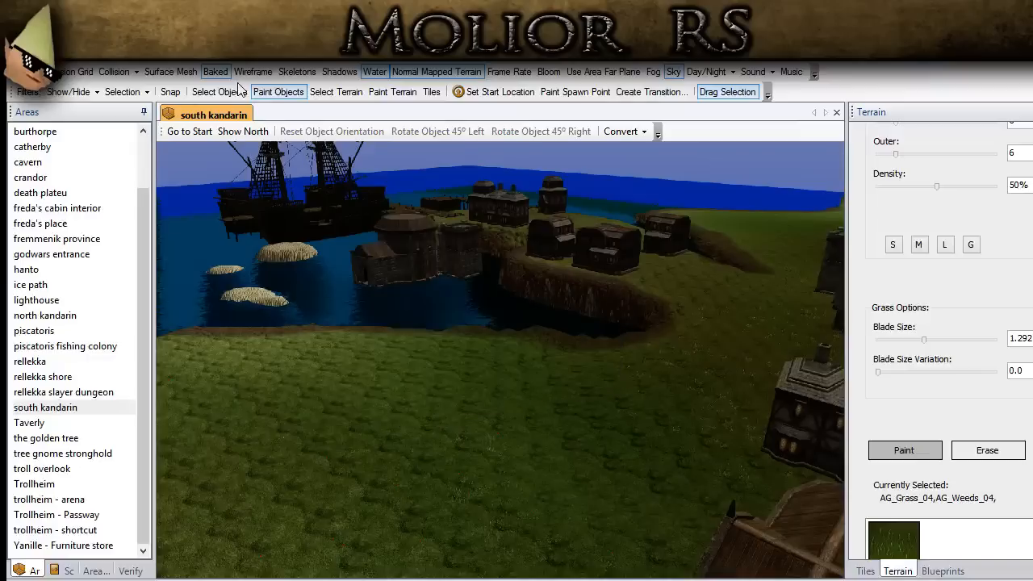
left_click(234, 92)
scroll(487, 348, "down", 1)
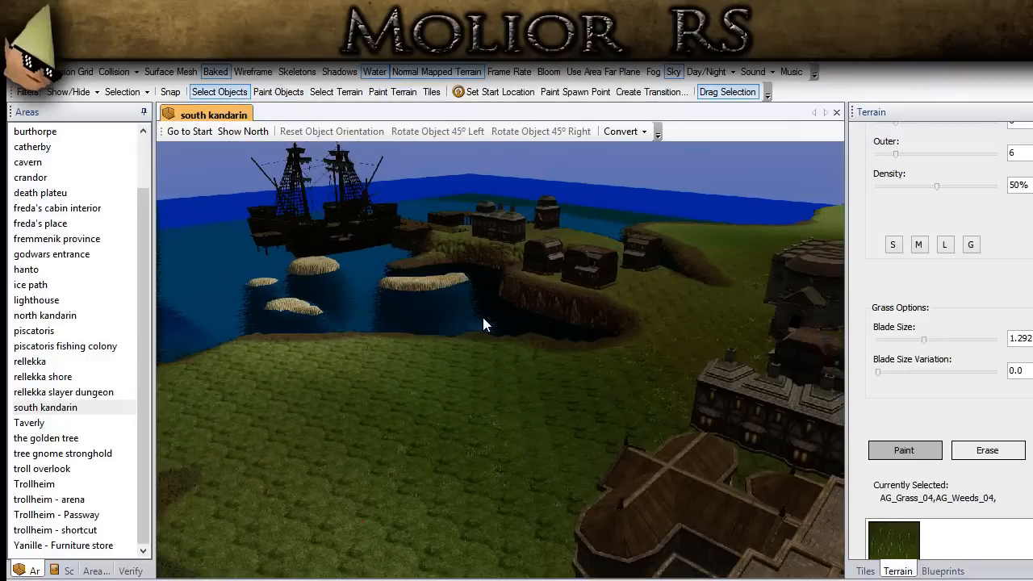
Survey the brown-roofed houses, the fenced field, the fort and the dirt road from above.
middle_click_drag(671, 434, 218, 375)
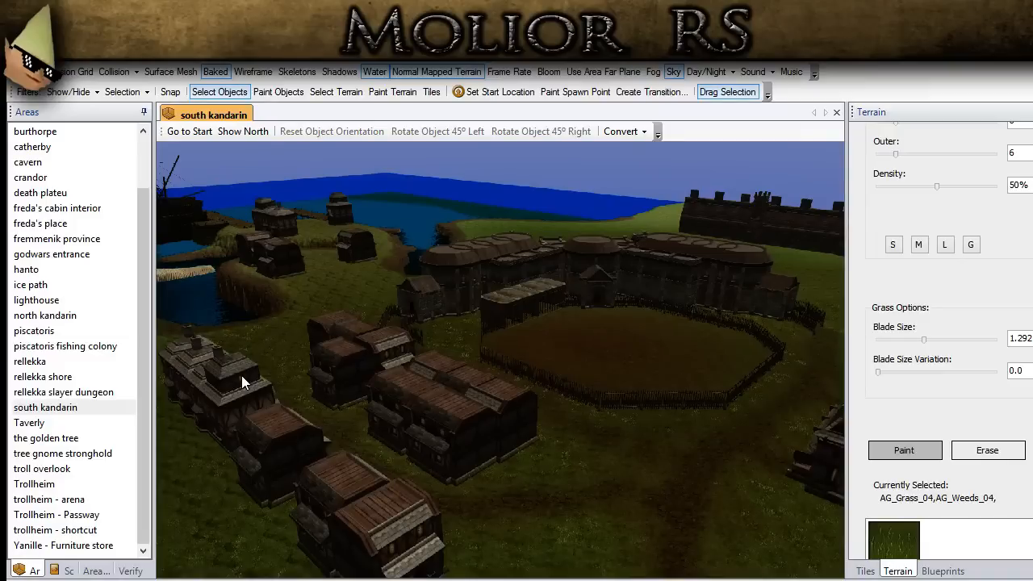
right_click_drag(242, 376, 562, 390, "alt")
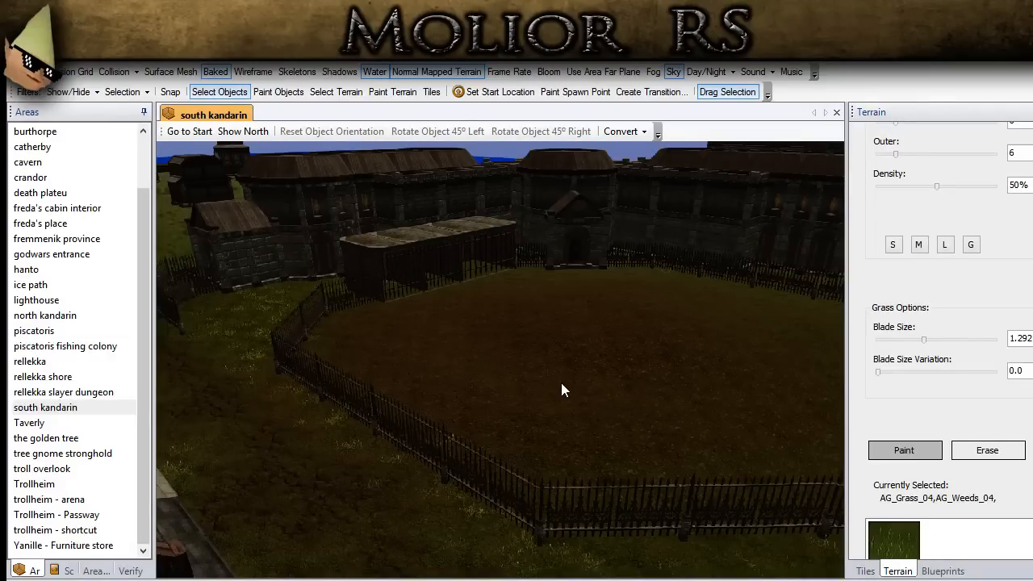
right_click_drag(561, 382, 376, 270, "alt")
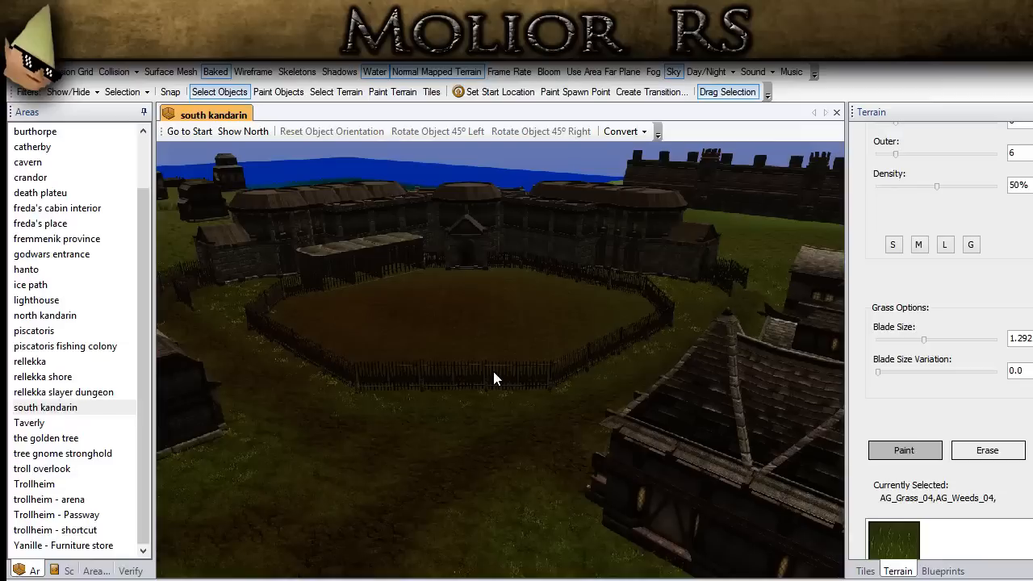
scroll(472, 393, "down", 3)
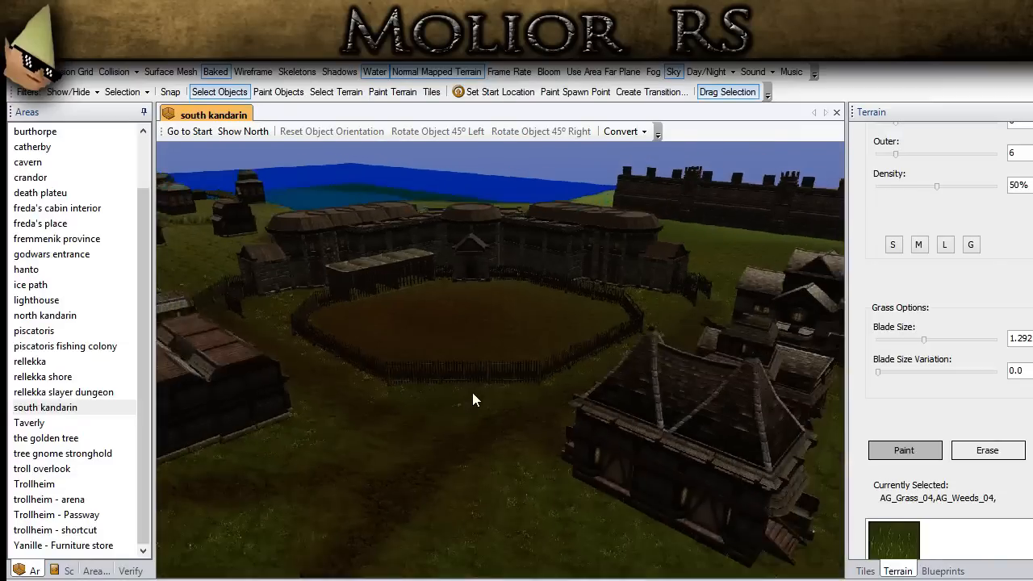
scroll(473, 393, "up", 2)
scroll(472, 392, "up", 2)
right_click_drag(479, 392, 514, 392)
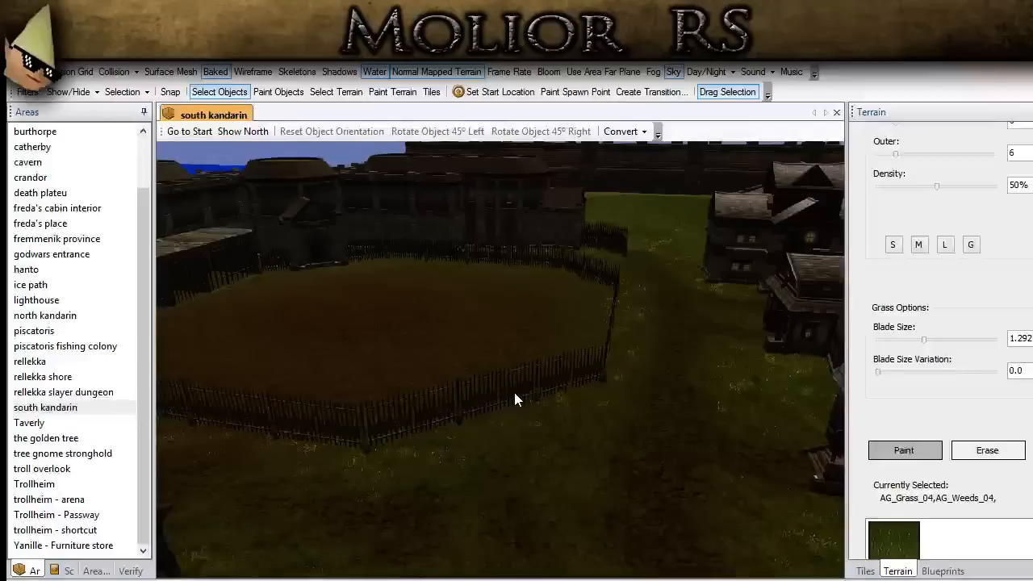
Circle the village to examine the fort's outer walls, the end gatehouse and the fenced field from several sides.
left_click_drag(662, 218, 532, 478)
left_click_drag(549, 234, 534, 411)
right_click_drag(505, 194, 553, 301)
left_click_drag(615, 240, 534, 244)
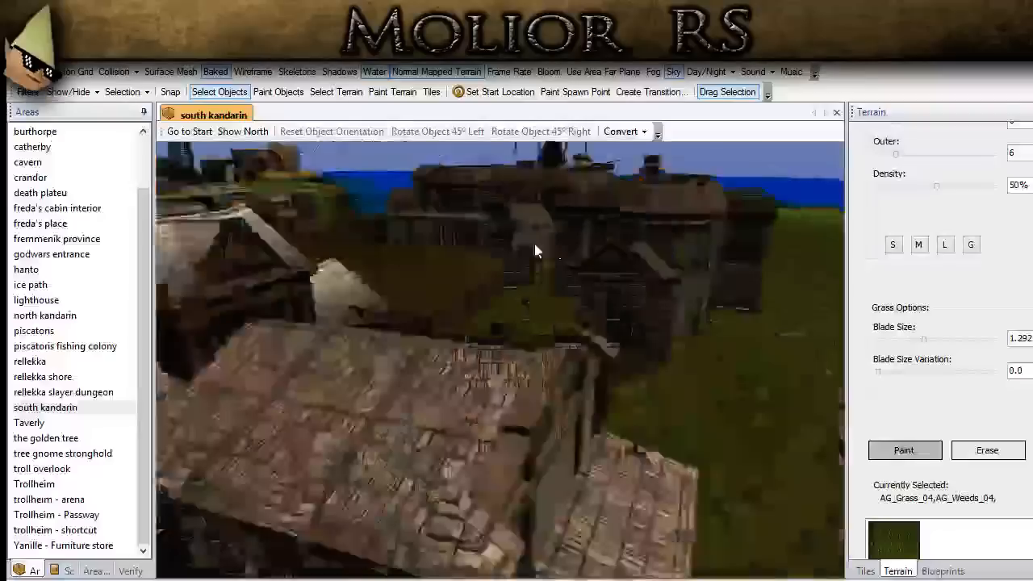
right_click_drag(534, 243, 687, 362)
left_click_drag(687, 361, 427, 268)
right_click_drag(426, 268, 391, 412)
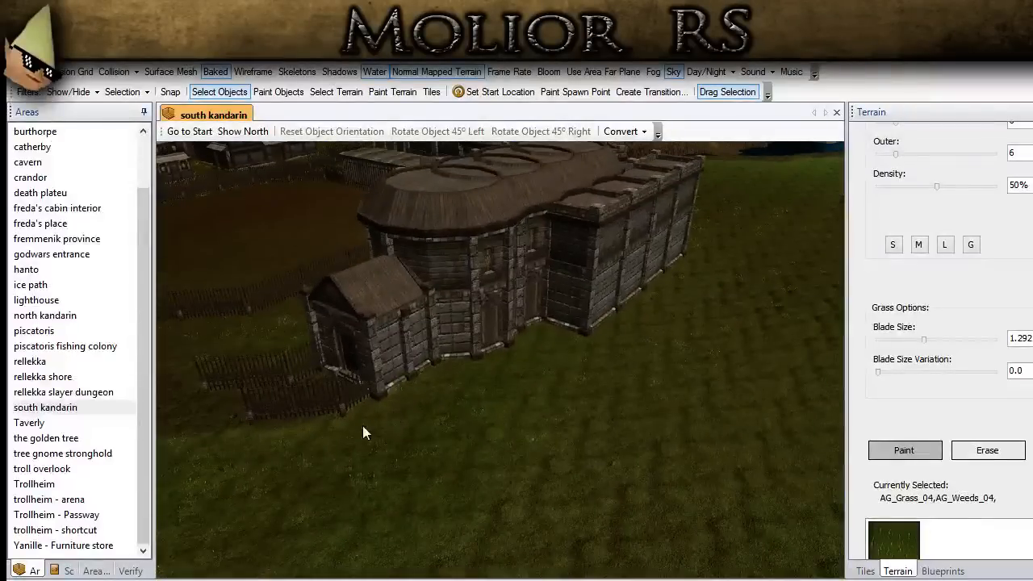
left_click_drag(362, 425, 498, 505)
left_click_drag(539, 474, 620, 476)
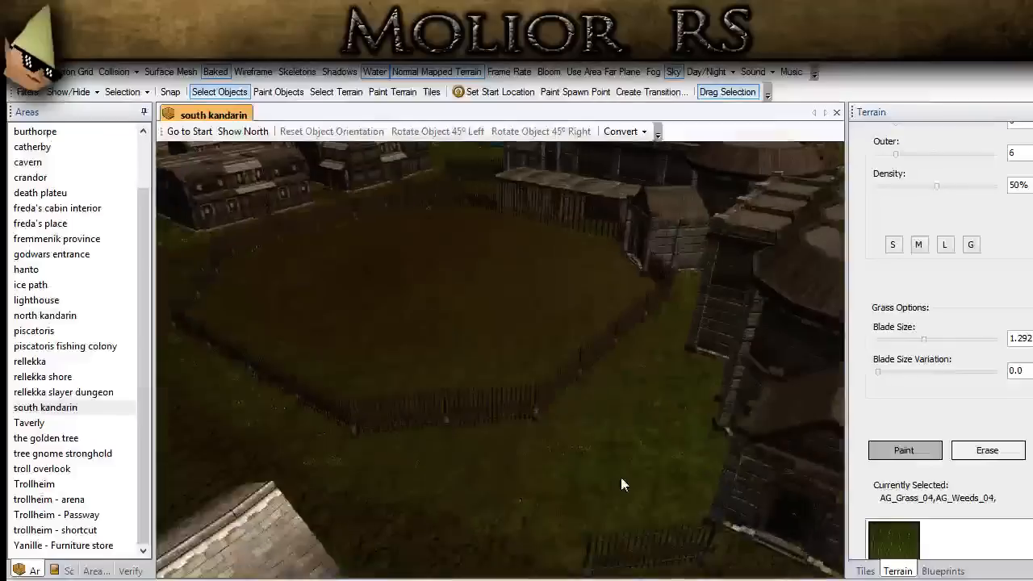
right_click_drag(621, 476, 508, 463)
left_click_drag(508, 463, 574, 440)
right_click_drag(573, 440, 468, 424)
left_click_drag(396, 403, 567, 424)
scroll(476, 422, "down", 2)
right_click_drag(476, 422, 370, 461)
left_click_drag(351, 482, 608, 331)
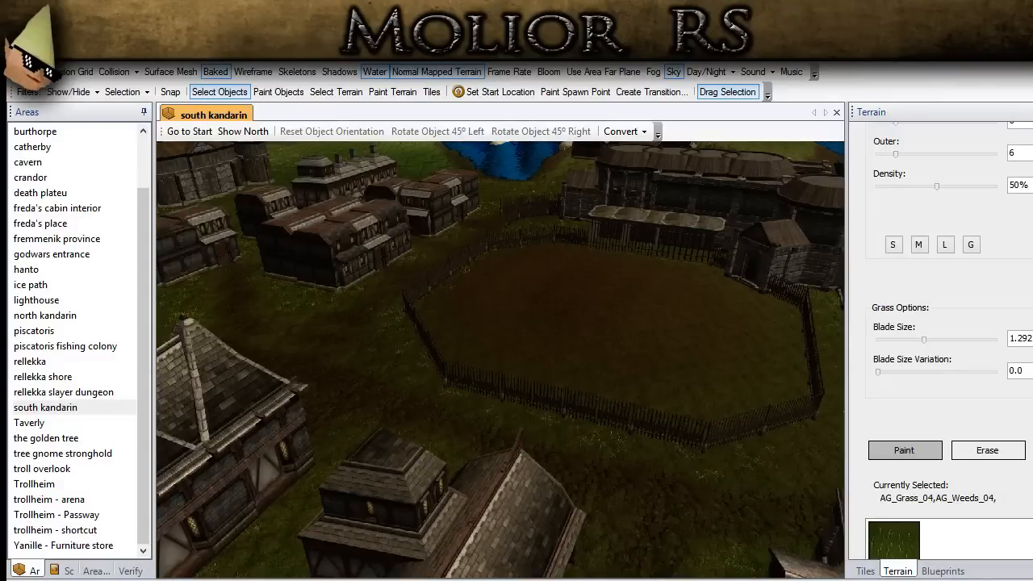
Check the vegetation along the dirt road between the roadside houses and the field fence, ending on an overview of the field.
middle_click_drag(495, 393, 492, 328)
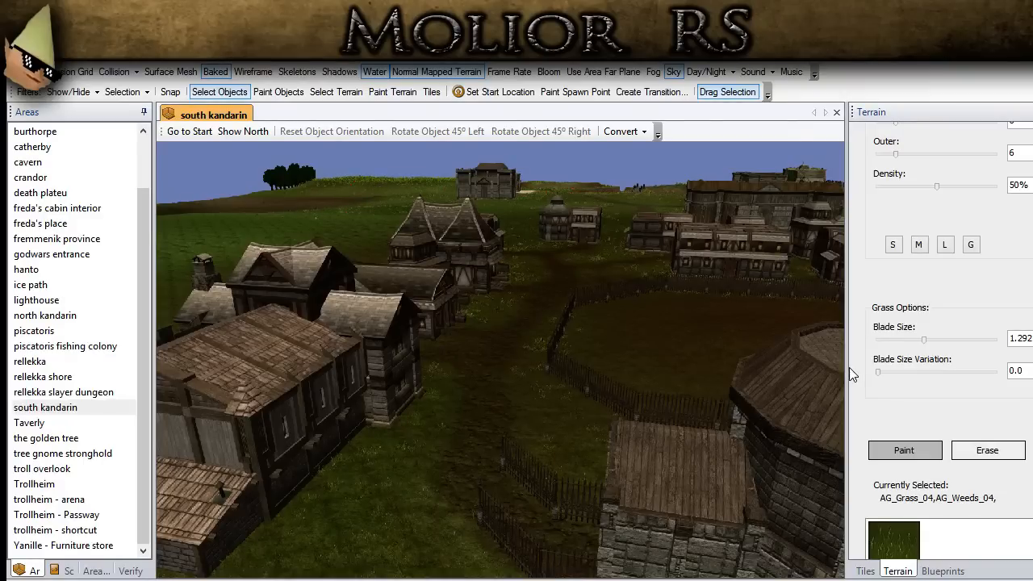
scroll(610, 270, "up", 5)
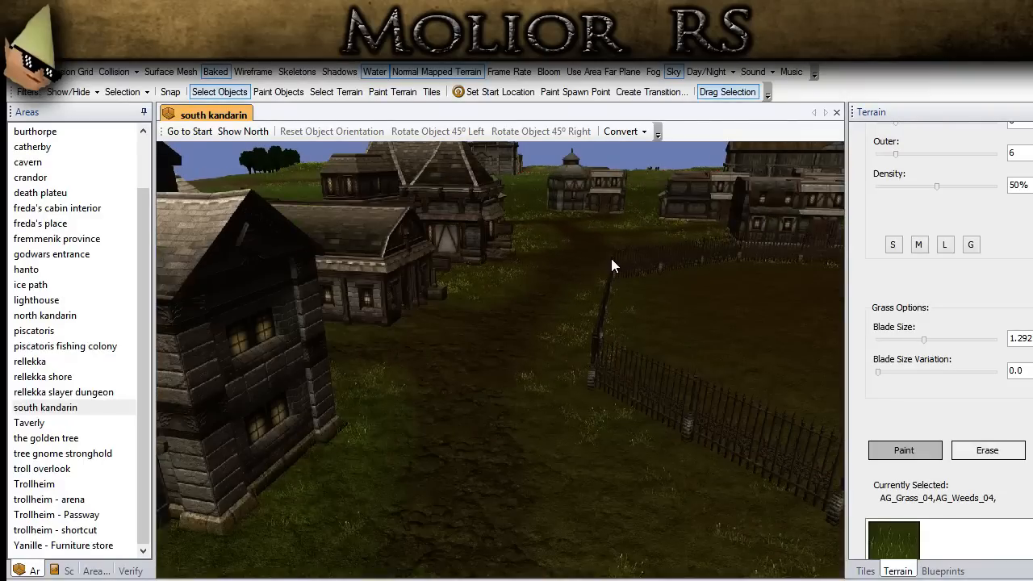
scroll(418, 418, "up", 6)
scroll(384, 445, "down", 5)
middle_click_drag(546, 400, 589, 486)
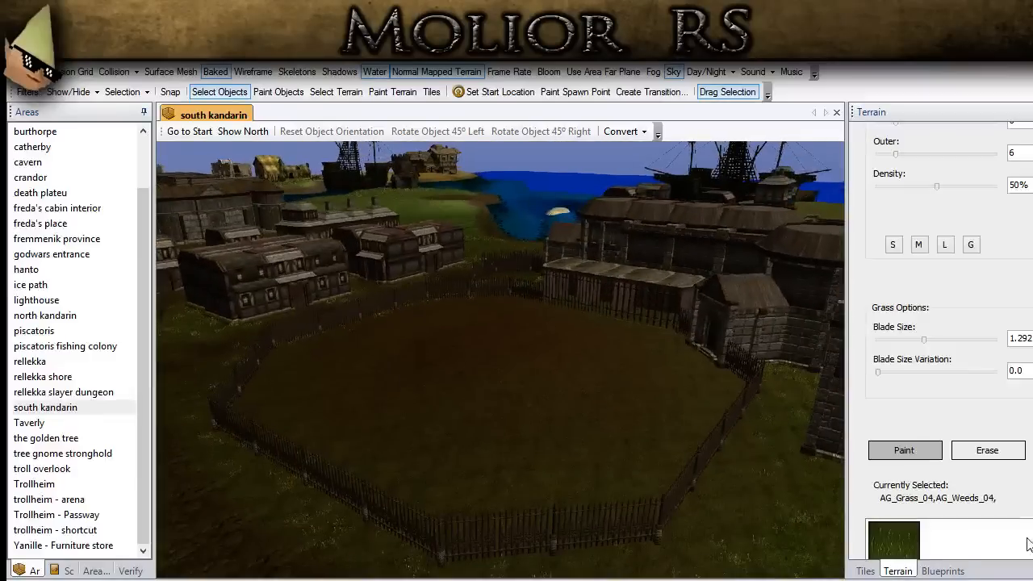
Filter all placeable blueprints for "tower", pick Wall {Mulsantir Tower 02 (X1)} and widen the name column to show full names.
left_click(940, 571)
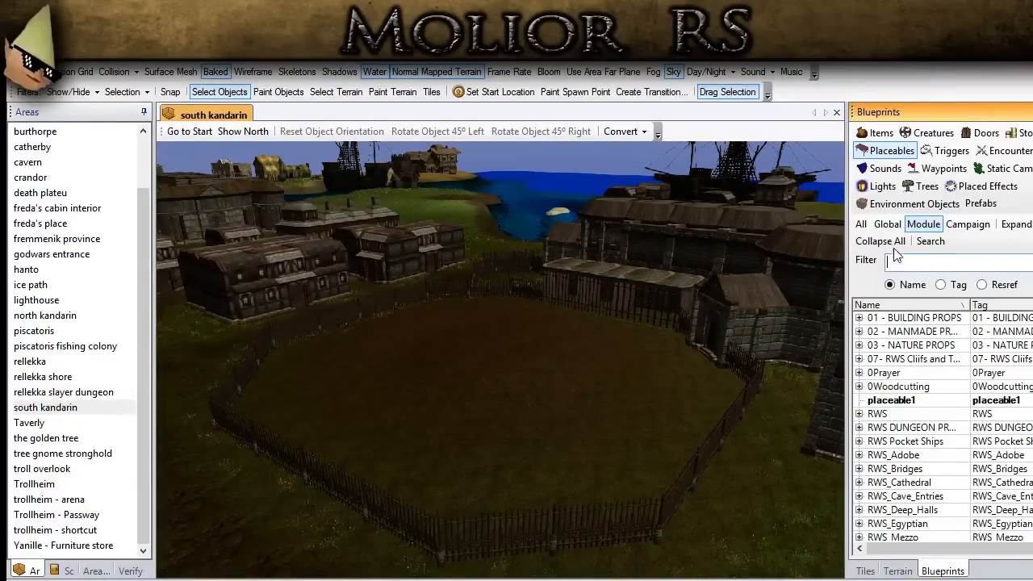
left_click(861, 224)
type("tower")
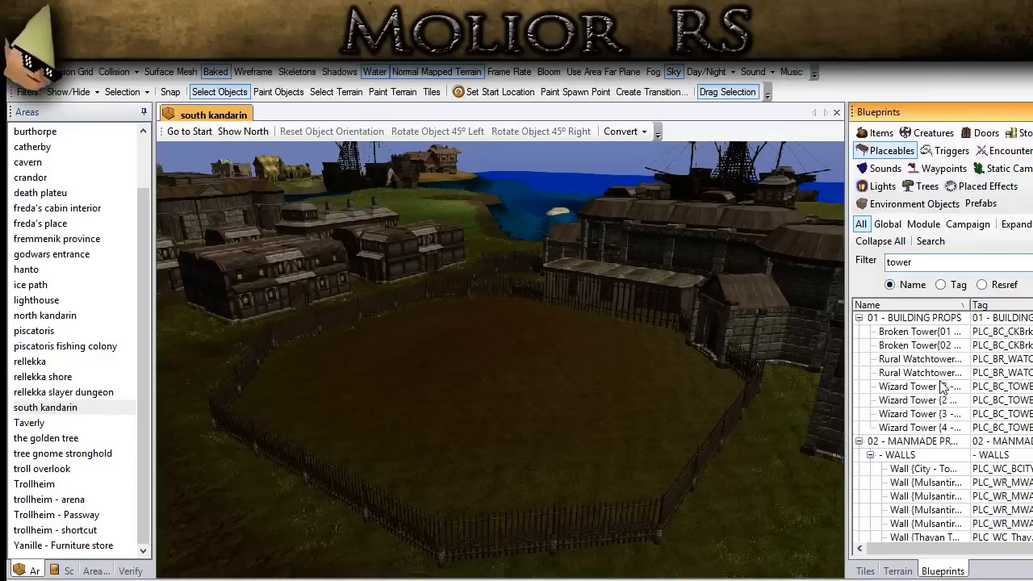
left_click(927, 496)
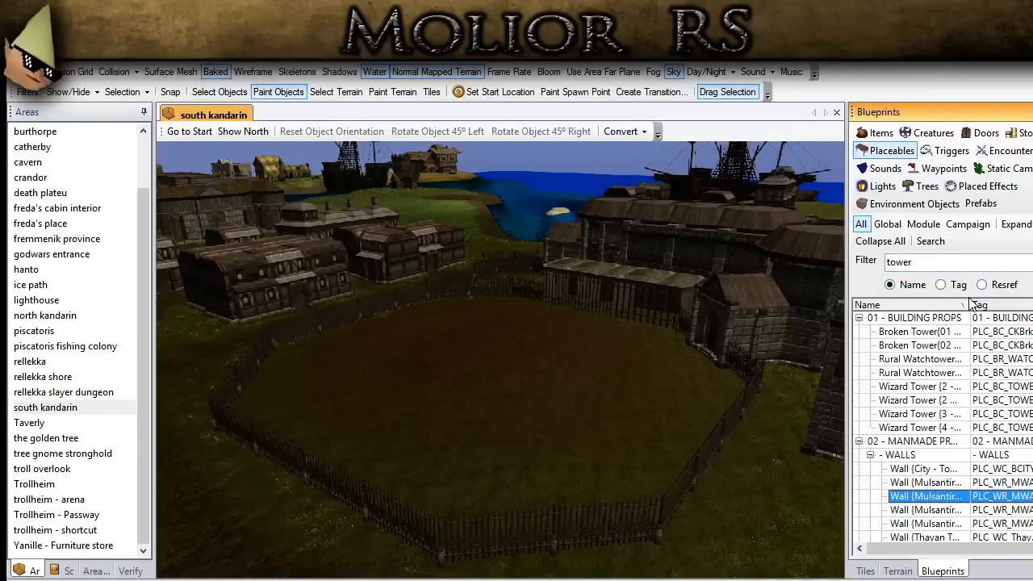
double_click(968, 305)
scroll(960, 450, "down", 2)
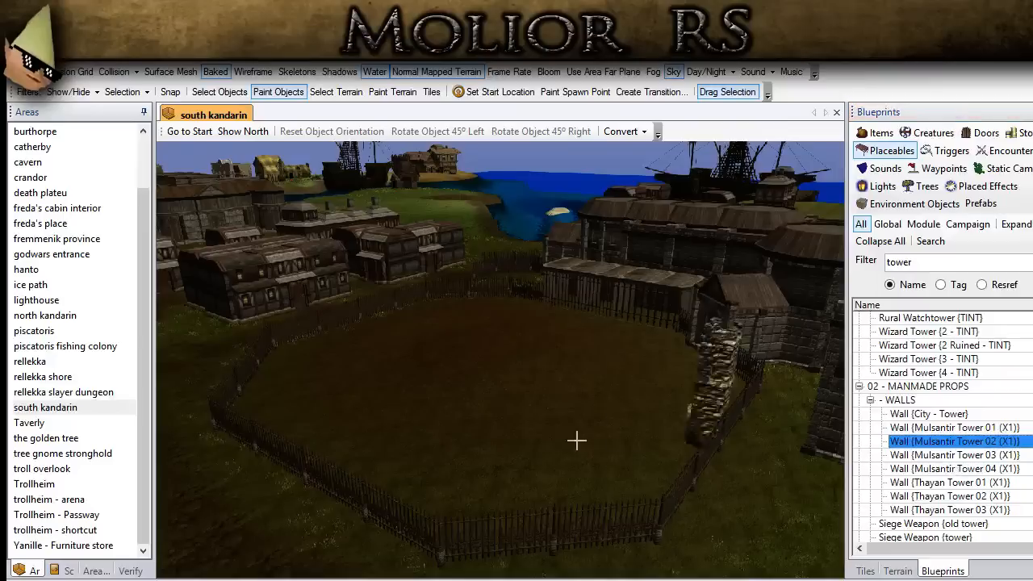
Preview the Mulsantir Tower 01, City Tower and Mulsantir Tower 03 wall blueprints over the fenced field.
left_click(915, 427)
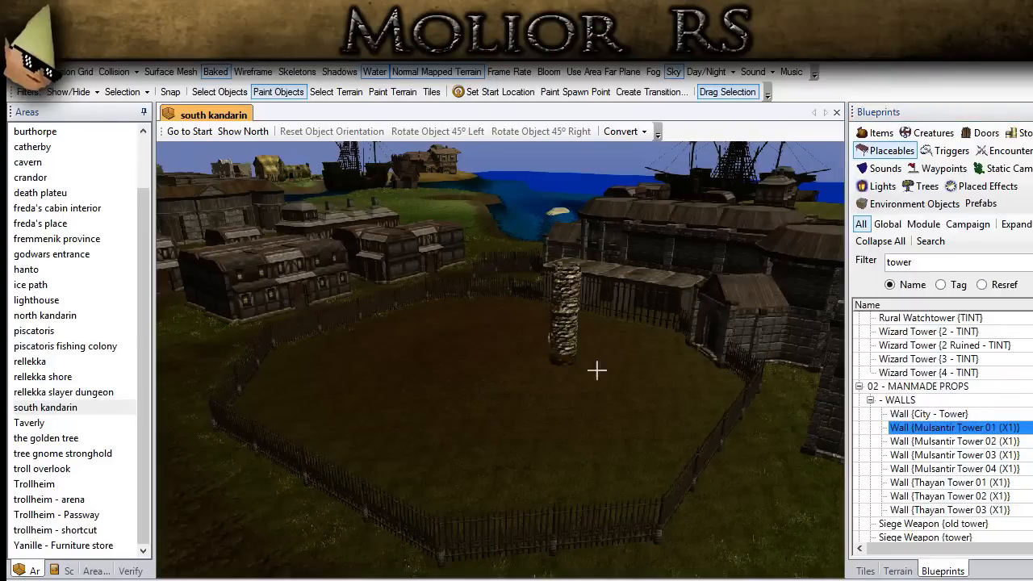
left_click(928, 414)
left_click(519, 399)
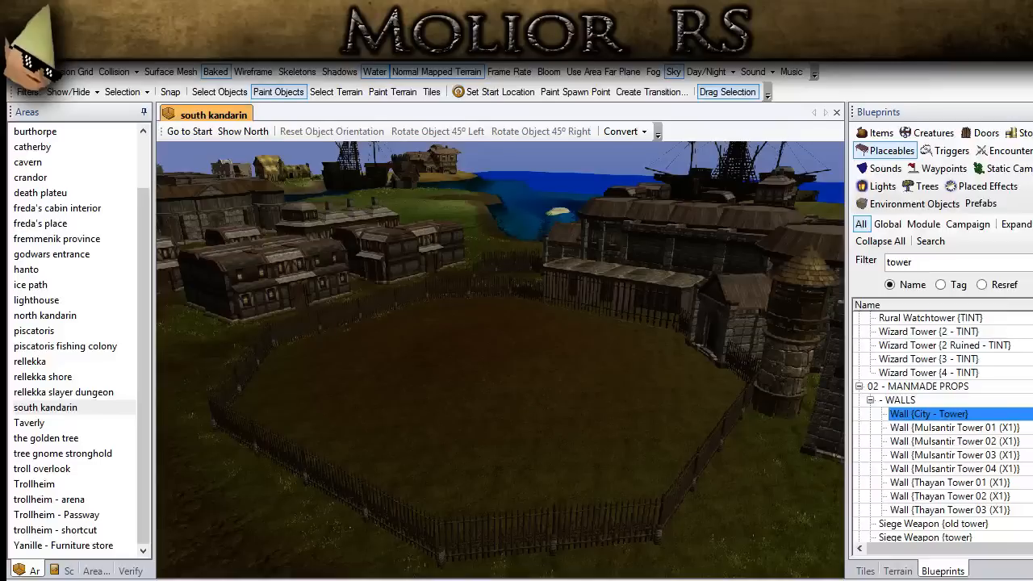
left_click(935, 454)
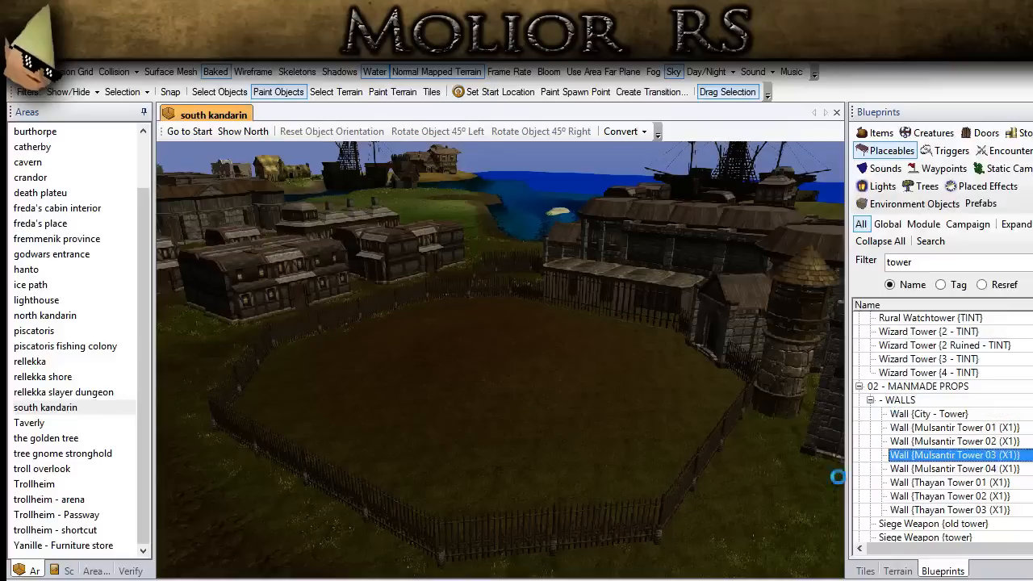
Try placing Wall {Mulsantir Tower 04 (X1)} in the centre of the fenced field and return to object selection mode.
left_click(956, 469)
middle_click_drag(499, 377, 444, 446)
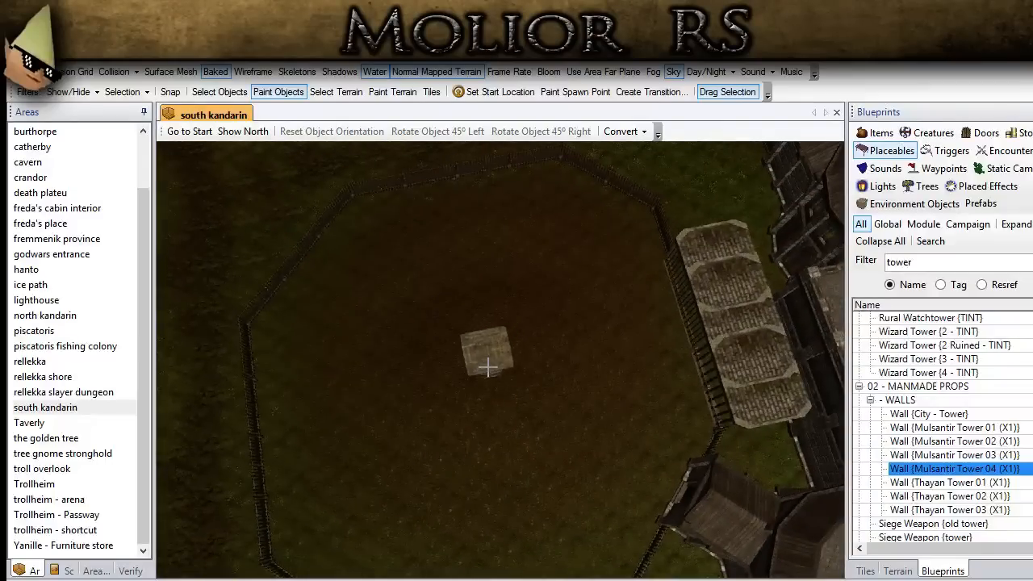
left_click(488, 363)
left_click(220, 91)
middle_click_drag(437, 388, 495, 291)
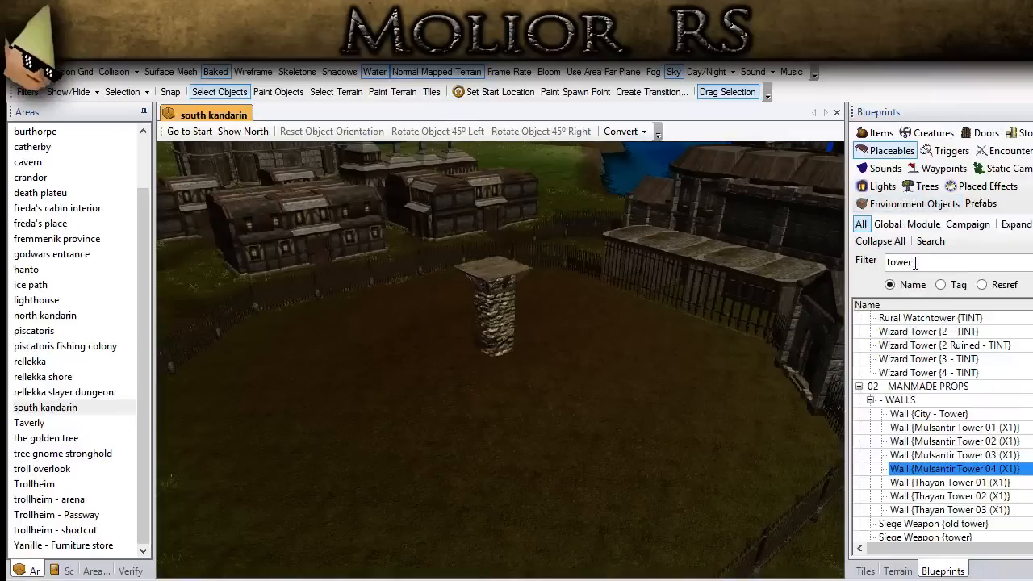
Filter the placeable blueprints for "pillar" and remove the stone tower from the field.
double_click(915, 262)
type("piller")
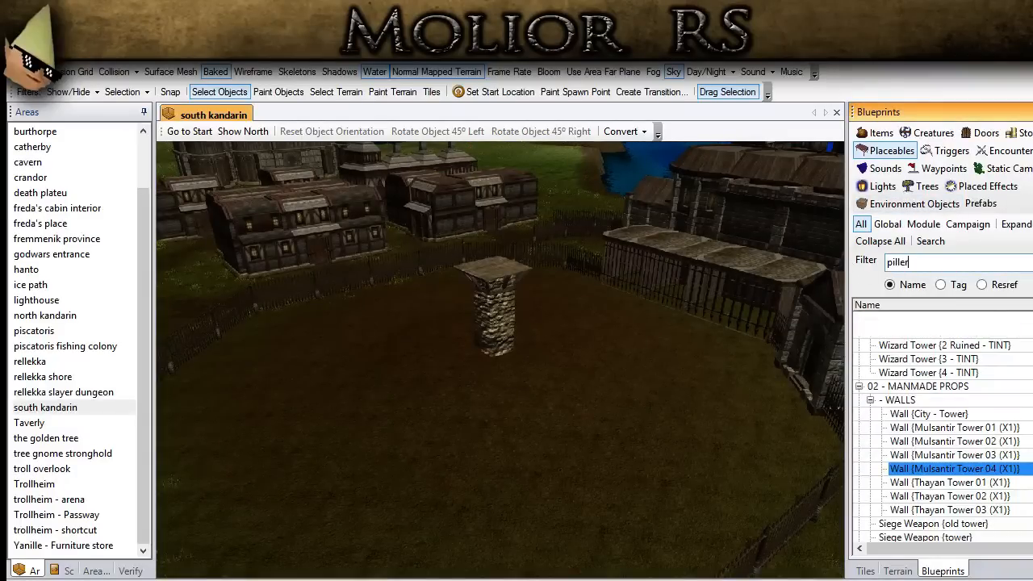
key("BackSpace")
key("BackSpace")
type("ar")
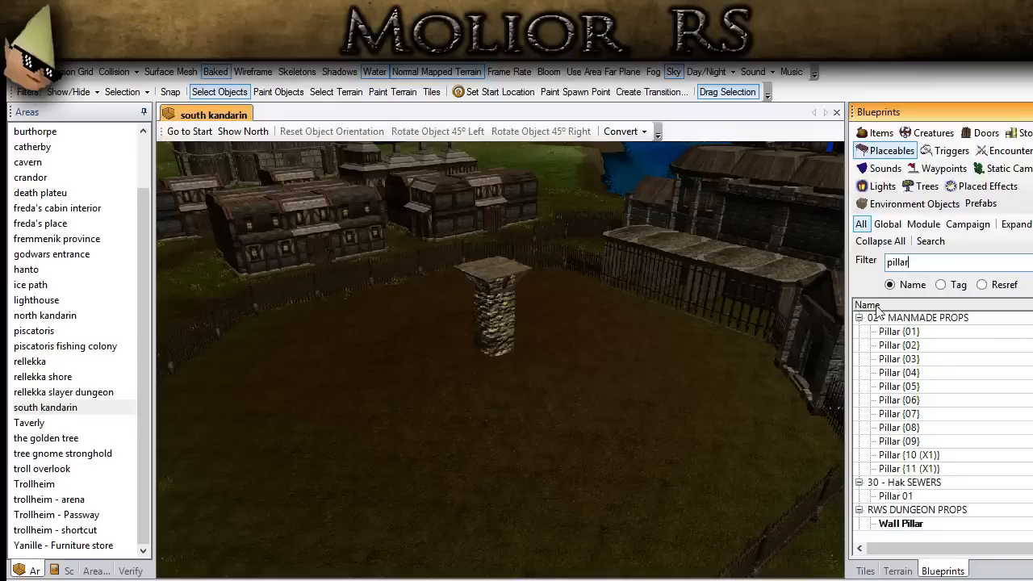
left_click(911, 332)
left_click(237, 93)
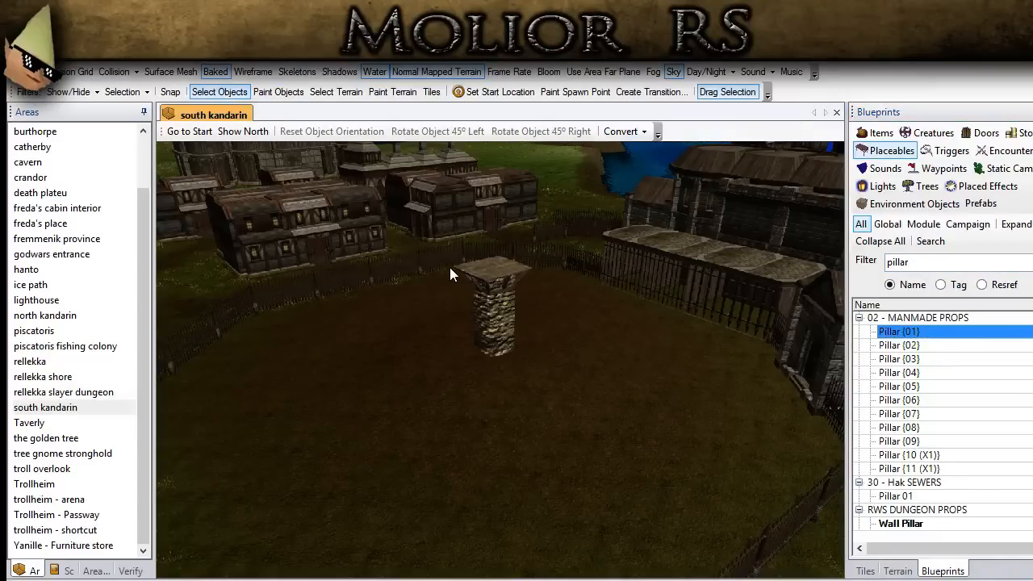
Preview the Pillar {02}, {03}, {04}, {05}, {07} and {08} blueprints over the field.
left_click(896, 345)
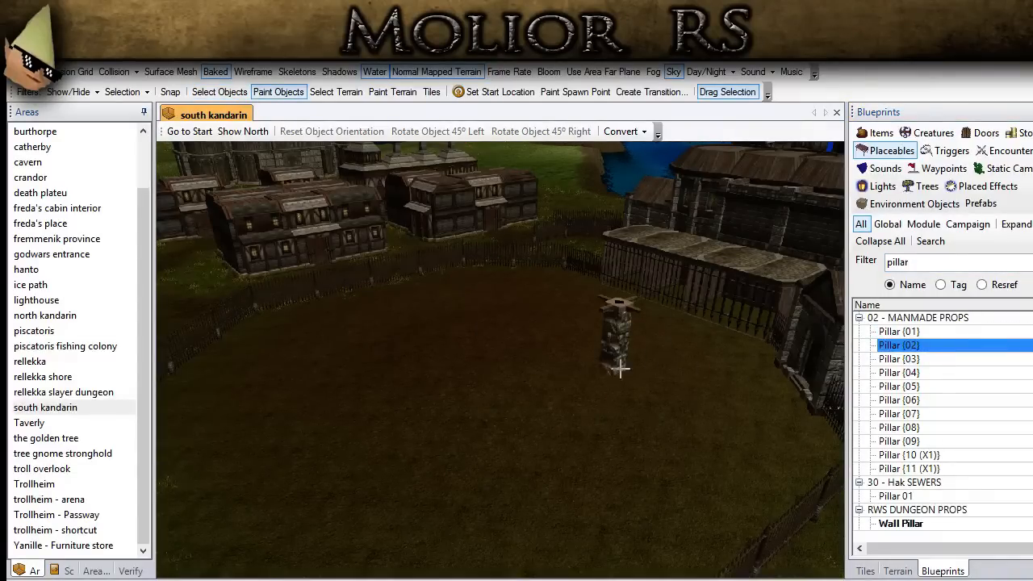
left_click(888, 358)
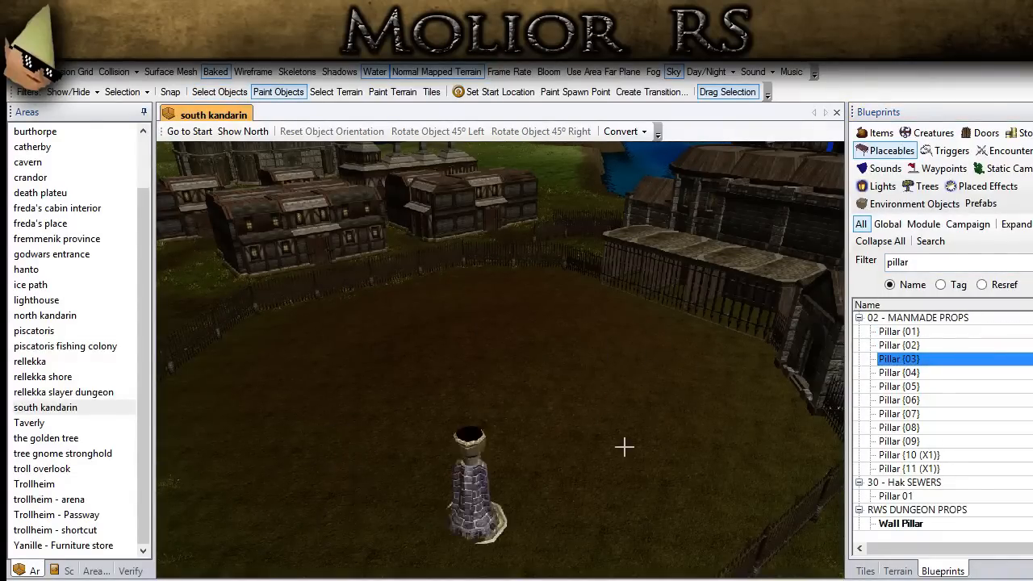
left_click(899, 386)
left_click(899, 373)
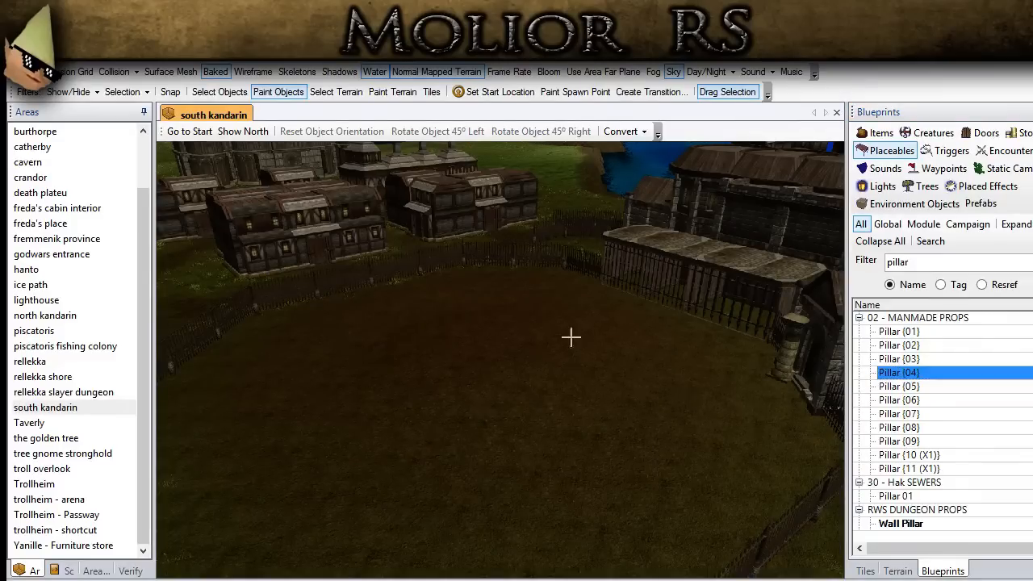
left_click(899, 413)
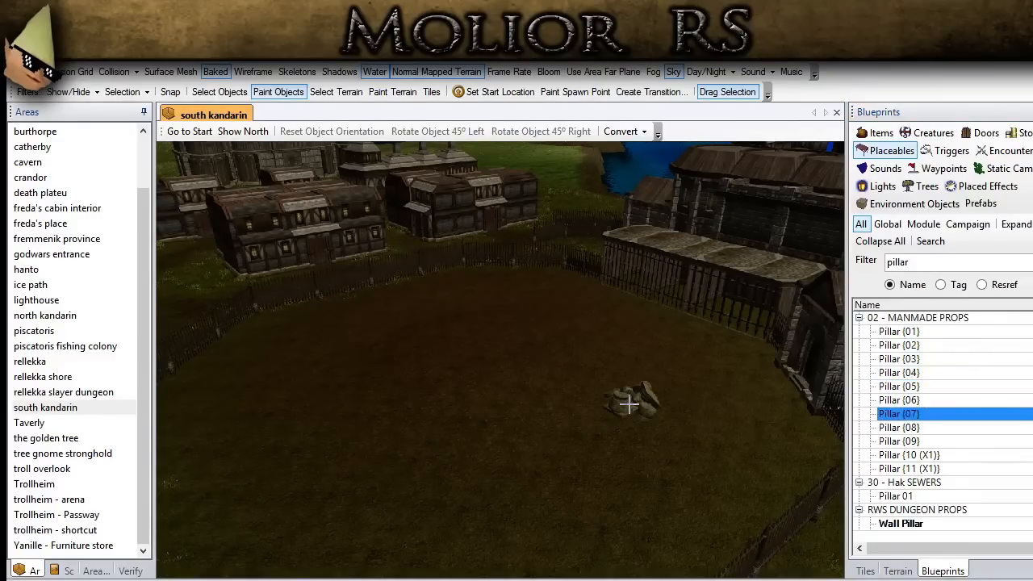
left_click(908, 428)
Place a Pillar {09} in the centre of the fenced field and select it in object selection mode.
left_click(894, 441)
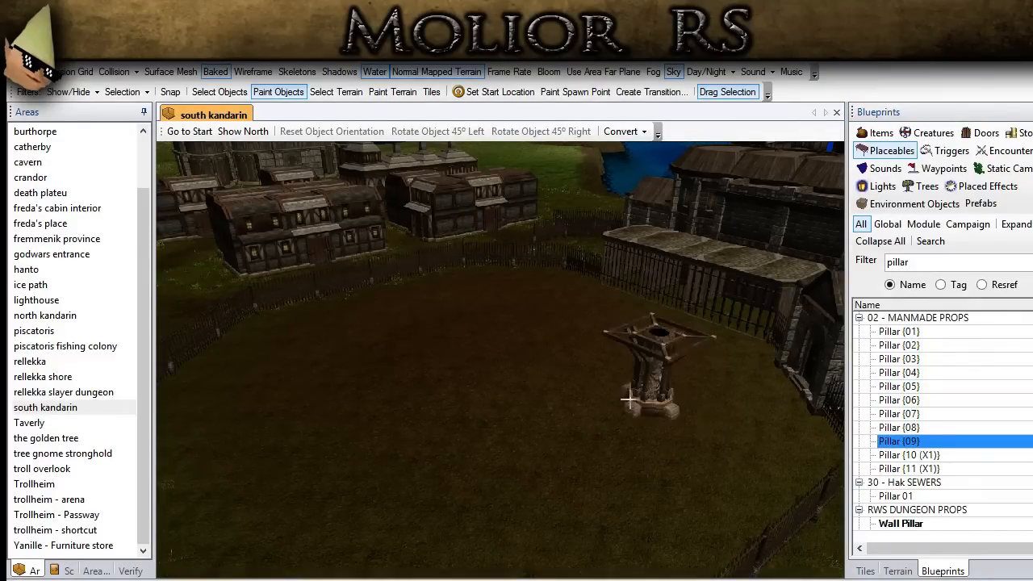
middle_click_drag(484, 339, 450, 376)
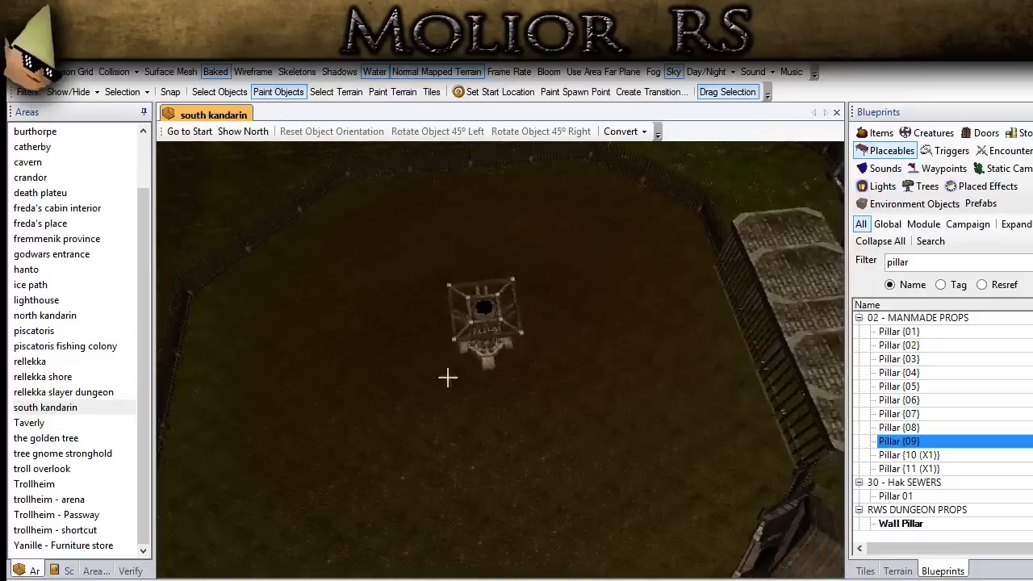
left_click(478, 367)
left_click(219, 92)
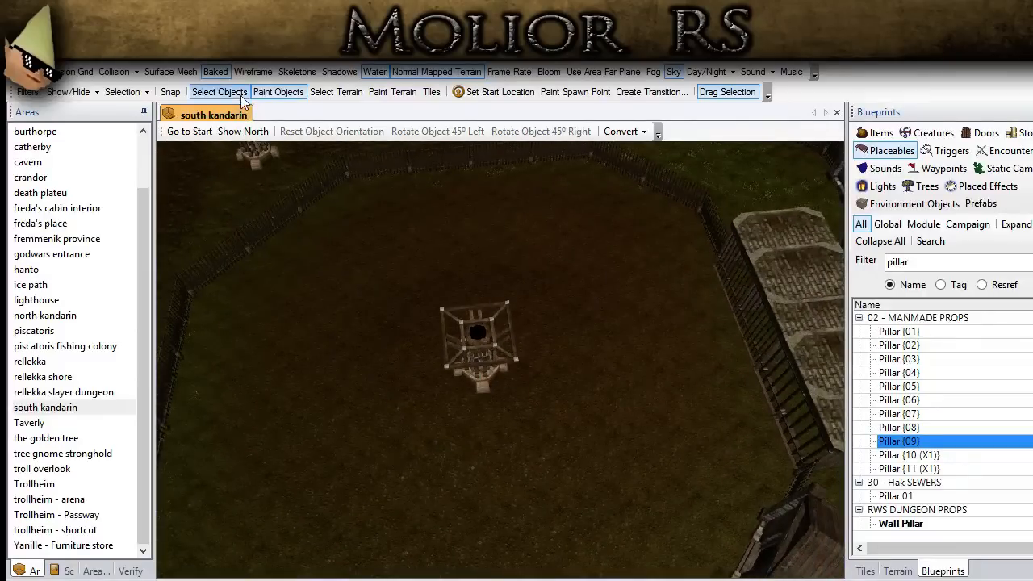
left_click(492, 369)
Smooth the terrain around the pillar's base using the Smooth brush with size 15, outer 15 and 50% pressure.
middle_click_drag(500, 358, 520, 315)
scroll(755, 260, "up", 10)
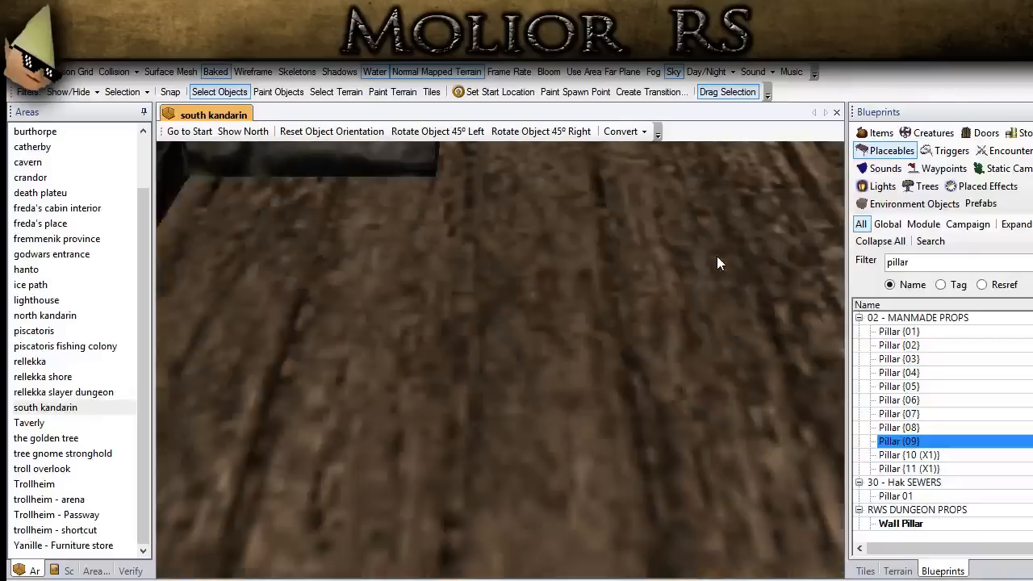
scroll(717, 256, "down", 10)
scroll(678, 272, "up", 5)
middle_click_drag(632, 277, 685, 509)
left_click(897, 570)
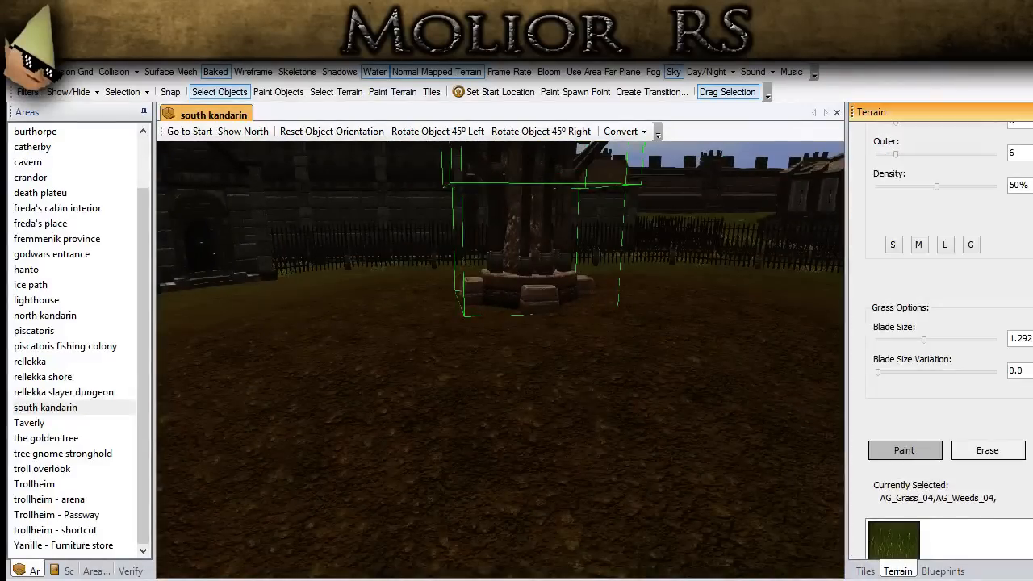
scroll(940, 338, "up", 3)
left_click(907, 165)
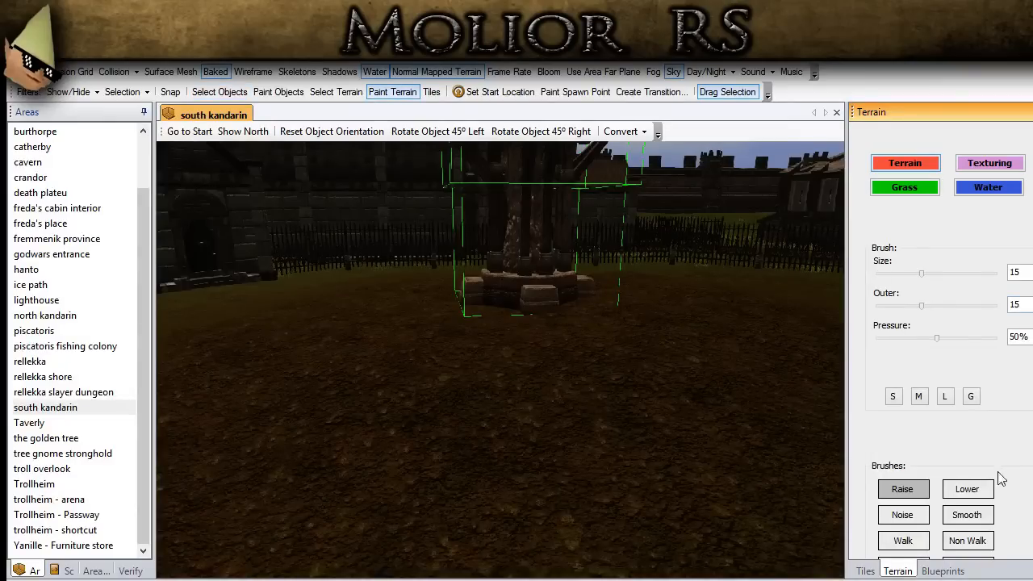
left_click(970, 396)
middle_click_drag(629, 350, 524, 342)
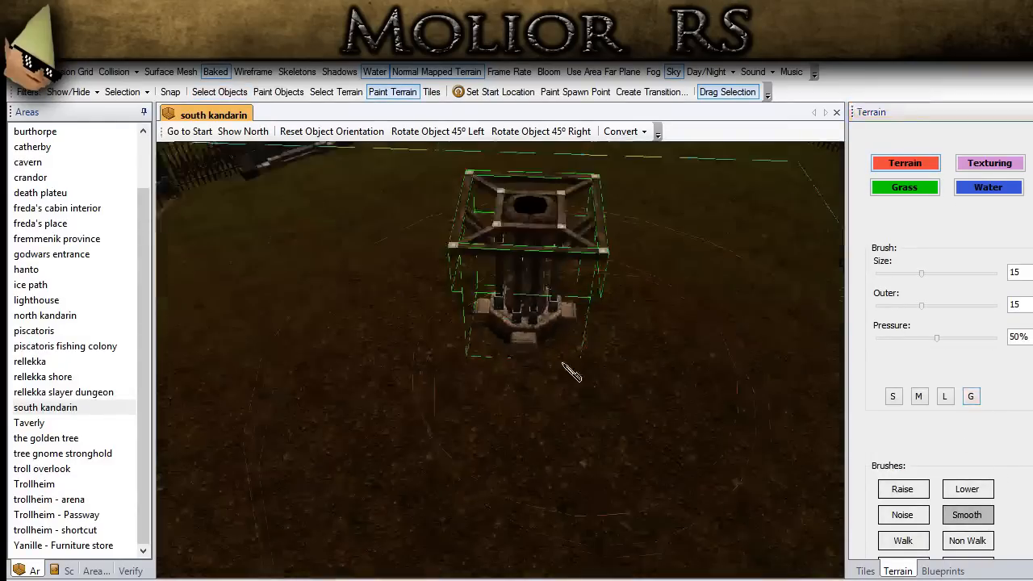
scroll(524, 343, "down", 3)
left_click_drag(524, 343, 524, 343)
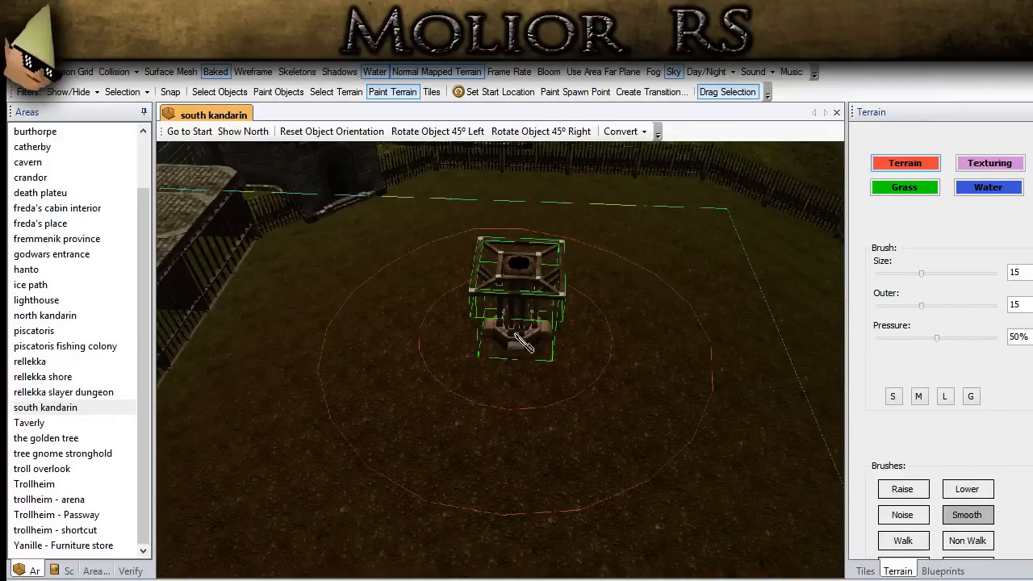
left_click(216, 71)
left_click(221, 73)
Set the scale of the pillar in the field to 2,2,2 in its properties.
left_click(219, 92)
mouse_move(435, 234)
middle_mouse_down()
mouse_move(457, 347)
mouse_move(400, 403)
mouse_move(449, 438)
mouse_move(406, 468)
mouse_move(524, 440)
middle_mouse_up()
scroll(457, 347, "up", 3)
scroll(452, 362, "up", 2)
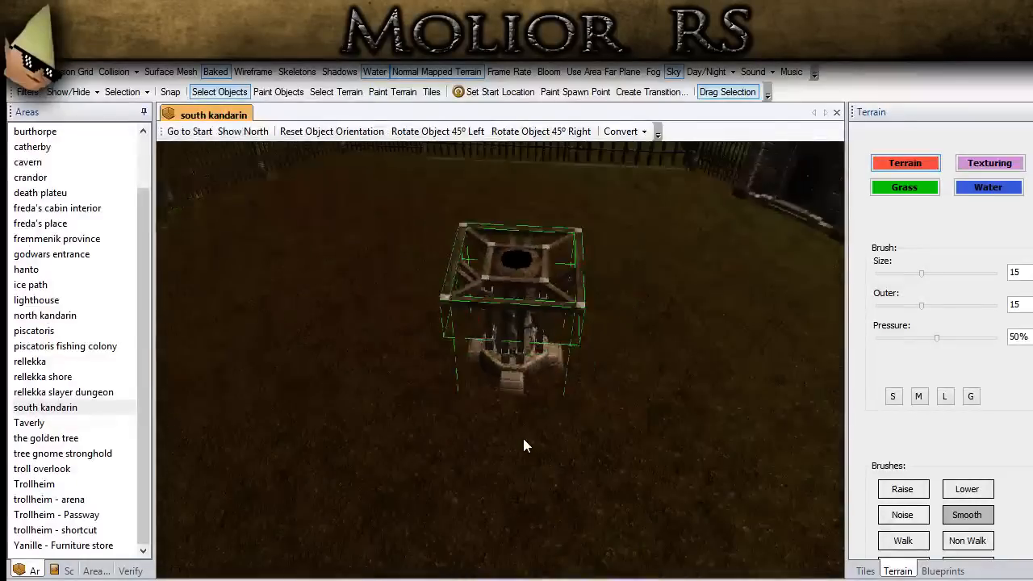
scroll(524, 446, "down", 3)
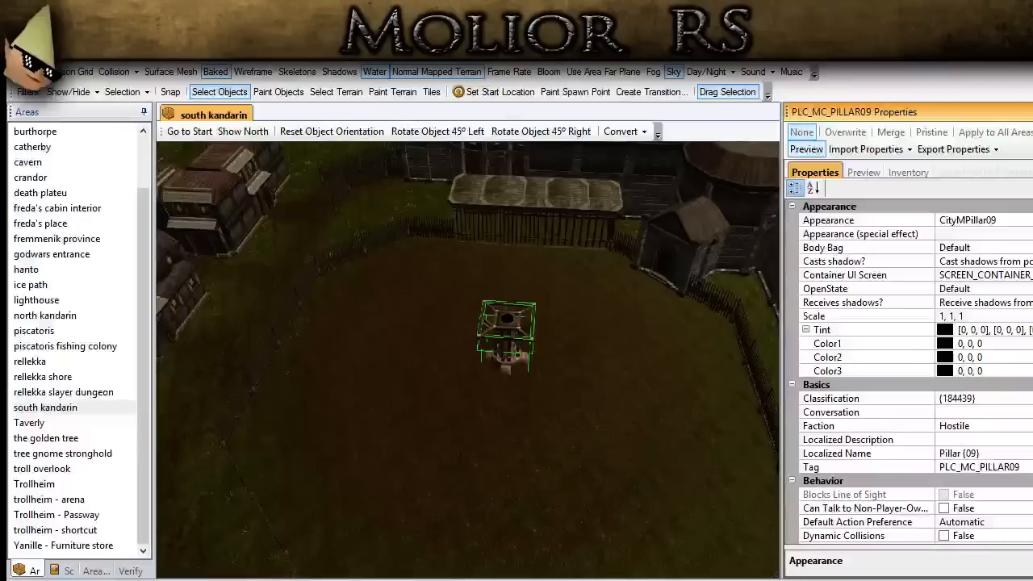
left_click(903, 316)
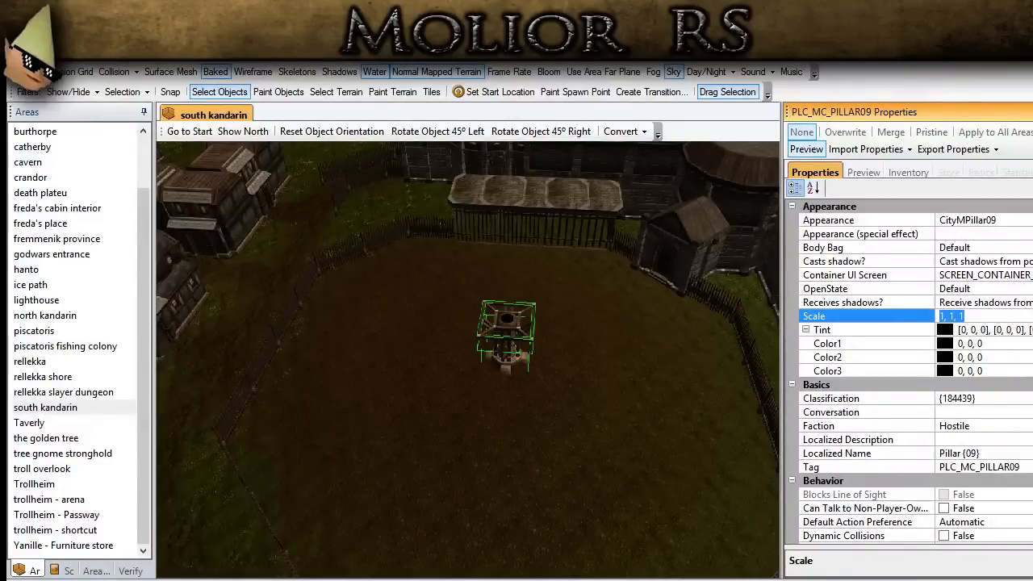
type("2,2,2")
key("Return")
Lower the enlarged pillar by three increments so its base steps sink into the ground, and deselect it.
middle_click_drag(363, 388, 383, 411)
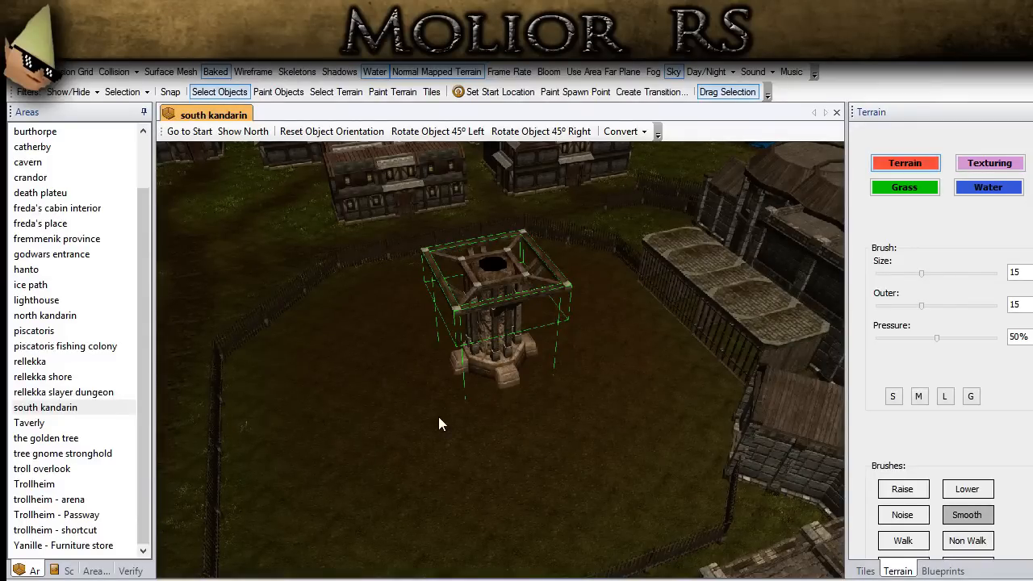
scroll(439, 417, "down", 3)
middle_click_drag(451, 418, 331, 441)
scroll(524, 359, "up", 5)
scroll(520, 364, "up", 1)
key("Page_Down")
key("Page_Down")
key("Page_Down")
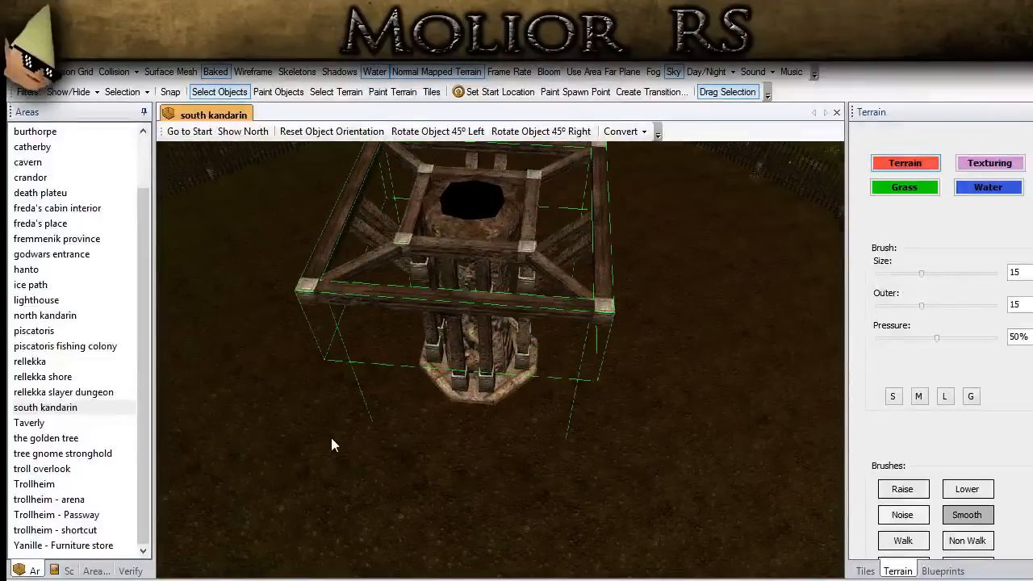
left_click(307, 478)
Set up the texturing brush with TT_GG_Grass_19, size 0, outer 16 and 60% pressure.
scroll(307, 479, "down", 3)
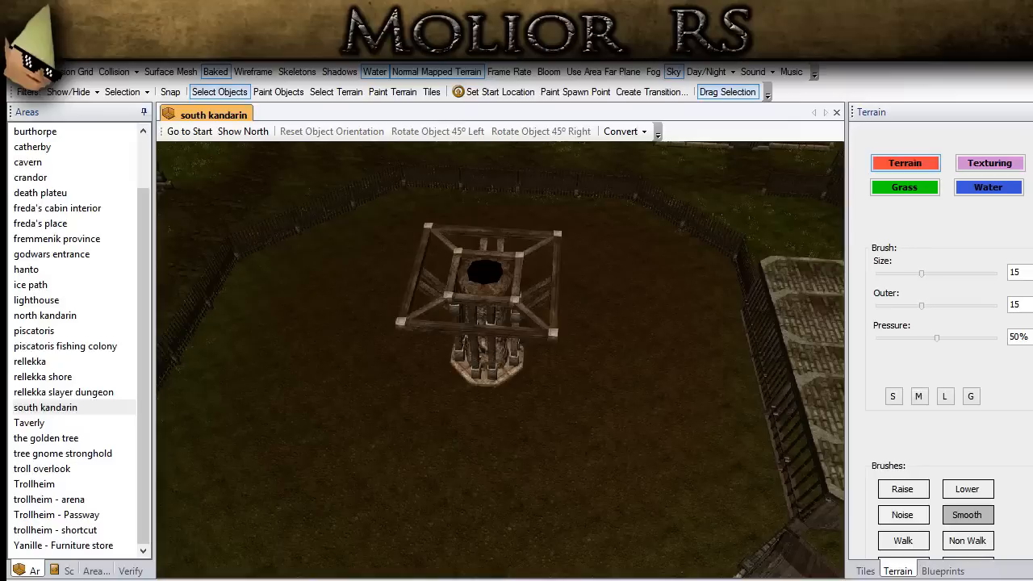
scroll(449, 432, "down", 5)
middle_click_drag(448, 431, 594, 394)
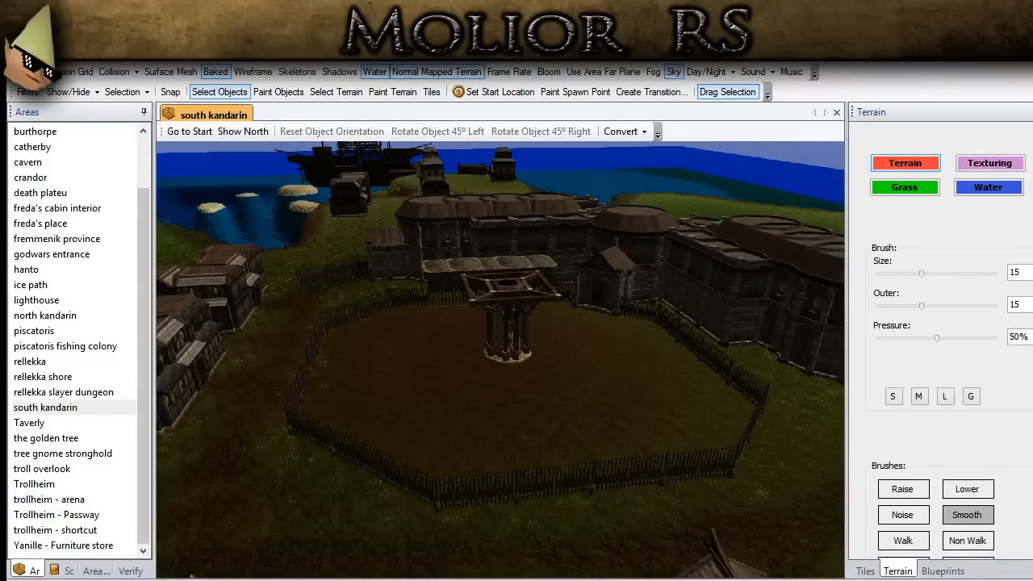
middle_click_drag(443, 430, 613, 478)
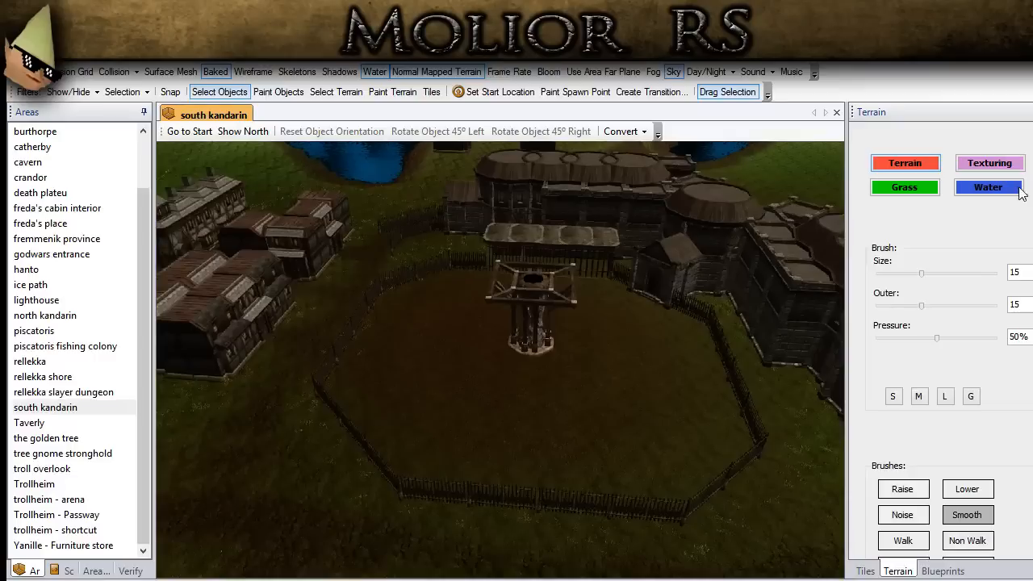
left_click(990, 165)
left_click(989, 339)
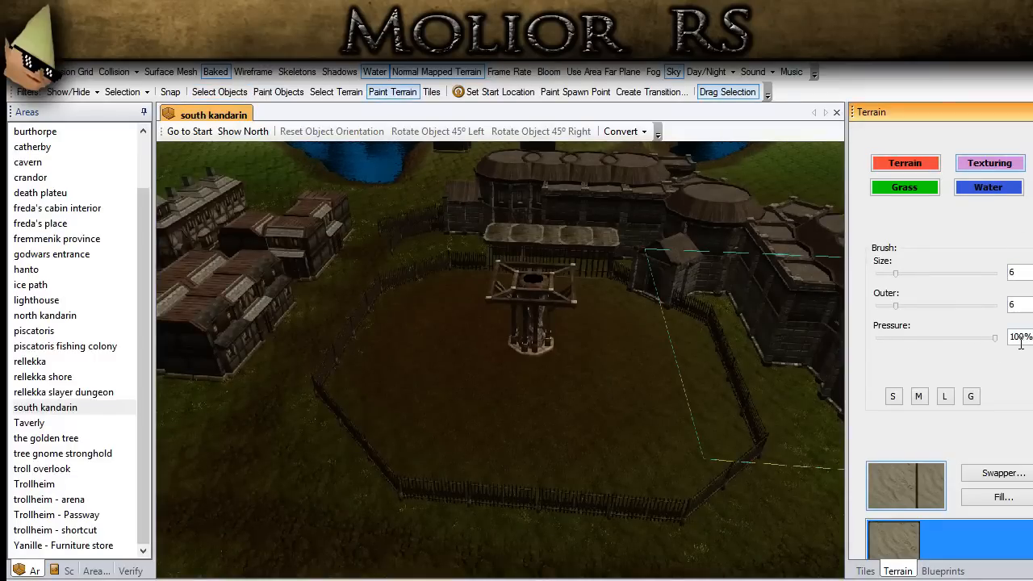
scroll(898, 383, "down", 5)
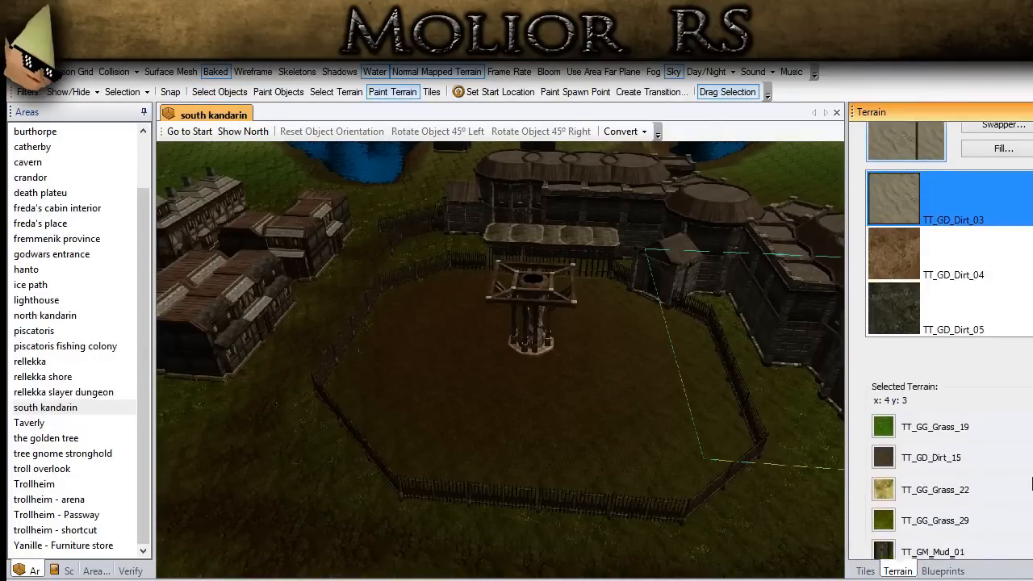
left_click(892, 368)
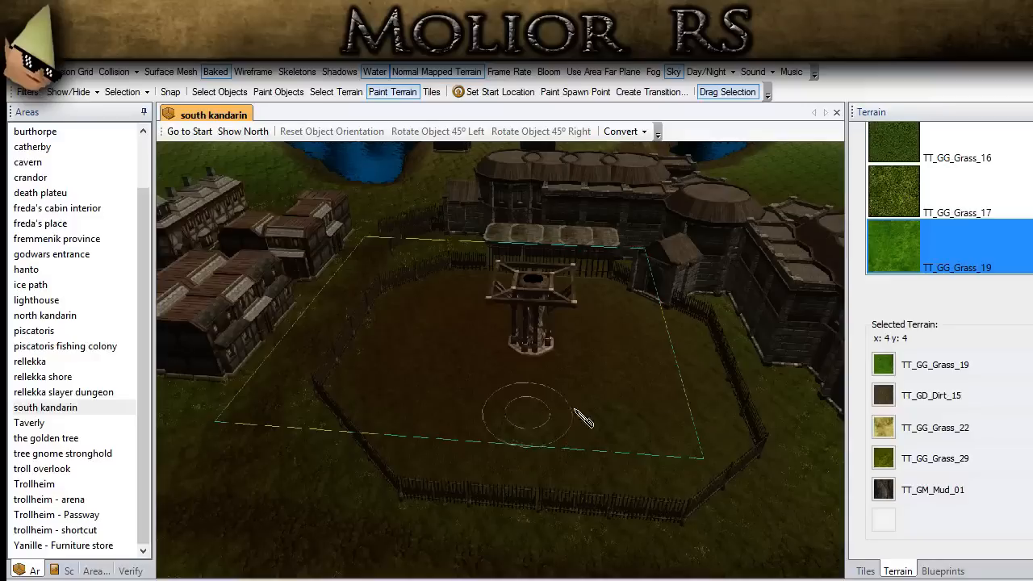
scroll(962, 196, "up", 5)
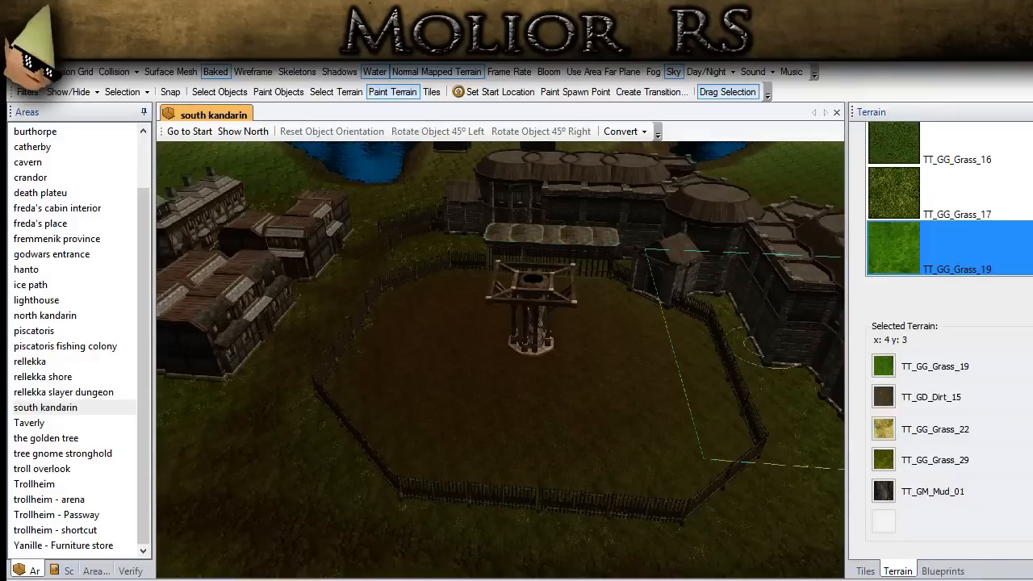
mouse_move(894, 172)
left_mouse_down()
mouse_move(865, 175)
mouse_move(924, 206)
left_mouse_up()
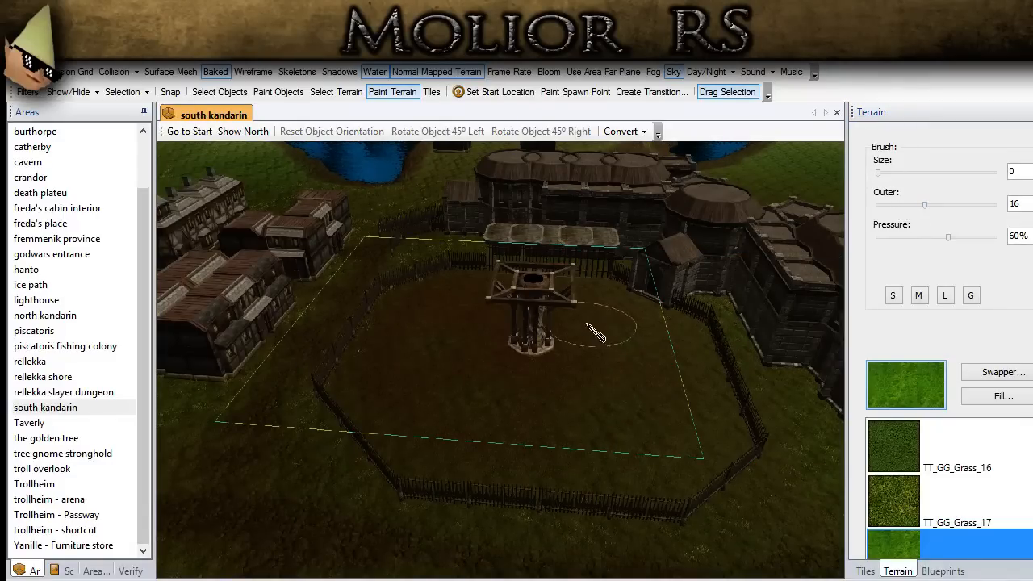
Paint the grass texture over the outer dirt areas inside the fenced field, working around the pillar.
middle_click_drag(583, 403, 488, 413)
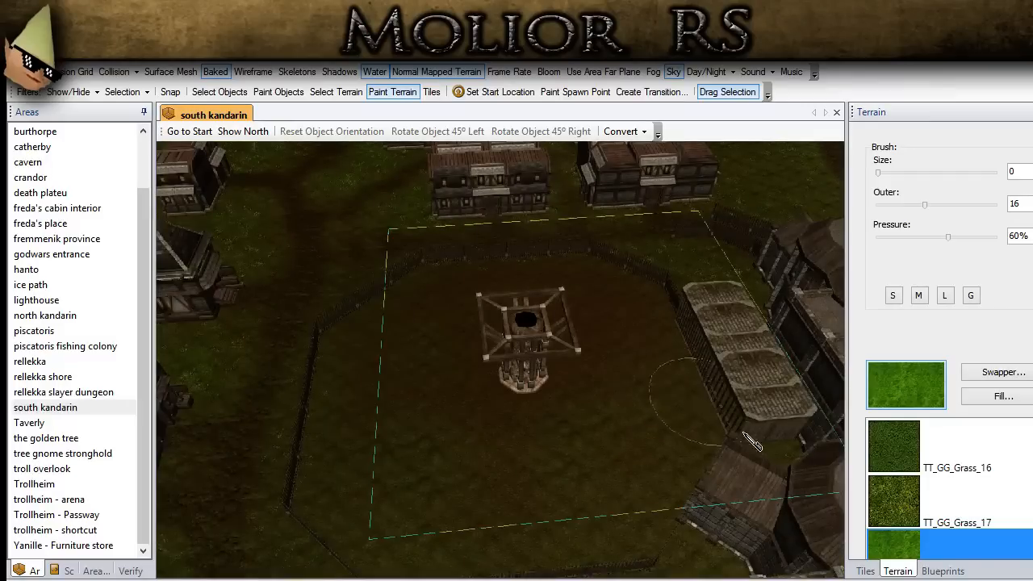
middle_click_drag(671, 470, 781, 465)
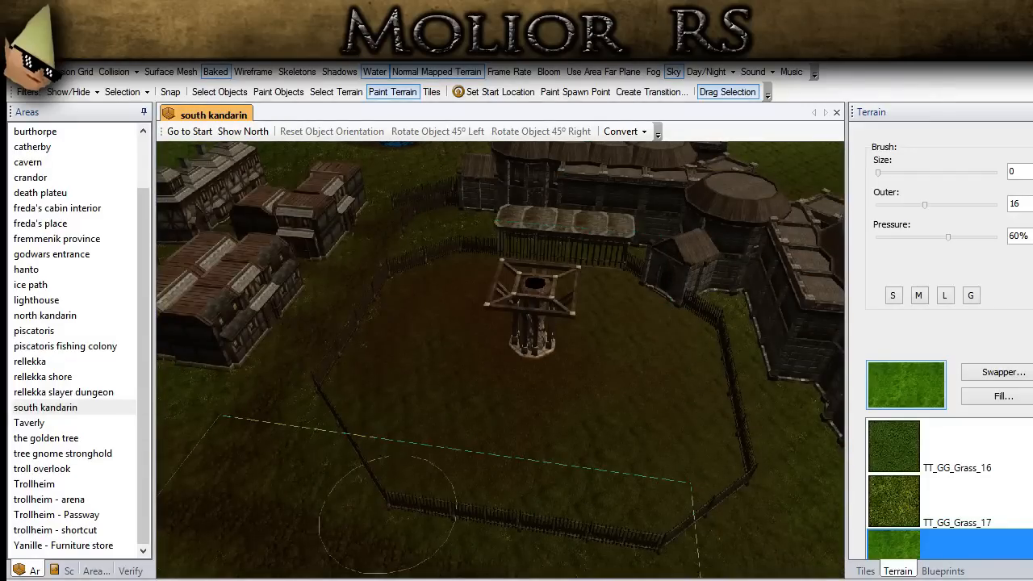
mouse_move(488, 528)
middle_mouse_down()
mouse_move(568, 516)
mouse_move(639, 524)
middle_mouse_up()
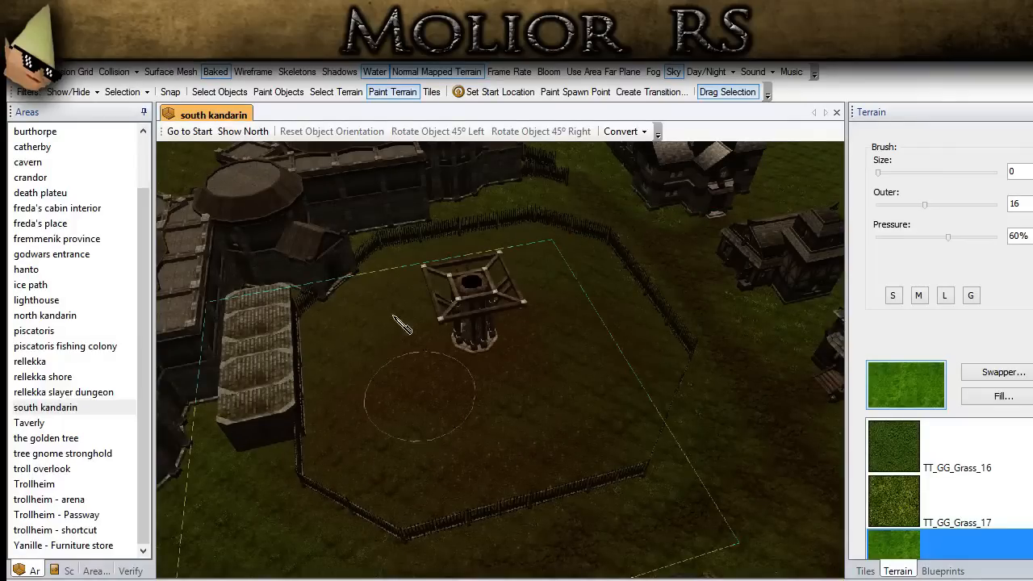
Select the pillar in the field, lower it further until its stone base is buried in the ground, and deselect it.
left_click(234, 94)
middle_click_drag(439, 426, 529, 416)
scroll(528, 416, "up", 2)
left_click(437, 362)
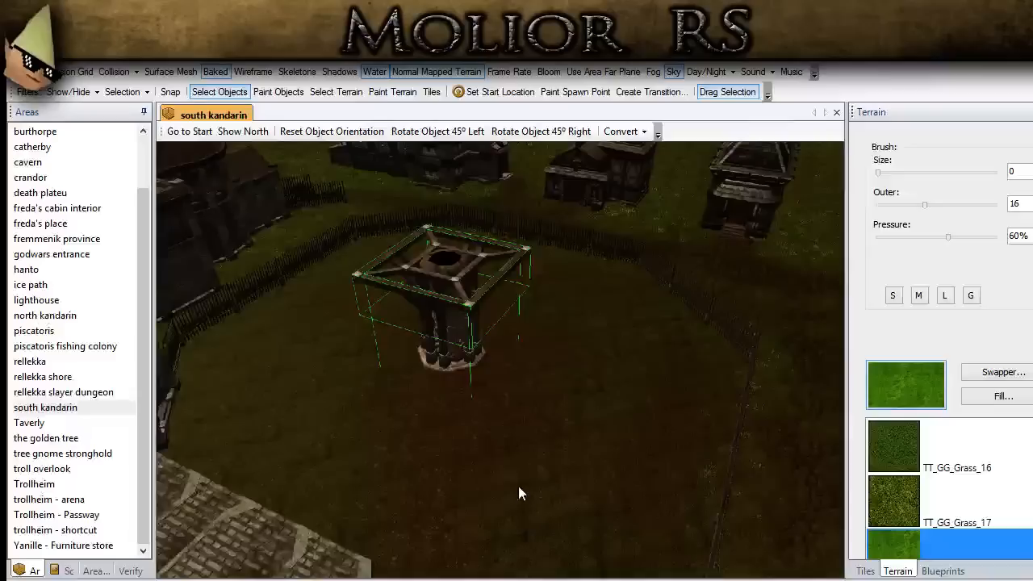
scroll(518, 485, "up", 3)
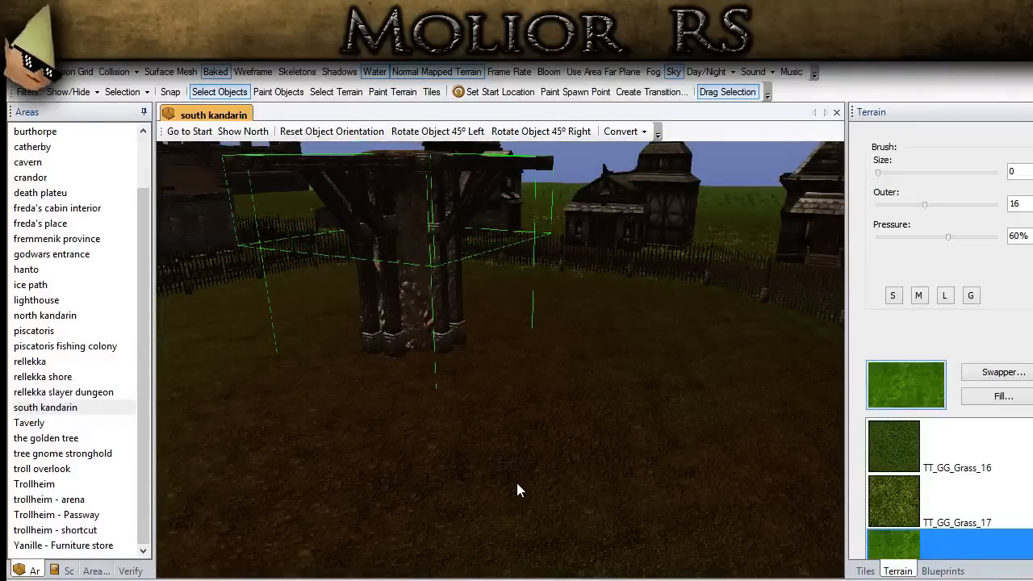
middle_click_drag(517, 483, 587, 473)
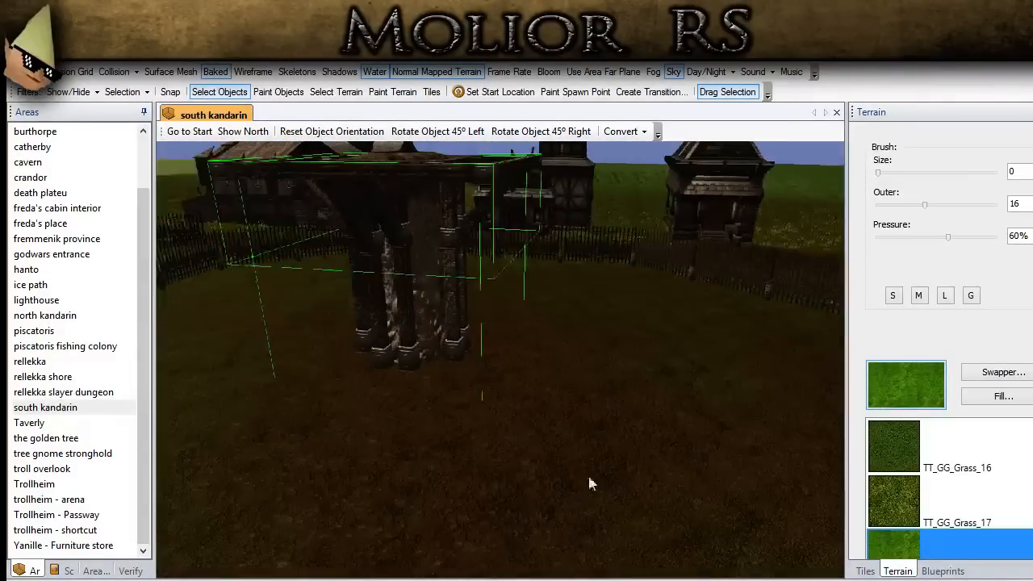
left_click(588, 474)
Examine the pillar, the textured field and the surrounding village buildings from above and from several sides.
scroll(587, 476, "down", 5)
middle_click_drag(331, 474, 295, 445)
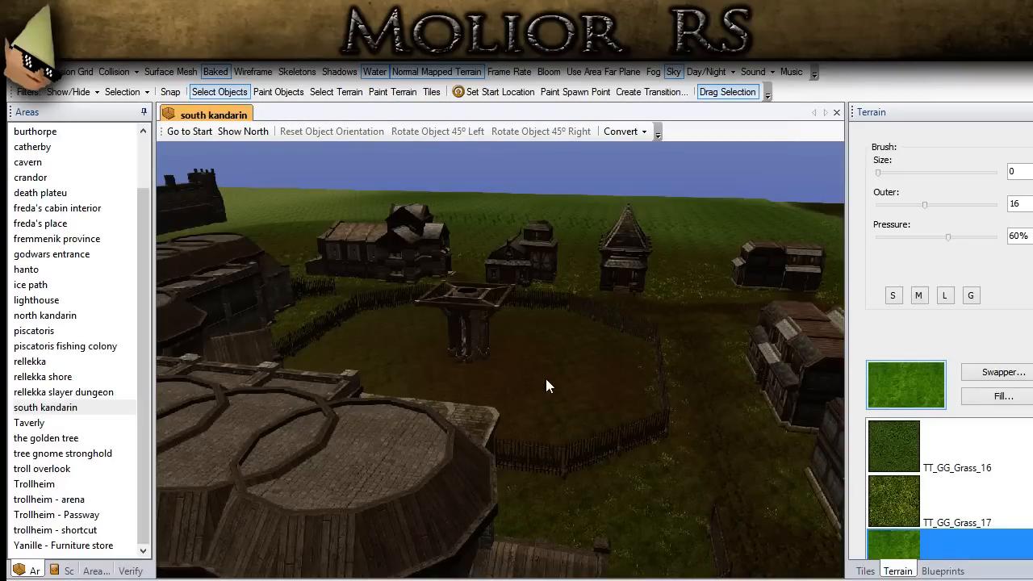
middle_click_drag(505, 387, 370, 416)
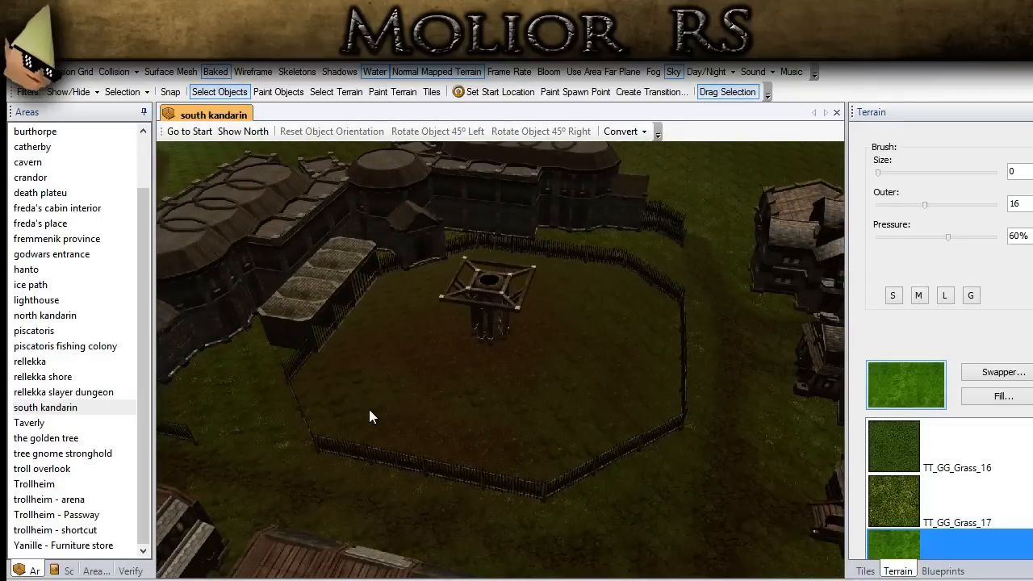
middle_click_drag(369, 416, 429, 441)
scroll(415, 377, "up", 2)
scroll(415, 378, "up", 2)
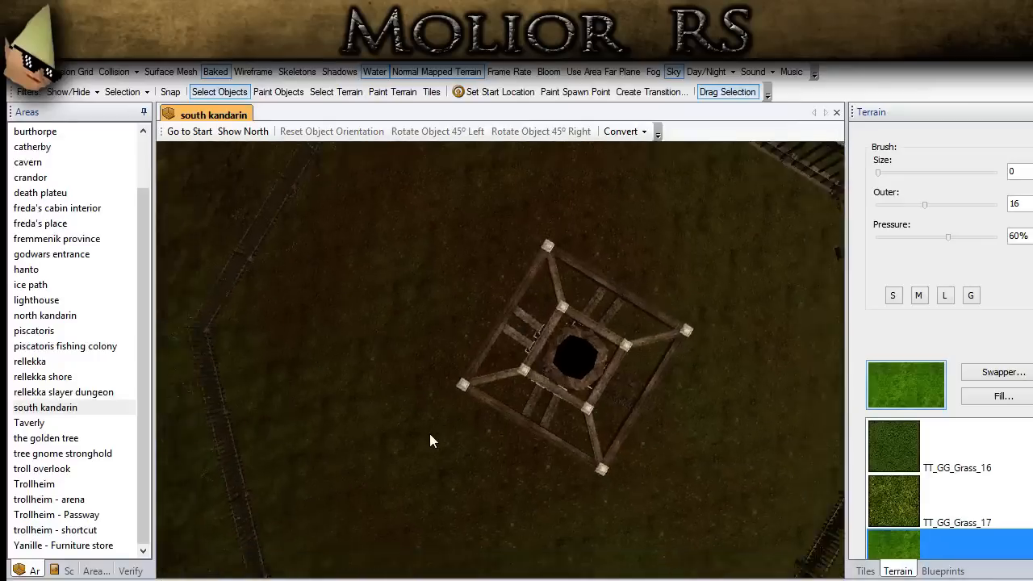
scroll(430, 440, "down", 2)
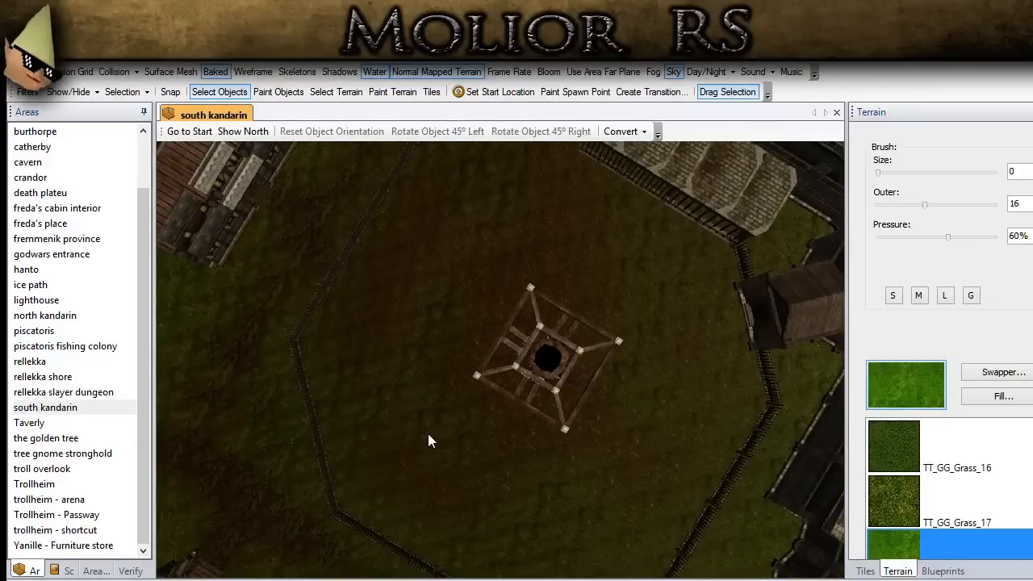
middle_click_drag(511, 493, 794, 343)
scroll(386, 444, "down", 3)
scroll(380, 427, "down", 5)
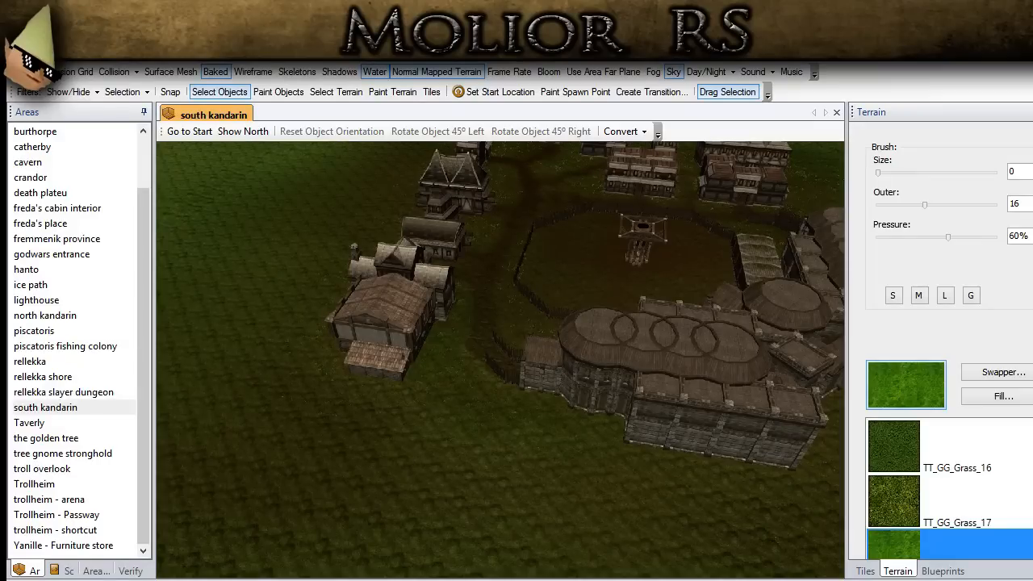
scroll(452, 433, "down", 3)
middle_click_drag(452, 433, 676, 295)
middle_click_drag(788, 379, 309, 413)
middle_click_drag(376, 465, 405, 384)
scroll(405, 385, "up", 3)
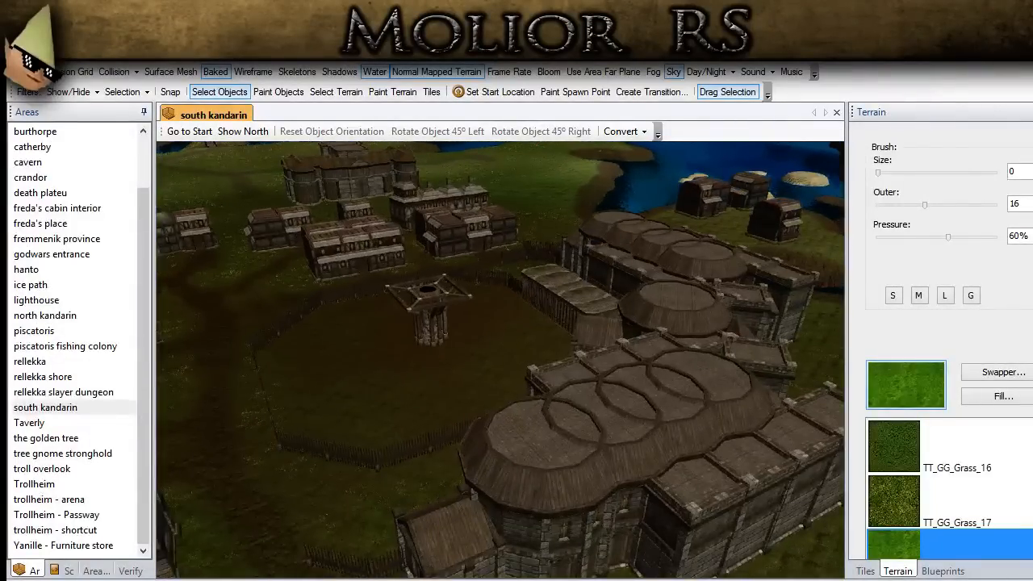
middle_click_drag(498, 431, 839, 525)
Filter the placeables by "rope" and place the Gallows {5 Rope/Hagspawn (X1)} hanging body in the field near the pillar.
left_click(943, 571)
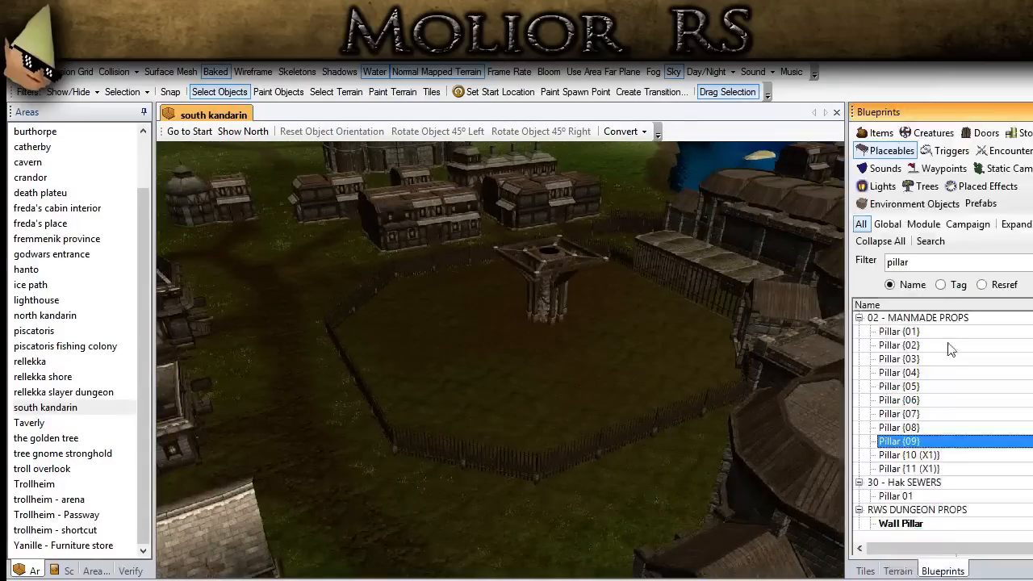
double_click(891, 262)
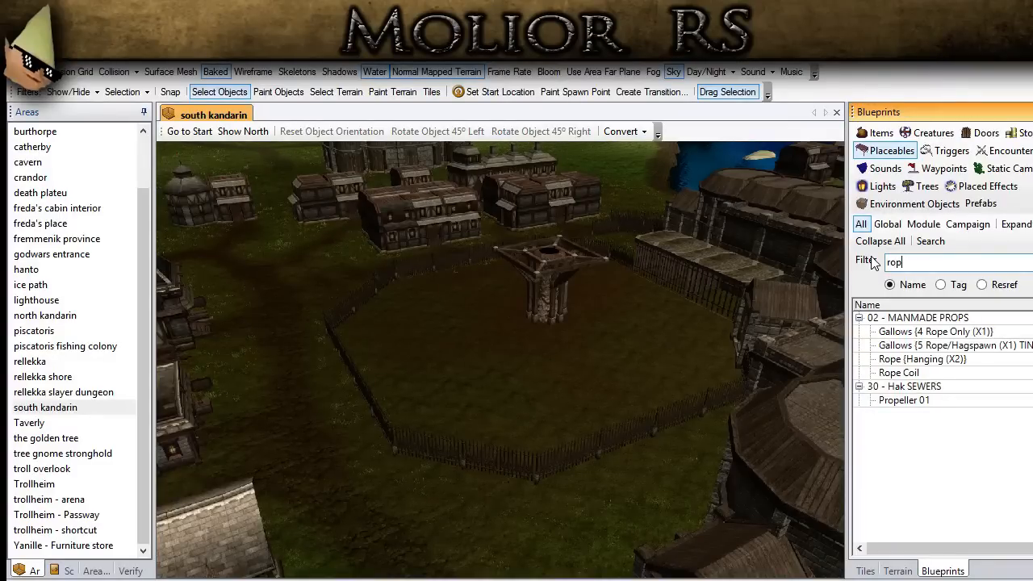
type("corpse")
left_click(913, 329)
scroll(594, 350, "up", 5)
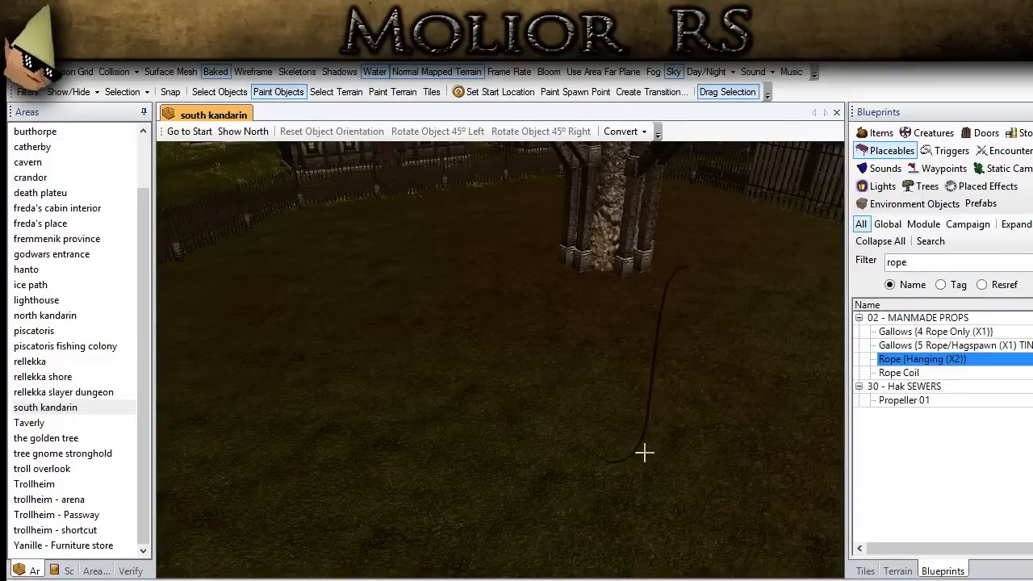
left_click(960, 345)
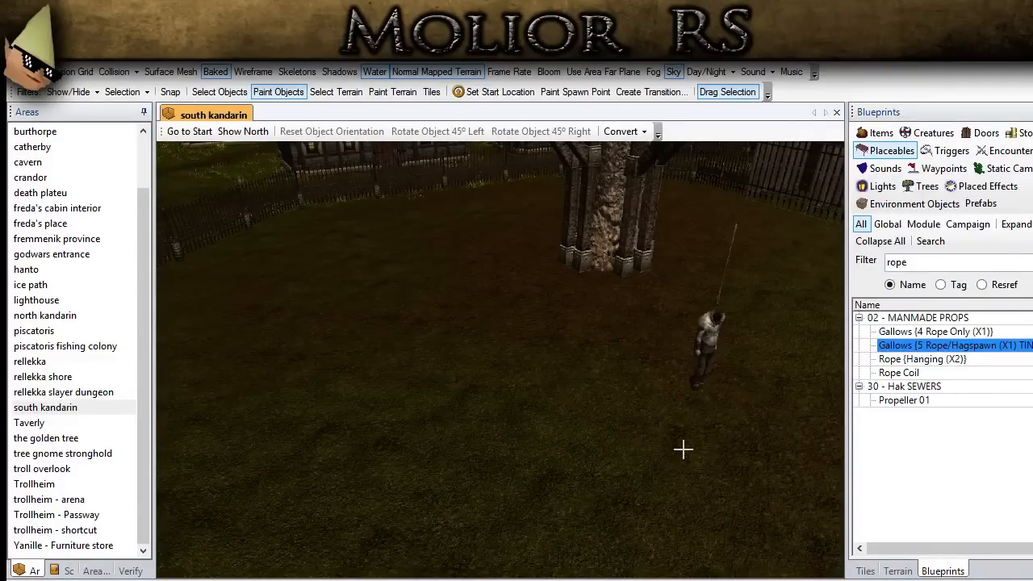
middle_click_drag(684, 450, 621, 444)
scroll(621, 445, "up", 3)
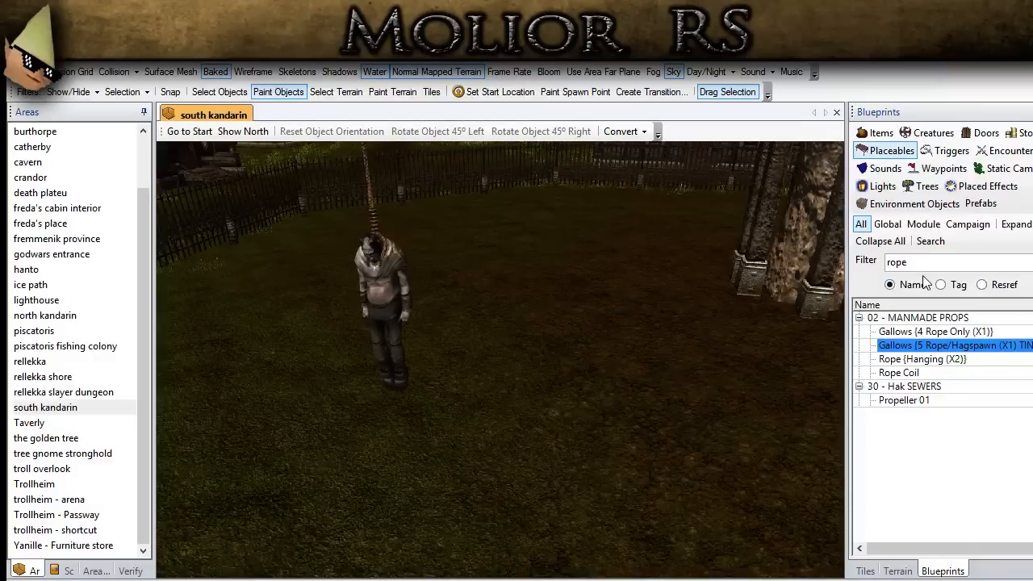
Filter the placeables by "corpse" and preview the numbered corpse models from Corpse {03} through Corpse {15 (X1) TINT} over the field.
double_click(877, 261)
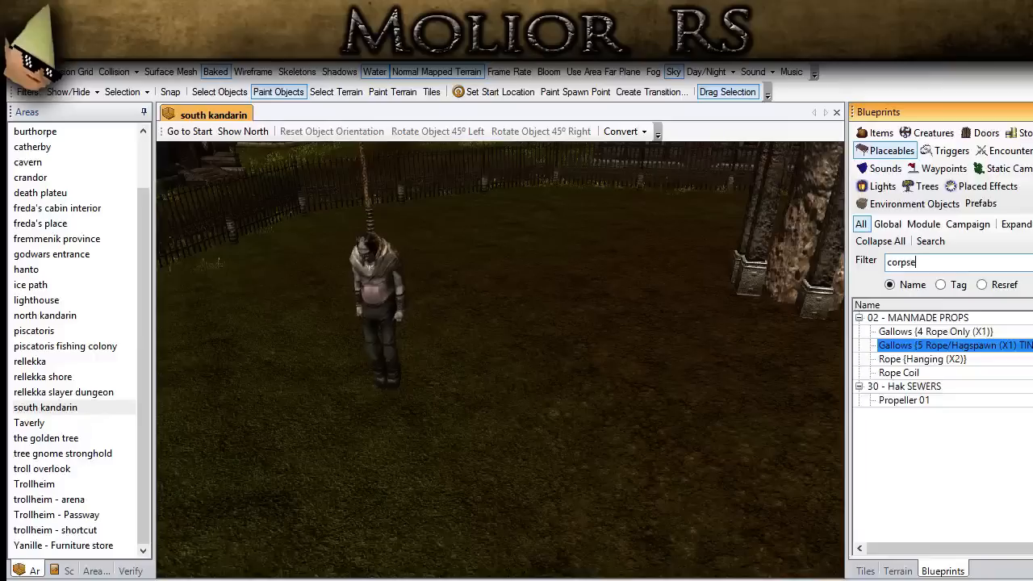
left_click(881, 347)
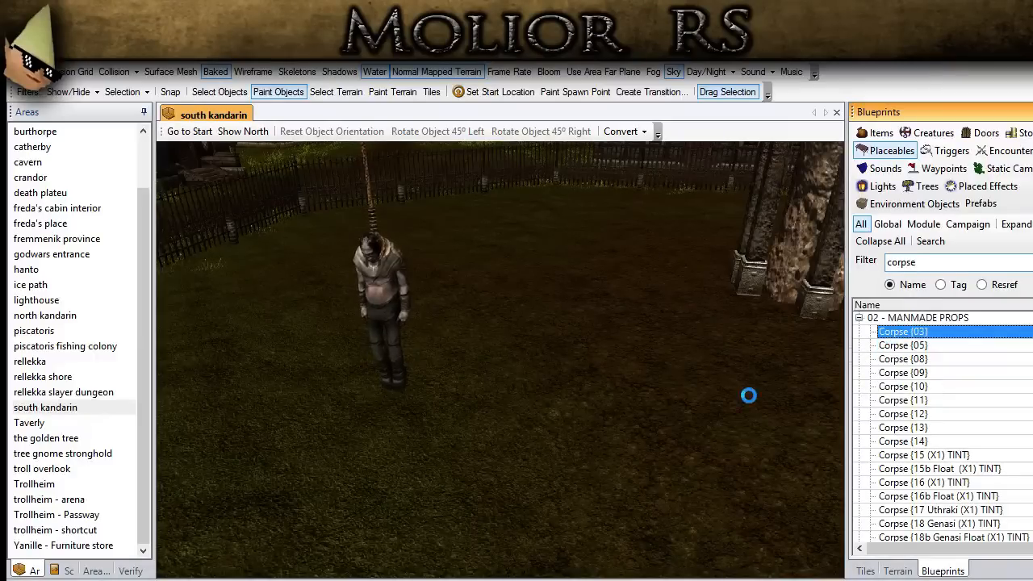
left_click(888, 345)
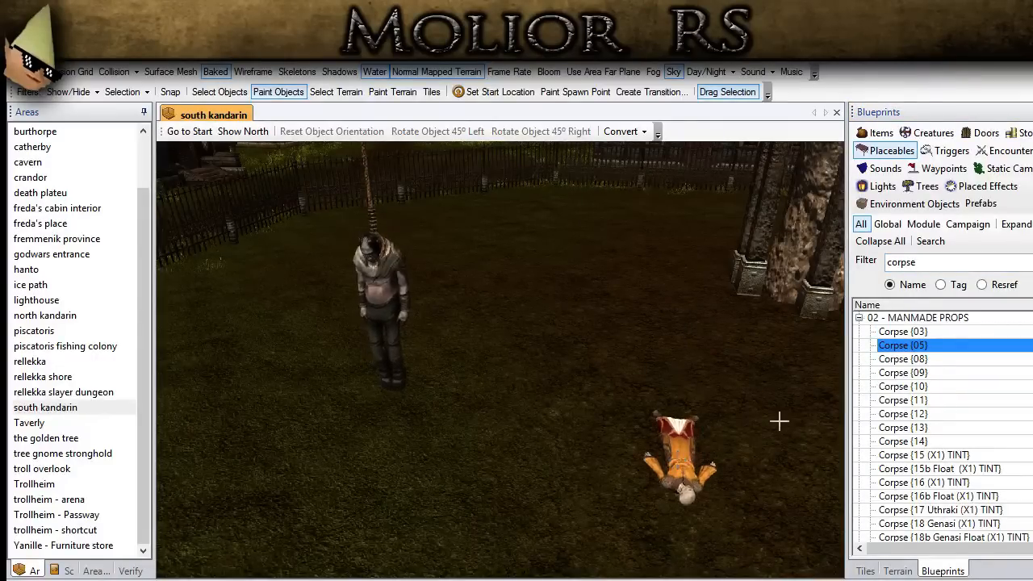
left_click(907, 359)
left_click(919, 373)
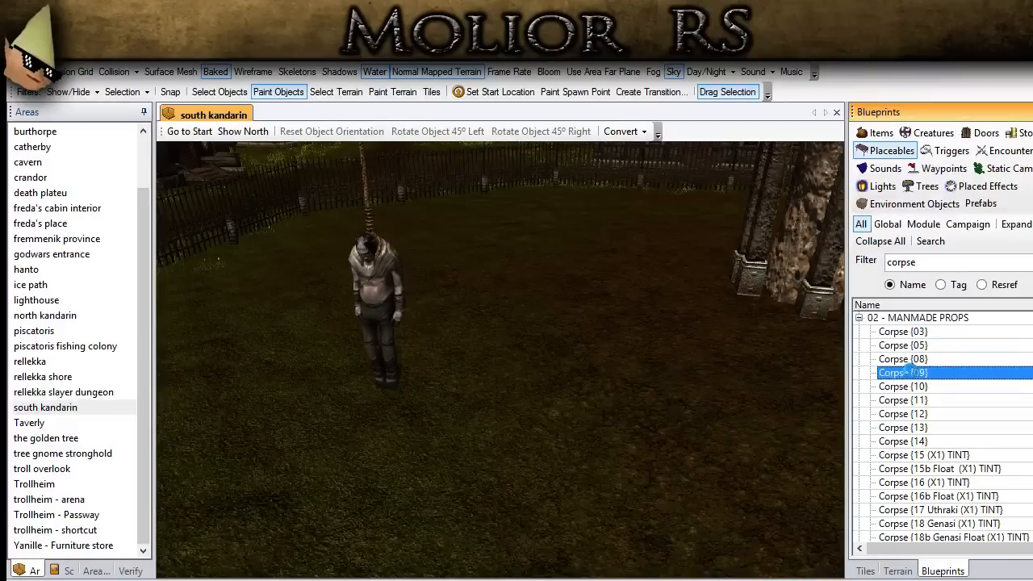
key("Down")
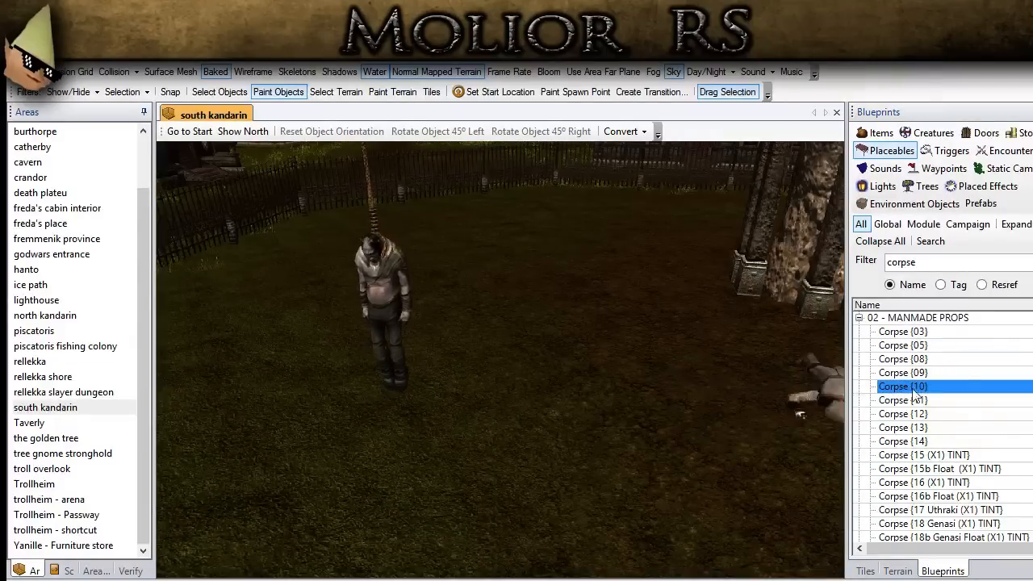
key("Down")
key("Down")
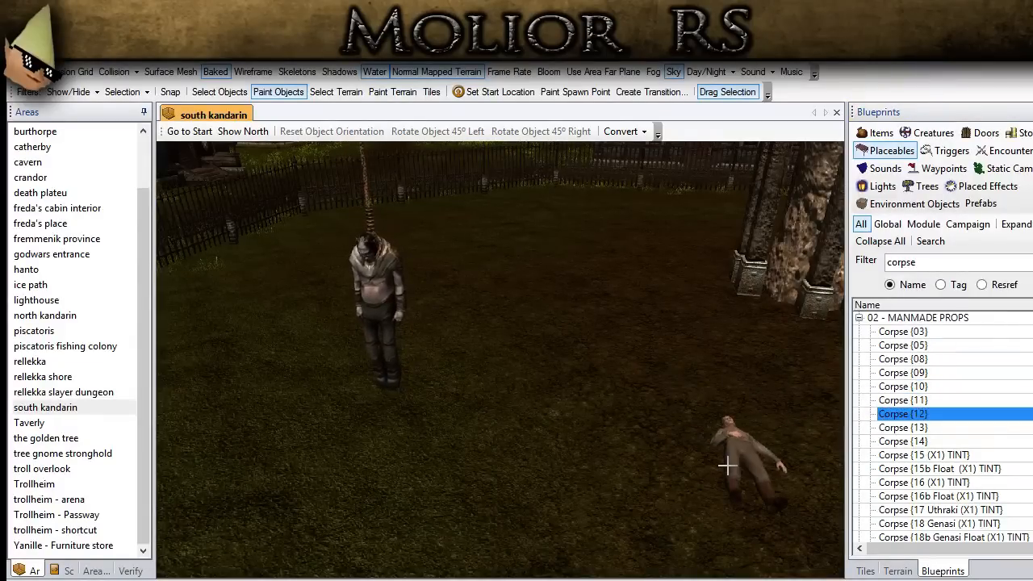
key("Down")
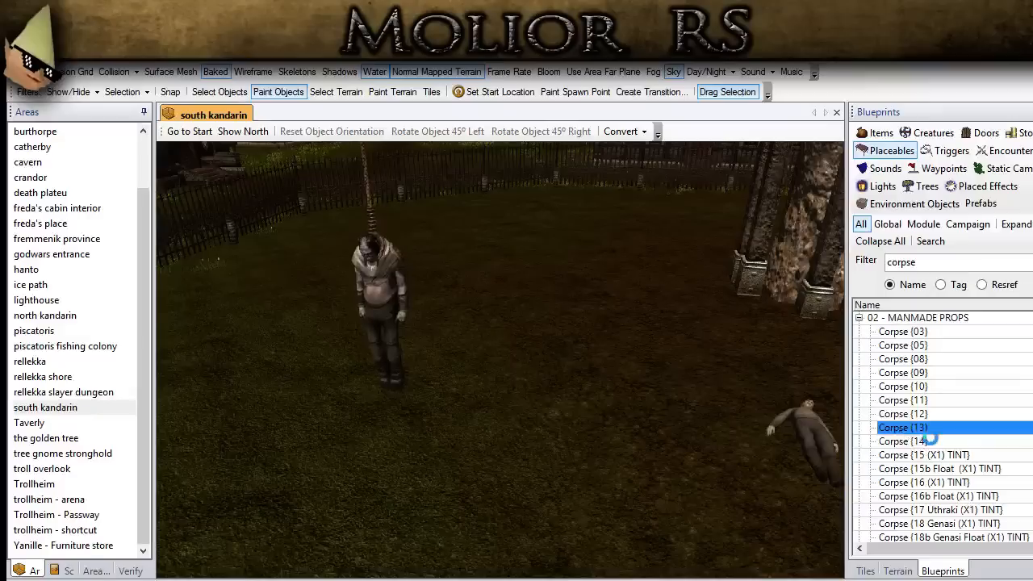
left_click(928, 440)
key("Down")
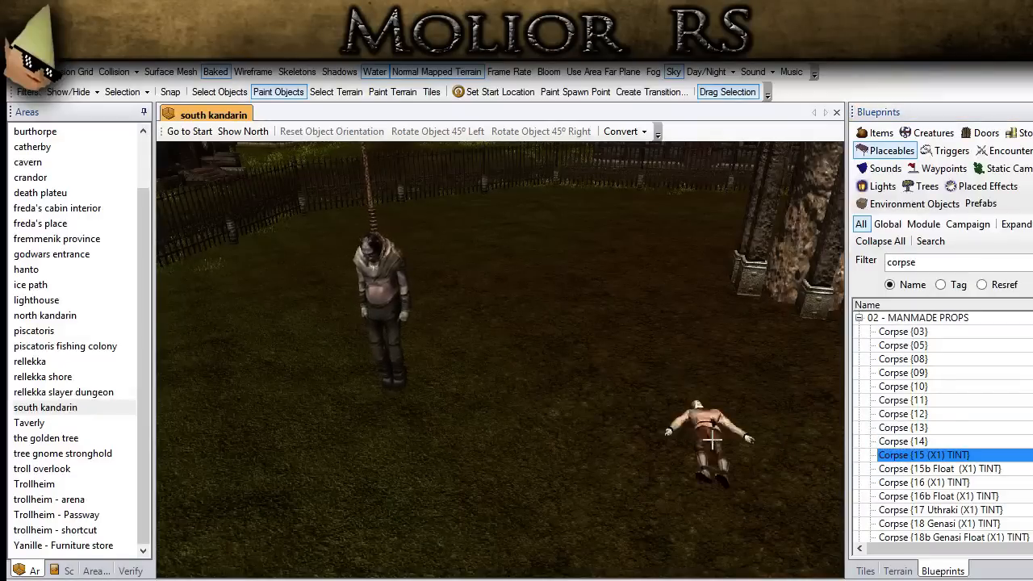
Preview further corpse models, including the floating, Half Elf Male, Red Wiz. Male, Wolverine and Rashemi Female variants.
left_click(914, 497)
scroll(914, 497, "down", 1)
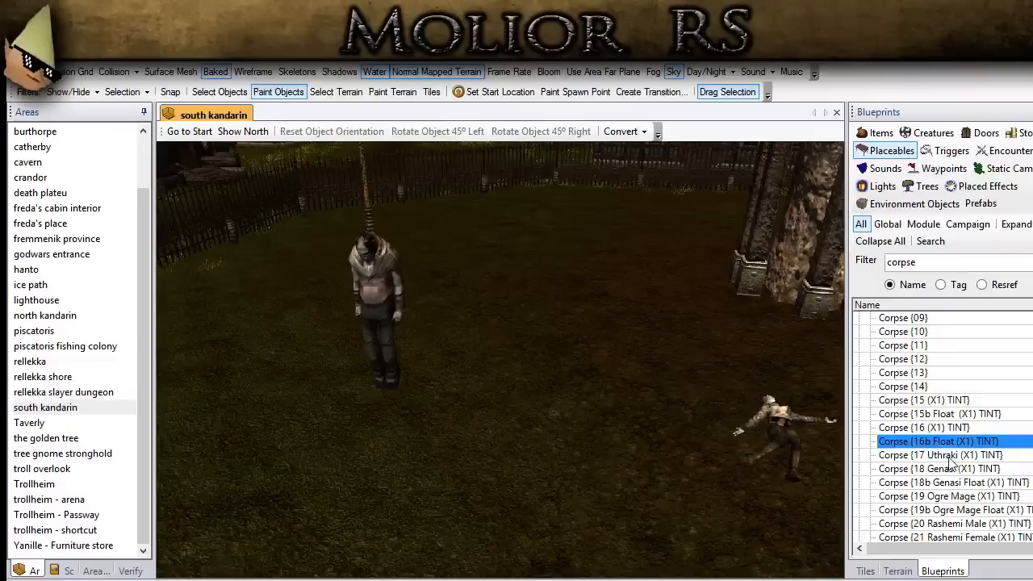
key("Down")
scroll(940, 460, "down", 4)
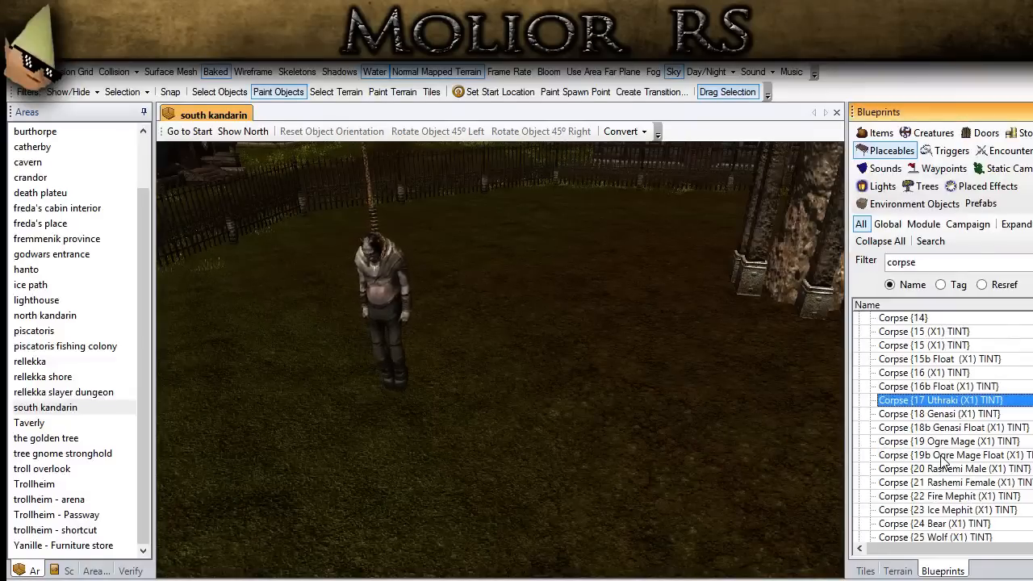
scroll(940, 460, "down", 4)
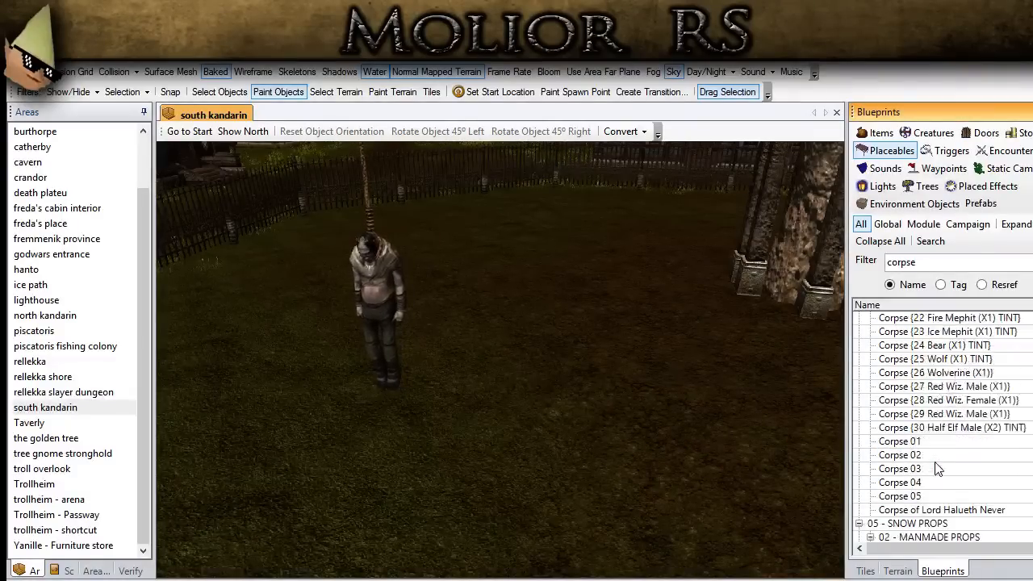
left_click(940, 427)
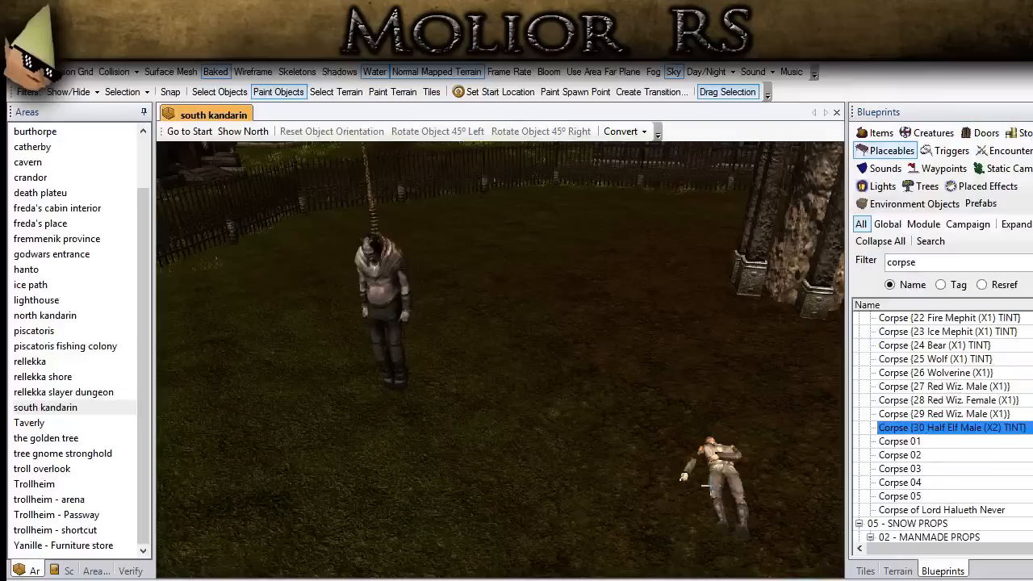
left_click(973, 414)
left_click(924, 387)
scroll(927, 400, "up", 4)
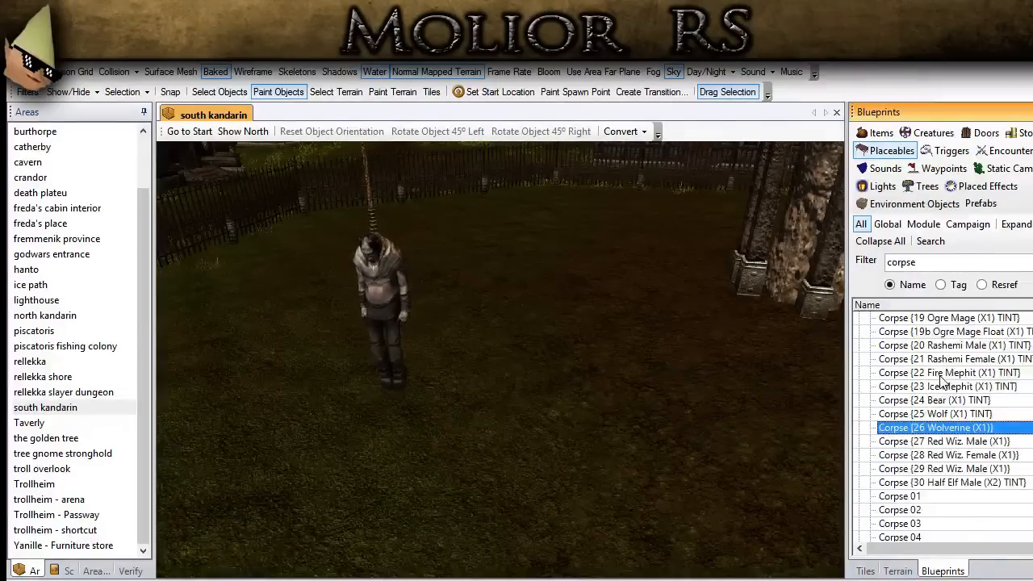
left_click(929, 413)
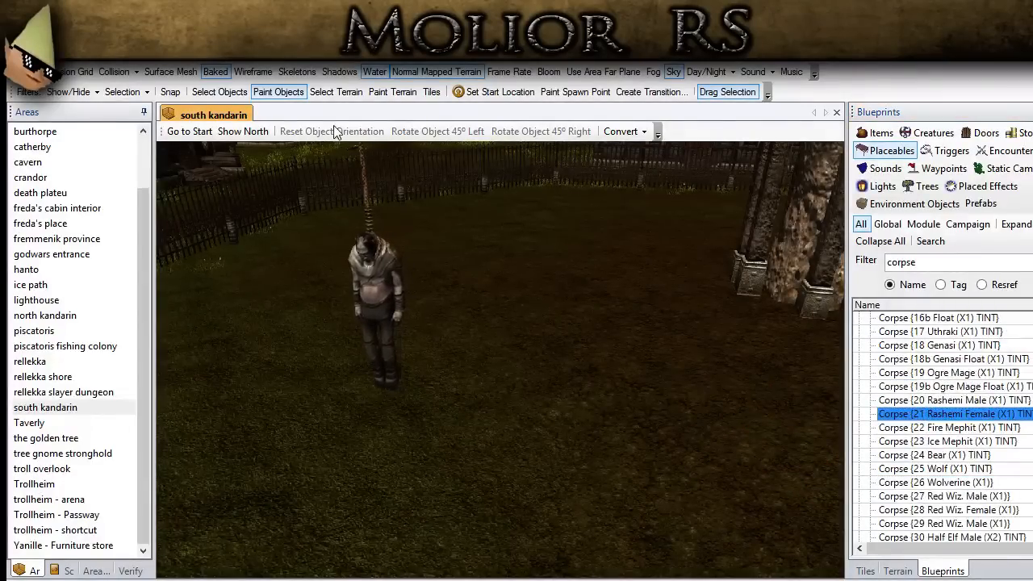
Select the hanging hagspawn body in the field, inspect it from behind, and deselect it.
left_click(229, 95)
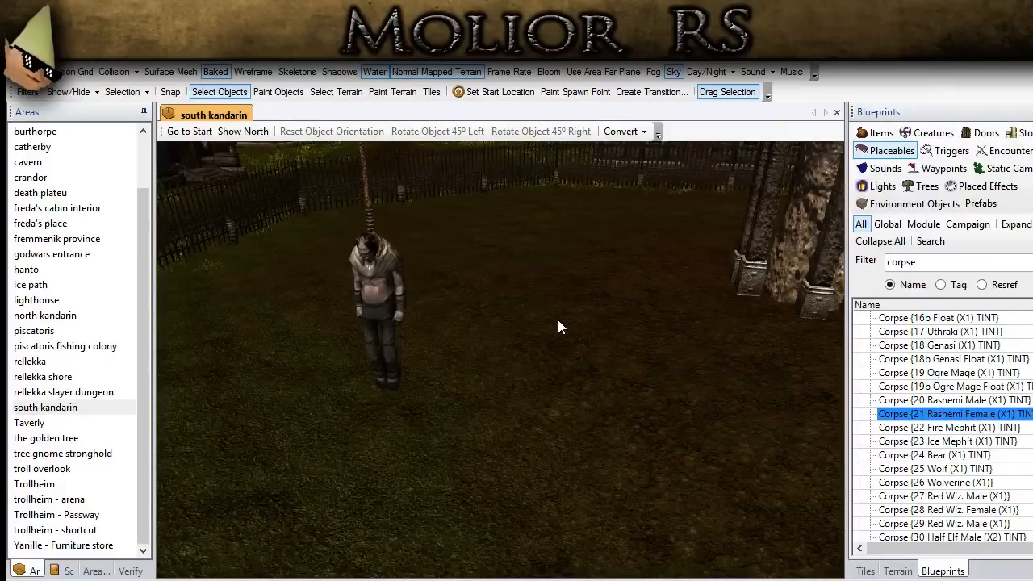
left_click(381, 289)
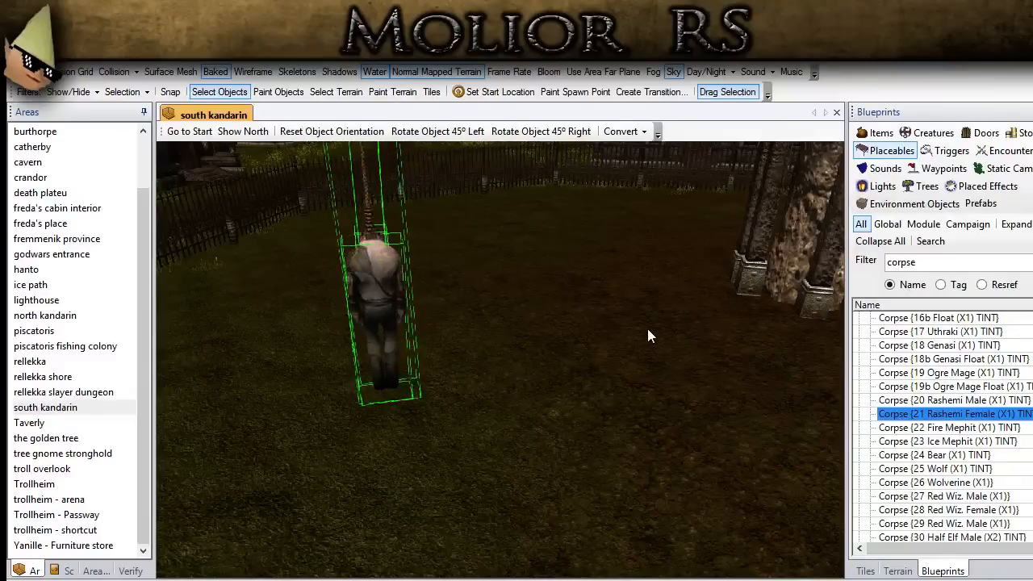
left_click(523, 342)
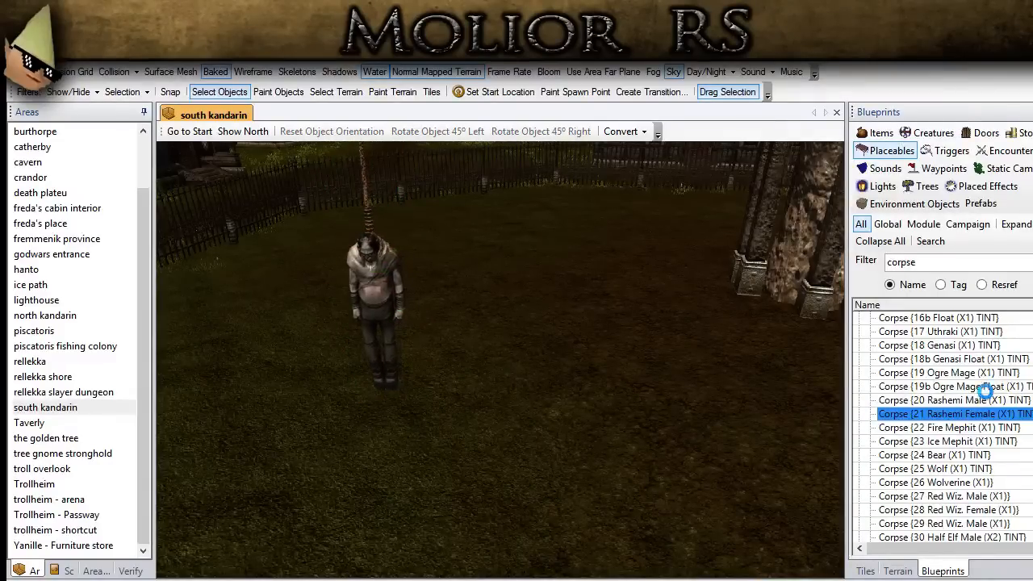
Filter the placeables by "gallow" and place a Gallows {Gallows 2 body} in the field beside the hanging hagspawn.
left_click(920, 386)
scroll(944, 326, "up", 2)
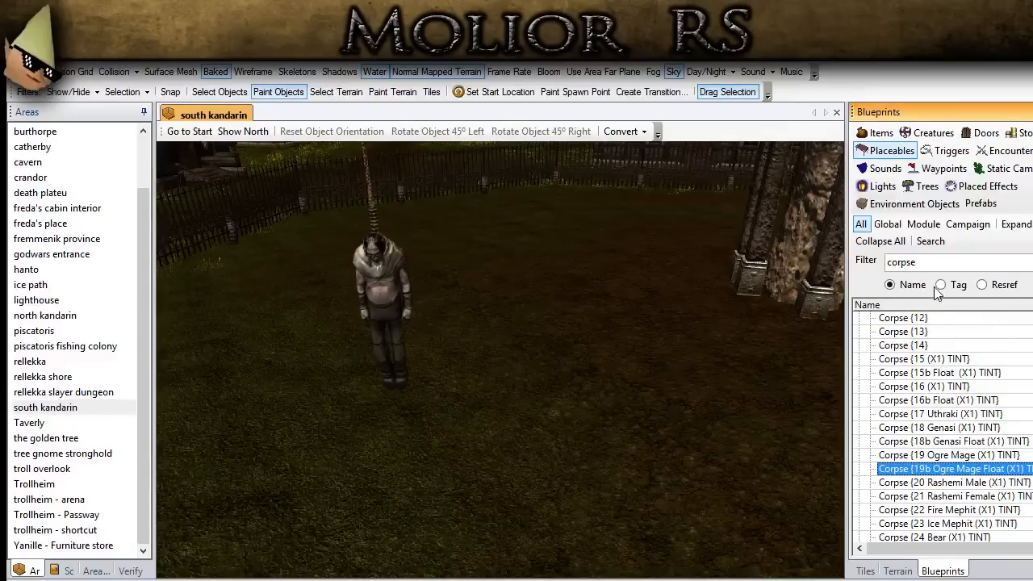
double_click(901, 262)
type("ro")
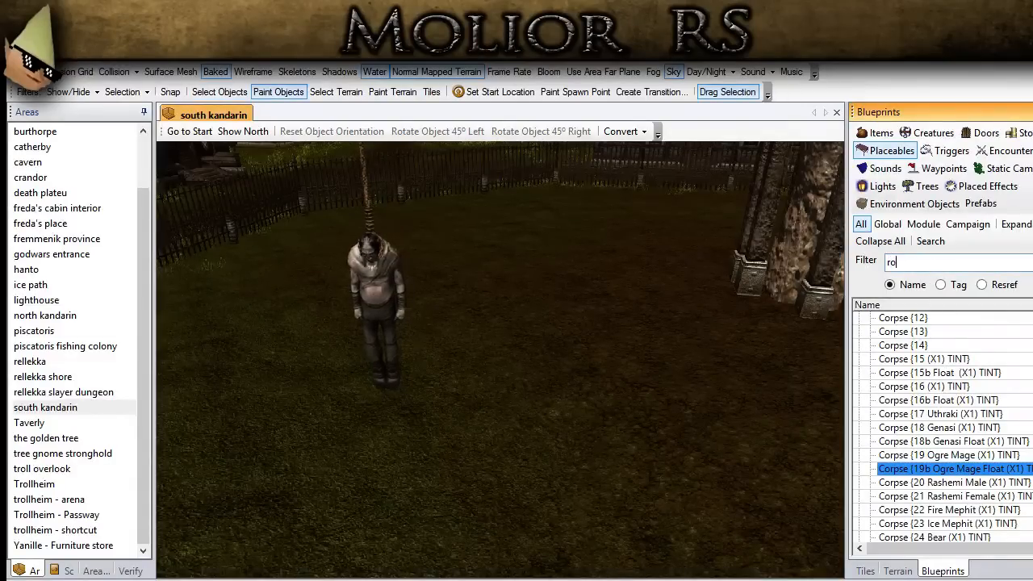
type("pe")
key("BackSpace")
key("BackSpace")
key("BackSpace")
key("BackSpace")
type("gallow")
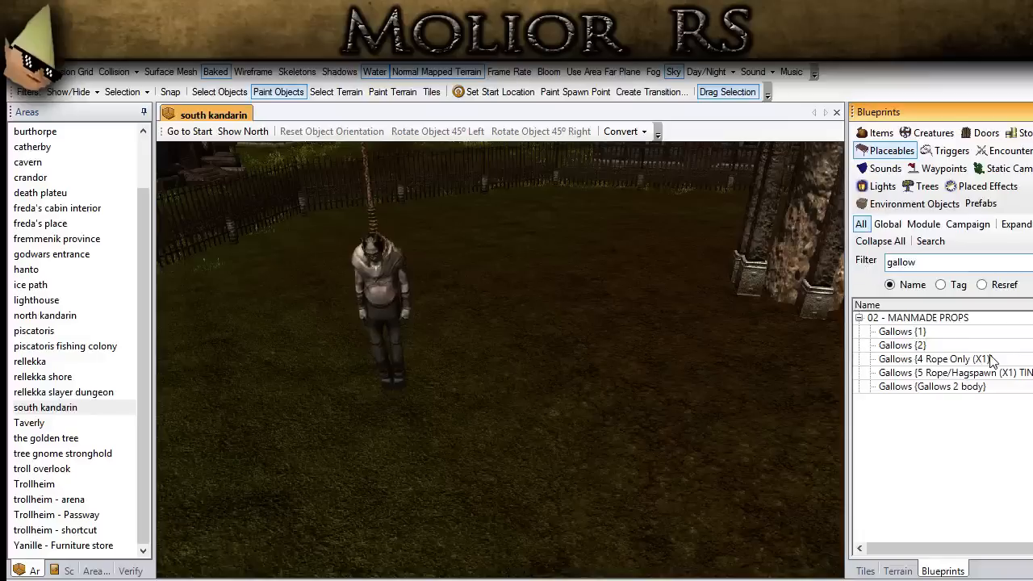
left_click(887, 387)
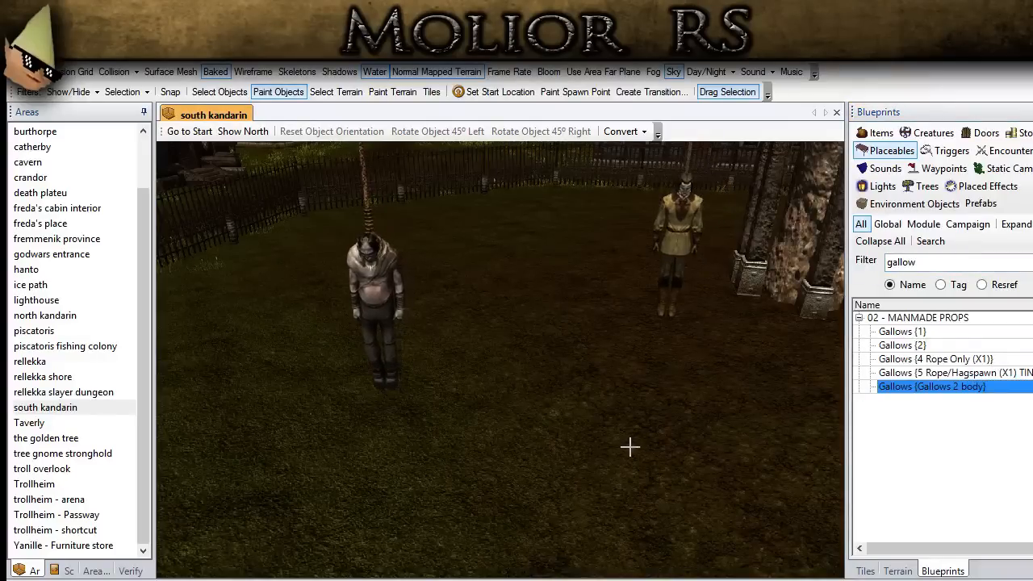
left_click(560, 468)
Move the Gallows 2 body over to the pillar so its rope hangs from one of the outer beam corners, and deselect it.
left_click(236, 96)
middle_click_drag(593, 383, 569, 395)
left_click(292, 291)
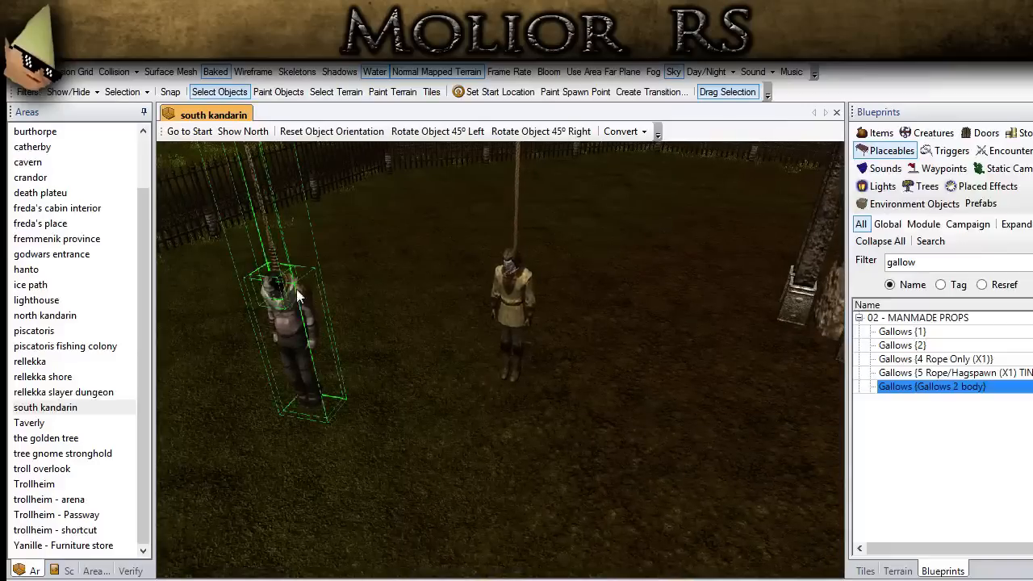
left_click_drag(299, 302, 494, 301)
left_click(498, 306)
scroll(501, 329, "up", 3)
middle_click_drag(502, 329, 492, 392)
scroll(492, 368, "down", 4)
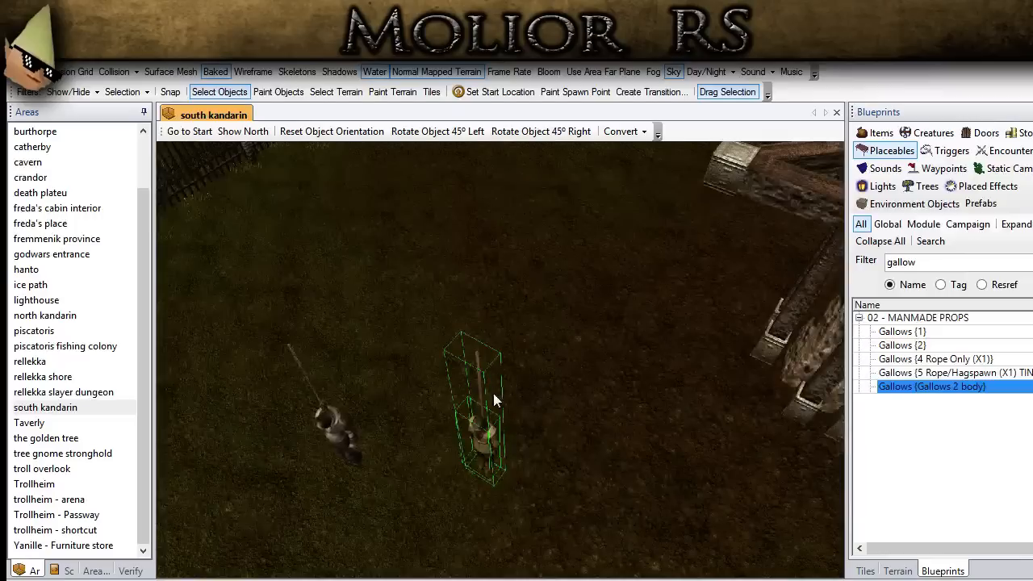
scroll(481, 417, "down", 3)
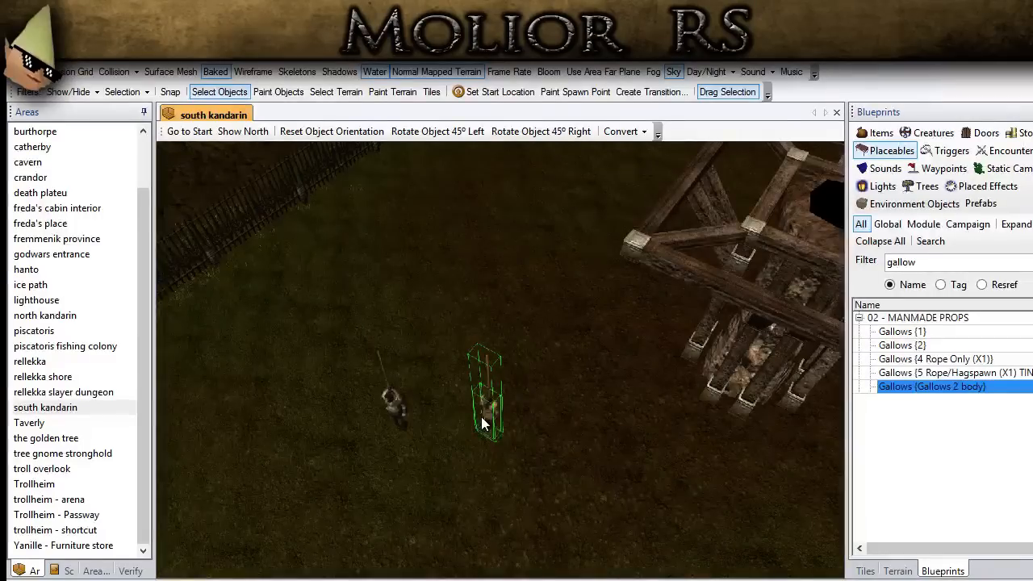
left_click_drag(479, 425, 586, 354)
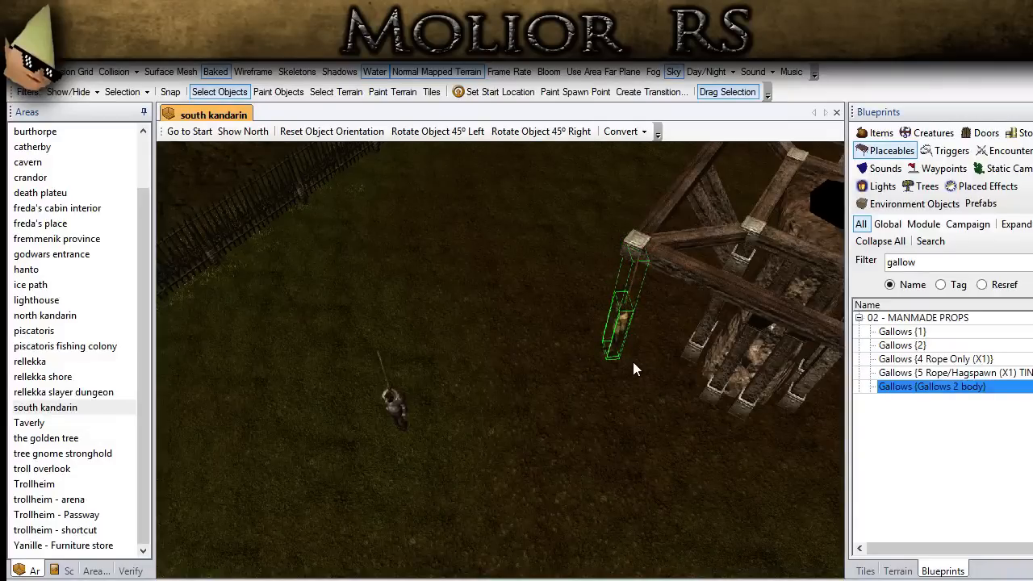
left_click(526, 398)
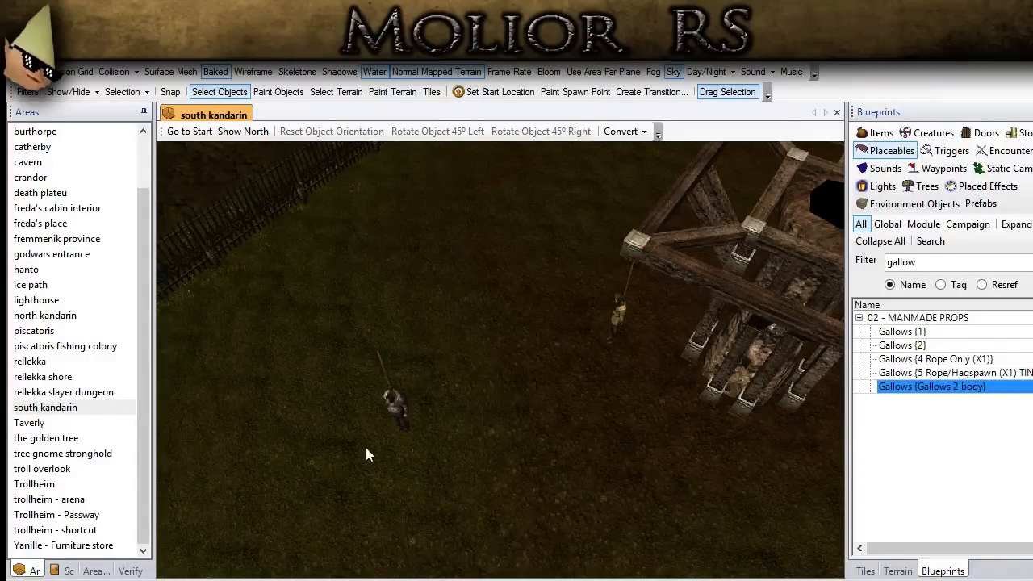
Move the hanging hagspawn body to the pillar's adjacent beam corner, adjust its height to meet the beam, and deselect it.
left_click(389, 408)
left_click_drag(389, 401, 530, 449)
key("Page_Up")
key("Page_Up")
key("Page_Up")
key("Page_Up")
key("Page_Down")
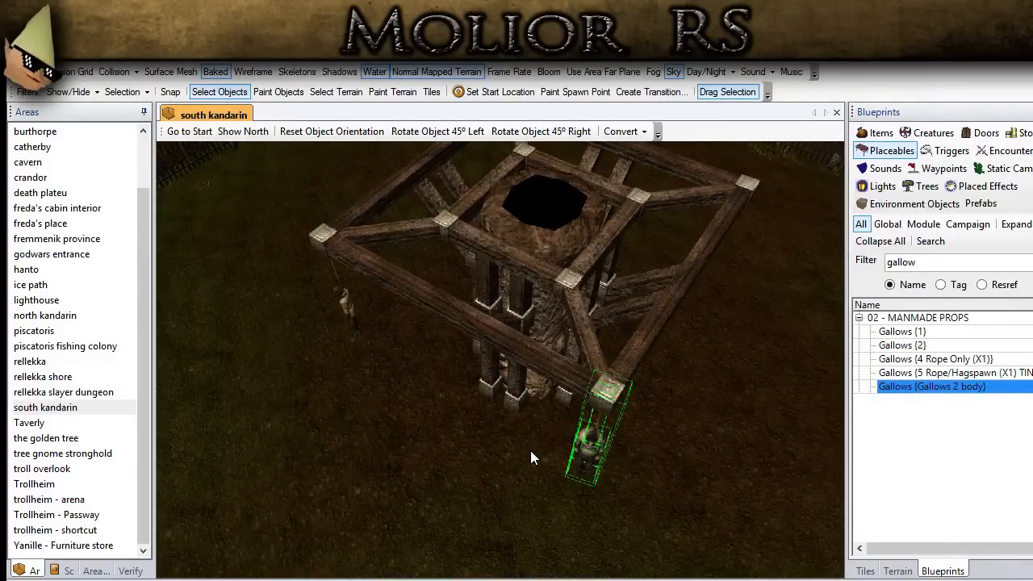
left_click(435, 441)
Place a second Gallows {Gallows 2 body} near the pillar's next beam corner and select it.
scroll(418, 451, "down", 2)
middle_click_drag(417, 451, 619, 450)
scroll(335, 397, "down", 2)
left_click(906, 388)
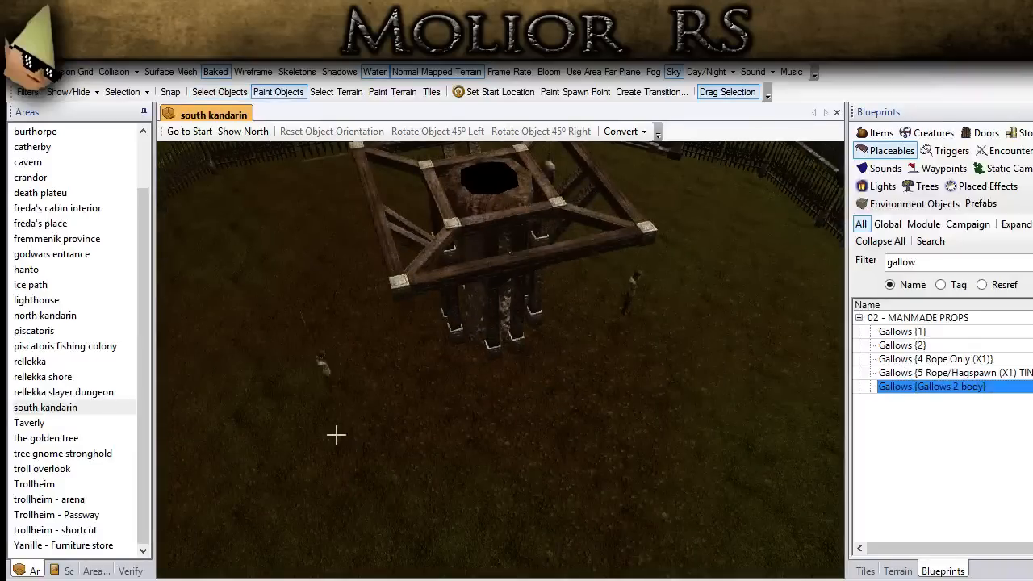
left_click(219, 91)
left_click(449, 403)
Adjust the height of the second Gallows 2 body until its rope meets the beam corner, rotate the body, and deselect it.
key("Page_Up")
key("Page_Up")
key("Page_Up")
key("Page_Up")
key("Page_Down")
key("Page_Down")
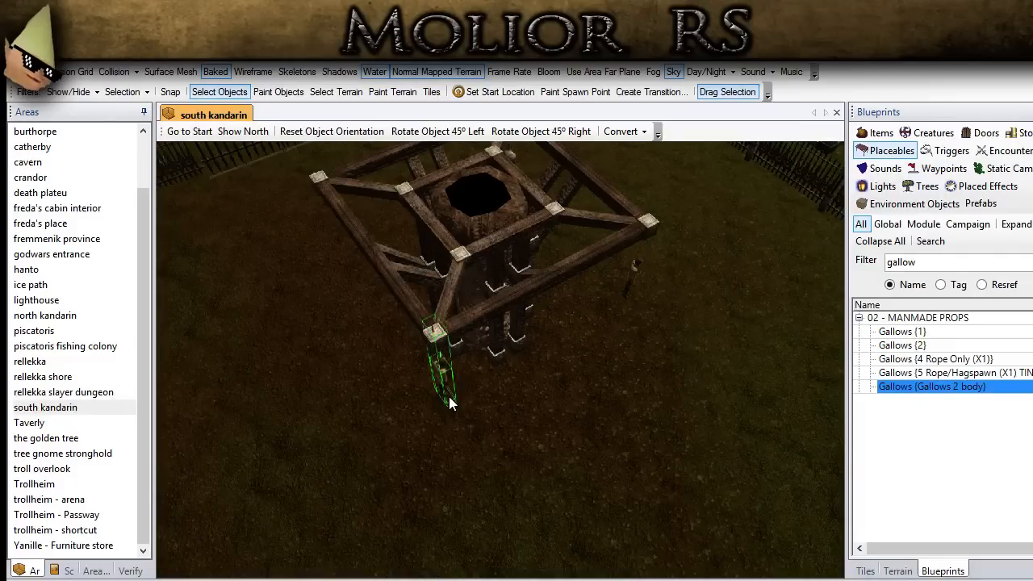
key("Page_Down")
key("Page_Down")
key("Page_Down")
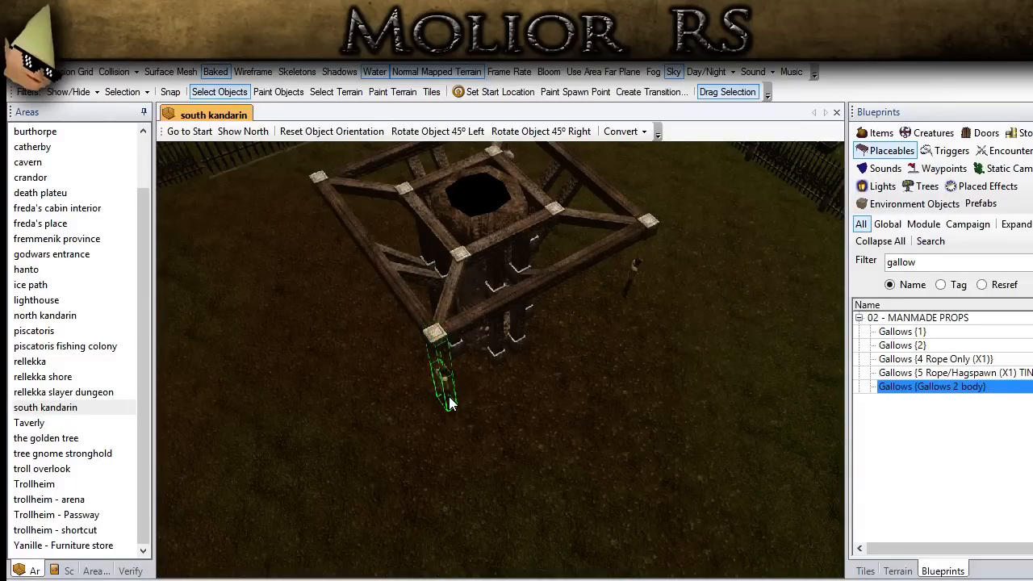
left_click_drag(521, 382, 572, 363, "shift")
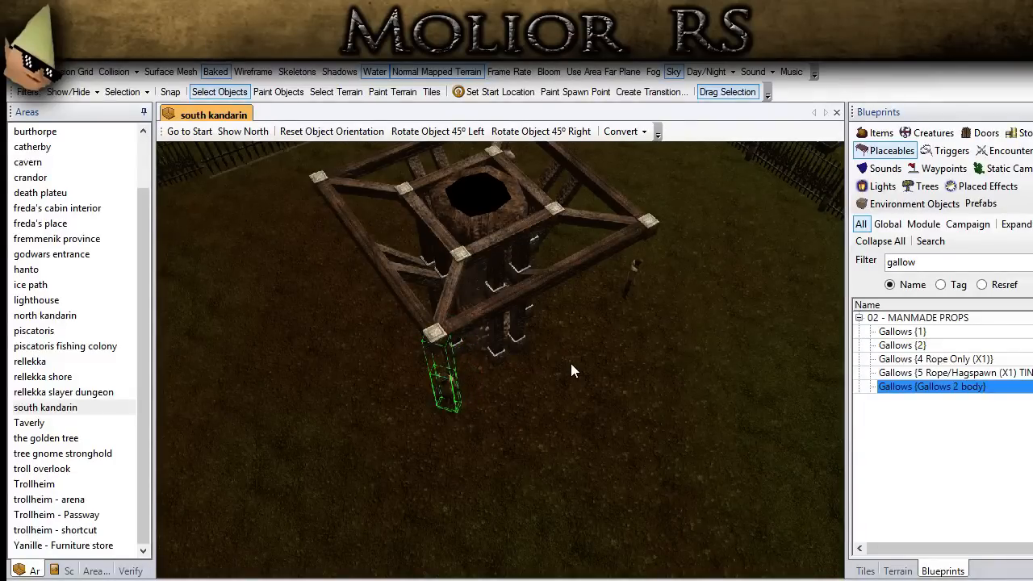
left_click(695, 386)
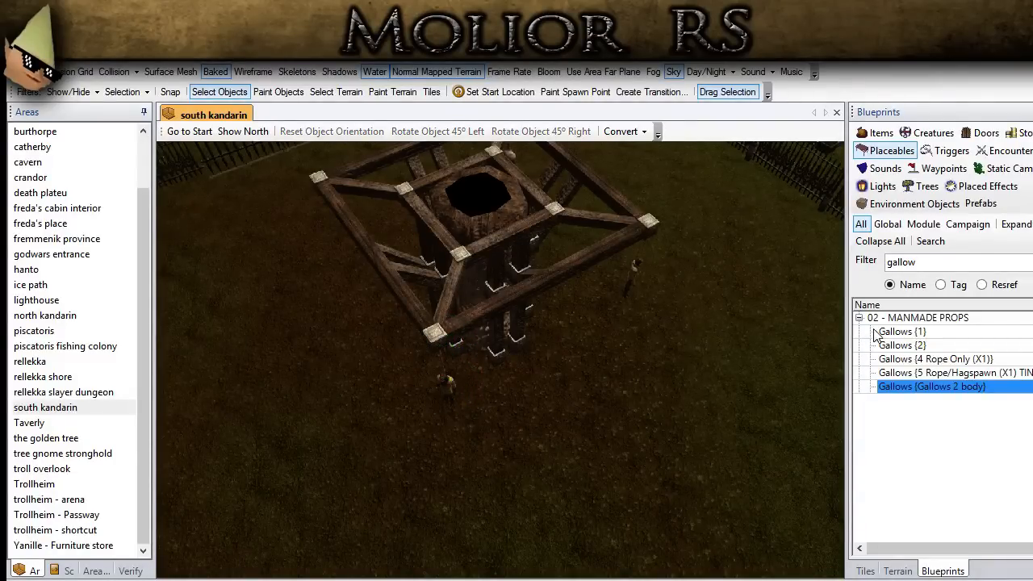
Place the Gallows {4 Rope Only (X1)} empty rope beneath the pillar's remaining bare beam corner and align it there.
left_click(925, 362)
mouse_move(411, 404)
middle_mouse_down()
mouse_move(387, 408)
mouse_move(509, 380)
middle_mouse_up()
scroll(422, 440, "up", 3)
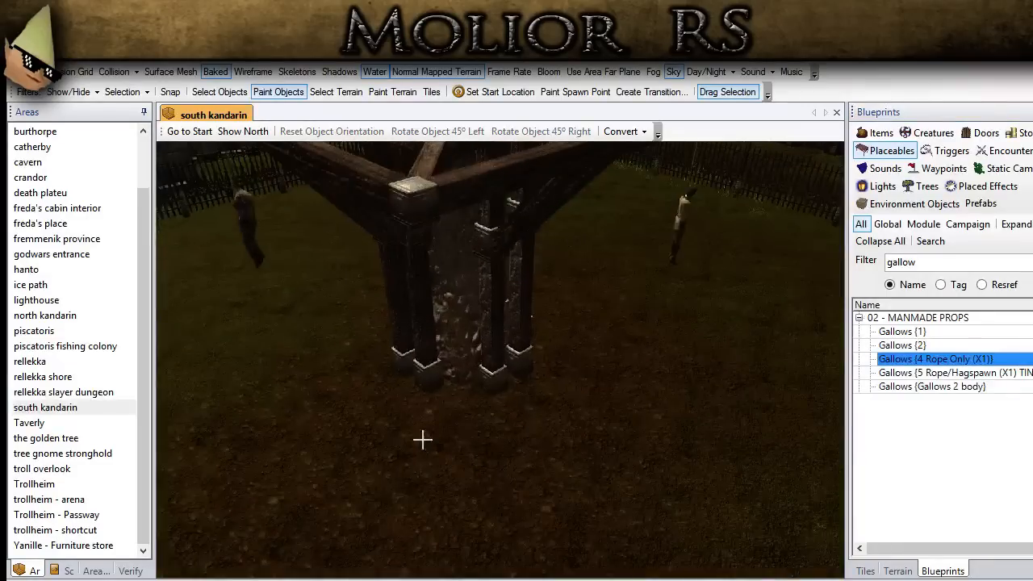
left_click(230, 94)
middle_click_drag(384, 302, 358, 348)
left_click(350, 352)
left_click(540, 131)
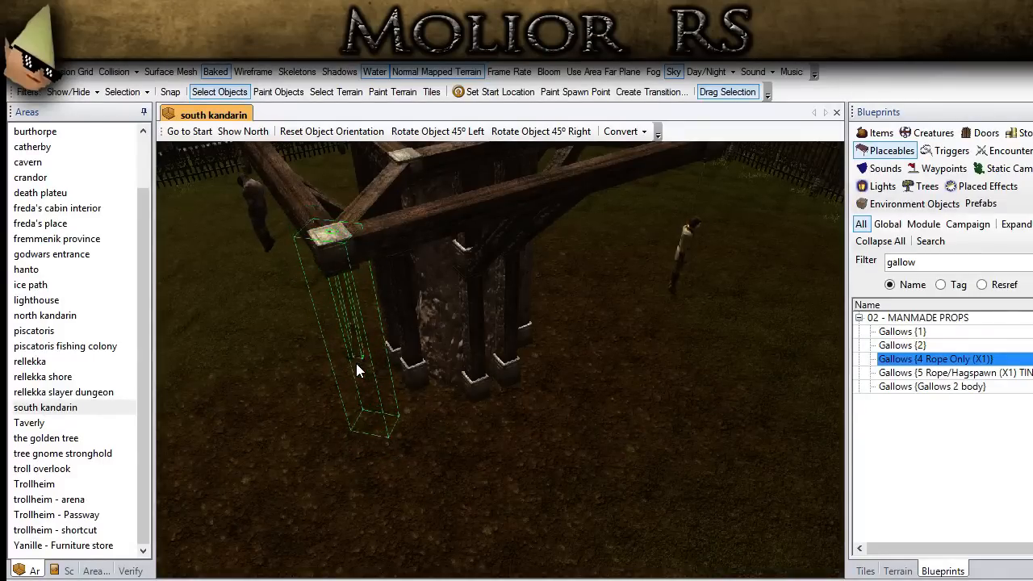
left_click(420, 354)
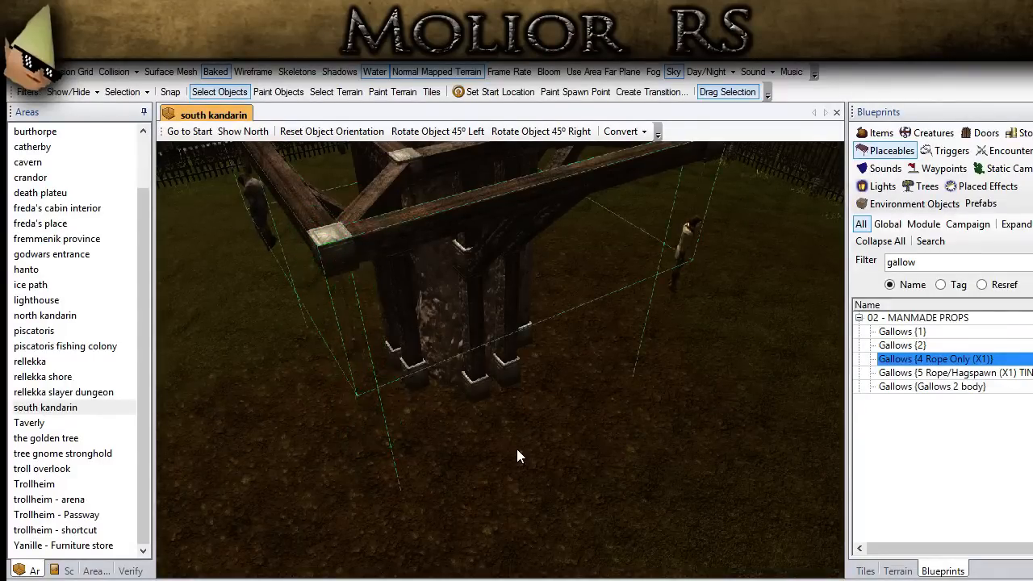
Deselect the empty rope and look over the ropes and bodies hanging around the pillar.
middle_click_drag(516, 449, 491, 434)
left_click(656, 523)
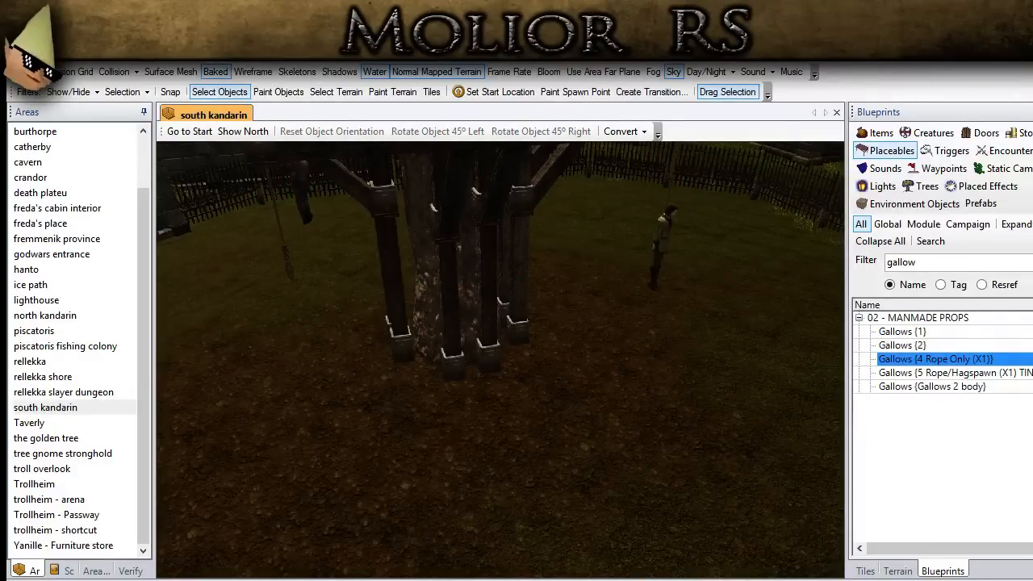
middle_click_drag(416, 492, 344, 490)
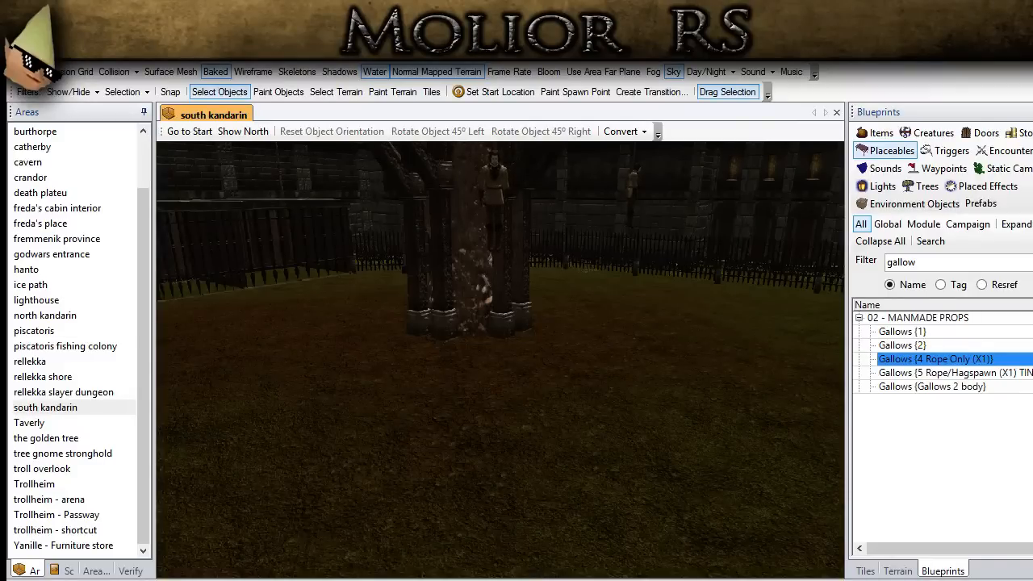
Lower the ground inside the field near the fence corner using the terrain Lower brush with size 6, outer 6 and 50% pressure.
scroll(363, 532, "down", 5)
middle_click_drag(364, 532, 581, 436)
scroll(424, 406, "up", 2)
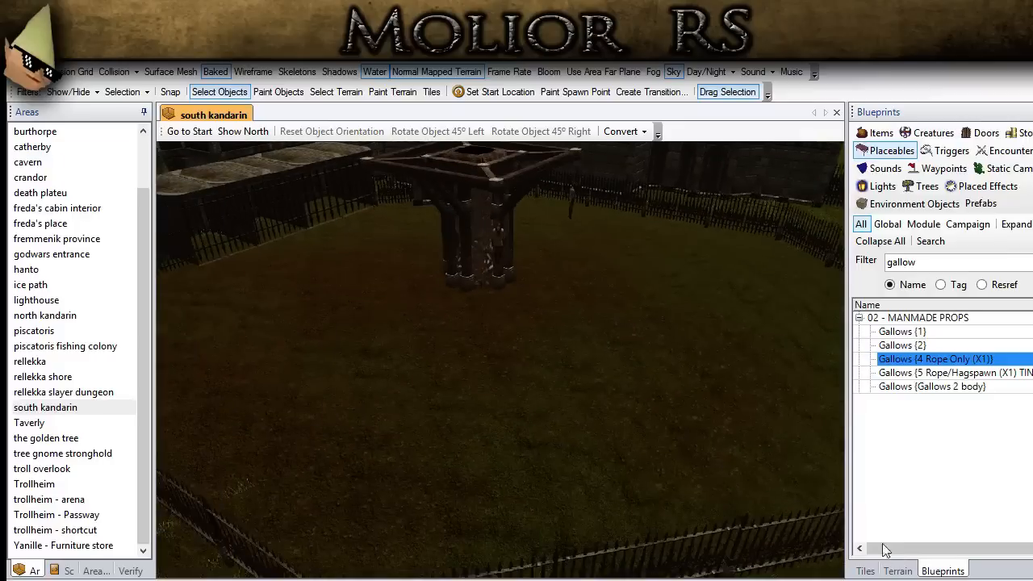
left_click(902, 570)
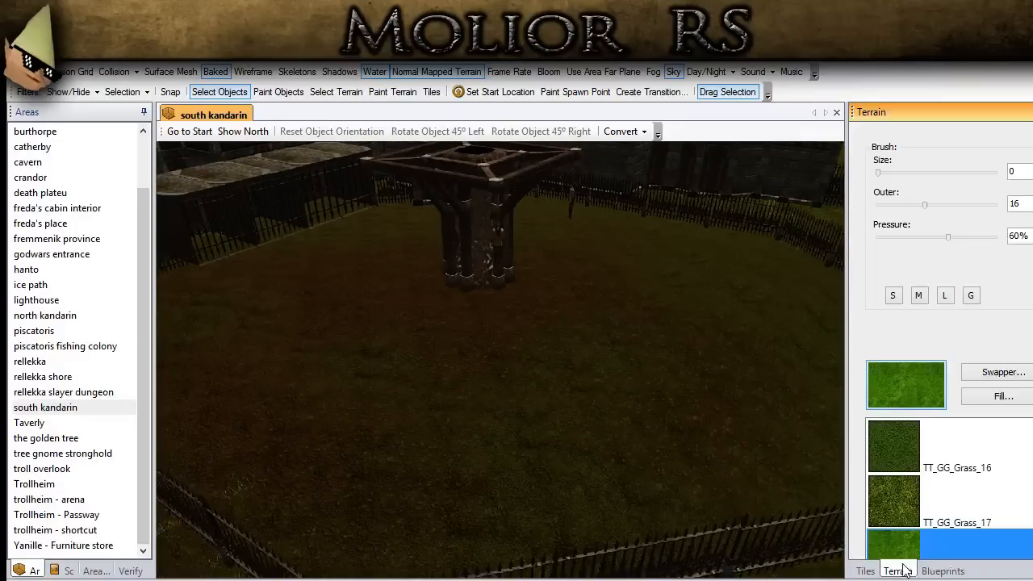
left_click(927, 171)
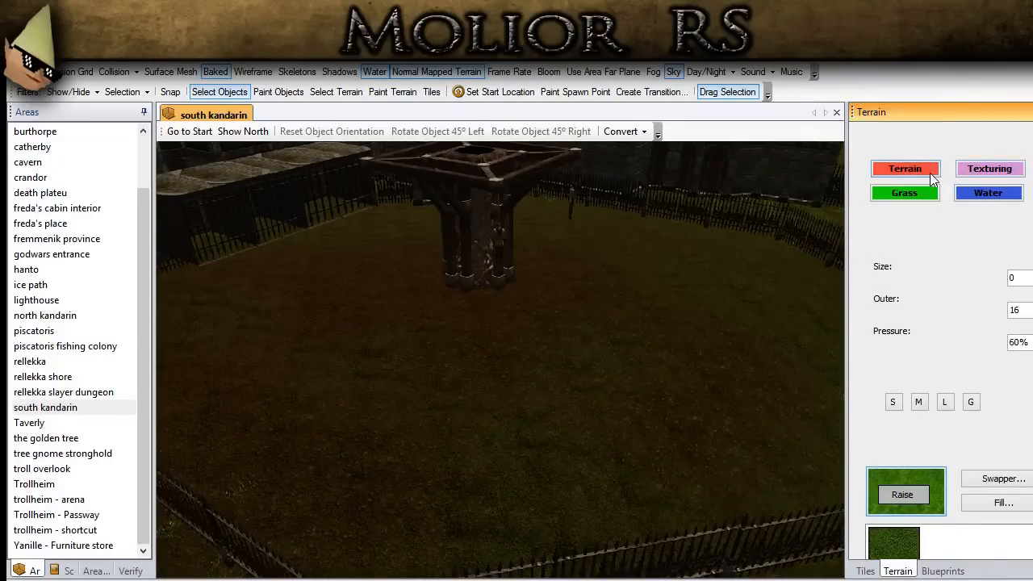
left_click(967, 495)
mouse_move(796, 454)
middle_mouse_down()
mouse_move(530, 406)
mouse_move(514, 426)
mouse_move(521, 412)
middle_mouse_up()
key("d")
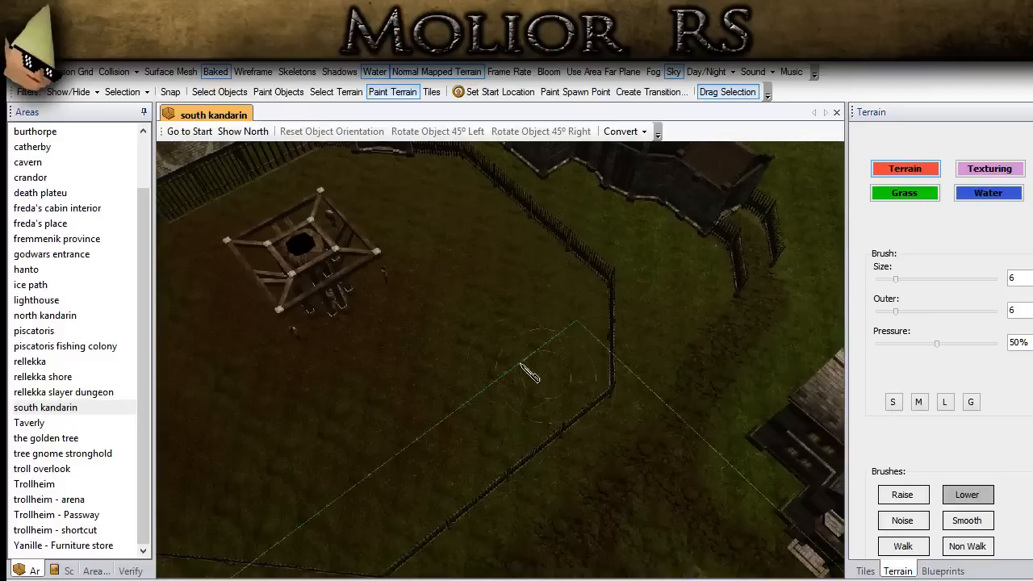
middle_click_drag(533, 343, 433, 510)
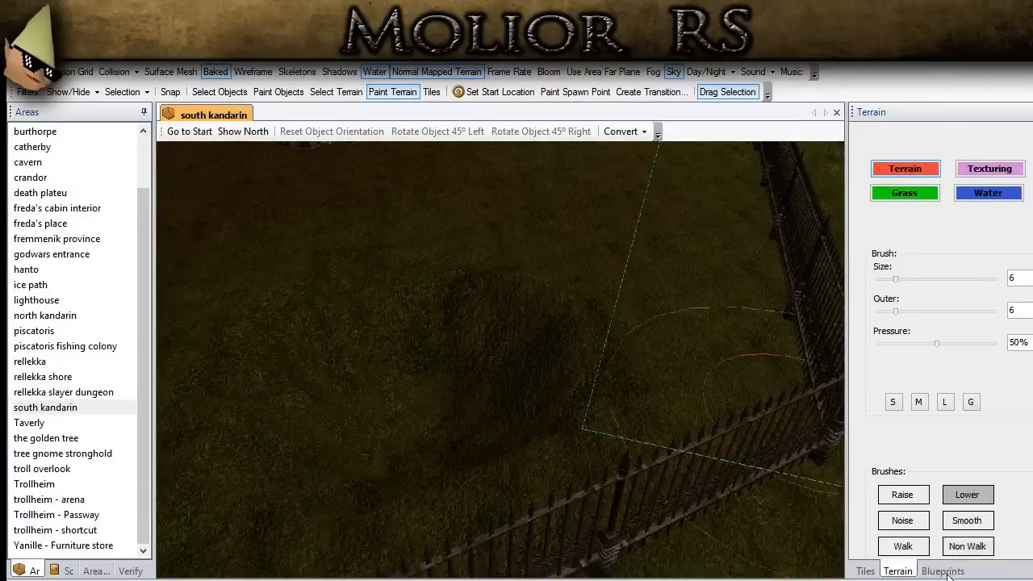
Filter the placeable blueprints by the name "pyr".
left_click(942, 571)
double_click(901, 261)
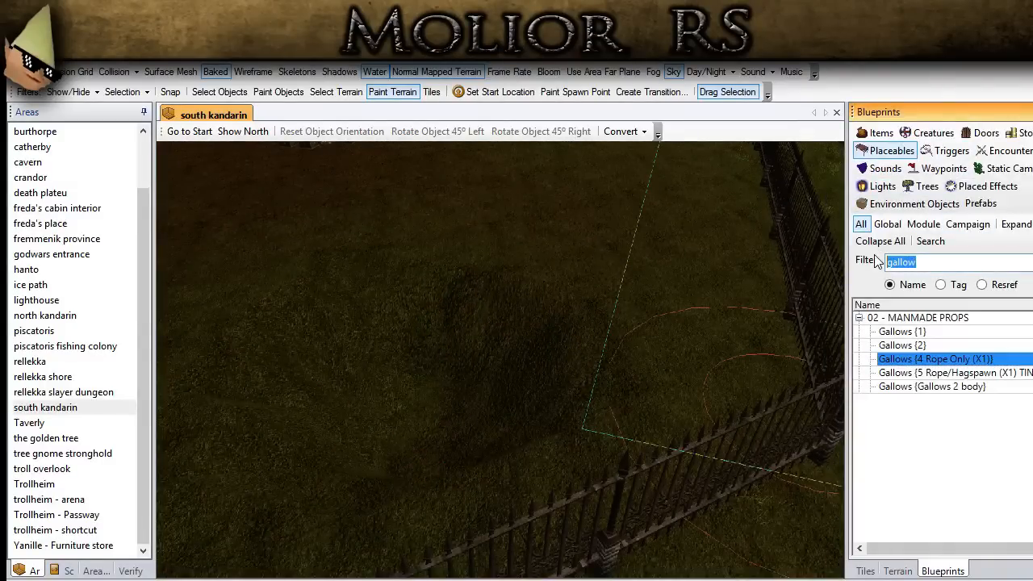
type("pyr")
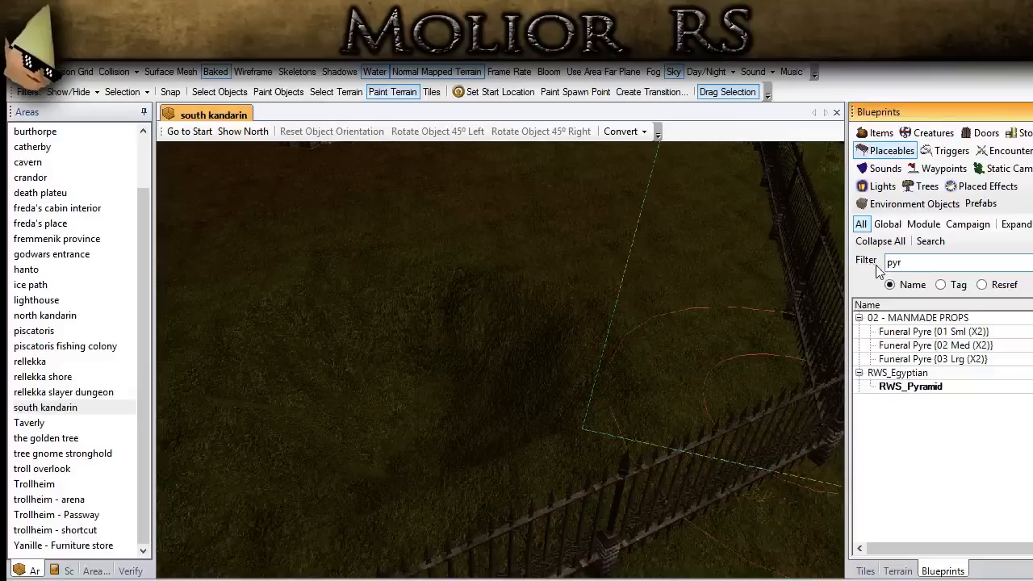
Try placing a Funeral Pyre {03 Lrg (X2)} beside the lowered ground near the fence corner, and undo the placement.
left_click(938, 361)
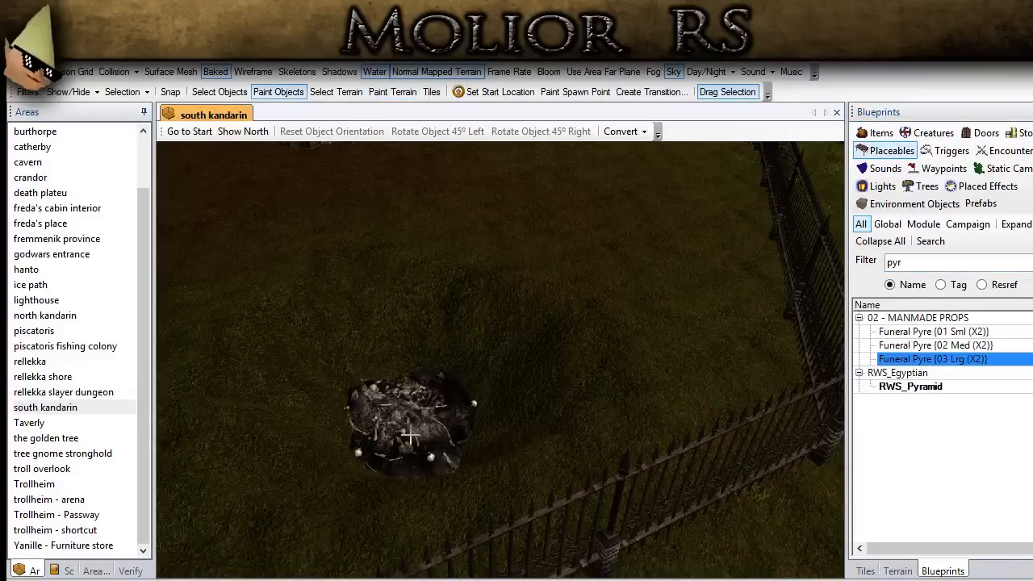
left_click(411, 434)
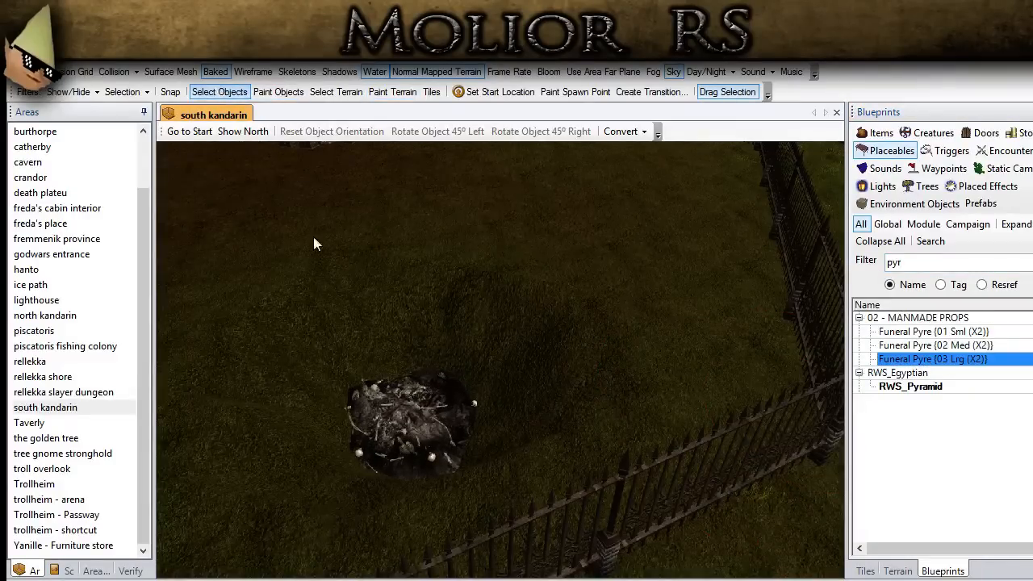
scroll(416, 419, "up", 3)
mouse_move(432, 415)
middle_mouse_down()
mouse_move(522, 374)
mouse_move(429, 417)
middle_mouse_up()
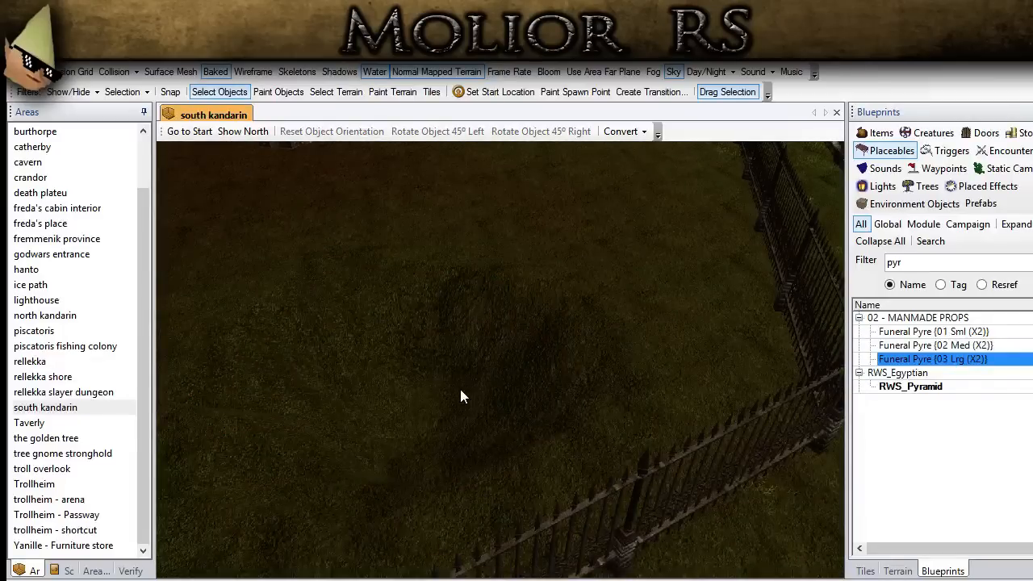
key("ctrl+z")
scroll(459, 387, "down", 5)
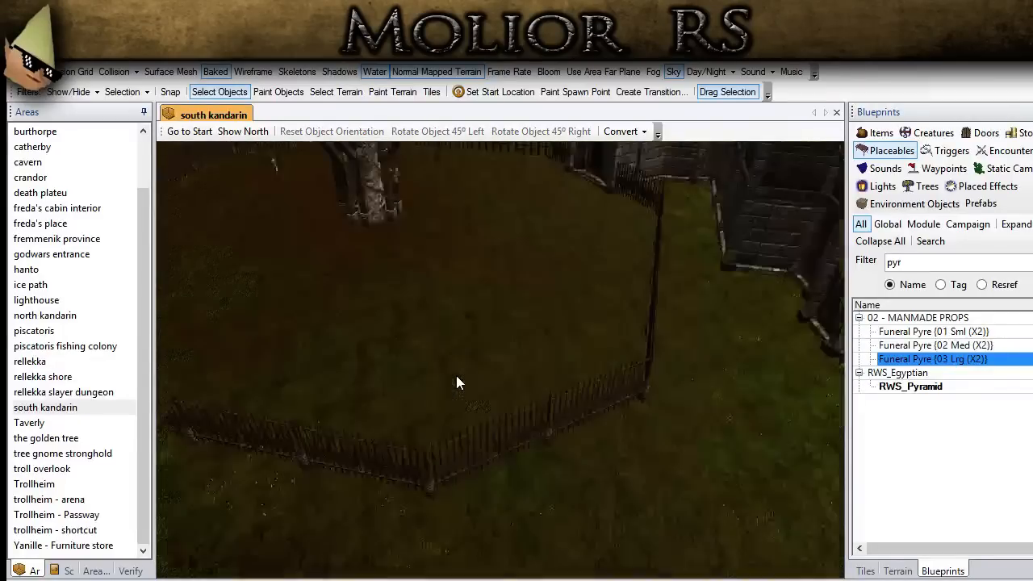
Try positioning a Funeral Pyre {03 Lrg (X2)} inside the field close to the fence.
left_click(906, 360)
scroll(492, 395, "up", 5)
scroll(448, 390, "down", 3)
mouse_move(422, 395)
middle_mouse_down()
mouse_move(602, 358)
mouse_move(611, 301)
mouse_move(627, 295)
mouse_move(693, 323)
middle_mouse_up()
Smooth the ground inside the fence corner using the medium Smooth brush at size 6.
left_click(897, 570)
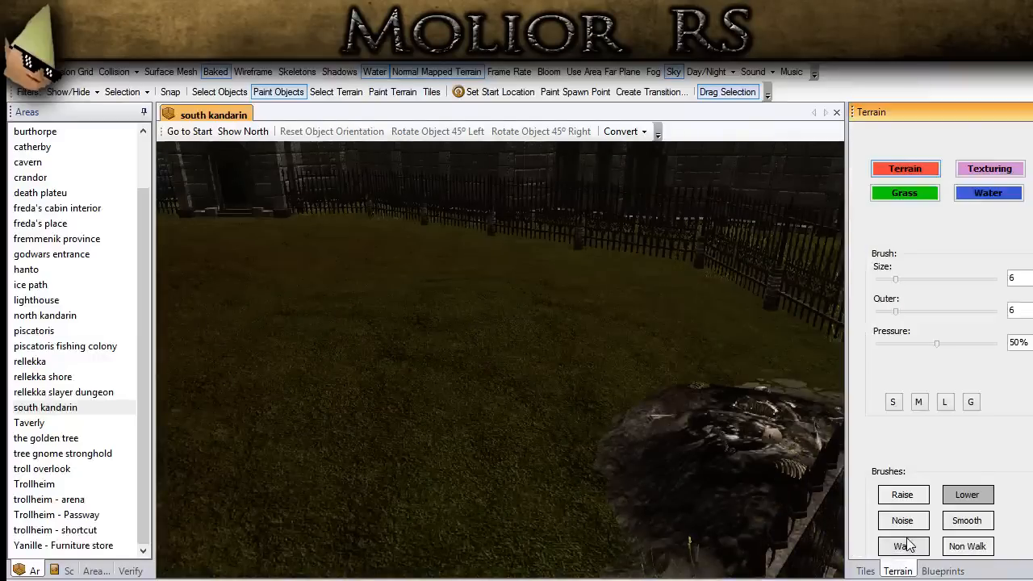
left_click(966, 521)
middle_click_drag(622, 364, 537, 322)
left_click(891, 403)
left_click(918, 402)
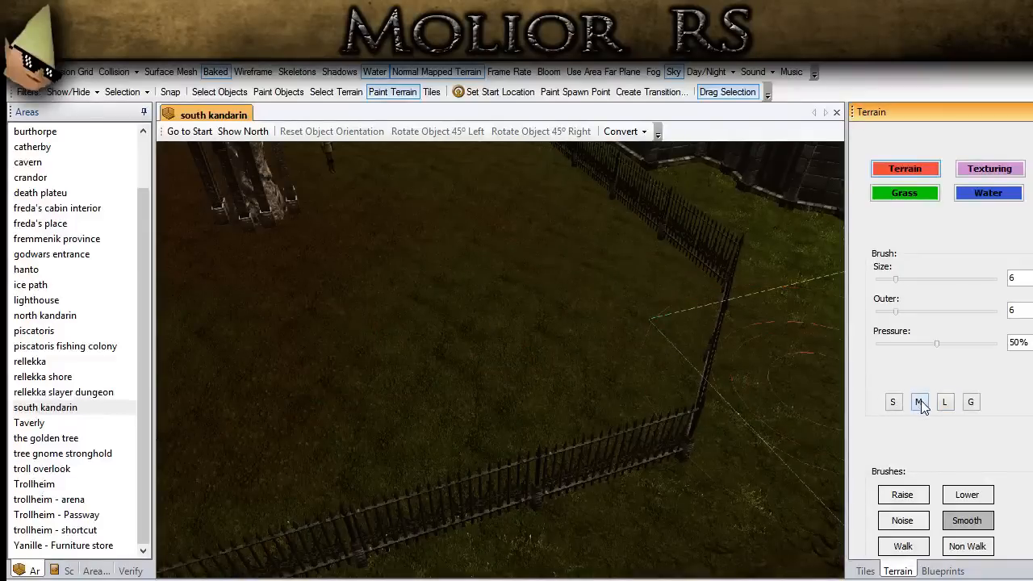
left_click(567, 324)
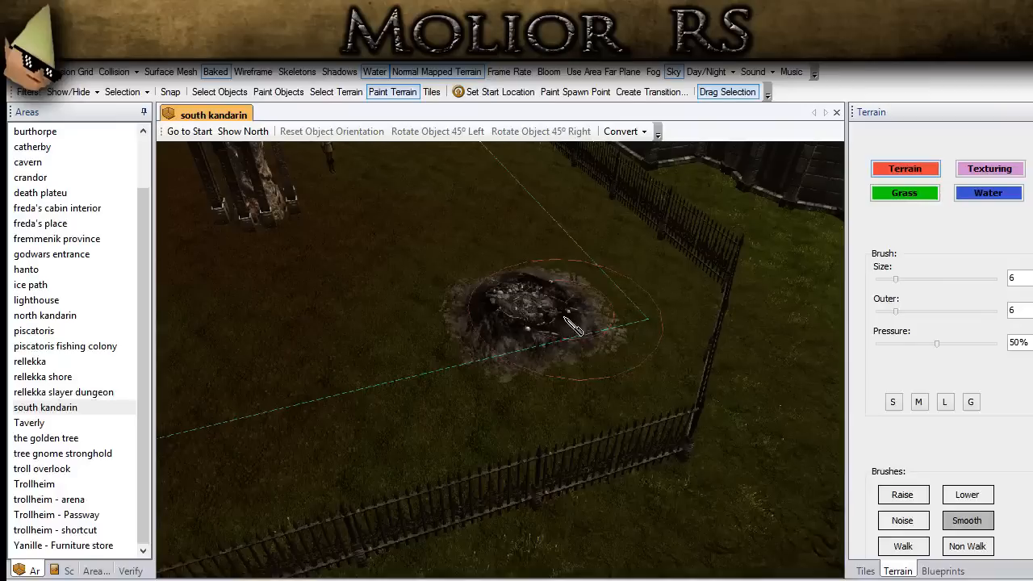
Delete the large funeral pyre near the fence corner.
left_click(218, 92)
left_click(647, 337)
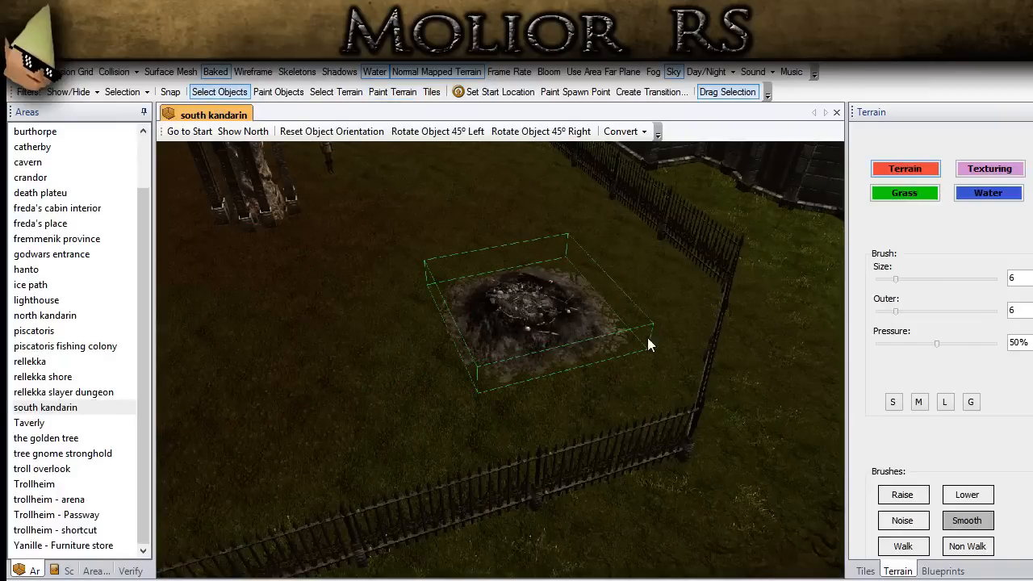
key("Delete")
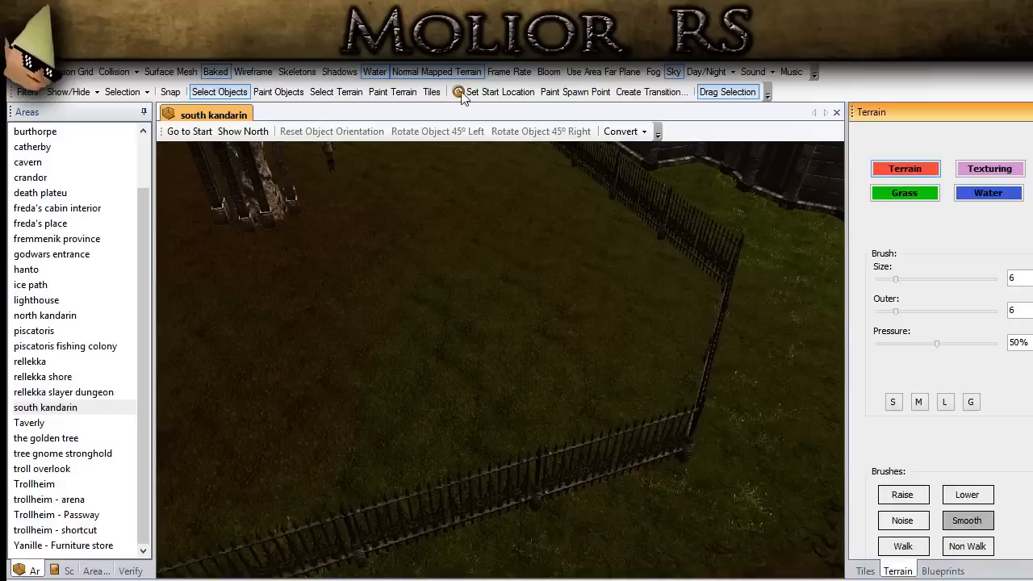
Smooth the field's terrain around the pillar using the large Smooth brush with size 10, outer 10 and 50% pressure.
left_click(392, 92)
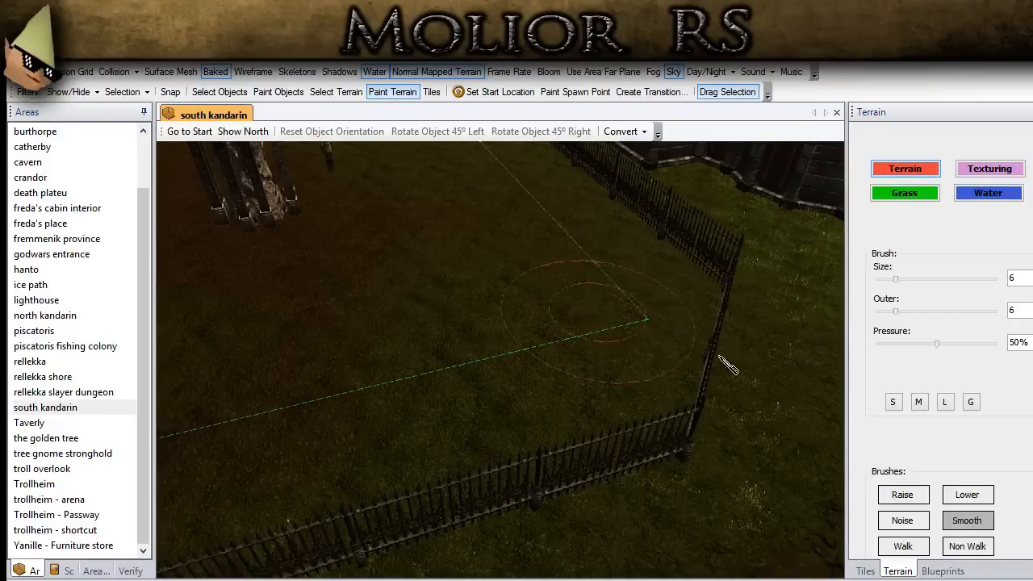
left_click(943, 401)
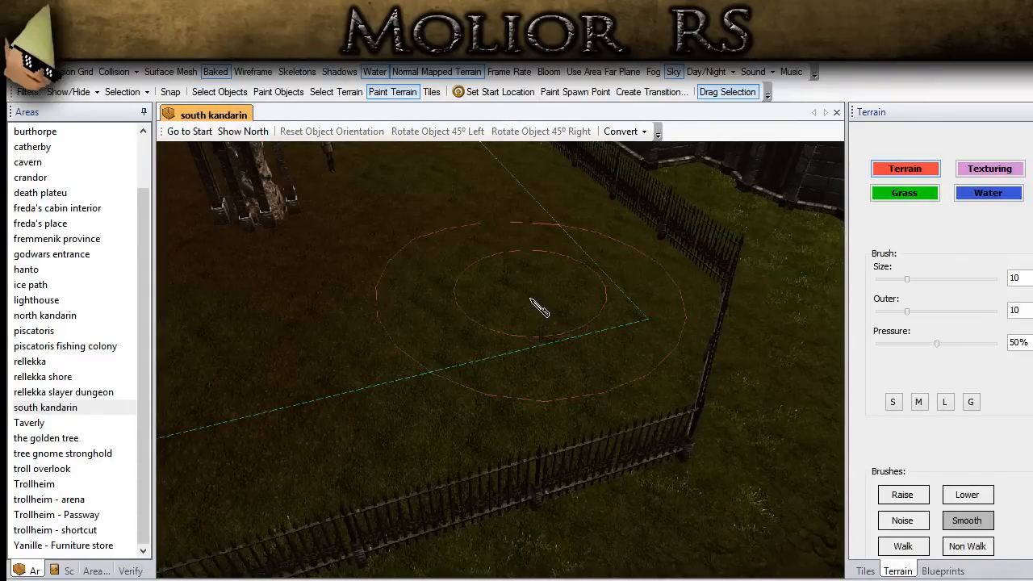
mouse_move(496, 312)
middle_mouse_down()
mouse_move(338, 292)
mouse_move(288, 256)
mouse_move(542, 368)
mouse_move(588, 408)
mouse_move(463, 238)
mouse_move(484, 469)
mouse_move(509, 425)
middle_mouse_up()
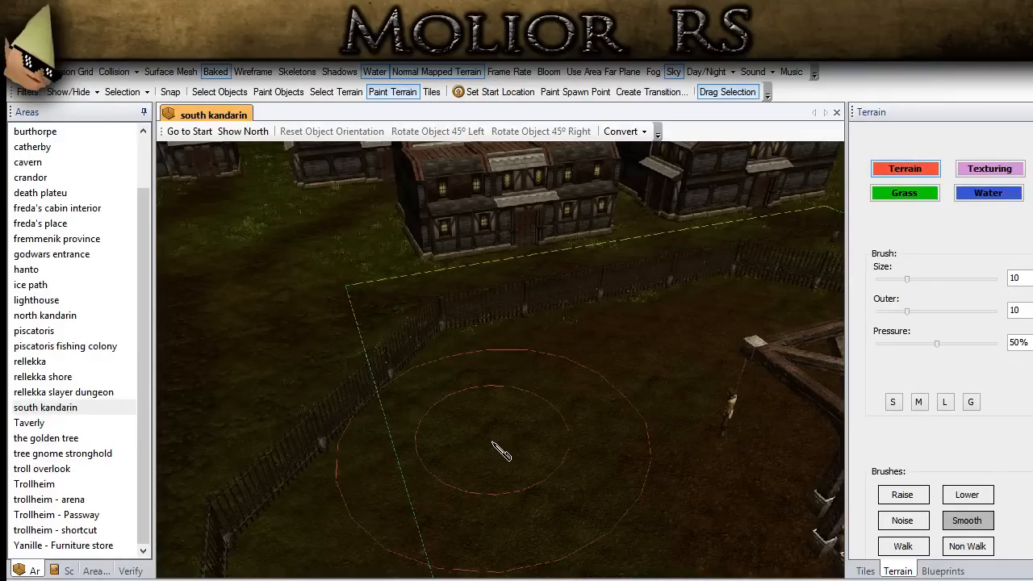
middle_click_drag(542, 429, 535, 315)
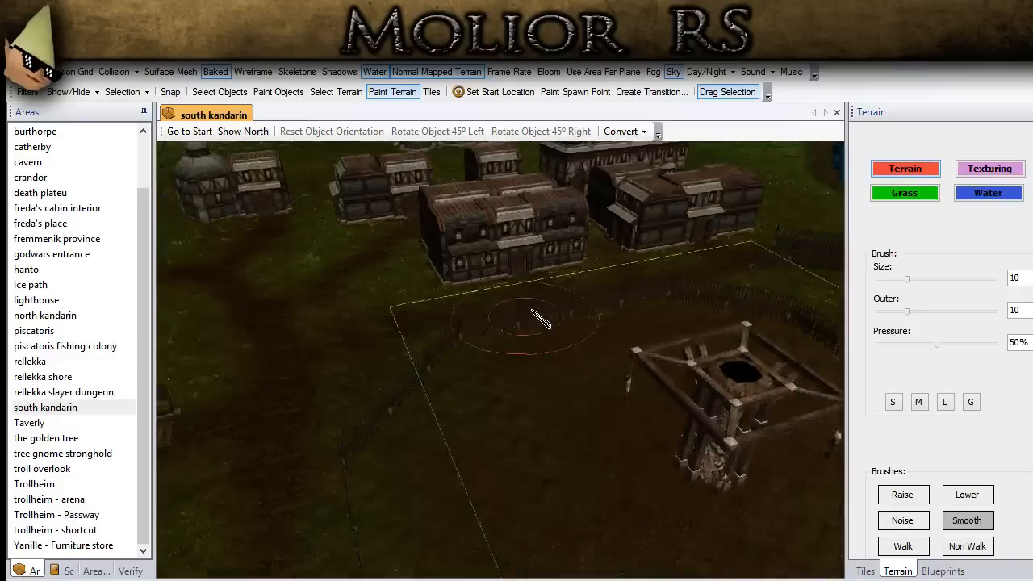
Place a Funeral Pyre {03 Lrg (X2)} on the grass inside the fence, facing the stone building.
left_click(240, 92)
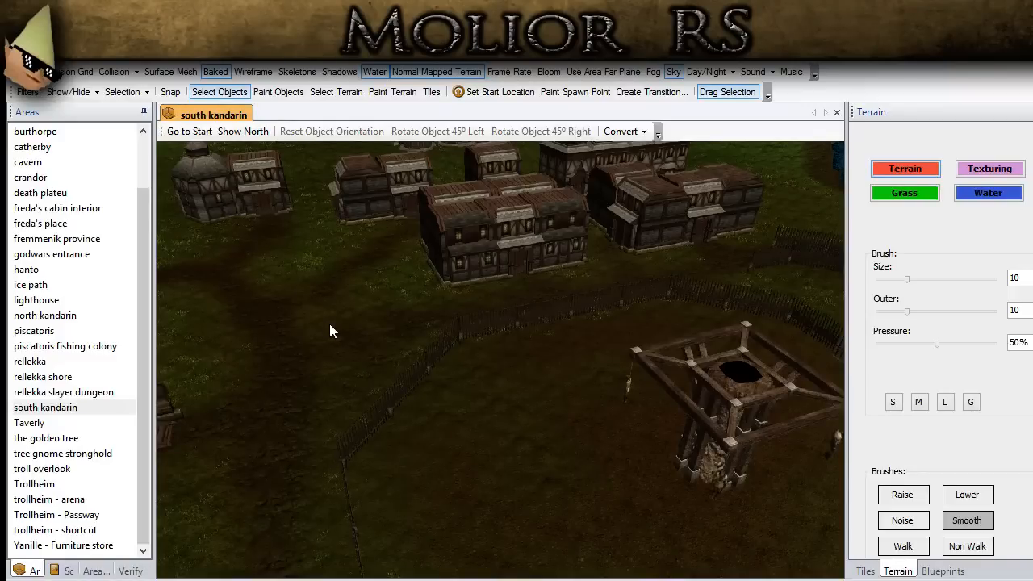
middle_click_drag(430, 329, 285, 292)
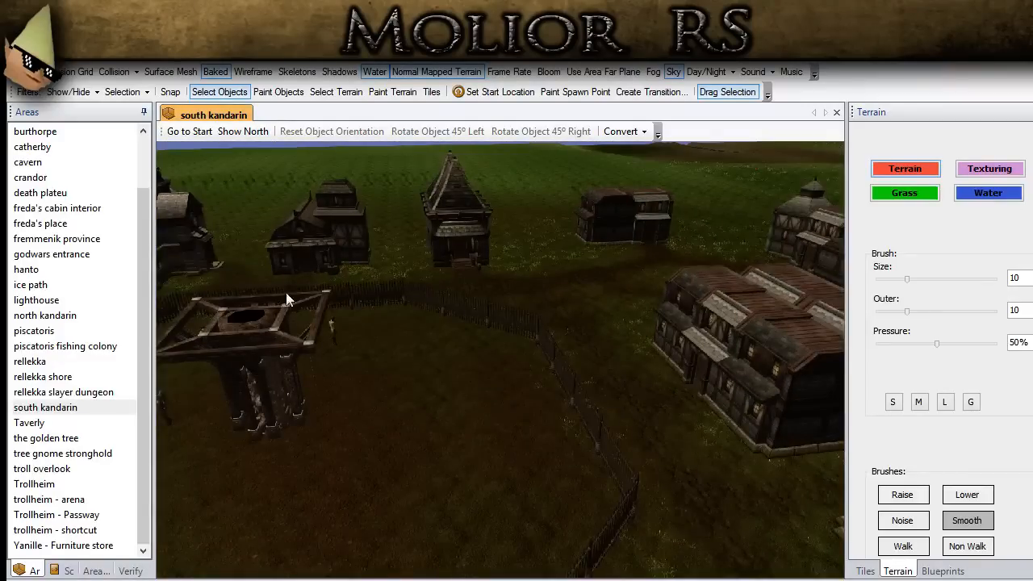
middle_click_drag(432, 357, 520, 397)
middle_click_drag(655, 297, 613, 339)
left_click(943, 570)
left_click(942, 363)
middle_click_drag(781, 396, 615, 424)
scroll(563, 398, "up", 5)
mouse_move(562, 398)
middle_mouse_down()
mouse_move(634, 369)
mouse_move(691, 380)
mouse_move(594, 385)
mouse_move(557, 362)
middle_mouse_up()
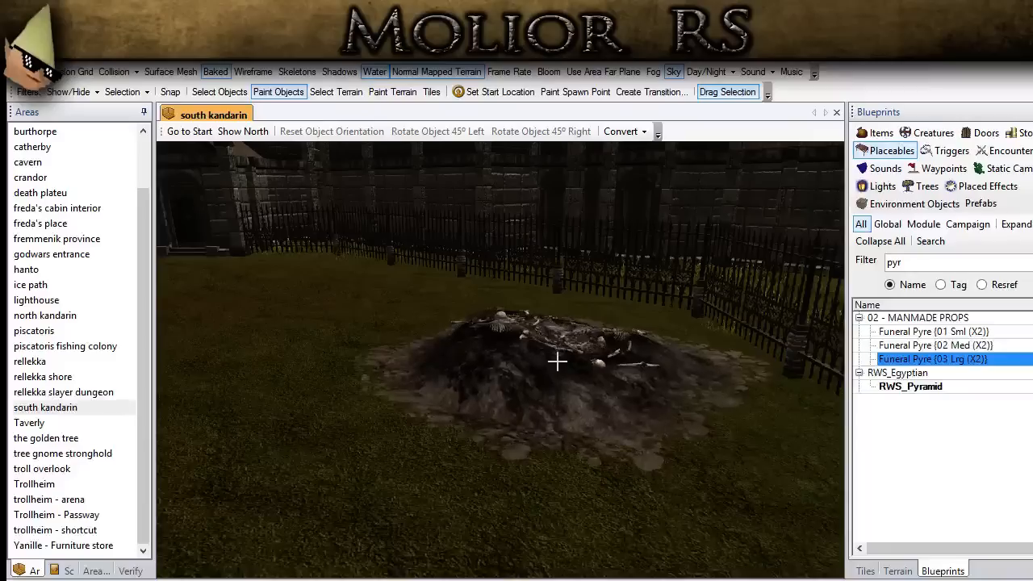
left_click(546, 361)
Select the large funeral pyre, shift it on the grass near the fence corner, and deselect it.
left_click(240, 94)
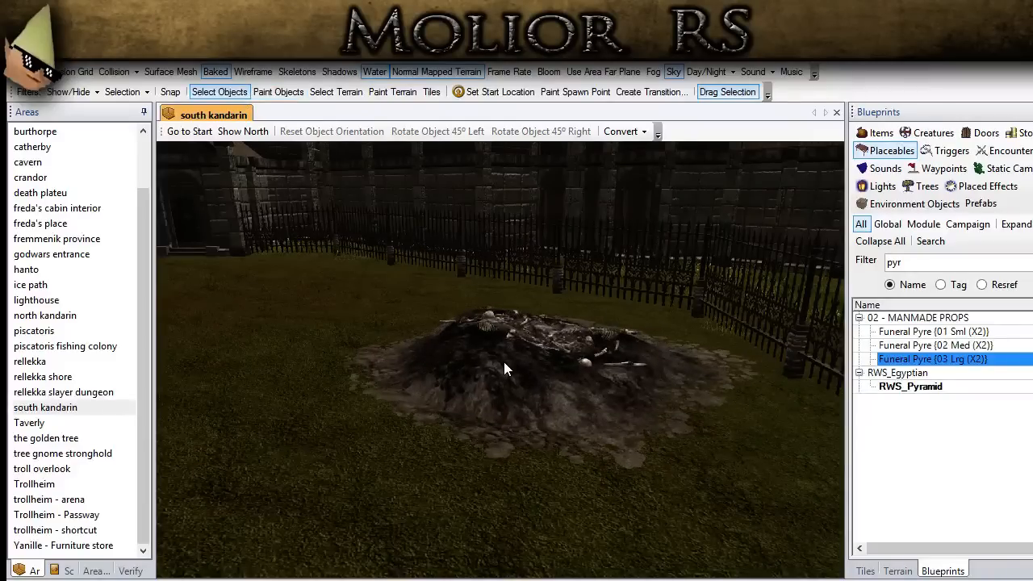
left_click(504, 367)
middle_click_drag(504, 362, 454, 346)
scroll(604, 379, "down", 4)
scroll(602, 381, "up", 5)
scroll(457, 345, "down", 3)
left_click_drag(457, 346, 518, 365)
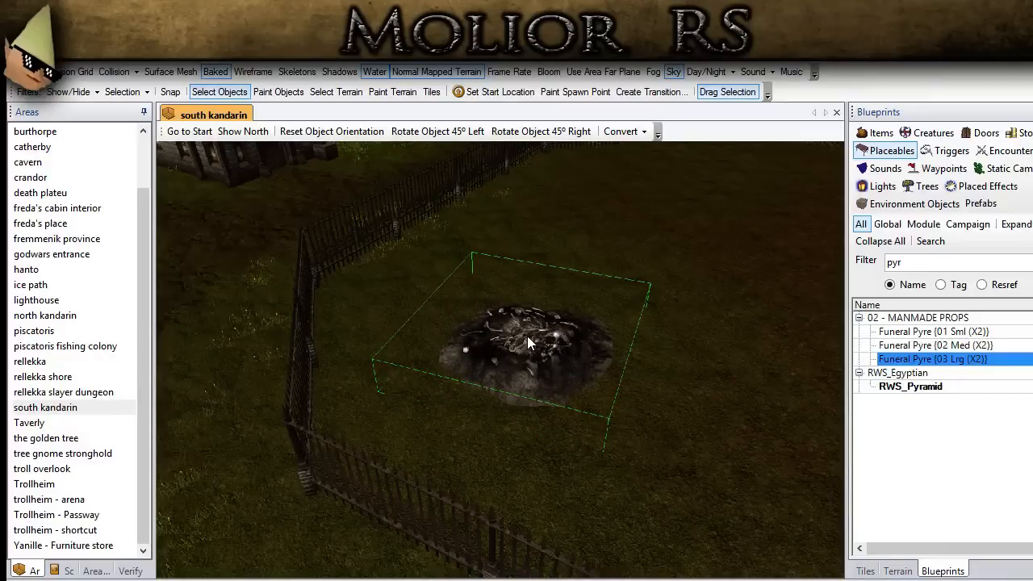
left_click(597, 271)
Place a Funeral Pyre {02 Med (X2)} in another part of the fenced field, on the side facing the timbered houses.
middle_click_drag(442, 318, 626, 336)
scroll(626, 336, "down", 8)
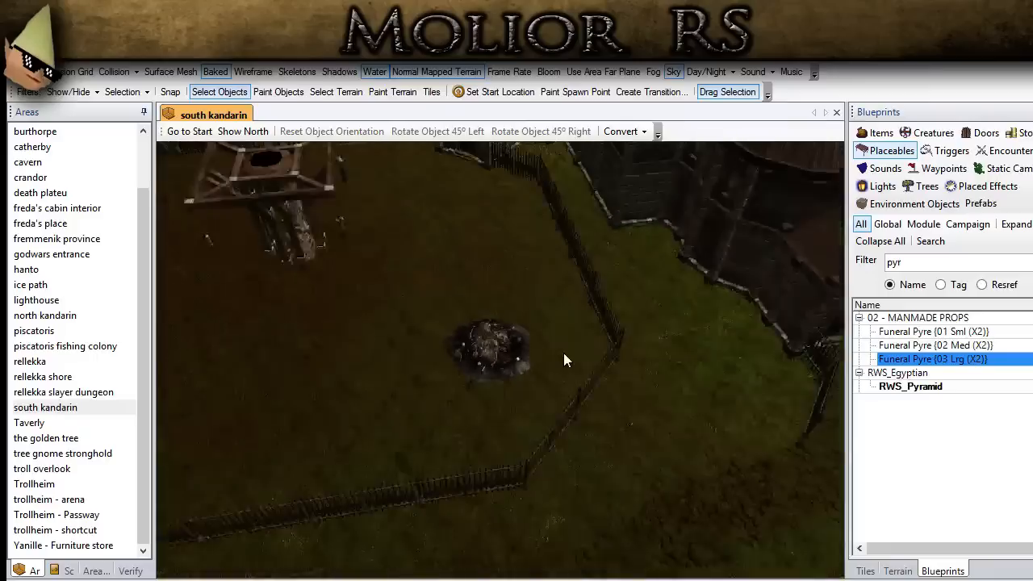
middle_click_drag(492, 353, 989, 376)
left_click(952, 347)
scroll(613, 406, "up", 6)
mouse_move(613, 405)
middle_mouse_down()
mouse_move(535, 414)
mouse_move(473, 369)
mouse_move(457, 388)
mouse_move(465, 441)
middle_mouse_up()
scroll(465, 441, "down", 6)
middle_click_drag(477, 341, 460, 337)
scroll(458, 337, "up", 10)
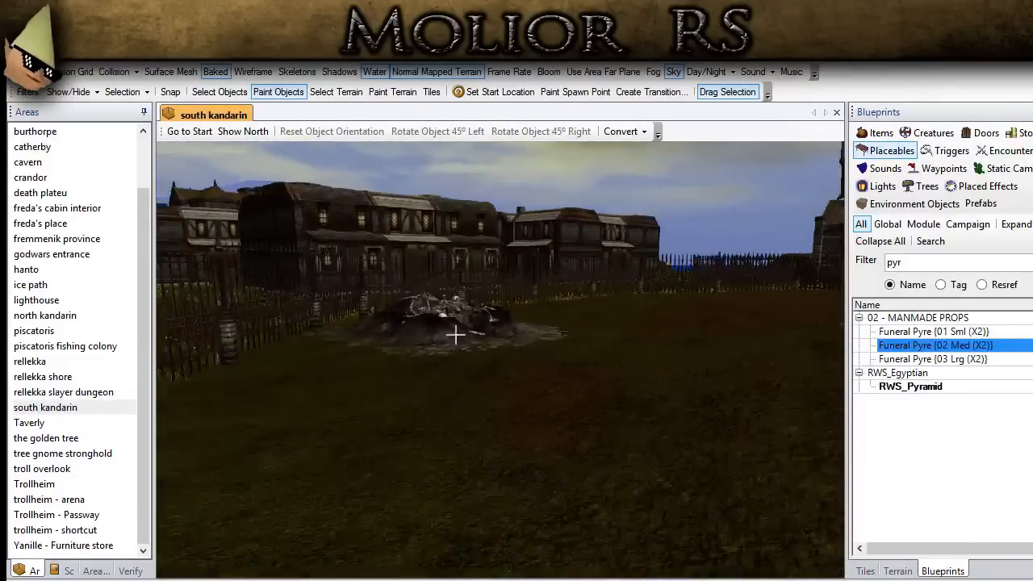
left_click(555, 388)
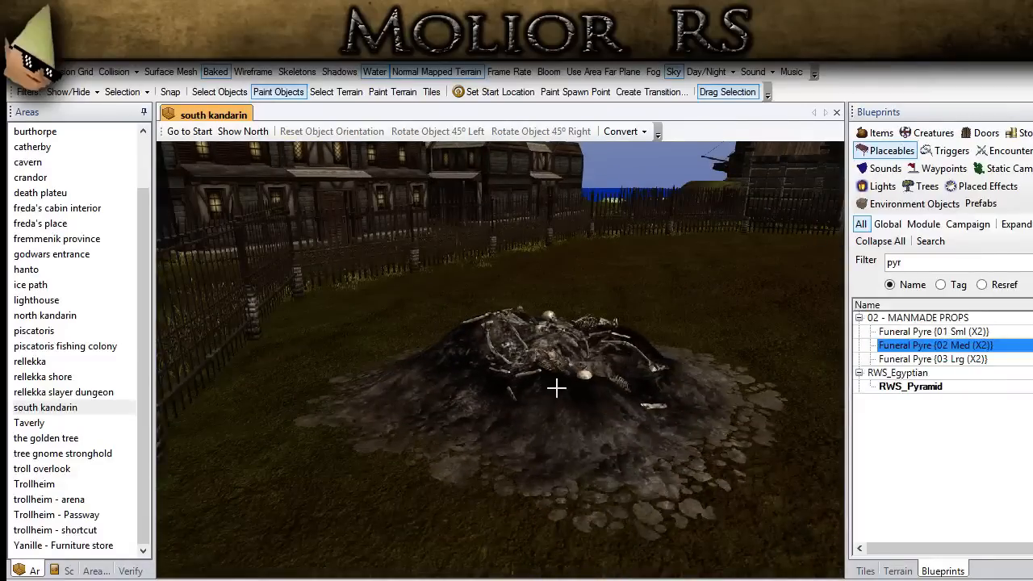
Move and rotate the medium funeral pyre on the grass, and deselect it.
left_click(234, 96)
left_click_drag(502, 387, 712, 380)
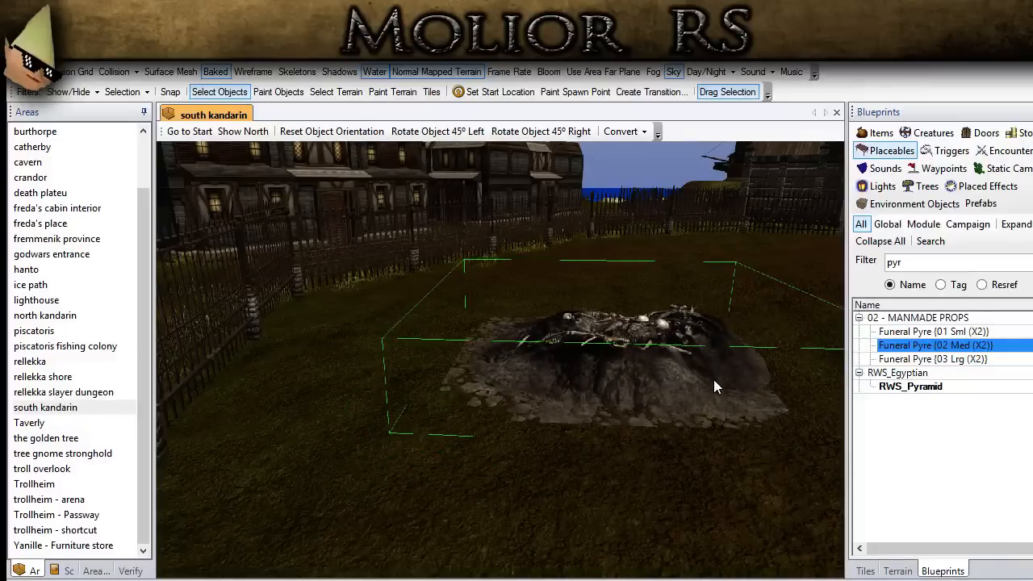
middle_click_drag(537, 385, 593, 441)
left_click(264, 387)
Paint the ground around the medium funeral pyre black with the terrain Color brush at 60% pressure.
scroll(613, 368, "down", 5)
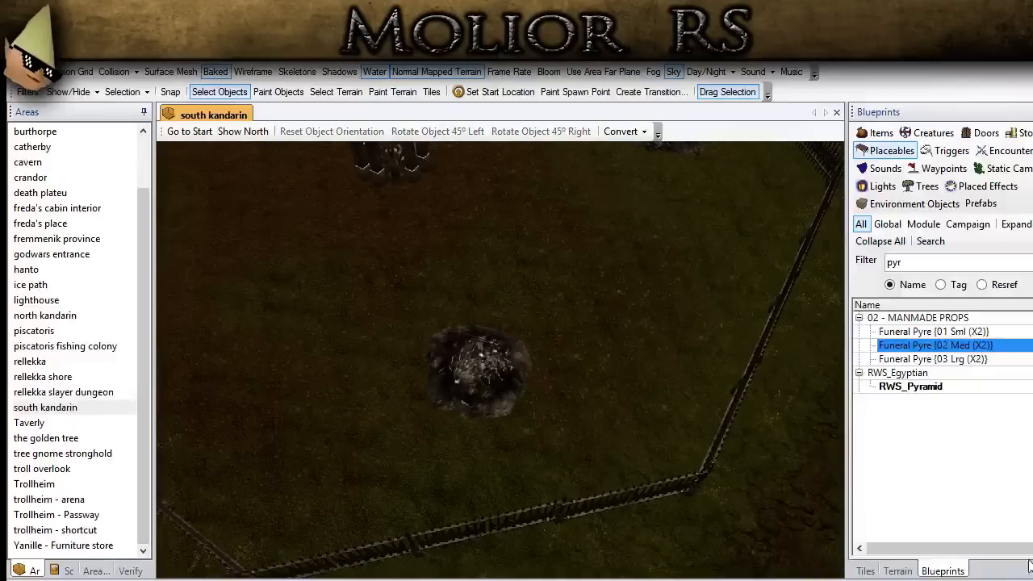
left_click(897, 571)
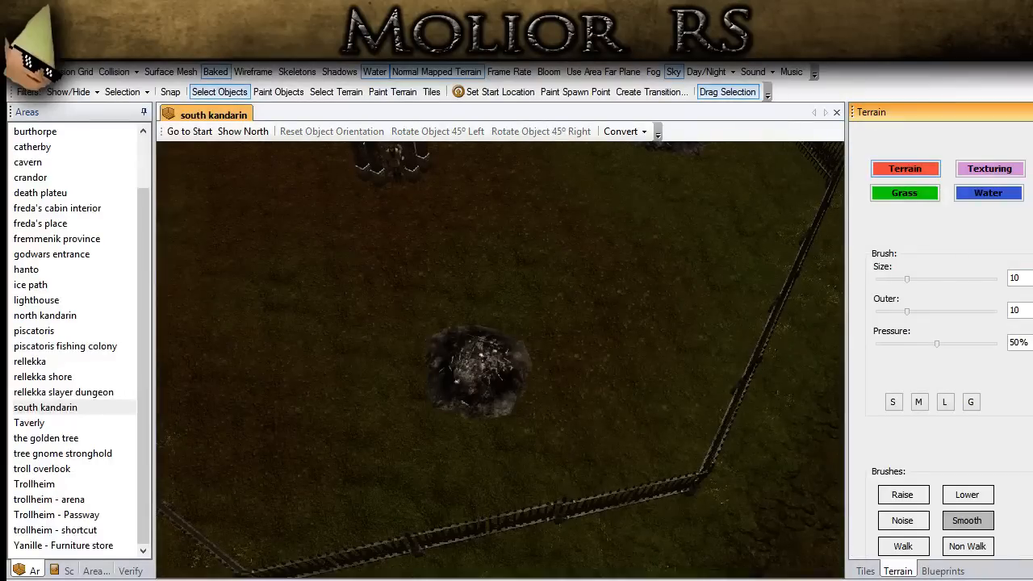
scroll(964, 483, "down", 2)
left_click(960, 497)
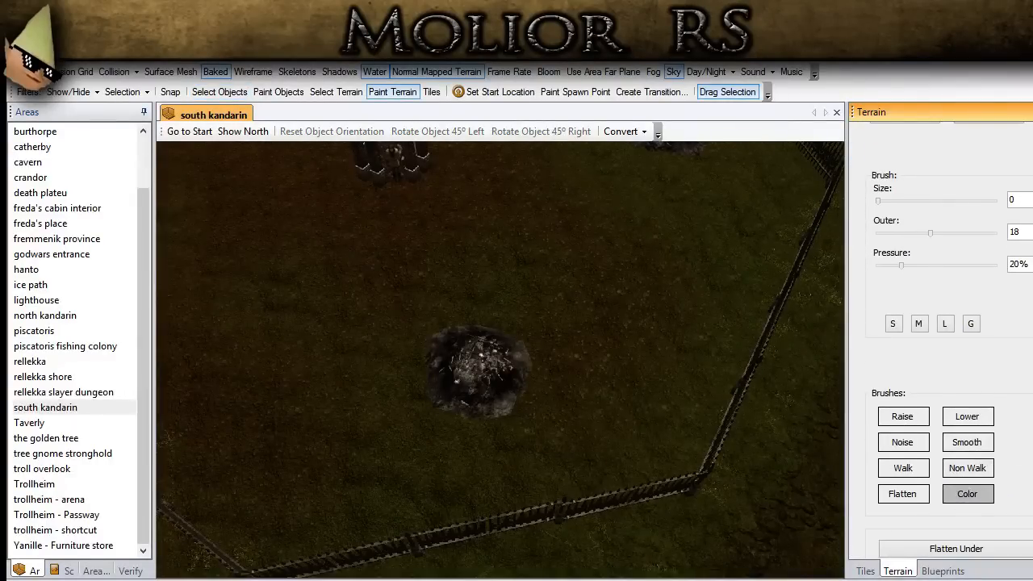
scroll(998, 473, "down", 2)
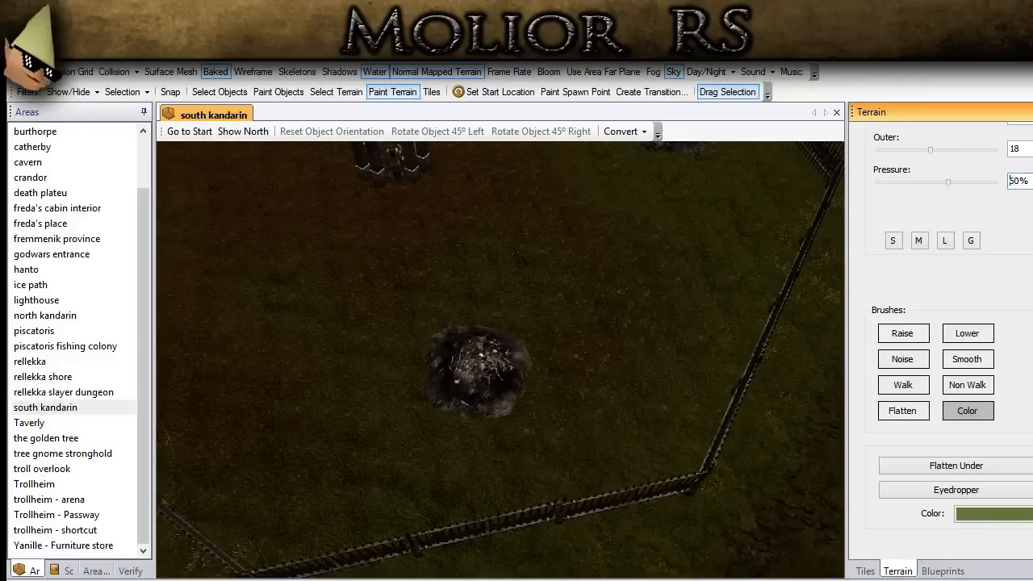
left_click(1006, 514)
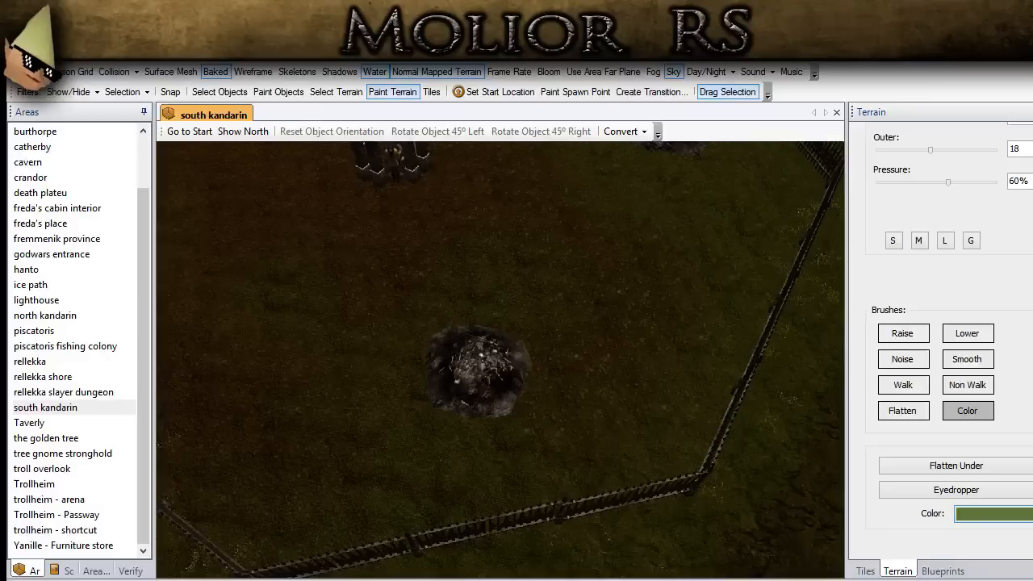
left_click(499, 385)
left_click(491, 381)
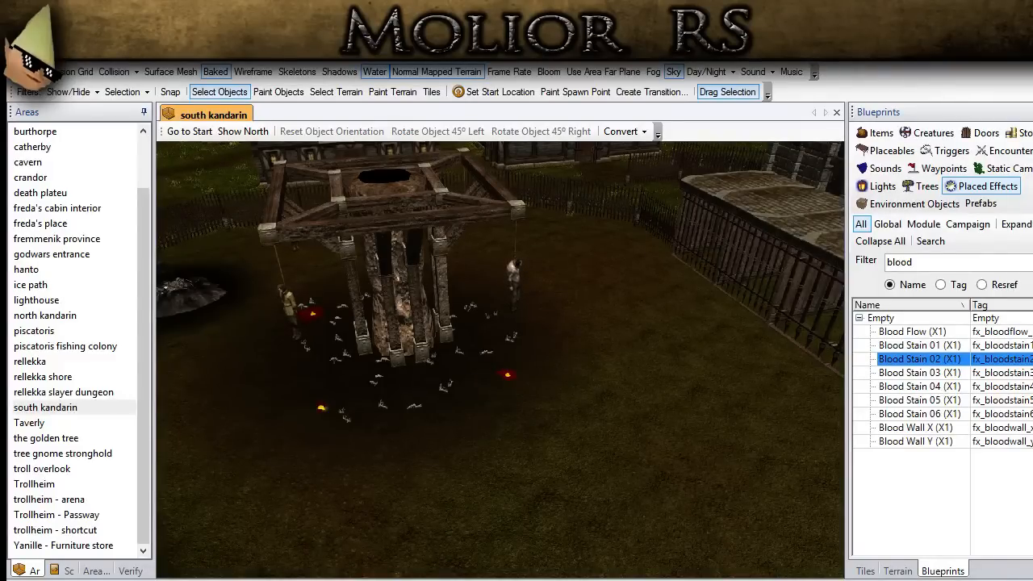
Inspect the bodies, bones and blood stains around the pillar and the blackened ground at the two pyres.
scroll(404, 391, "down", 4)
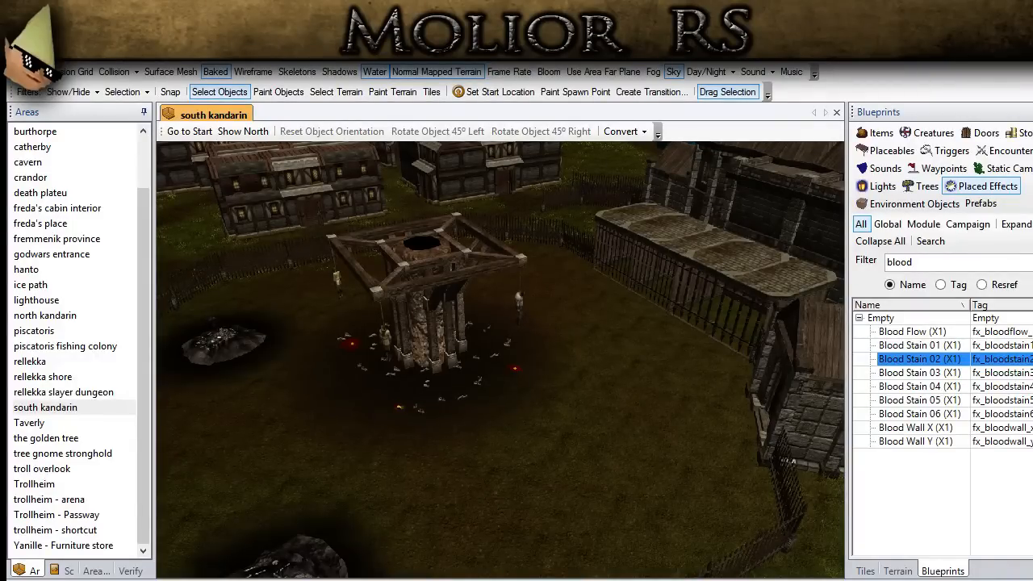
middle_click_drag(423, 413, 369, 394)
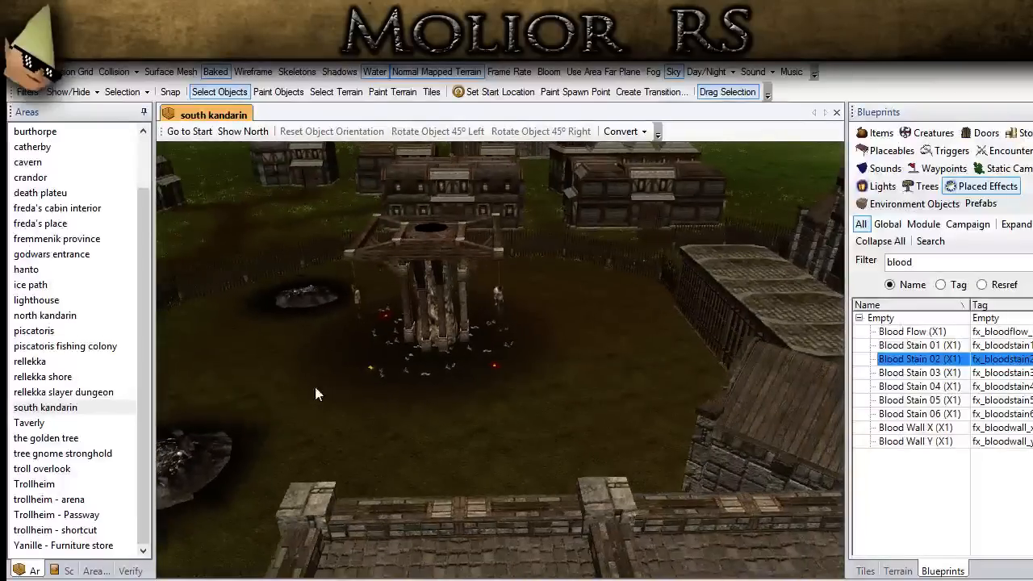
left_click_drag(298, 378, 539, 348, "ctrl")
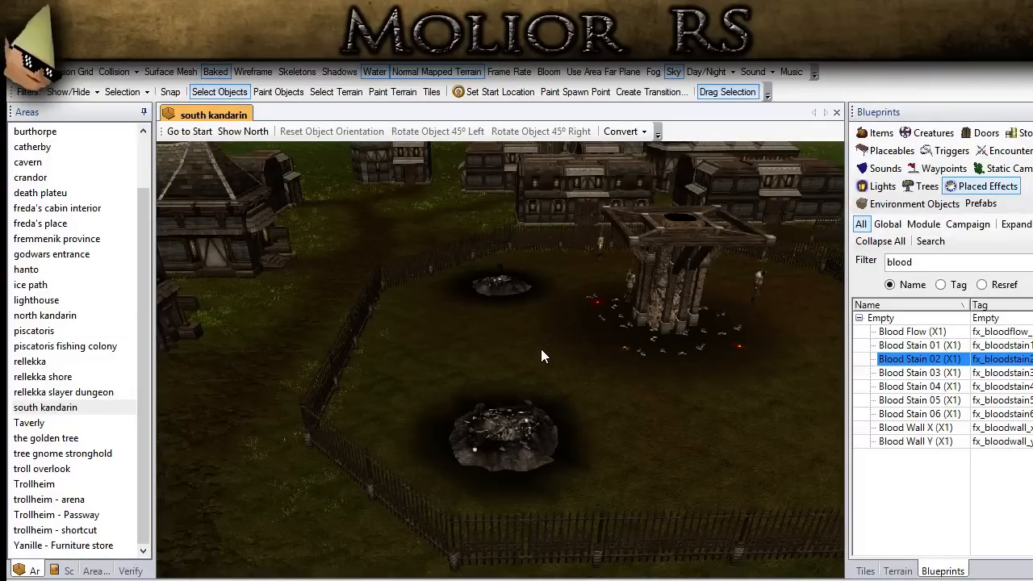
middle_click_drag(541, 348, 589, 352)
scroll(589, 353, "up", 3)
scroll(588, 351, "up", 3)
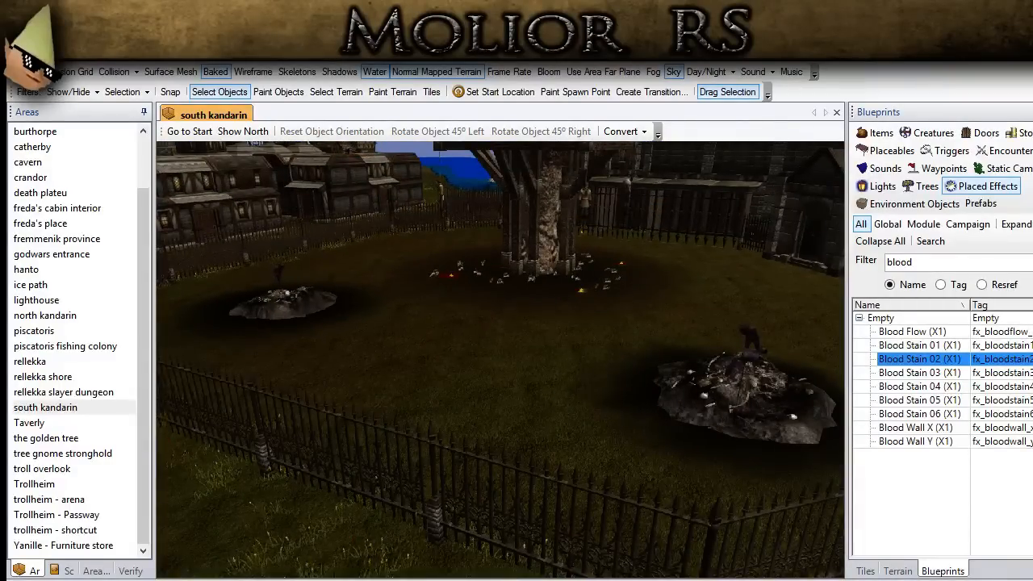
scroll(403, 450, "down", 5)
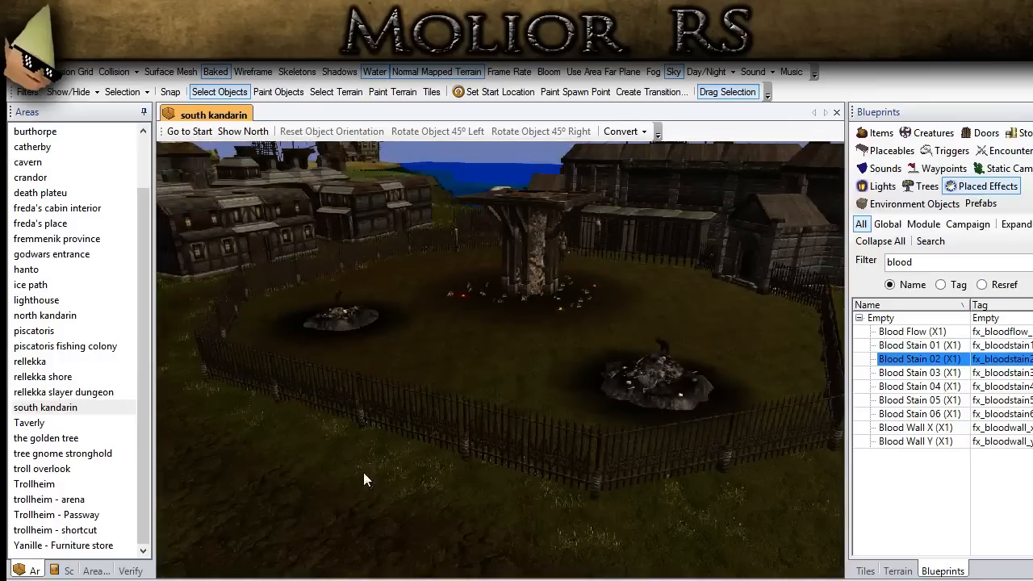
scroll(446, 409, "down", 2)
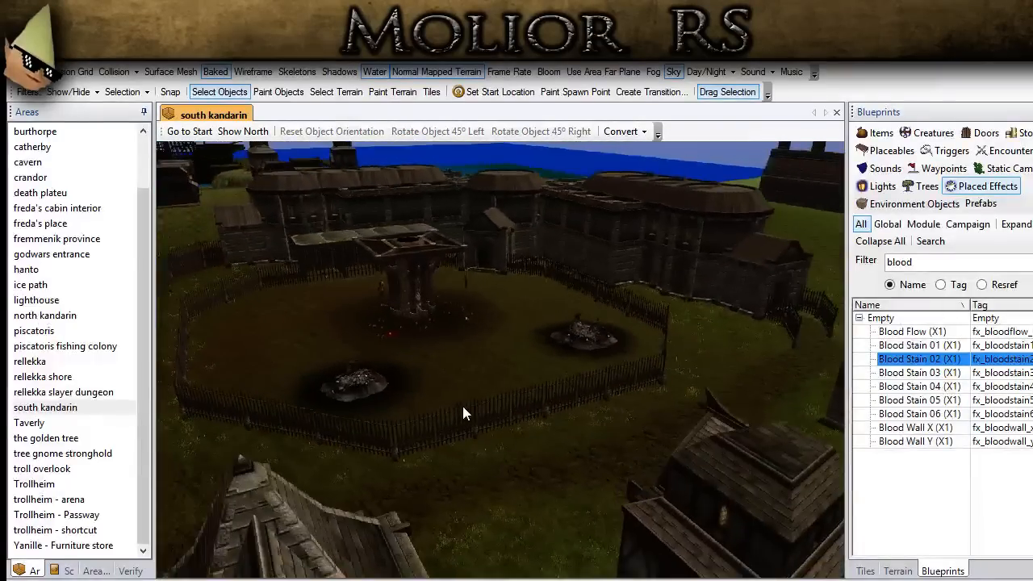
middle_click_drag(429, 406, 647, 456)
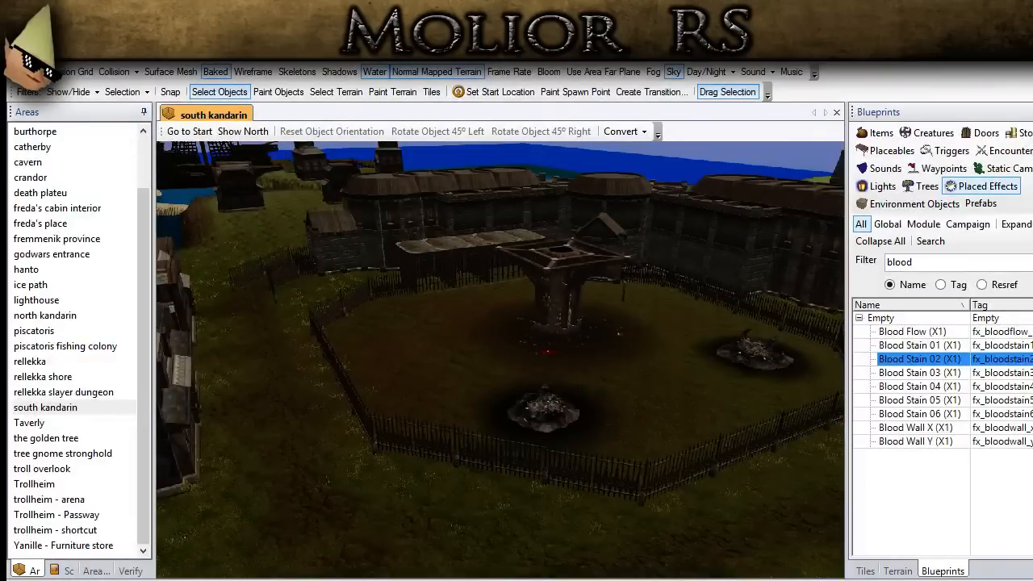
scroll(387, 445, "down", 2)
middle_click_drag(387, 354, 434, 321)
scroll(434, 321, "up", 2)
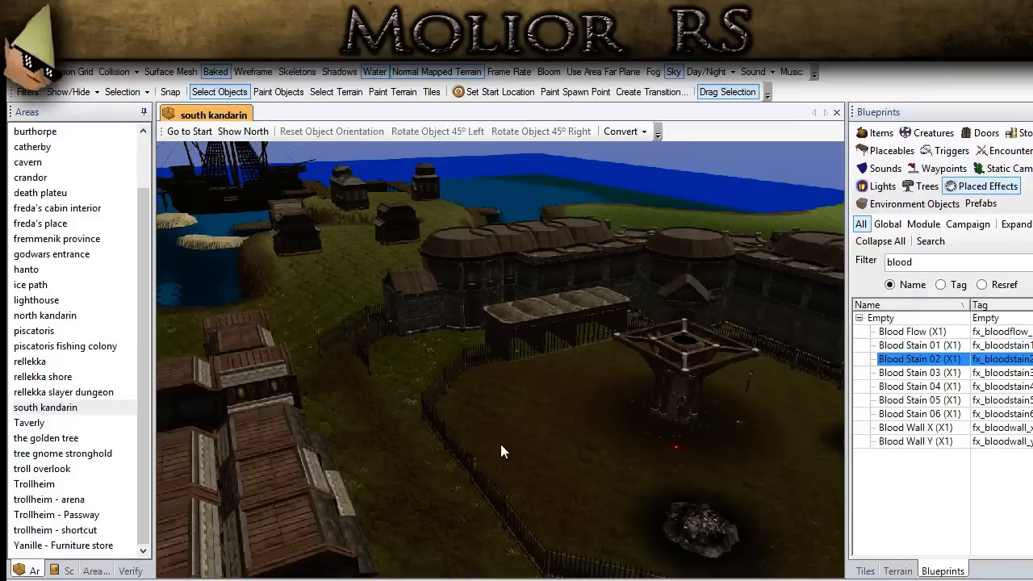
Examine the ground colouring across the whole fenced field from several angles and distances.
scroll(500, 443, "down", 3)
scroll(500, 444, "up", 3)
middle_click_drag(602, 514, 386, 408)
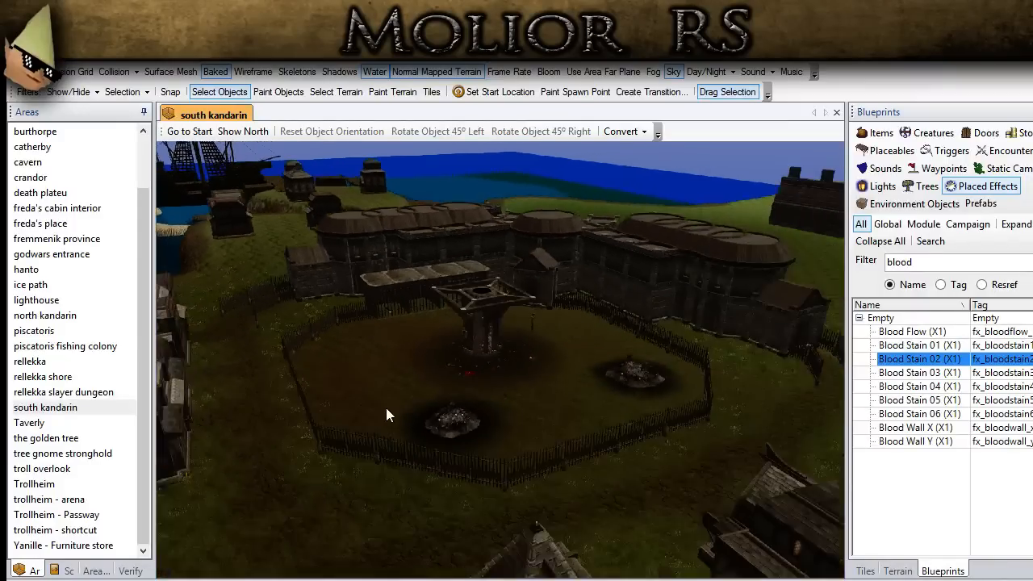
scroll(385, 408, "up", 5)
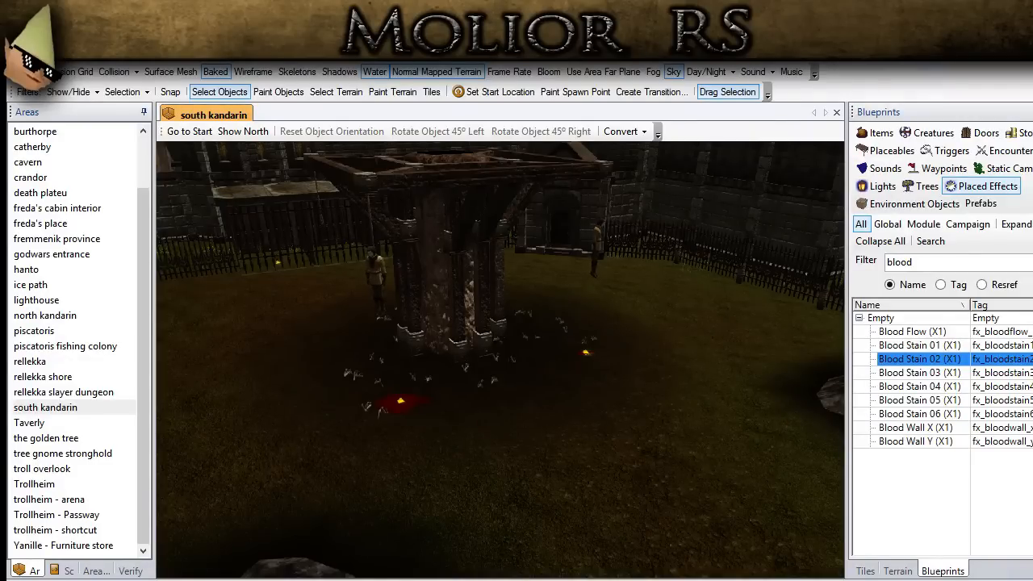
scroll(427, 466, "down", 5)
middle_click_drag(427, 465, 355, 456)
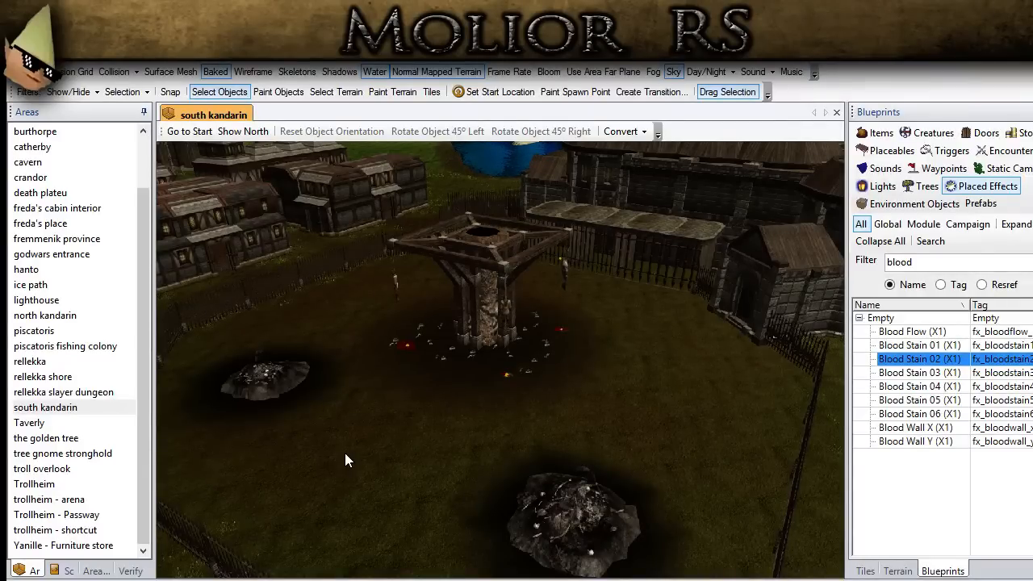
scroll(357, 431, "down", 3)
scroll(357, 431, "up", 4)
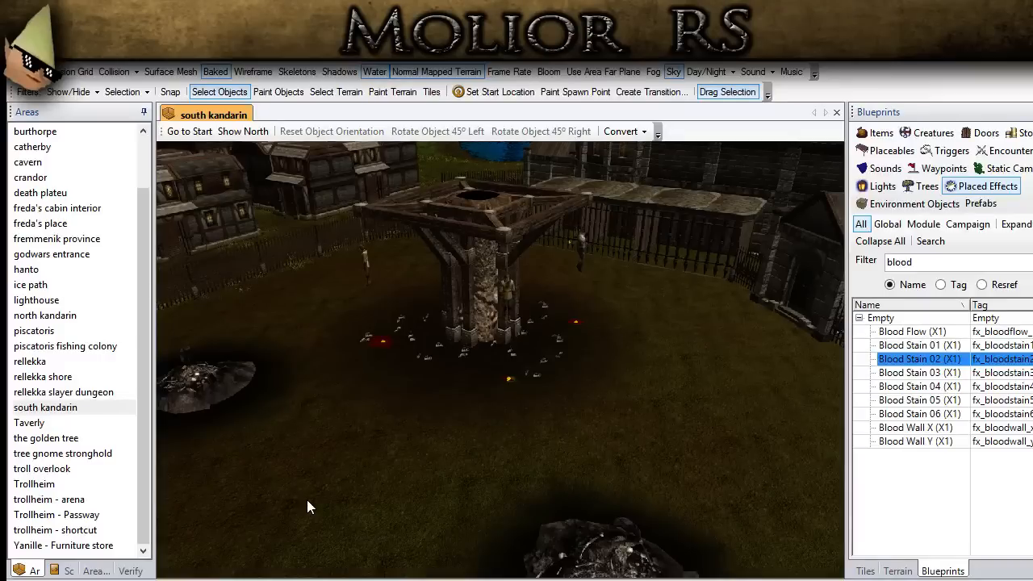
scroll(307, 499, "down", 5)
scroll(332, 495, "up", 3)
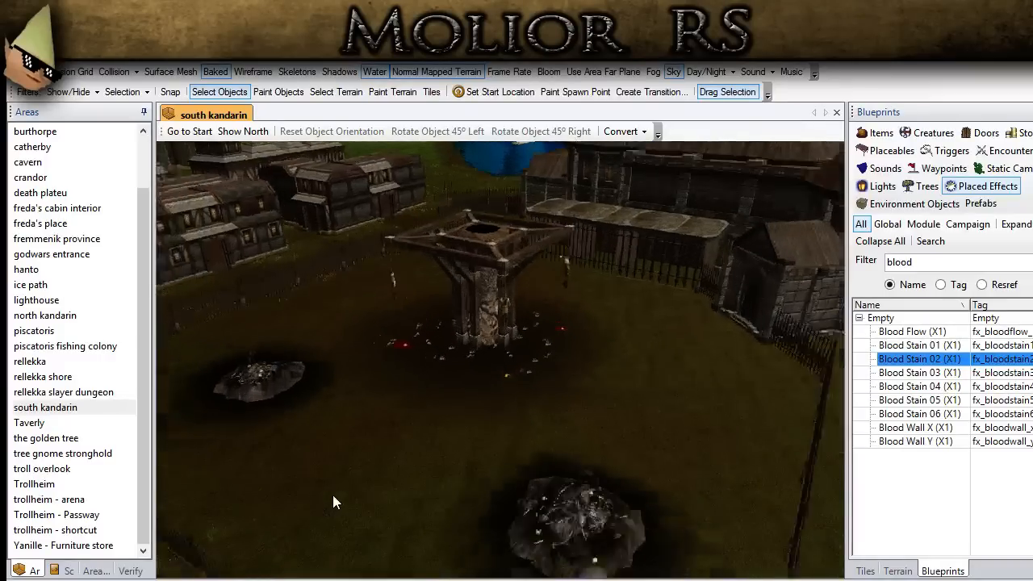
middle_click_drag(333, 491, 417, 398)
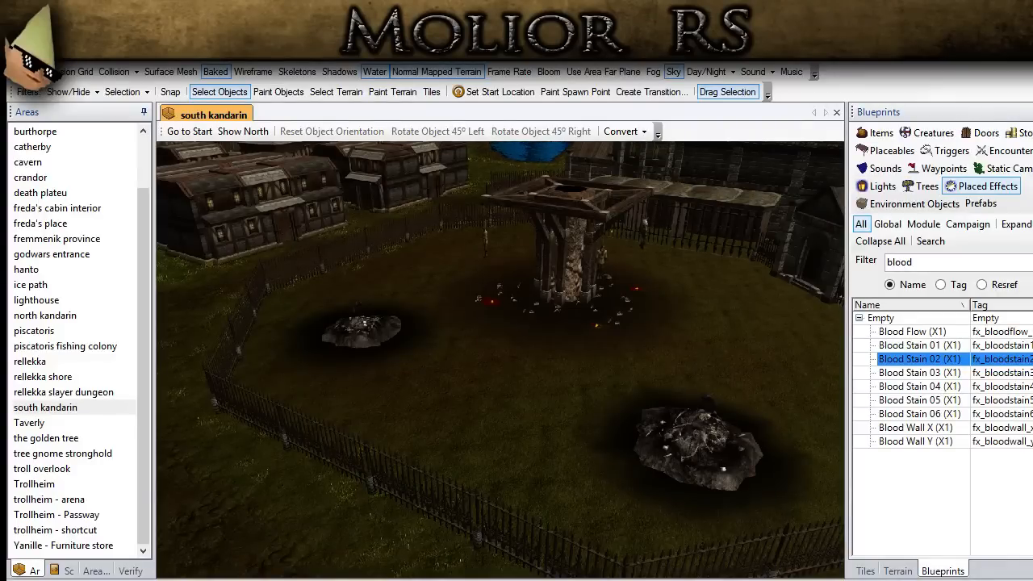
middle_click_drag(462, 411, 866, 530)
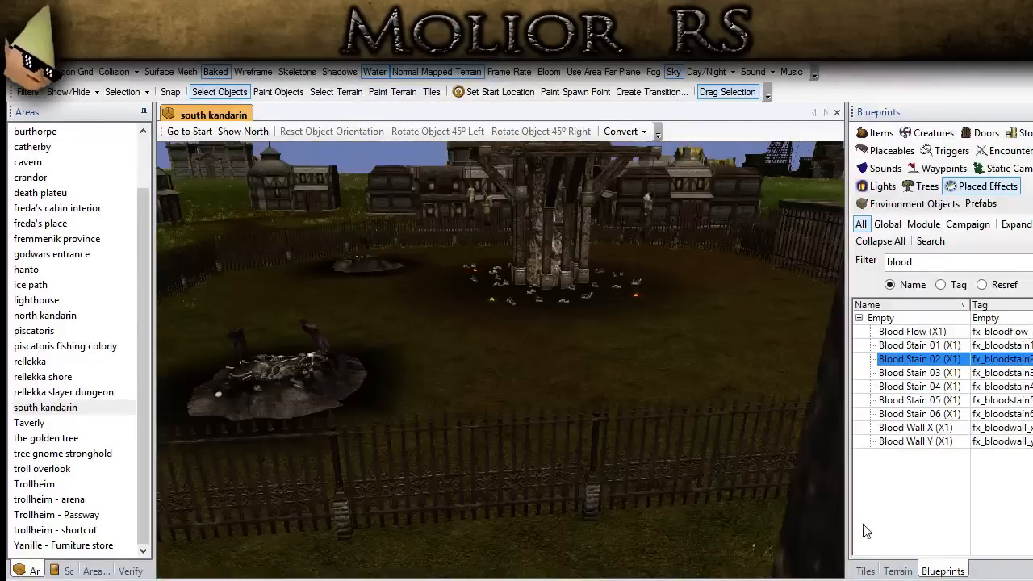
Set the terrain Color brush's paint colour to dark red.
left_click(897, 570)
left_click(895, 171)
scroll(985, 372, "down", 2)
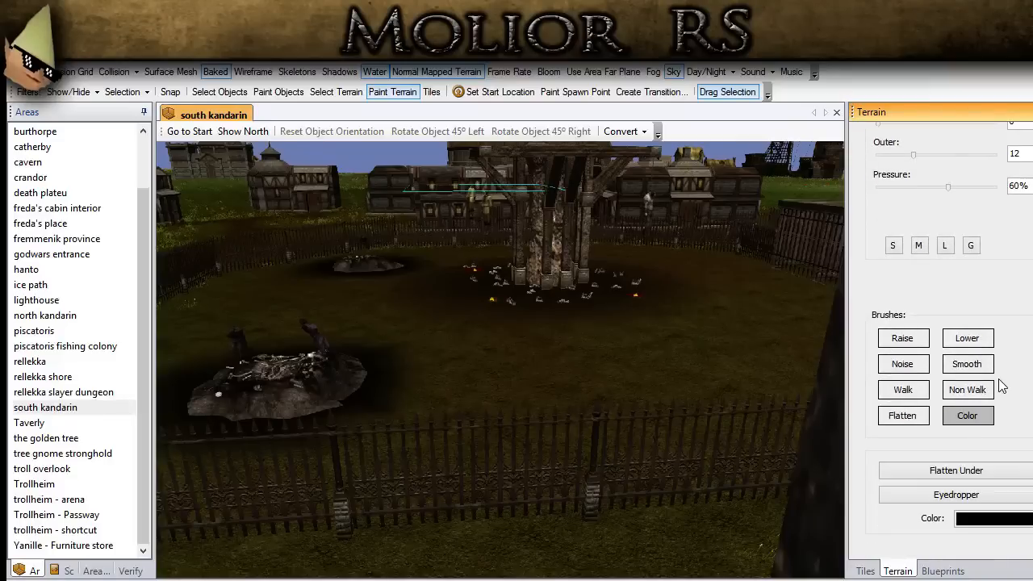
left_click(1012, 520)
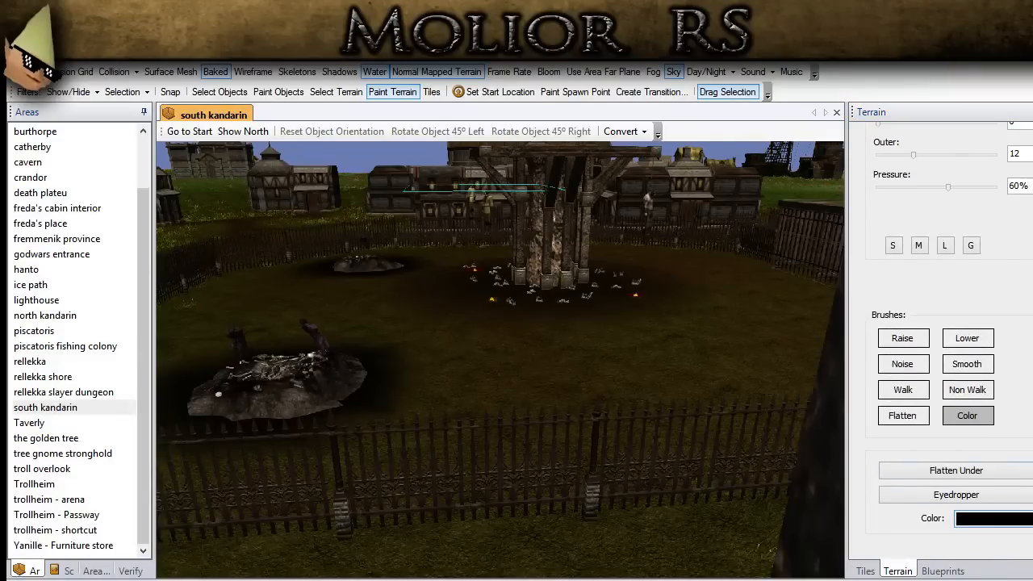
left_click(374, 333)
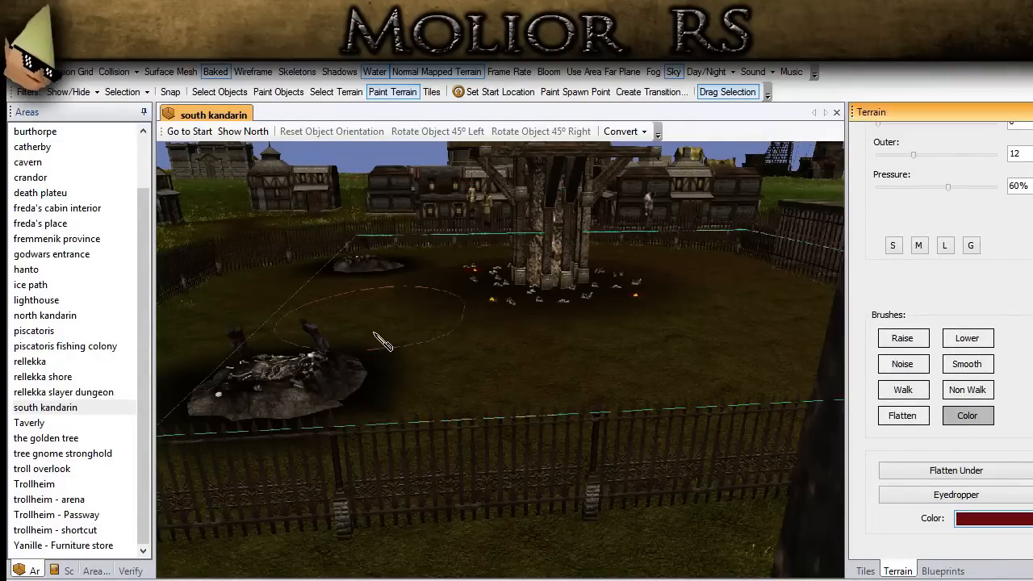
Try painting a dark red patch at 60% pressure on the grass between the large pyre and the stone building.
middle_click_drag(373, 333, 573, 400)
scroll(573, 400, "down", 4)
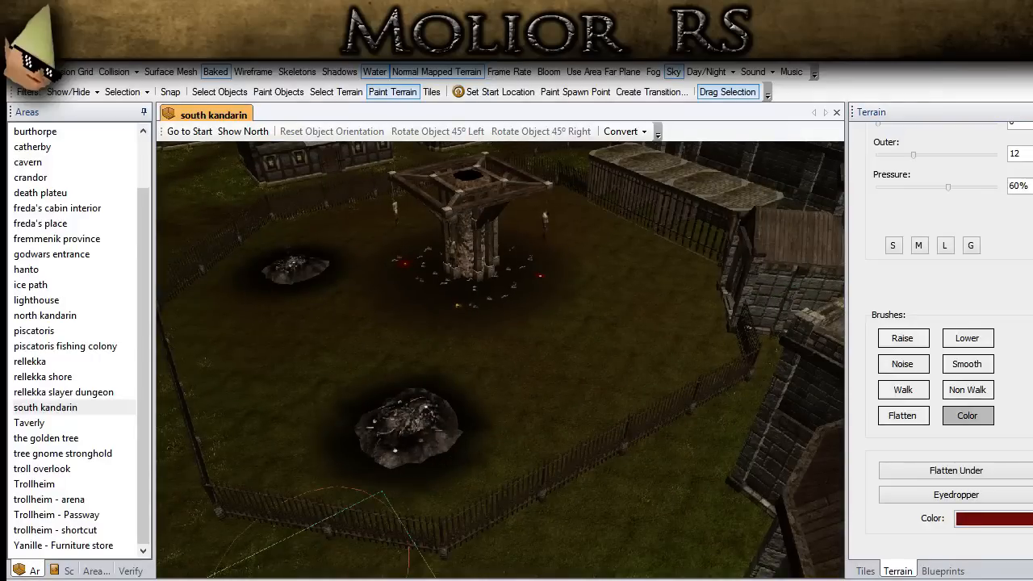
left_click_drag(643, 340, 597, 405)
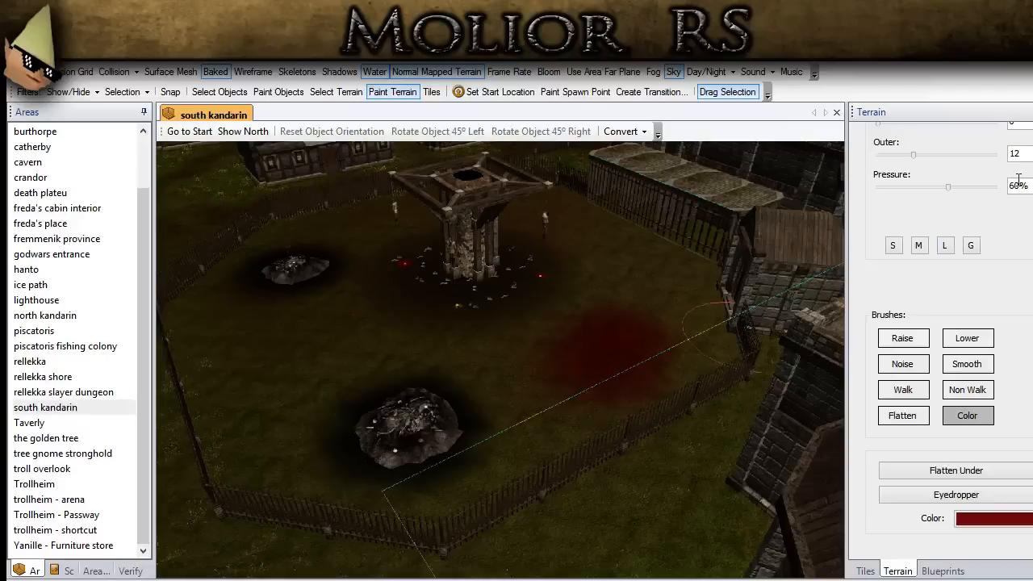
key("ctrl+z")
Reduce the brush pressure to 10% and tint the grass dark red across the fenced field around the pillar and pyres.
left_click_drag(1016, 186, 1005, 186)
type("1")
mouse_move(622, 331)
left_mouse_down()
mouse_move(604, 401)
mouse_move(572, 343)
mouse_move(391, 381)
mouse_move(320, 335)
mouse_move(319, 412)
left_mouse_up()
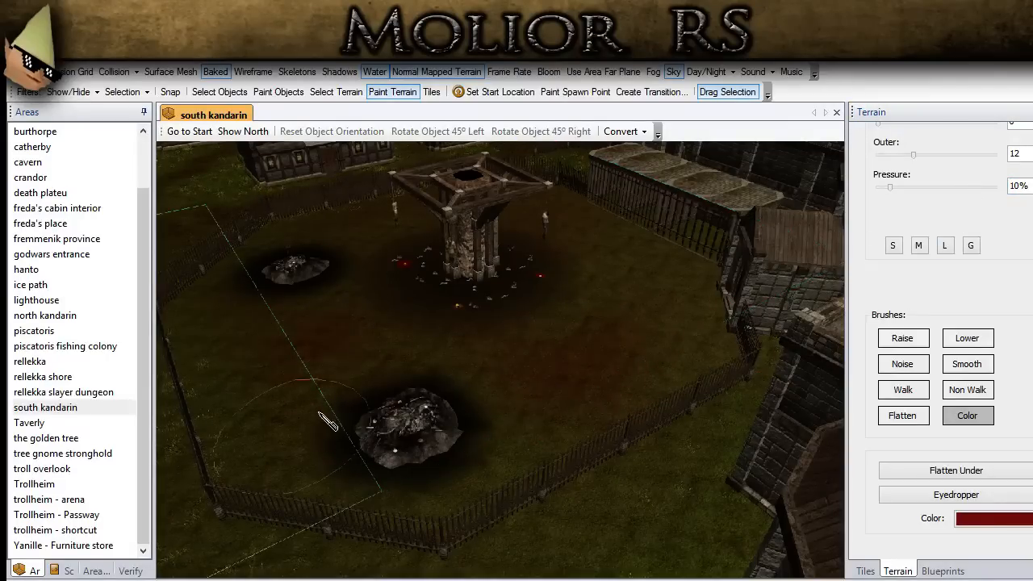
middle_click_drag(320, 412, 412, 436)
left_click_drag(412, 437, 275, 380)
middle_click_drag(275, 380, 428, 388)
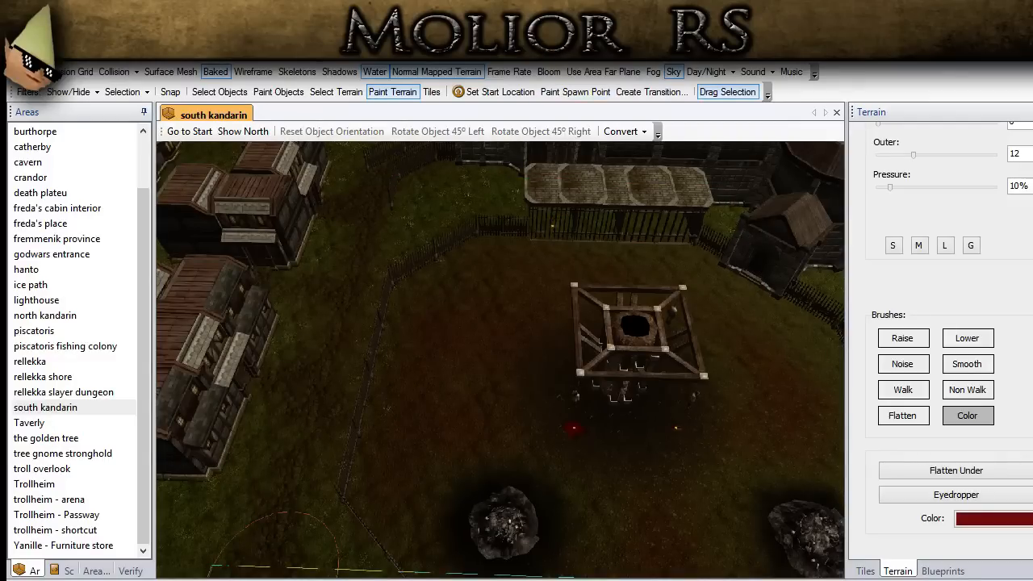
left_click(241, 94)
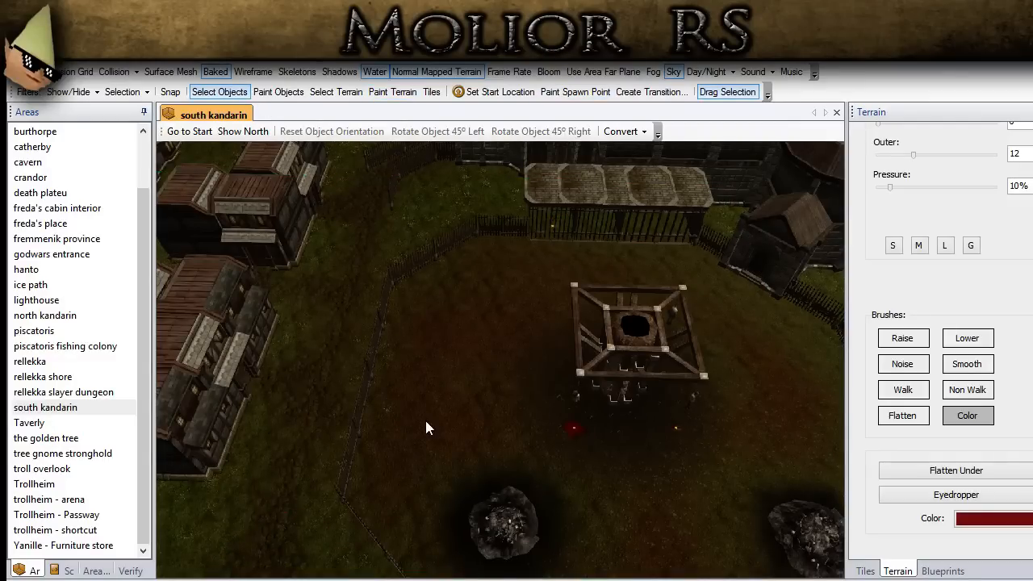
Review the red-tinted ground around the pillar and pyres, both close up and from outside the fence.
left_click_drag(568, 469, 452, 332, "ctrl")
mouse_move(445, 355)
middle_mouse_down()
mouse_move(435, 366)
mouse_move(399, 356)
mouse_move(165, 350)
mouse_move(430, 367)
middle_mouse_up()
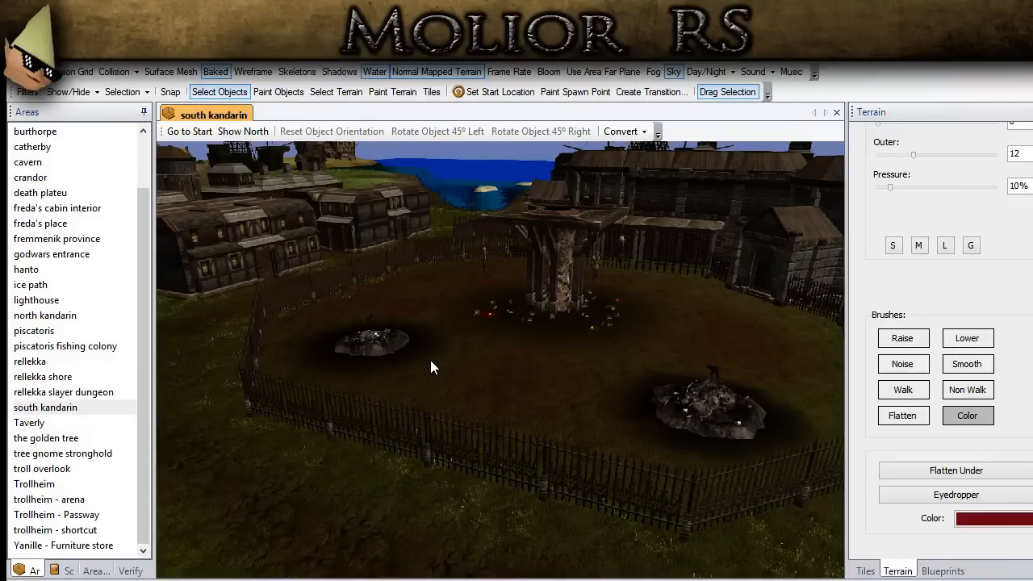
scroll(456, 339, "up", 5)
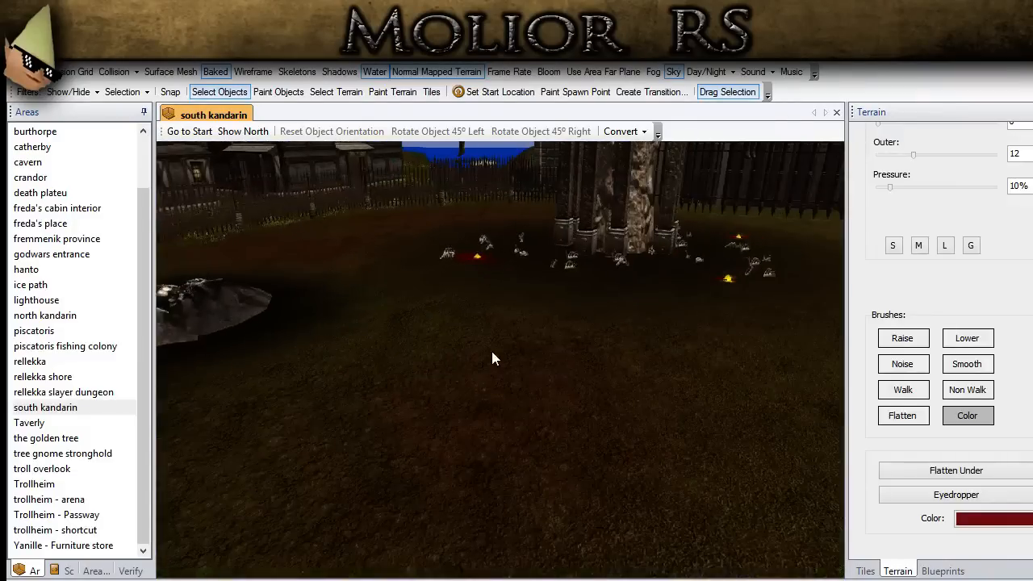
scroll(470, 386, "down", 6)
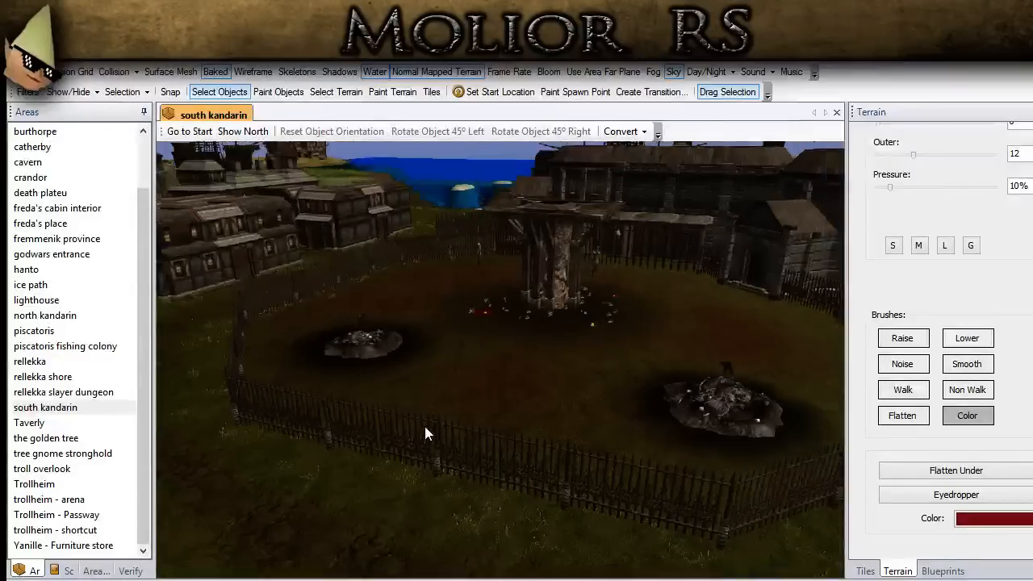
middle_click_drag(425, 427, 526, 301)
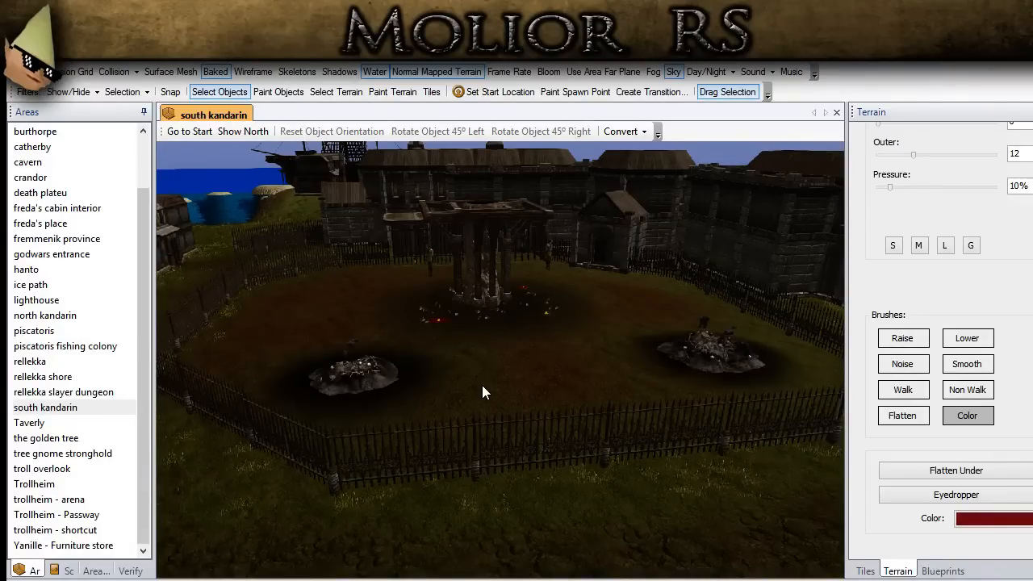
middle_click_drag(482, 385, 395, 426)
scroll(433, 358, "down", 3)
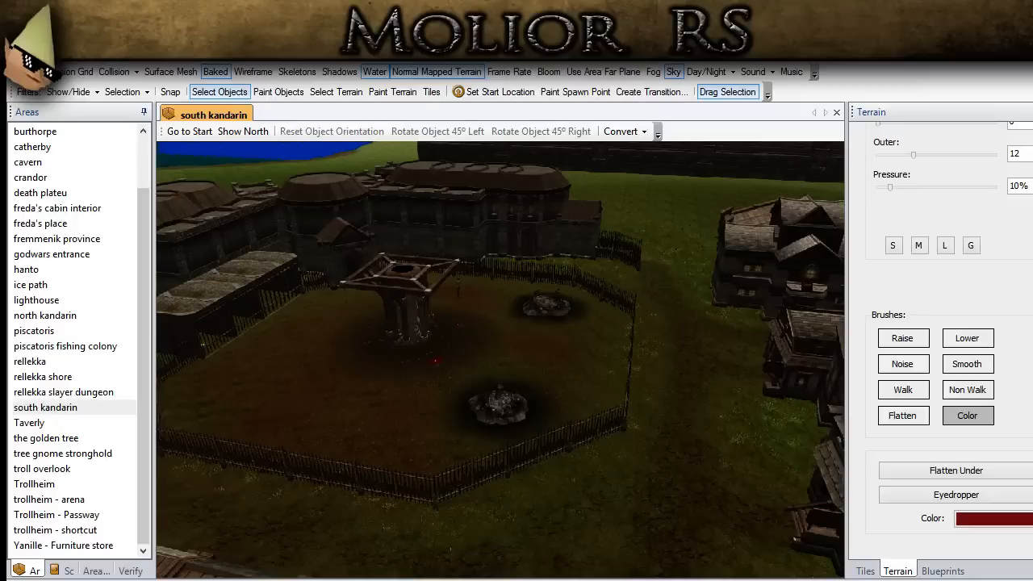
middle_click_drag(403, 444, 392, 461)
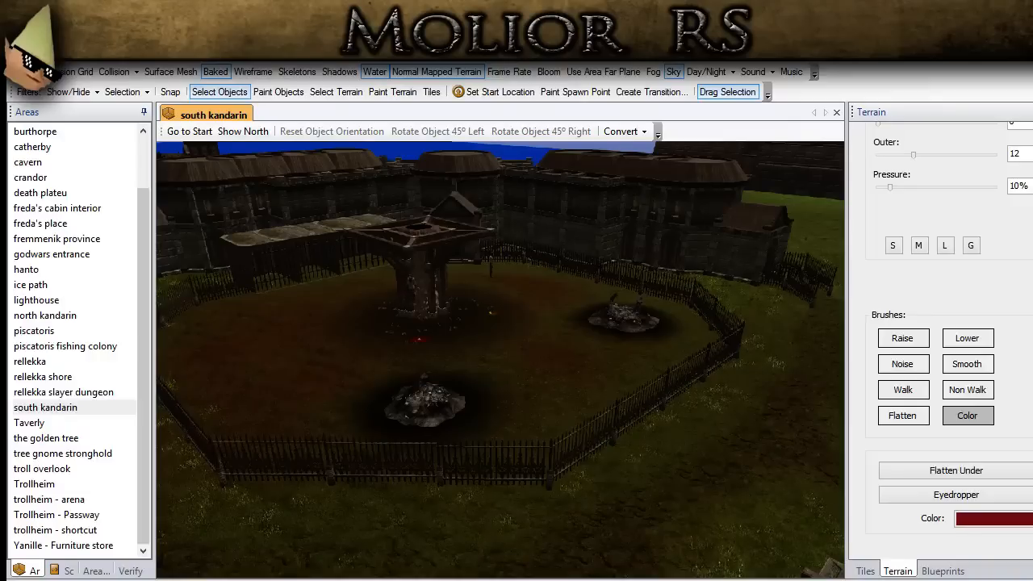
Inspect the village houses and the fenced gallows field, both close to the pyres and from across the rooftops.
middle_click_drag(427, 442, 738, 191)
scroll(305, 396, "up", 4)
middle_click_drag(305, 396, 613, 452)
middle_click_drag(353, 330, 479, 462)
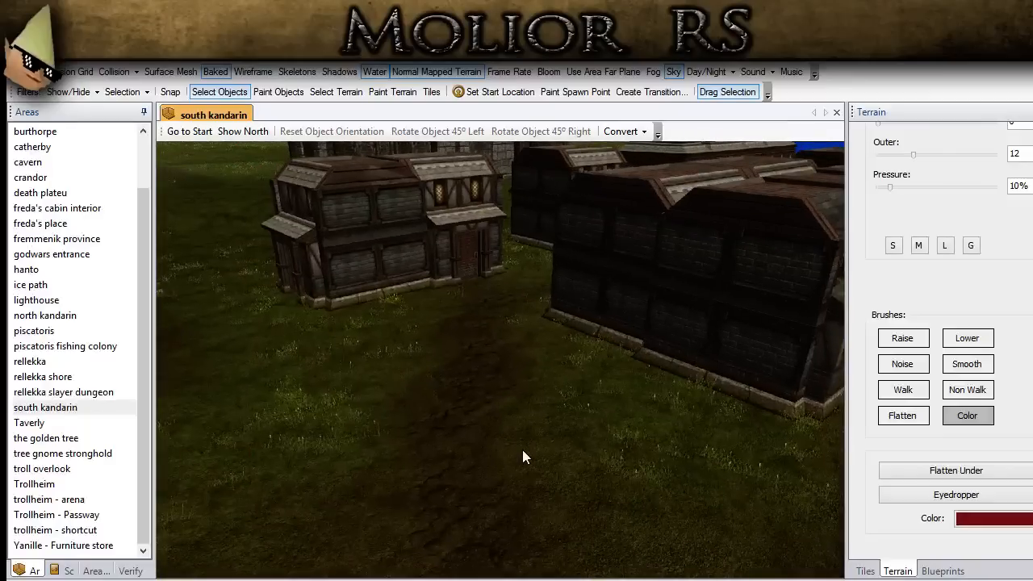
scroll(541, 408, "down", 5)
middle_click_drag(572, 419, 389, 312)
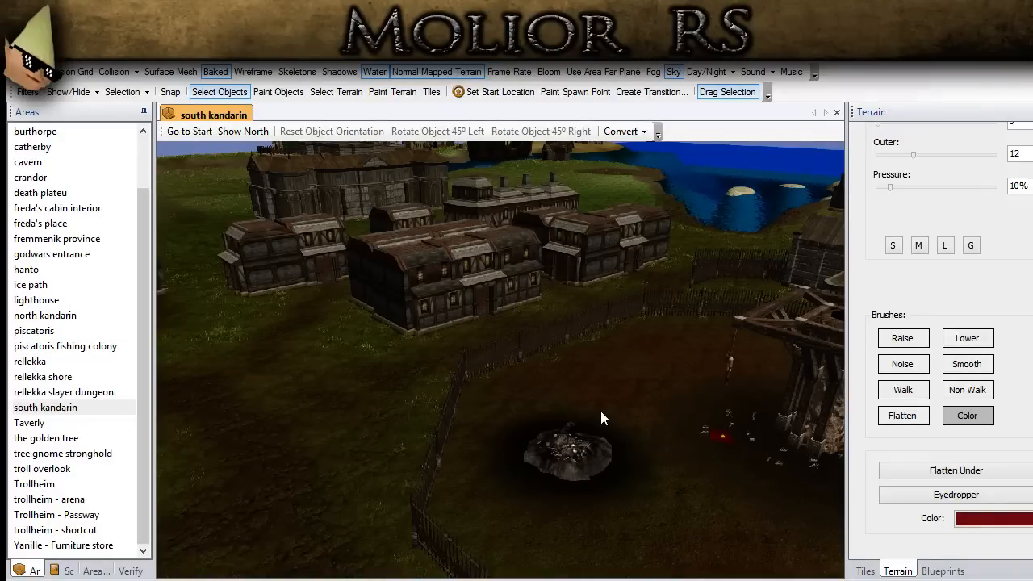
middle_click_drag(565, 359, 513, 286)
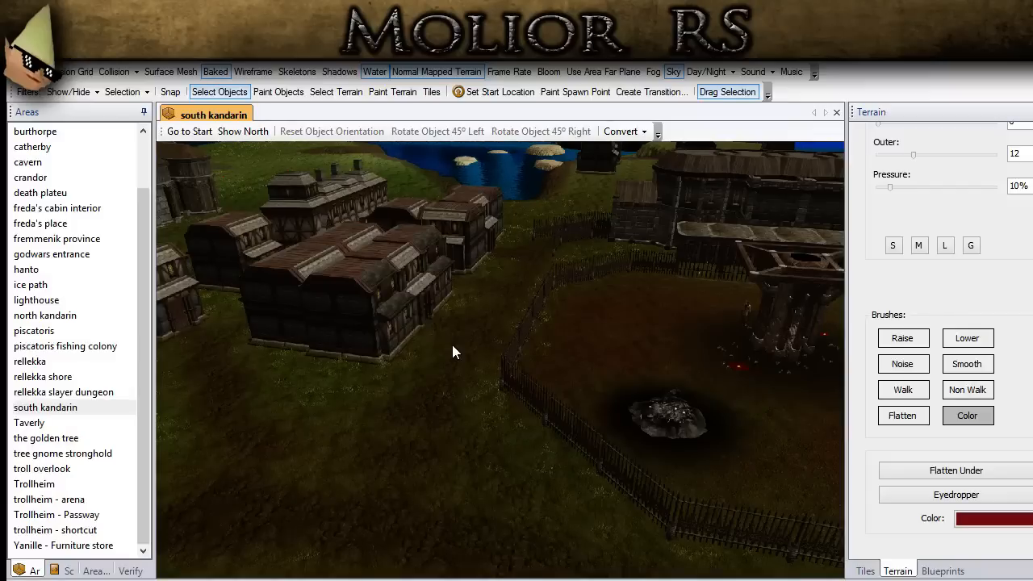
middle_click_drag(613, 449, 376, 421)
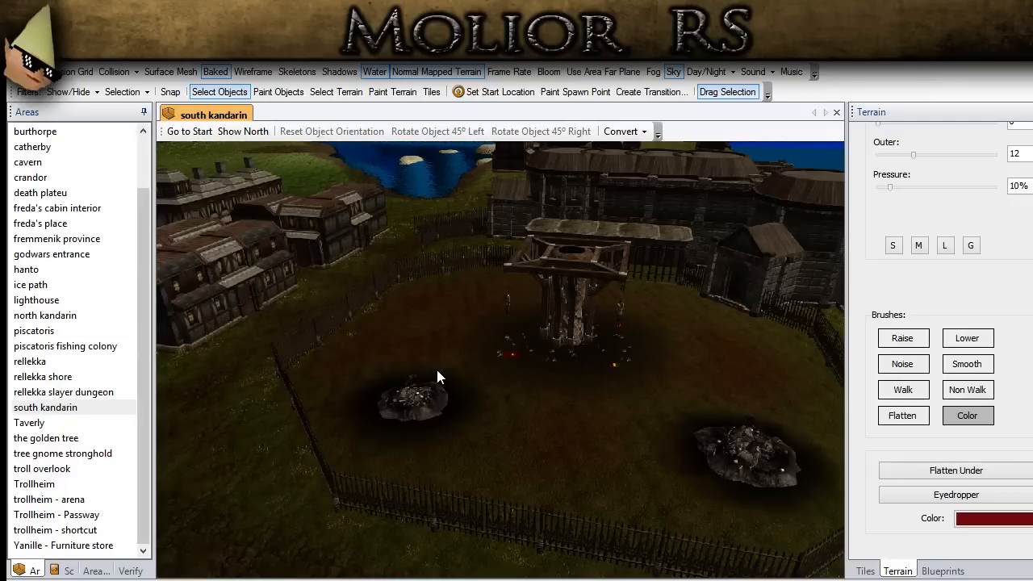
scroll(437, 369, "up", 5)
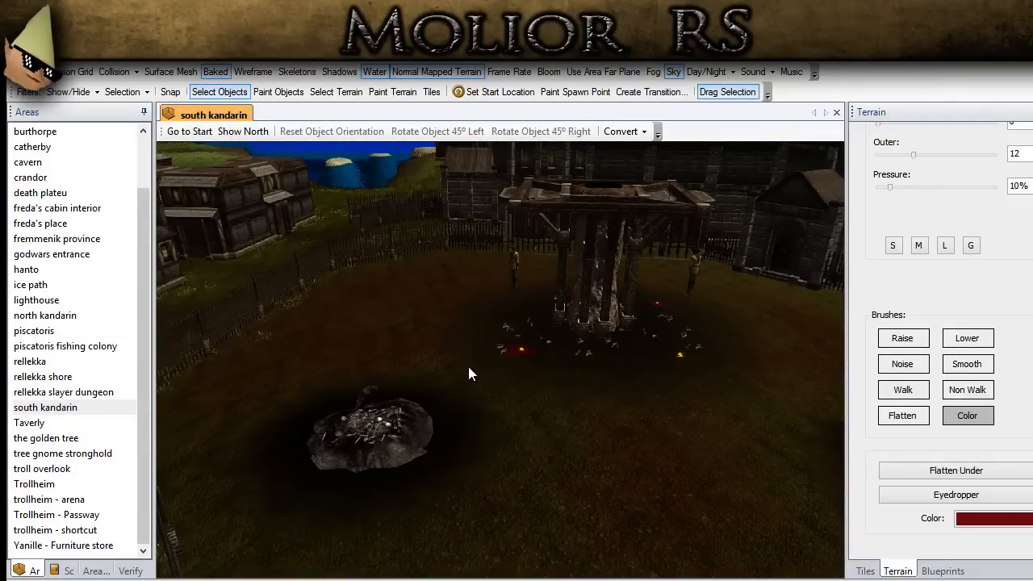
scroll(418, 338, "down", 5)
middle_click_drag(663, 441, 282, 321)
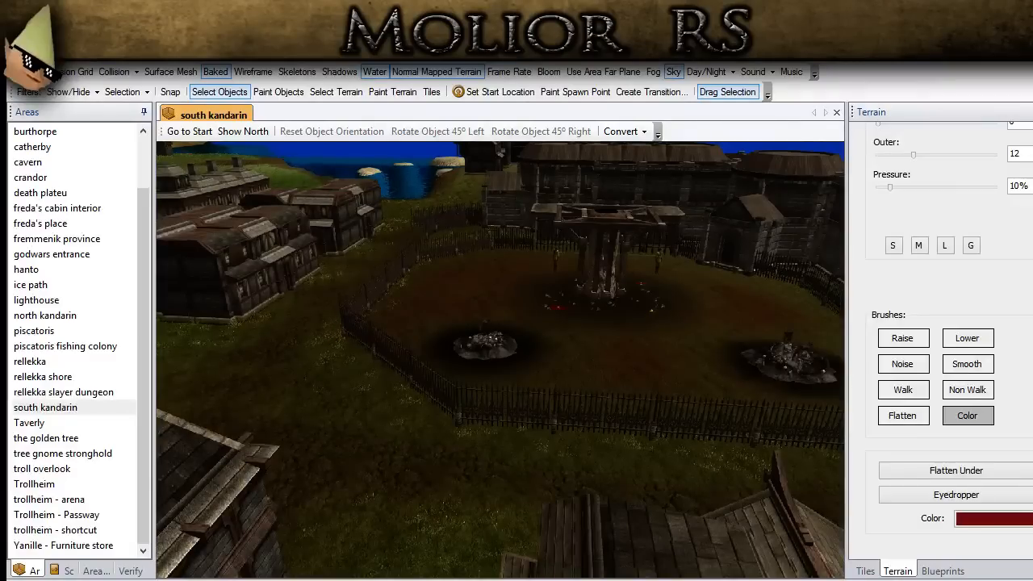
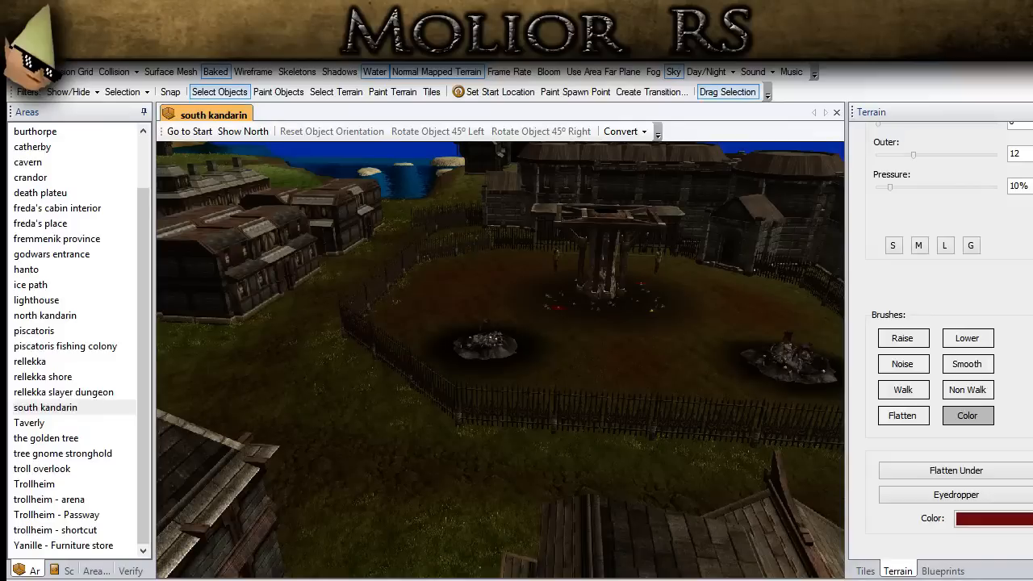
Review the fenced field's pyres, gallows pillar and red ground tint from several sides and from a distant village overview.
middle_click_drag(450, 443, 402, 484)
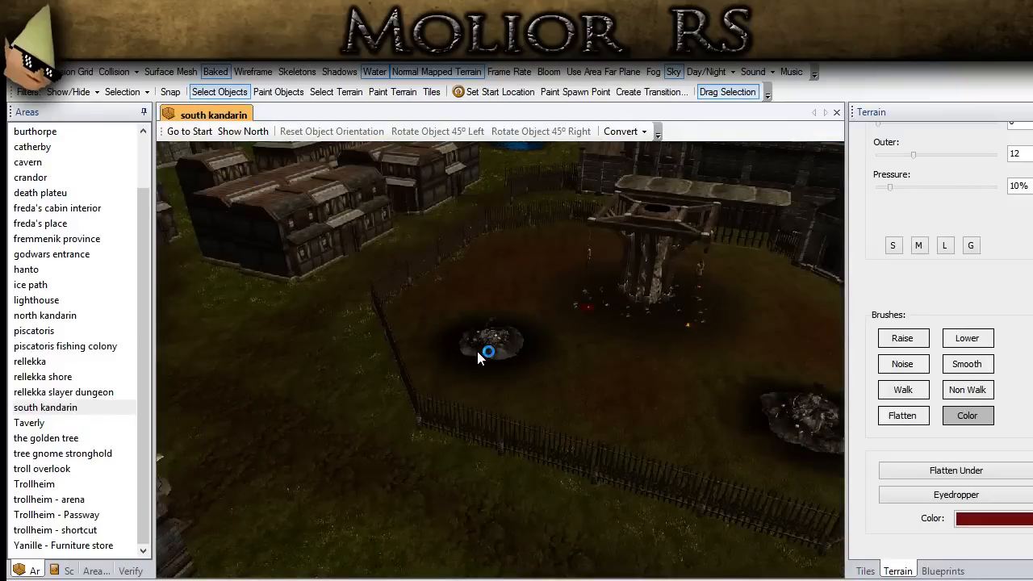
middle_click_drag(606, 402, 384, 398)
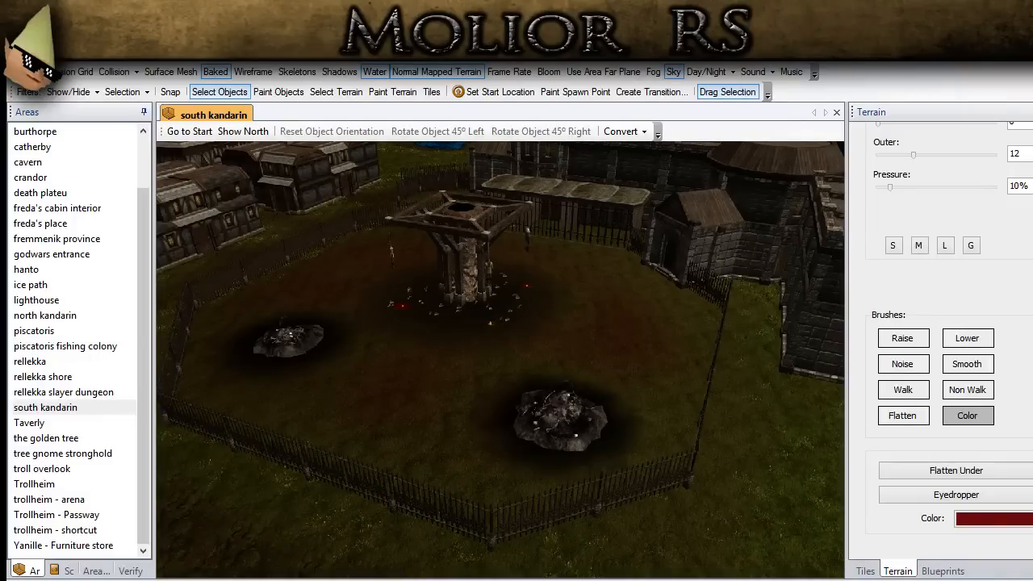
middle_click_drag(409, 434, 338, 463)
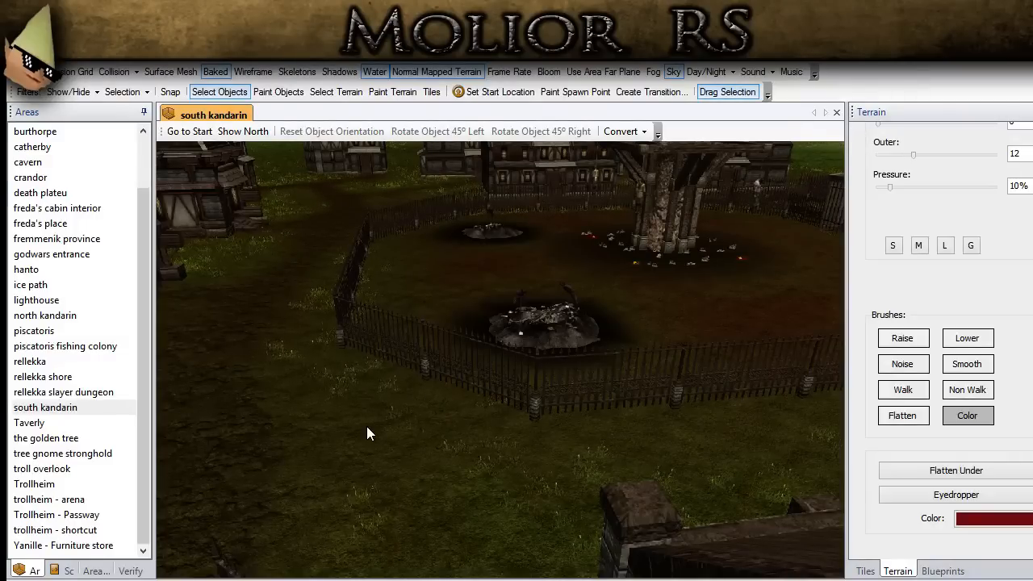
middle_click_drag(428, 418, 533, 428)
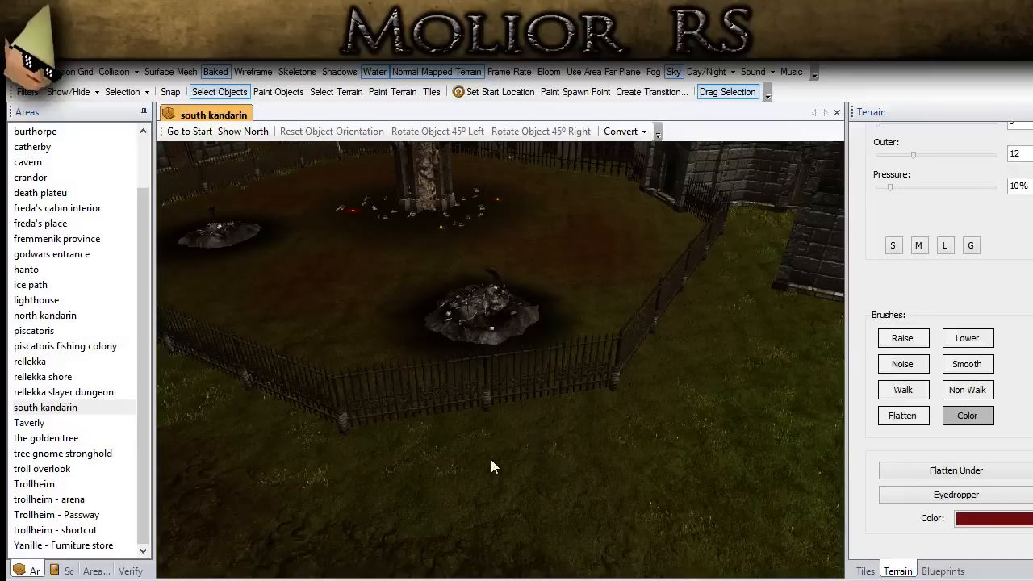
scroll(490, 459, "down", 5)
right_click_drag(486, 450, 501, 438)
scroll(473, 432, "up", 5)
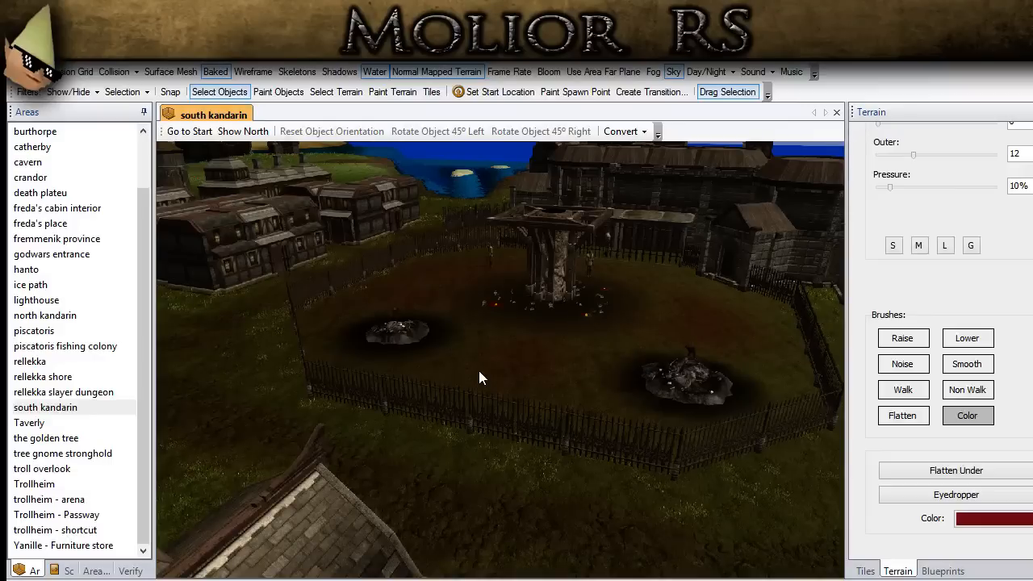
middle_click_drag(478, 370, 419, 413)
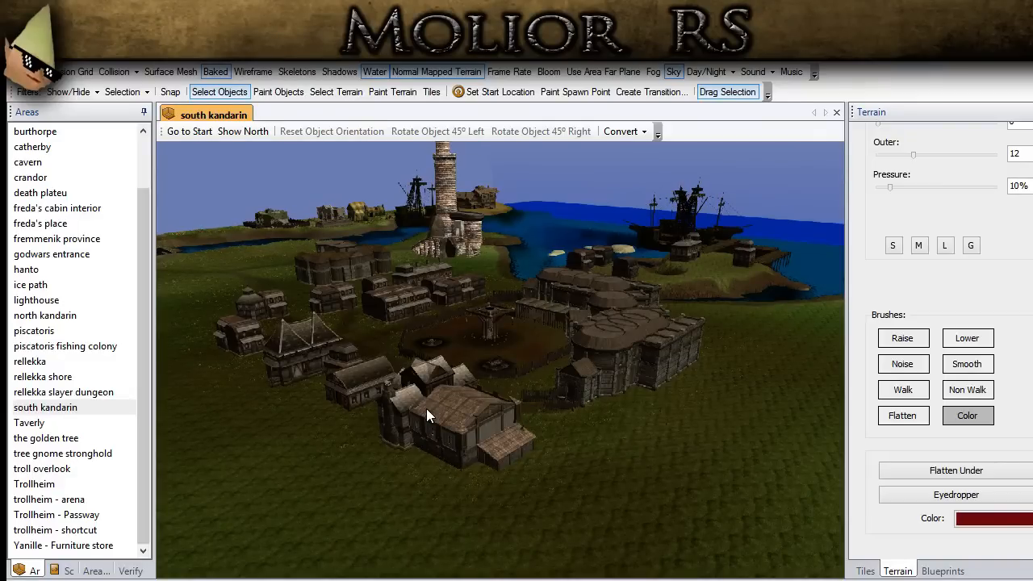
scroll(426, 408, "up", 8)
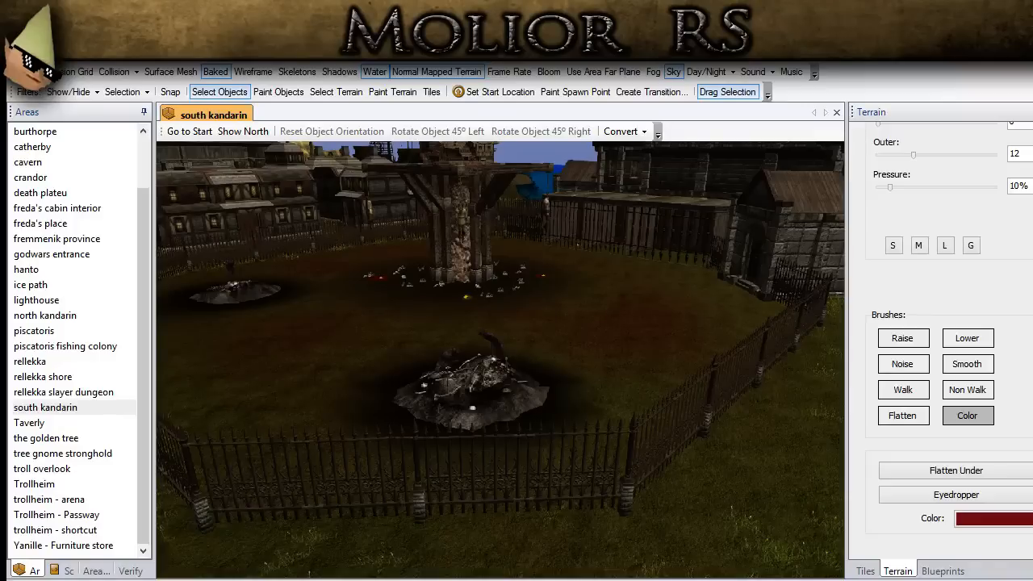
middle_click_drag(405, 436, 440, 458)
middle_click_drag(317, 440, 676, 407)
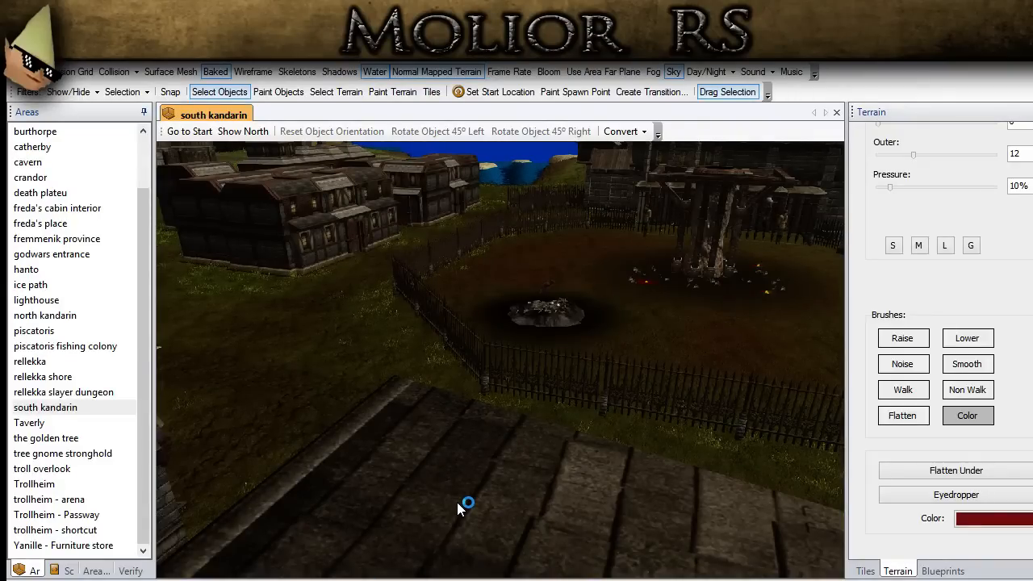
middle_click_drag(519, 434, 393, 368)
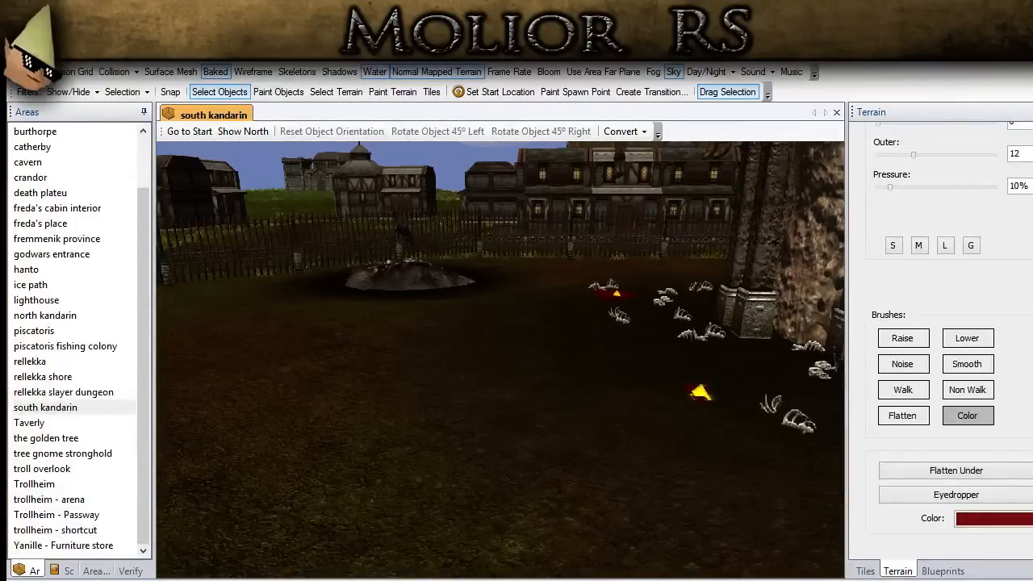
Set up the grass brush for the fenced field with 20% density and only AG_Weeds_04 selected.
scroll(940, 338, "up", 3)
left_click(897, 189)
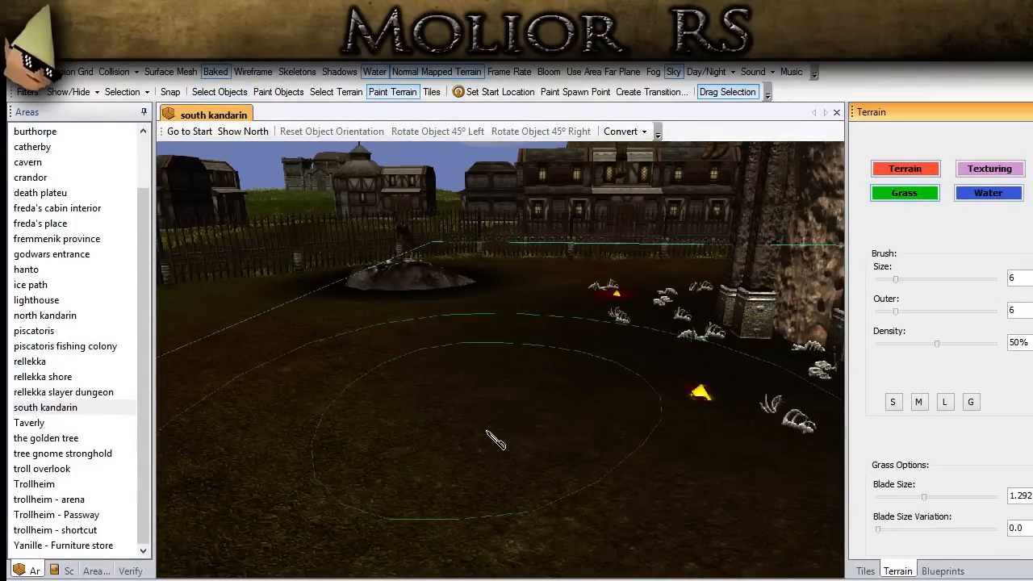
double_click(1014, 342)
type("20")
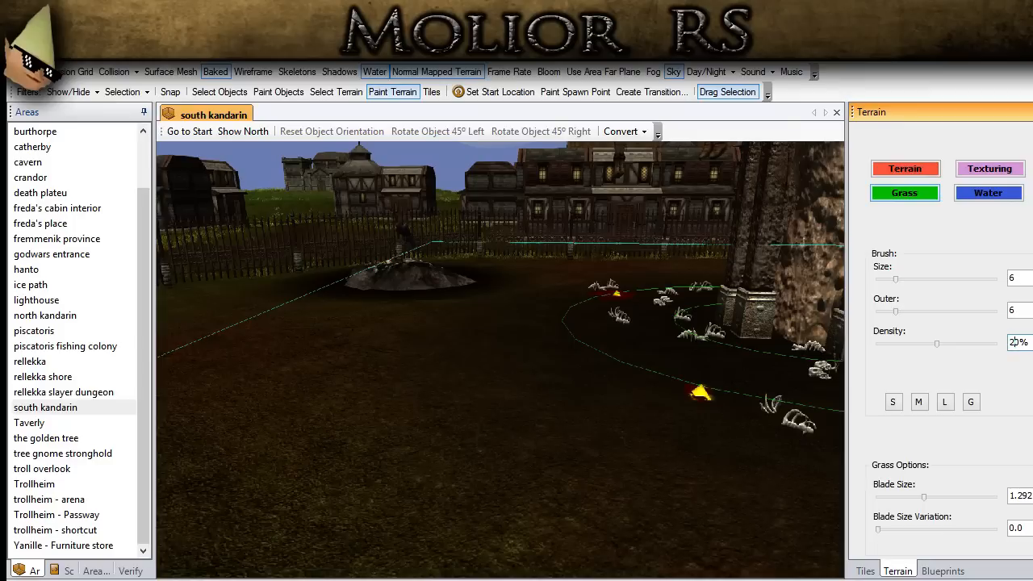
scroll(992, 355, "down", 4)
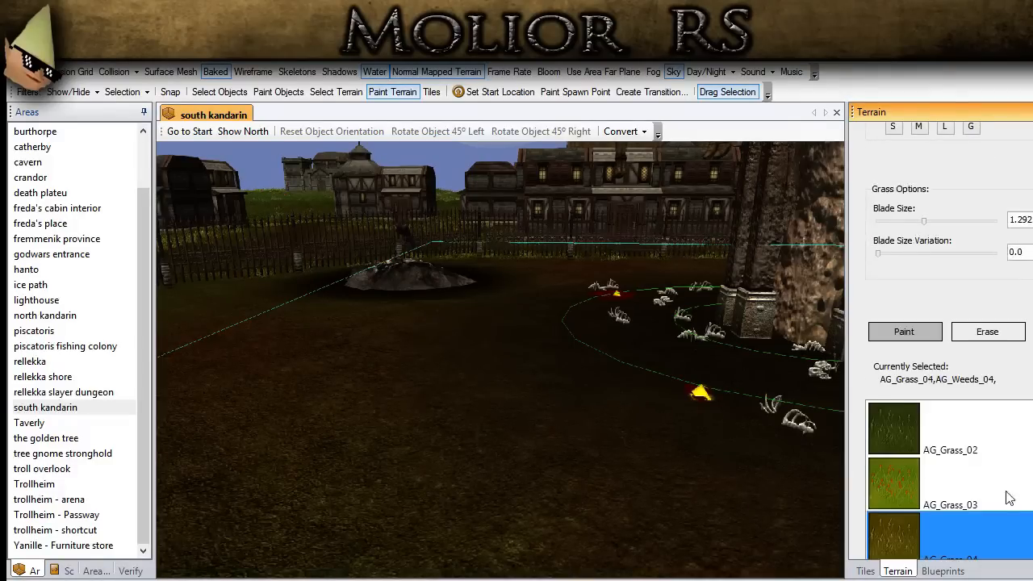
scroll(620, 423, "down", 3)
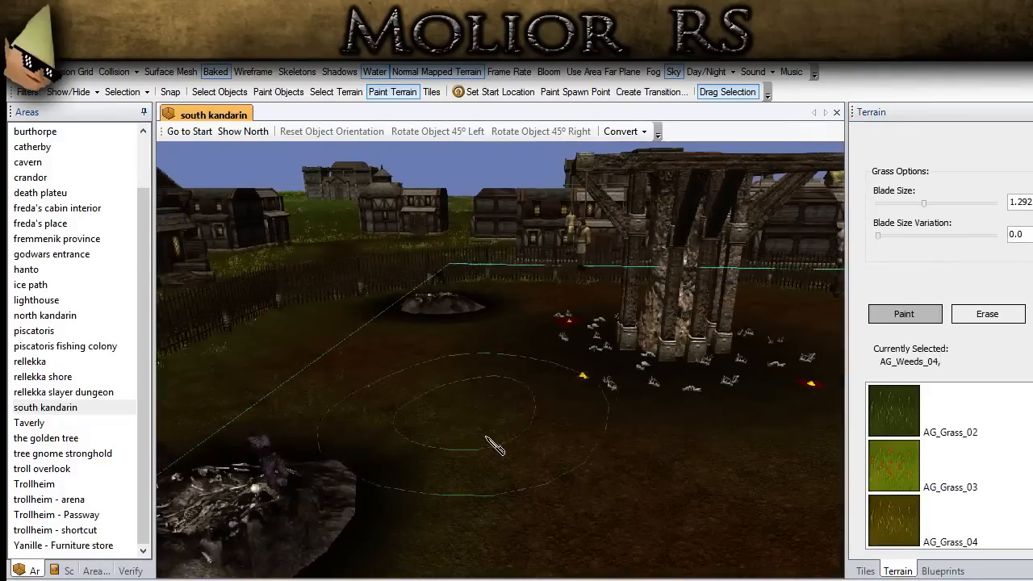
middle_click_drag(376, 400, 437, 420)
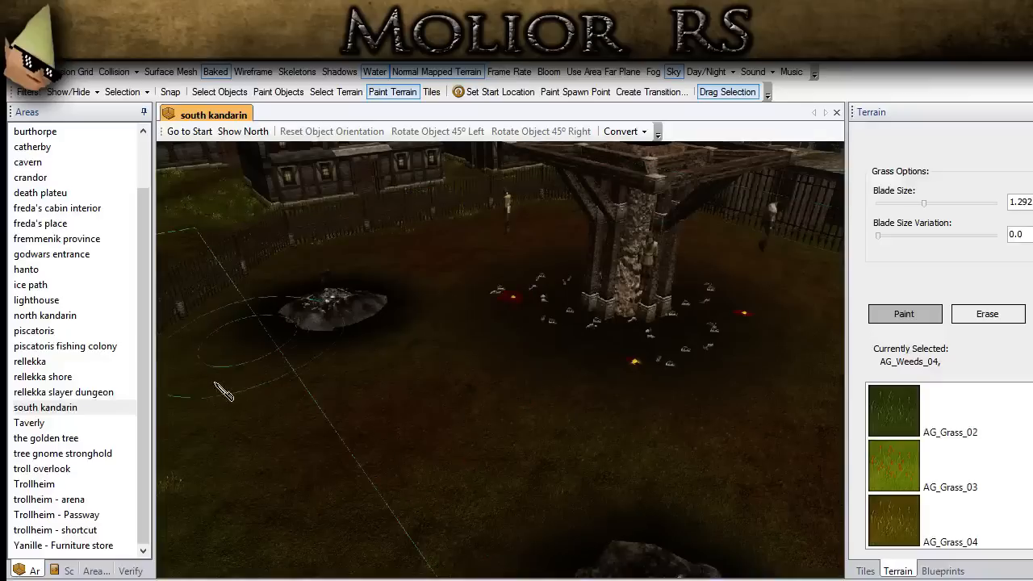
middle_click_drag(511, 414, 520, 396)
middle_click_drag(607, 461, 425, 450)
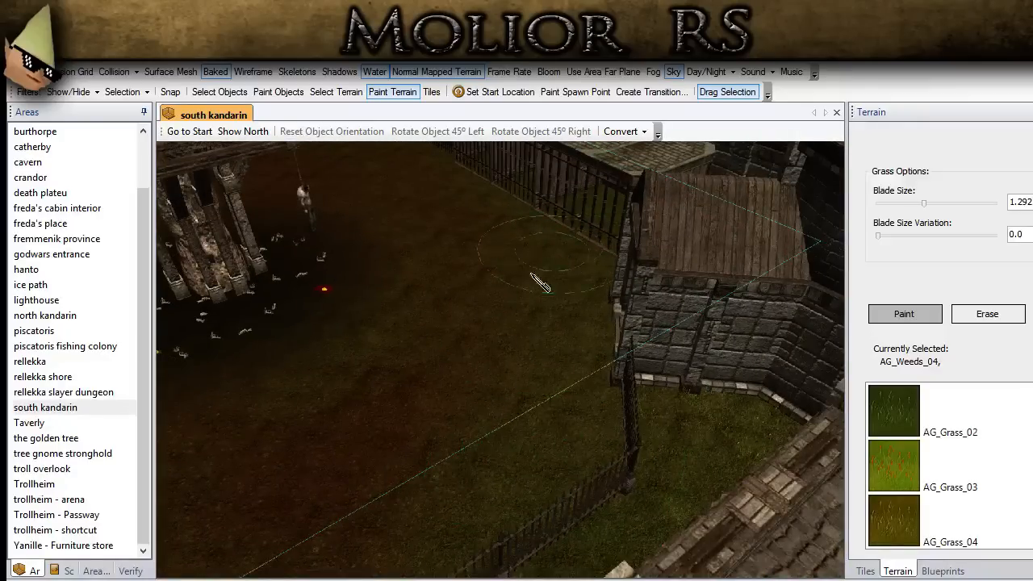
middle_click_drag(404, 293, 533, 443)
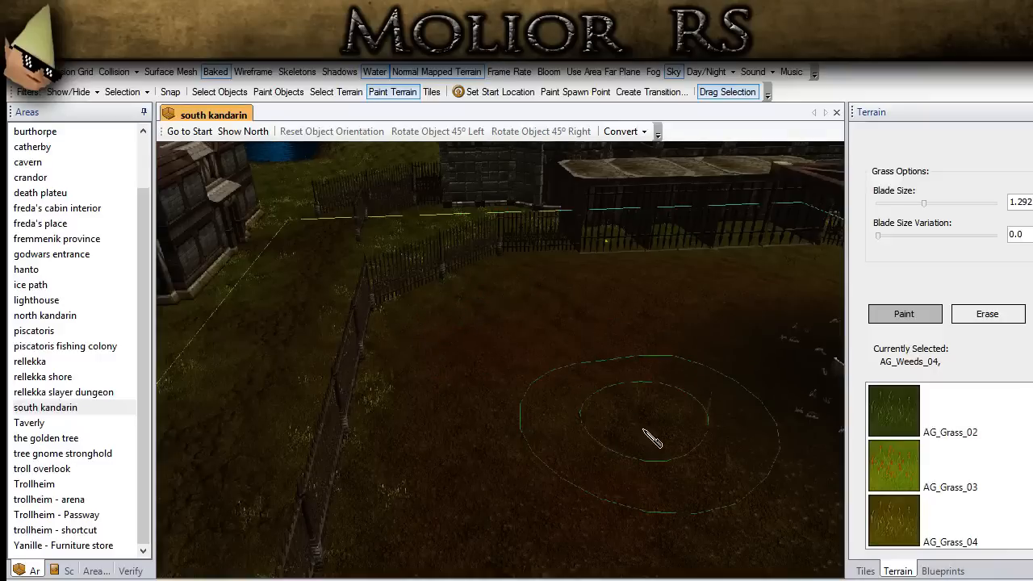
Choose the ButterflyTreeBW blueprint from the Unique trees for placement in the fenced field.
left_click(219, 92)
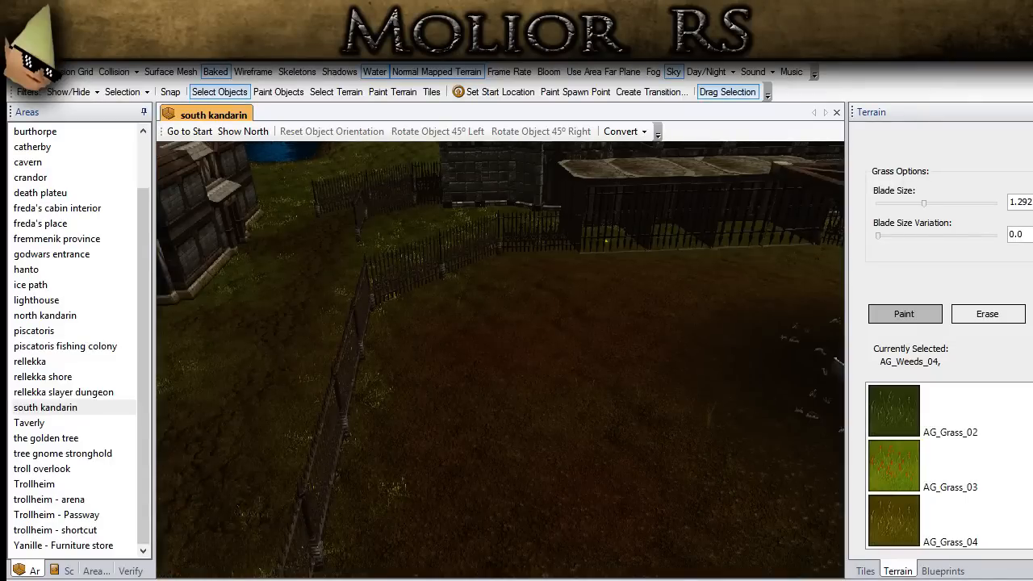
left_click(941, 570)
left_click(920, 186)
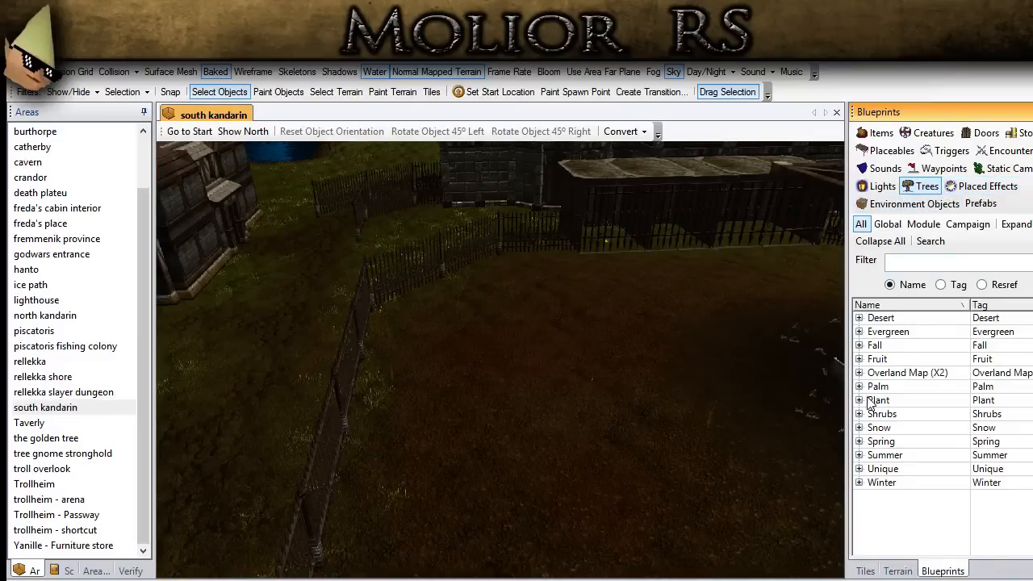
left_click(858, 469)
left_click(915, 525)
scroll(500, 424, "down", 6)
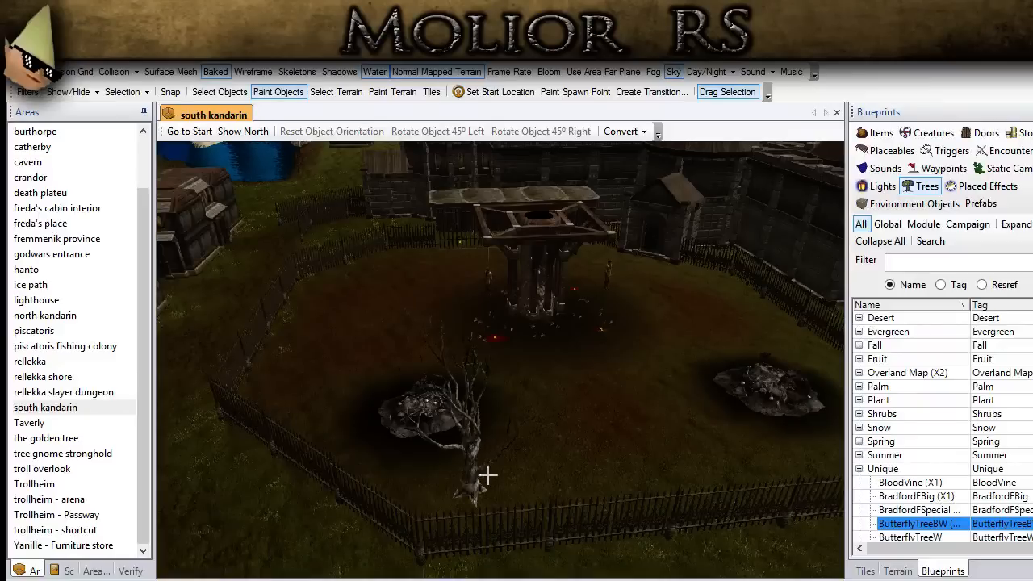
Place two bare ButterflyTreeBW trees inside the fence, one beside each funeral pyre.
middle_click_drag(486, 475, 218, 424)
middle_click_drag(460, 440, 670, 337)
scroll(539, 337, "down", 3)
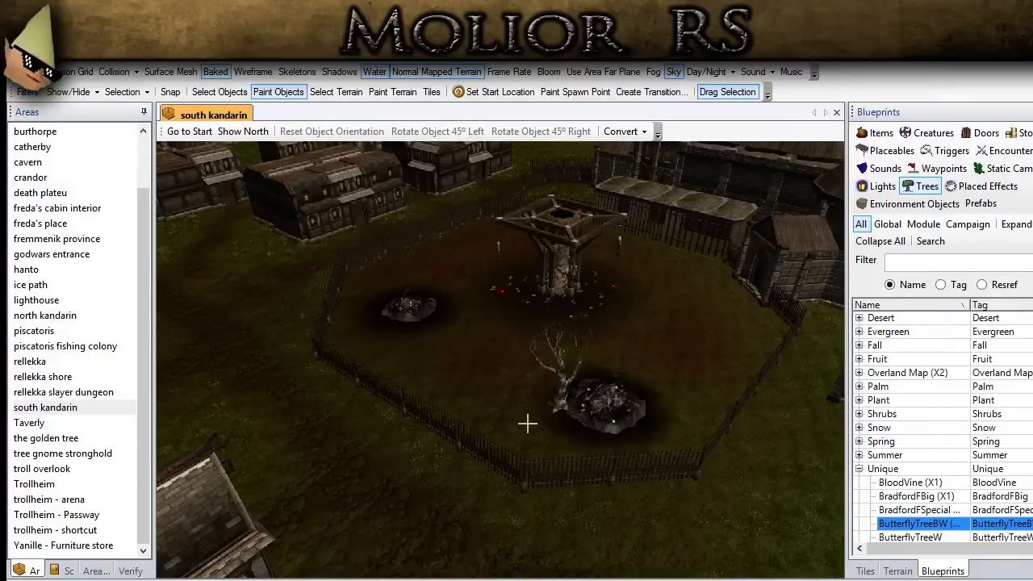
scroll(525, 422, "up", 3)
scroll(430, 476, "down", 3)
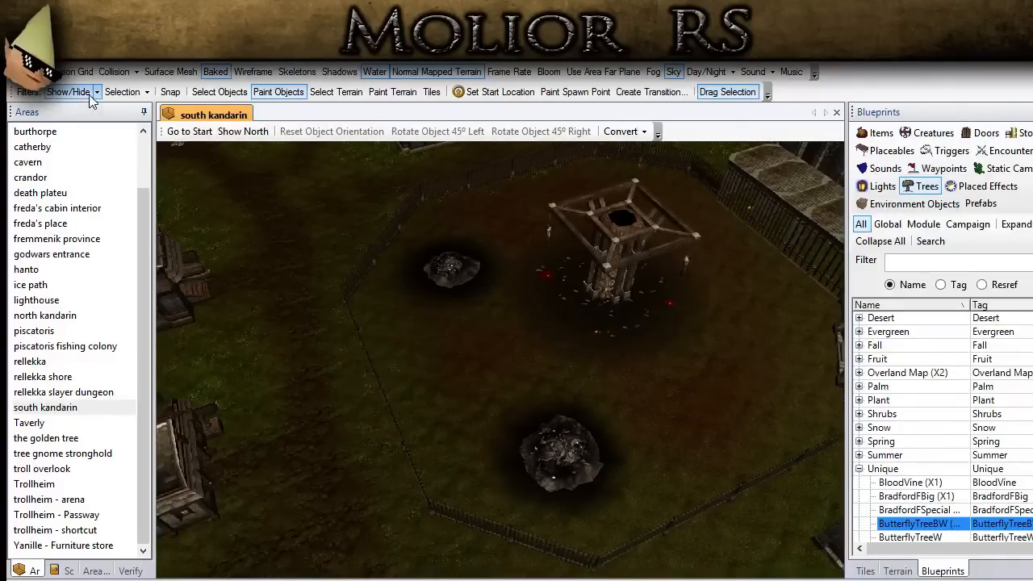
left_click(474, 502)
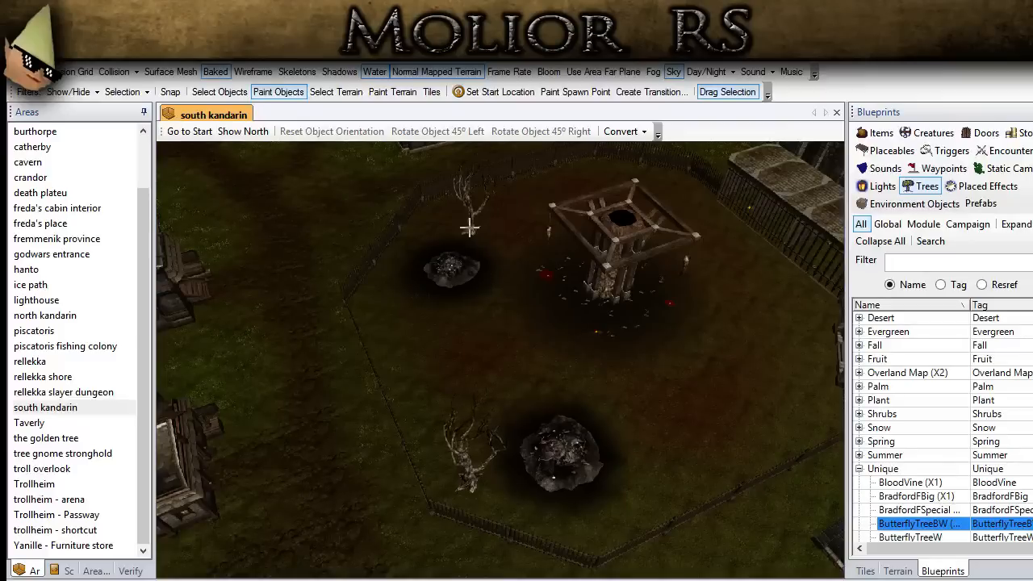
left_click(219, 91)
mouse_move(479, 364)
middle_mouse_down()
mouse_move(572, 343)
mouse_move(476, 365)
mouse_move(285, 354)
mouse_move(358, 374)
mouse_move(382, 428)
middle_mouse_up()
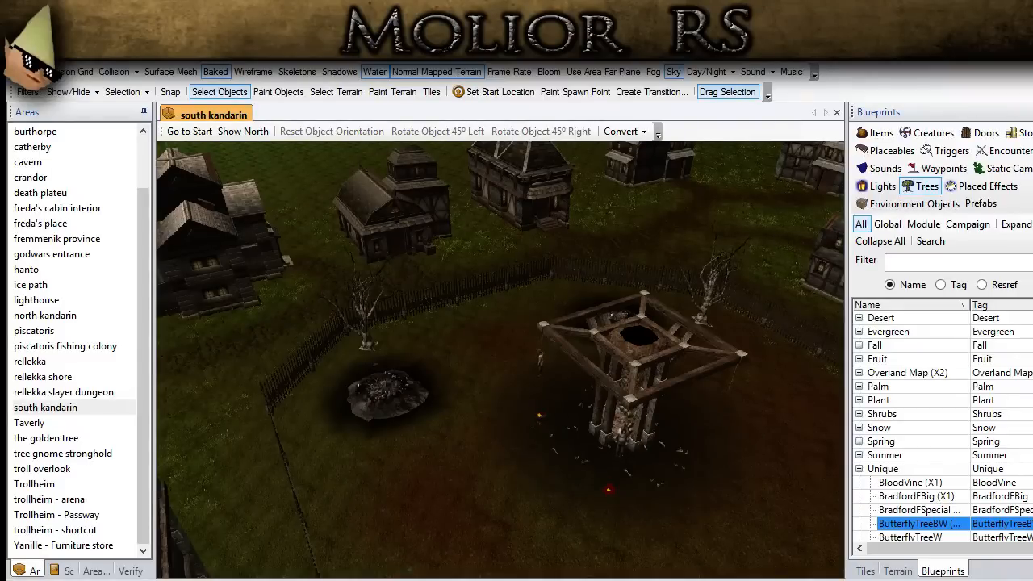
Set up the terrain texturing brush with an outer size of 8 for the grassy coast by the waterside houses.
scroll(466, 420, "down", 5)
middle_click_drag(525, 428, 740, 378)
left_click_drag(740, 378, 387, 451, "ctrl")
left_click_drag(524, 315, 532, 390, "ctrl")
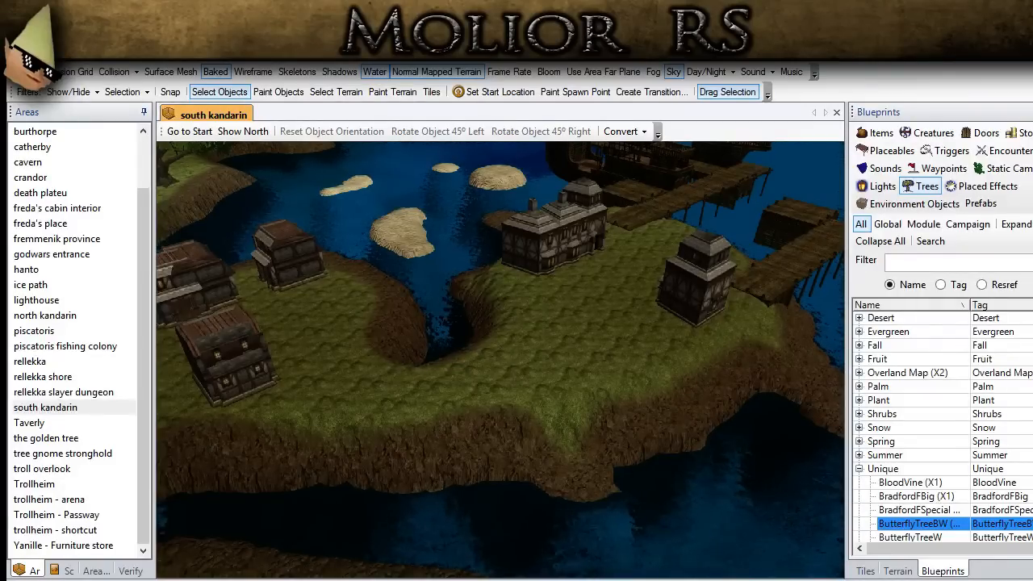
middle_click_drag(688, 398, 955, 327)
left_click(897, 570)
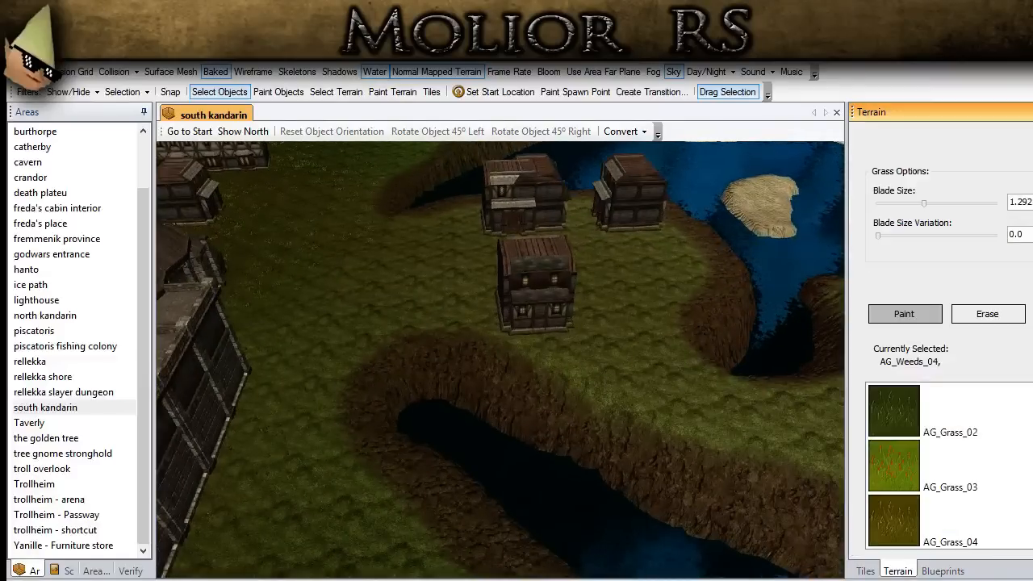
scroll(1019, 165, "up", 3)
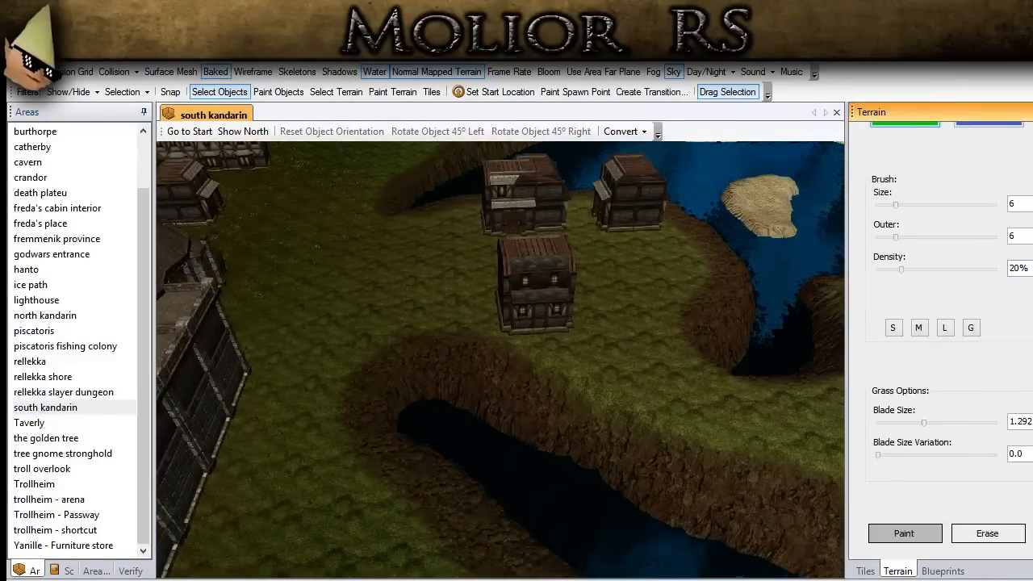
scroll(989, 149, "up", 2)
left_click(989, 168)
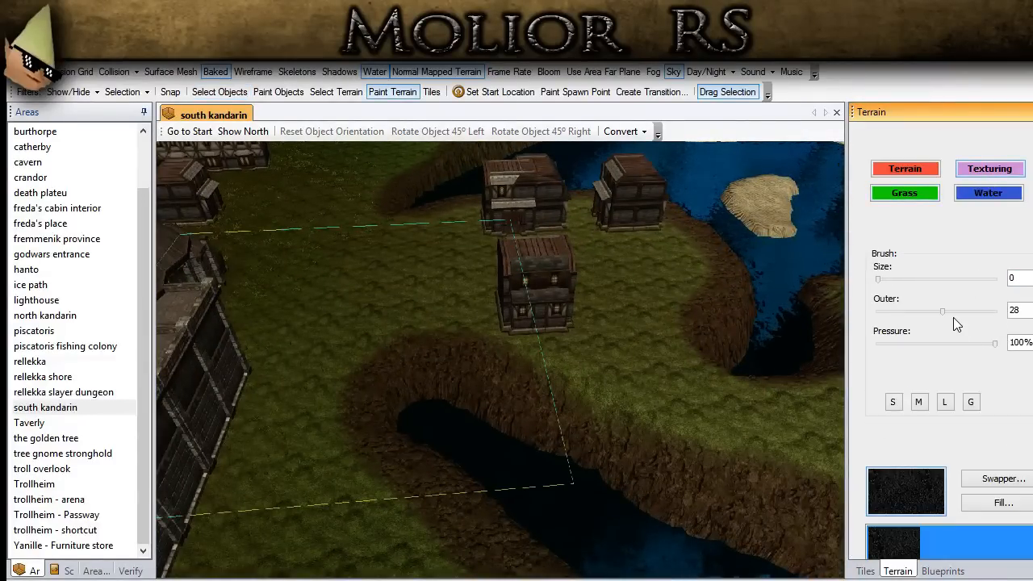
left_click_drag(940, 311, 900, 310)
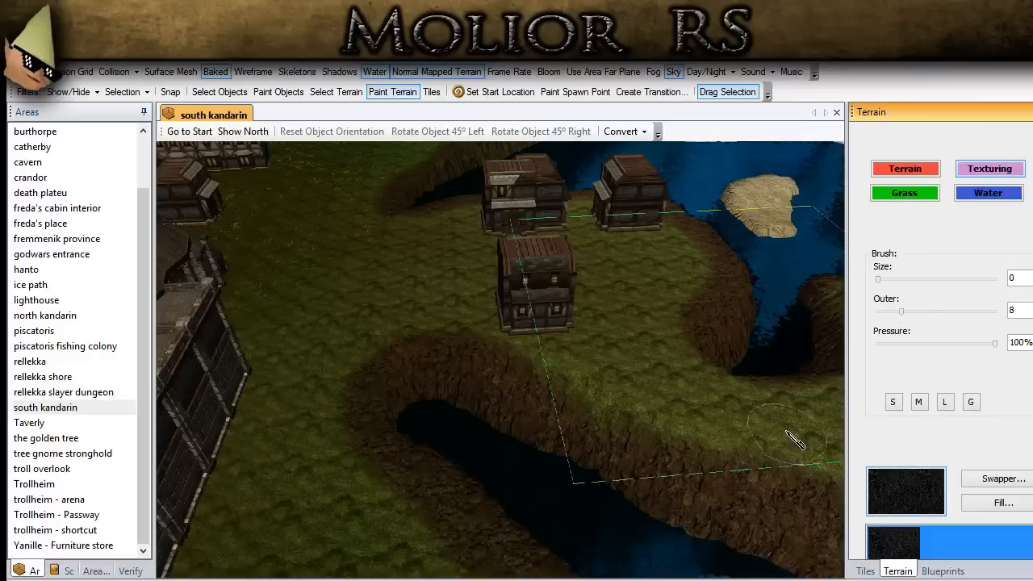
Set the texturing brush's pressure to 80% and select the TT_GG_Grass_22 texture.
scroll(1019, 259, "down", 2)
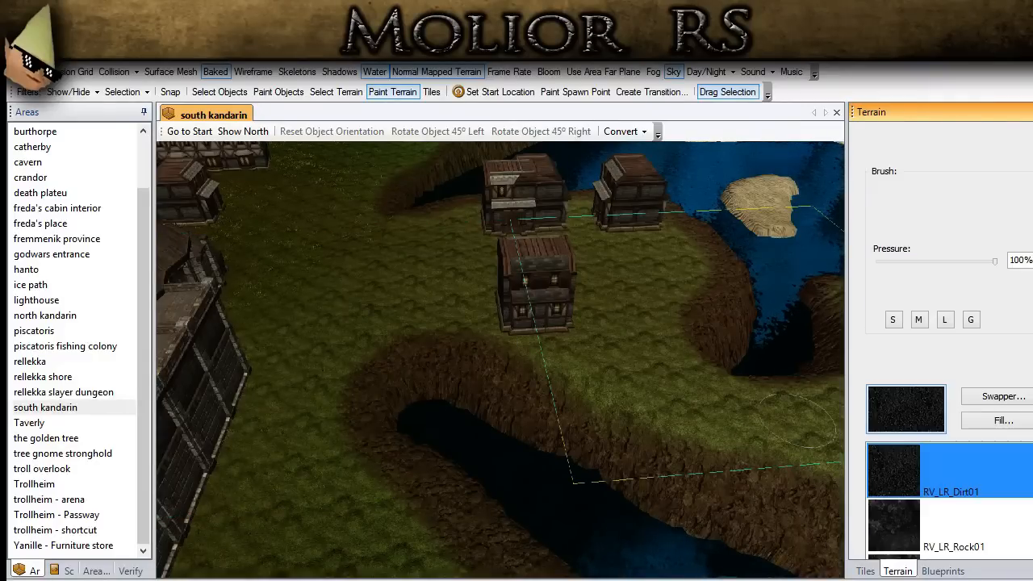
left_click_drag(993, 261, 971, 261)
scroll(949, 347, "down", 8)
scroll(948, 347, "up", 4)
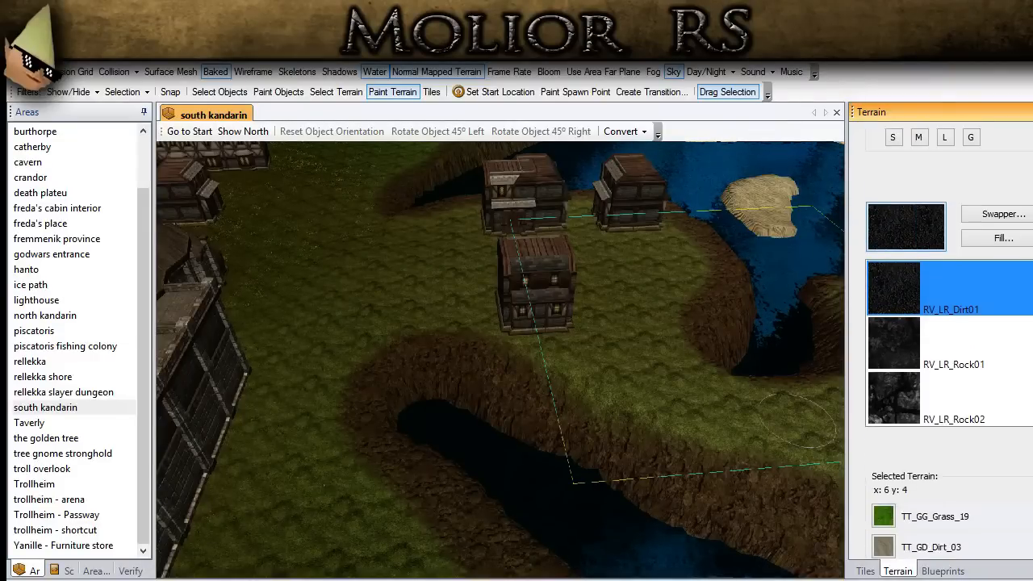
scroll(948, 350, "down", 10)
scroll(1031, 353, "down", 6)
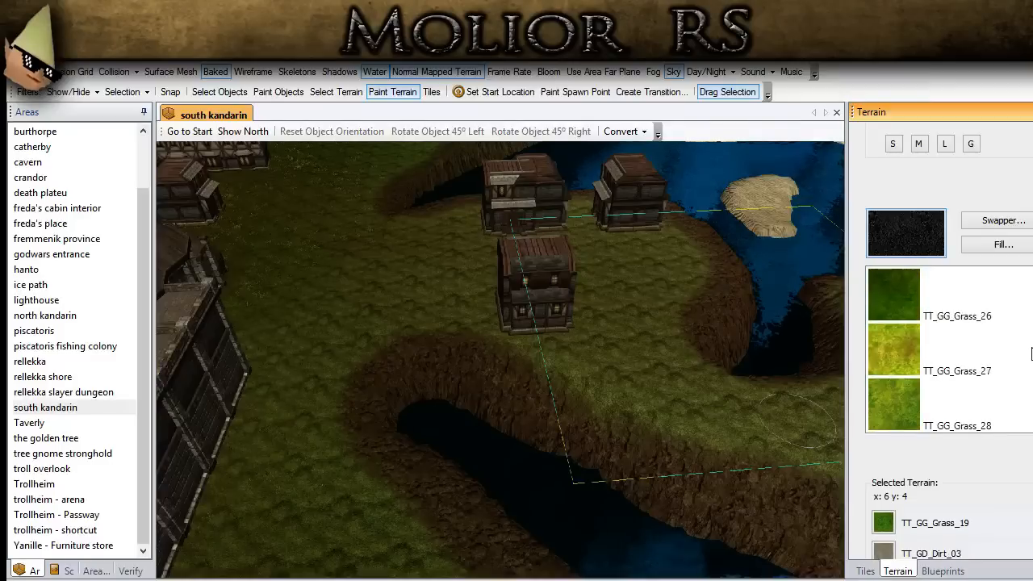
scroll(949, 350, "up", 3)
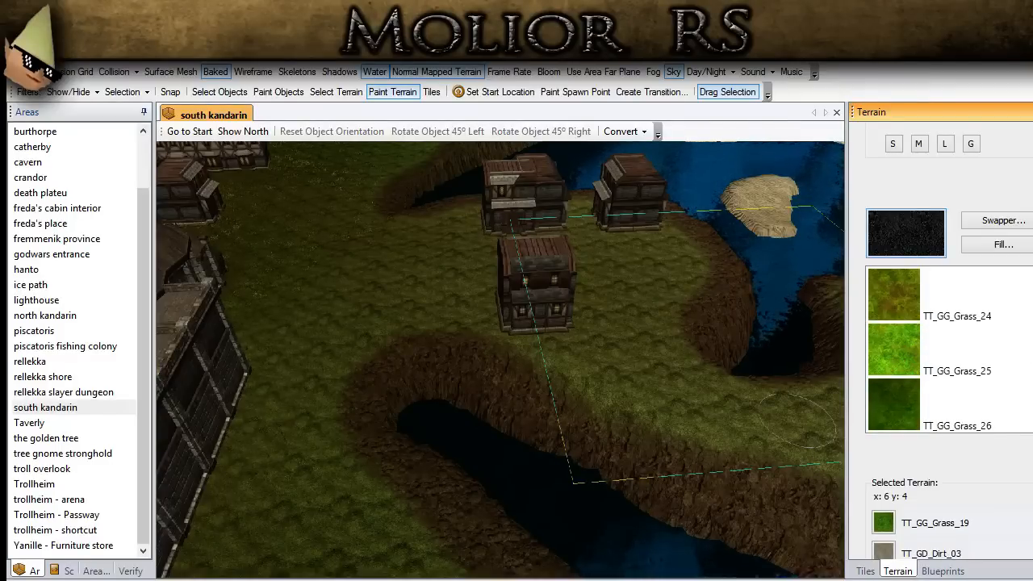
scroll(1027, 284, "up", 2)
left_click(948, 337)
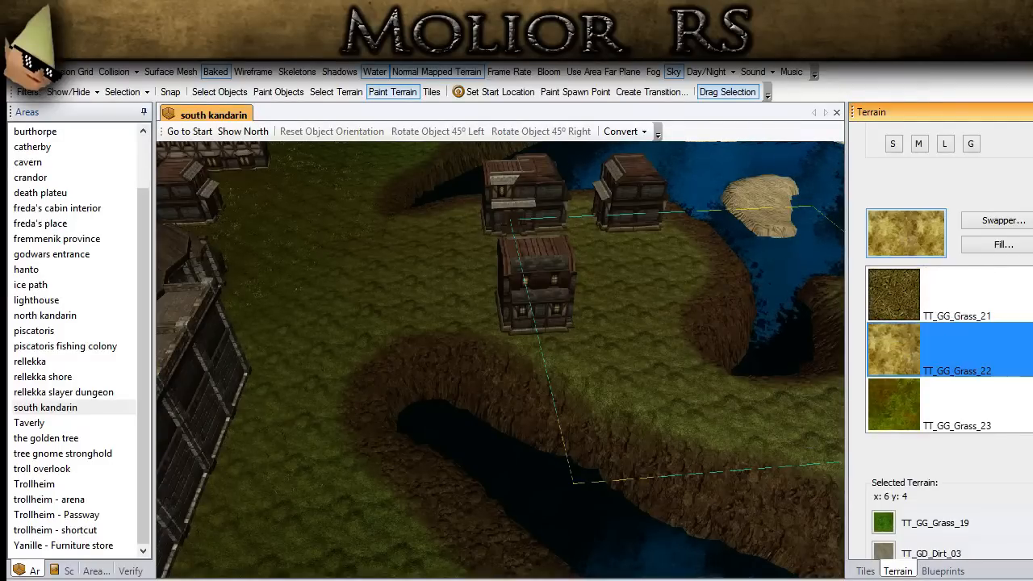
Try painting a TT_GG_Grass_22 path beside the large domed hall, between its wall and the narrow inlet, and undo the stroke.
scroll(948, 339, "down", 1)
scroll(949, 339, "down", 3)
mouse_move(250, 471)
middle_mouse_down()
mouse_move(468, 440)
mouse_move(440, 454)
mouse_move(623, 489)
mouse_move(775, 493)
middle_mouse_up()
scroll(883, 428, "up", 4)
middle_click_drag(743, 443, 699, 457)
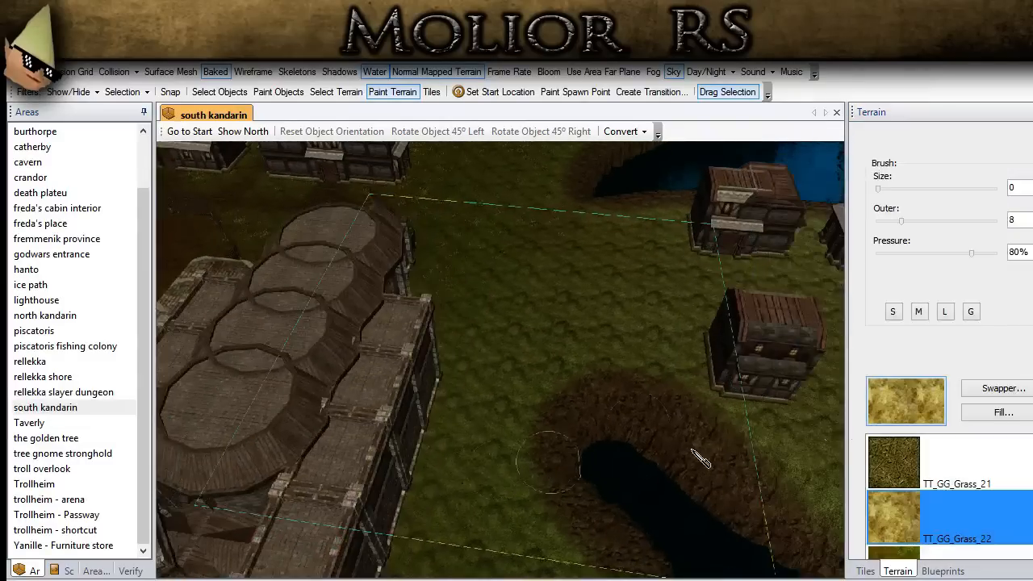
scroll(1027, 363, "down", 5)
middle_click_drag(815, 355, 775, 349)
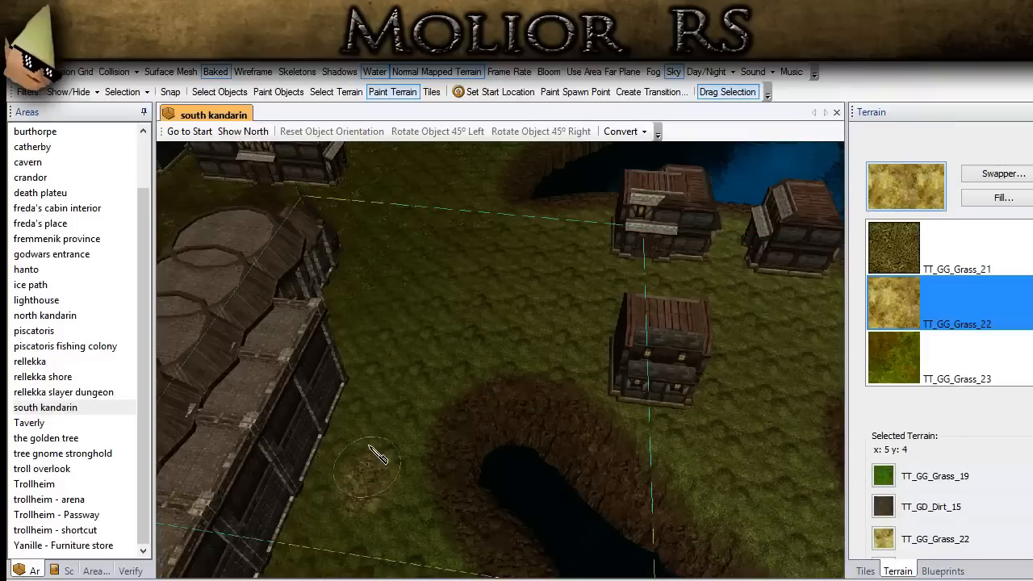
left_click_drag(393, 387, 471, 300)
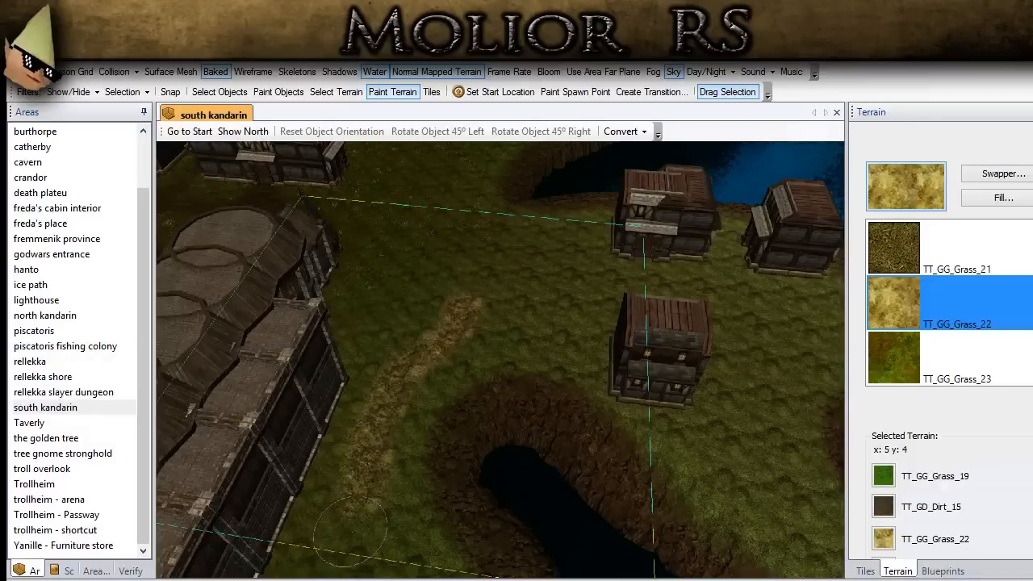
key("ctrl+z")
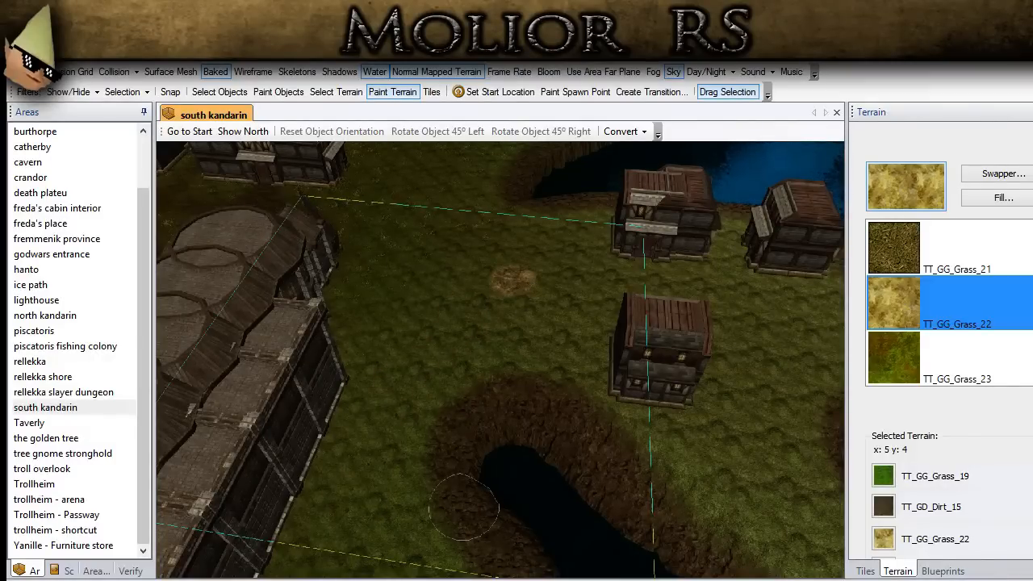
Try painting a curved TT_GG_Grass_22 path from the waterside houses toward the village buildings and inspect it from ground level.
mouse_move(568, 358)
middle_mouse_down()
mouse_move(402, 448)
mouse_move(411, 318)
mouse_move(409, 379)
middle_mouse_up()
mouse_move(374, 331)
left_mouse_down()
mouse_move(343, 311)
mouse_move(367, 349)
mouse_move(407, 377)
mouse_move(557, 415)
left_mouse_up()
mouse_move(556, 415)
middle_mouse_down()
mouse_move(520, 428)
mouse_move(583, 528)
middle_mouse_up()
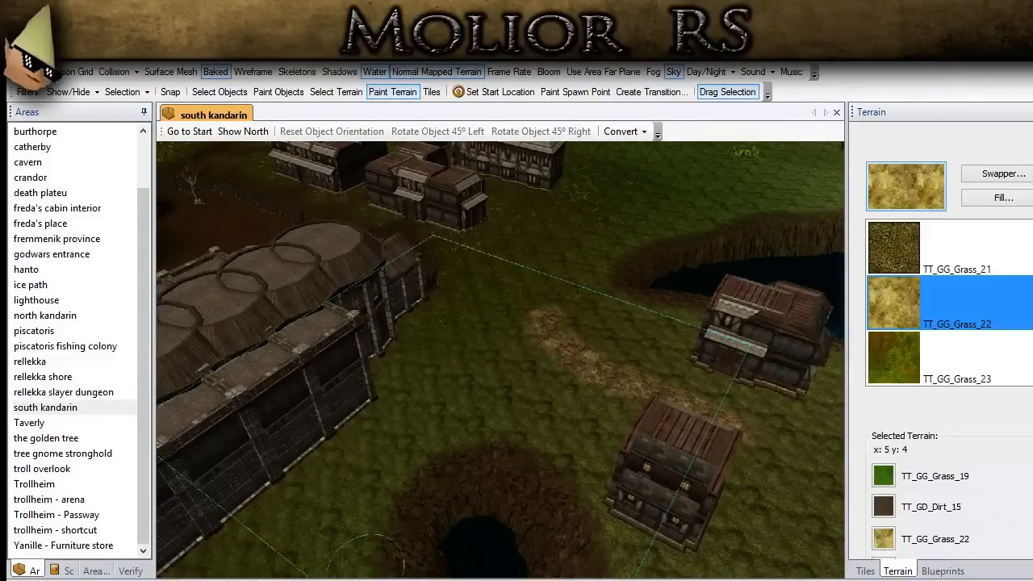
middle_click_drag(383, 540, 517, 419)
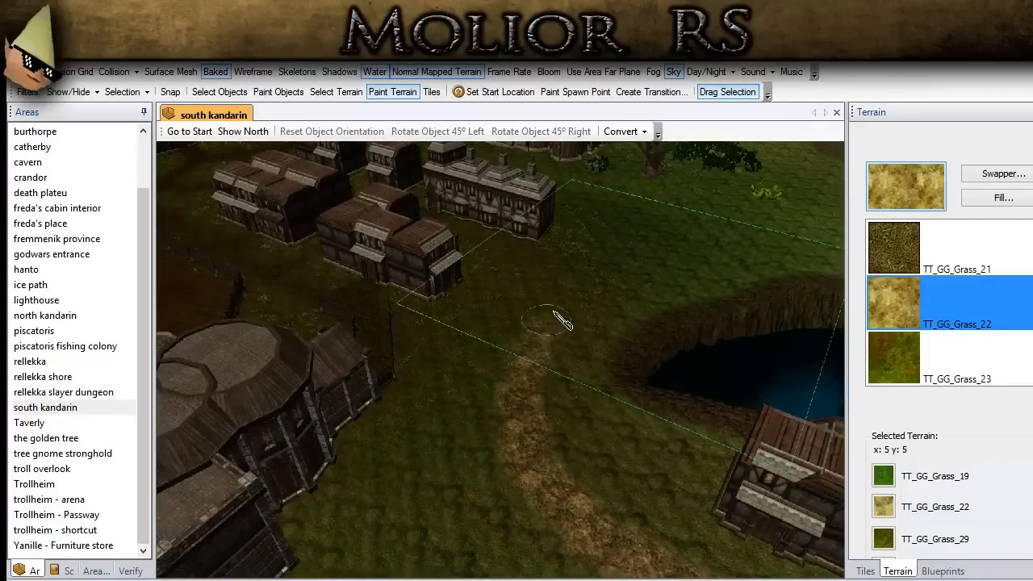
mouse_move(560, 318)
middle_mouse_down()
mouse_move(339, 332)
mouse_move(536, 523)
middle_mouse_up()
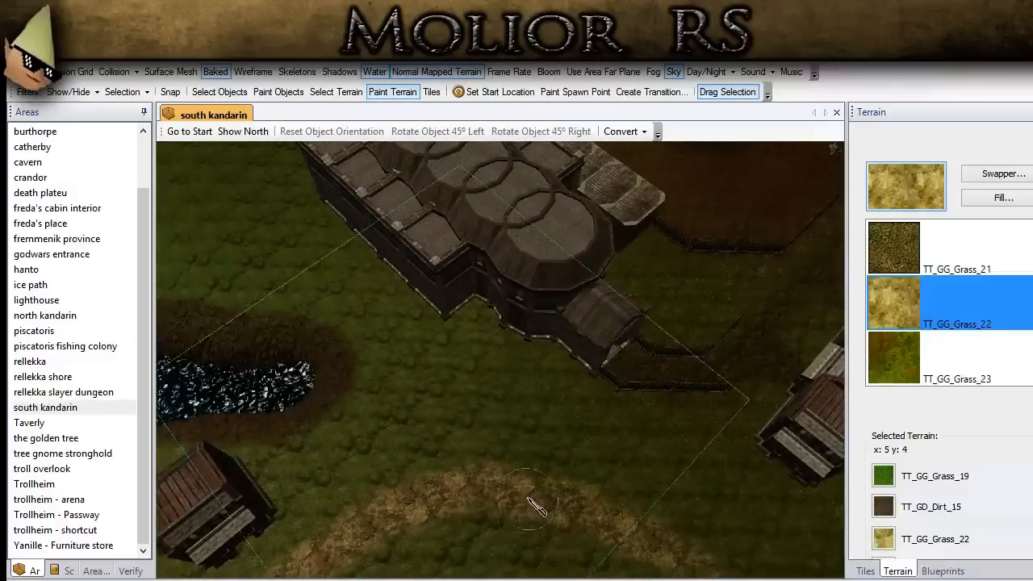
left_click_drag(488, 411, 394, 322)
mouse_move(513, 442)
middle_mouse_down()
mouse_move(543, 453)
mouse_move(544, 495)
mouse_move(533, 468)
mouse_move(553, 431)
middle_mouse_up()
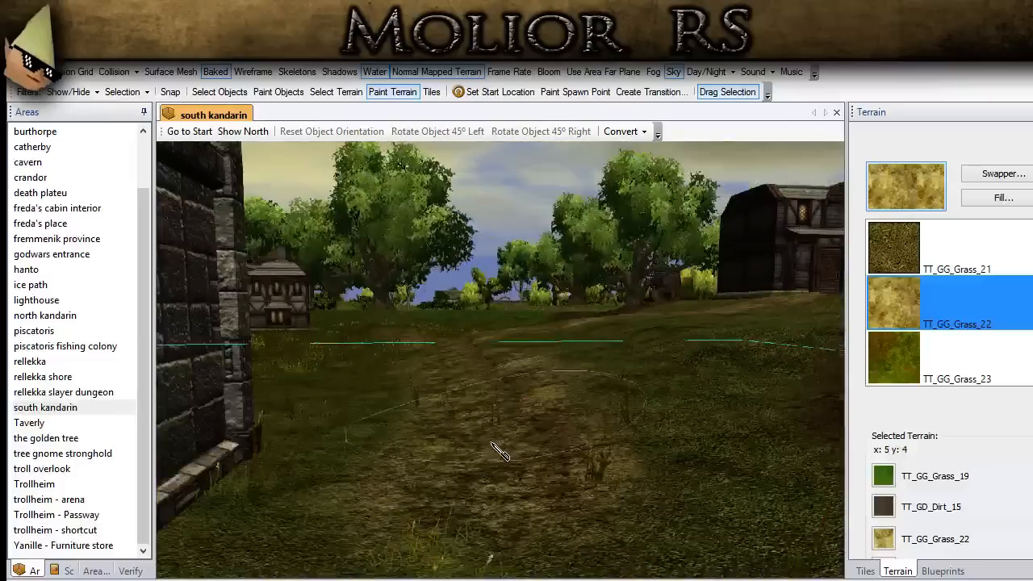
mouse_move(491, 462)
middle_mouse_down()
mouse_move(396, 427)
mouse_move(473, 342)
mouse_move(480, 354)
mouse_move(474, 313)
middle_mouse_up()
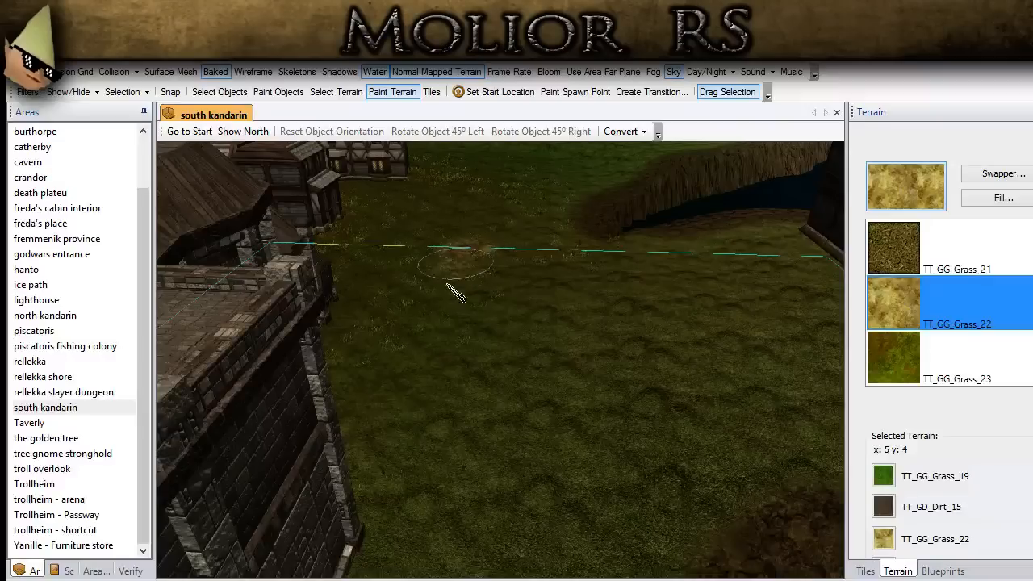
Paint a TT_GG_Grass_22 path along the large hall's wall, with a curved branch running between the waterside houses.
middle_click_drag(423, 385, 395, 263)
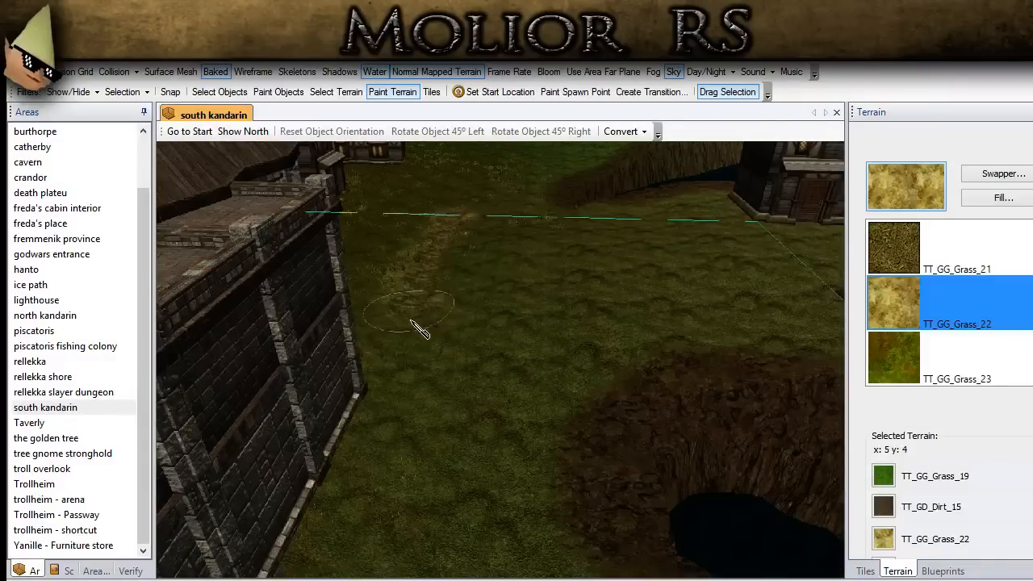
mouse_move(413, 362)
left_mouse_down()
mouse_move(432, 449)
mouse_move(410, 538)
left_mouse_up()
mouse_move(467, 439)
middle_mouse_down()
mouse_move(471, 404)
mouse_move(491, 421)
mouse_move(509, 415)
mouse_move(484, 444)
mouse_move(495, 468)
middle_mouse_up()
mouse_move(504, 477)
left_mouse_down()
mouse_move(493, 350)
mouse_move(471, 286)
mouse_move(492, 257)
left_mouse_up()
middle_click_drag(492, 257, 475, 426)
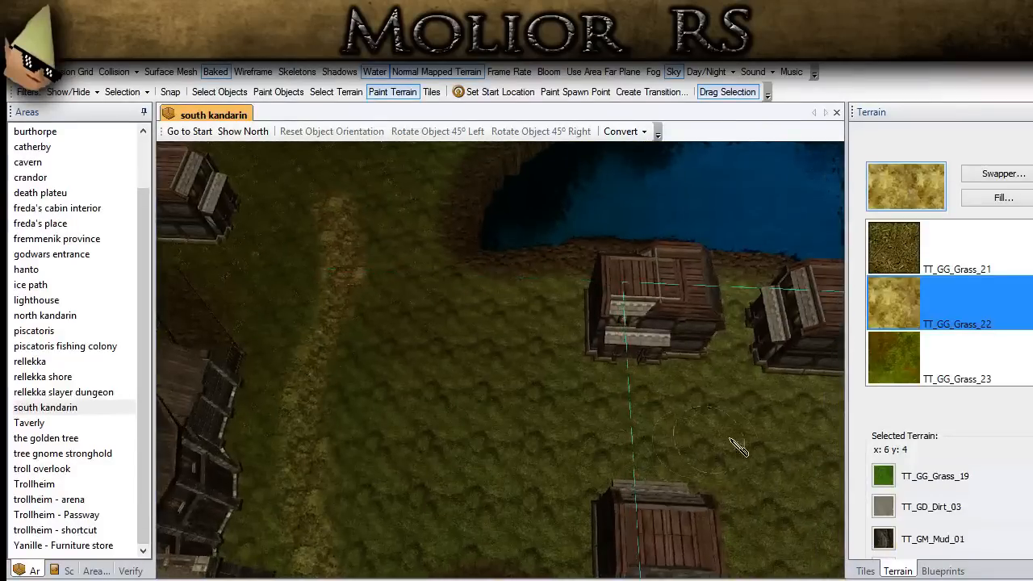
mouse_move(744, 436)
left_mouse_down()
mouse_move(570, 434)
mouse_move(472, 408)
mouse_move(395, 348)
mouse_move(362, 311)
mouse_move(359, 291)
left_mouse_up()
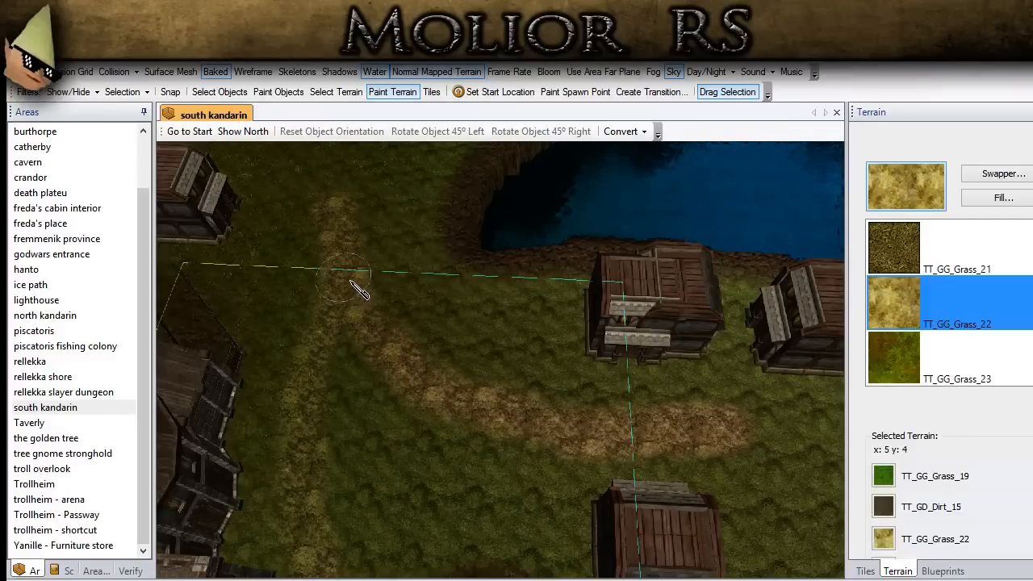
left_click(220, 91)
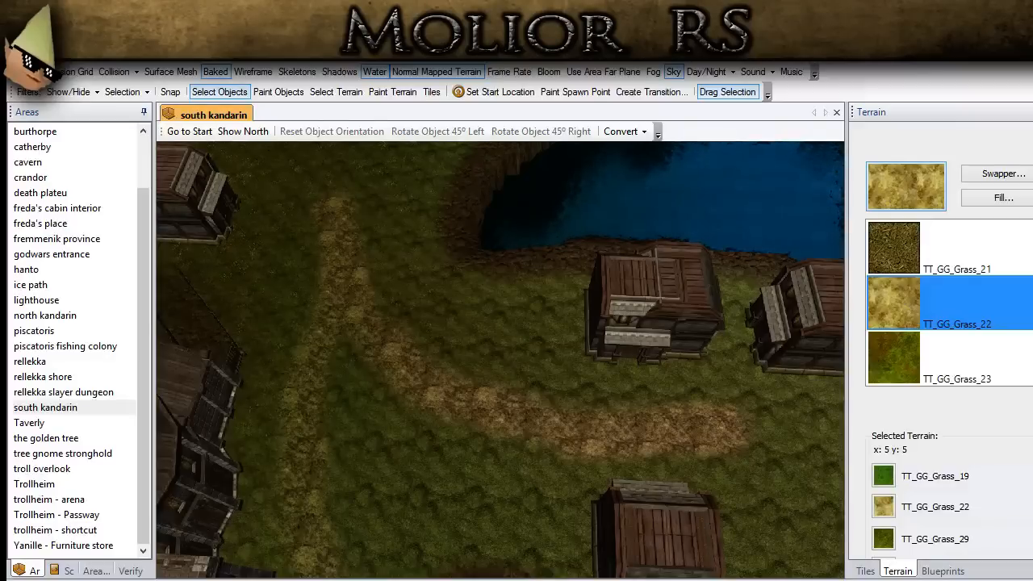
Set up the terrain Smooth brush with 20% pressure and the medium size preset for the cliffs by the waterside houses.
mouse_move(470, 451)
middle_mouse_down()
mouse_move(469, 414)
mouse_move(492, 382)
mouse_move(503, 386)
mouse_move(536, 486)
mouse_move(560, 404)
mouse_move(788, 512)
mouse_move(657, 416)
mouse_move(422, 442)
mouse_move(296, 434)
mouse_move(605, 318)
mouse_move(457, 397)
mouse_move(659, 405)
mouse_move(683, 422)
mouse_move(591, 426)
mouse_move(607, 435)
mouse_move(705, 428)
mouse_move(597, 433)
mouse_move(444, 482)
mouse_move(387, 559)
middle_mouse_up()
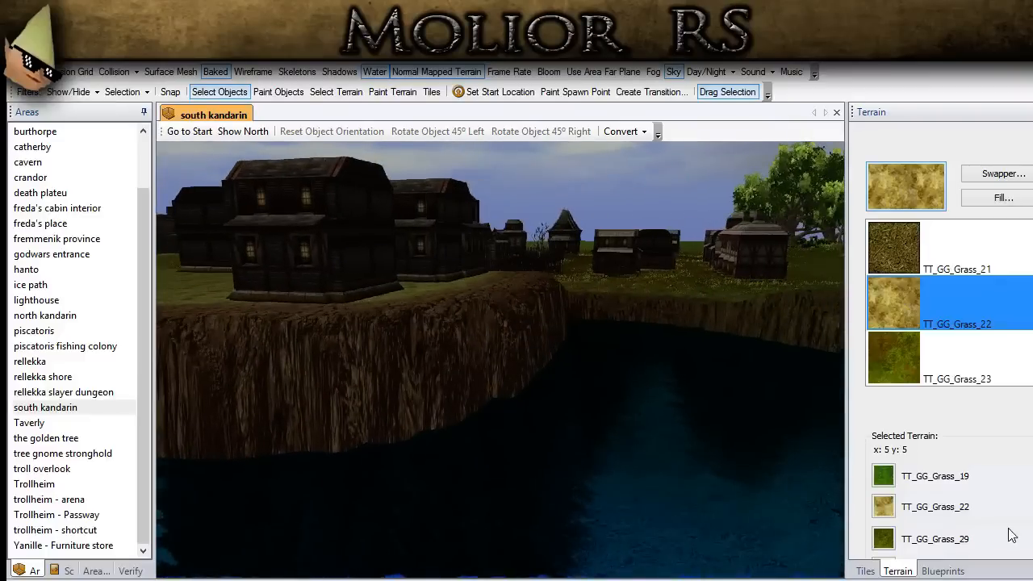
scroll(949, 352, "up", 4)
left_click(918, 172)
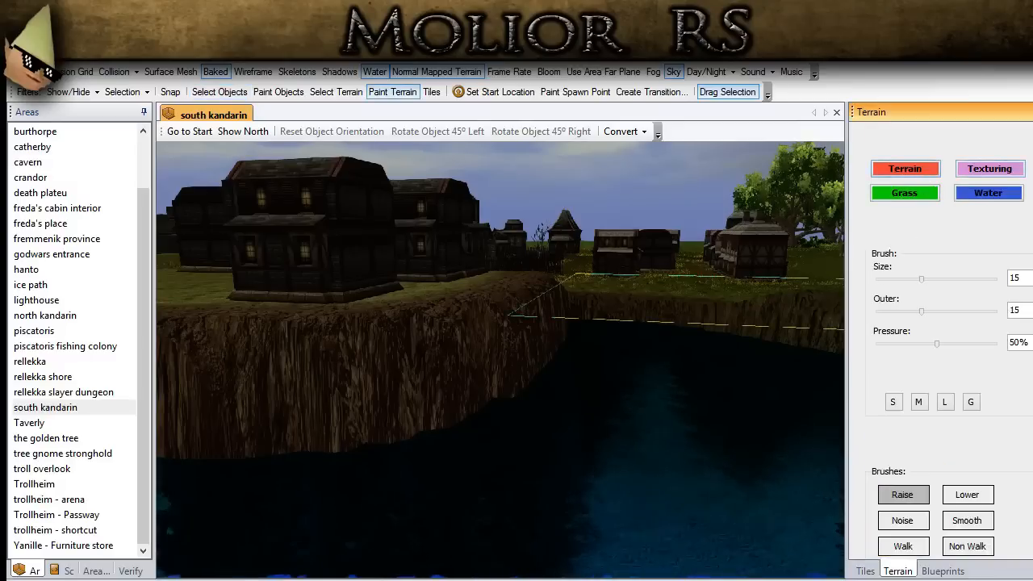
scroll(994, 403, "down", 3)
left_click(979, 390)
left_click_drag(1019, 212, 987, 220)
type("20")
middle_click_drag(445, 377, 694, 386)
left_click(918, 271)
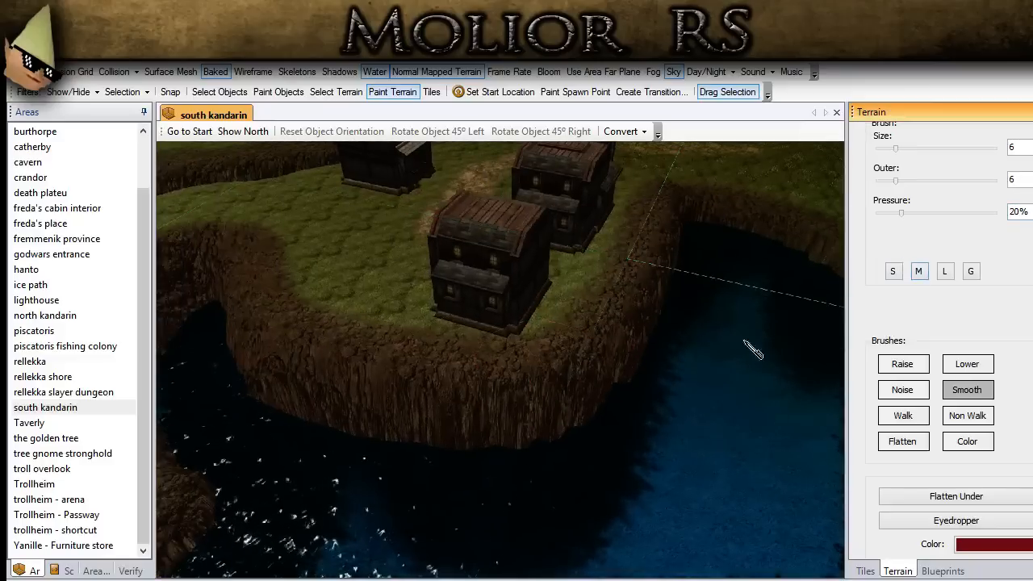
Smooth the steep cliff edges around the waterside houses and along the neighbouring bay.
mouse_move(318, 397)
left_mouse_down()
mouse_move(447, 424)
mouse_move(546, 419)
mouse_move(618, 387)
mouse_move(677, 217)
mouse_move(726, 270)
left_mouse_up()
middle_click_drag(726, 270, 585, 343)
mouse_move(369, 357)
left_mouse_down()
mouse_move(422, 326)
mouse_move(481, 338)
mouse_move(543, 372)
mouse_move(608, 434)
mouse_move(643, 502)
mouse_move(645, 545)
left_mouse_up()
mouse_move(637, 537)
middle_mouse_down()
mouse_move(455, 326)
mouse_move(400, 370)
middle_mouse_up()
mouse_move(245, 438)
left_mouse_down()
mouse_move(366, 399)
mouse_move(628, 361)
mouse_move(726, 323)
left_mouse_up()
mouse_move(726, 322)
middle_mouse_down()
mouse_move(622, 438)
mouse_move(482, 452)
middle_mouse_up()
middle_click_drag(532, 382, 398, 493)
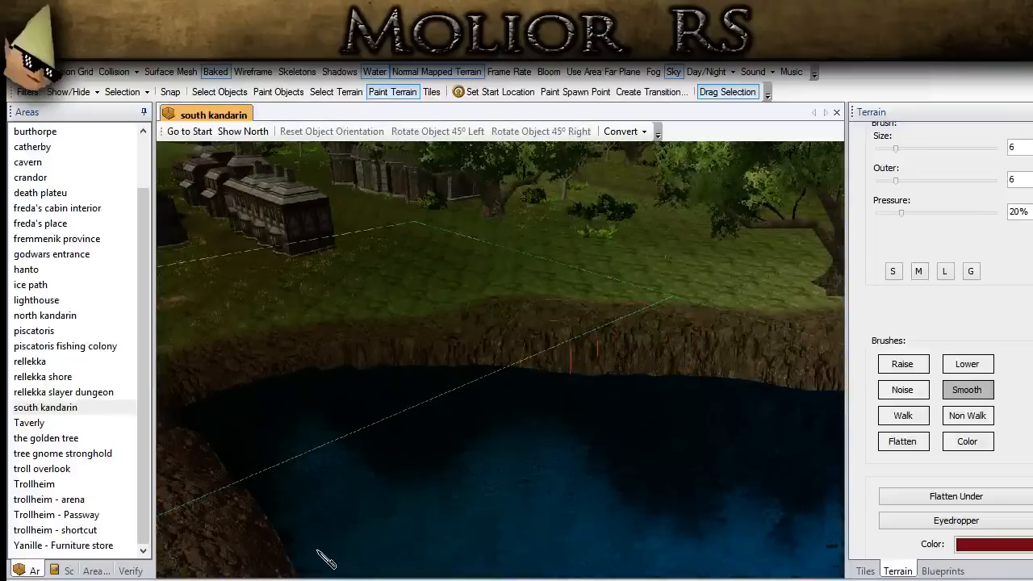
left_click_drag(321, 431, 349, 444)
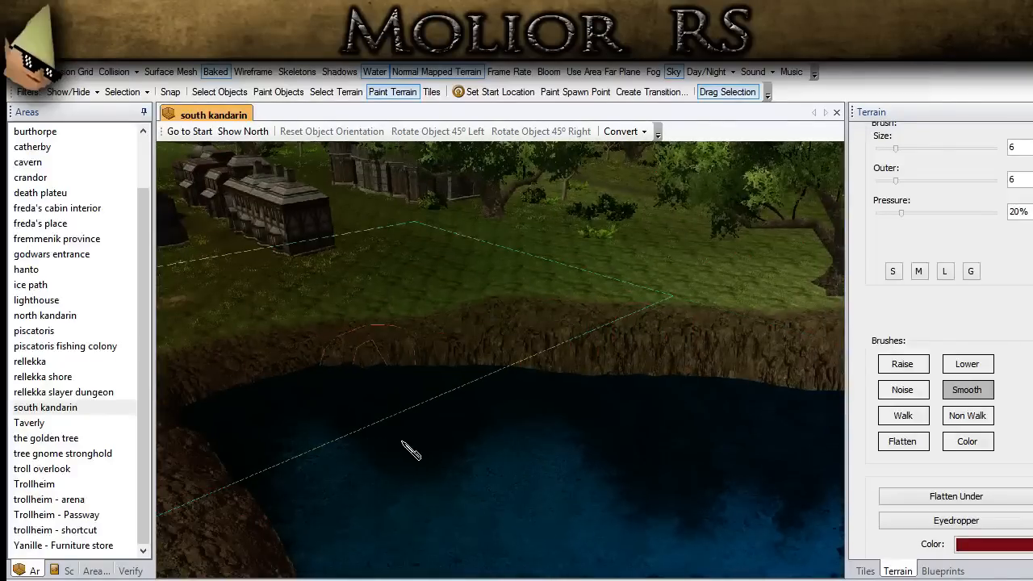
Switch to the terrain Color brush and choose a dark green for the grassy coast around the inlets.
middle_click_drag(646, 410, 628, 508)
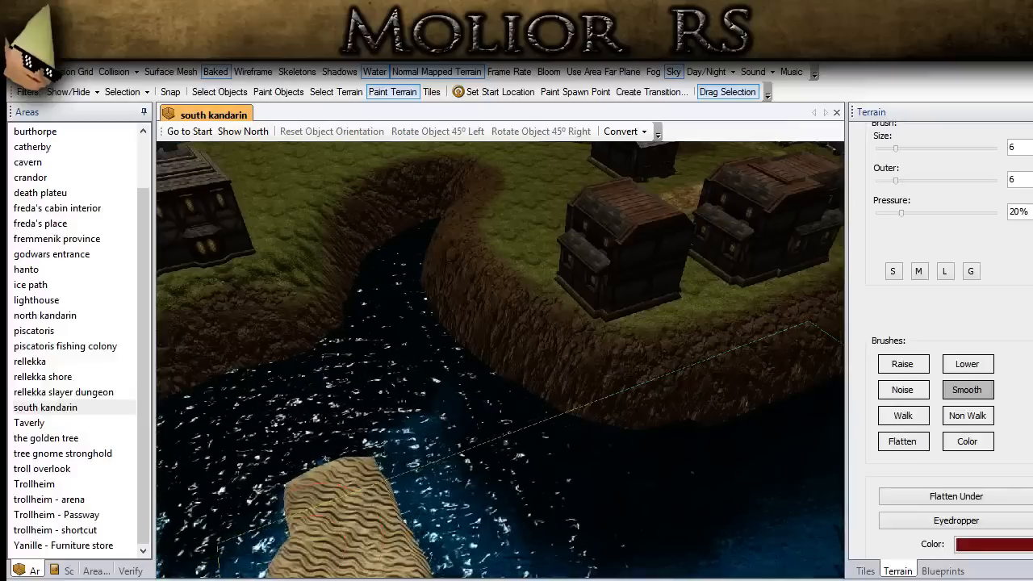
key("Left")
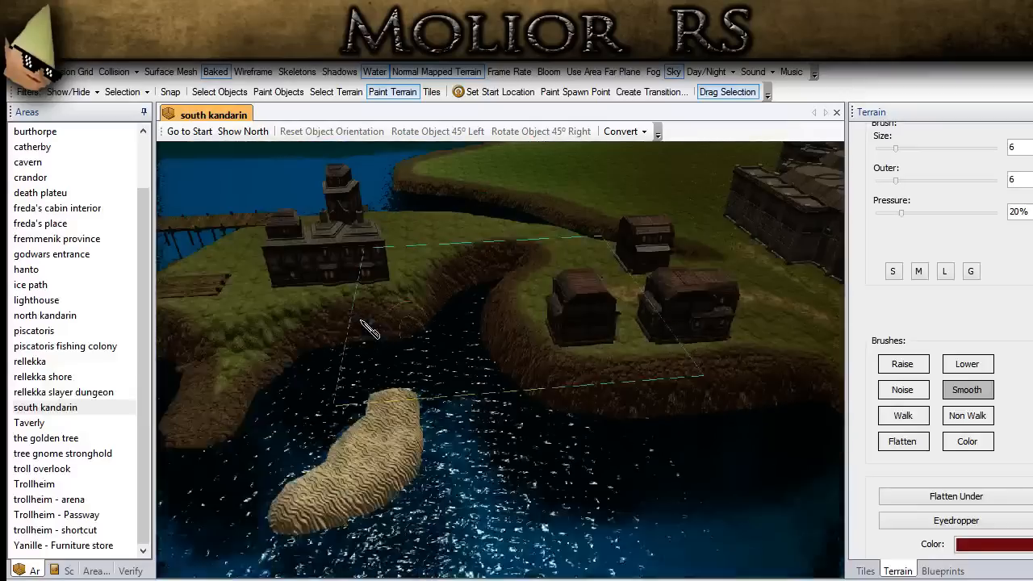
key("w")
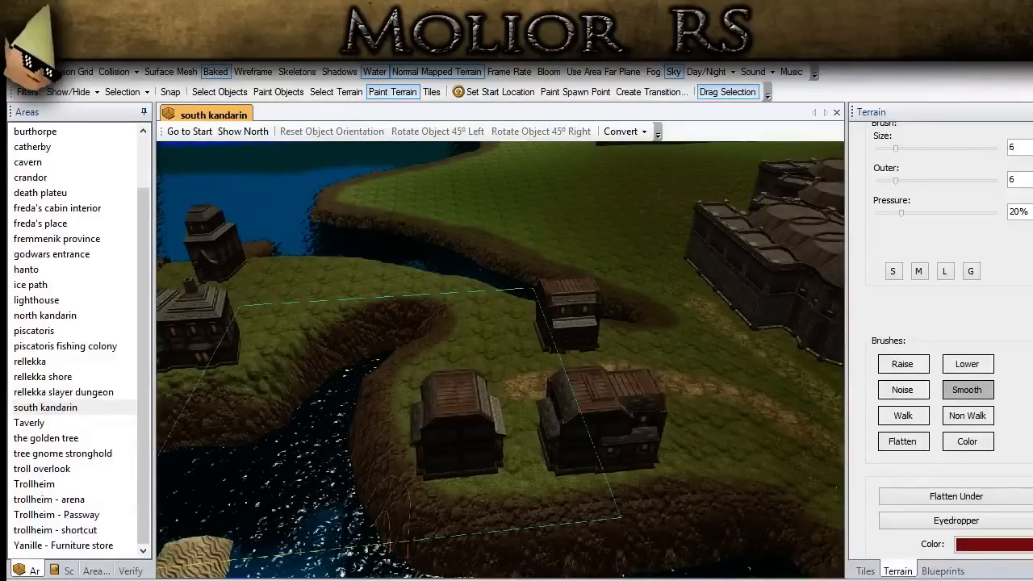
right_click_drag(486, 397, 615, 361)
right_click_drag(484, 426, 435, 242)
right_click_drag(483, 350, 585, 440)
scroll(586, 440, "down", 3)
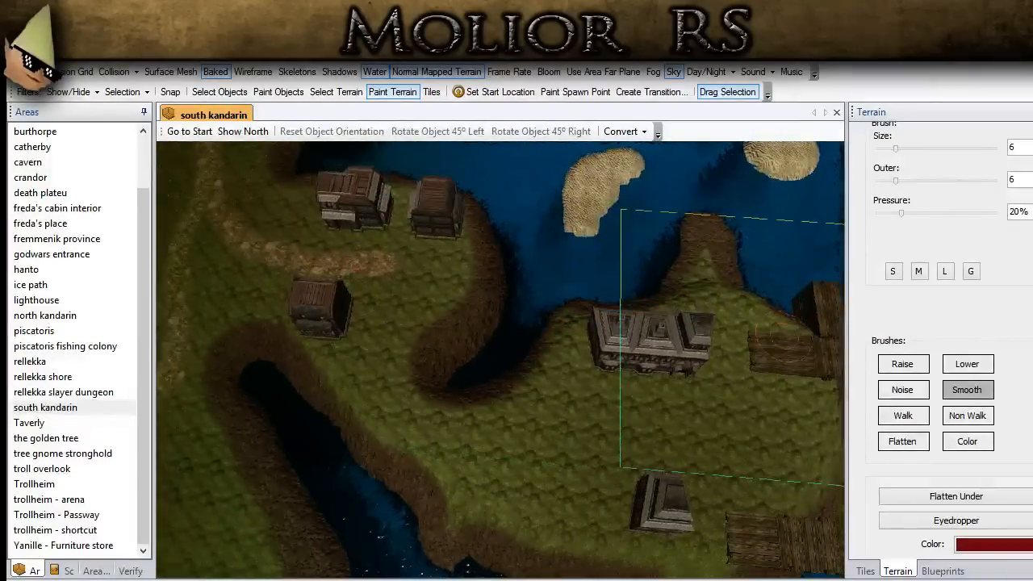
left_click(976, 441)
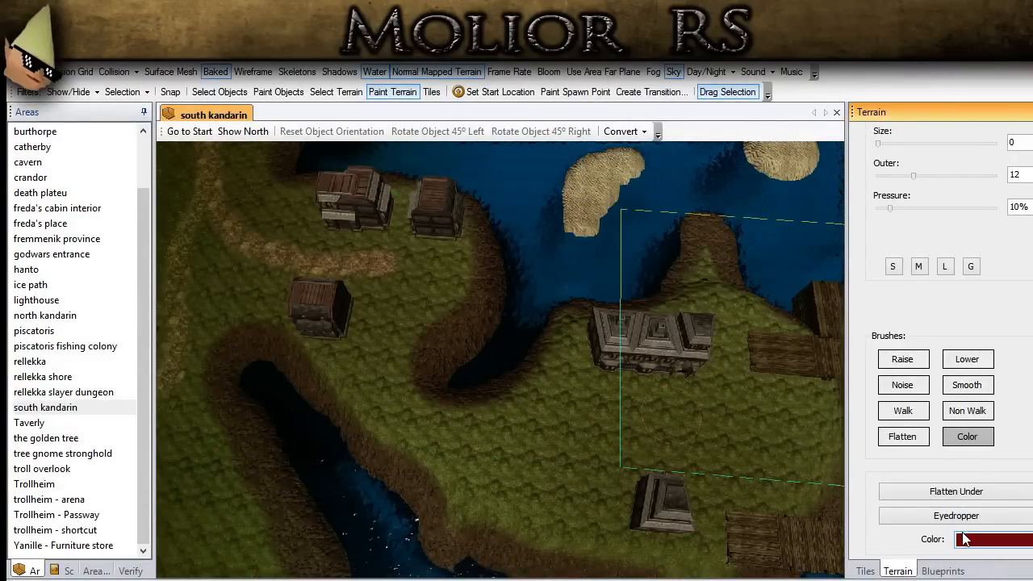
left_click(963, 533)
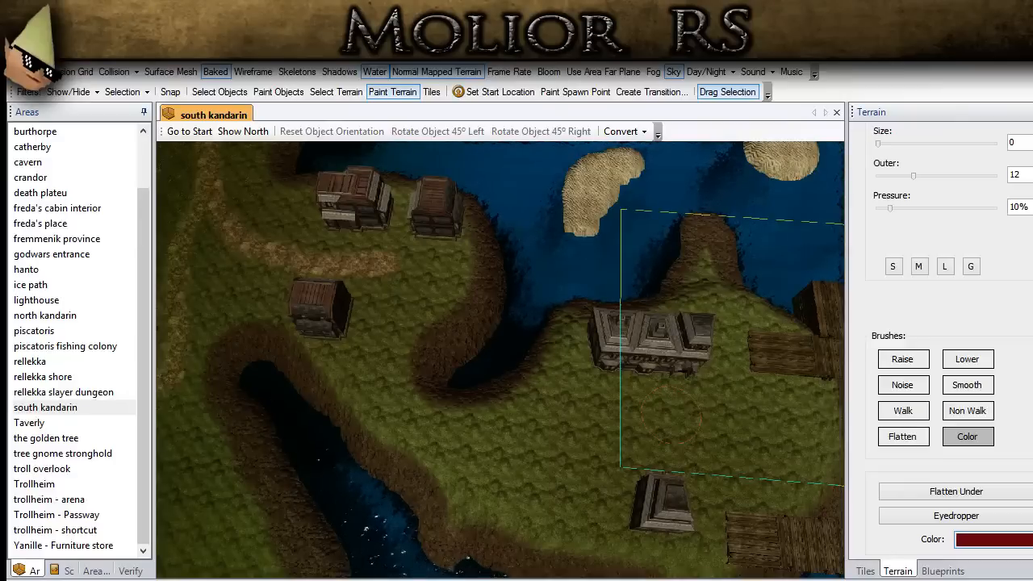
key("Return")
middle_click_drag(571, 363, 567, 389)
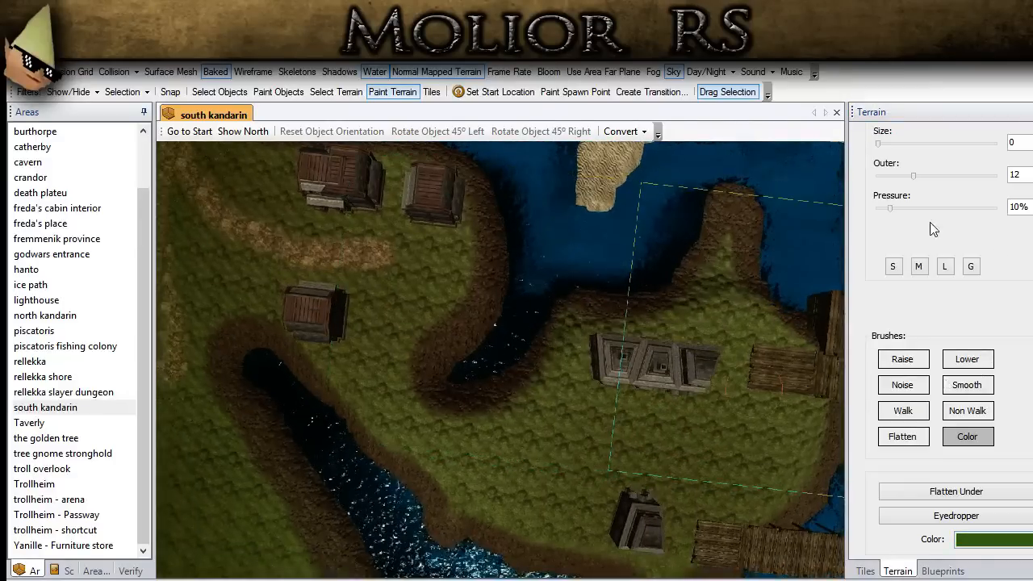
Set the Color brush's outer size to 20 and its pressure to 20%.
left_click_drag(913, 176, 920, 175)
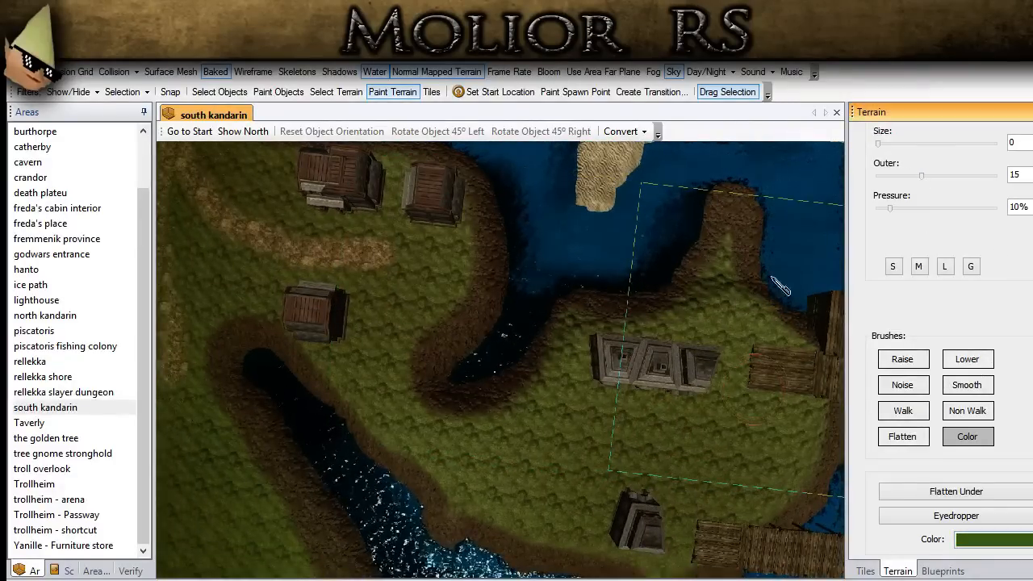
mouse_move(323, 297)
left_mouse_down()
mouse_move(359, 298)
mouse_move(402, 409)
left_mouse_up()
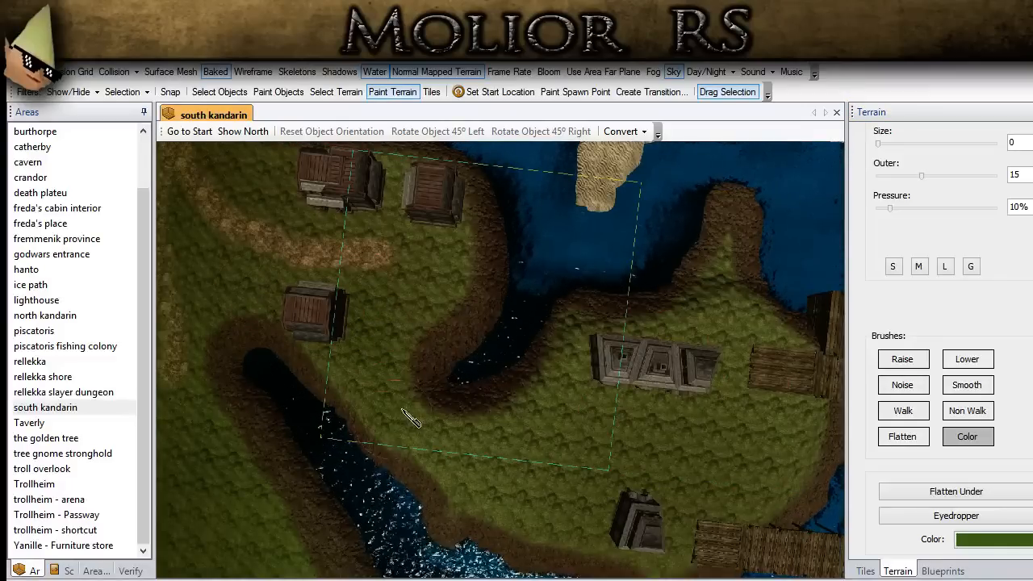
double_click(1014, 208)
type("20")
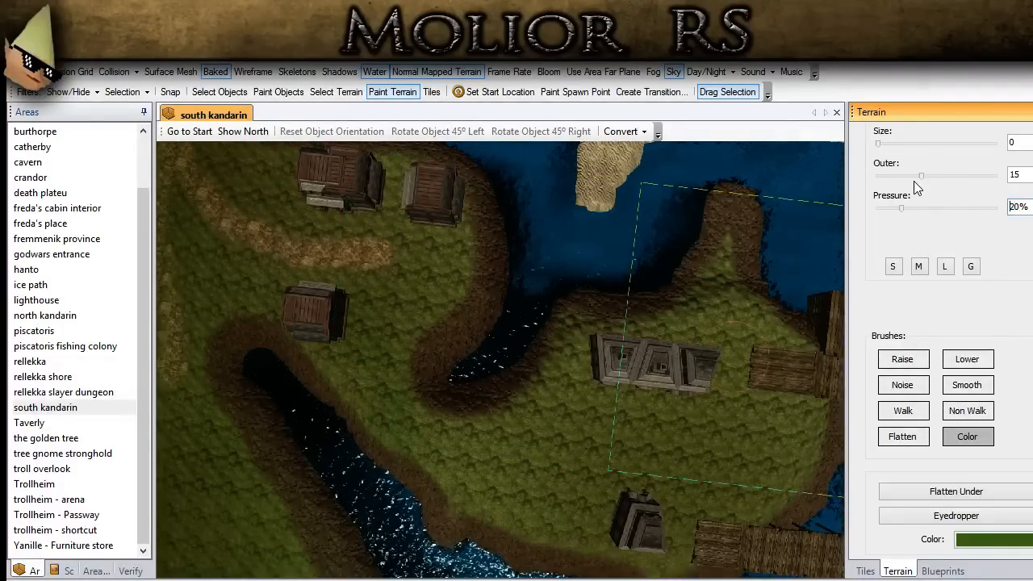
left_click_drag(922, 175, 936, 176)
Paint the dark green tint onto the grass among the waterside houses.
mouse_move(711, 360)
middle_mouse_down()
mouse_move(382, 293)
mouse_move(410, 313)
middle_mouse_up()
left_click_drag(331, 285, 345, 252)
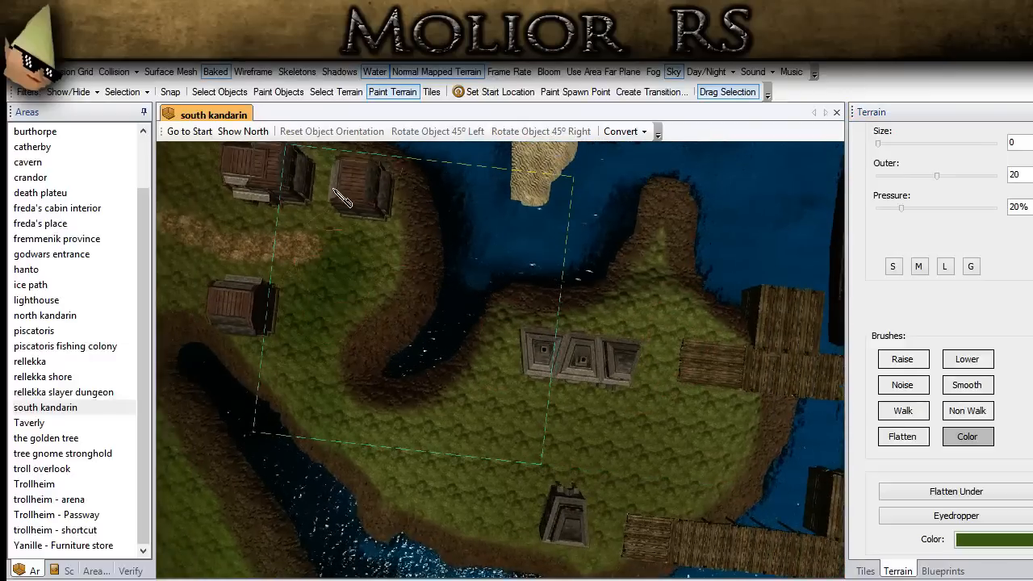
scroll(339, 211, "down", 2)
left_click_drag(380, 297, 378, 247)
Choose a muted olive green for the Color brush and tint the grass on the harbour peninsula.
left_click(991, 538)
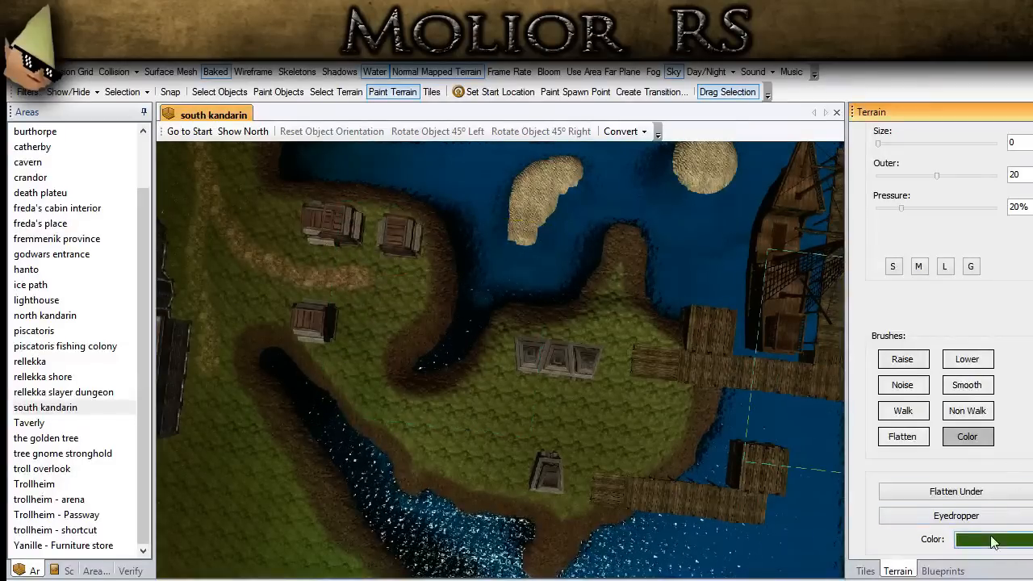
left_click(248, 578)
left_click(262, 546)
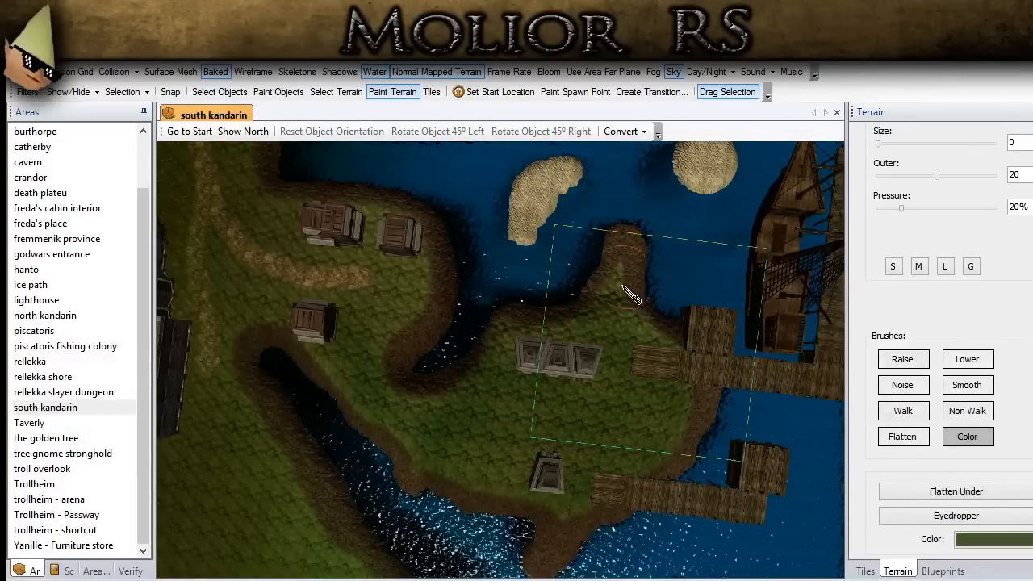
middle_click_drag(508, 449, 295, 452)
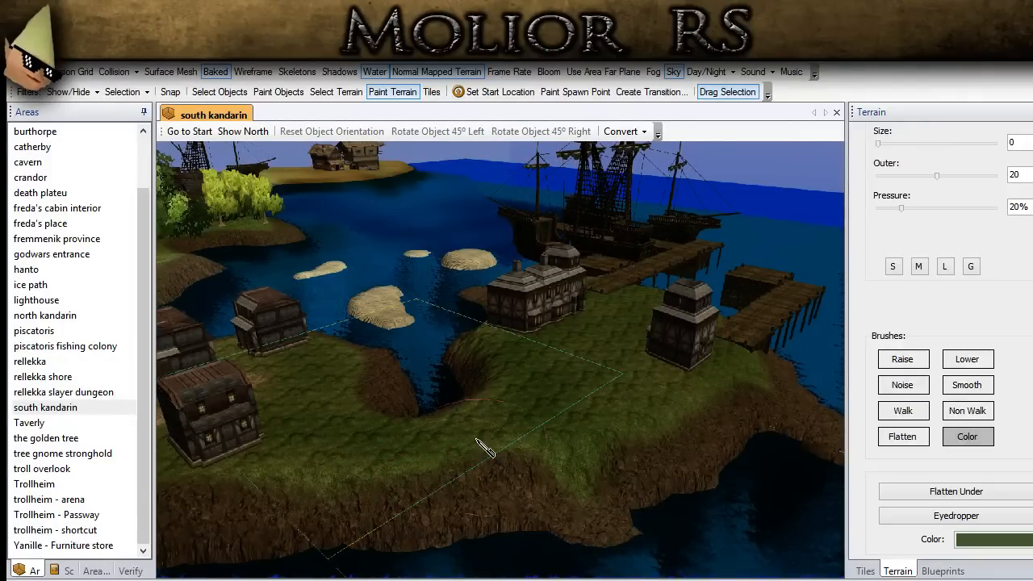
middle_click_drag(484, 448, 421, 516)
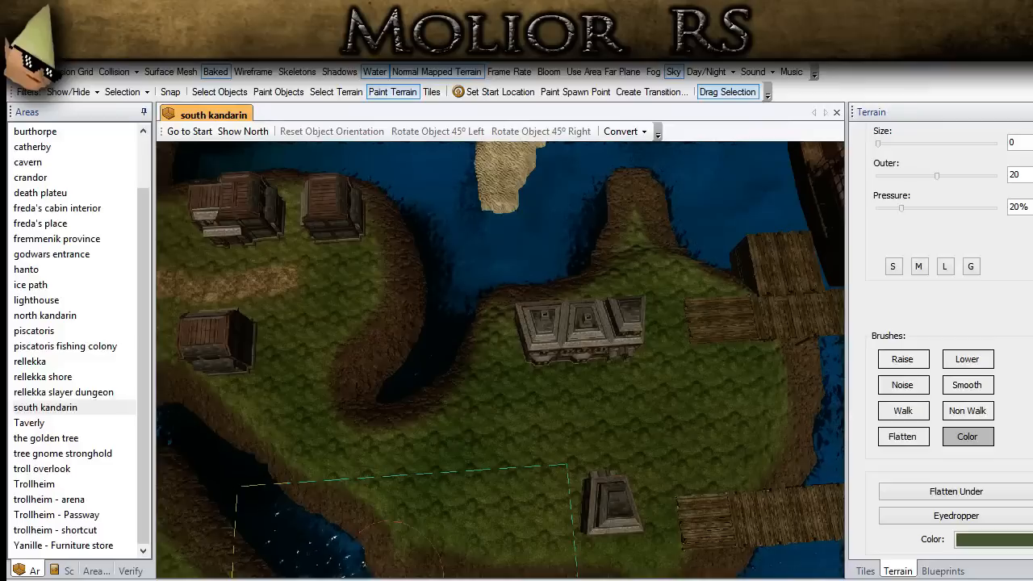
Copy a bare dead tree from the village and paste one beside the inlet near the long stone building.
left_click(220, 91)
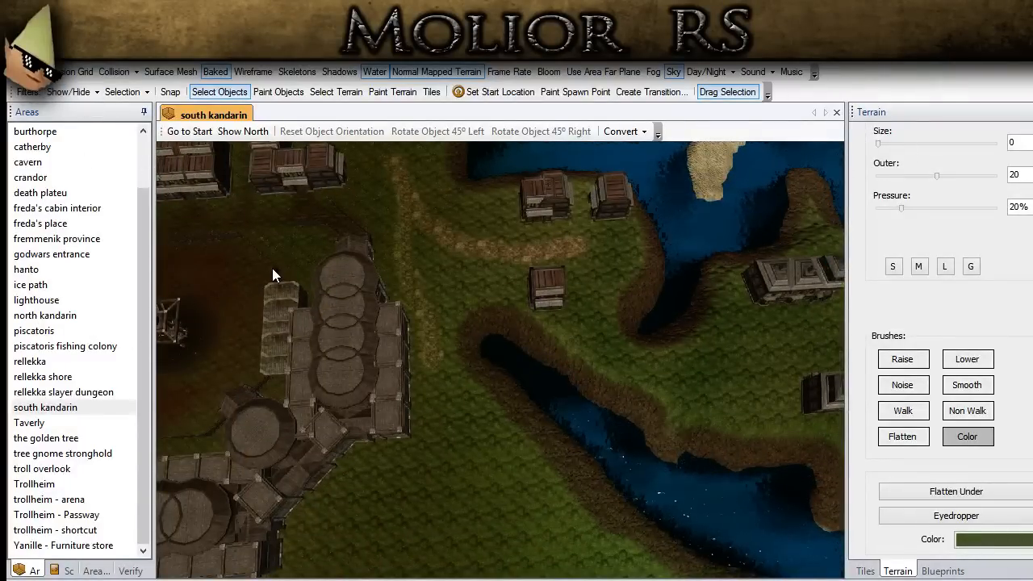
right_click_drag(272, 268, 241, 250)
left_click(235, 191)
middle_click_drag(379, 349, 300, 328)
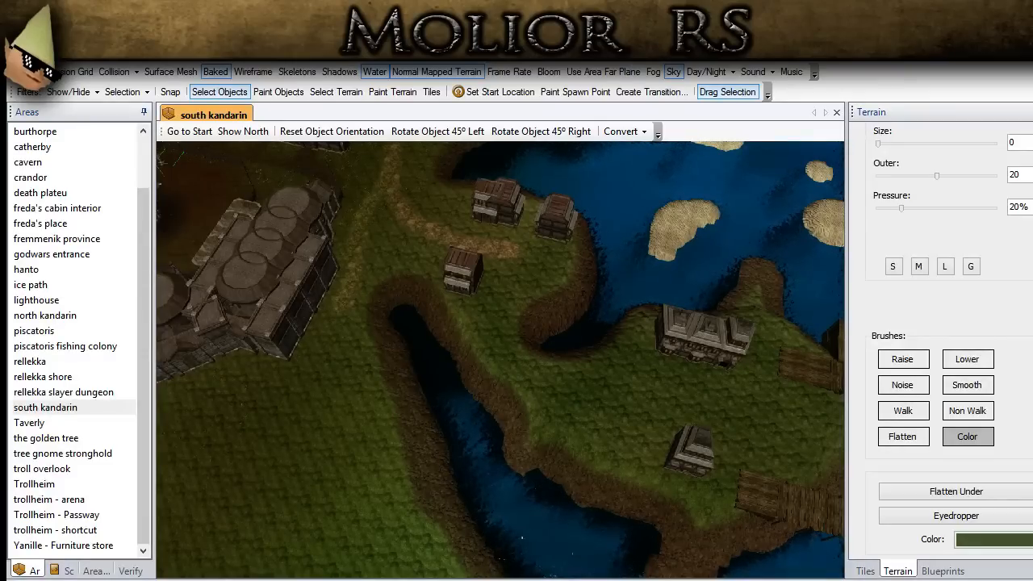
scroll(513, 440, "up", 2)
middle_click_drag(445, 362, 323, 343)
scroll(452, 347, "up", 2)
key("ctrl+v")
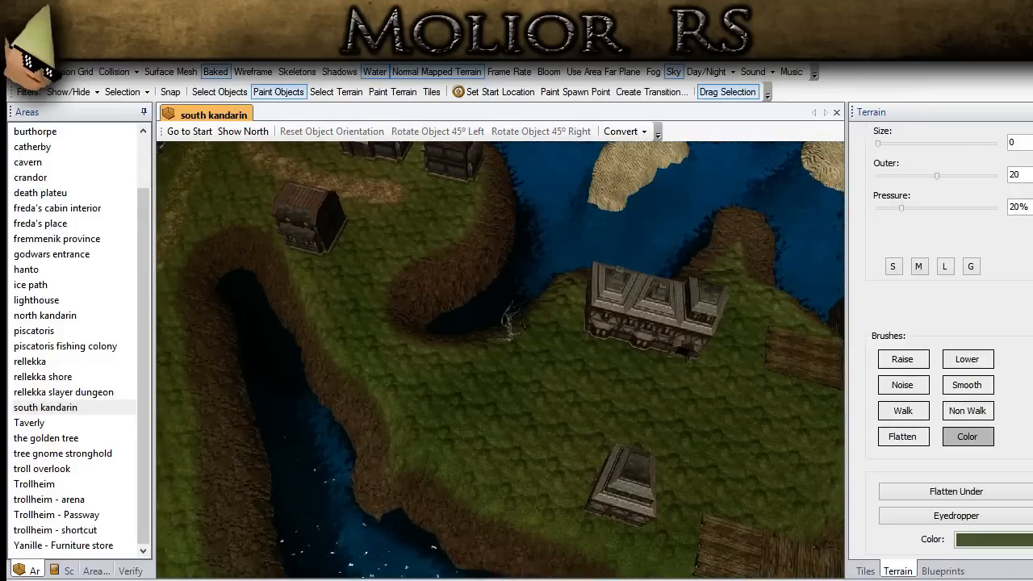
Plant another dead tree on the peninsula's grass beside the small stone tower.
middle_click_drag(514, 443, 463, 338)
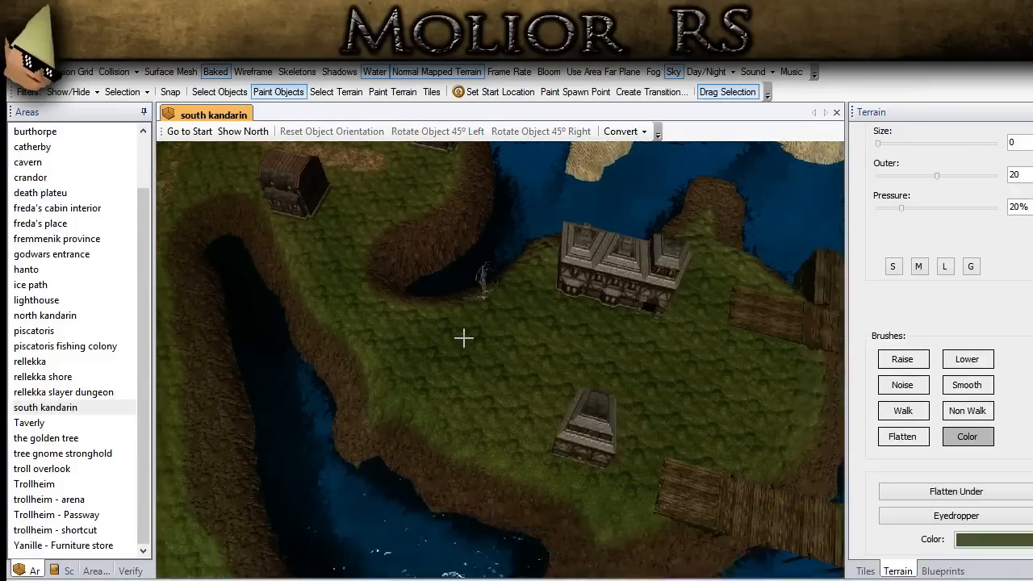
scroll(467, 363, "up", 3)
left_click(494, 466)
scroll(387, 363, "down", 3)
middle_click_drag(341, 318, 466, 517)
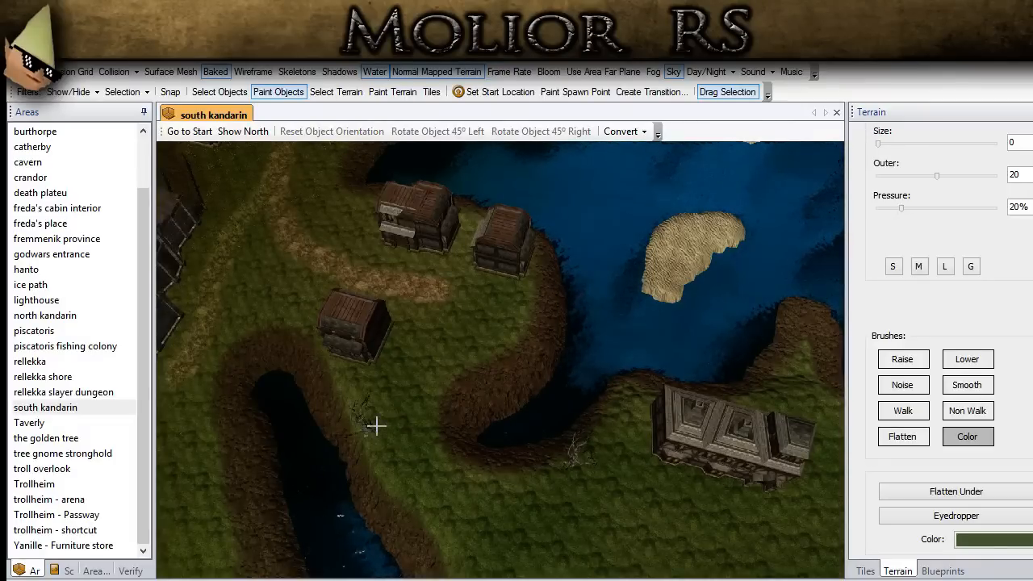
Plant dead trees along the dirt path between the large stone building and the waterside houses.
scroll(367, 409, "down", 3)
middle_click_drag(336, 363, 558, 470)
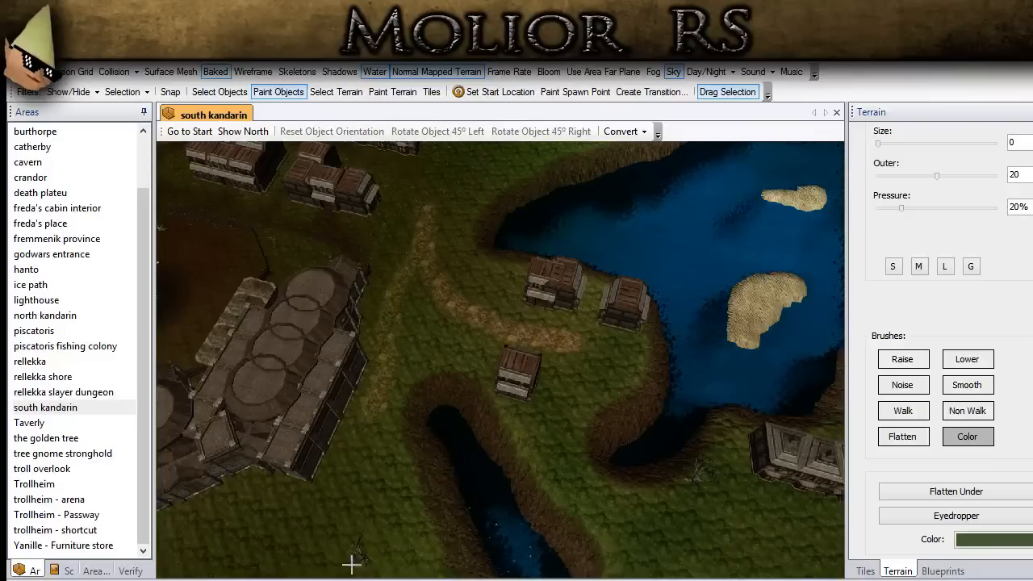
scroll(427, 349, "up", 1)
left_click(465, 365)
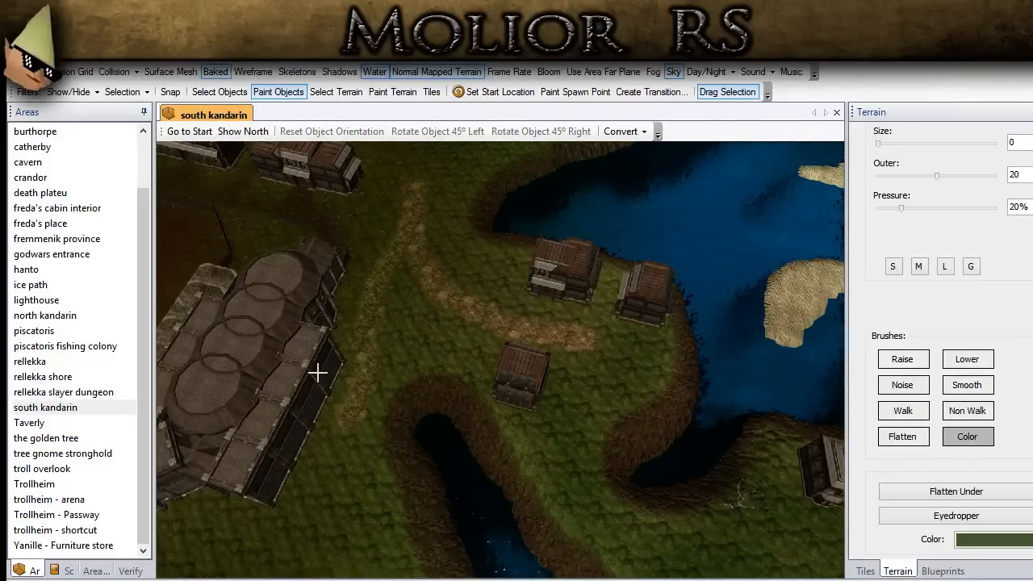
left_click(396, 323)
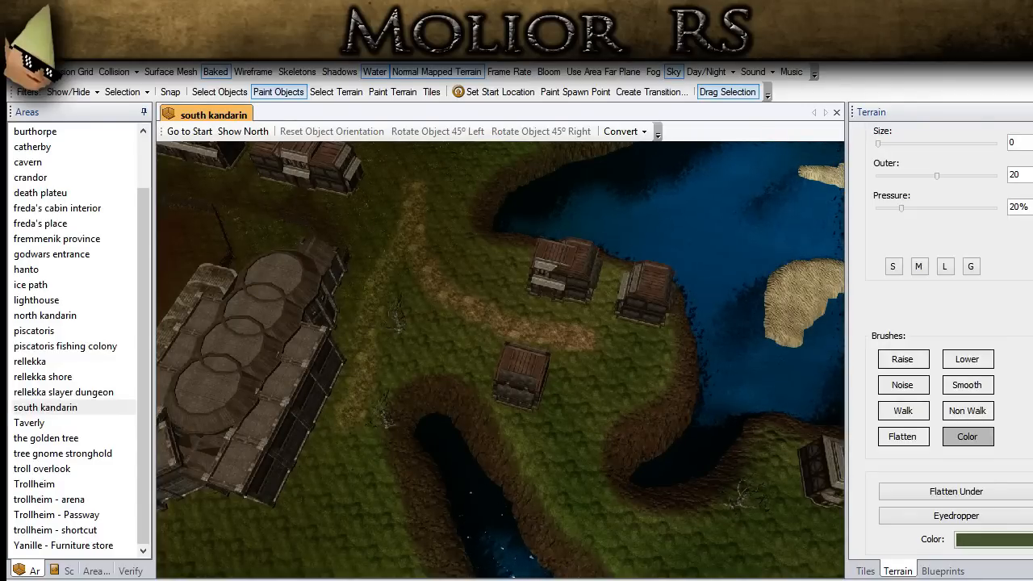
Scatter more dead trees around the end of the dirt path and over the grass between the village houses and the bay.
scroll(400, 304, "up", 5)
left_click(572, 402)
left_click(453, 310)
middle_click_drag(465, 209, 537, 537)
left_click(378, 516)
left_click(535, 410)
left_click(433, 380)
left_click(470, 291)
left_click(507, 339)
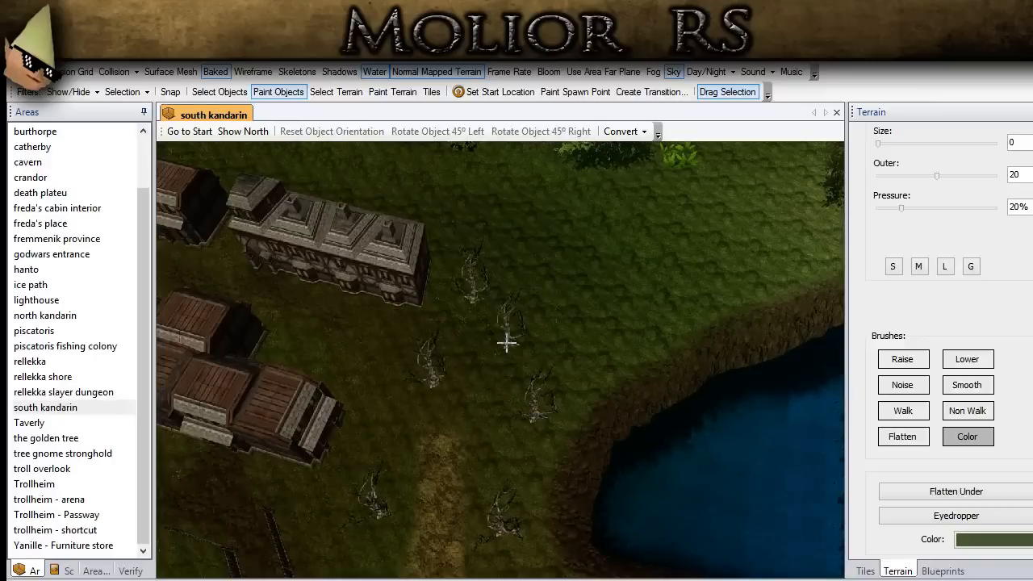
Delete the dead tree above the end of the dirt path, on the side facing the village houses.
left_click(219, 91)
left_click(433, 379)
key("Delete")
middle_click_drag(415, 422, 496, 355)
scroll(438, 373, "down", 5)
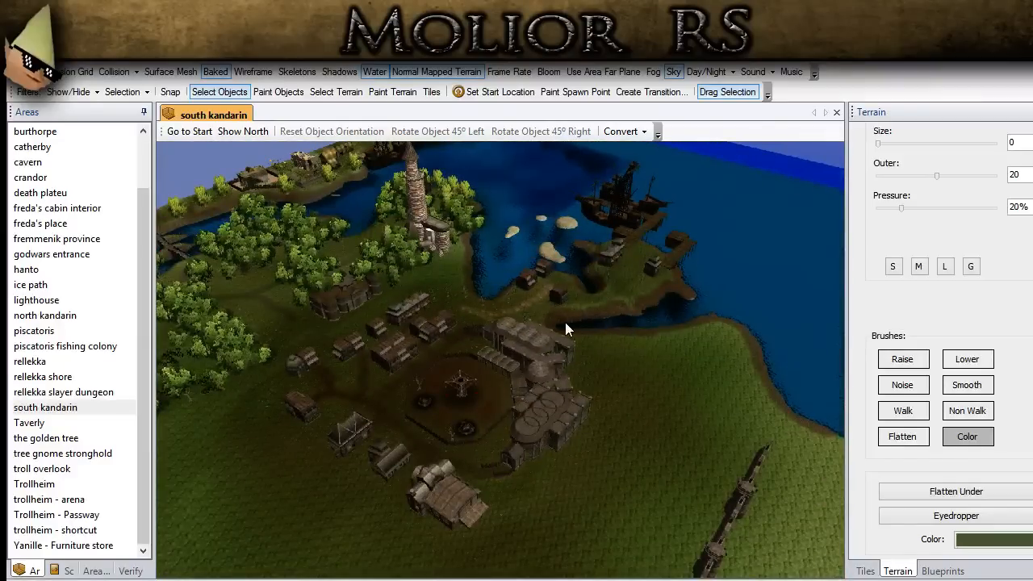
scroll(636, 231, "up", 2)
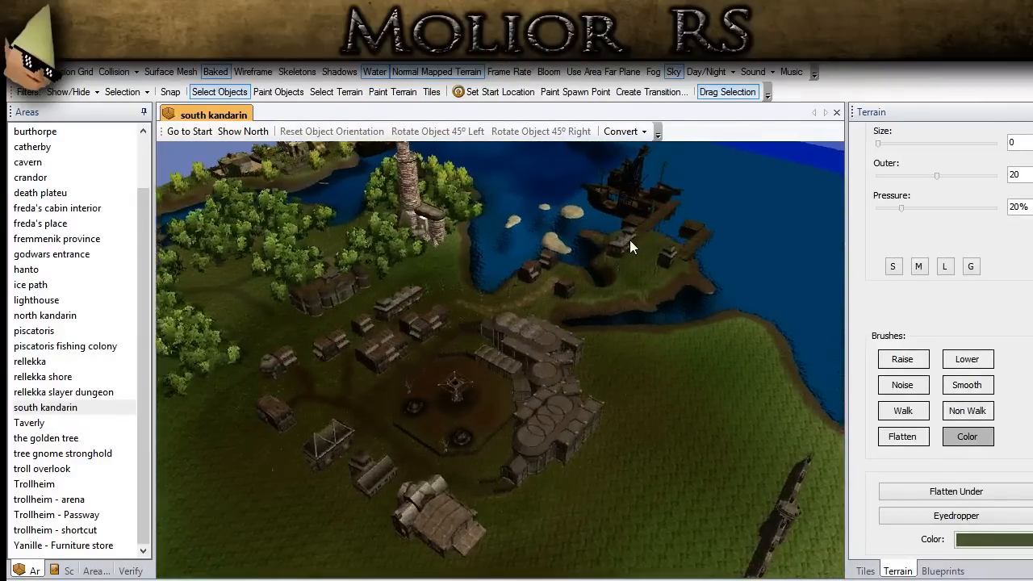
scroll(629, 240, "up", 5)
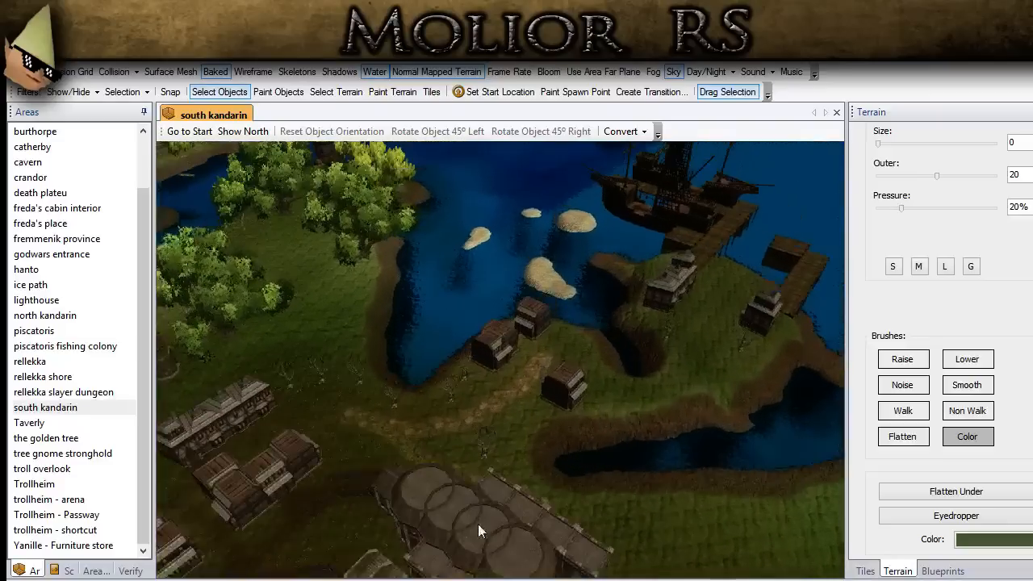
Switch from terrain coloring to texture painting and select the dark rock texture listed after TT_GG_Grass_38.
scroll(472, 524, "down", 3)
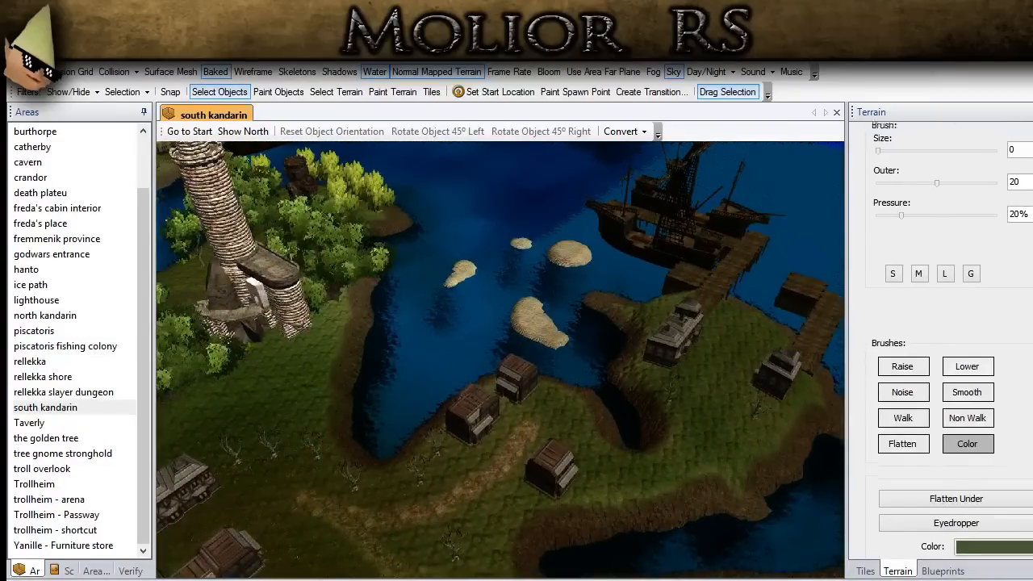
scroll(939, 339, "up", 3)
left_click(1009, 172)
left_click(918, 402)
left_click_drag(972, 343, 996, 344)
scroll(948, 347, "down", 8)
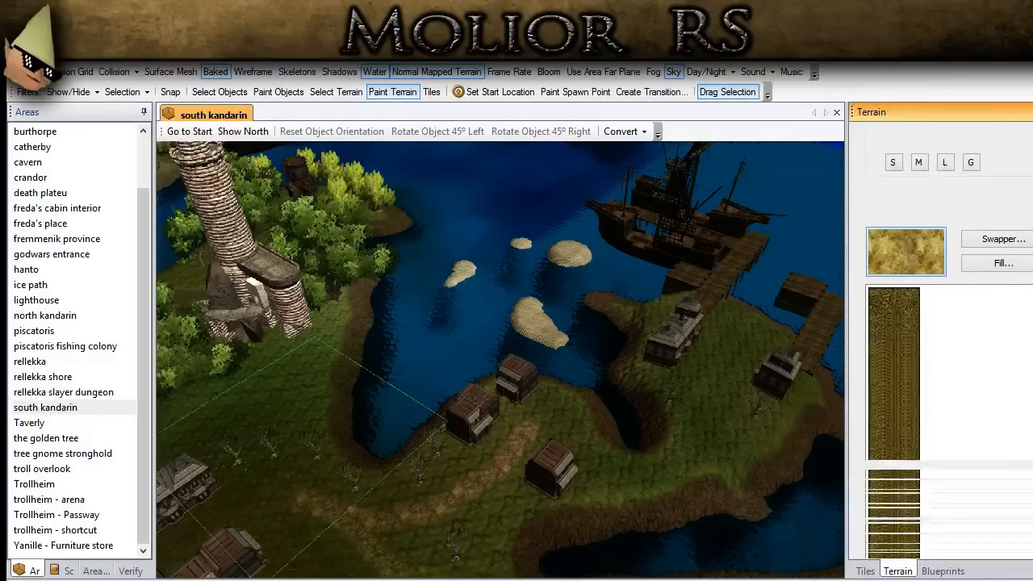
left_click(878, 454)
middle_click_drag(505, 348, 528, 372)
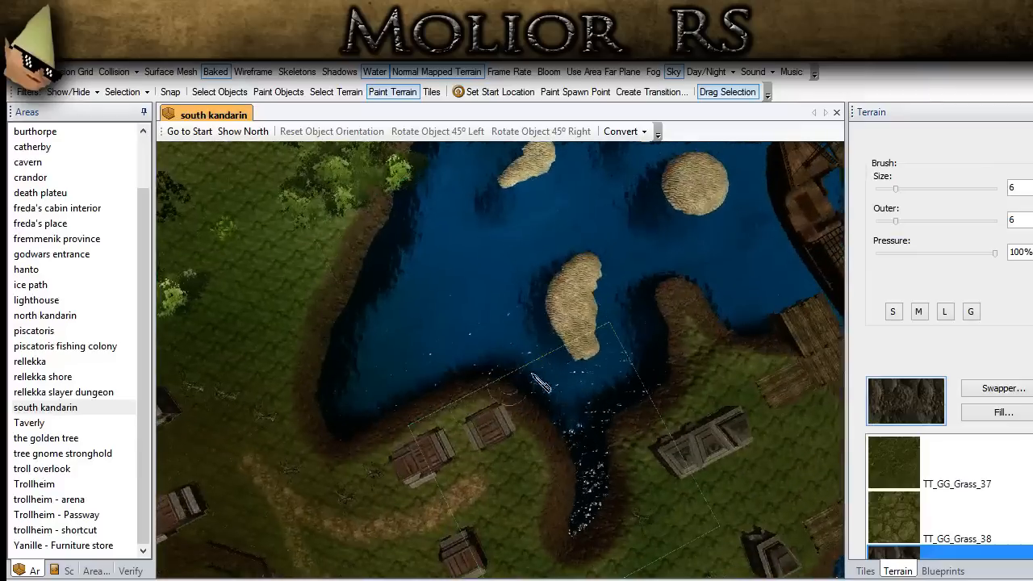
Paint the dark rock texture over the sandy islets in the bay.
mouse_move(583, 348)
left_mouse_down()
mouse_move(554, 276)
mouse_move(600, 255)
mouse_move(607, 311)
left_mouse_up()
key("ctrl+z")
mouse_move(599, 303)
middle_mouse_down()
mouse_move(561, 379)
mouse_move(484, 399)
middle_mouse_up()
mouse_move(484, 439)
left_mouse_down()
mouse_move(460, 422)
mouse_move(481, 384)
mouse_move(509, 360)
mouse_move(542, 371)
mouse_move(523, 390)
left_mouse_up()
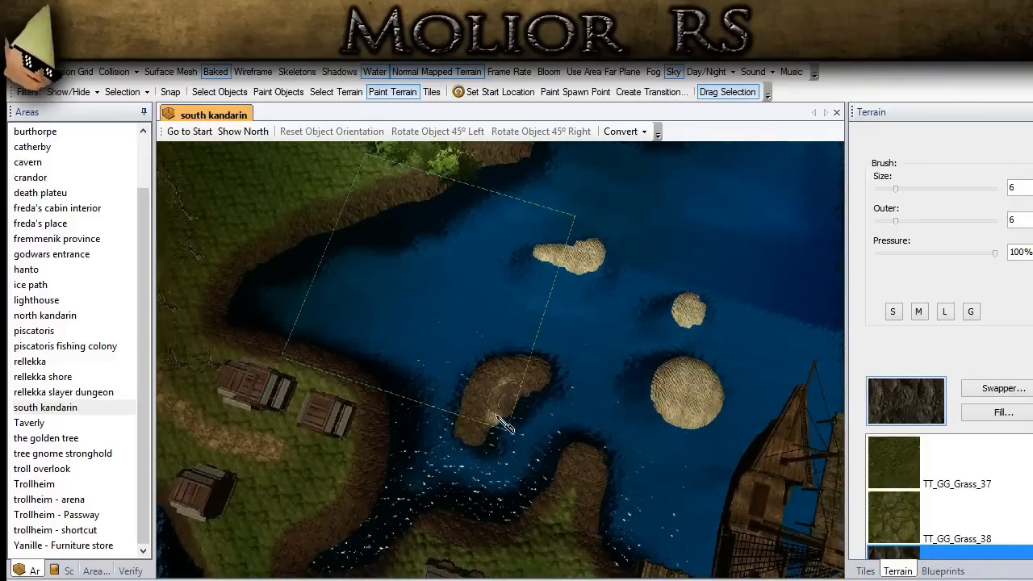
middle_click_drag(529, 396, 452, 468)
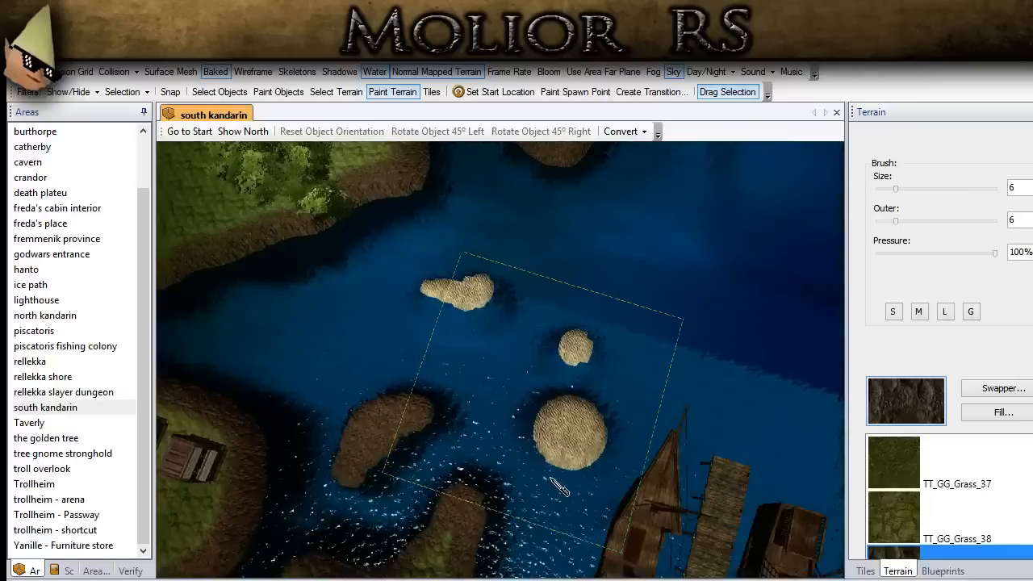
mouse_move(546, 453)
left_mouse_down()
mouse_move(546, 400)
mouse_move(585, 403)
mouse_move(605, 440)
mouse_move(568, 464)
mouse_move(549, 423)
left_mouse_up()
left_click_drag(581, 363, 596, 355)
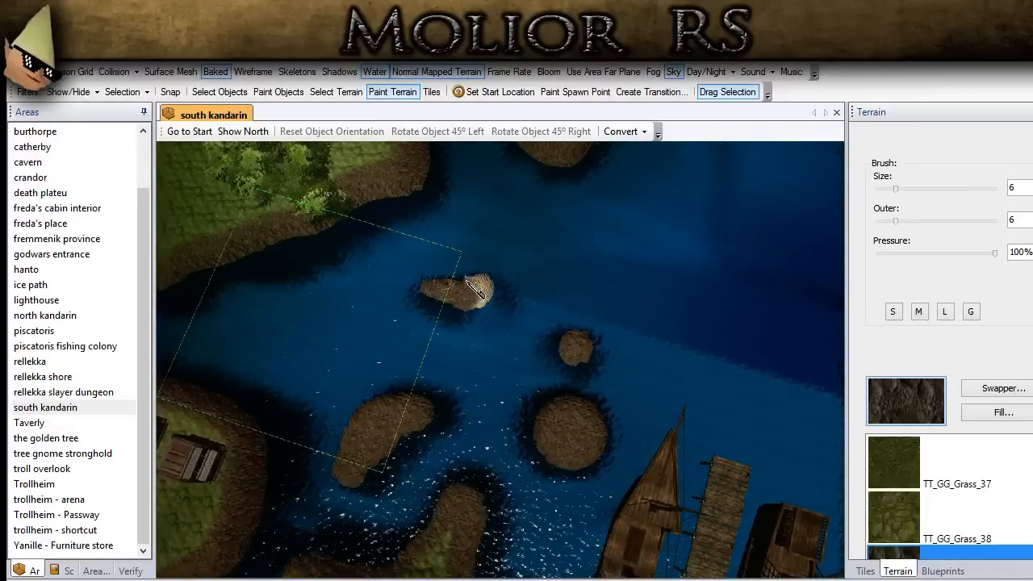
Set the brush to size 3, outer 3 and pressure 80%, and paint TT_GG_Grass_19 onto the middle of the islets.
double_click(1008, 187)
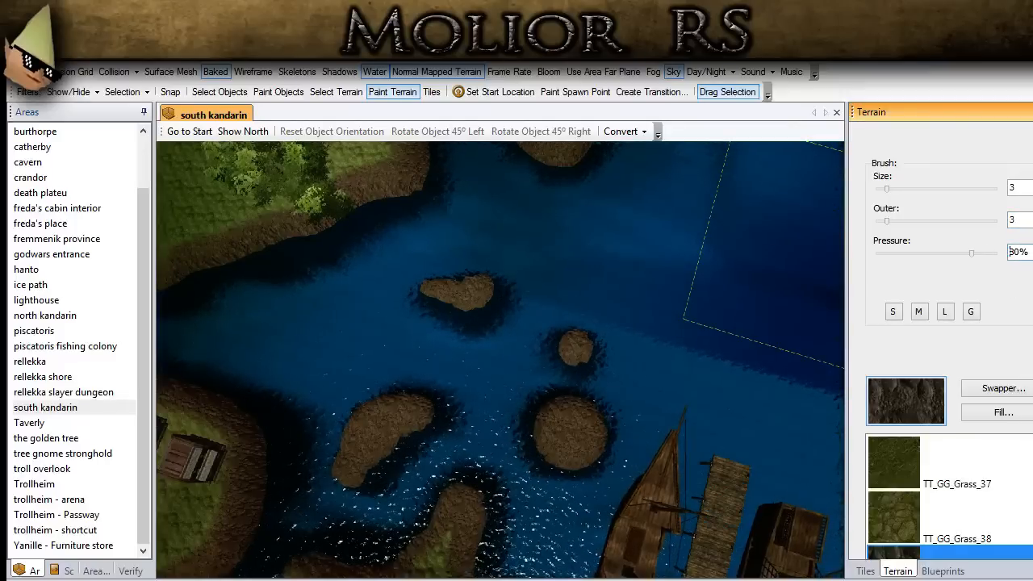
scroll(949, 322, "down", 5)
left_click(883, 363)
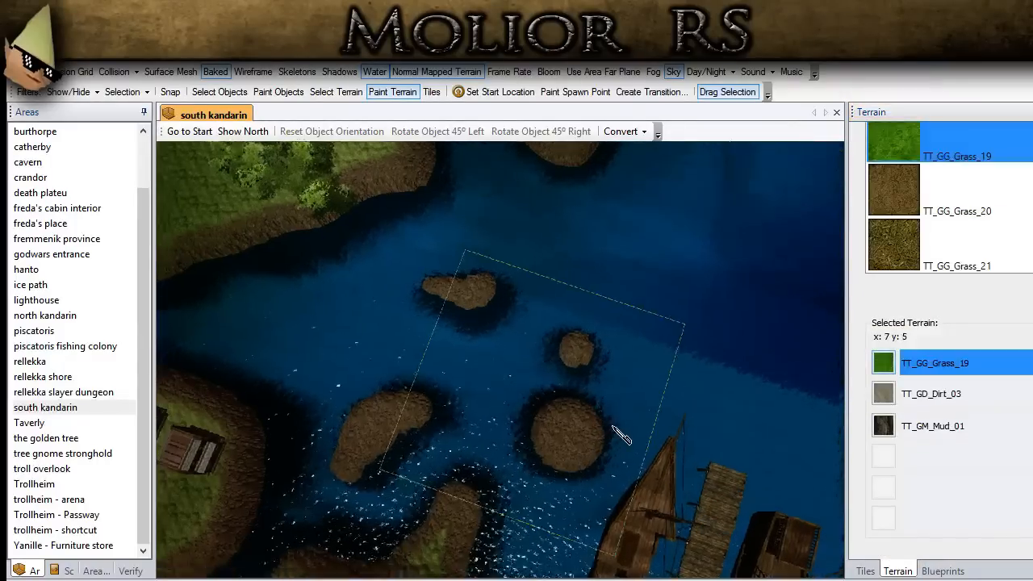
mouse_move(613, 474)
left_mouse_down()
mouse_move(589, 467)
mouse_move(577, 442)
mouse_move(601, 456)
mouse_move(579, 453)
left_mouse_up()
left_click_drag(309, 482, 367, 423)
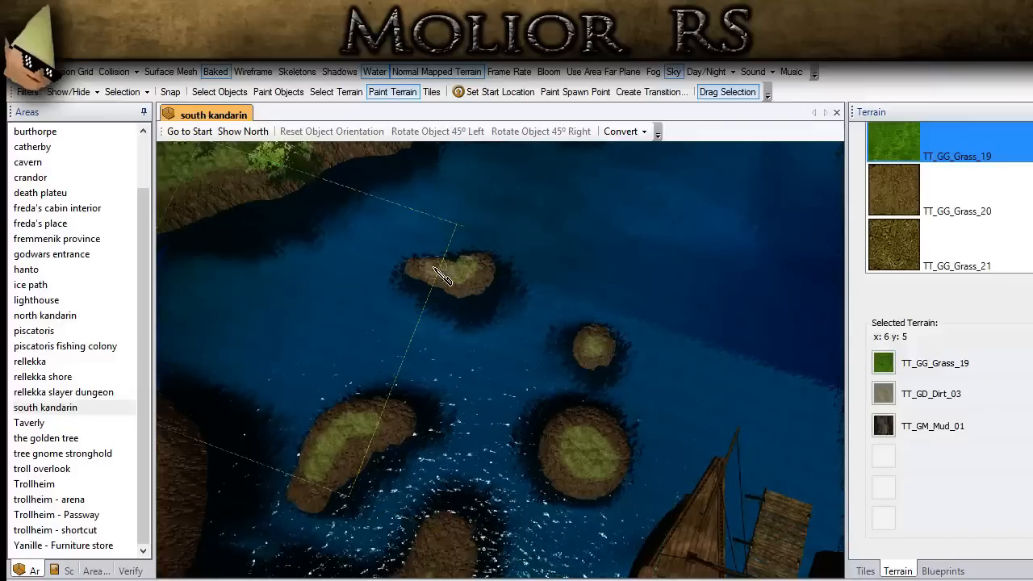
Switch to object selection and inspect the village from afar and the fenced yard with its bone mounds up close.
left_click(219, 92)
scroll(373, 330, "down", 2)
scroll(372, 324, "down", 3)
middle_click_drag(291, 426, 668, 277)
scroll(193, 308, "down", 2)
scroll(194, 308, "down", 3)
right_click_drag(366, 324, 379, 350)
middle_click_drag(379, 350, 880, 476)
scroll(588, 436, "up", 6)
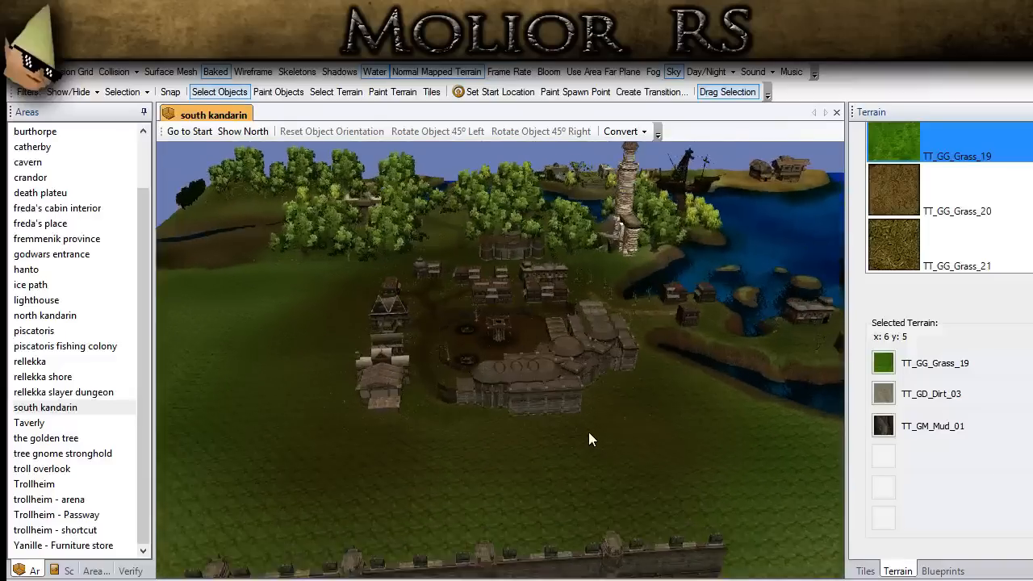
right_click_drag(486, 439, 491, 411)
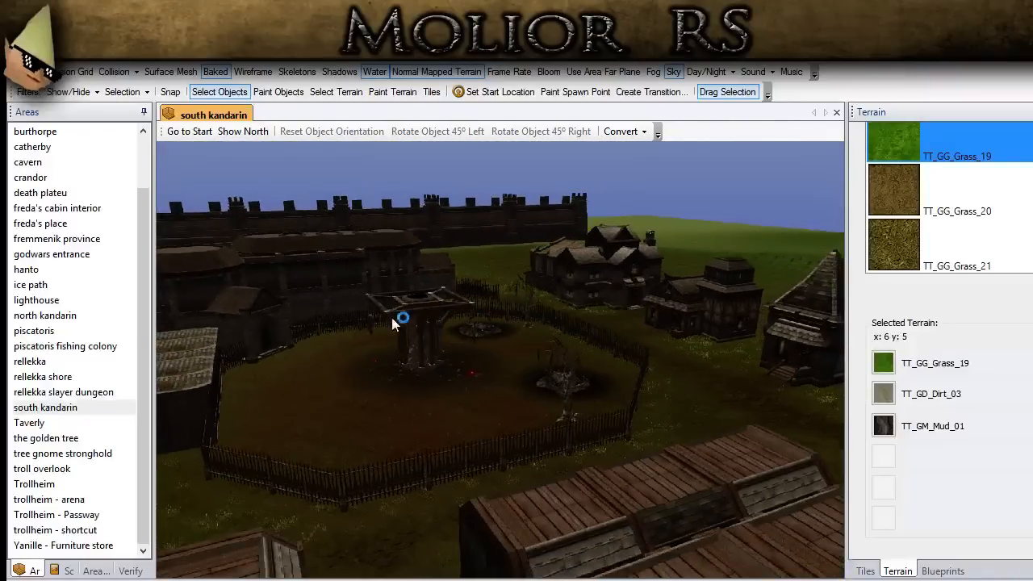
middle_click_drag(533, 412, 502, 409)
scroll(511, 432, "up", 6)
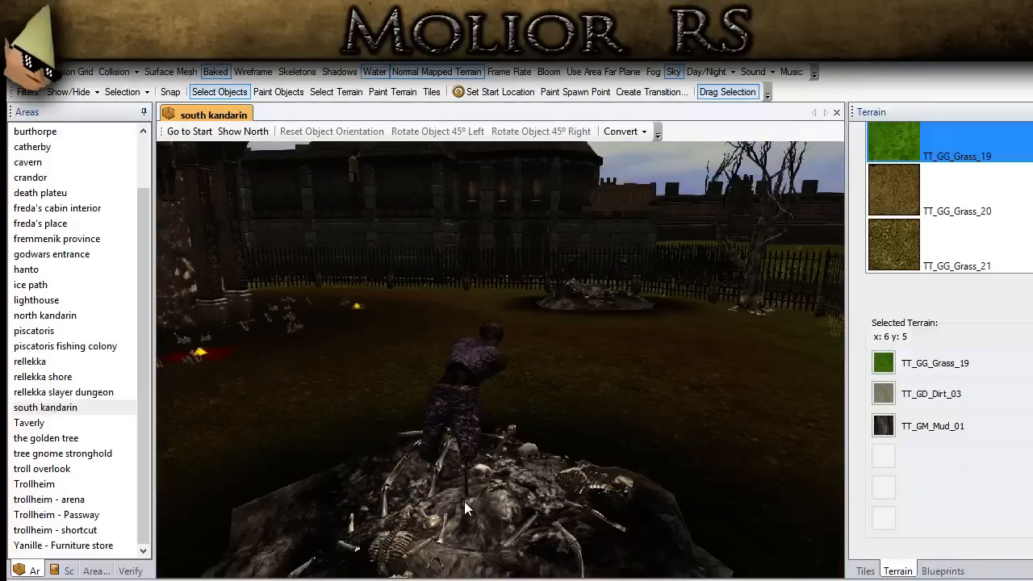
middle_click_drag(464, 501, 458, 500)
scroll(470, 367, "down", 5)
Examine the castle wall and the open grassland between the village and the coast.
middle_click_drag(263, 433, 426, 324)
middle_click_drag(461, 362, 667, 406)
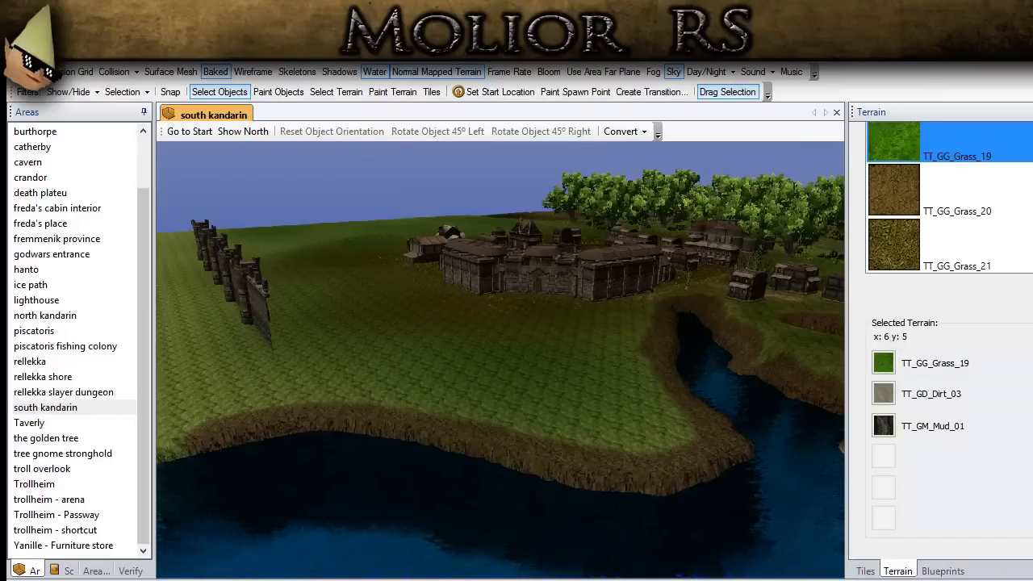
middle_click_drag(543, 448, 450, 334)
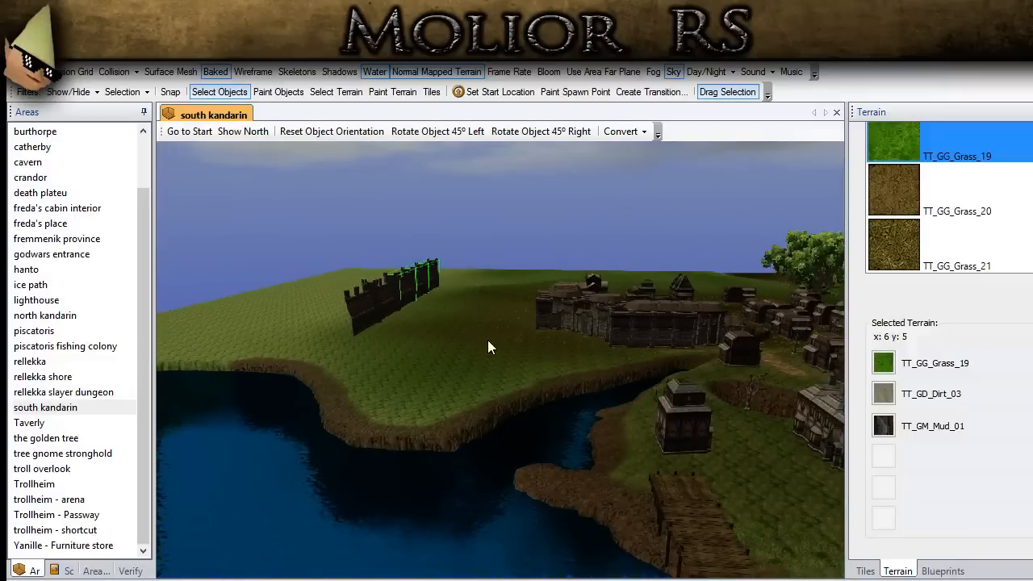
middle_click_drag(490, 320, 551, 361)
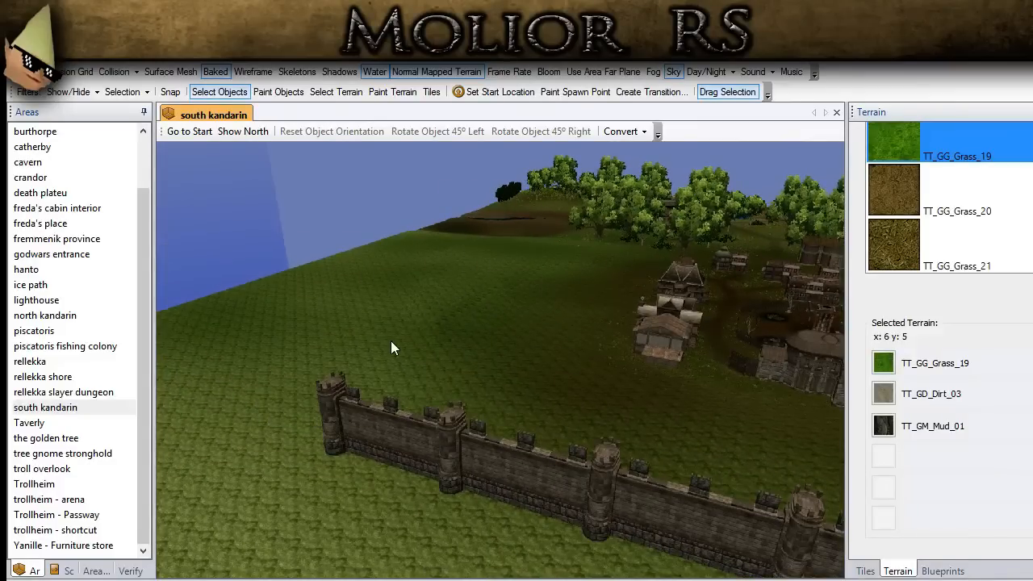
middle_click_drag(391, 375, 509, 503)
middle_click_drag(402, 384, 461, 363)
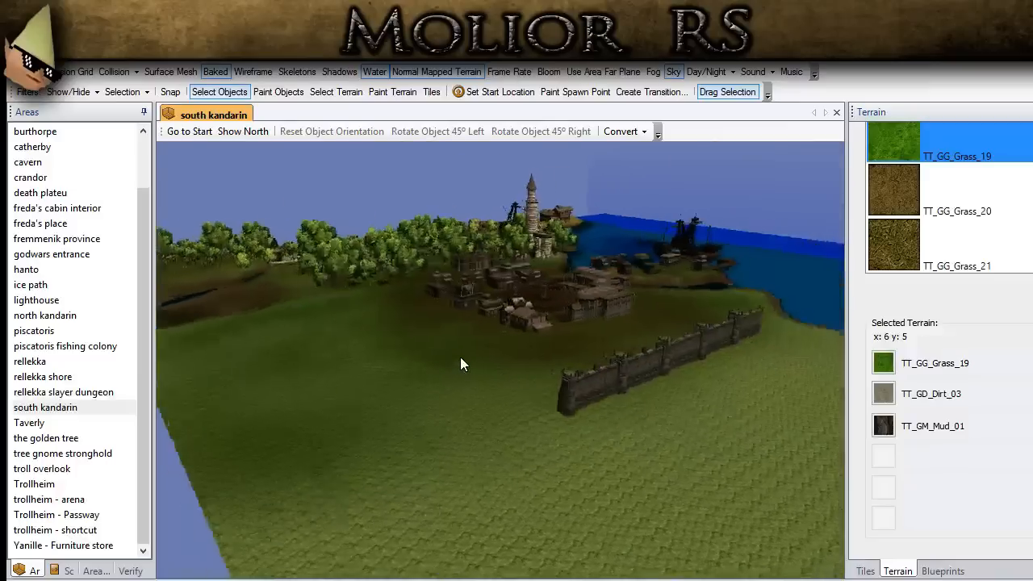
scroll(460, 363, "up", 5)
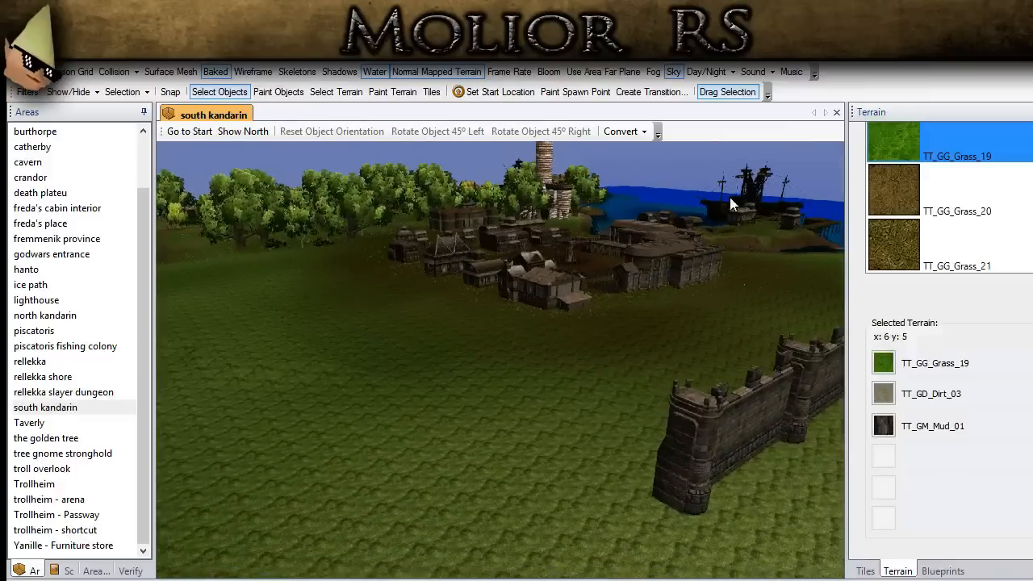
Examine the waterside houses, islets and docks, and how they sit beside the village.
middle_click_drag(767, 181, 487, 458)
scroll(461, 436, "up", 5)
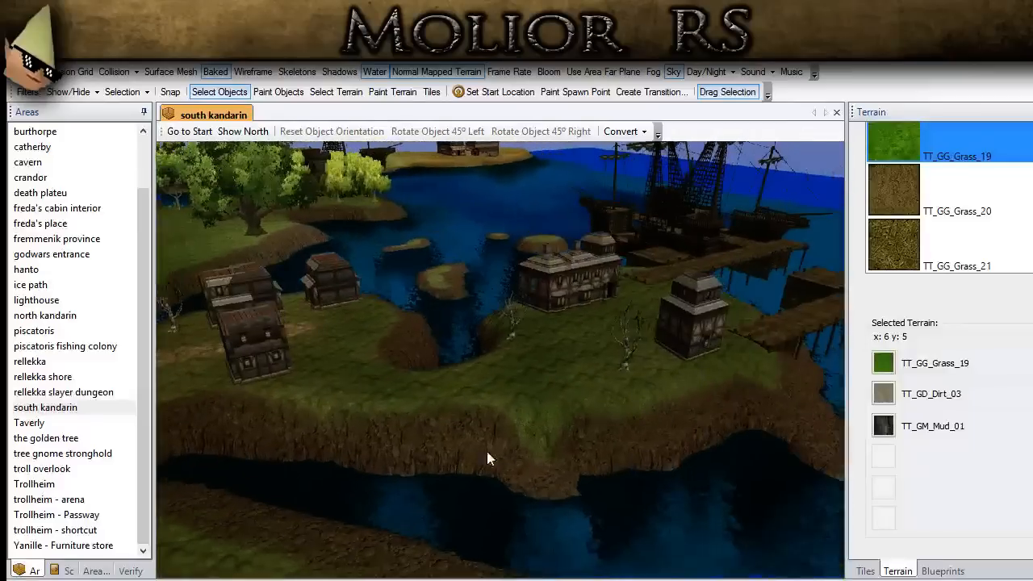
middle_click_drag(668, 408, 250, 476)
middle_click_drag(591, 386, 587, 438)
scroll(409, 438, "down", 10)
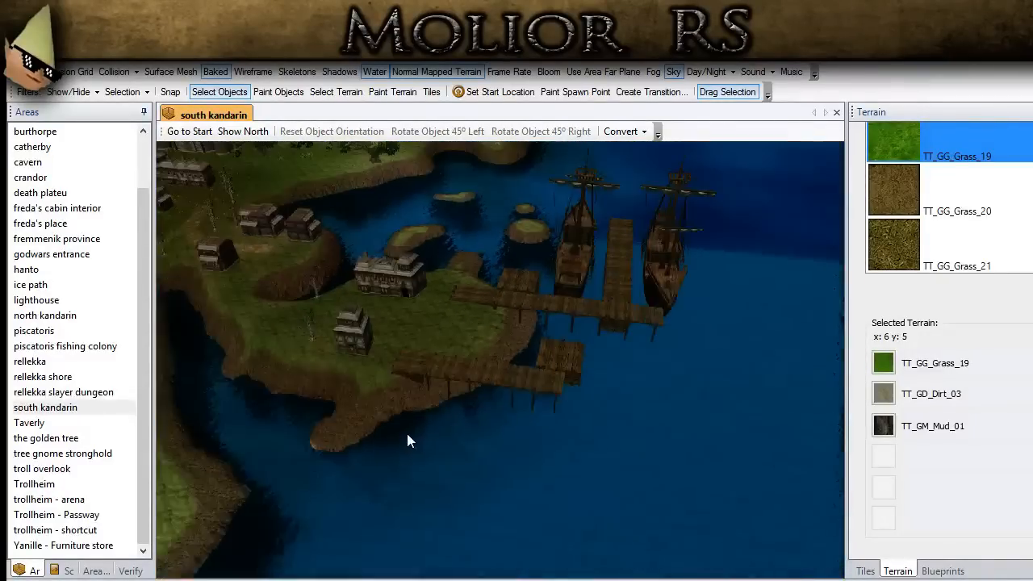
middle_click_drag(376, 391, 448, 525)
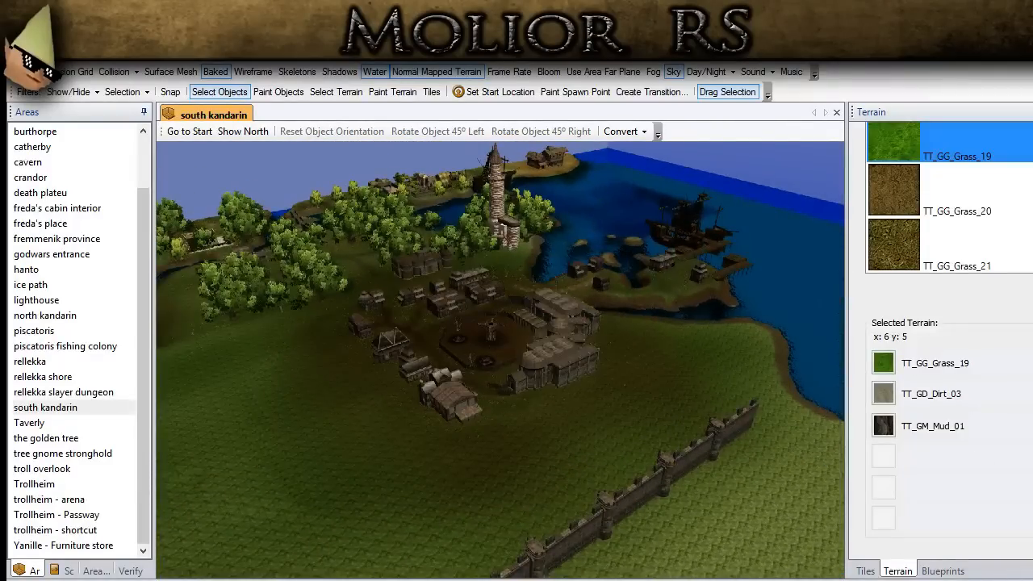